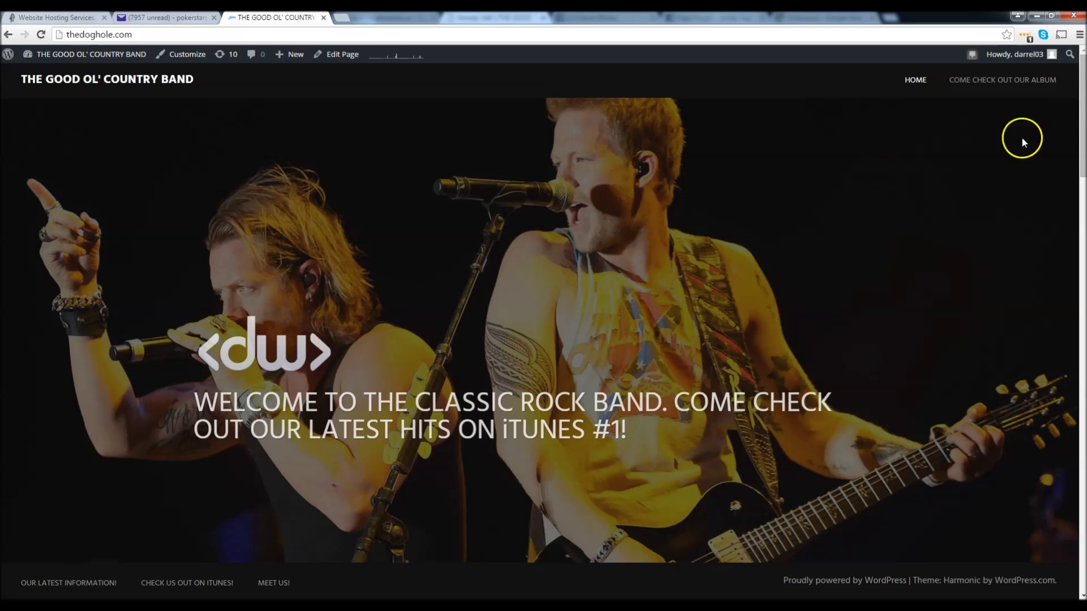
Step: Scroll down the band site's home page to the Howdy Yall! post from February 16, 2016
drag(1081, 124, 1083, 245)
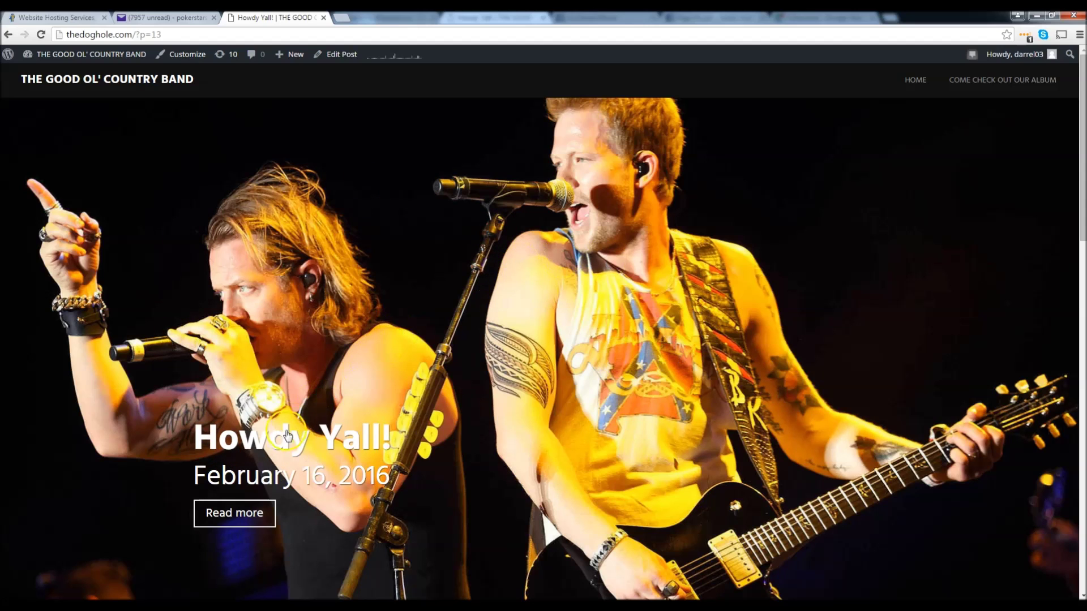
Step: Open the full Howdy Yall! post with Read more and scroll through its video
click(252, 514)
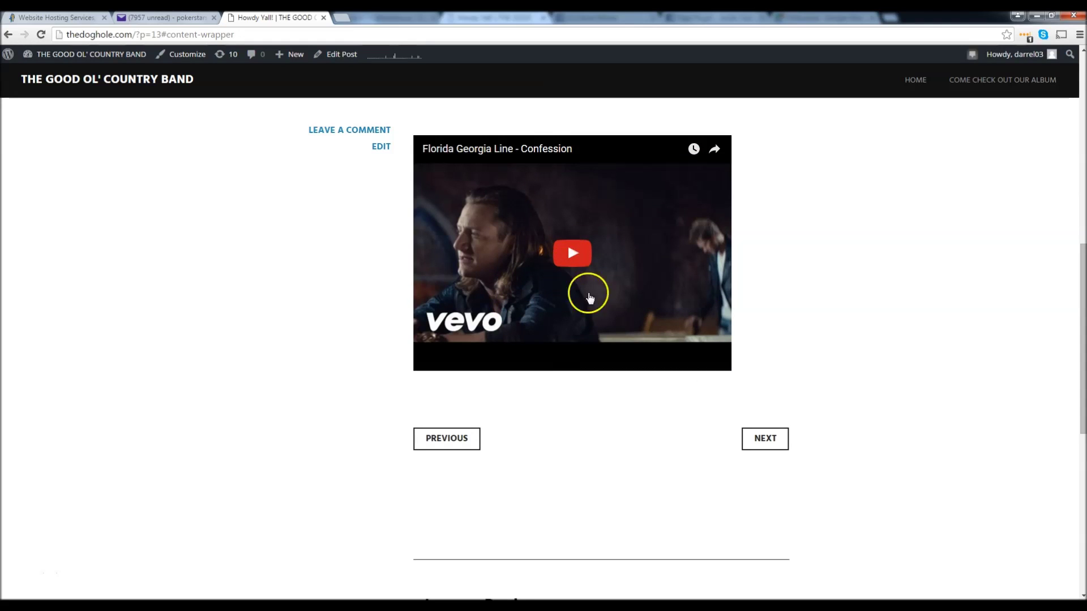
drag(1083, 436, 1085, 176)
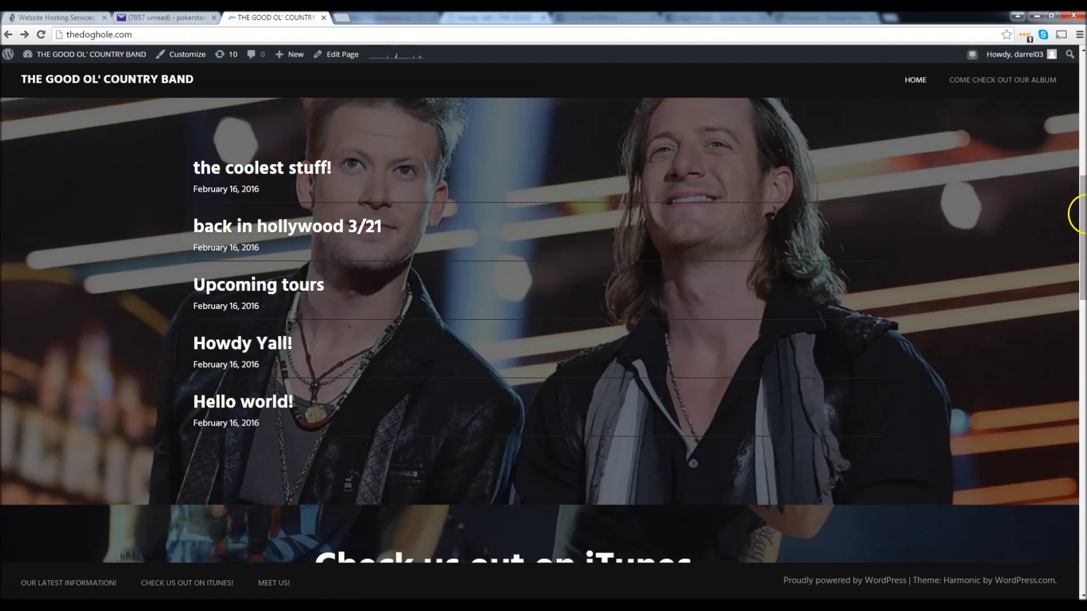
drag(1079, 223, 1082, 306)
drag(699, 202, 304, 201)
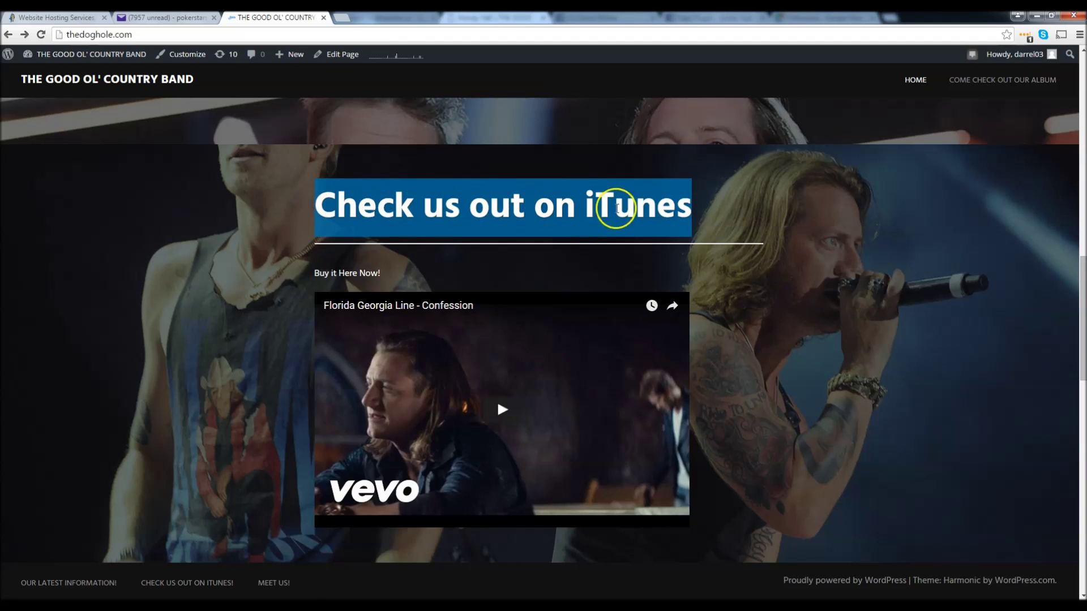
click(572, 207)
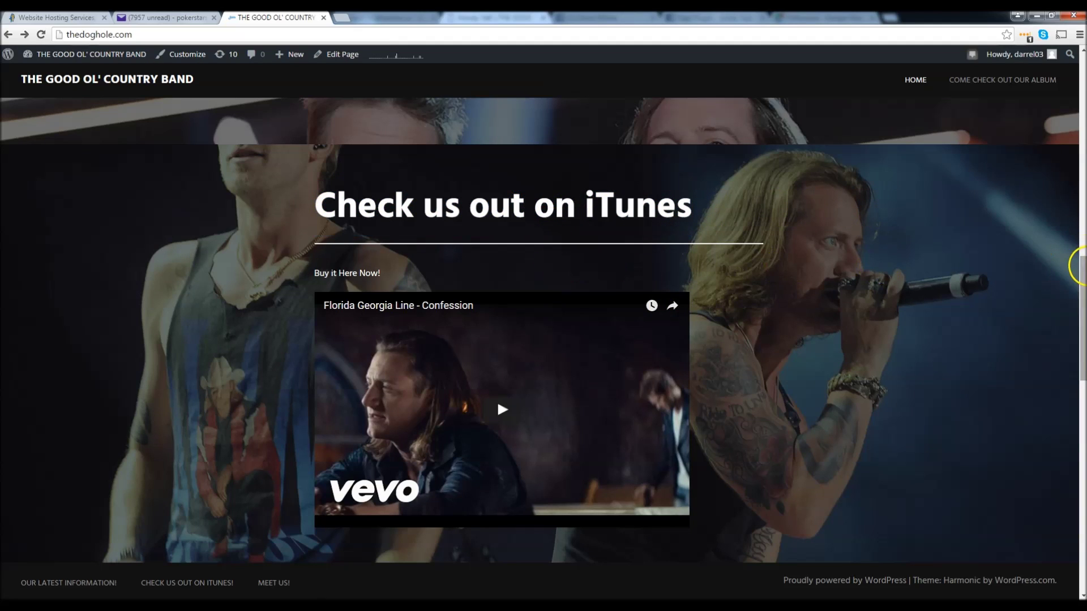
scroll(1082, 261, down, 1)
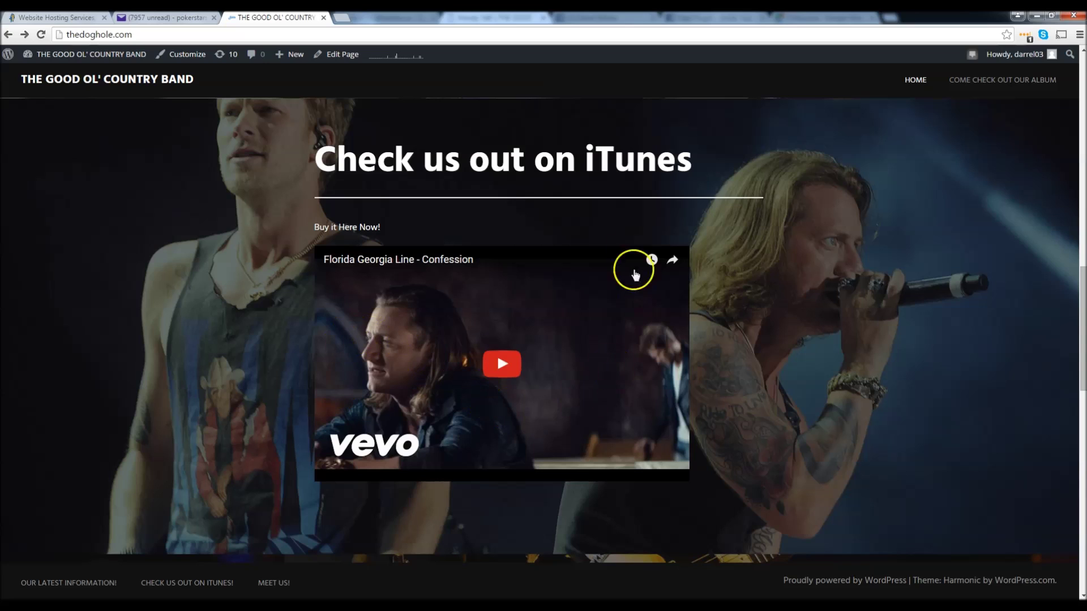
drag(390, 227, 338, 226)
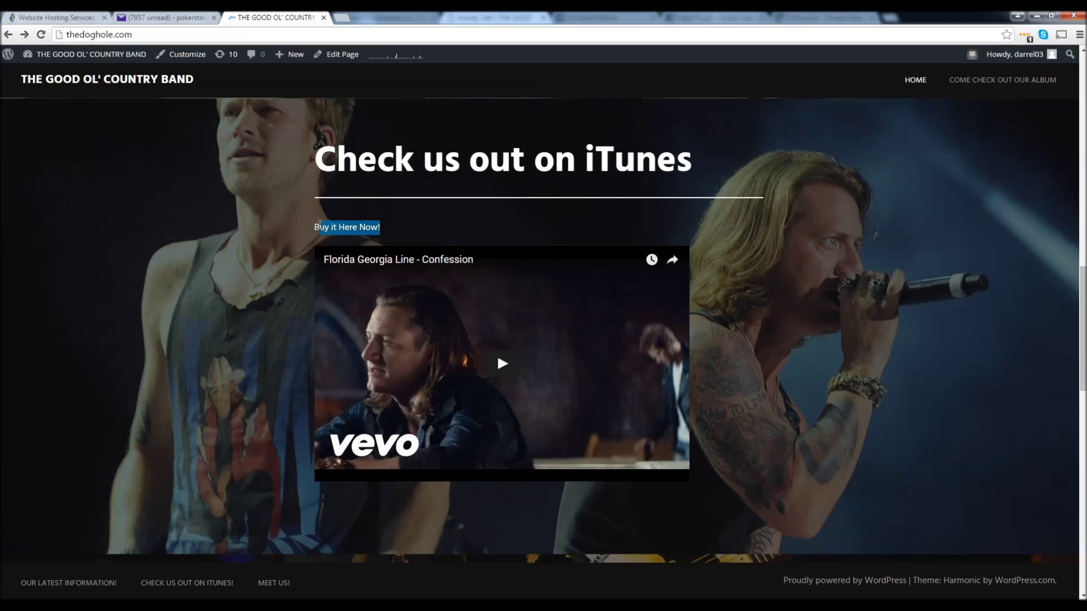
drag(320, 225, 352, 223)
click(360, 222)
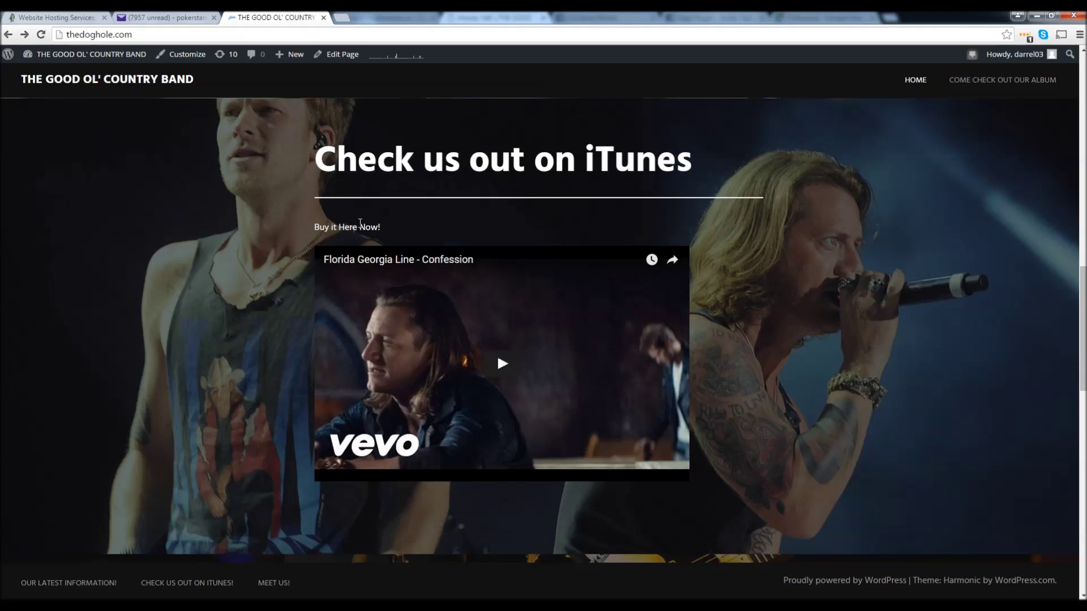
drag(1081, 271, 1082, 348)
scroll(1051, 351, down, 3)
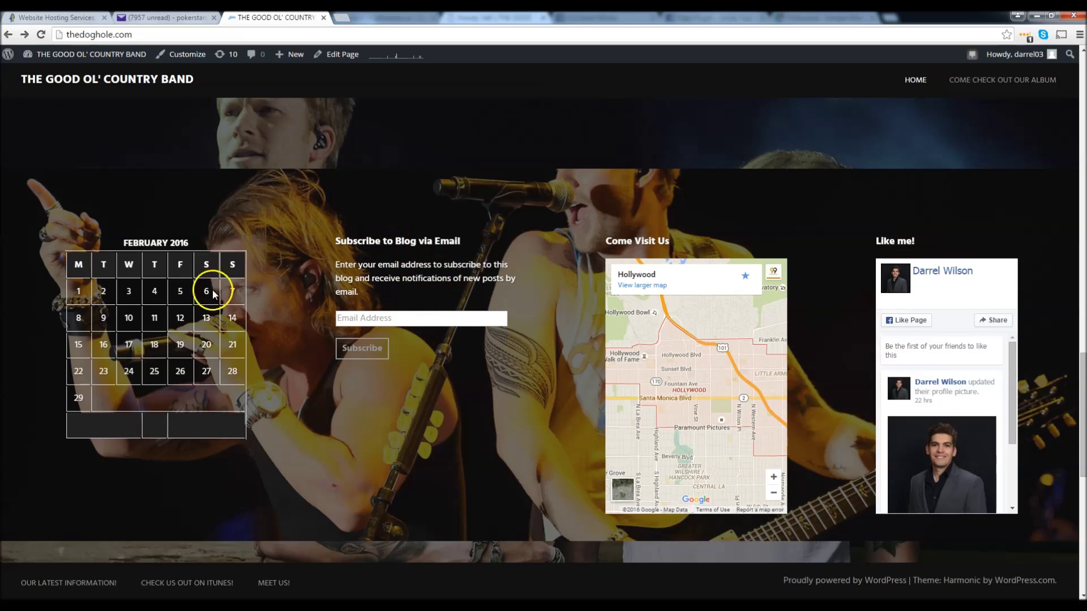
click(180, 346)
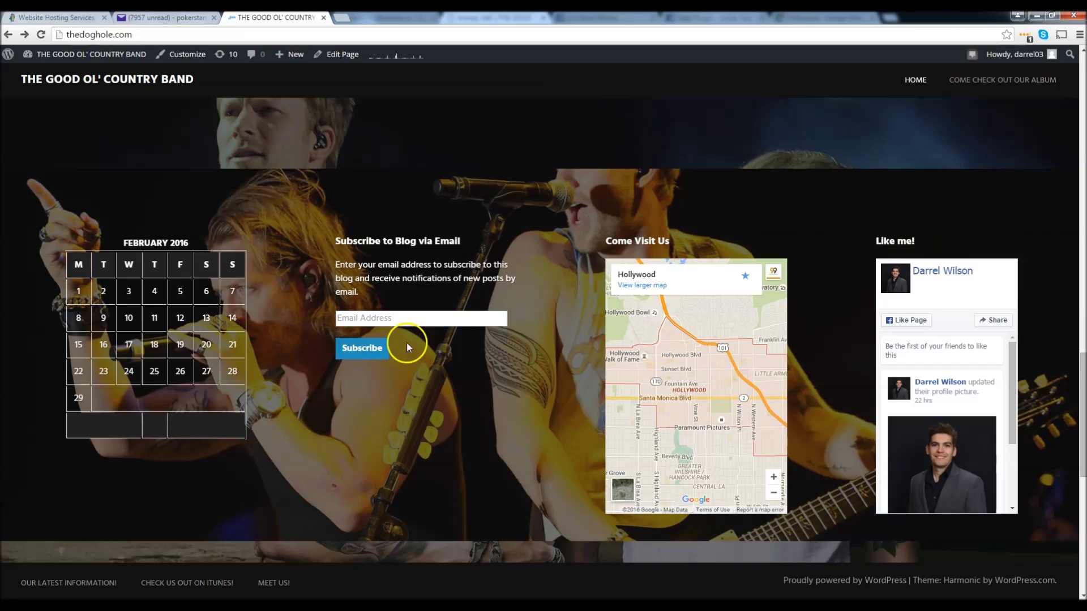
drag(1082, 363, 1083, 475)
click(900, 271)
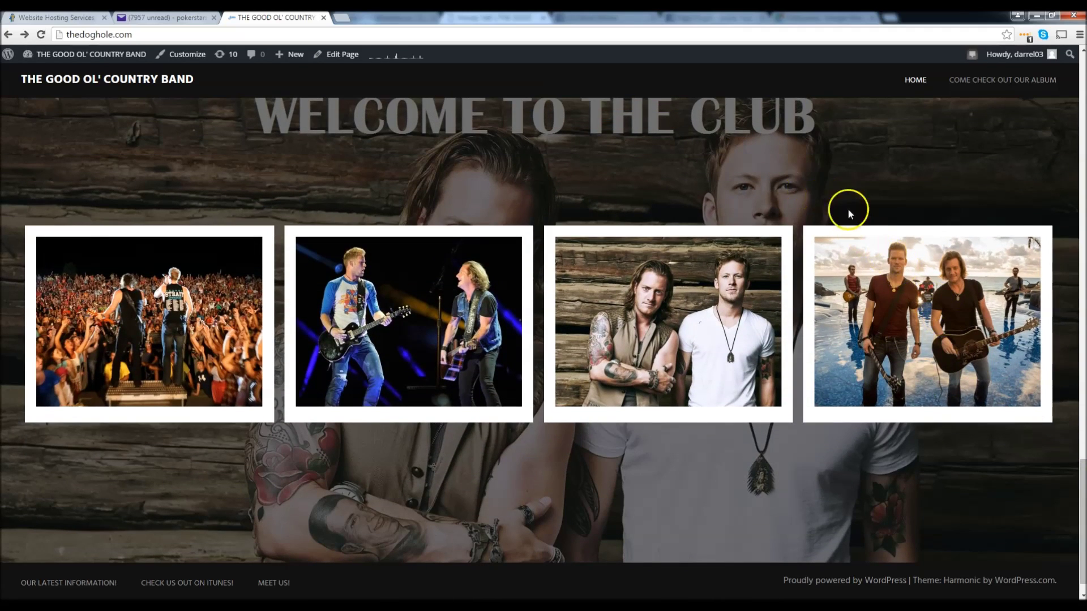
drag(1083, 438, 1084, 436)
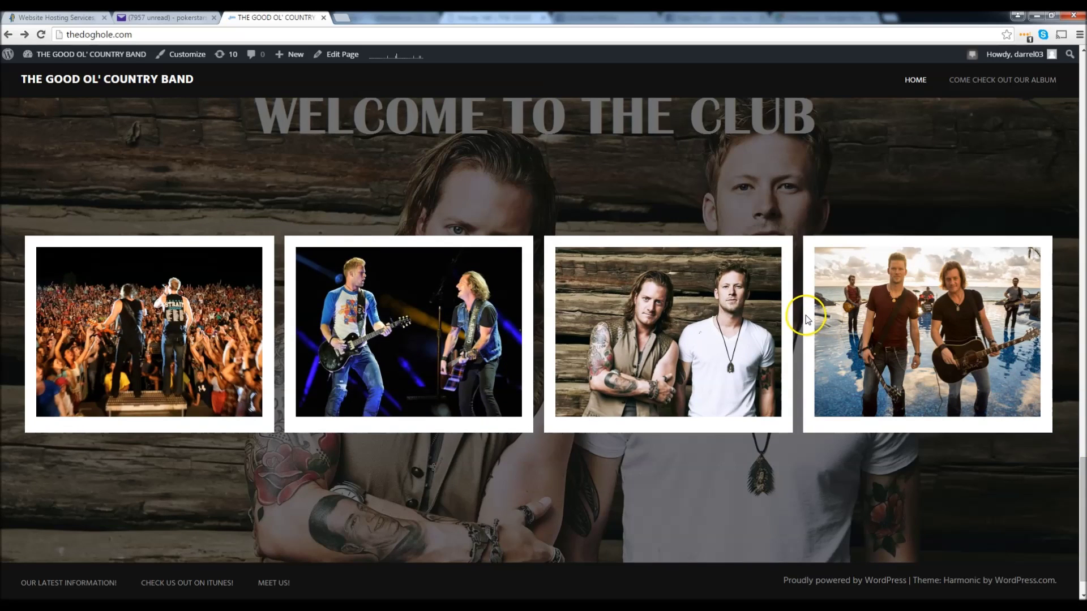
click(881, 315)
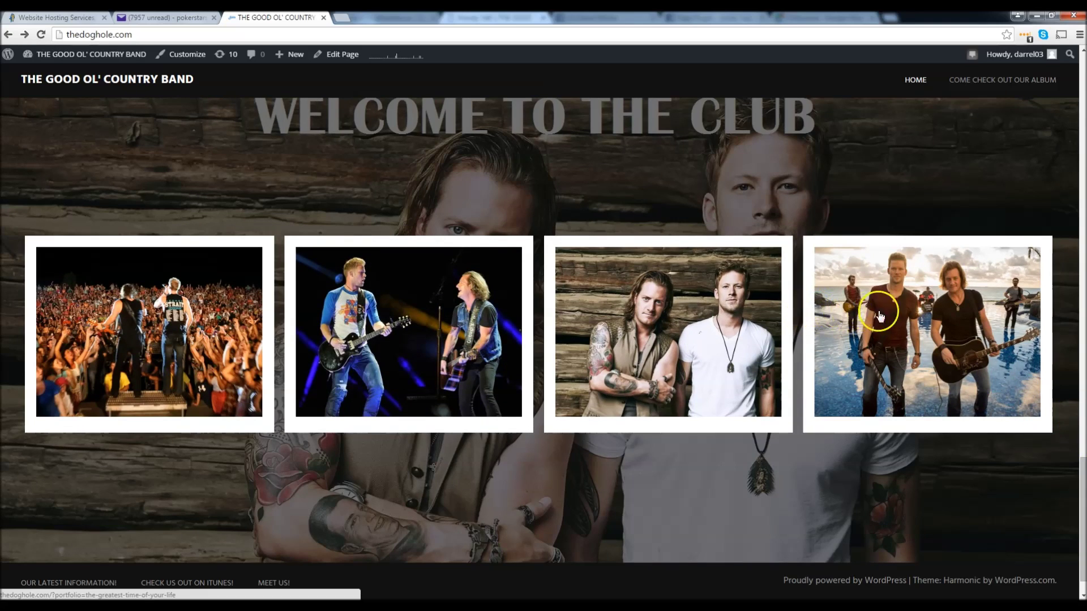
Step: Open 'The greatest time of your life!' project from the gallery and read through its page
click(893, 315)
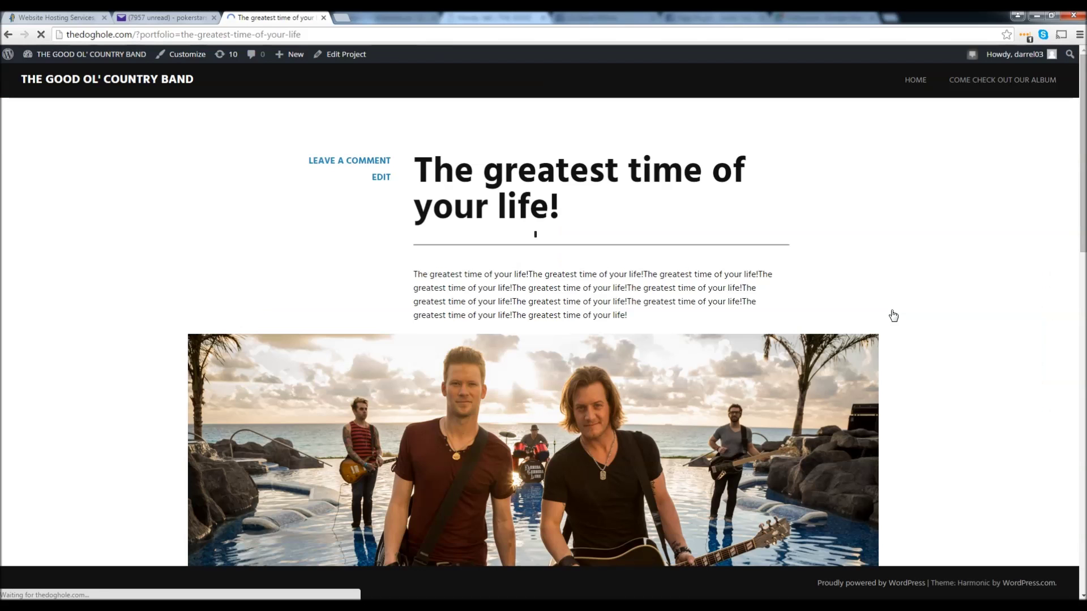
drag(643, 194, 432, 158)
click(429, 271)
drag(429, 271, 533, 316)
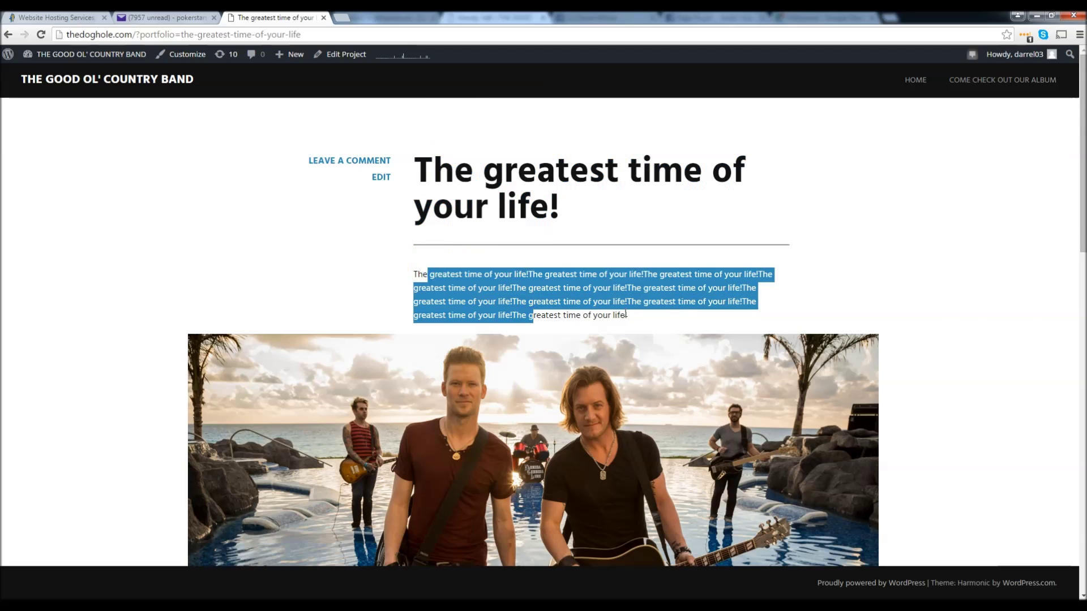
scroll(1074, 226, down, 2)
drag(1083, 234, 1083, 516)
Step: Click into the project's comment box, then scroll back to the top of the page
click(636, 388)
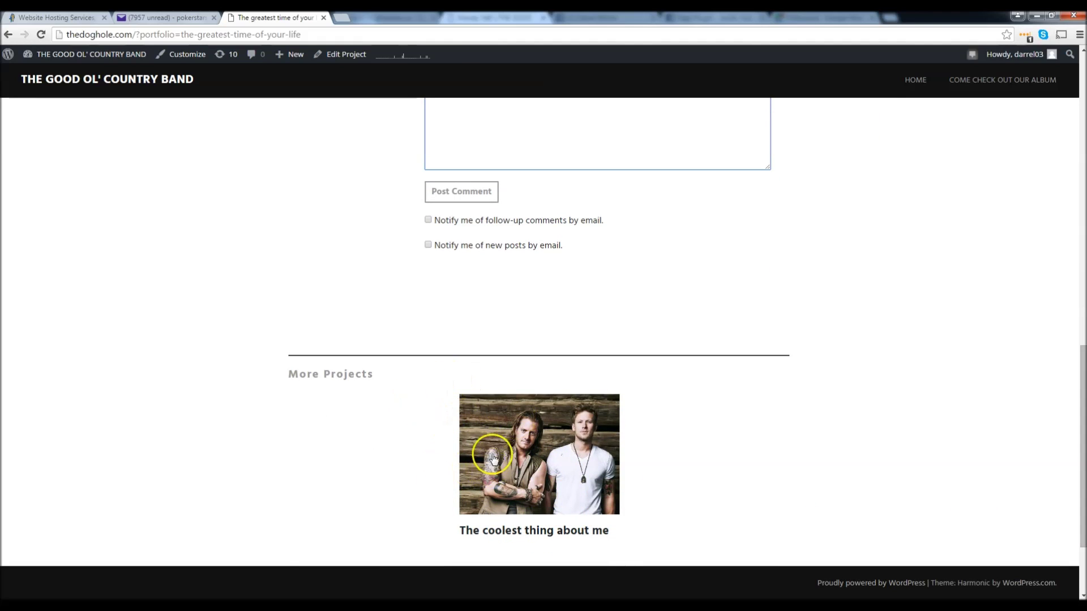
drag(1083, 486, 1079, 207)
mouse_move(65, 66)
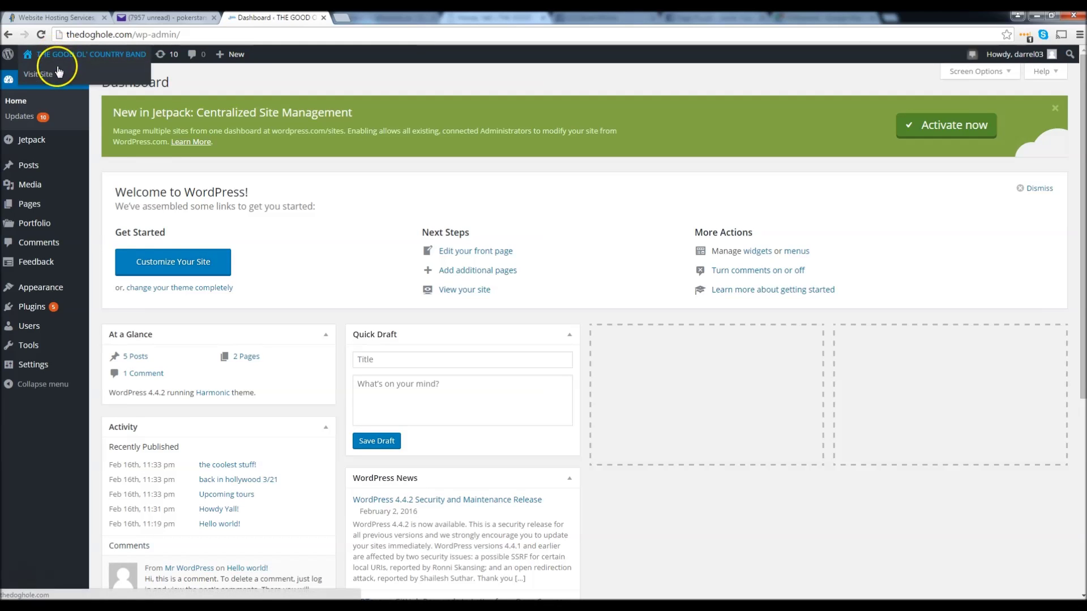
Step: Revisit and scroll through the band site's front page, then switch to the HostGator tab with Ctrl+1
click(56, 74)
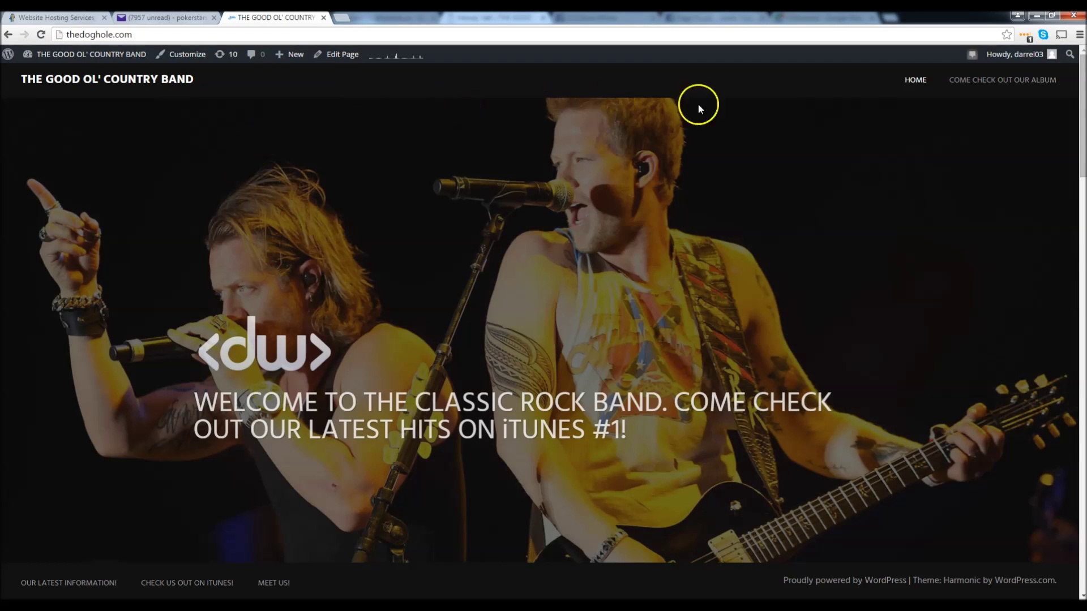
drag(1083, 119, 1084, 227)
scroll(762, 235, down, 1)
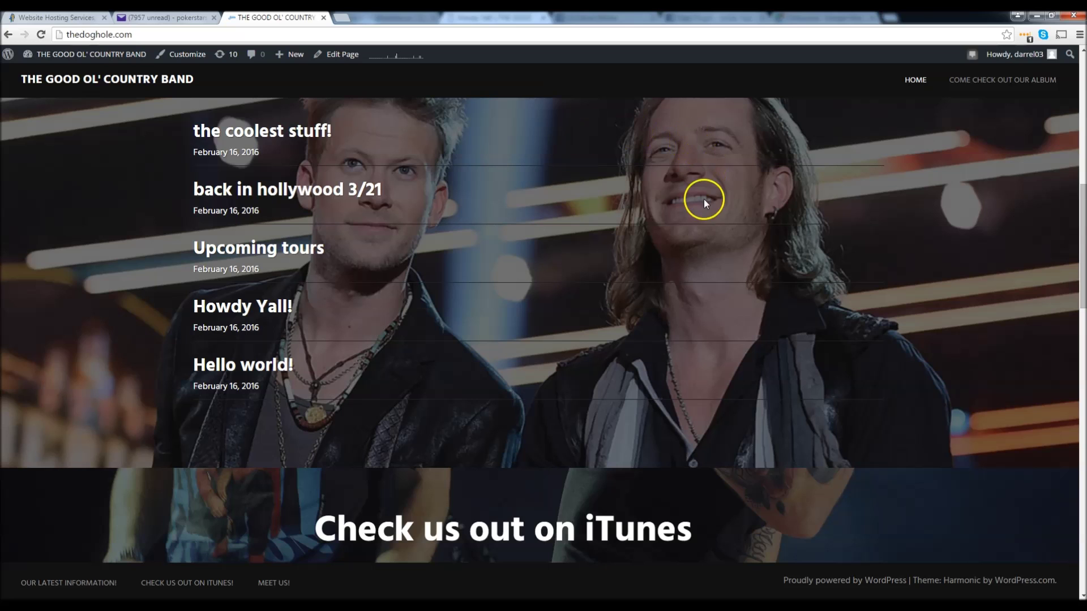
drag(1083, 195, 1082, 285)
drag(720, 233, 680, 217)
drag(1082, 272, 1083, 501)
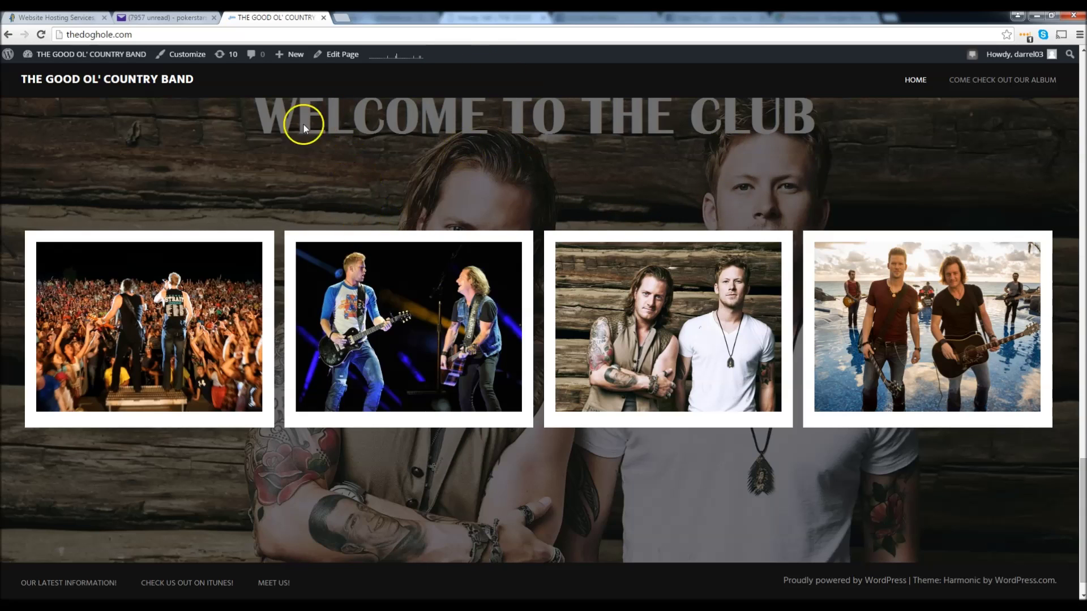
drag(1081, 456, 1083, 108)
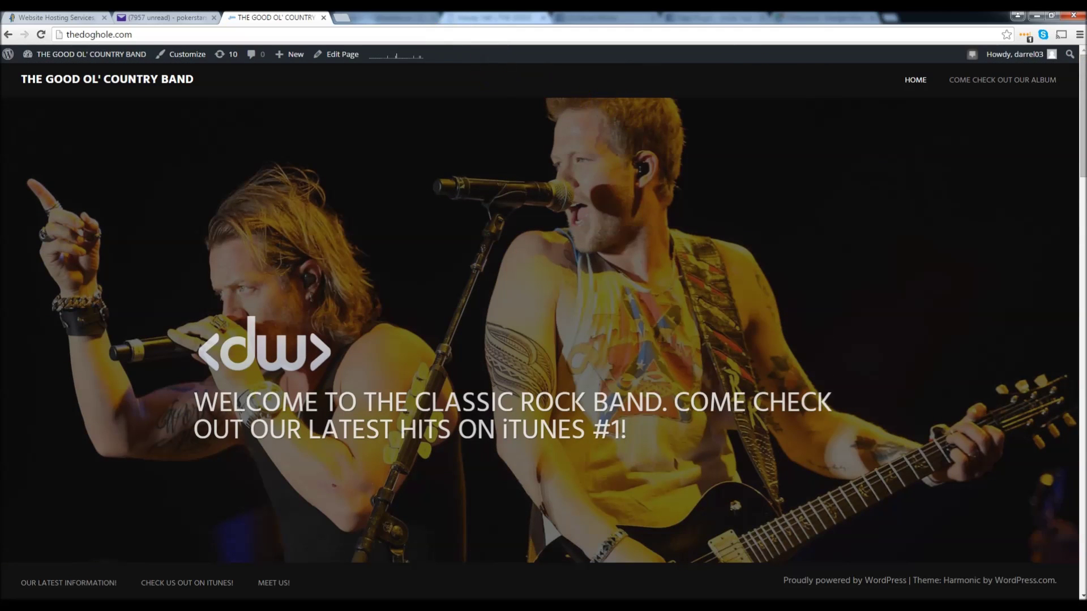
key(ctrl+1)
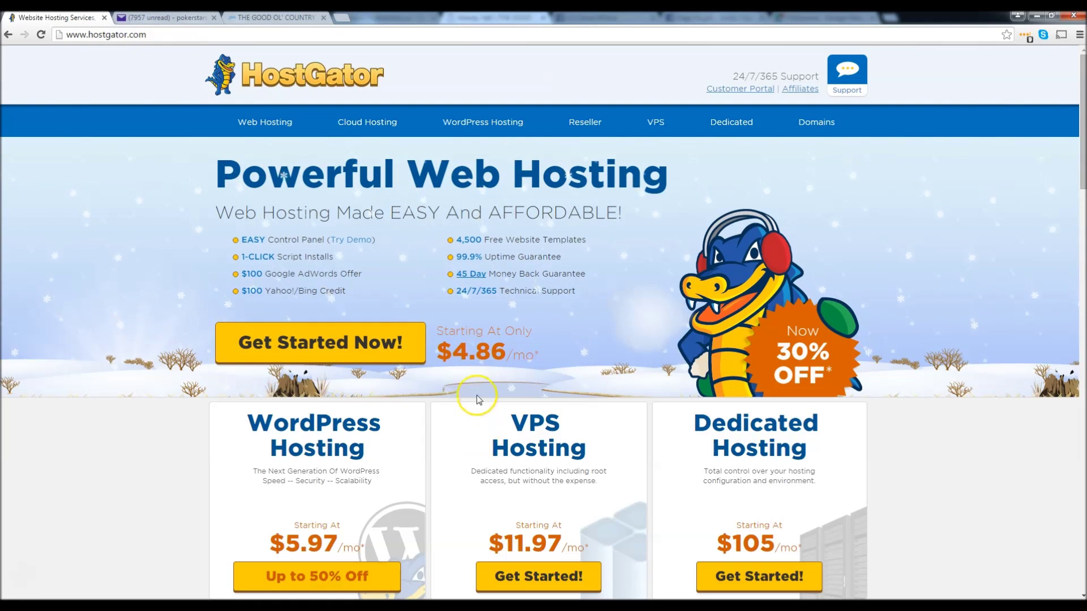
Step: Open HostGator's shared web hosting plans and compare the Hatchling, Baby and Business cards
click(417, 343)
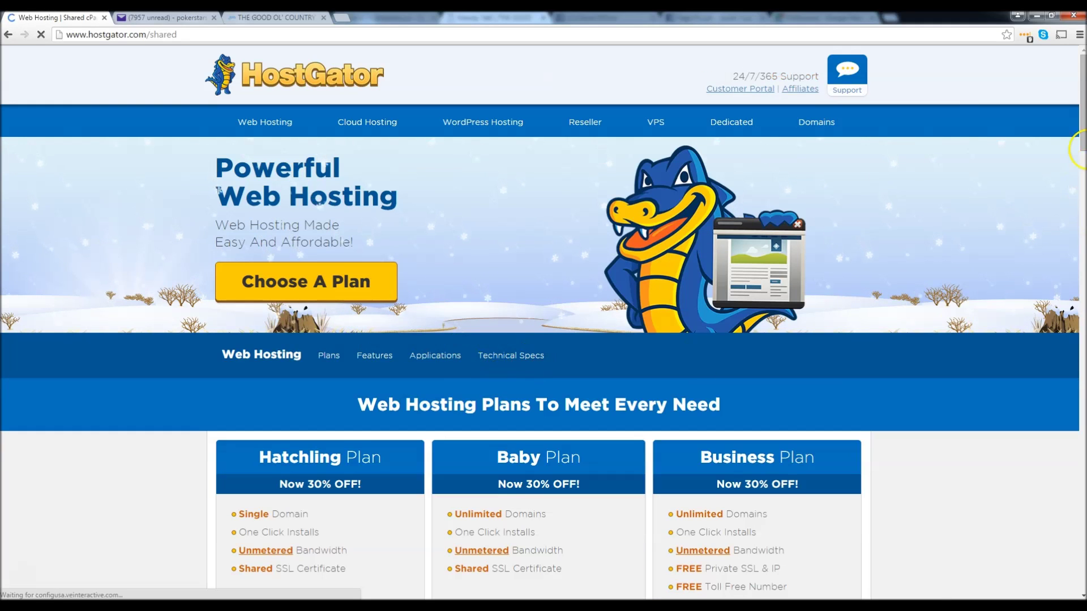
scroll(1083, 111, down, 1)
scroll(1083, 110, down, 4)
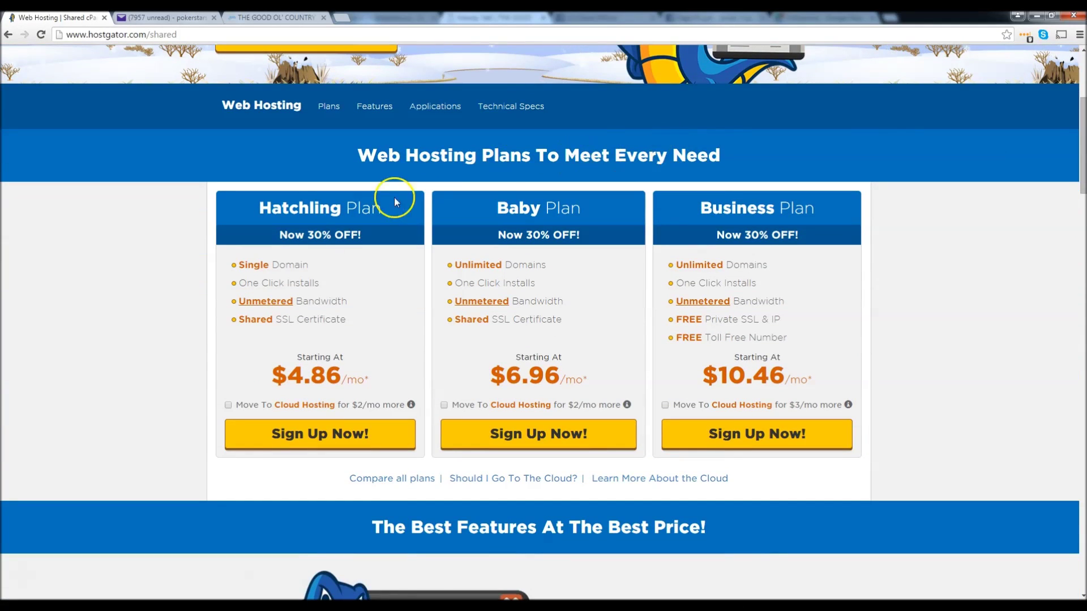
click(379, 203)
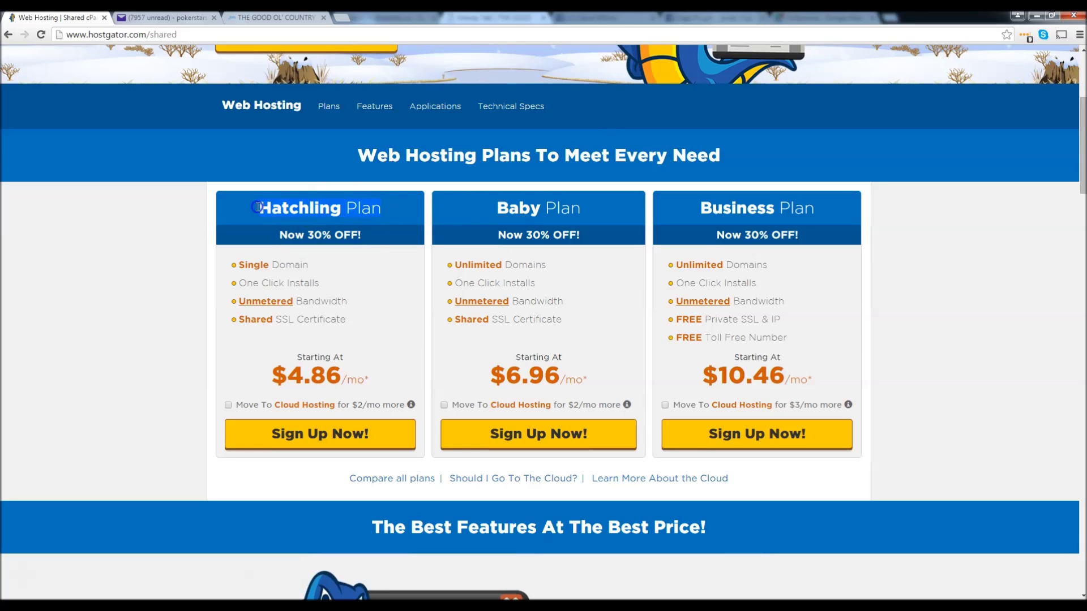
drag(839, 209, 716, 209)
Step: Start the Baby plan sign-up and choose Register a New Domain in the order form
click(564, 437)
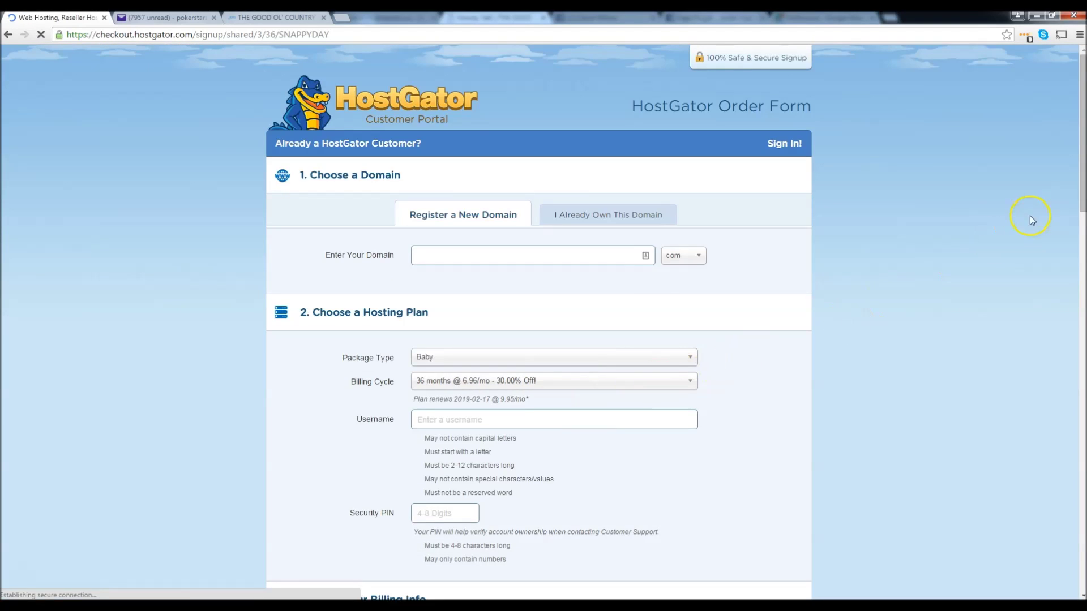
scroll(1078, 114, down, 1)
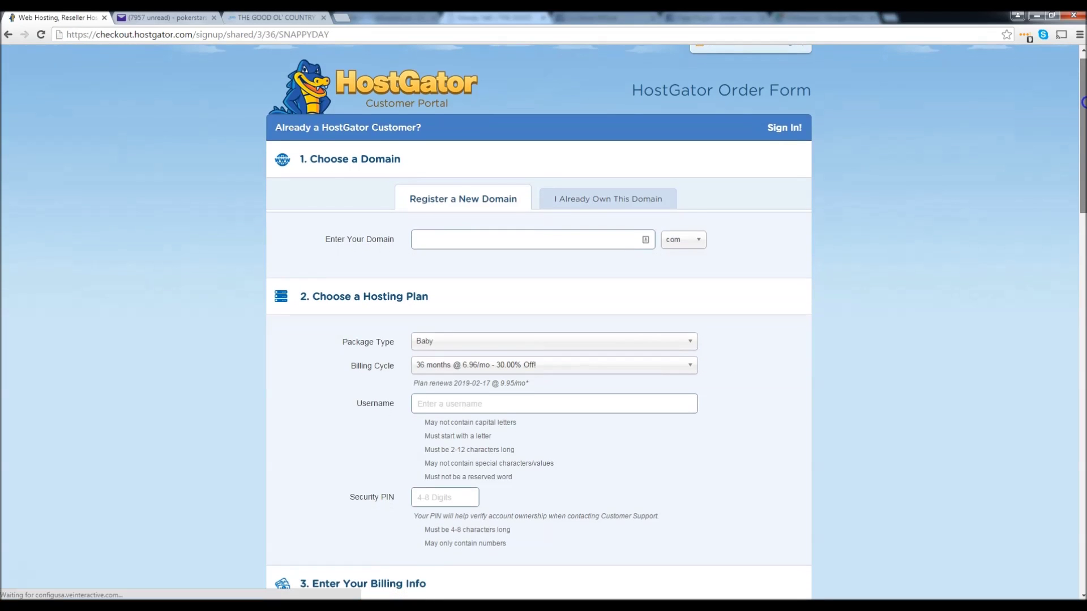
scroll(1078, 108, up, 1)
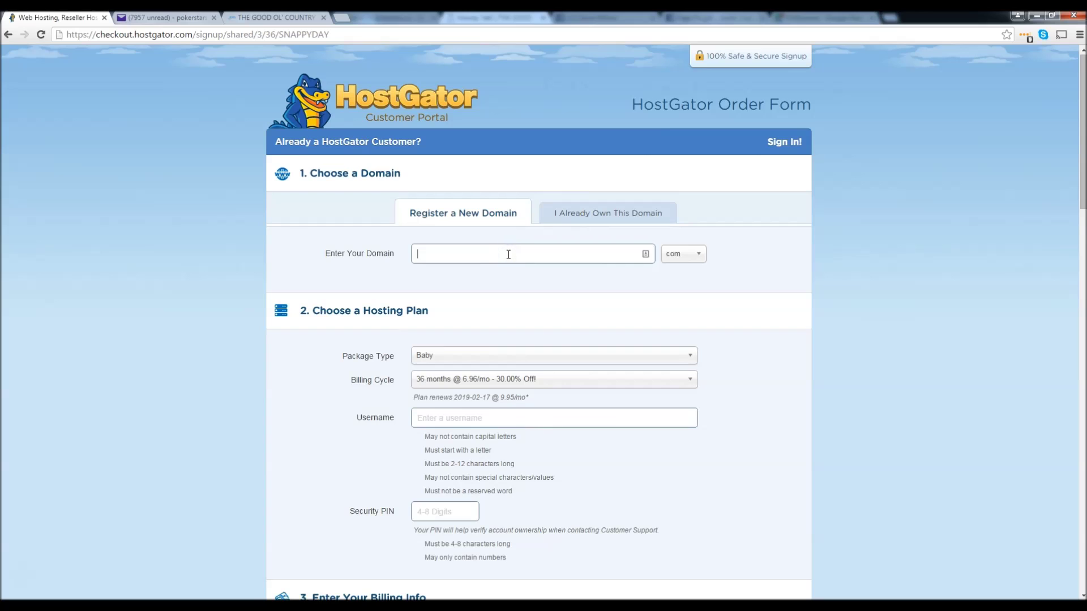
click(591, 215)
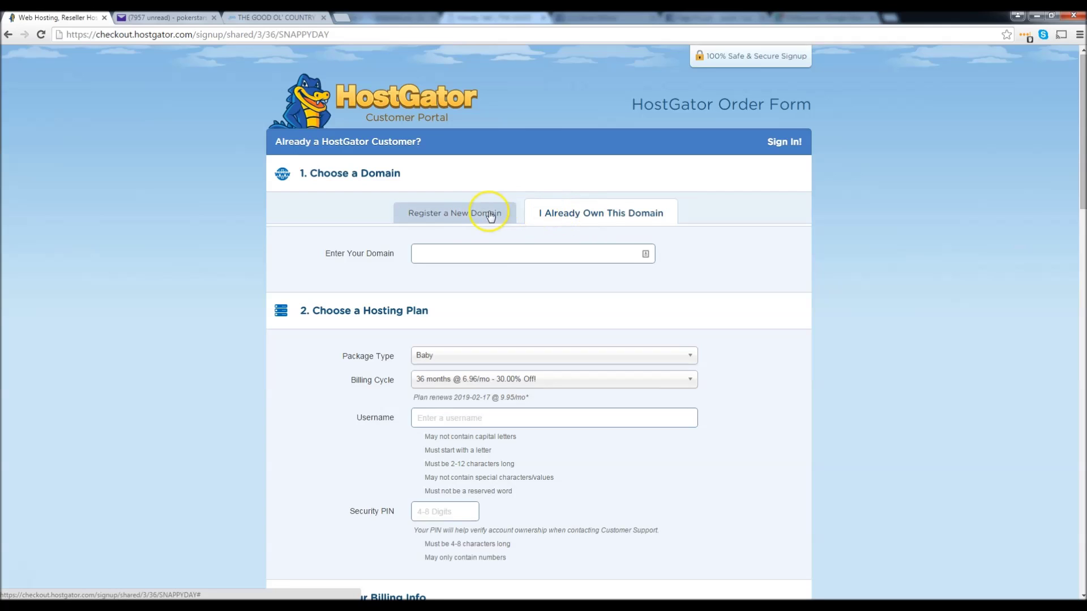
click(467, 215)
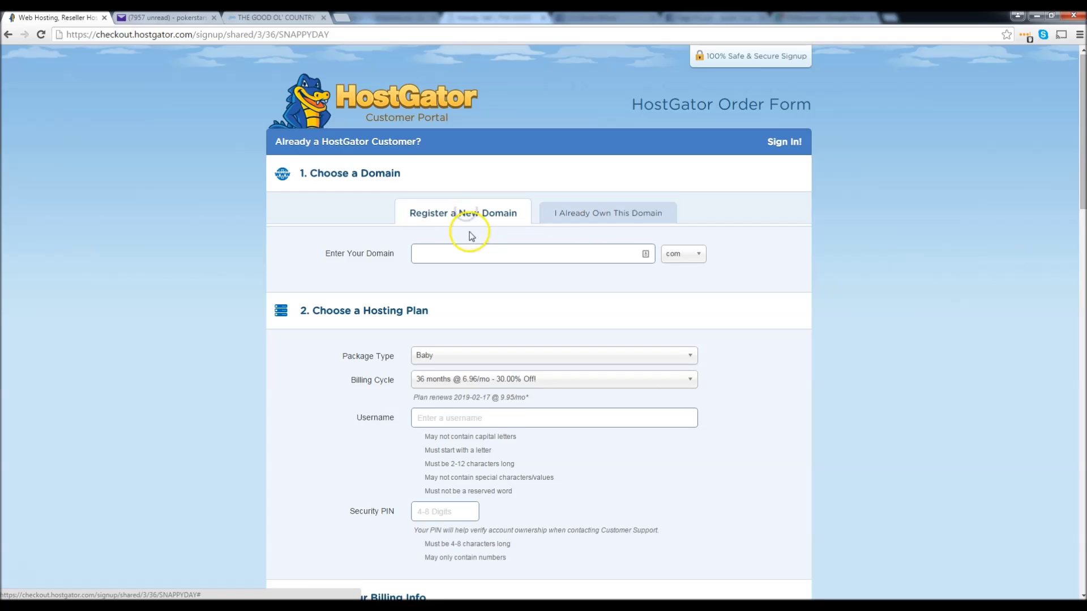
click(490, 260)
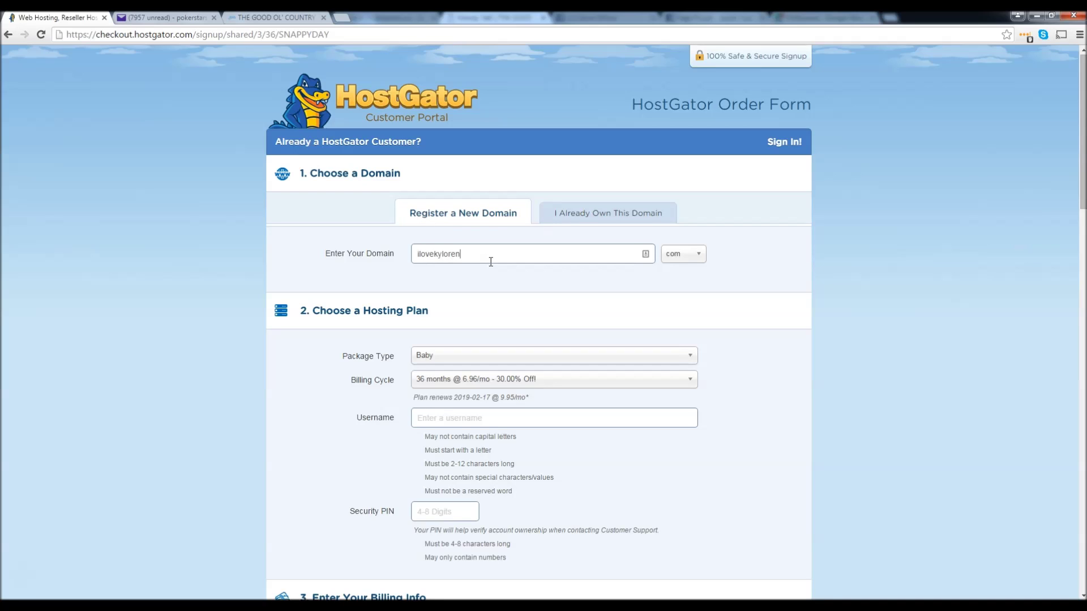
Step: Add ilovekyloren.com as the primary .com domain and untick $9.95/yr Domain Privacy Protection
key(Tab)
click(756, 250)
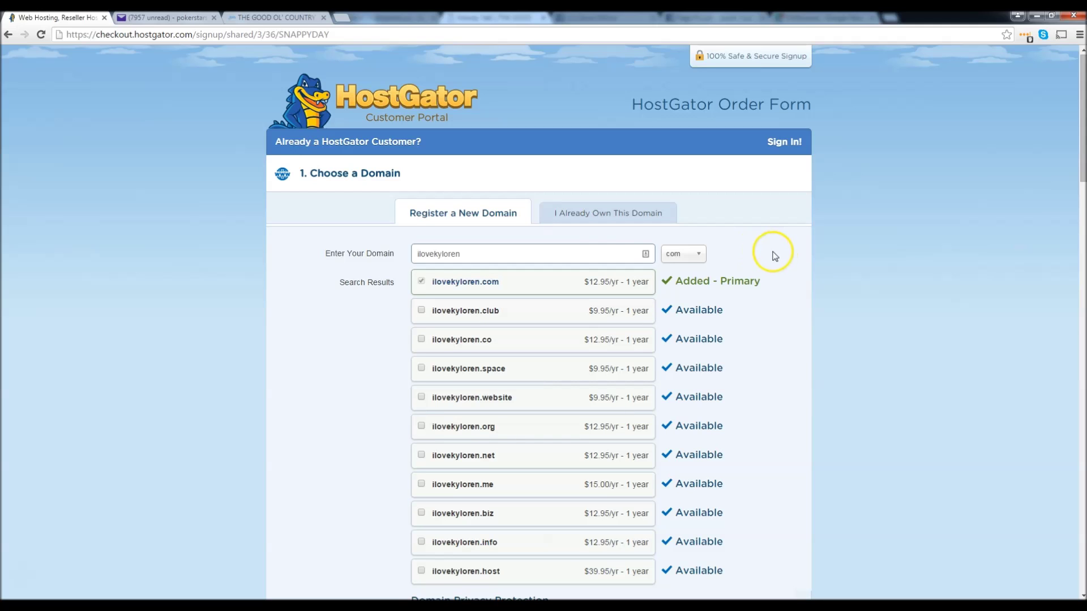
drag(1084, 122, 1083, 184)
drag(545, 335, 424, 336)
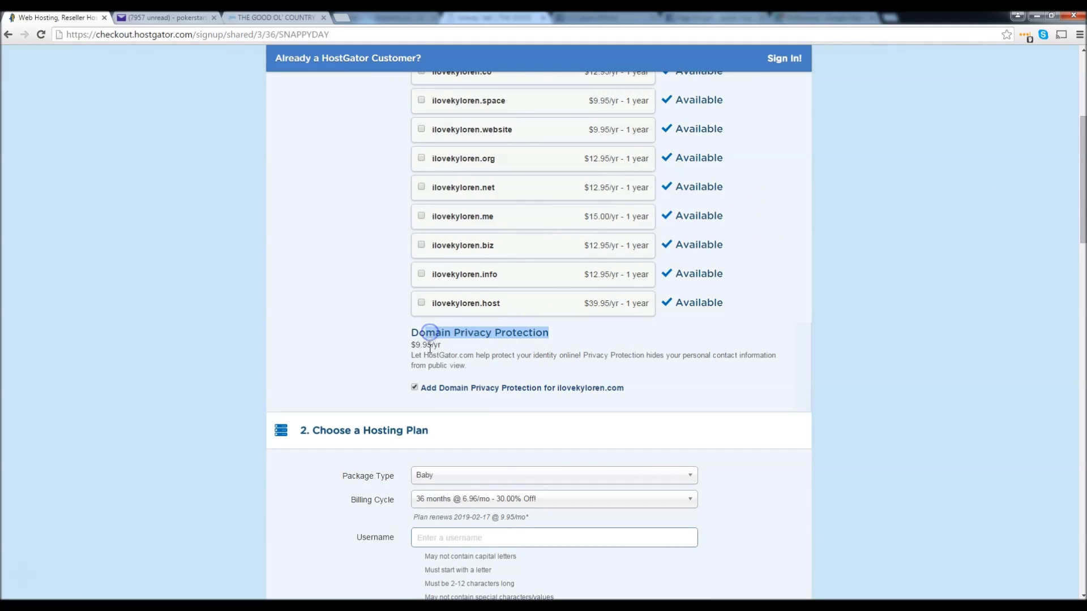
click(414, 388)
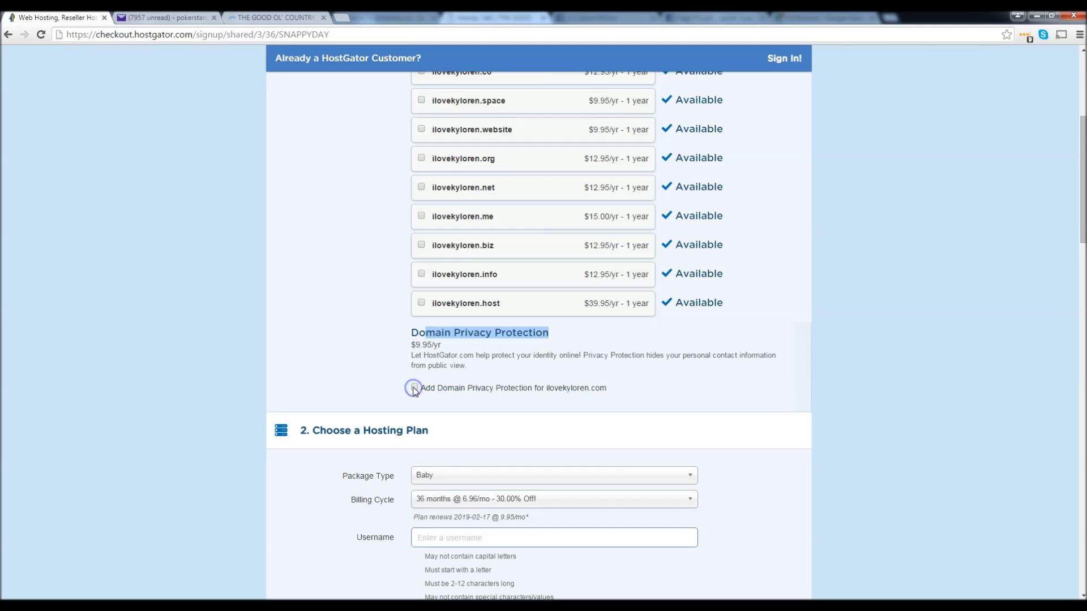
drag(1083, 164, 1084, 225)
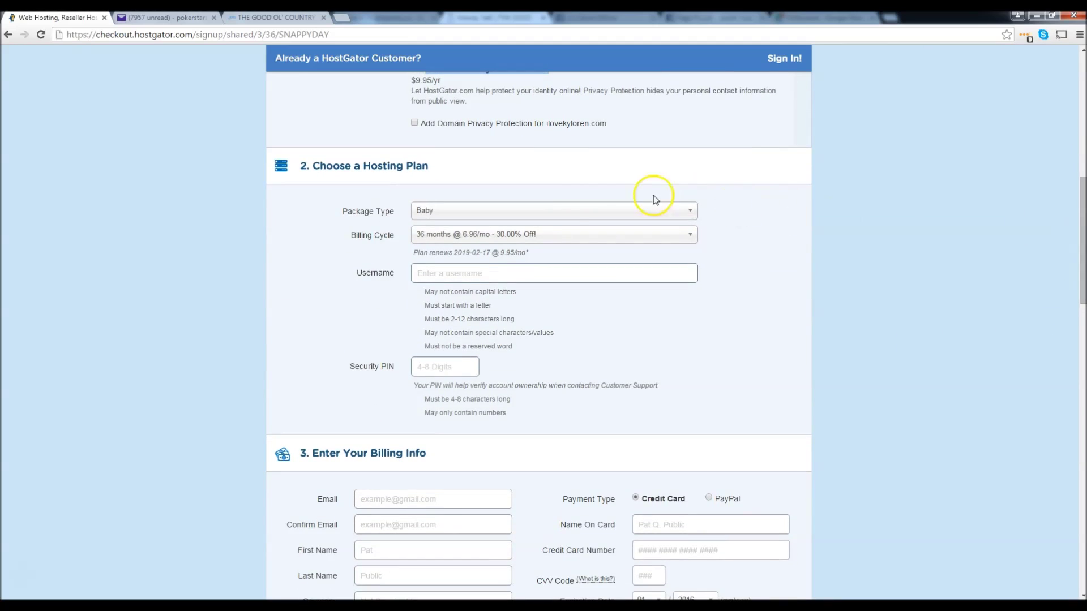
Step: Keep the Baby package, set a 1 month billing cycle at $9.56/mo, and begin entering the username
click(564, 210)
click(559, 242)
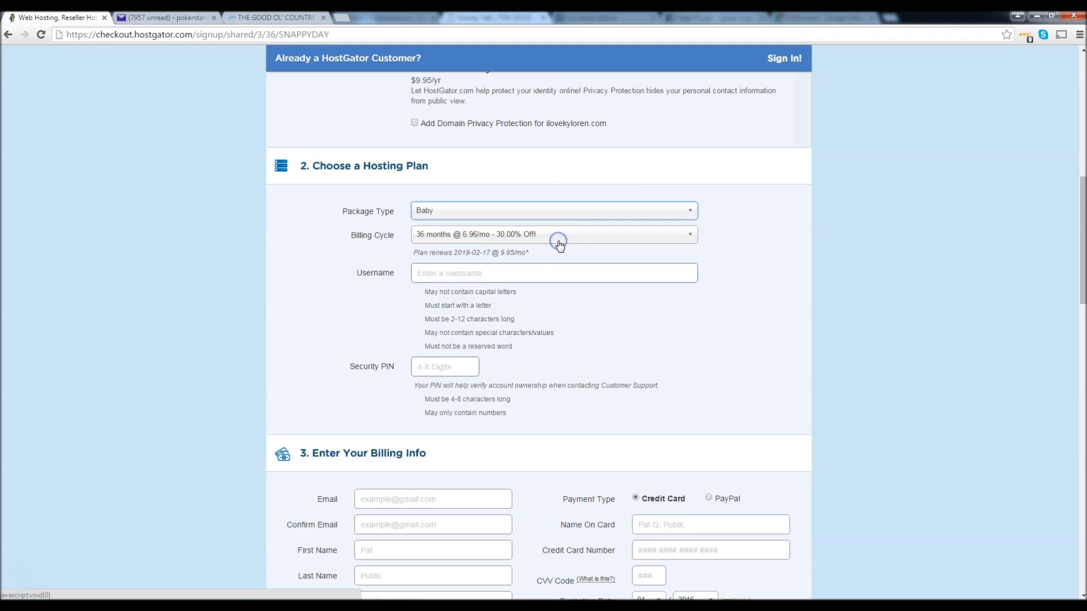
click(557, 241)
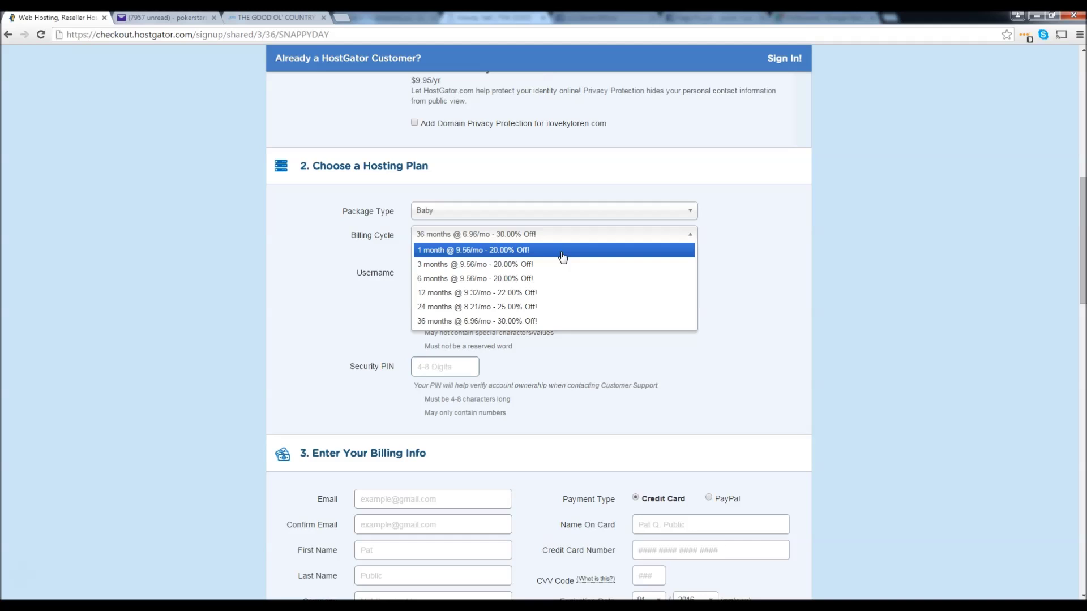
click(562, 250)
click(558, 275)
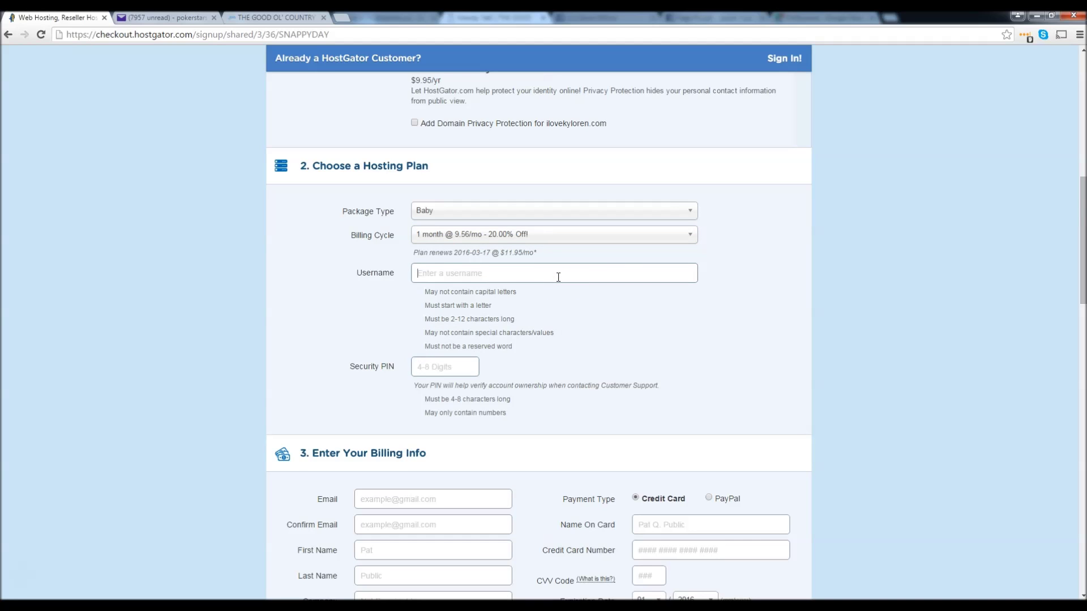
text(darrel99999)
scroll(560, 276, down, 4)
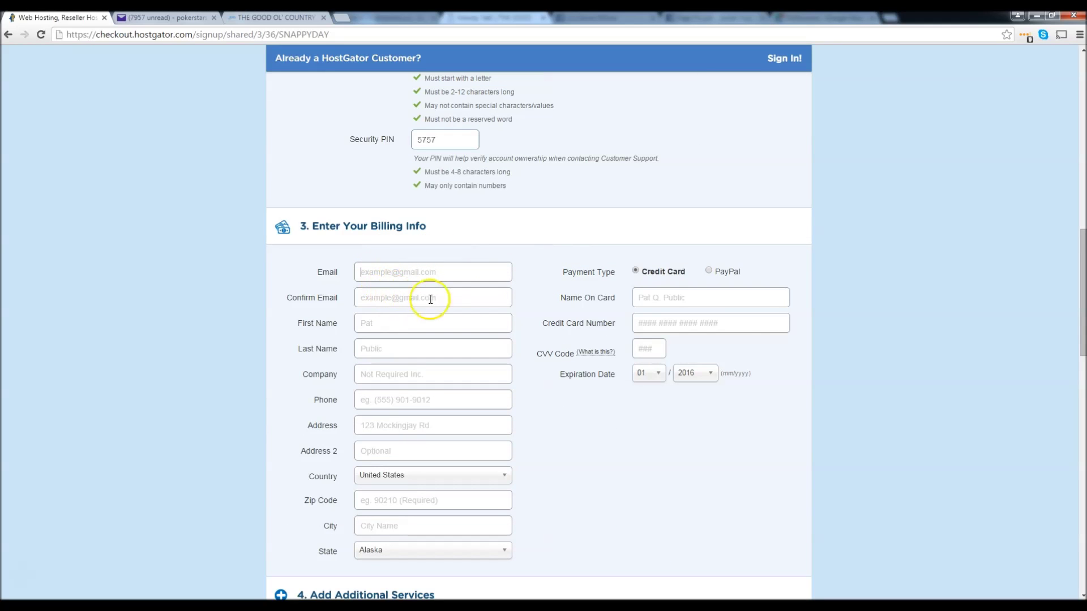
click(480, 298)
scroll(470, 328, down, 1)
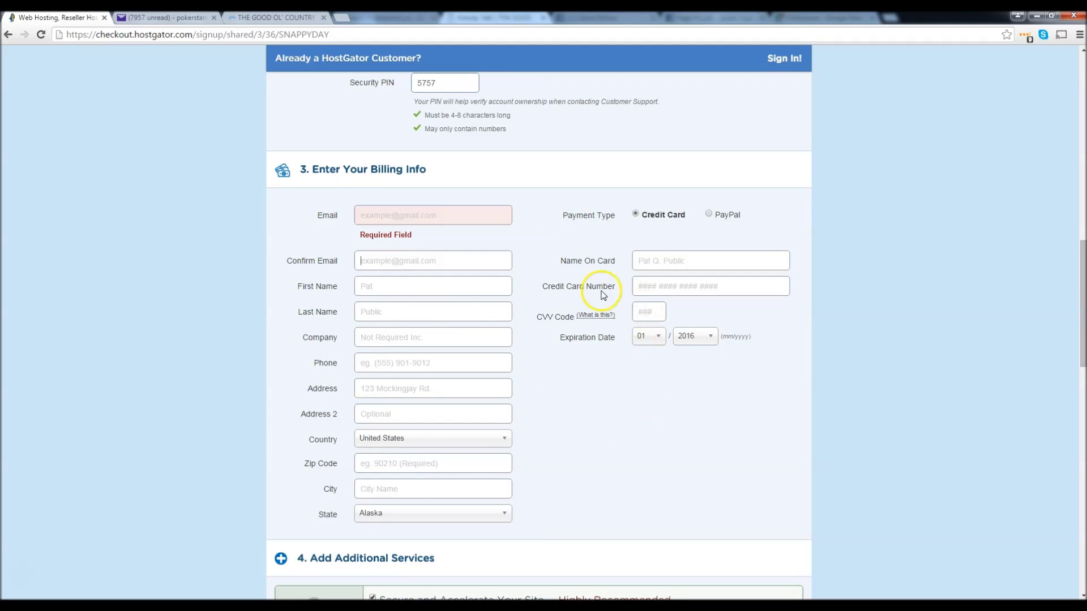
click(675, 260)
click(685, 308)
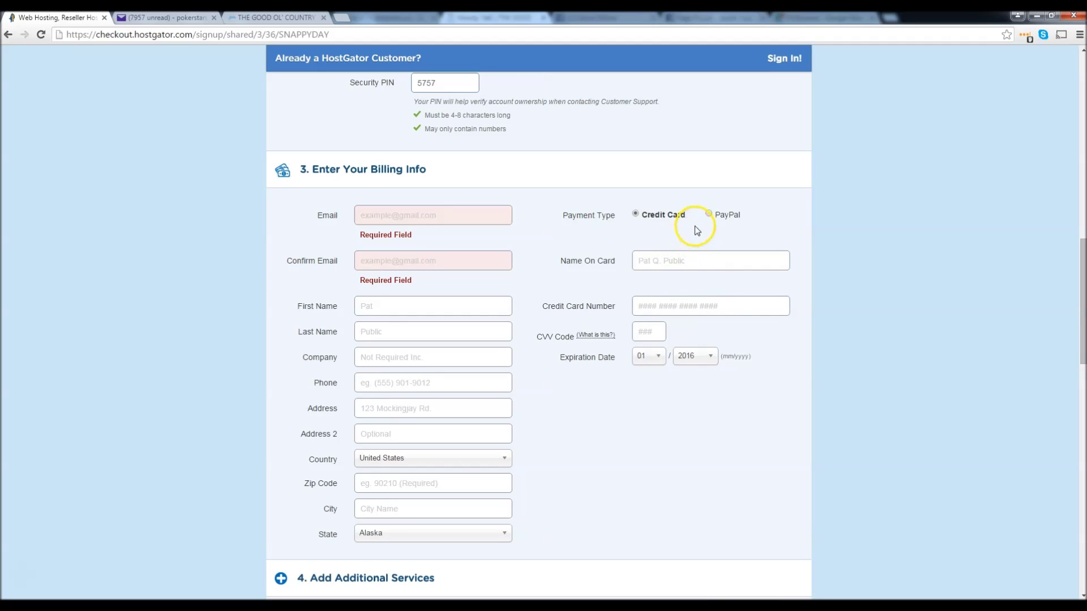
click(708, 214)
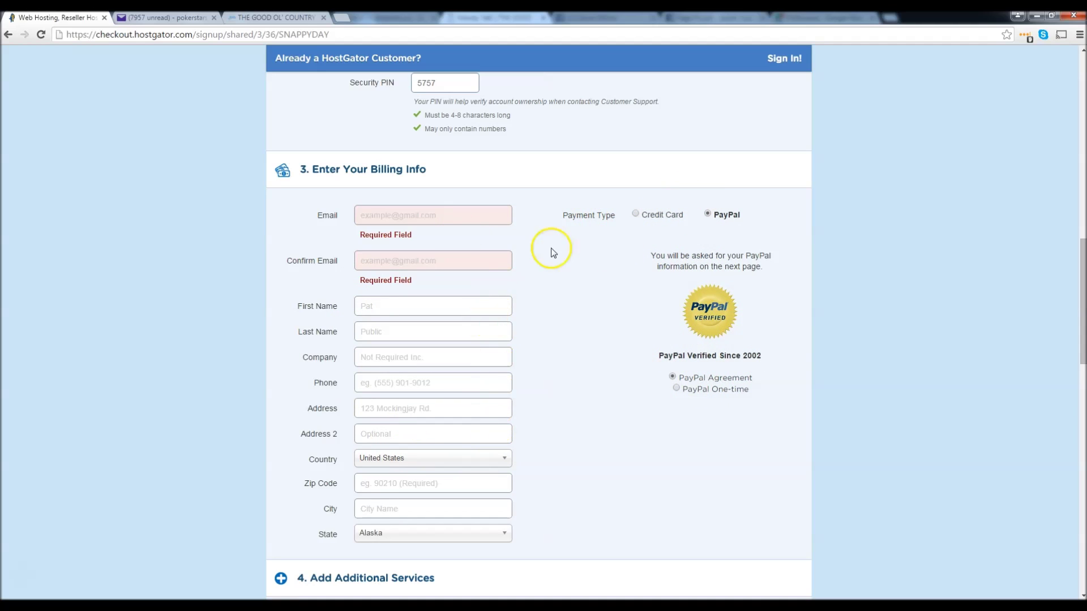
click(636, 215)
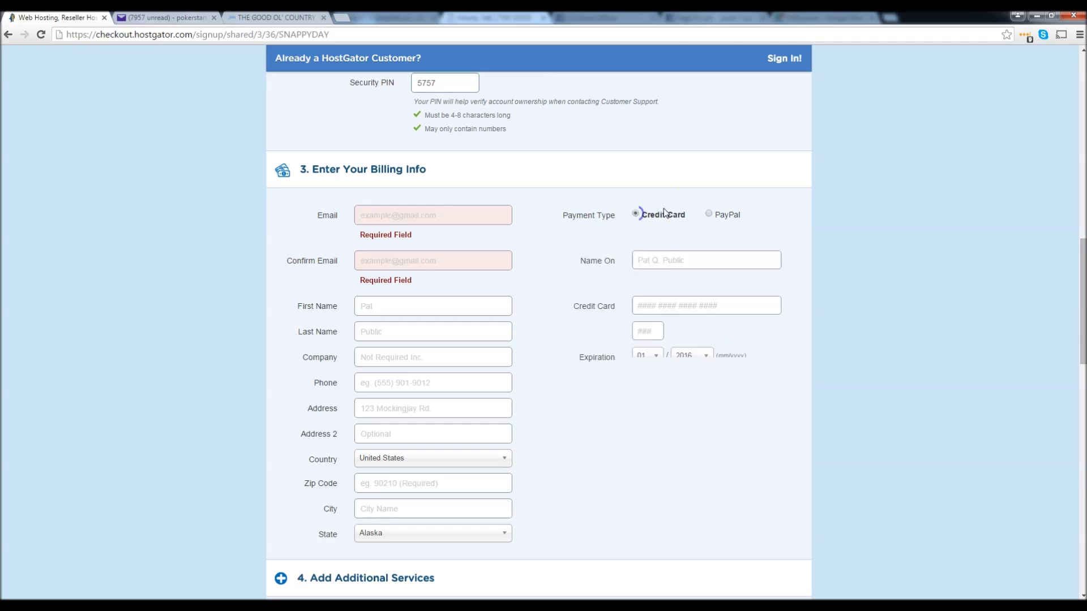
scroll(1083, 260, down, 1)
drag(1083, 260, 1083, 354)
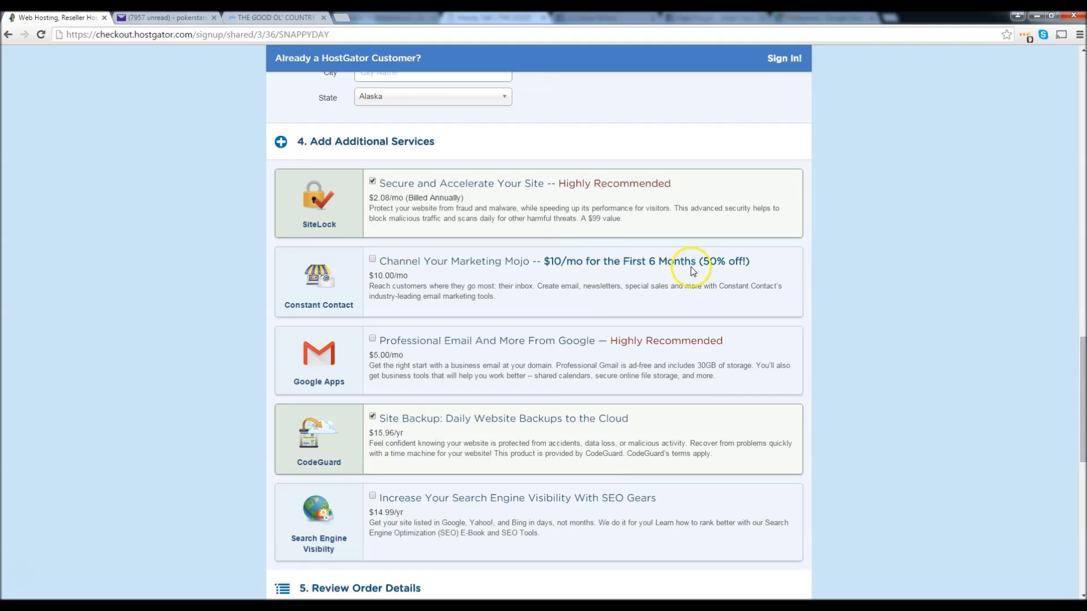
Step: Uncheck the SiteLock and CodeGuard add-ons, bringing the amount due to $22.51
click(373, 183)
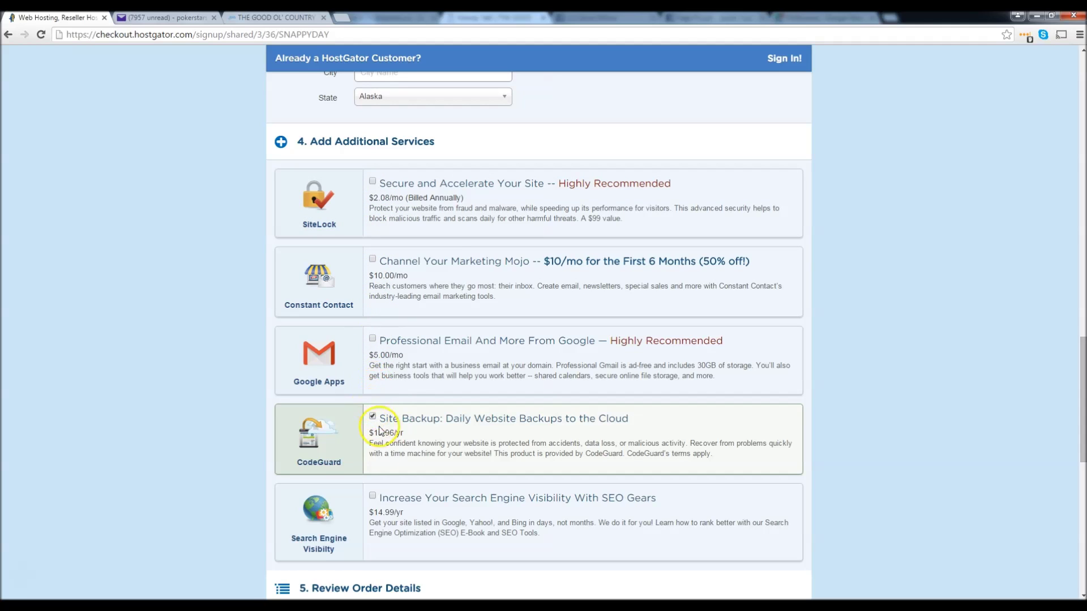
drag(652, 498, 404, 499)
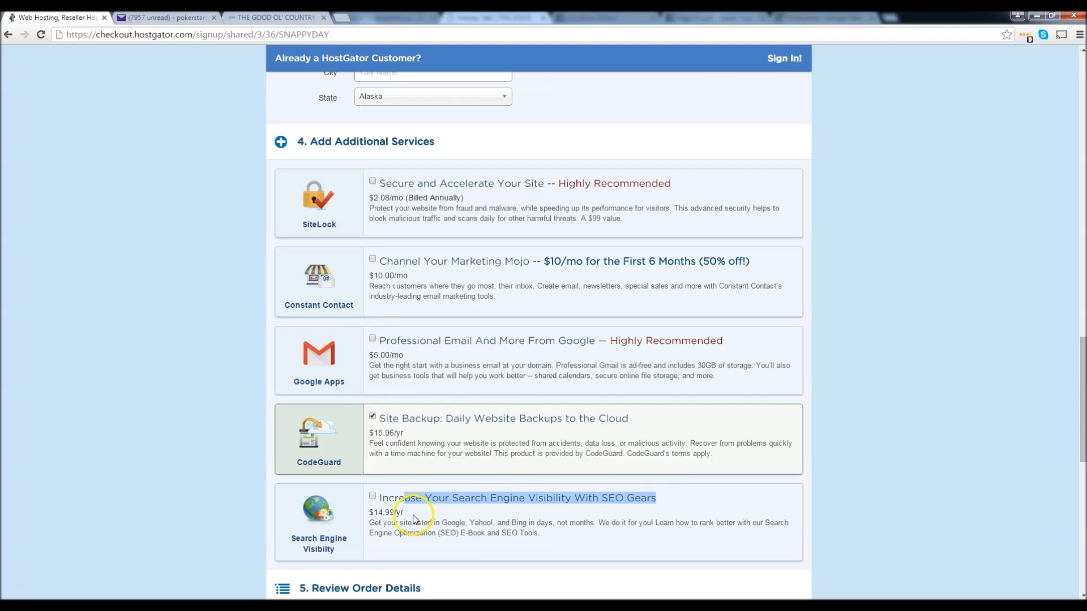
click(372, 417)
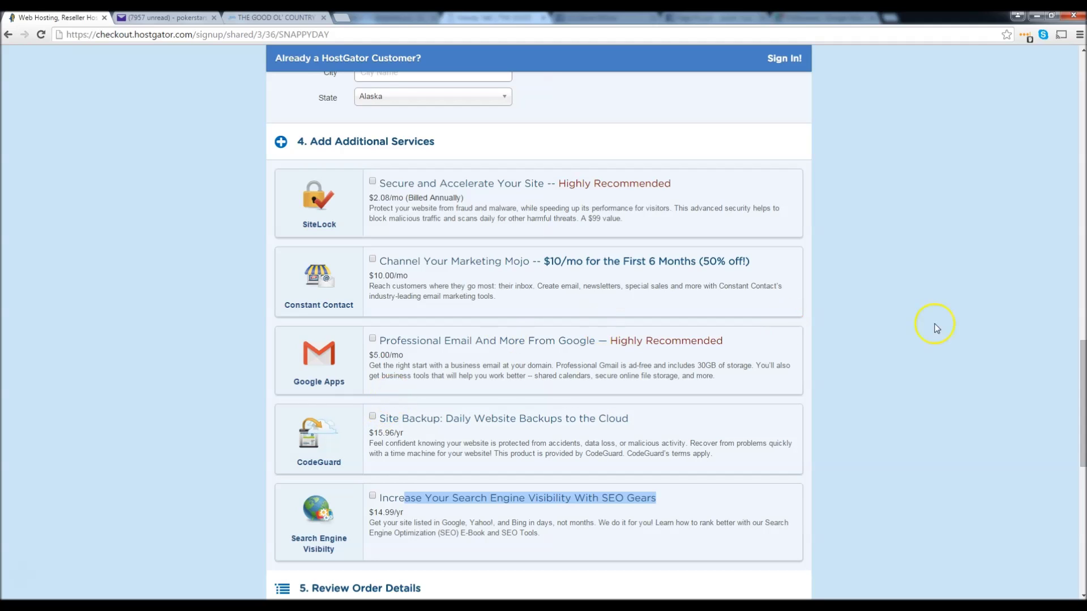
drag(1082, 348, 1082, 406)
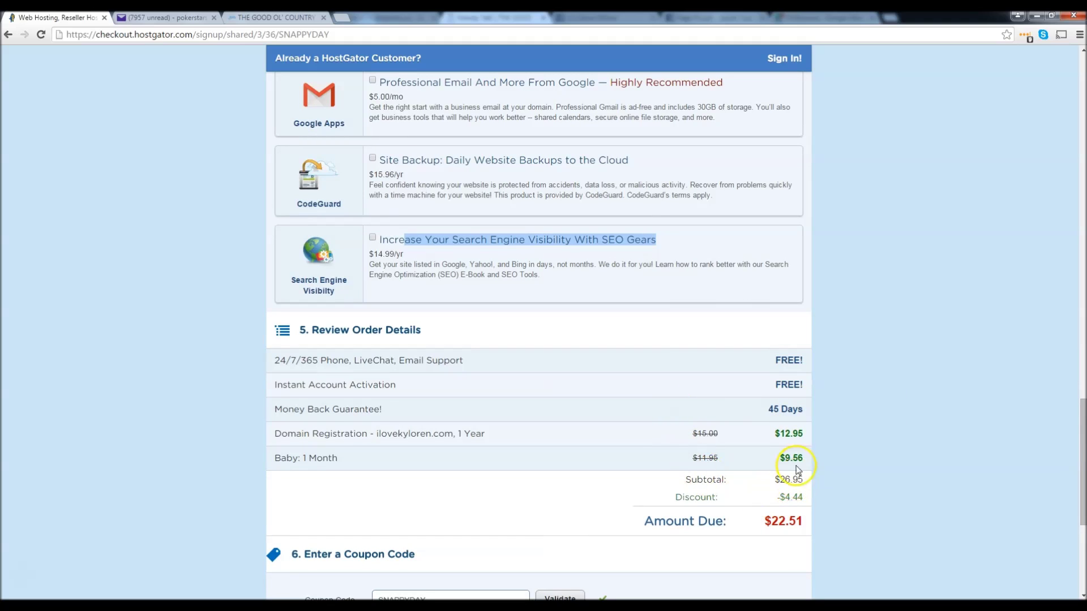
Step: Remove the SNAPPYDAY coupon code from the Coupon Code box
drag(800, 434, 778, 431)
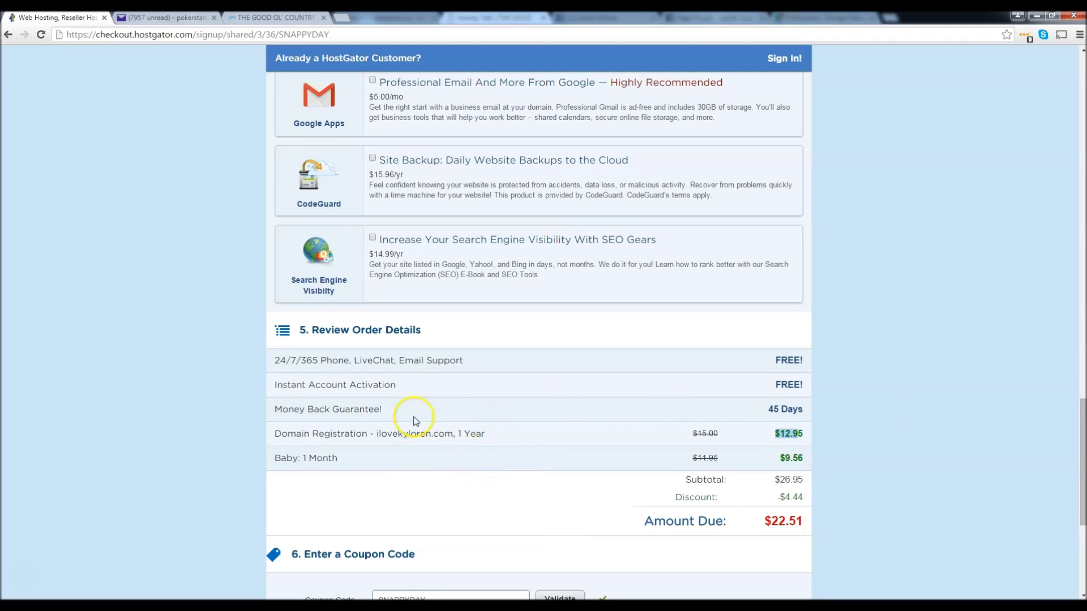
drag(771, 522, 803, 522)
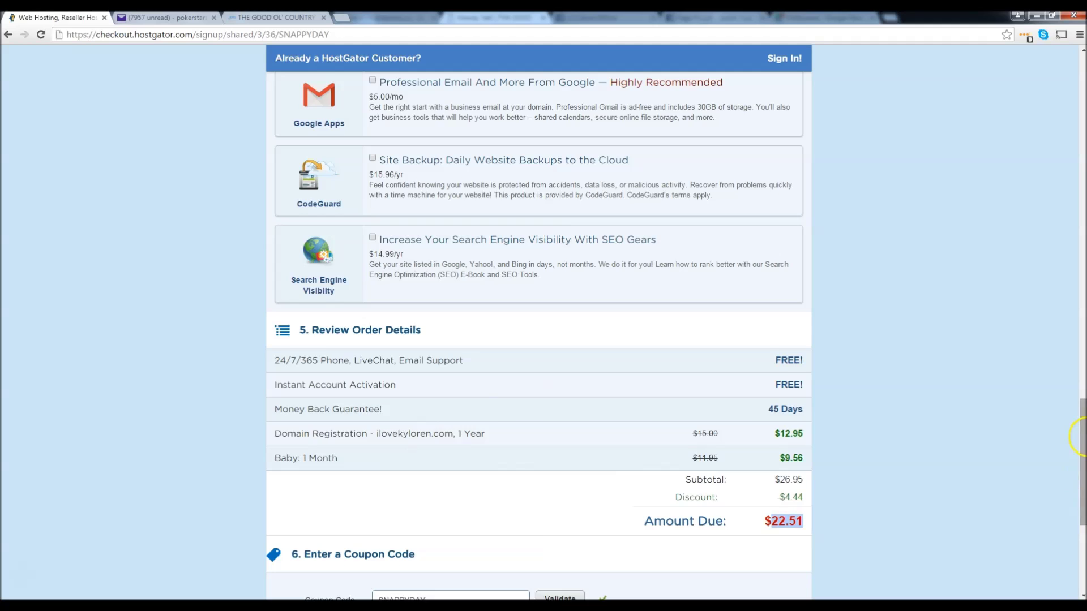
drag(1082, 501, 1082, 513)
drag(1084, 453, 1084, 456)
double_click(478, 538)
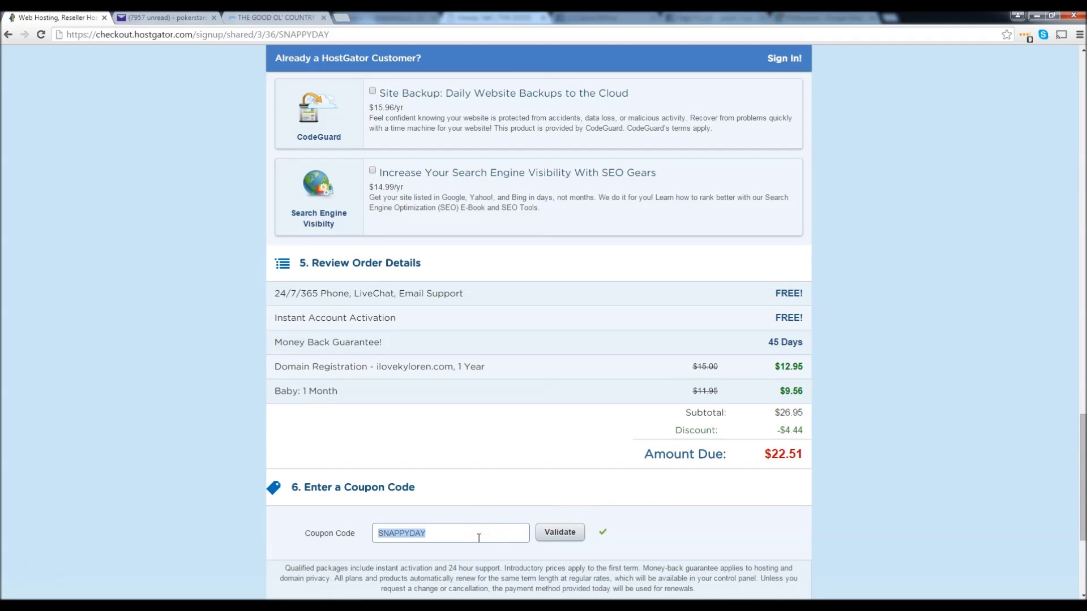
key(BackSpace)
click(547, 534)
Step: Validate coupon quickfeb30 for a -$5.04 discount ($21.91 due) and agree to the terms of service
click(468, 530)
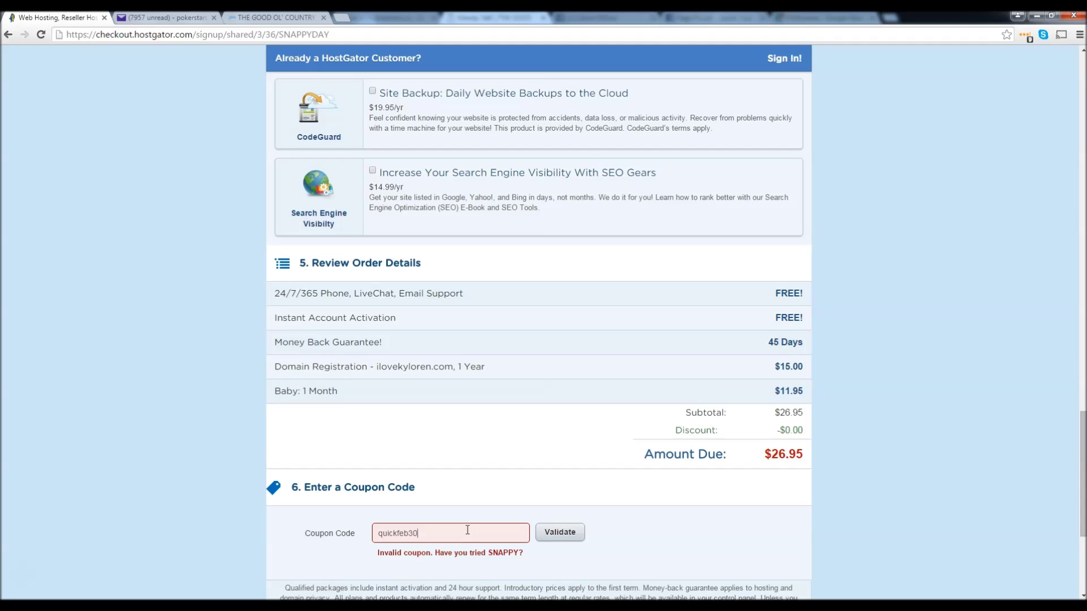
scroll(1076, 441, down, 2)
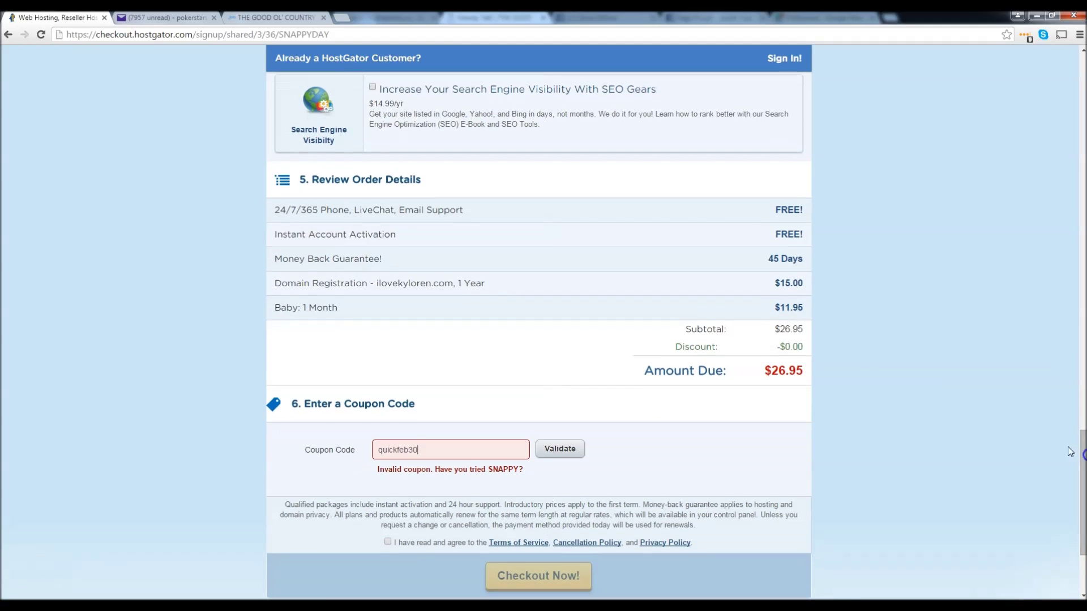
click(569, 449)
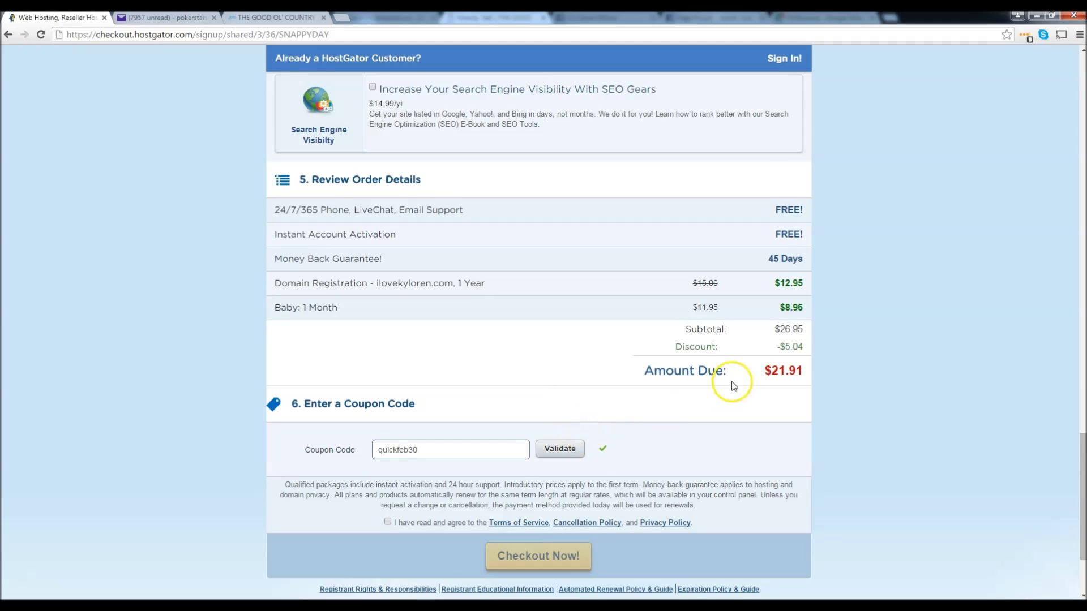
double_click(783, 350)
scroll(1078, 470, down, 1)
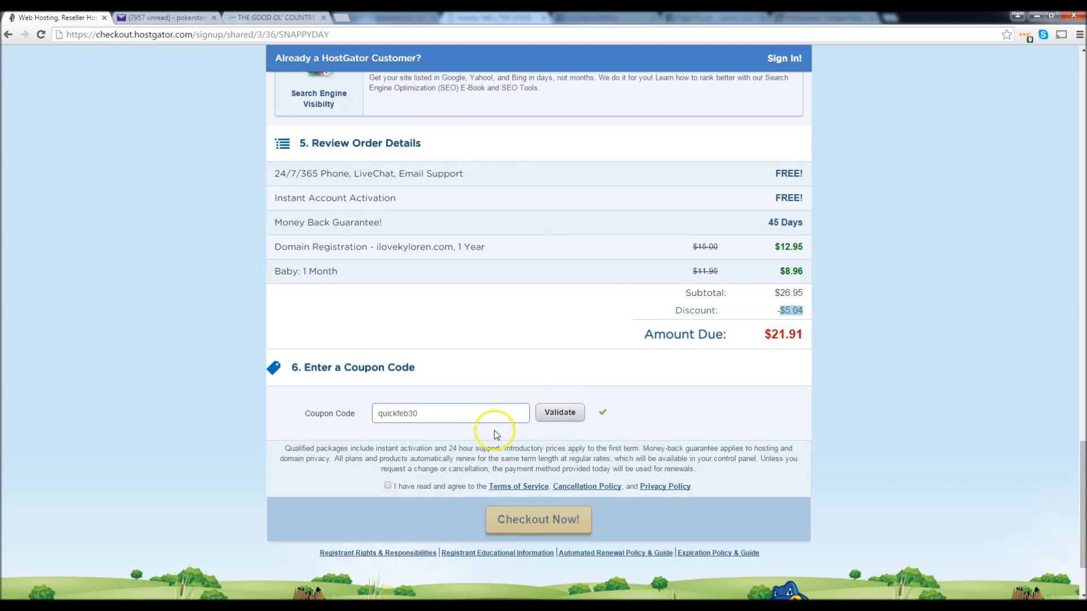
click(388, 486)
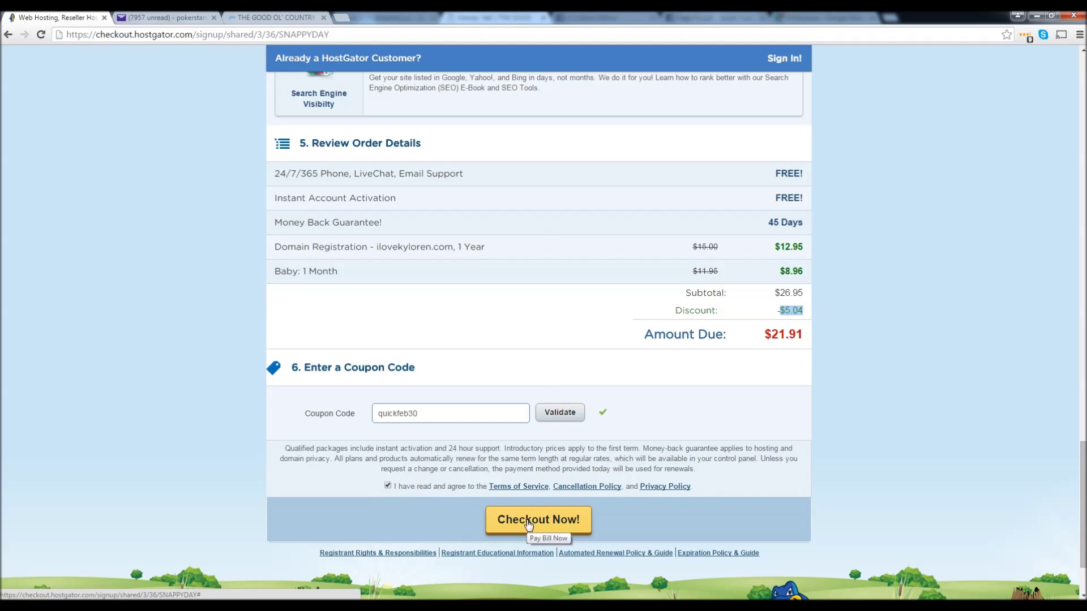
drag(1083, 504, 1083, 115)
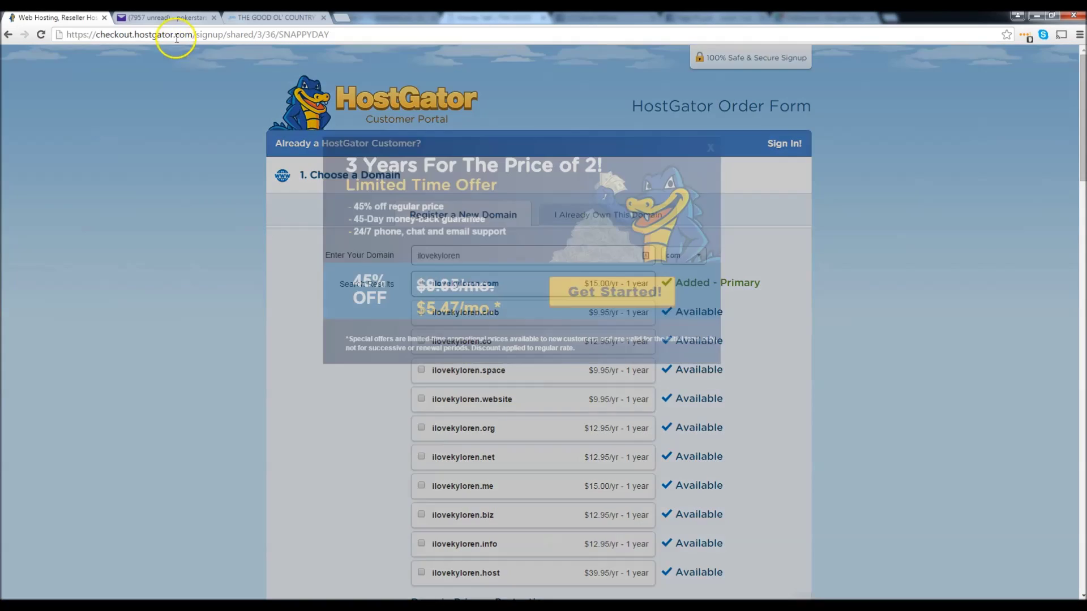
Step: Go to hostgator.com, log in to the Customer Portal, then return to the Yahoo Mail tab
click(175, 35)
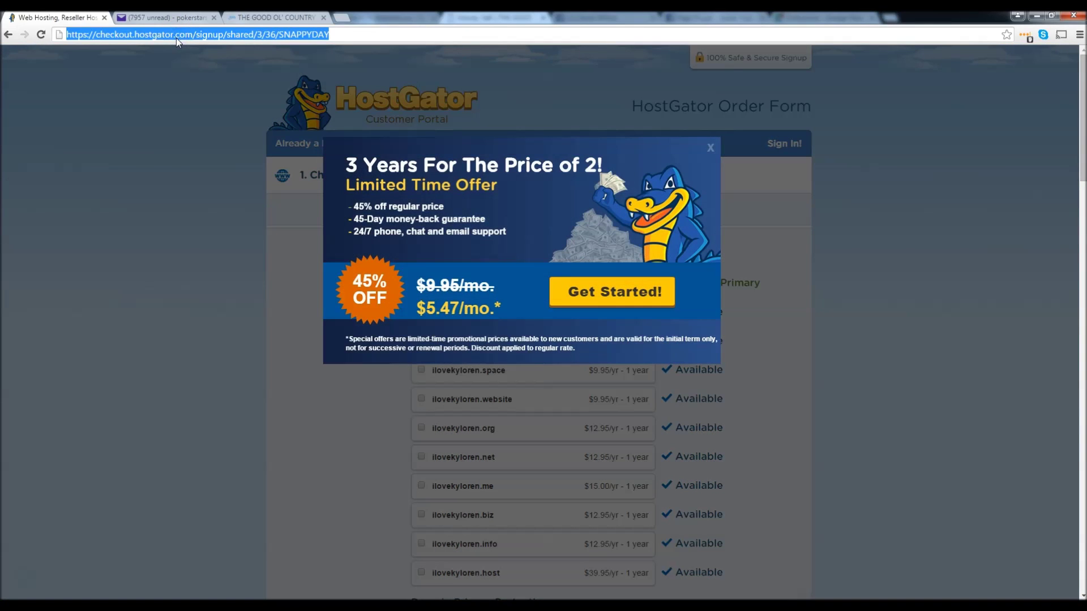
text(hostgator.com)
key(Return)
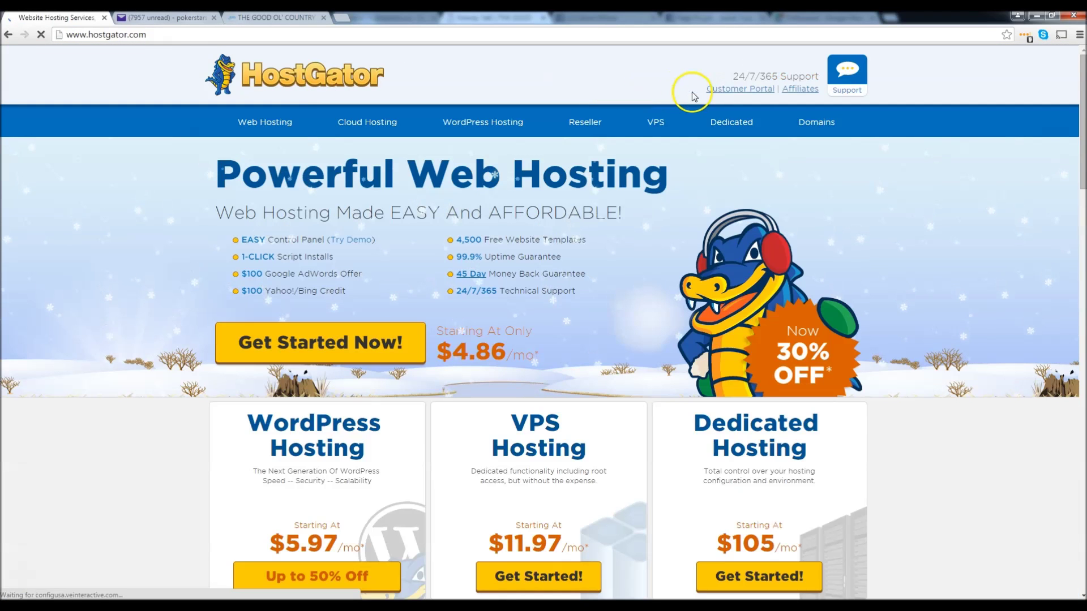
click(730, 89)
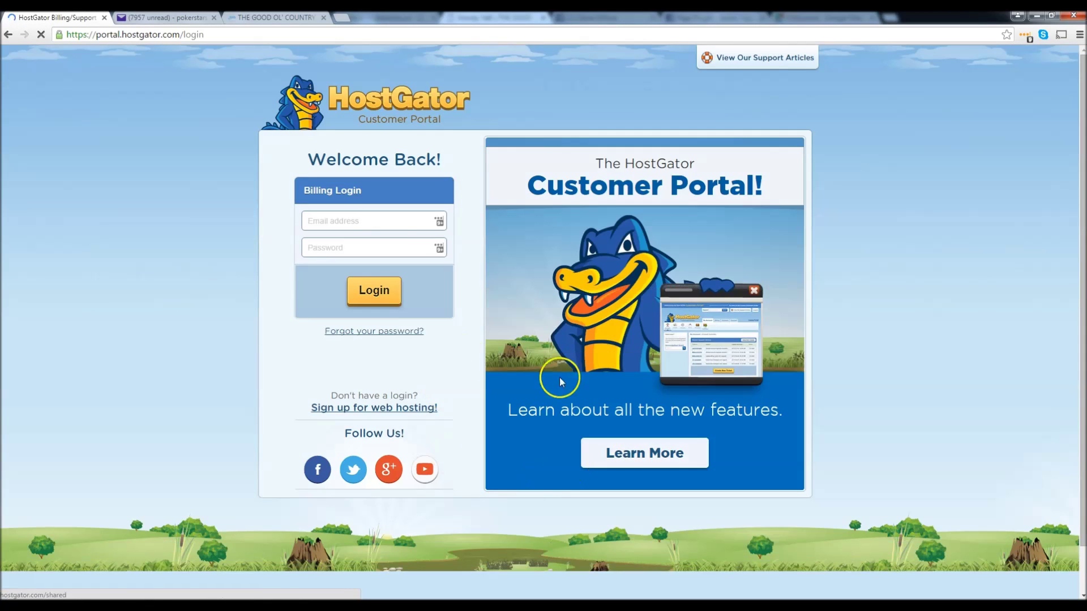
click(400, 285)
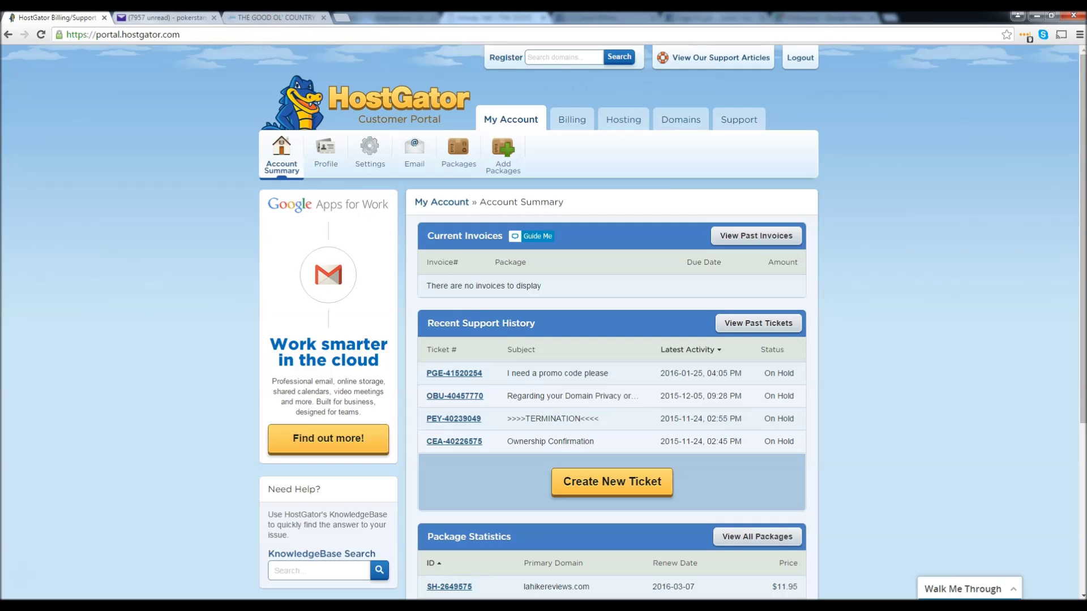
click(164, 18)
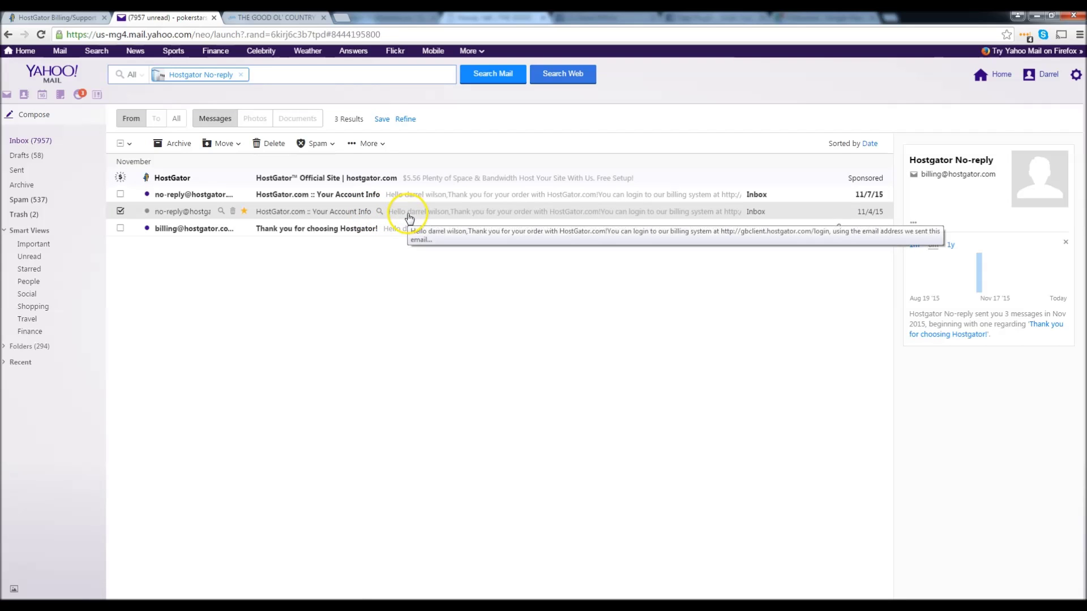
Step: In the 'HostGator.com :: Your Account Info' email, select the emailed password and follow the Your Control Panel link
click(411, 213)
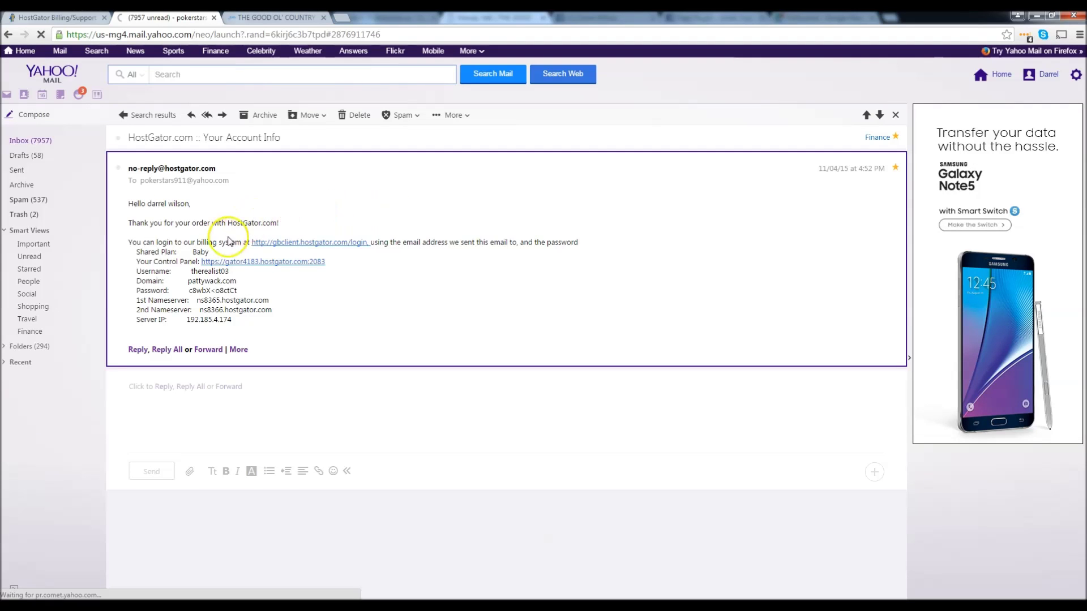
double_click(218, 282)
click(190, 281)
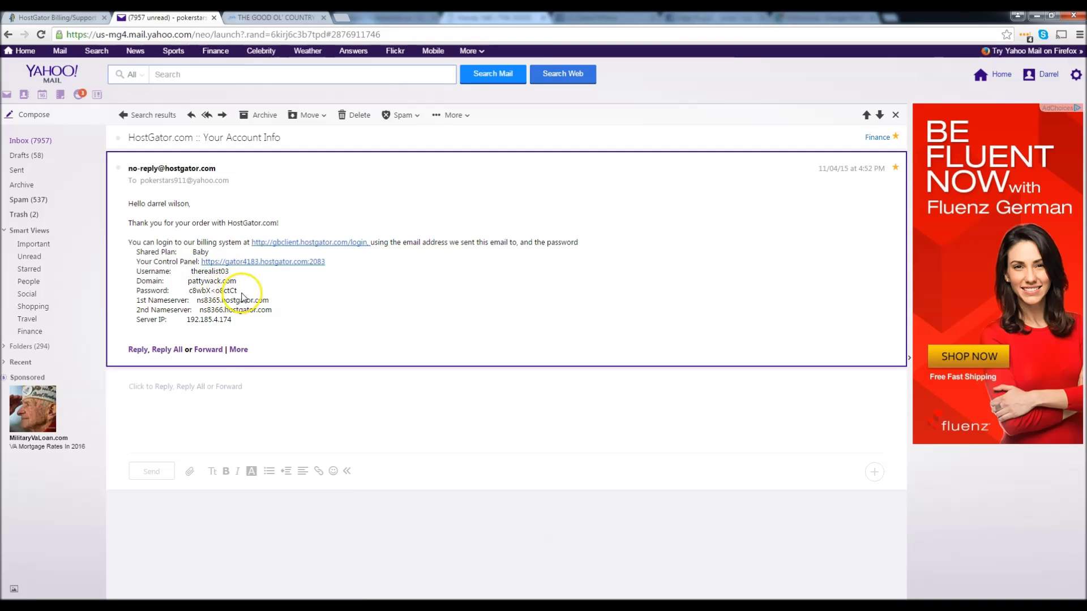
drag(240, 291, 188, 291)
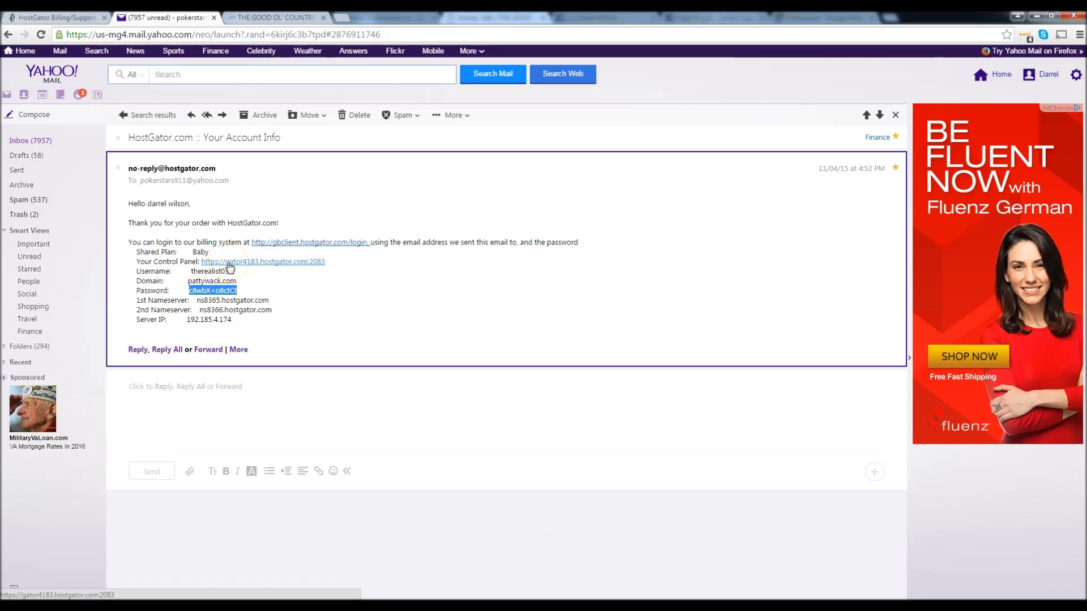
click(230, 264)
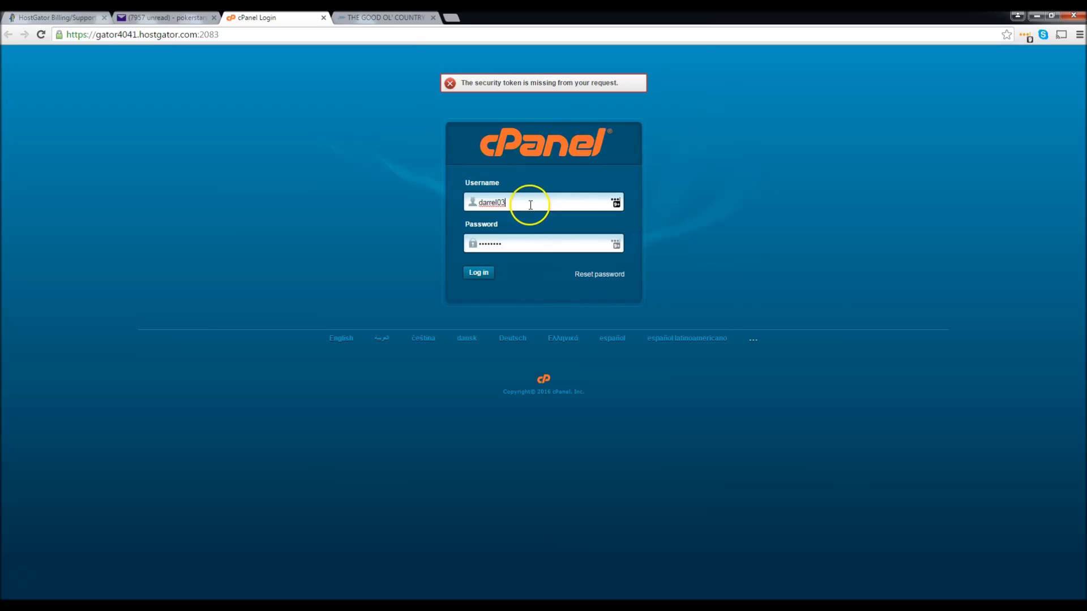
double_click(517, 244)
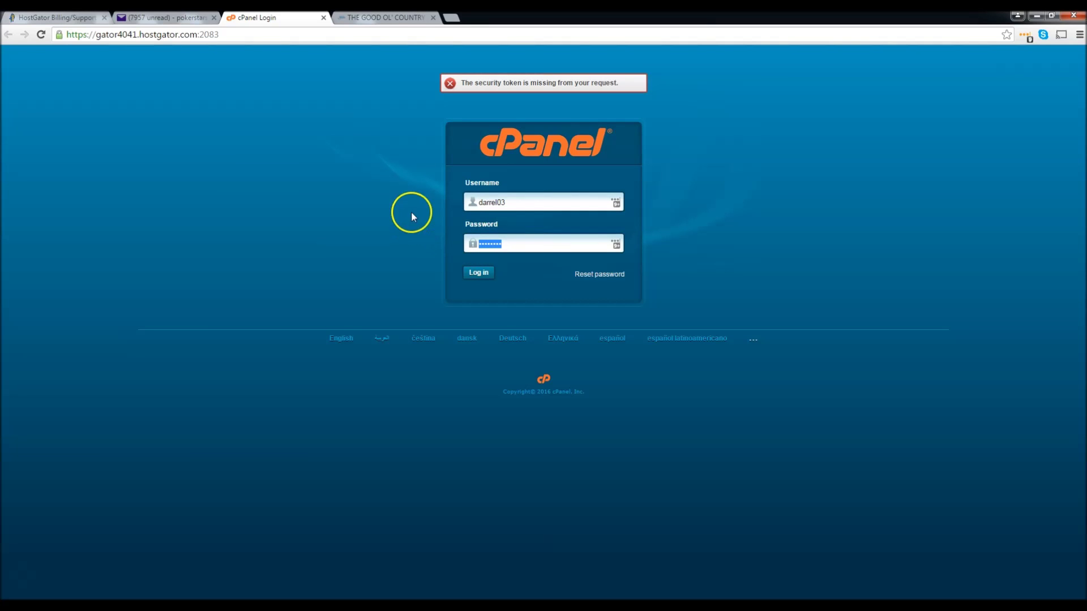
click(181, 21)
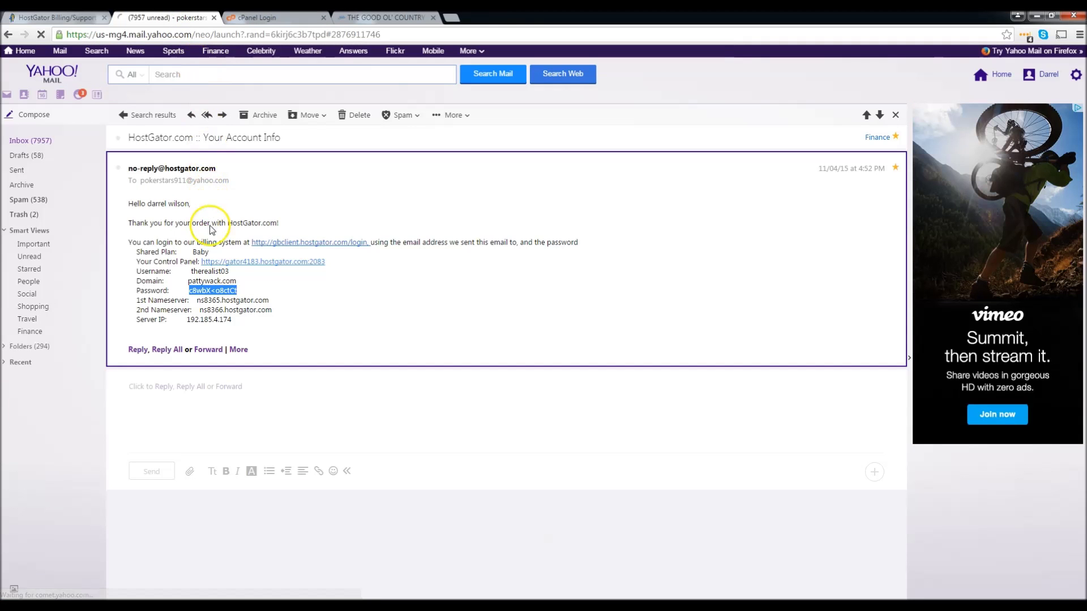
double_click(218, 272)
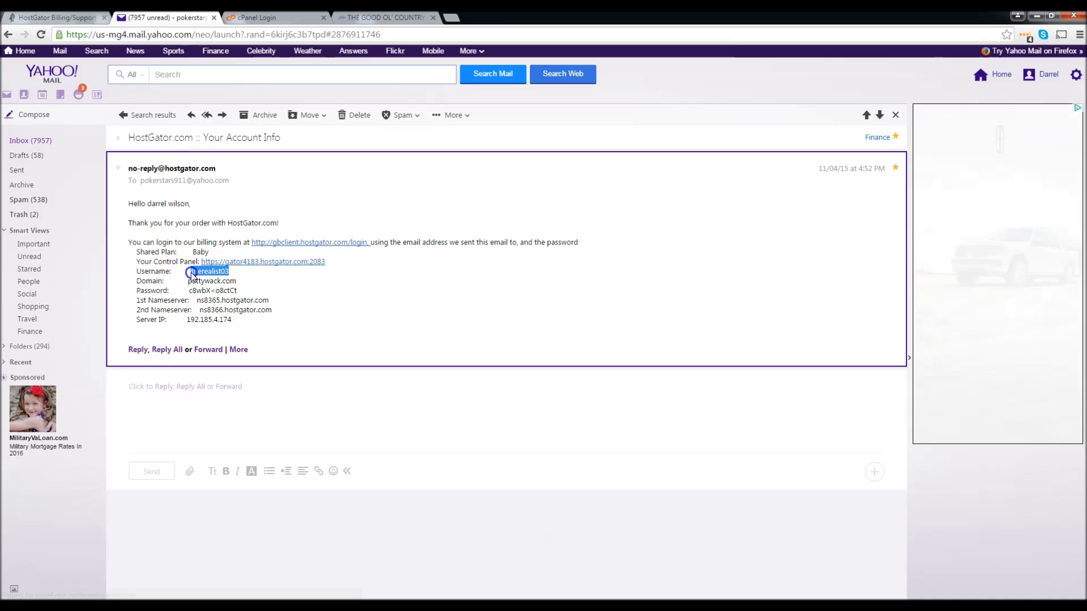
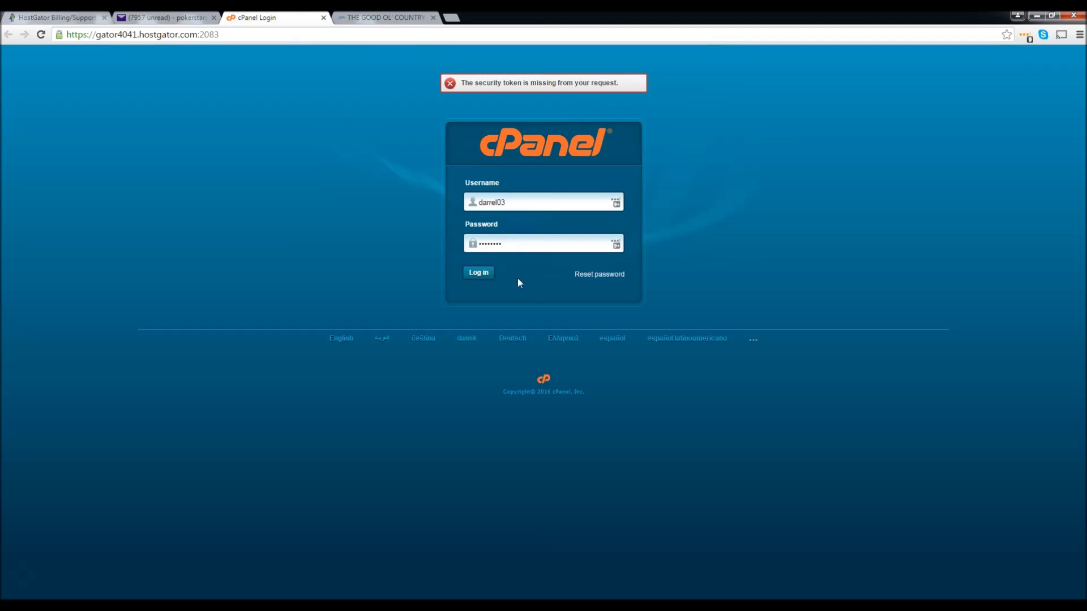
Step: Log in to the HostGator cPanel account to load the Control Panel dashboard
click(478, 273)
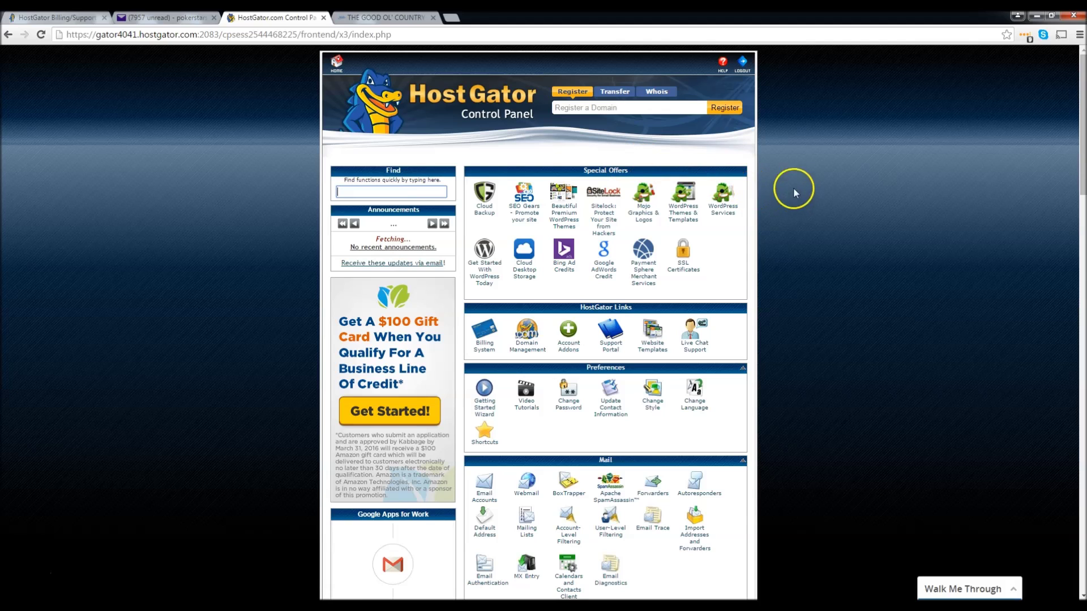
Step: Switch to the Notepad to-do list and place the cursor after 'register domain'
mouse_move(1081, 85)
mouse_down()
mouse_move(1083, 218)
mouse_move(1083, 81)
mouse_up()
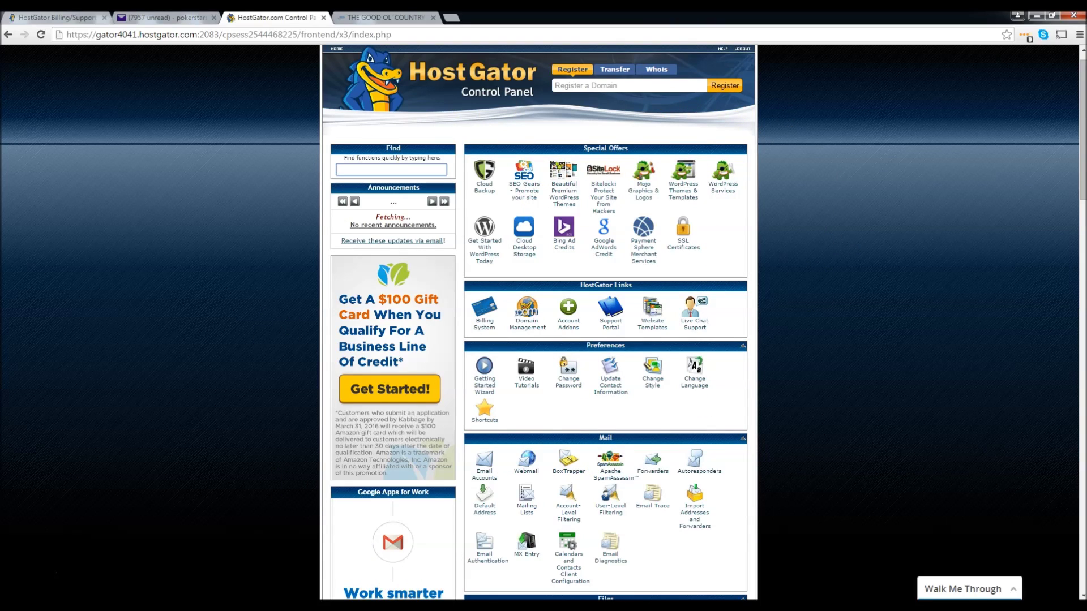
key(alt+Tab)
click(835, 220)
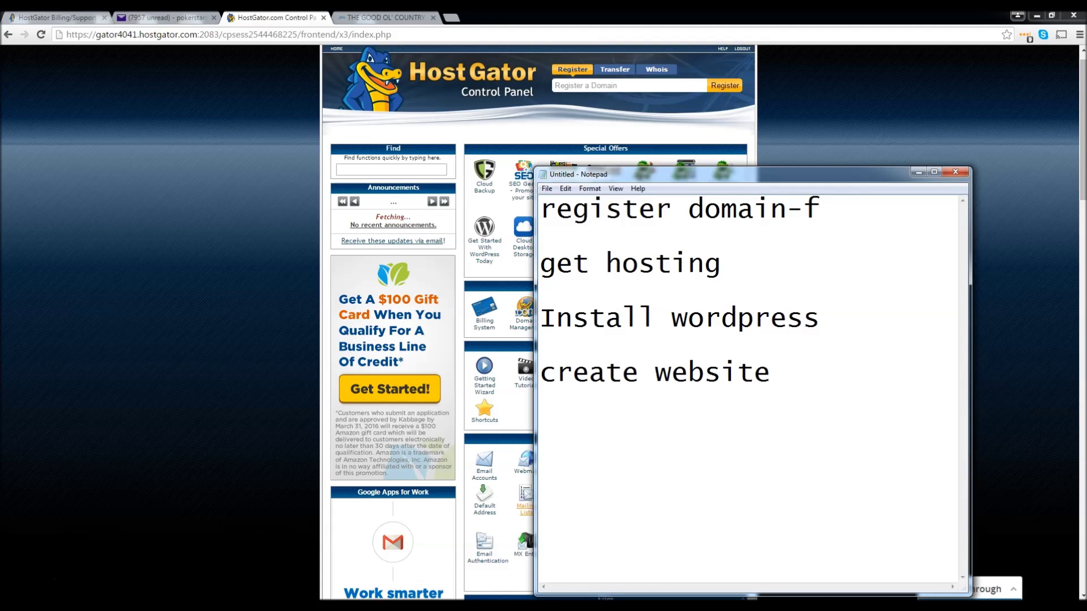
Step: Mark 'register domain' and 'get hosting' as '-finished!' in the Notepad checklist
text(-finished!)
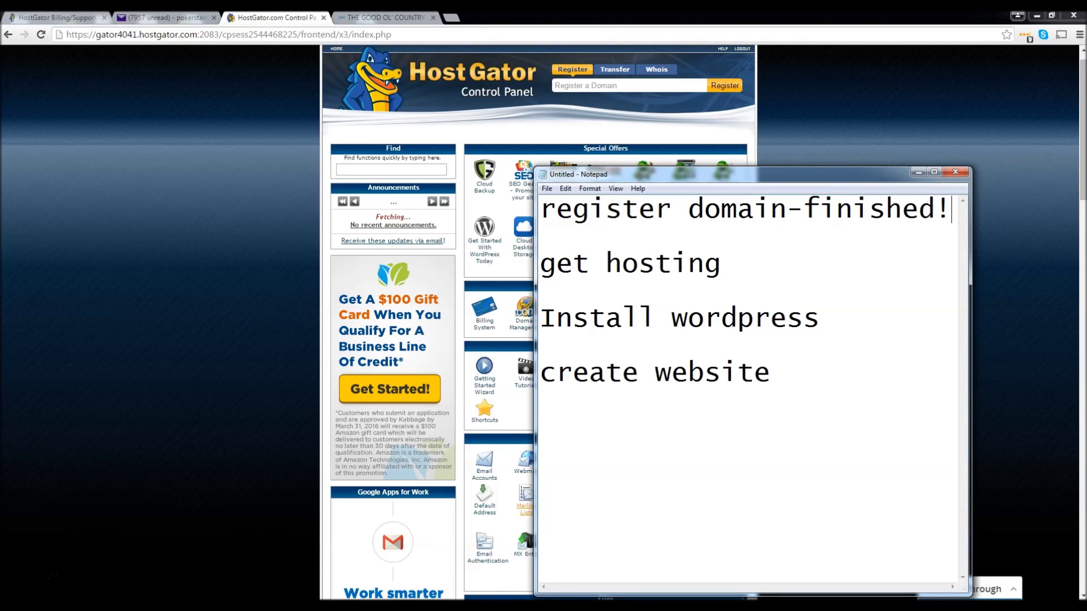
click(808, 256)
text(-finished!)
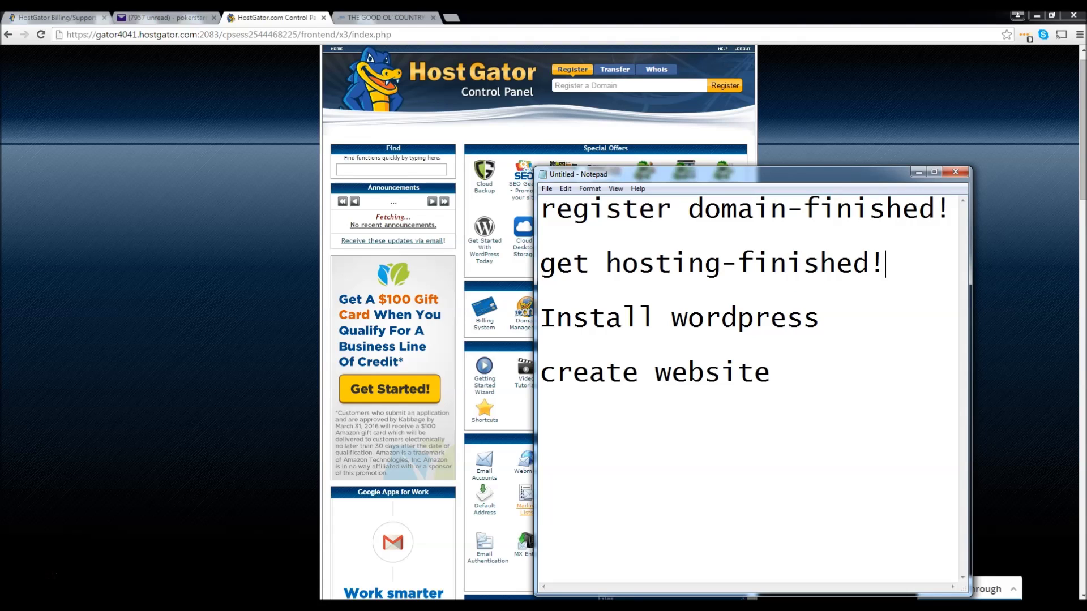
click(829, 312)
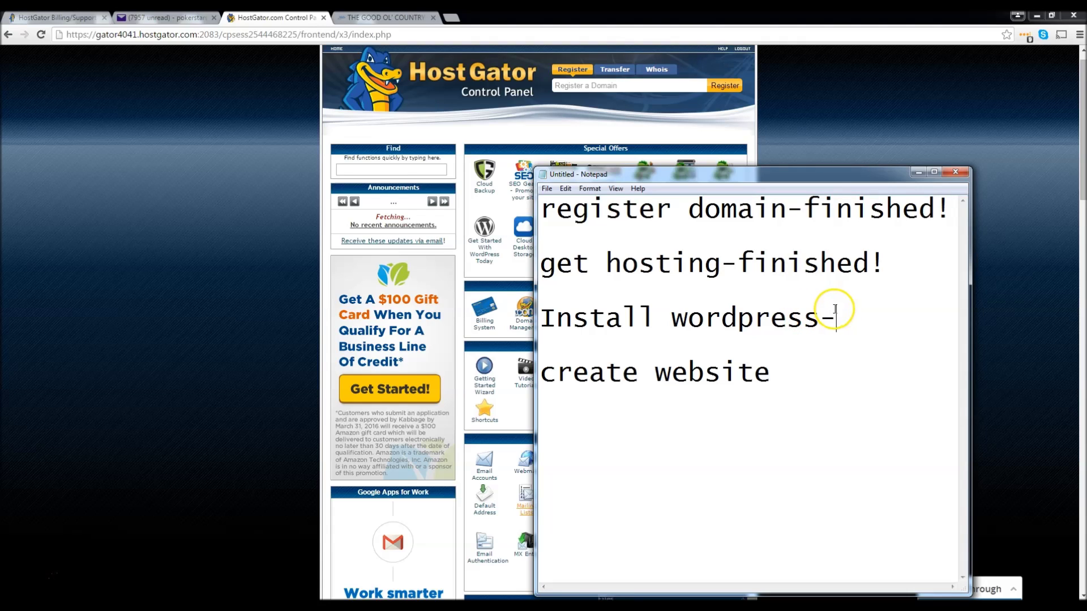
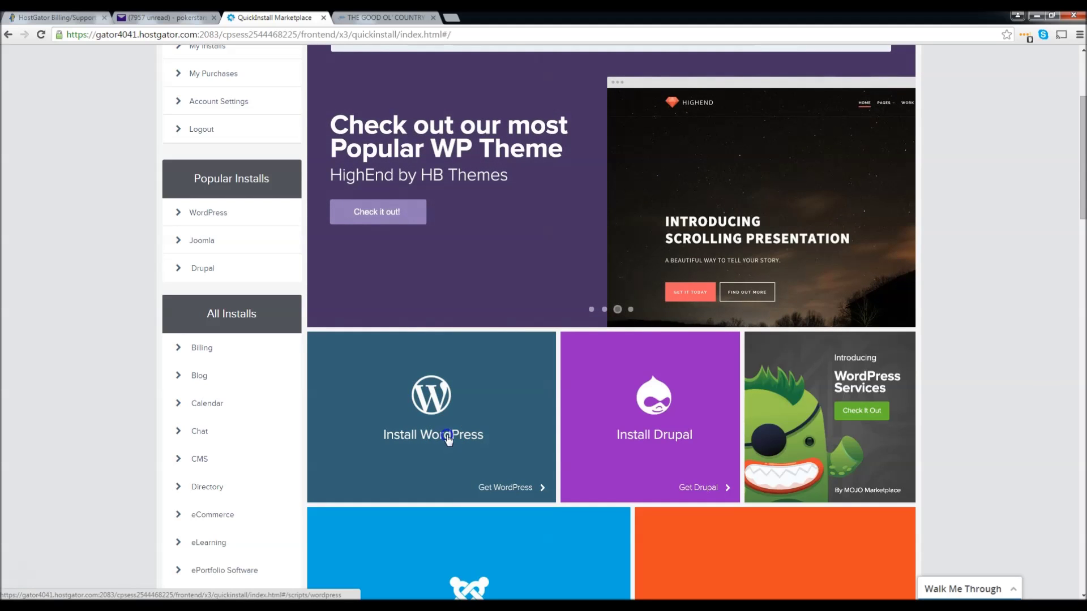
Step: Open the free WordPress install form and choose dota2isfun.com as the install domain
click(449, 441)
scroll(550, 376, down, 5)
click(550, 376)
scroll(550, 376, down, 2)
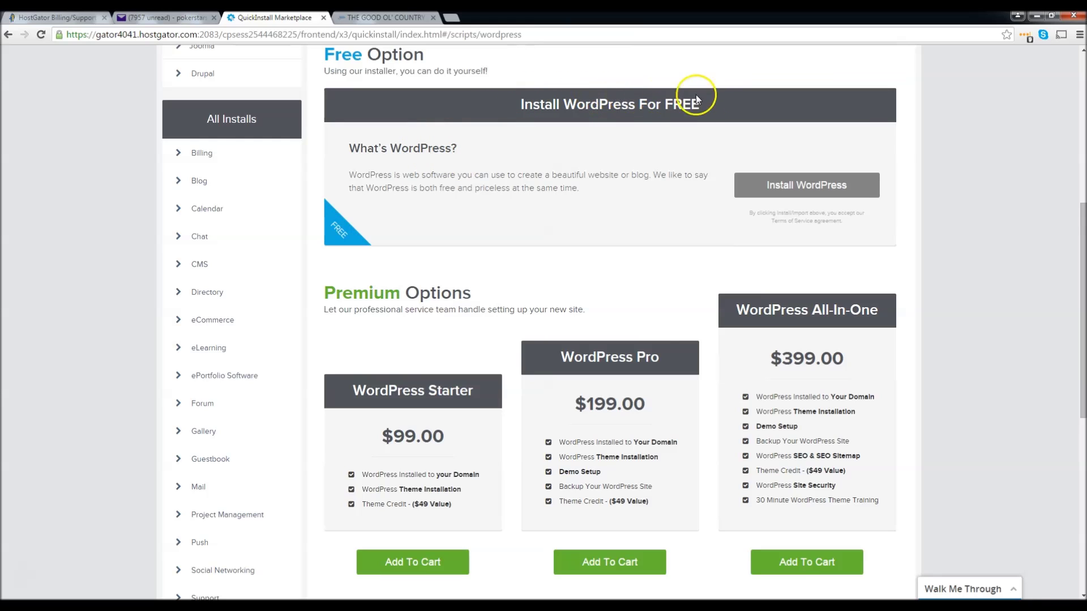
click(801, 187)
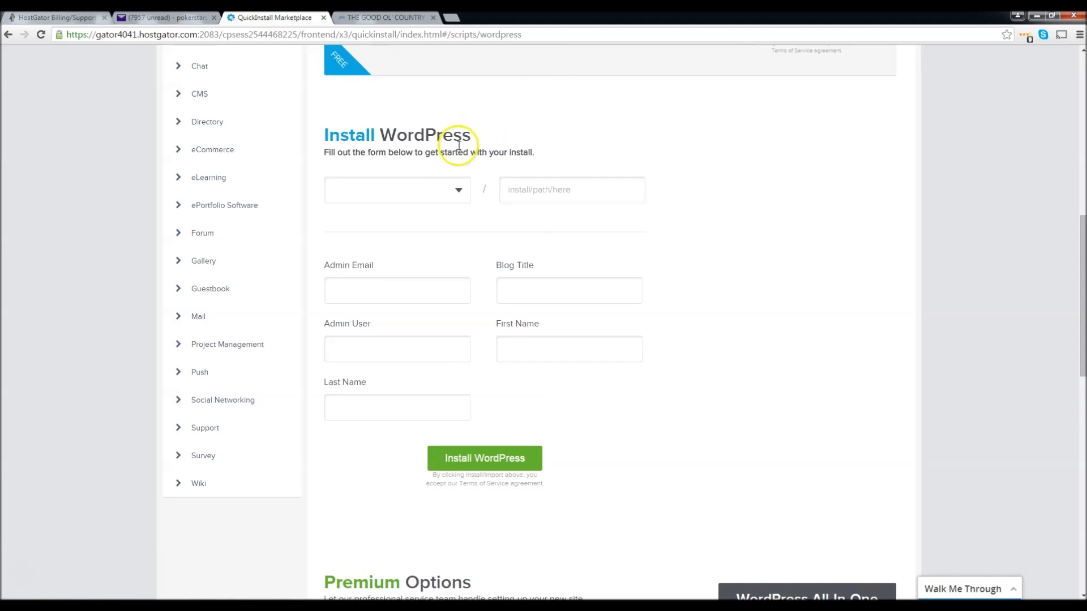
click(458, 193)
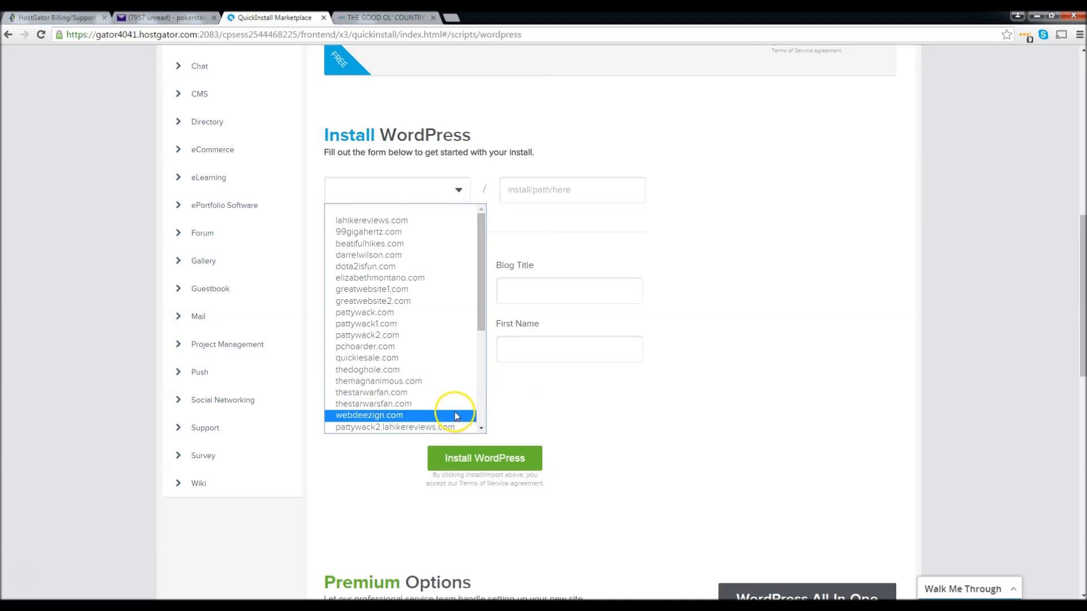
click(456, 267)
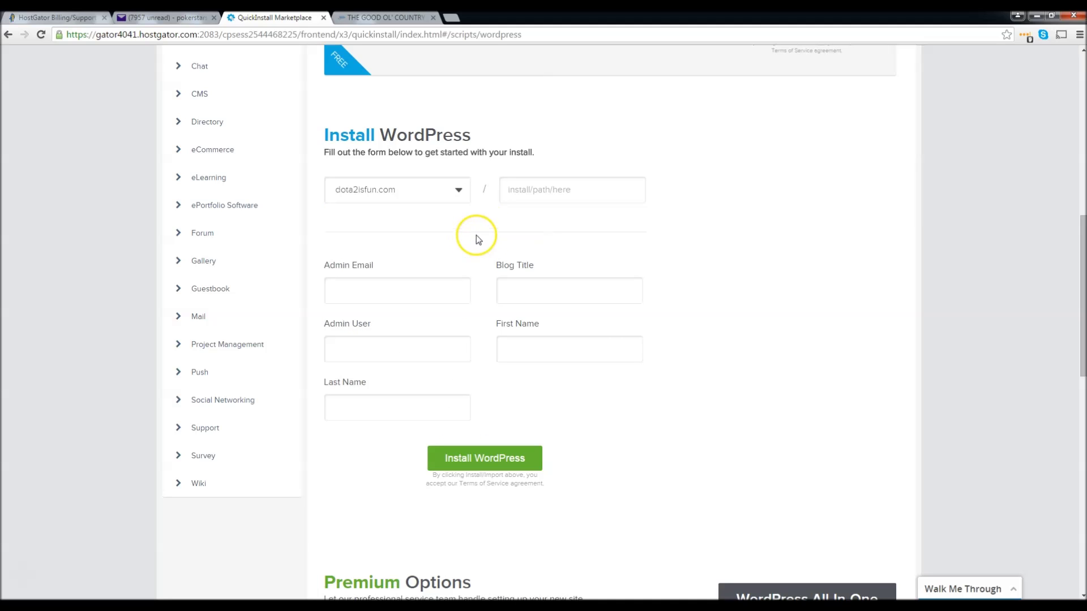
Step: Autofill the admin email and owner's name in the install form
click(534, 191)
click(536, 297)
click(530, 192)
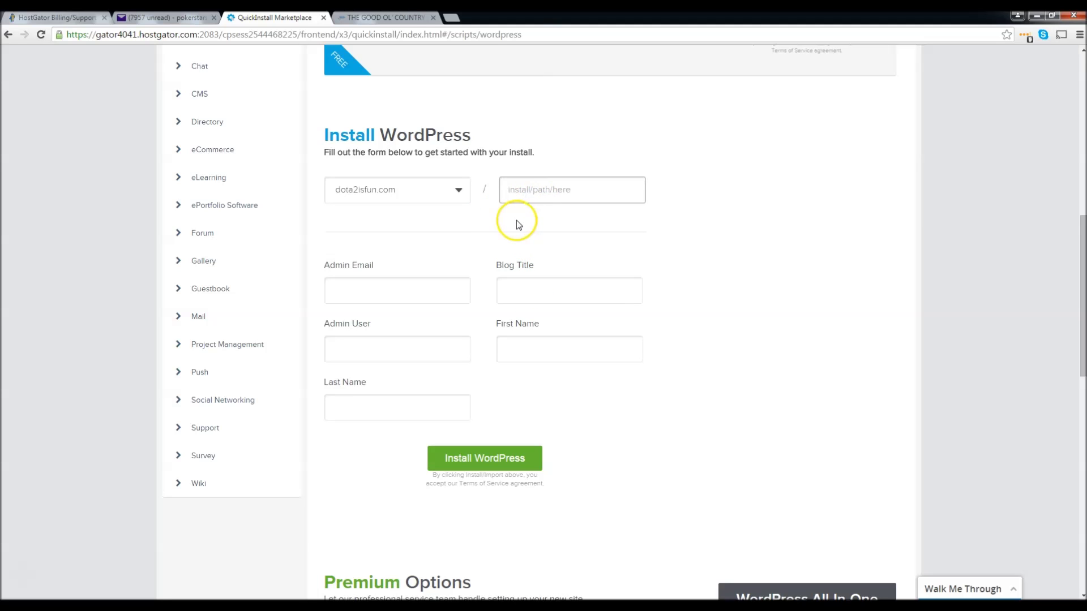
click(526, 191)
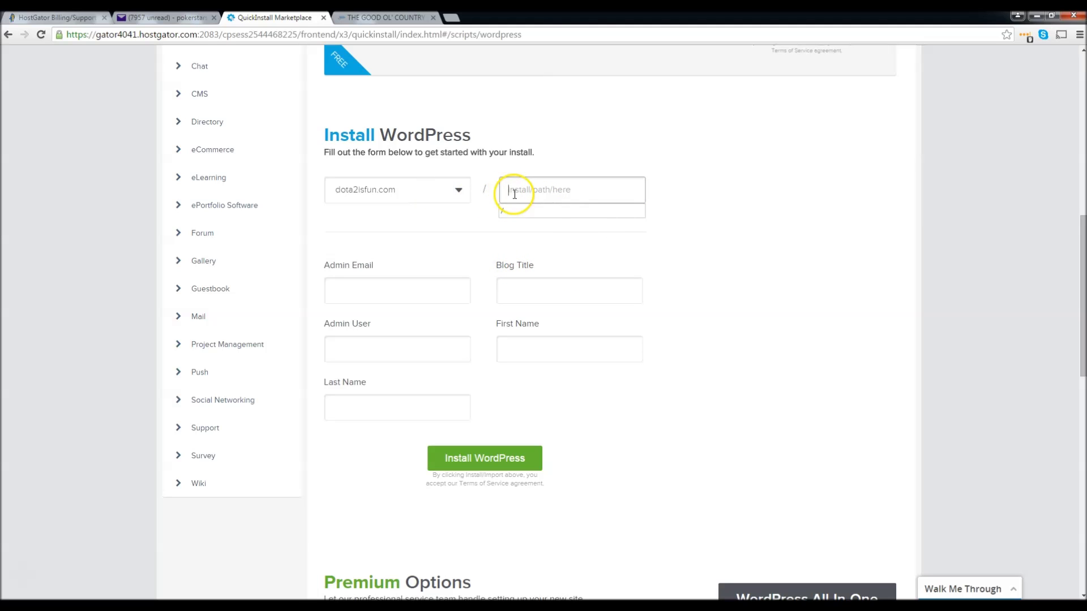
click(629, 285)
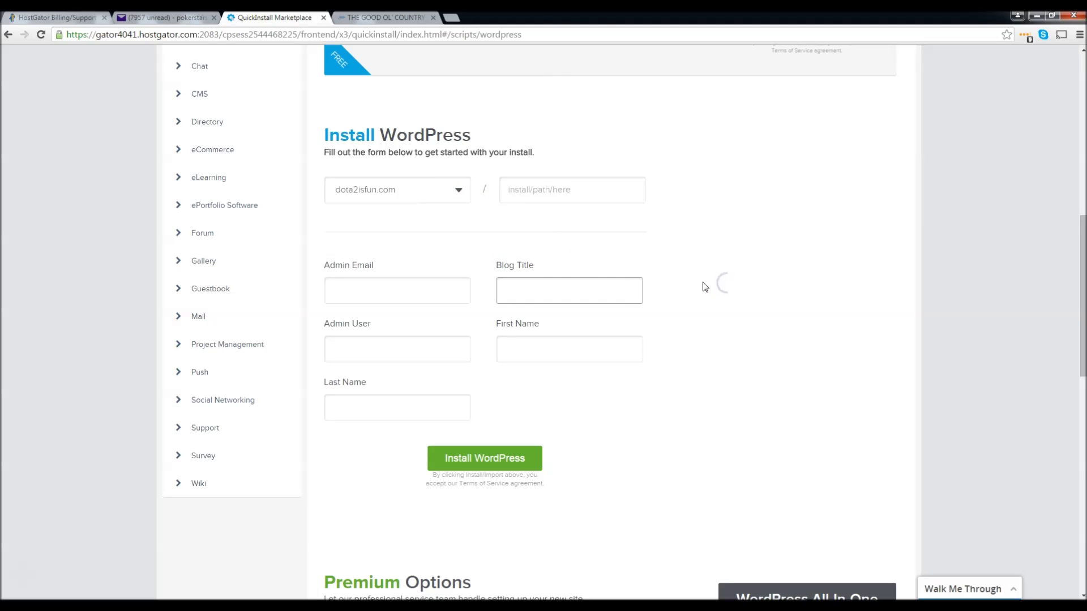
click(456, 286)
click(432, 312)
Step: Enter the blog title 'Country Band!' and the admin username
click(554, 292)
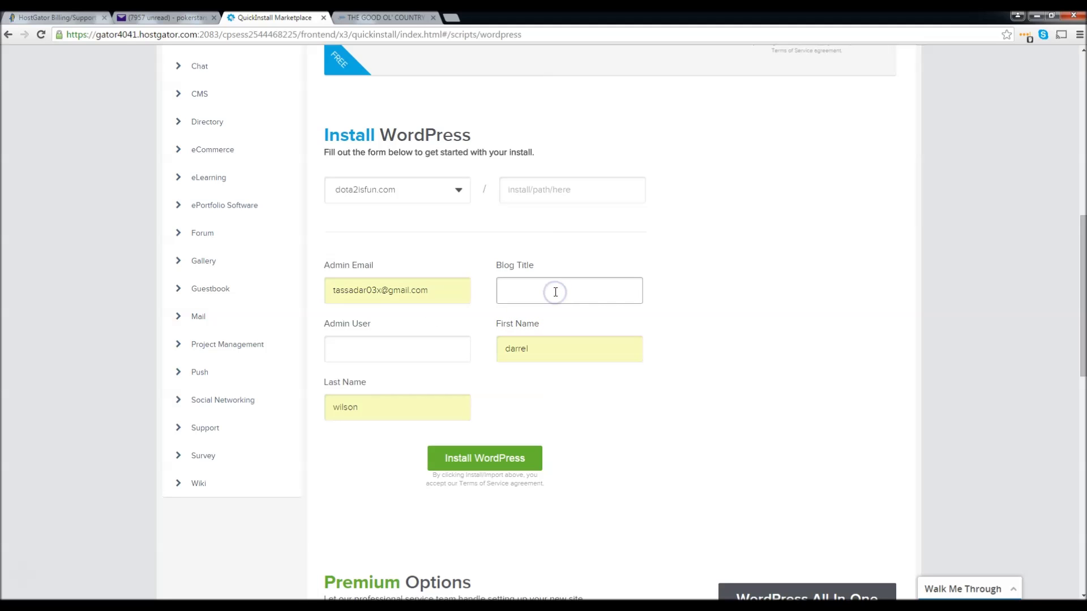
text(Country Band)
key(Tab)
text(darrel03)
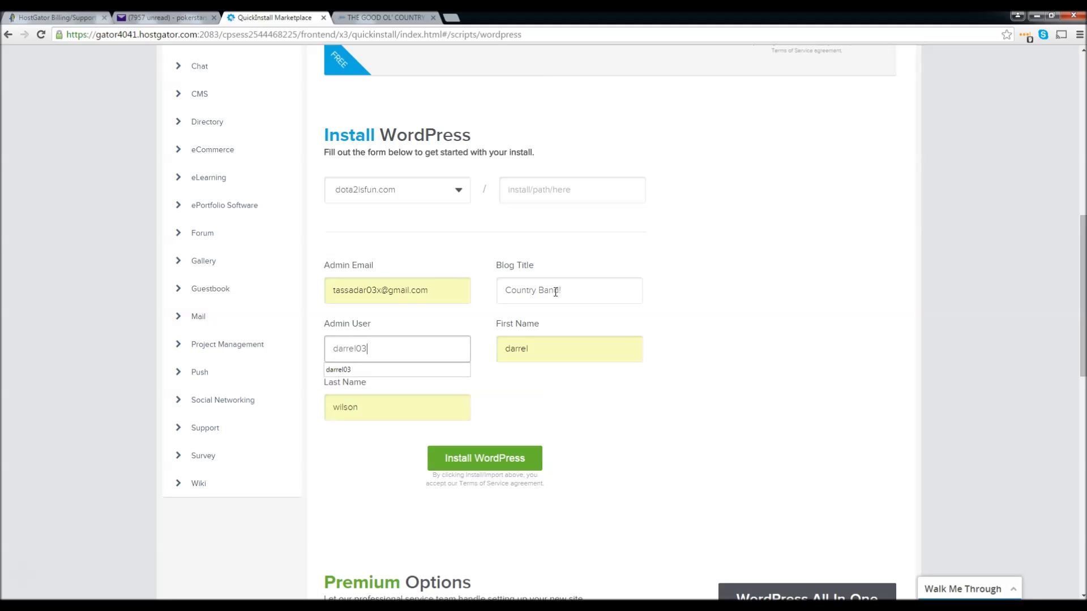
key(Tab)
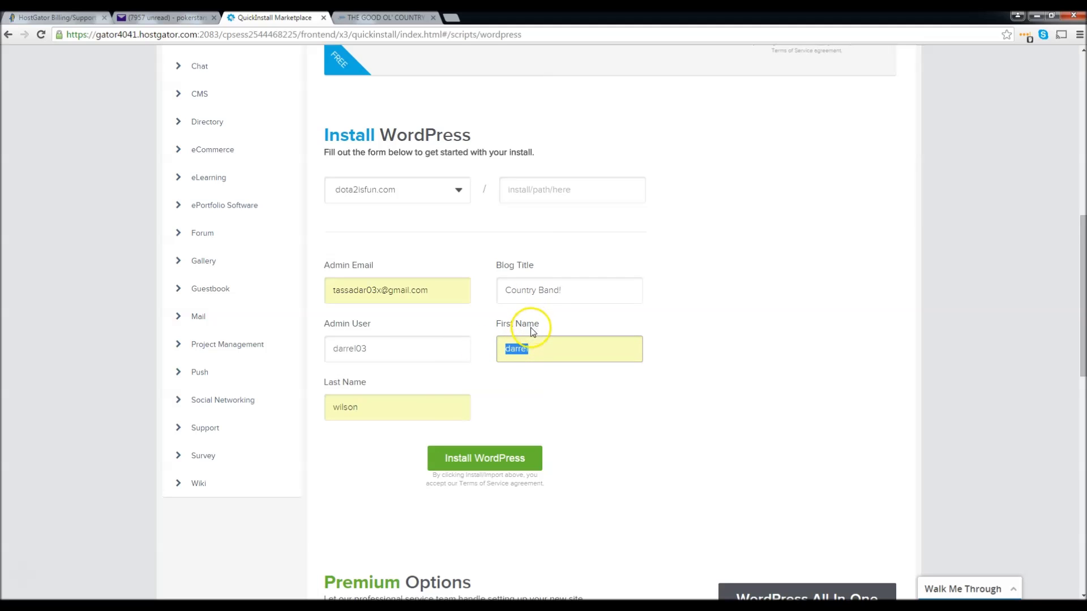
click(385, 416)
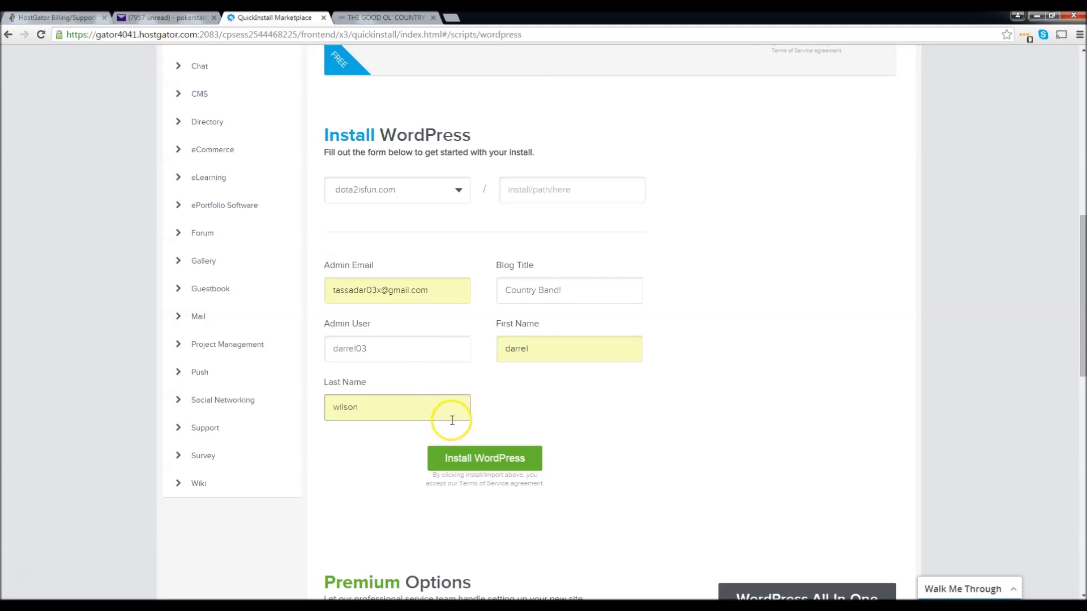
double_click(427, 349)
text(DARREL)
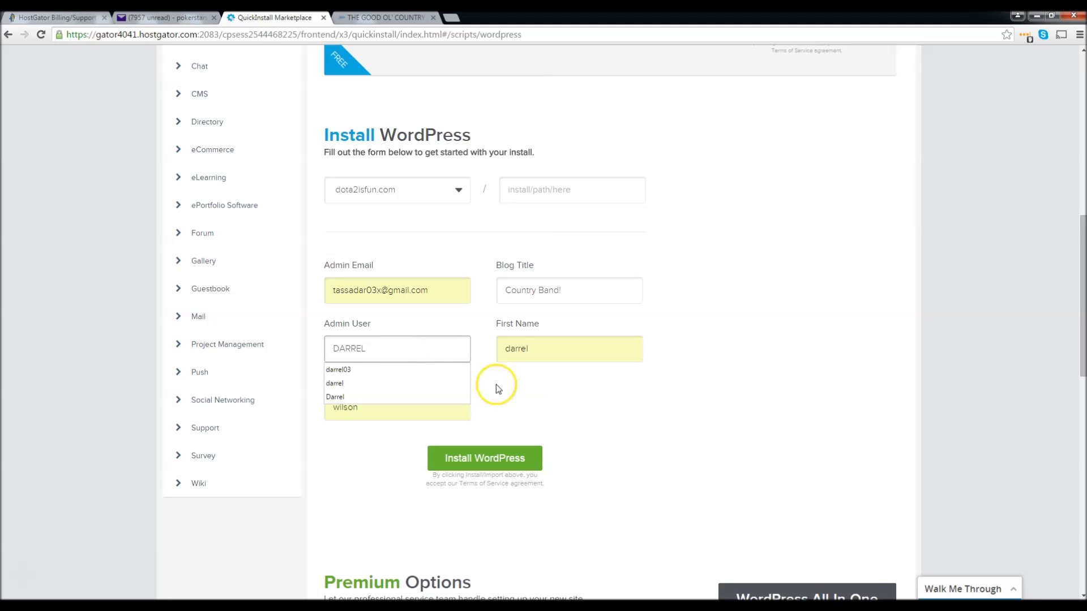
click(496, 385)
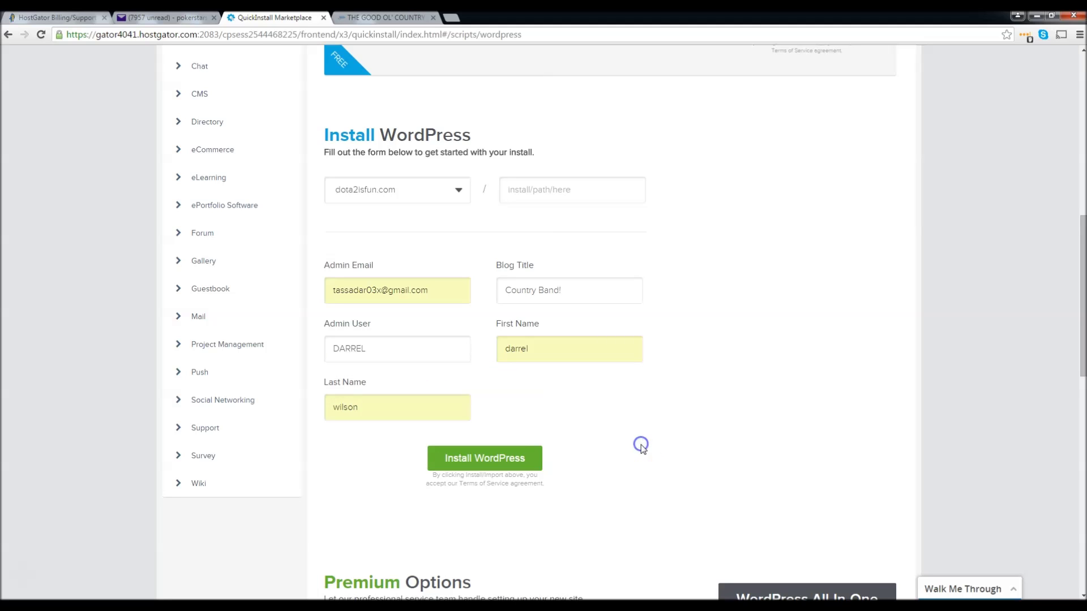
Step: Install WordPress on dota2isfun.com, skip the theme offer, and open the admin login from the credentials
click(532, 456)
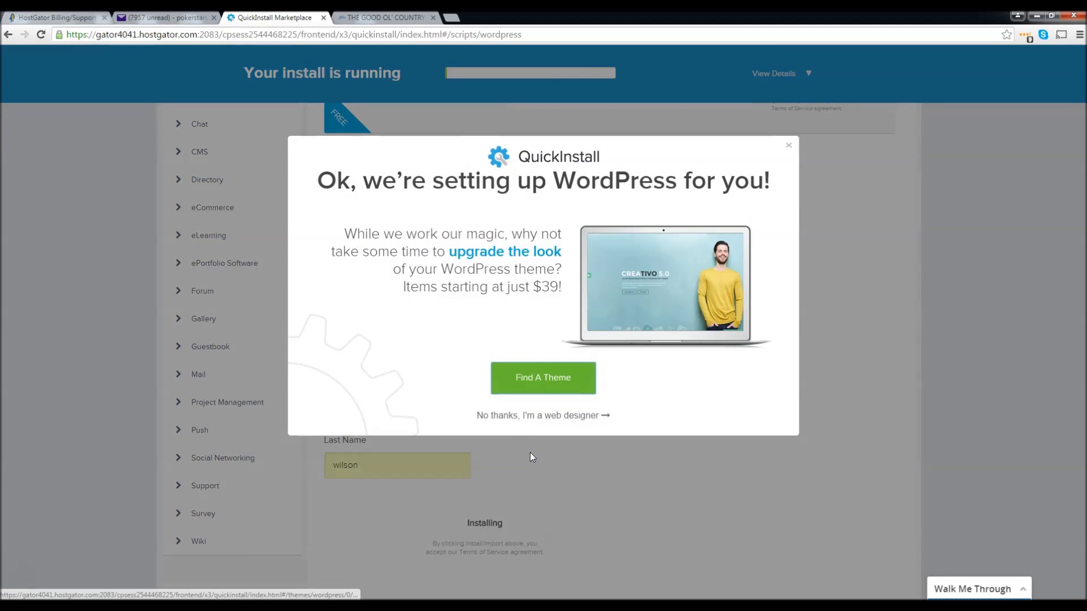
click(500, 420)
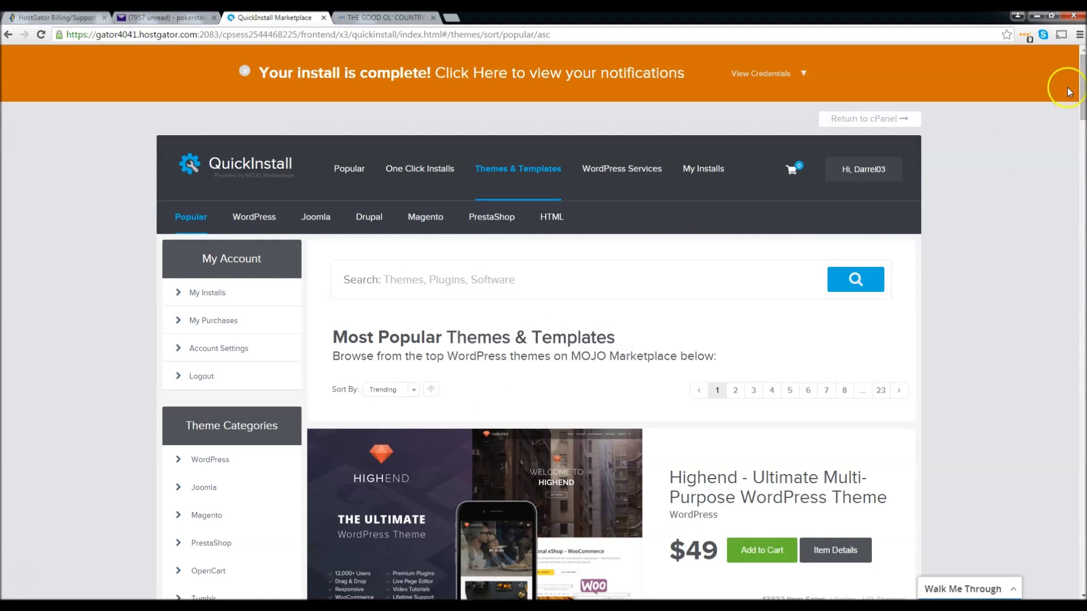
click(802, 74)
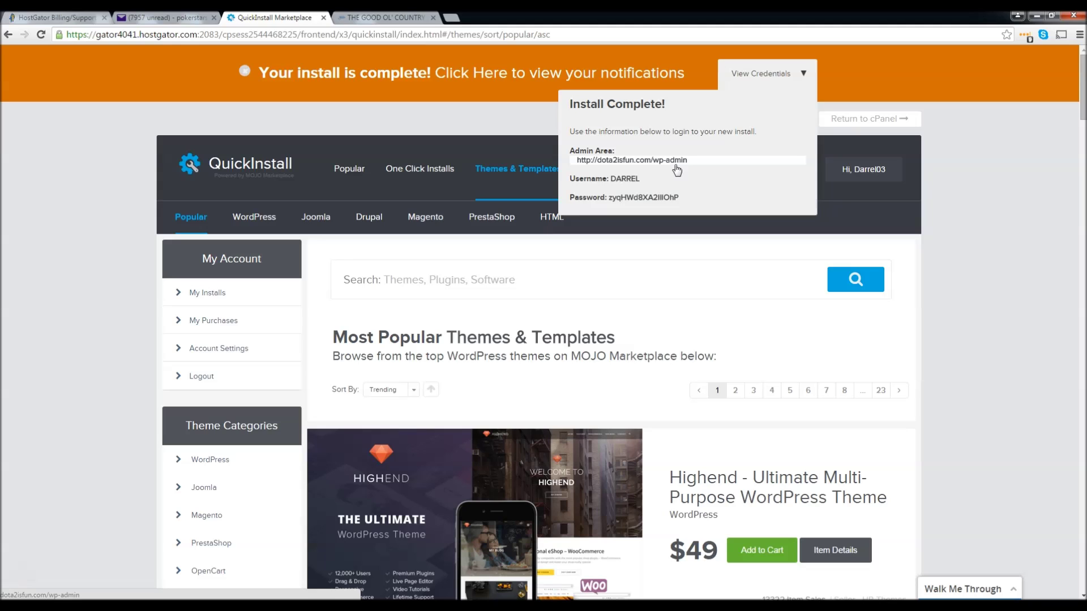
click(675, 164)
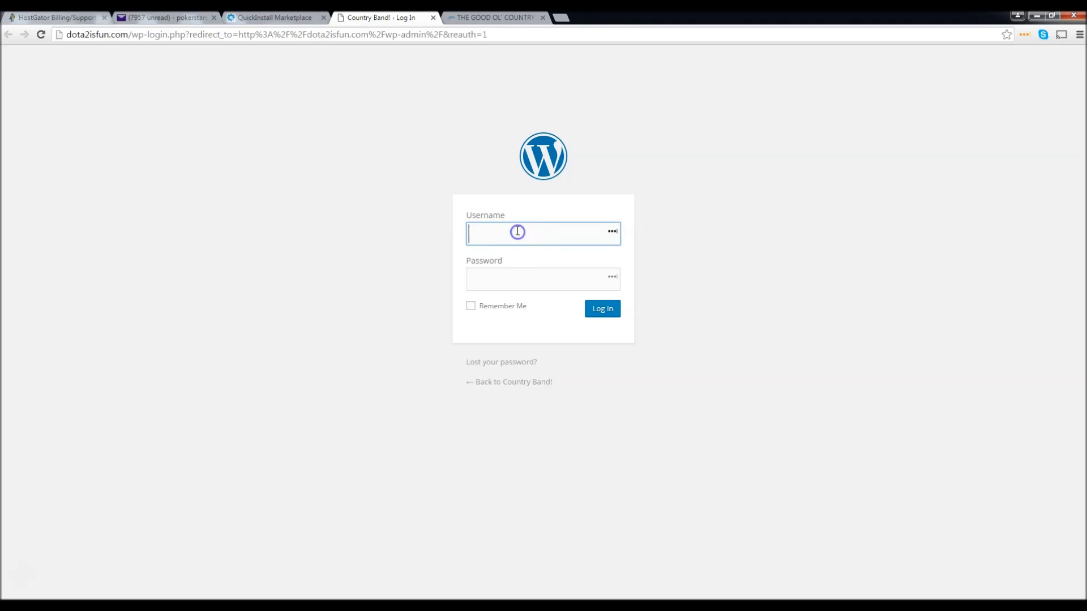
Step: Copy the generated admin password from QuickInstall and enter the admin username on the login page
click(300, 17)
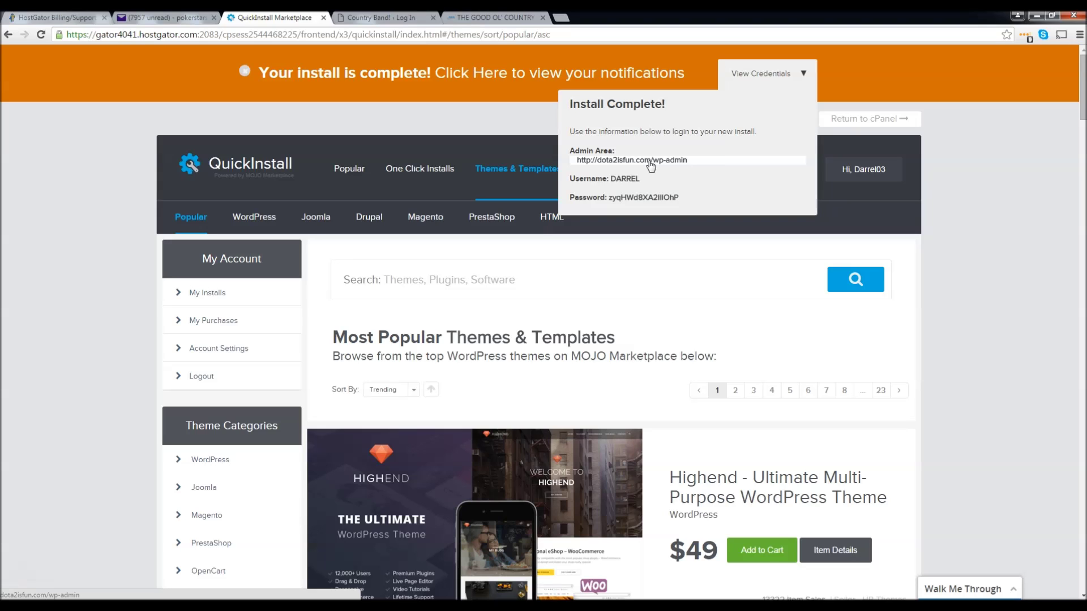
drag(681, 197, 613, 198)
right_click(613, 198)
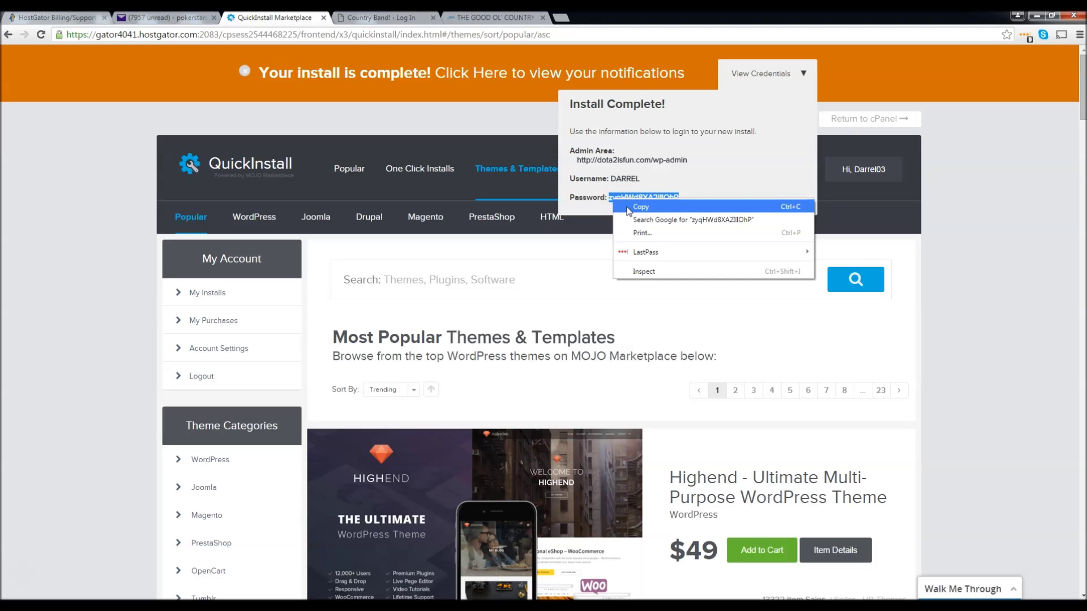
click(629, 207)
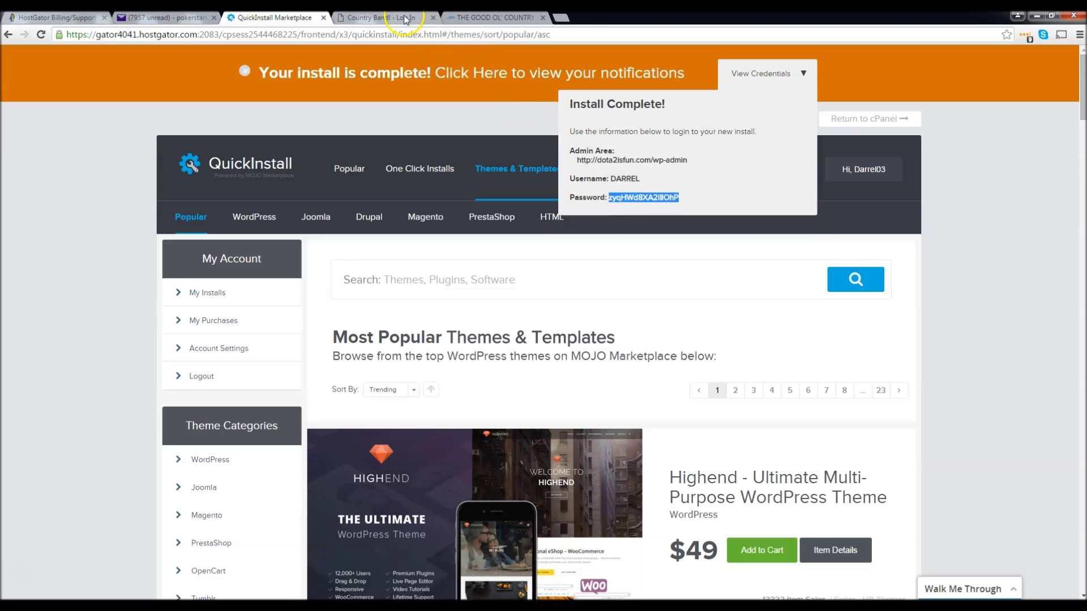
click(397, 17)
text(darrel)
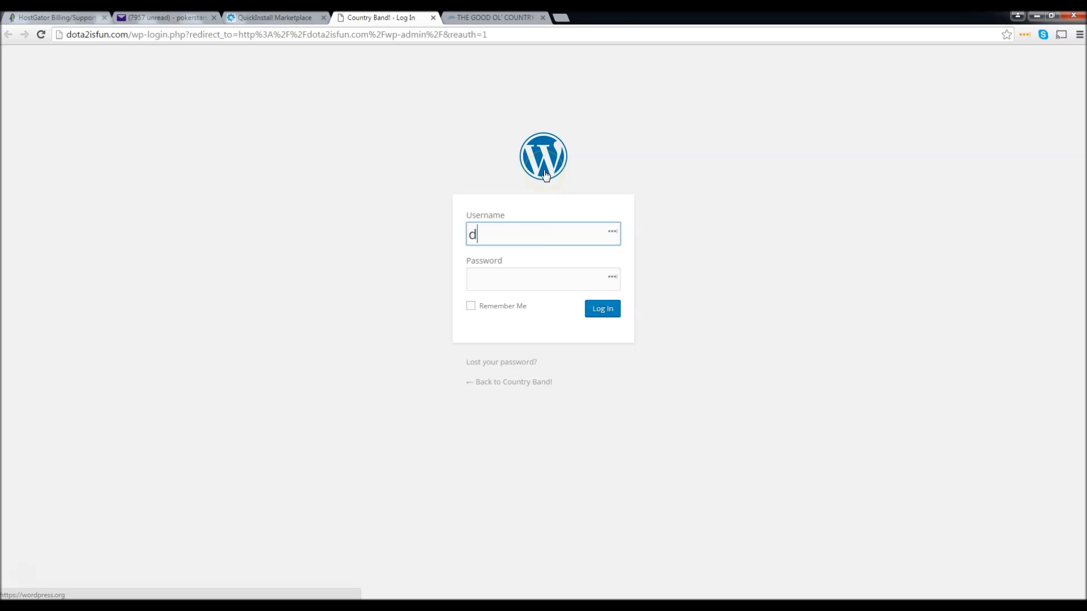
key(BackSpace)
key(BackSpace)
key(BackSpace)
key(BackSpace)
key(BackSpace)
key(BackSpace)
text(DARREL)
key(Tab)
Step: Paste the admin password, tick Remember Me and log in
click(274, 17)
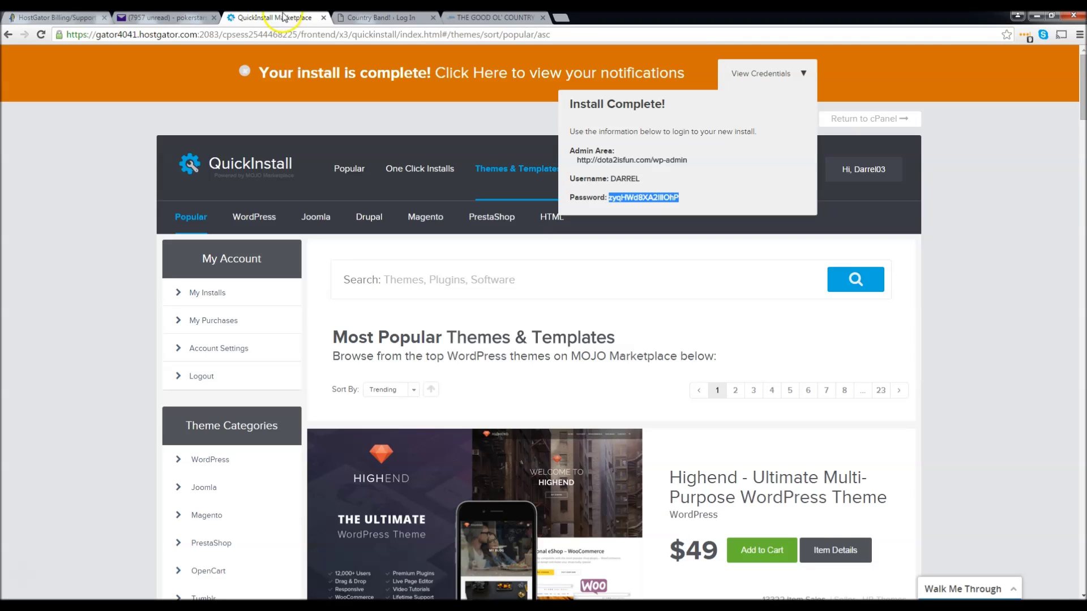
key(ctrl+c)
click(391, 18)
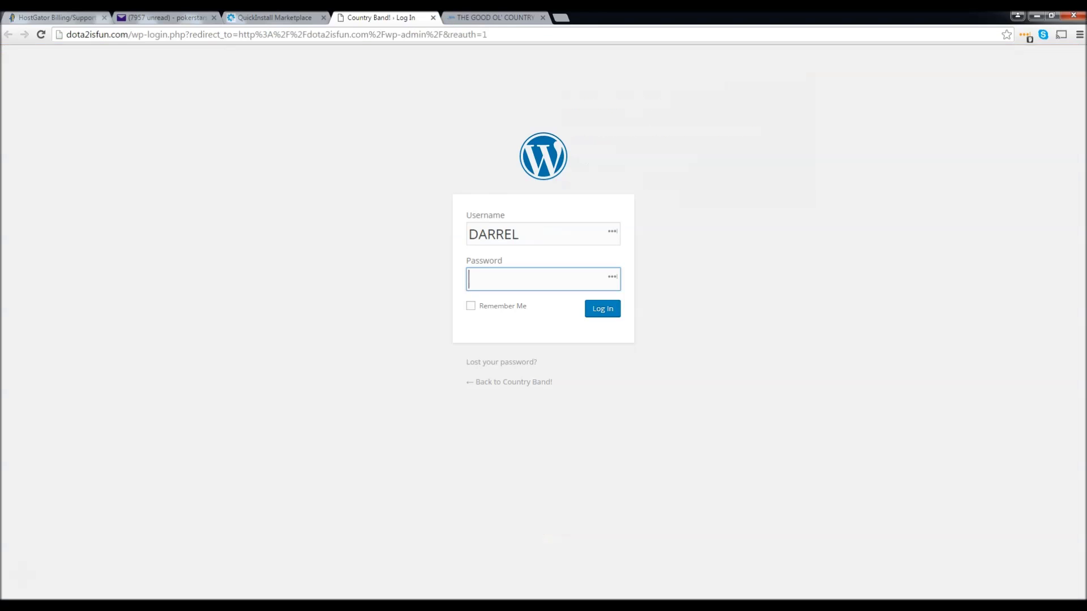
key(ctrl+v)
click(471, 307)
click(599, 310)
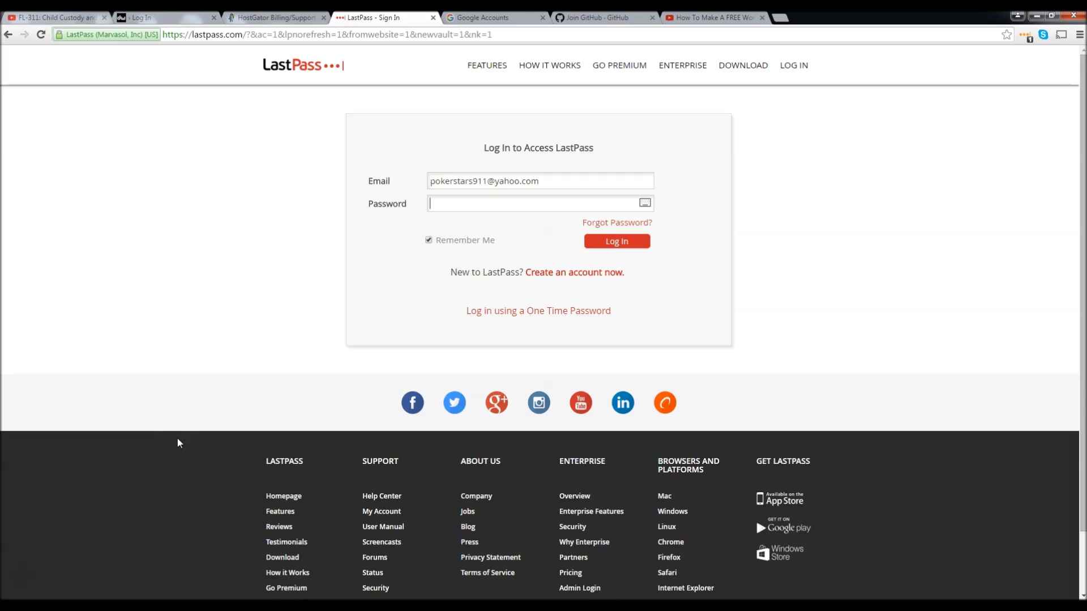
Step: Enter a sample username in the Username field of GitHub's Join page
click(141, 18)
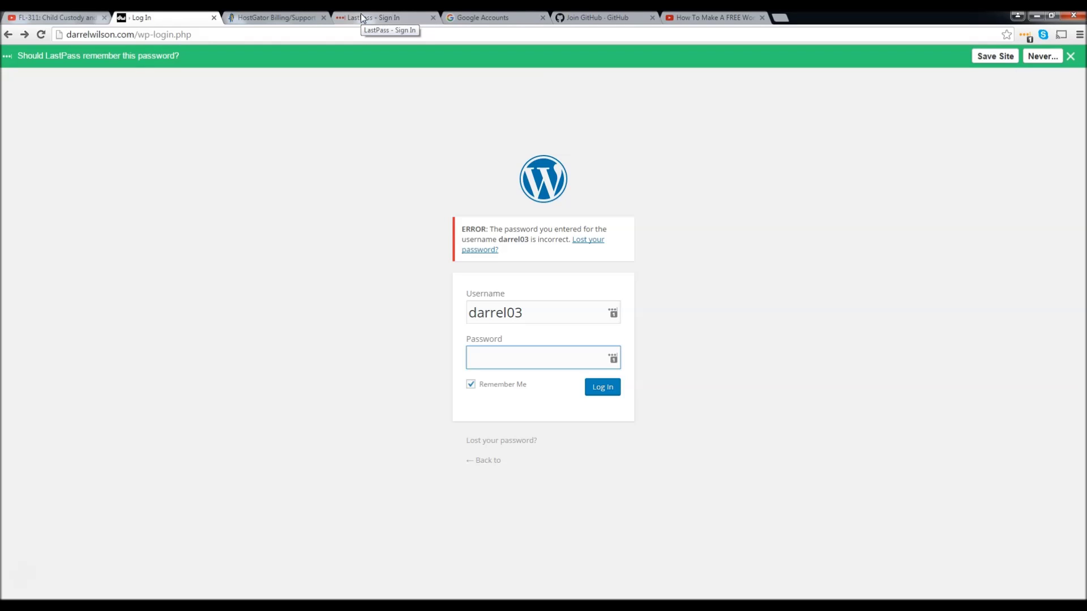
click(597, 18)
click(505, 247)
text(qwdkqwodkqwo)
key(Tab)
Step: Enter a sample email address and password and create the GitHub account
text(adad@aolc.om)
key(Tab)
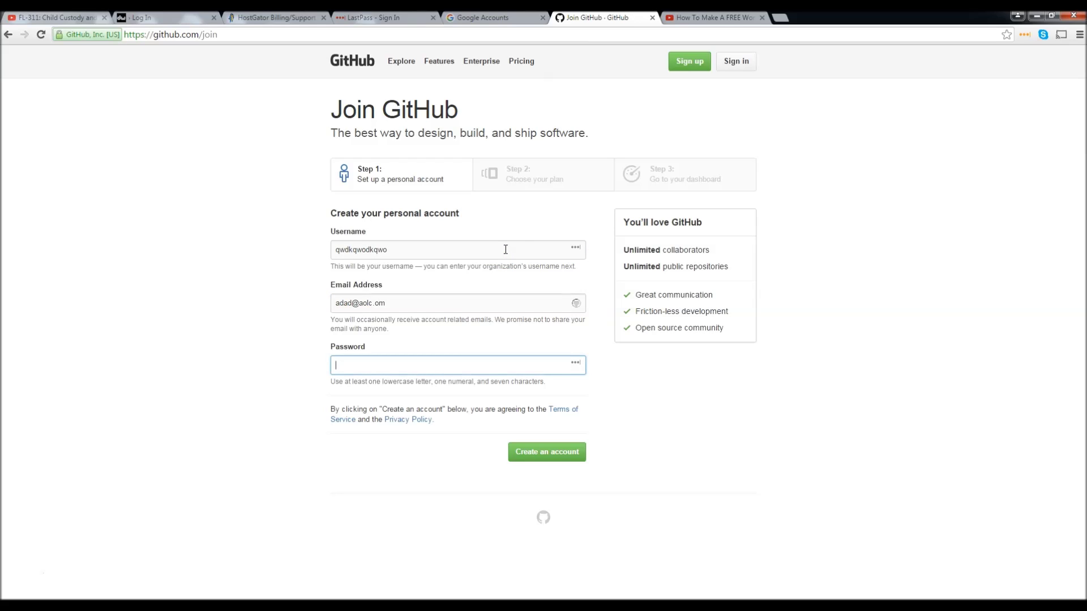
text(•••••••••)
click(542, 452)
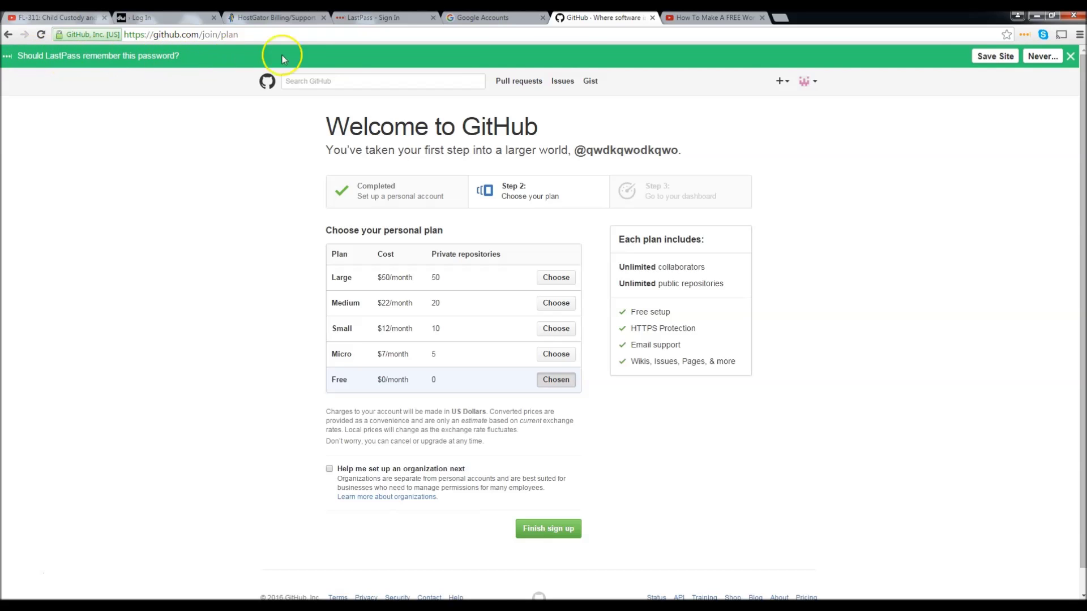
Step: Save the GitHub login to LastPass via Save Site
click(986, 57)
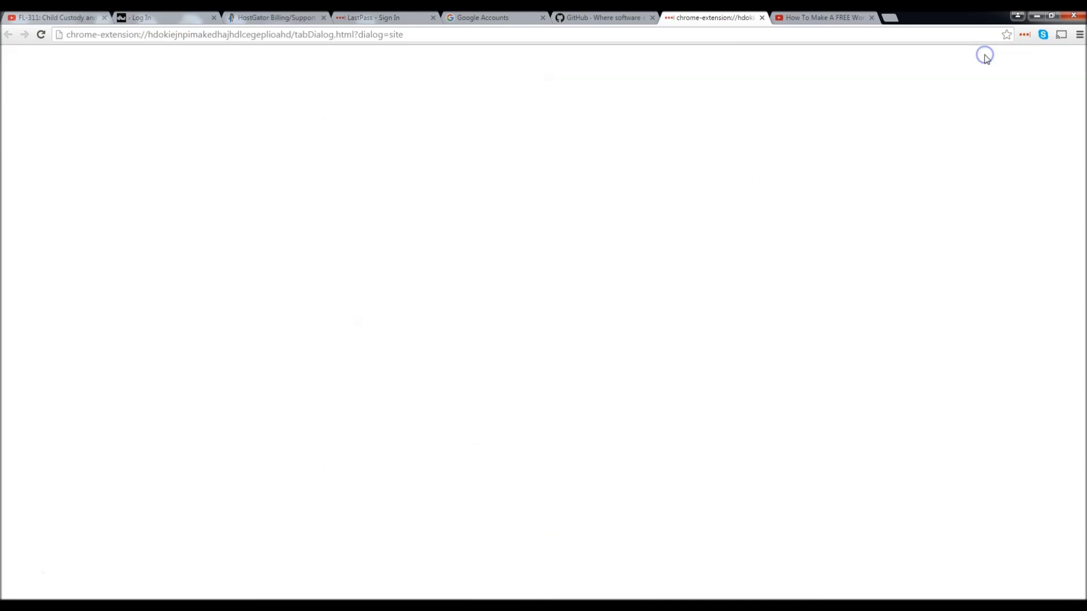
click(717, 466)
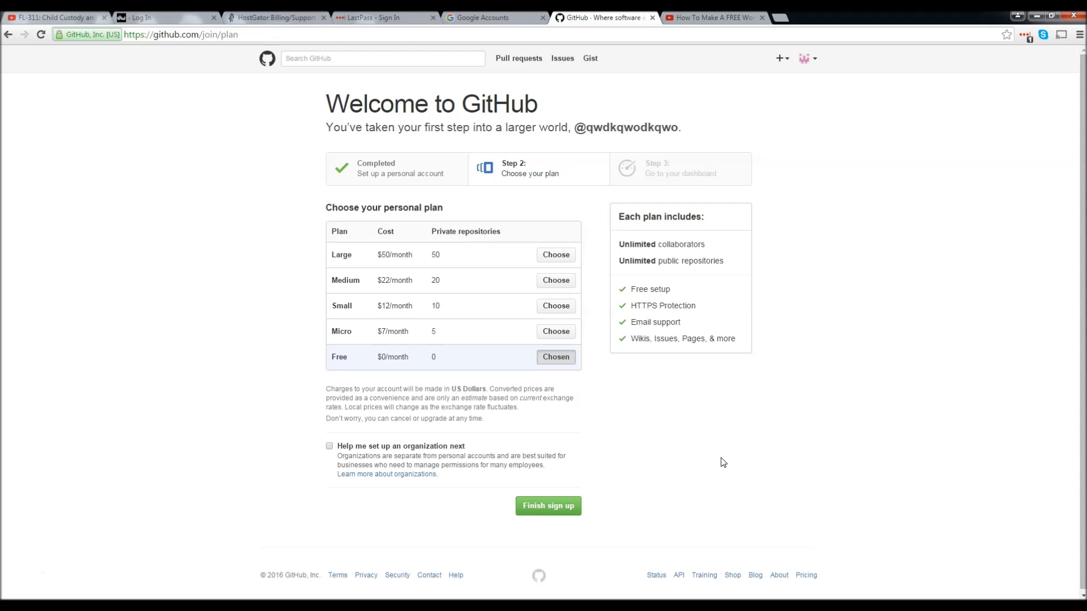
click(293, 22)
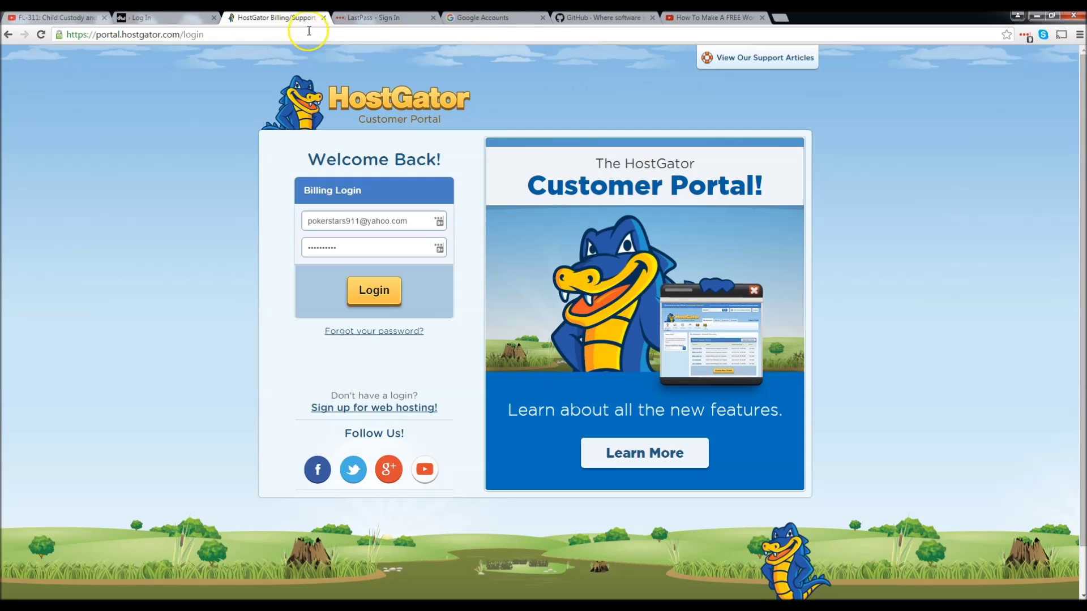
Step: Go to hostgator.com and sign in to the HostGator Customer Portal
click(249, 35)
text(hostgator.com)
key(Return)
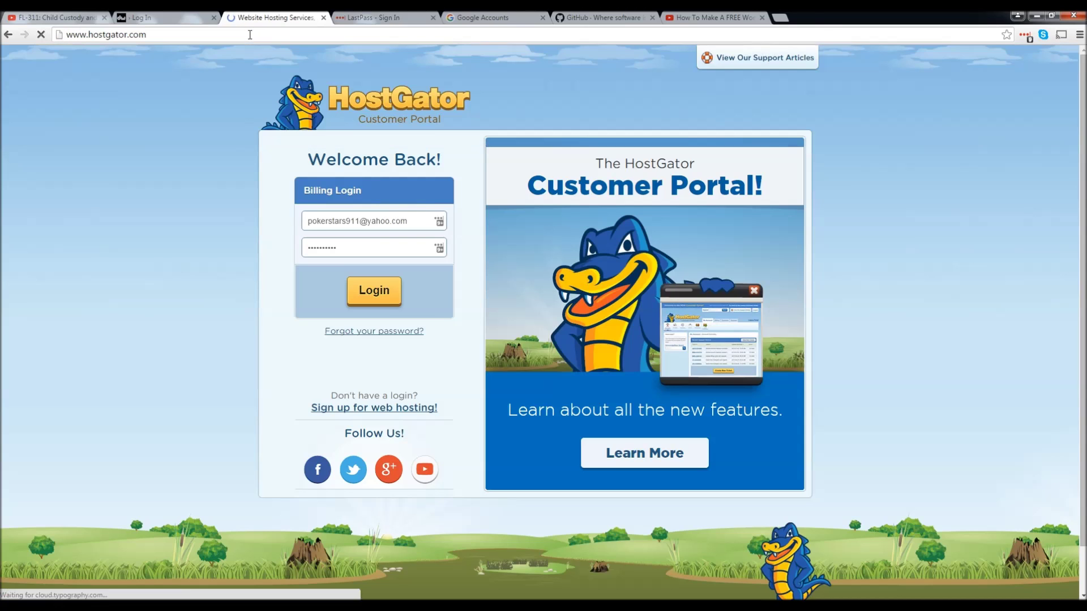
click(713, 88)
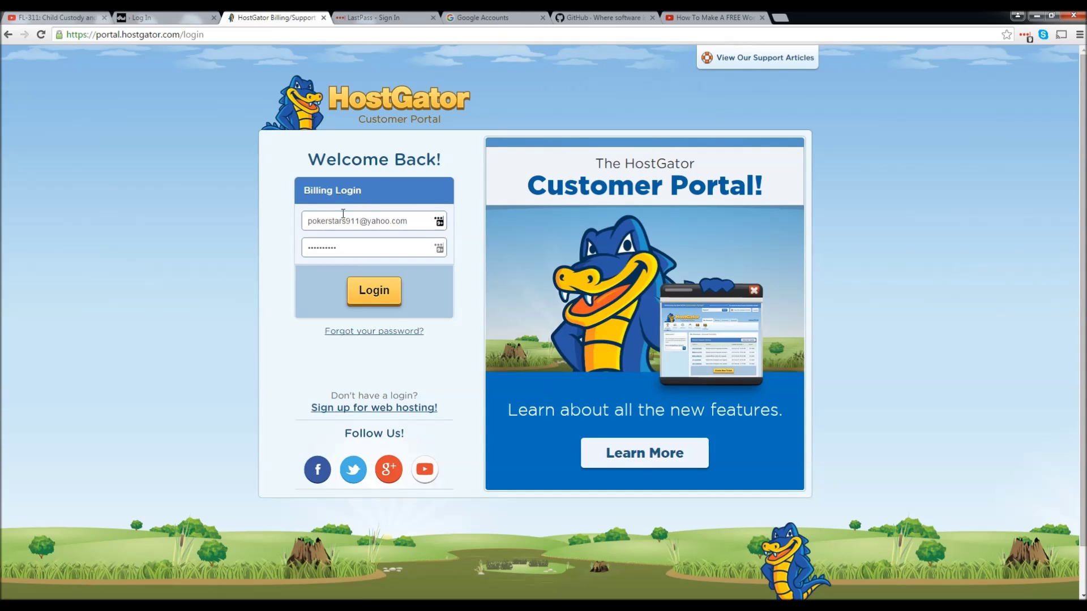
click(363, 303)
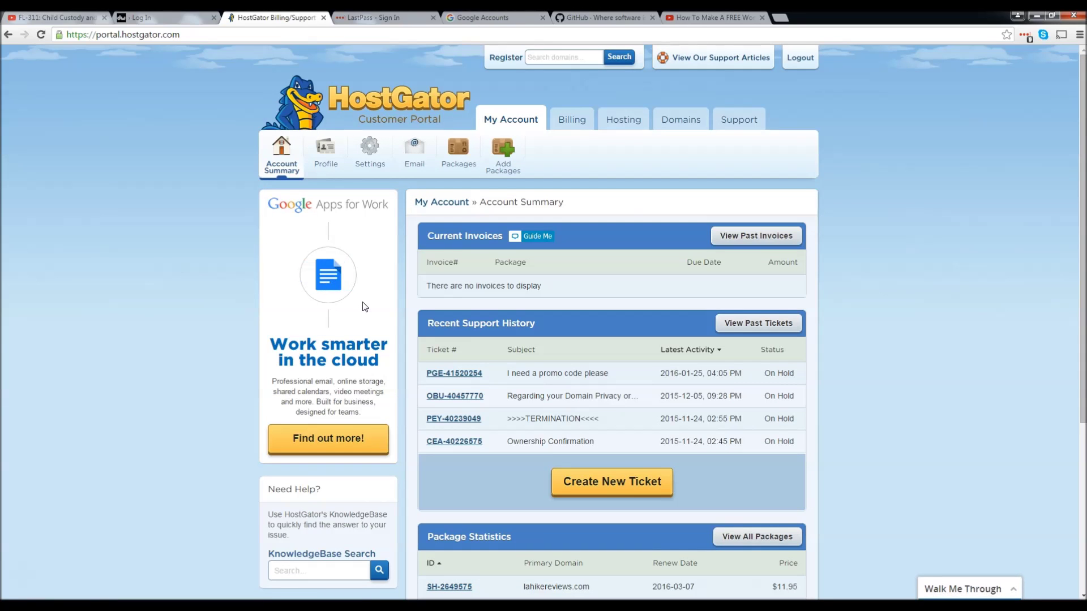
click(388, 21)
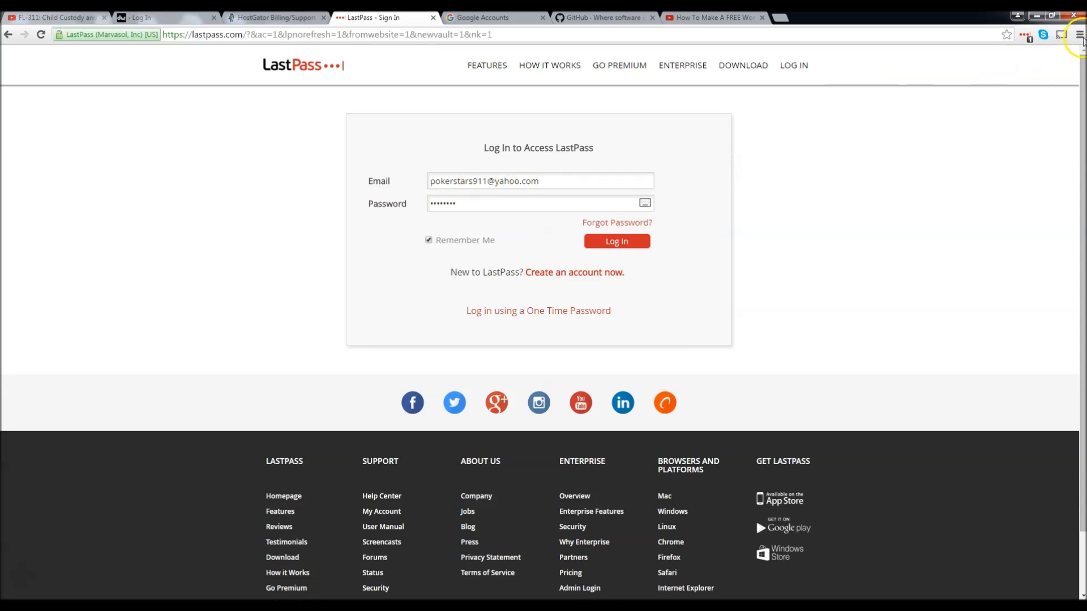
Step: Log in to LastPass and browse the vault's saved site logins in Email, Social and Business folders
click(617, 242)
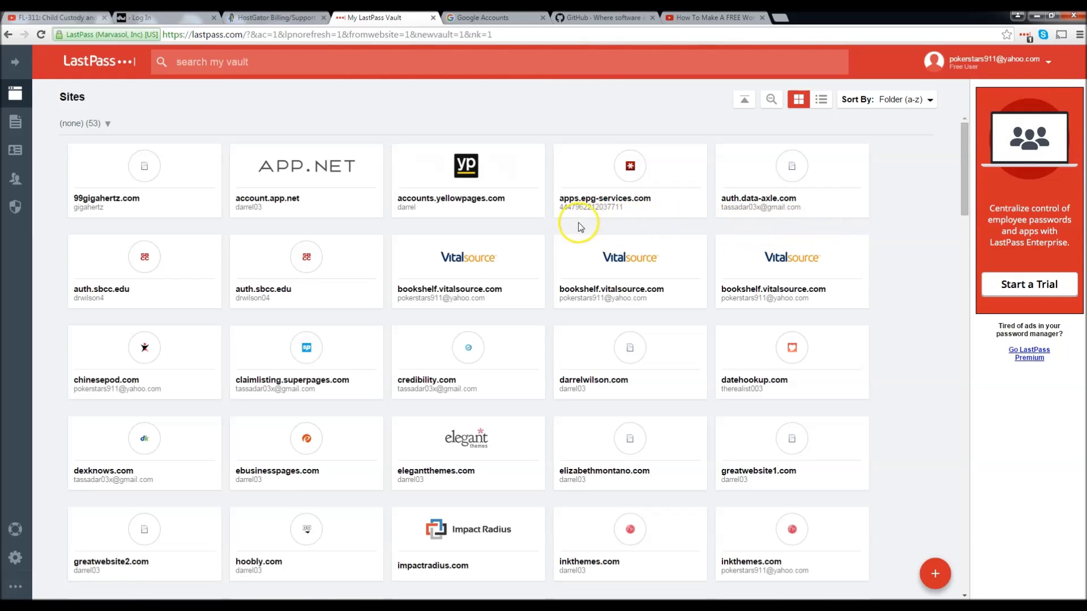
scroll(623, 229, down, 5)
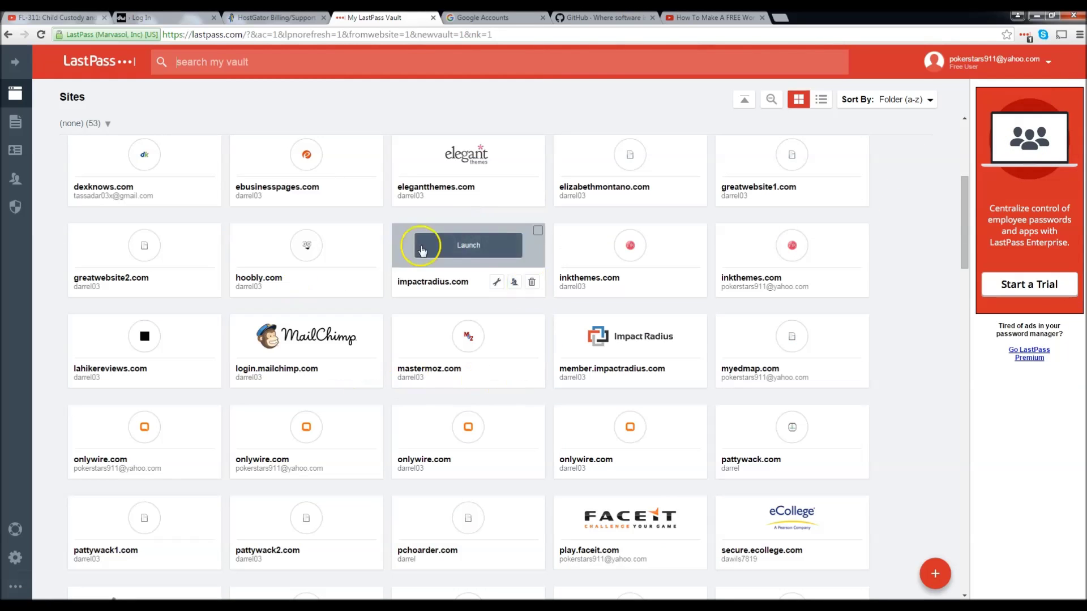
scroll(346, 262, down, 1)
scroll(346, 261, down, 5)
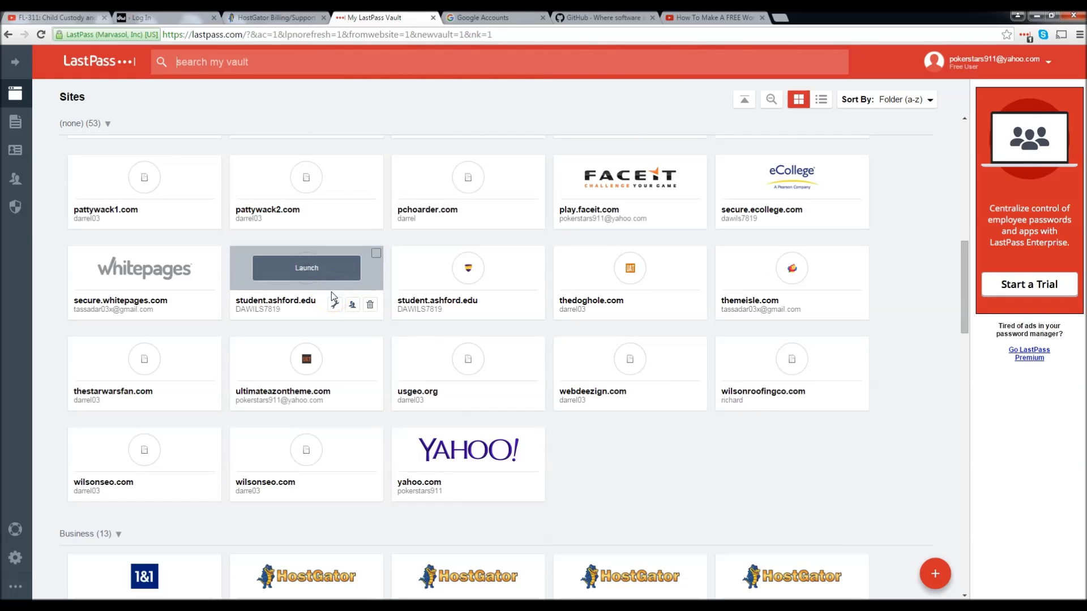
scroll(331, 288, down, 4)
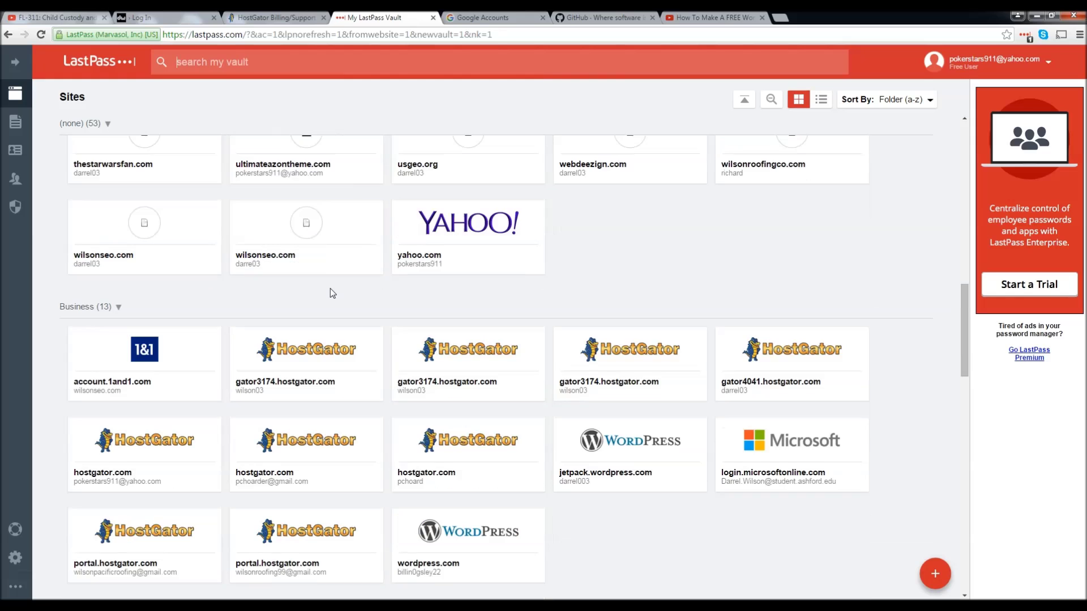
scroll(331, 288, down, 2)
scroll(331, 288, down, 2)
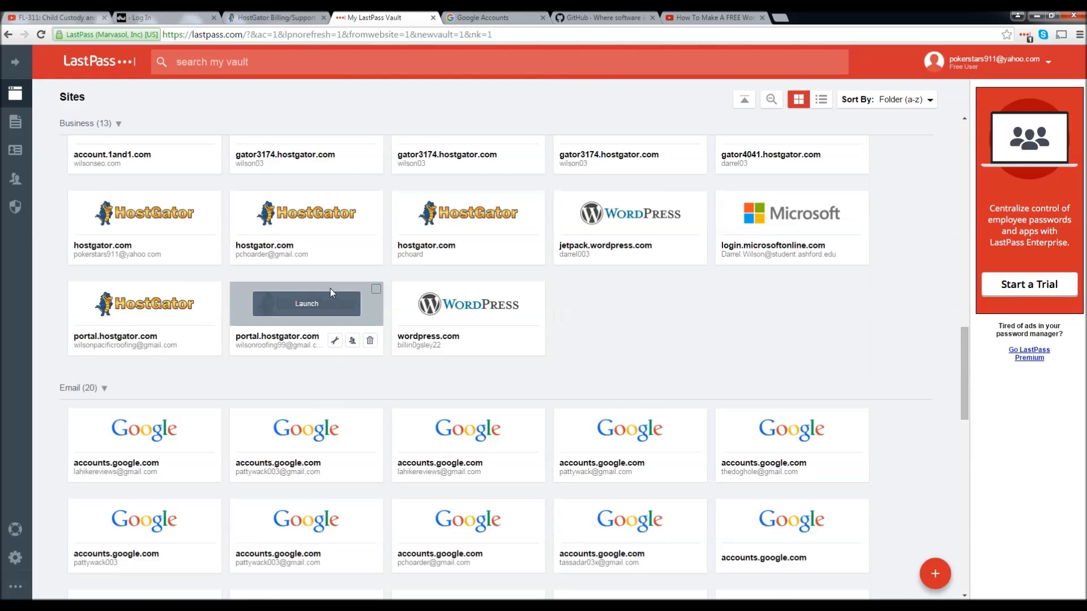
scroll(330, 288, down, 2)
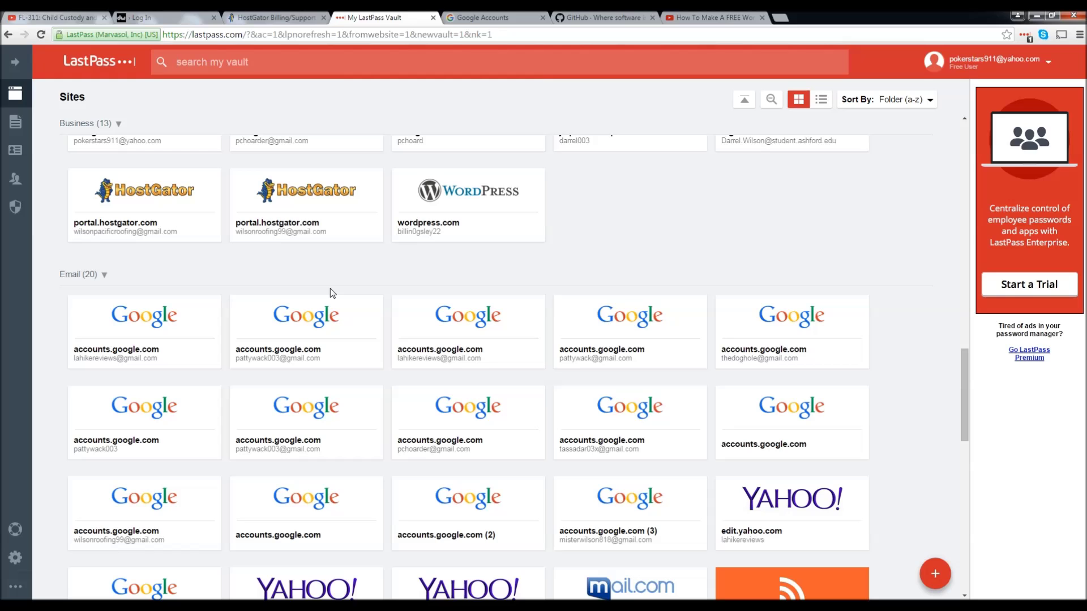
scroll(330, 290, down, 6)
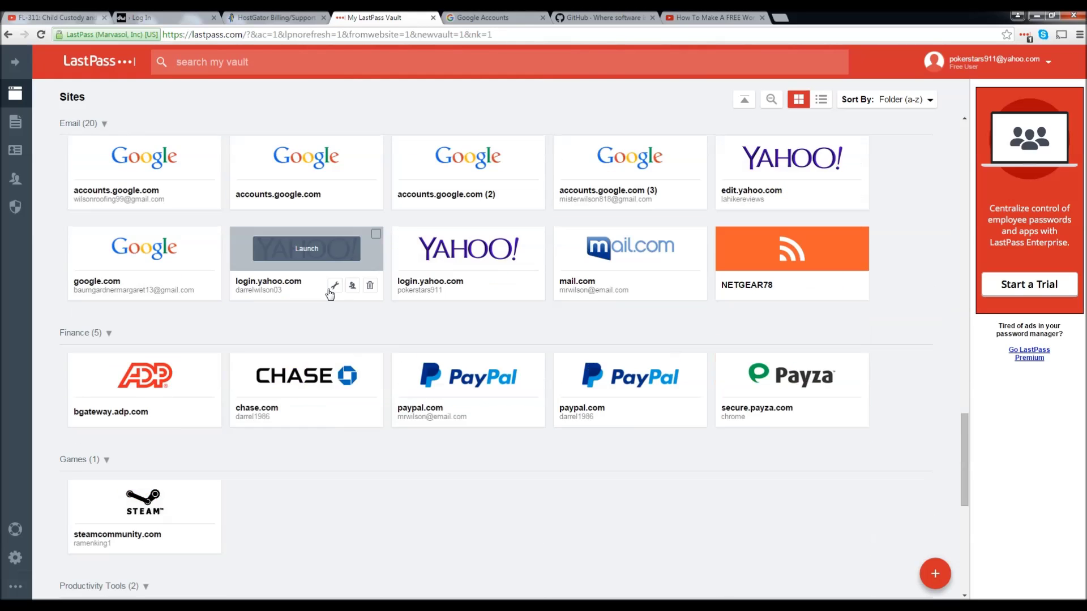
scroll(330, 293, down, 6)
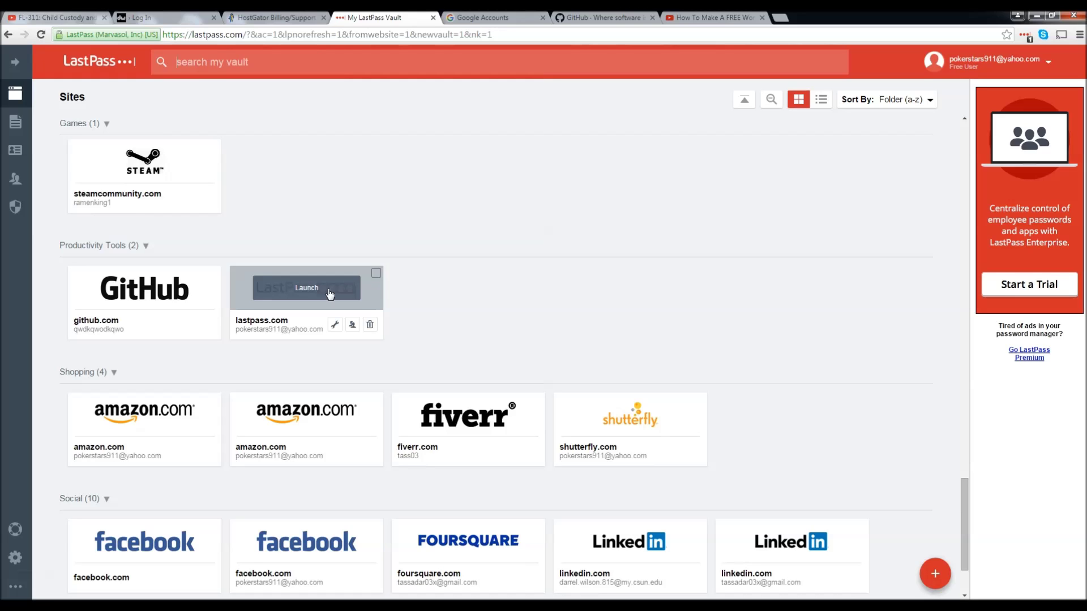
scroll(332, 254, down, 2)
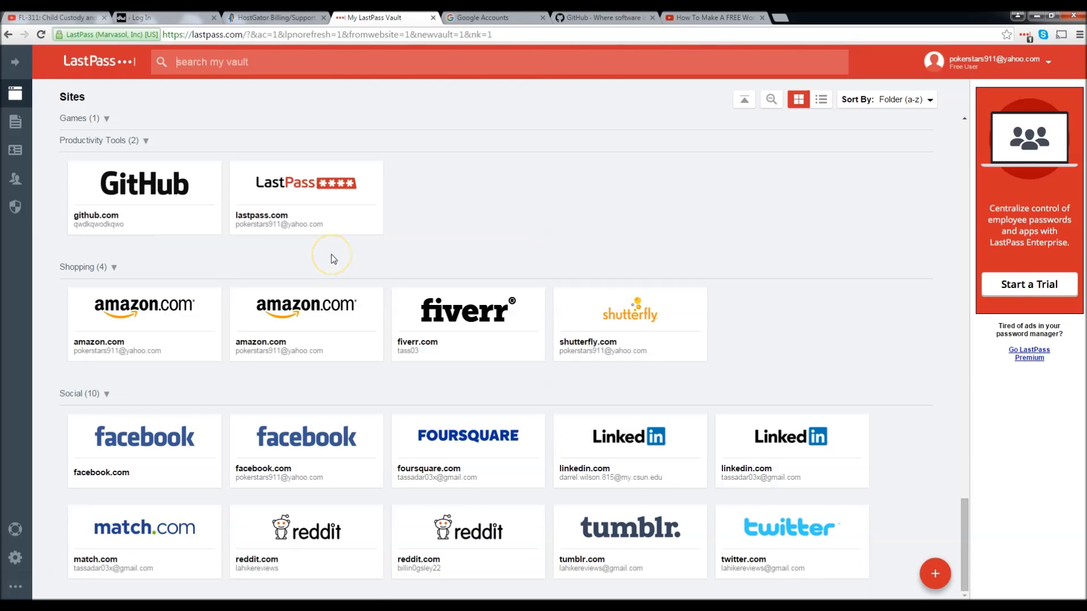
scroll(563, 266, up, 9)
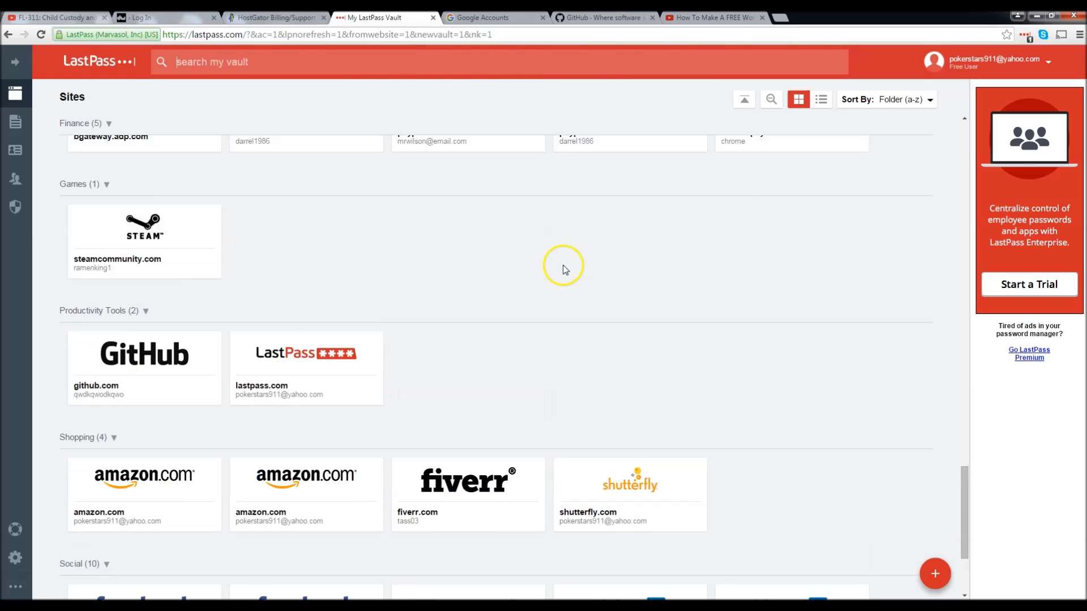
scroll(564, 267, up, 2)
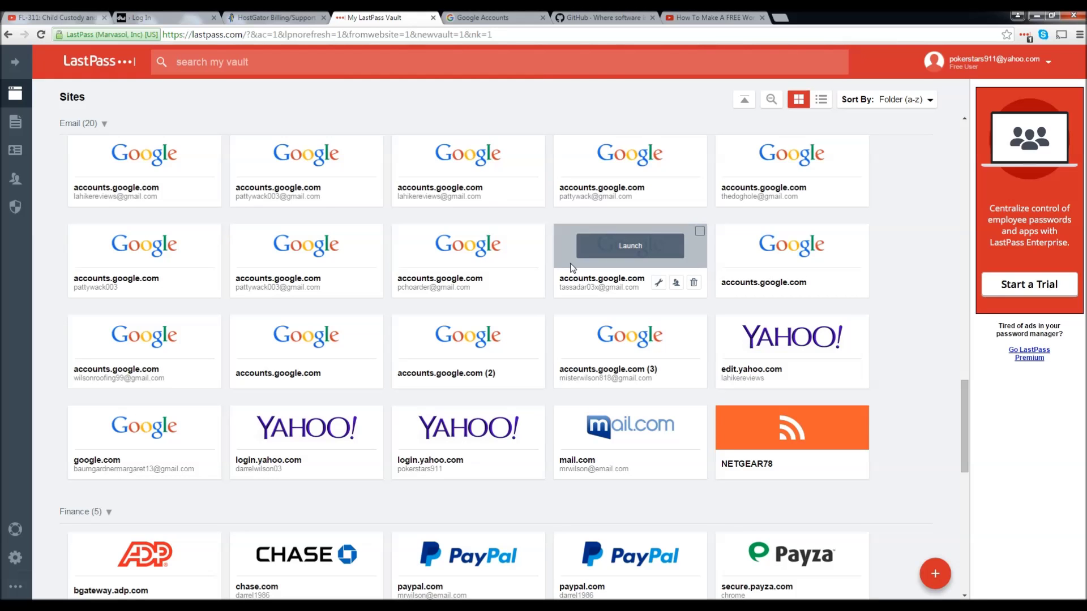
scroll(572, 267, up, 10)
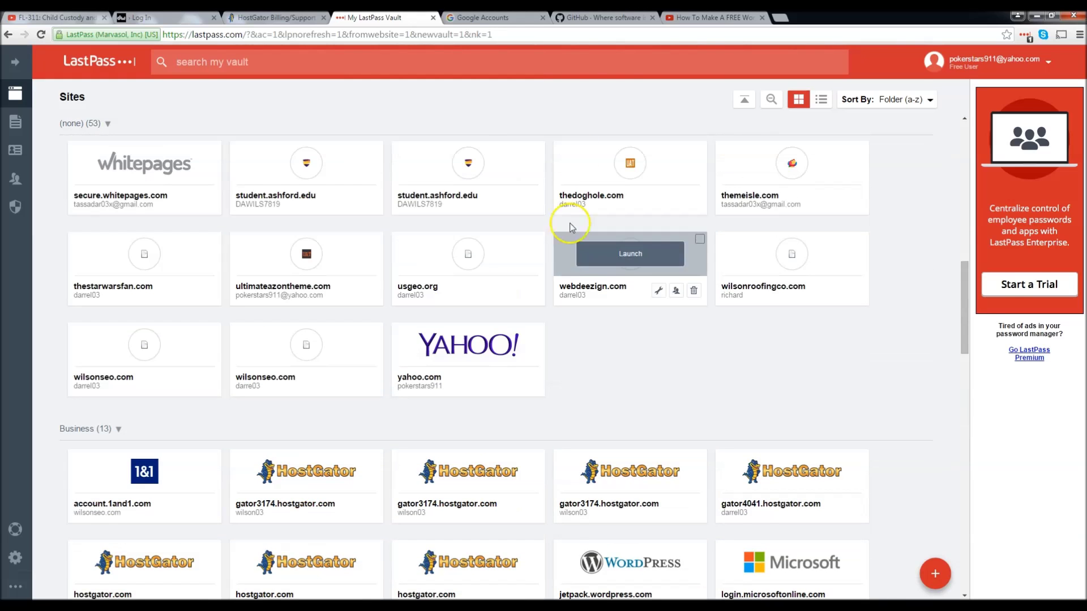
click(781, 18)
Step: Load gmail.com, sign out of the current account and pick a different Google account
text(gm)
key(Return)
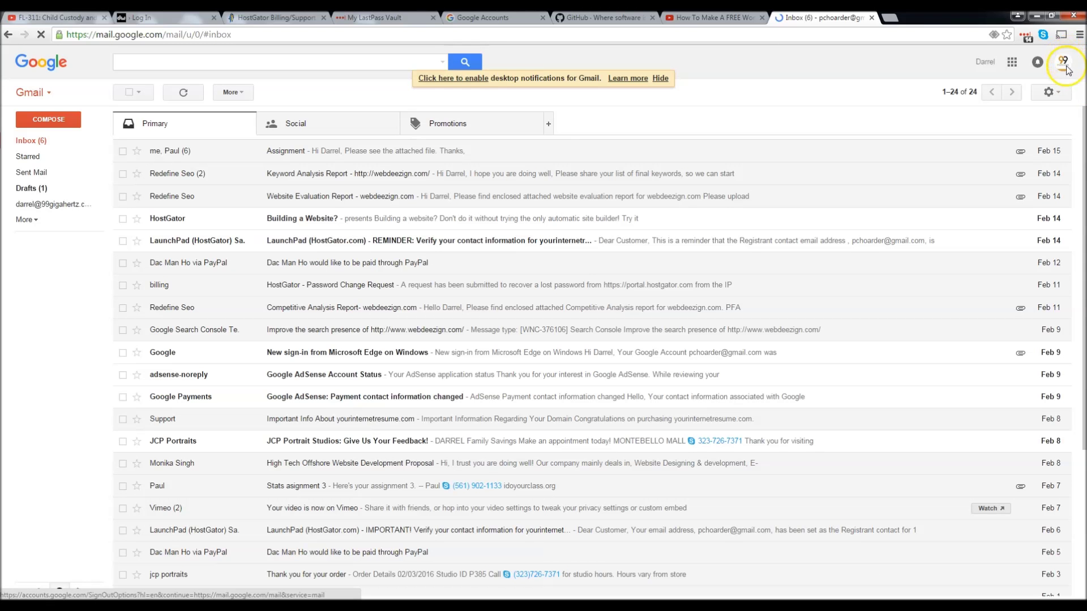
click(1064, 62)
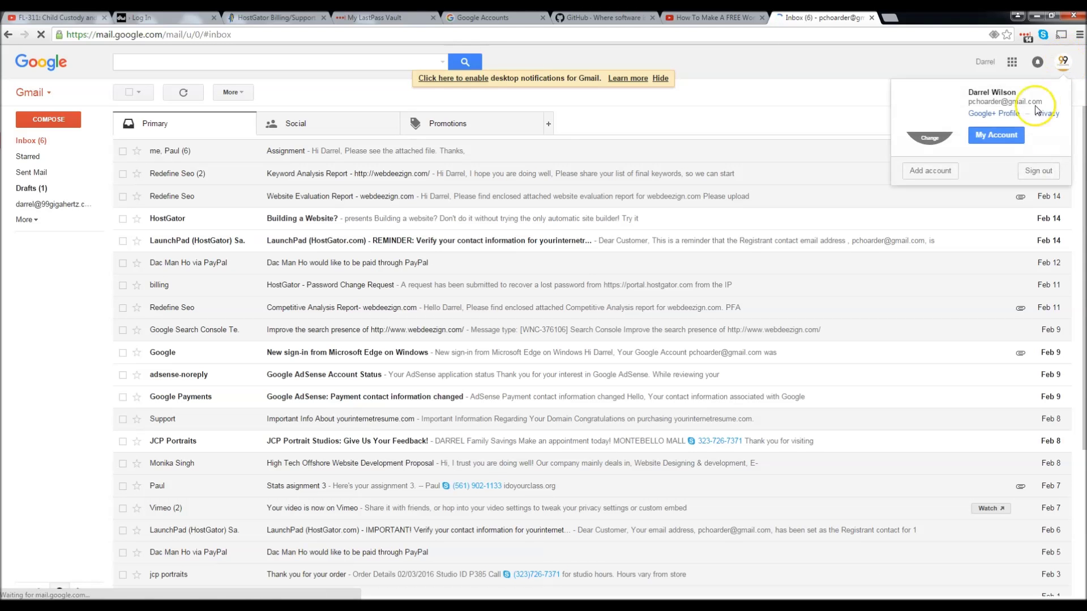
click(1033, 171)
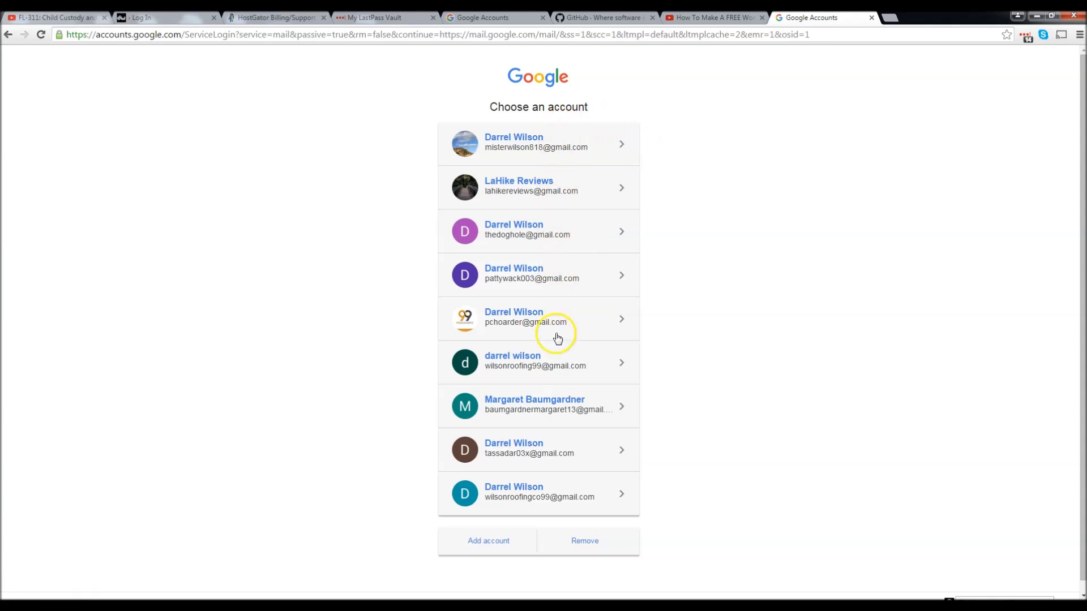
click(556, 445)
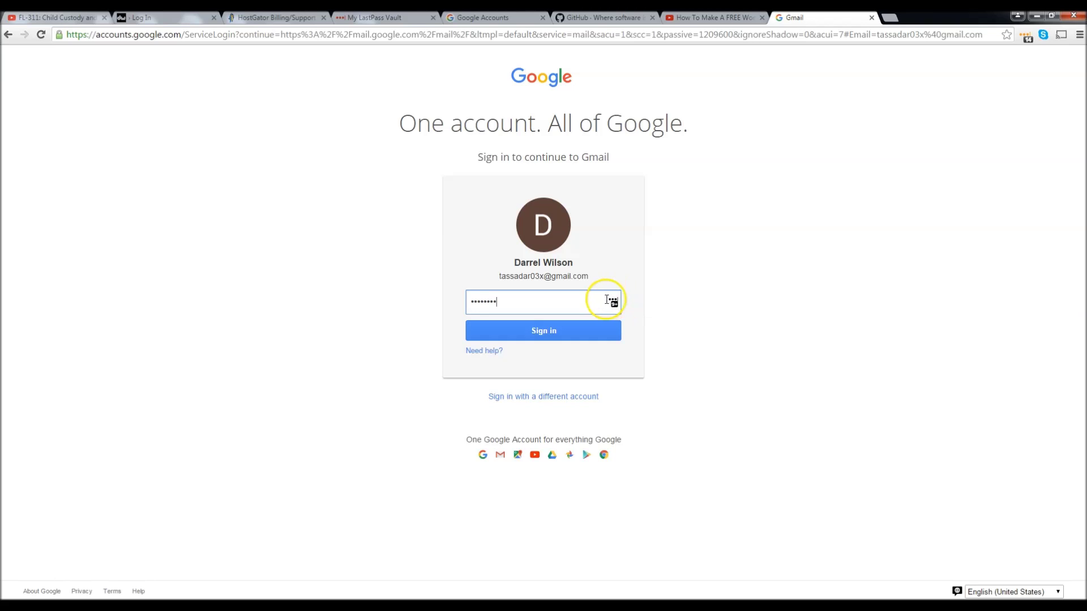
click(410, 21)
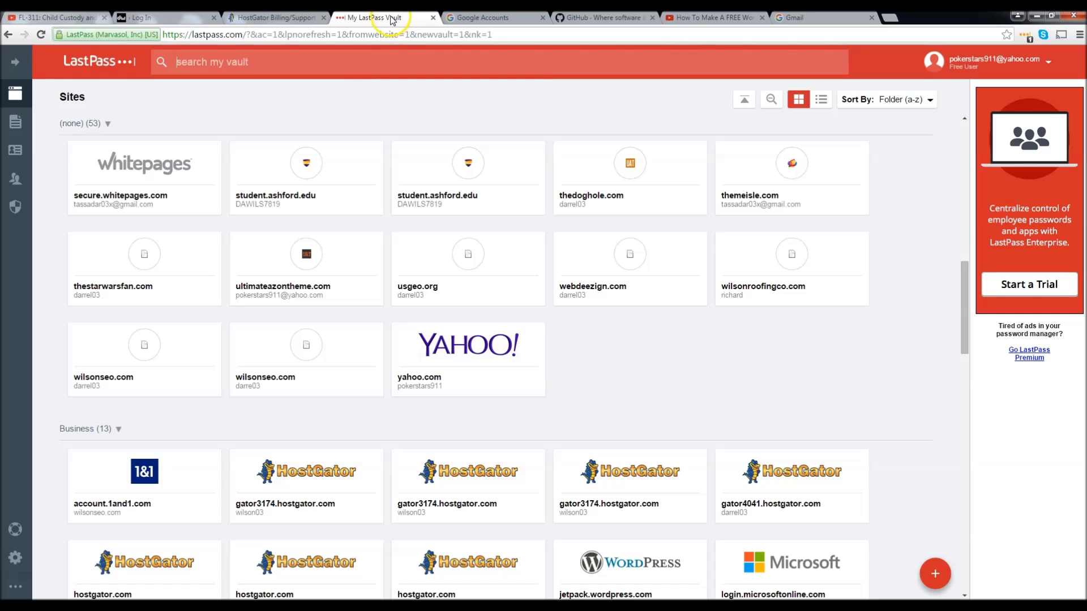
Step: Select the LastPass signup URL in the YouTube video's description
click(702, 17)
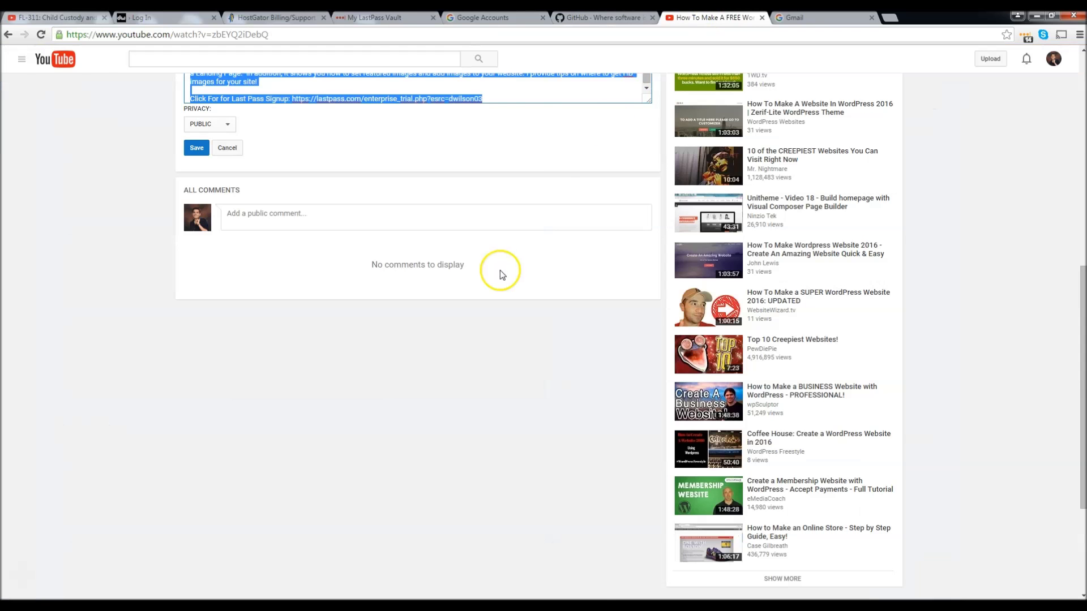
scroll(503, 272, up, 3)
click(170, 267)
drag(647, 245, 648, 255)
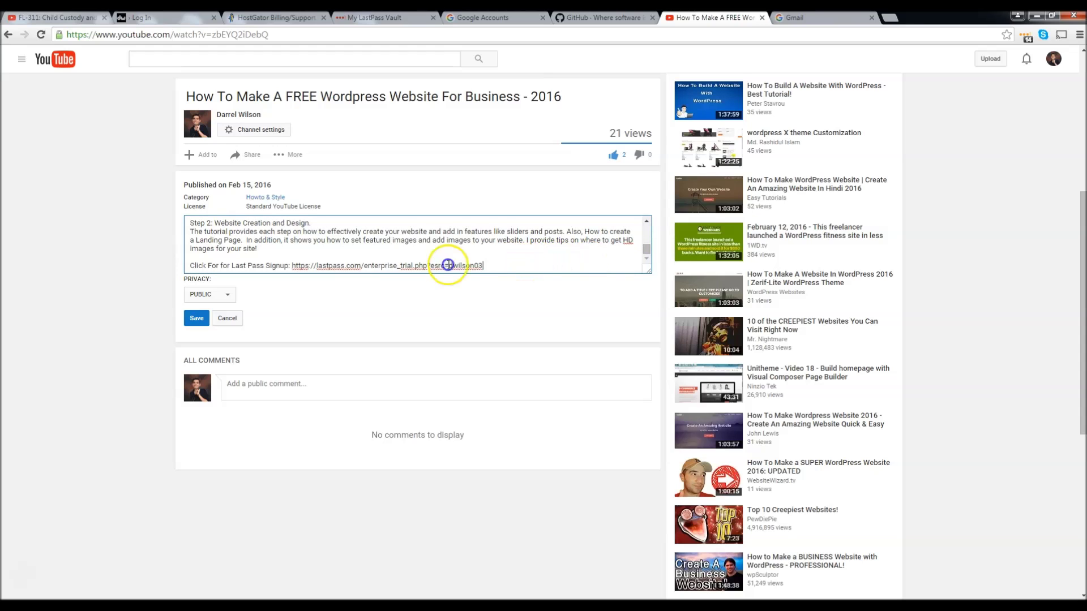
drag(447, 265, 297, 266)
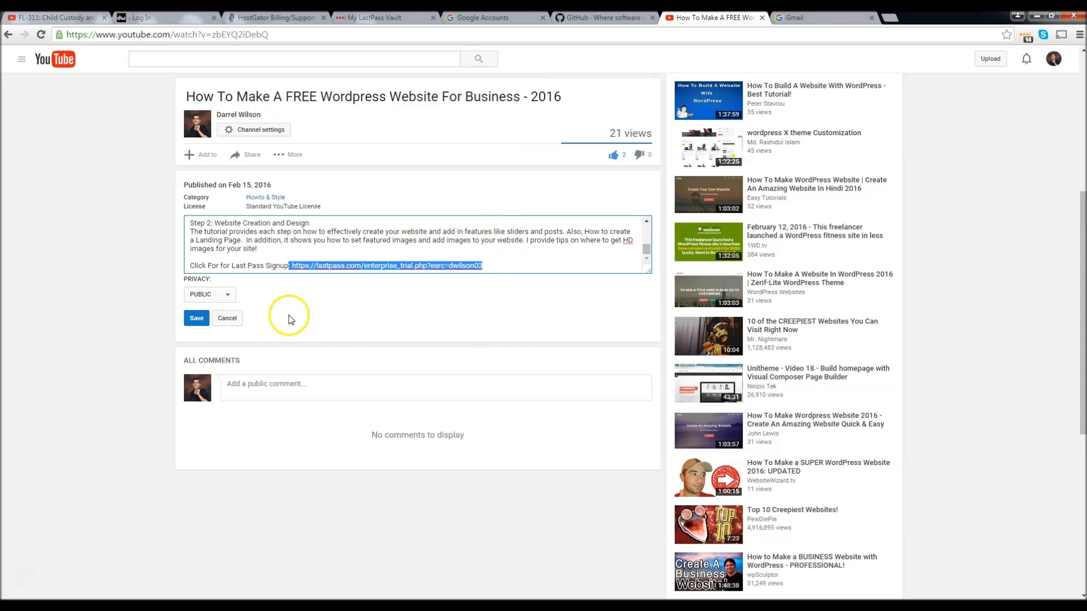
click(196, 318)
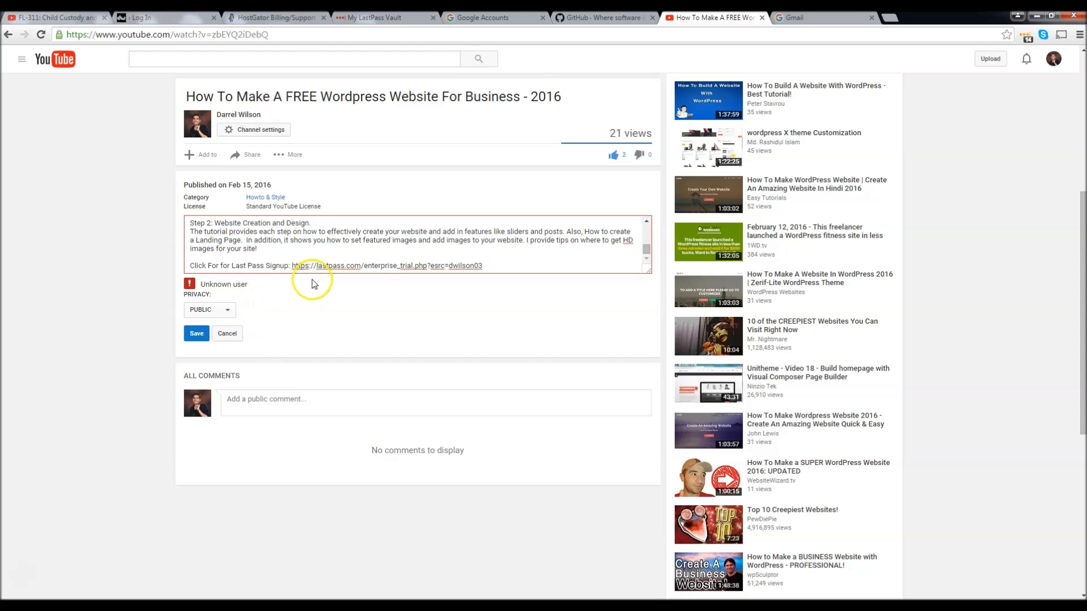
scroll(363, 266, up, 3)
scroll(493, 265, down, 3)
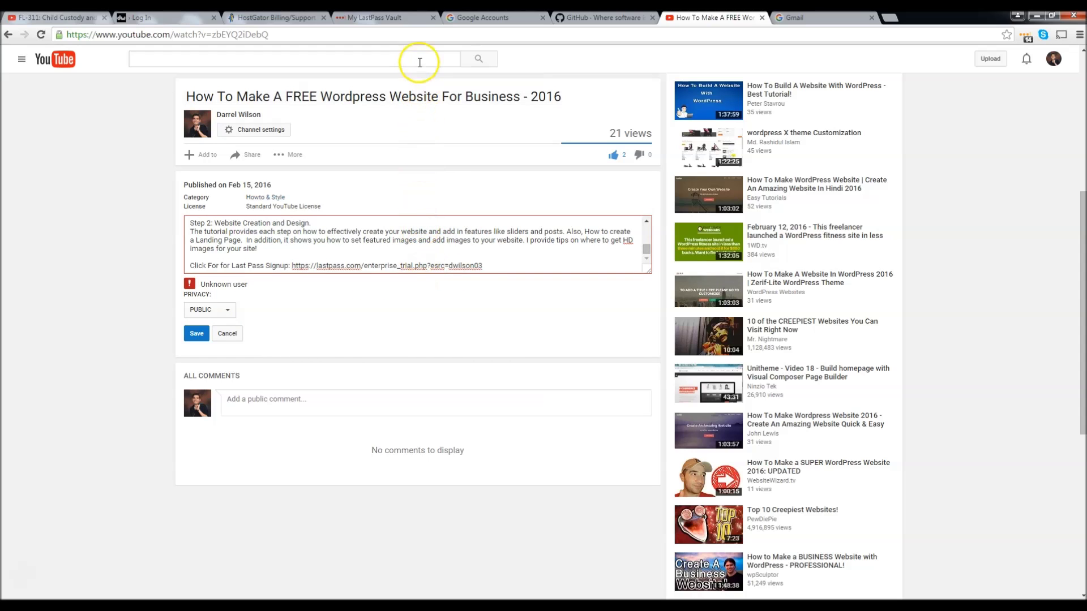
Step: Cancel the description edit and open the LastPass signup link in a new tab
click(510, 248)
key(Return)
key(BackSpace)
click(195, 334)
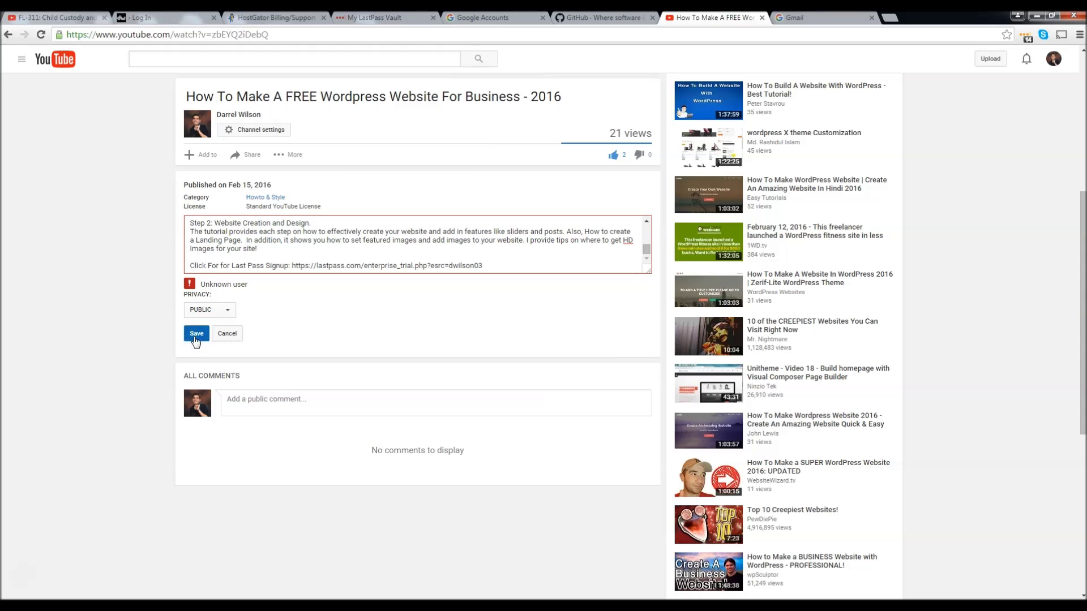
click(239, 334)
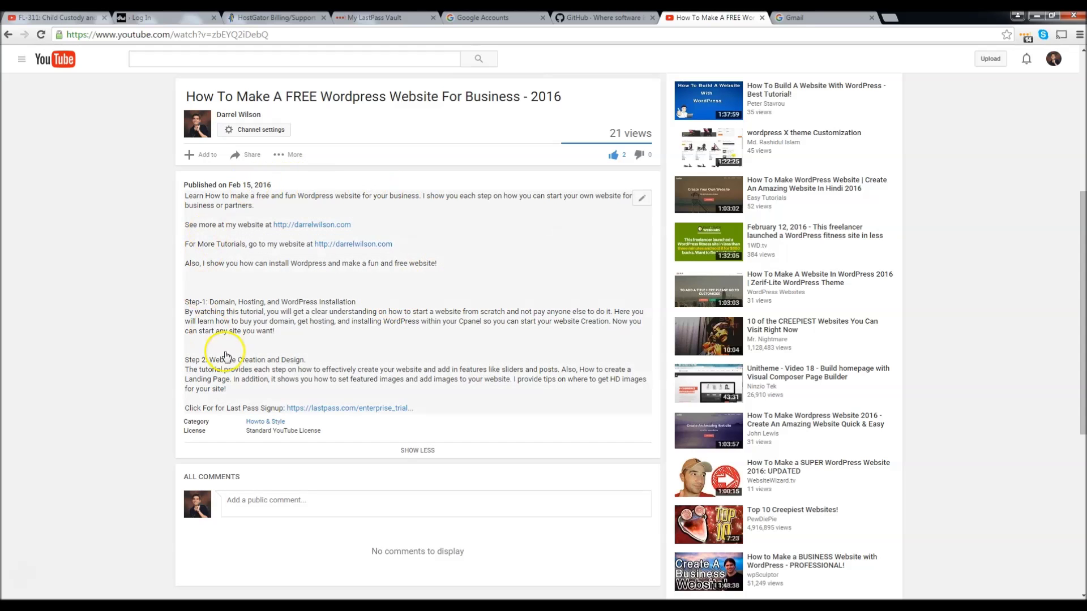
click(372, 408)
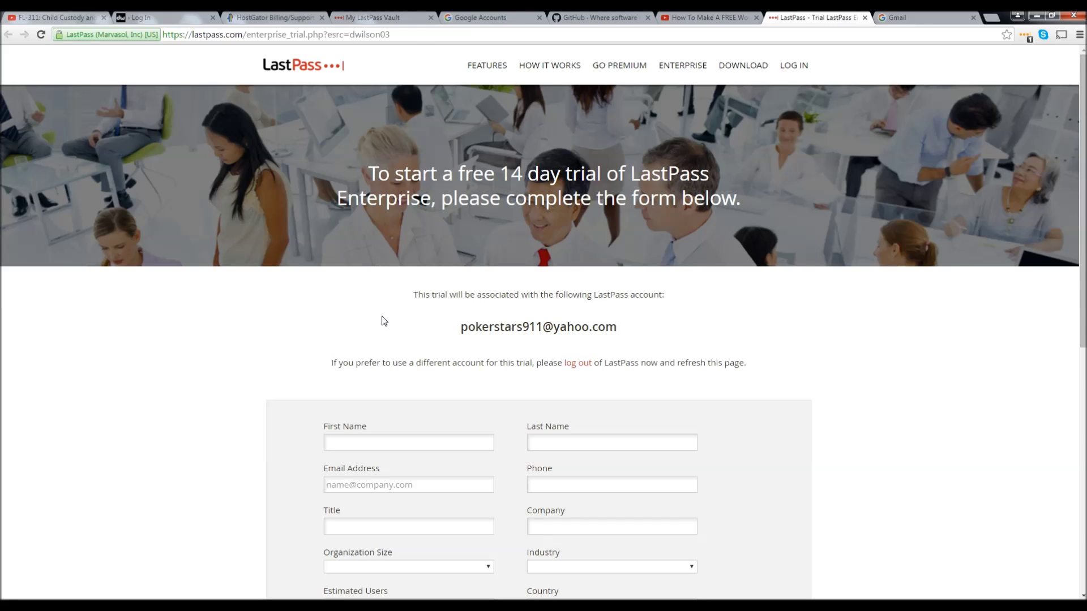
Step: Scroll over the still-blank LastPass Enterprise trial sign-up form
scroll(384, 321, down, 5)
scroll(383, 316, up, 2)
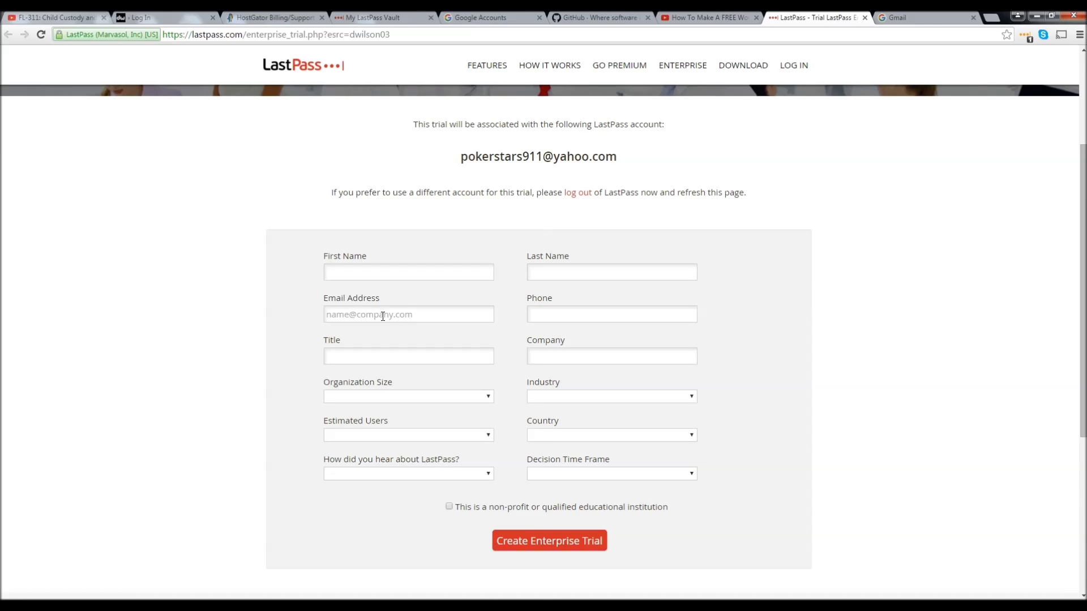
scroll(383, 316, up, 3)
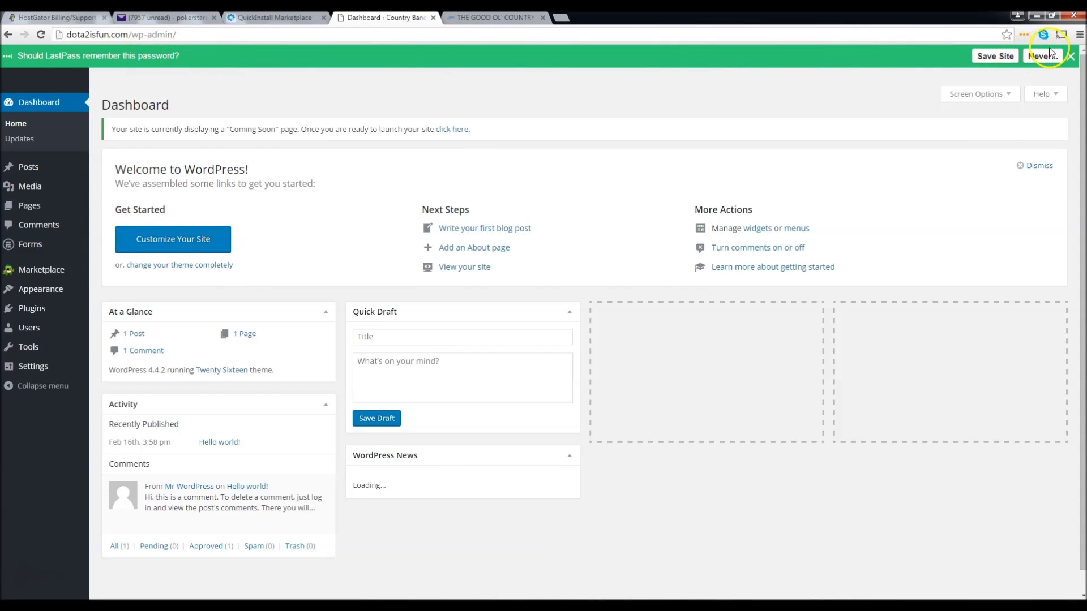
Step: Decline the LastPass save prompt and view the live Country Band! site's front page
click(1049, 55)
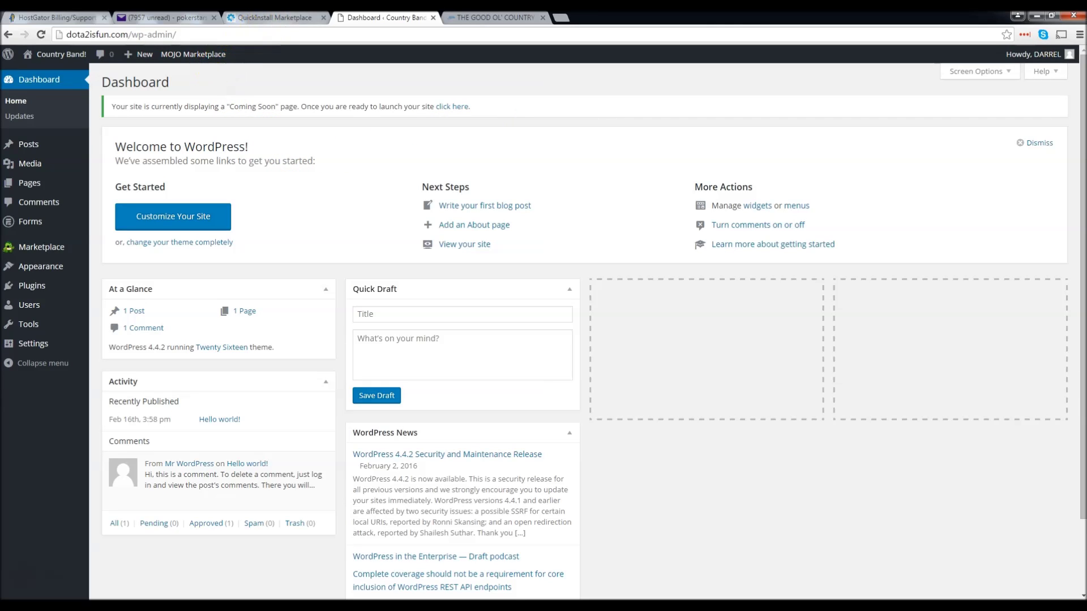
mouse_move(62, 54)
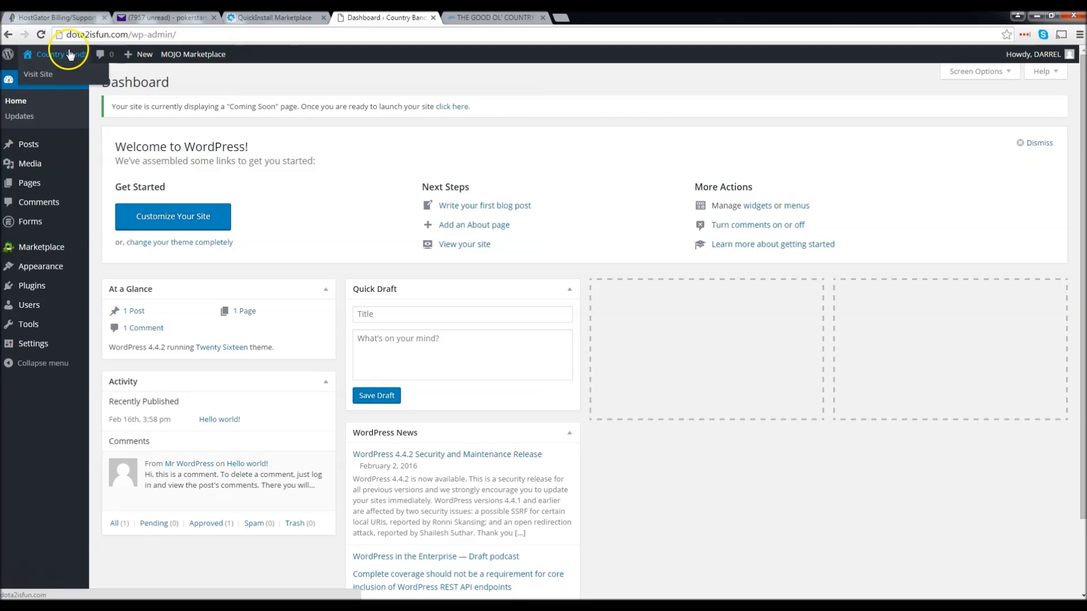
click(51, 76)
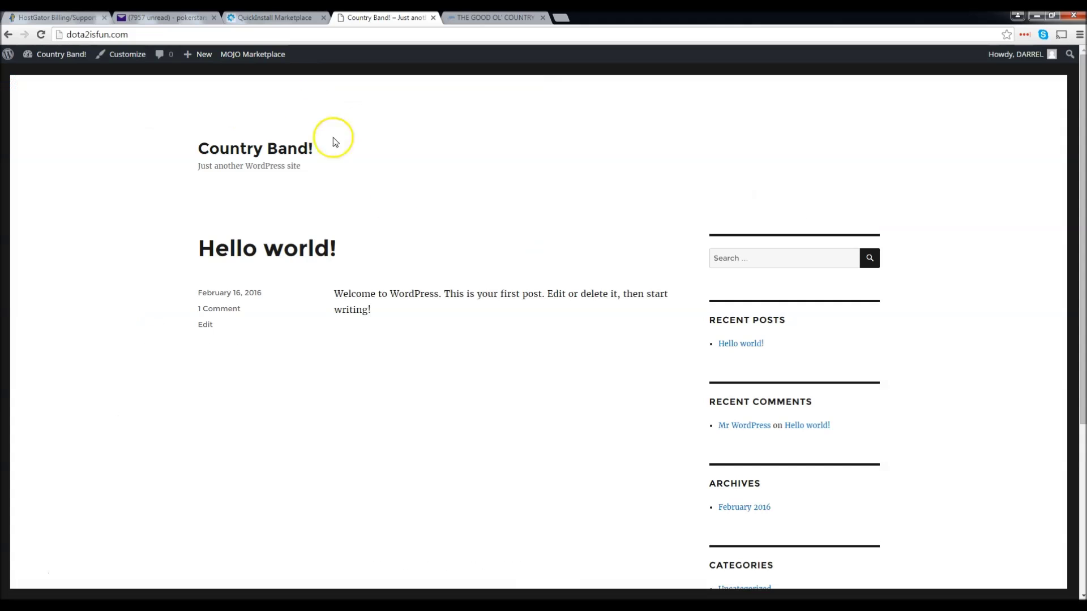
scroll(590, 247, down, 1)
scroll(590, 247, up, 3)
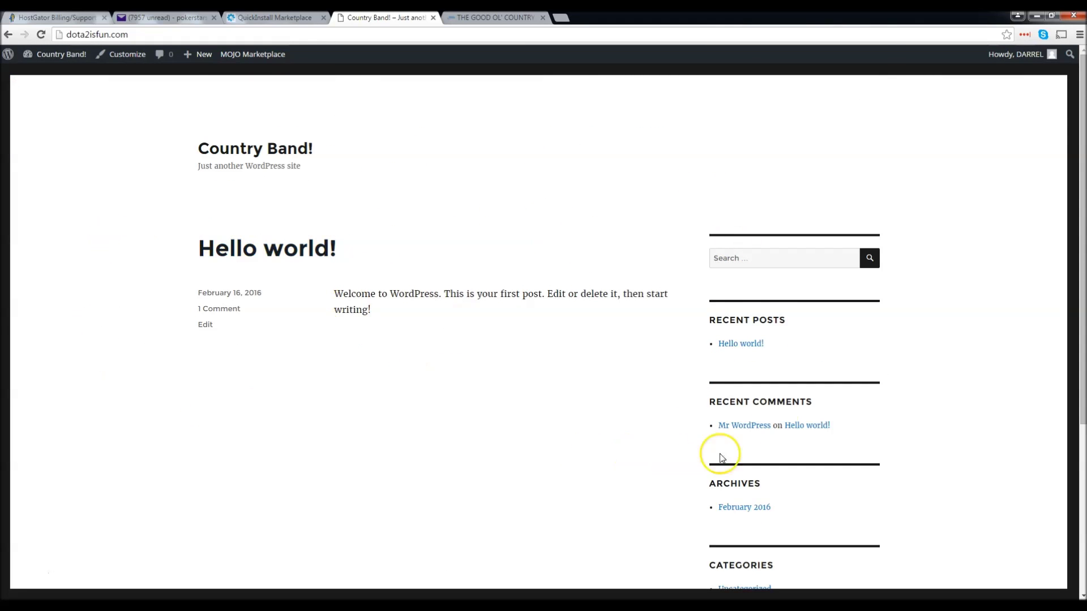
scroll(736, 362, down, 4)
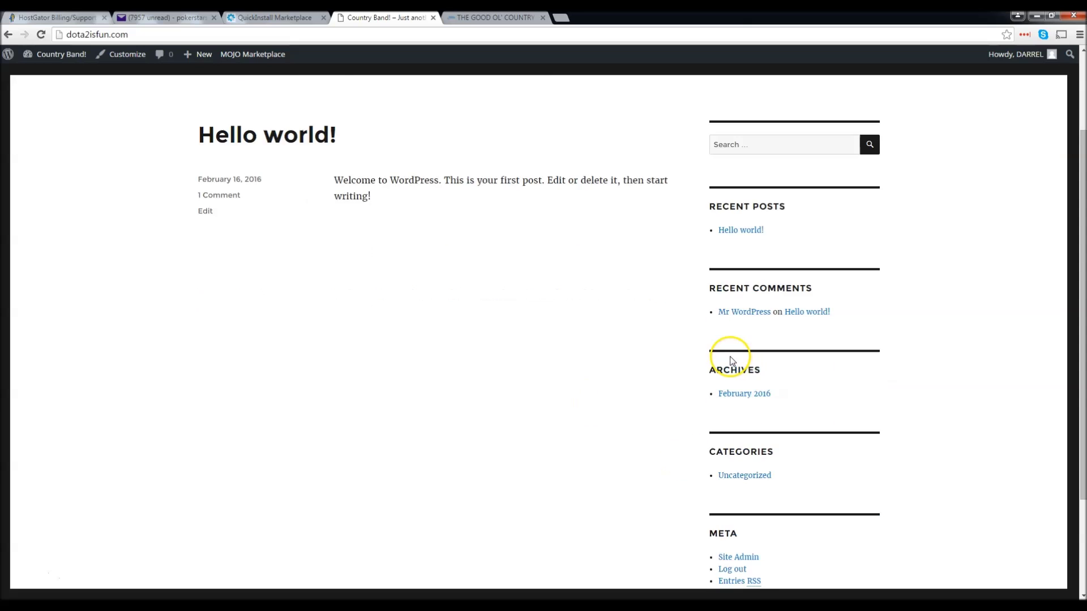
scroll(513, 433, up, 5)
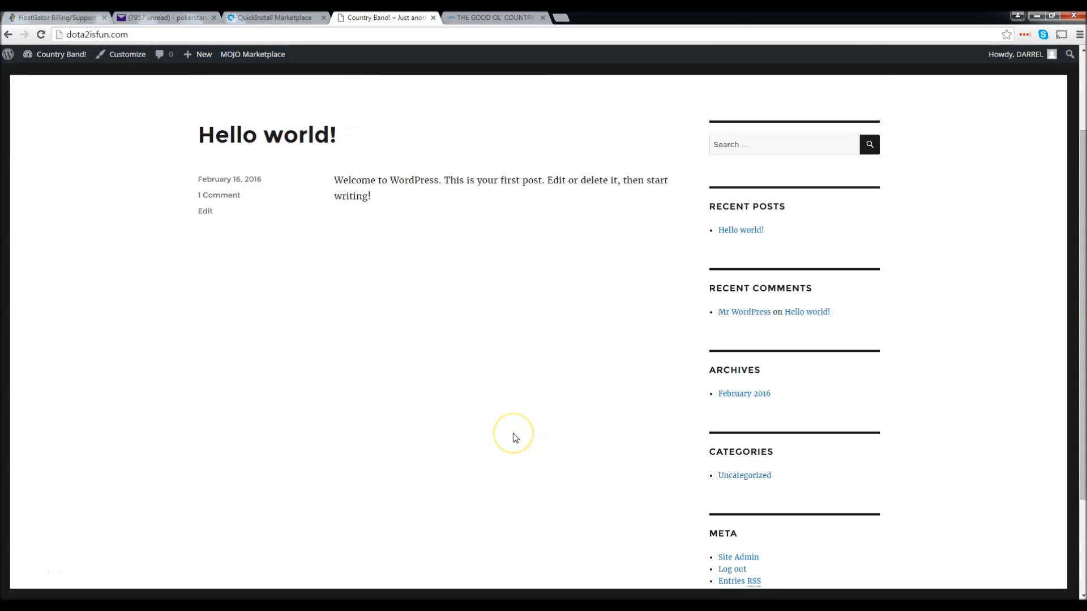
scroll(513, 433, down, 3)
scroll(513, 433, up, 3)
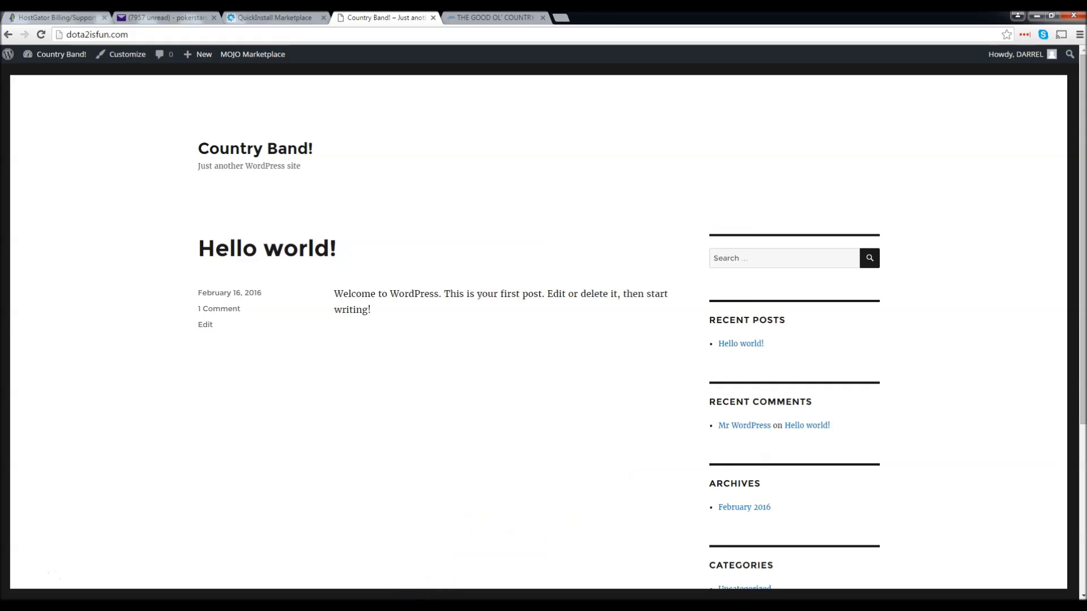
Step: In the Notepad to-do list, append FINISHED! after 'Install wordpress-' and move to 'create website'
key(alt+Tab)
click(850, 317)
text(FINISHED!)
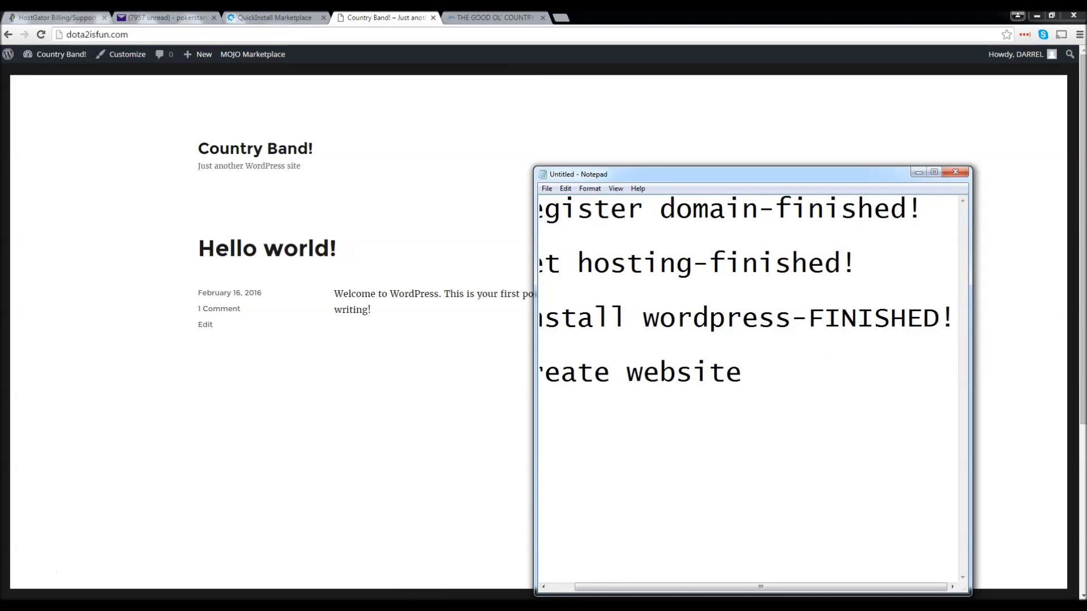
key(Down)
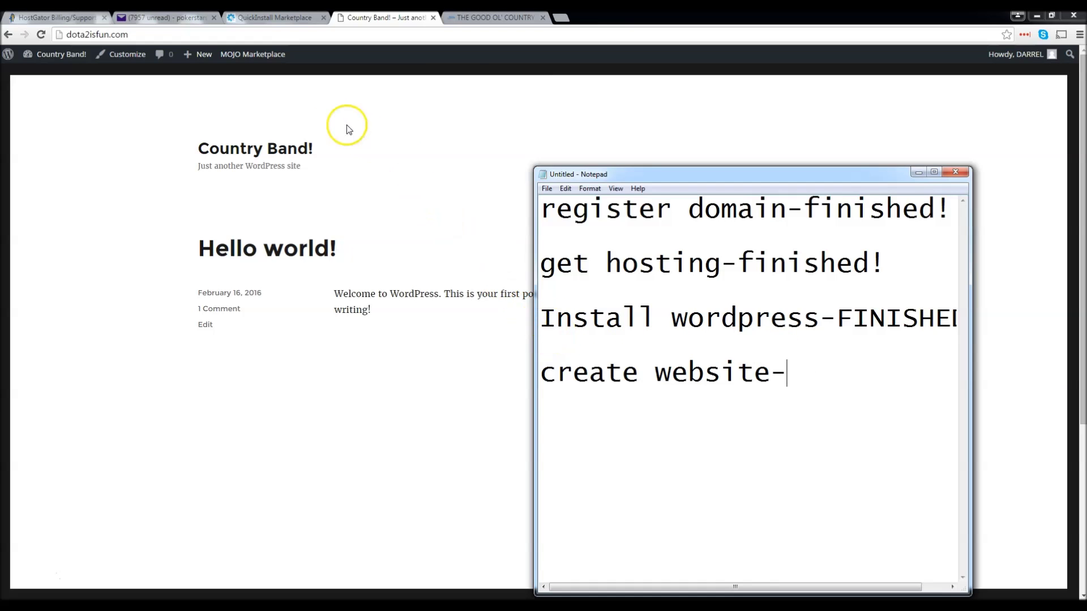
Step: Open the administrator's own profile from the dashboard's All Users list
mouse_move(73, 54)
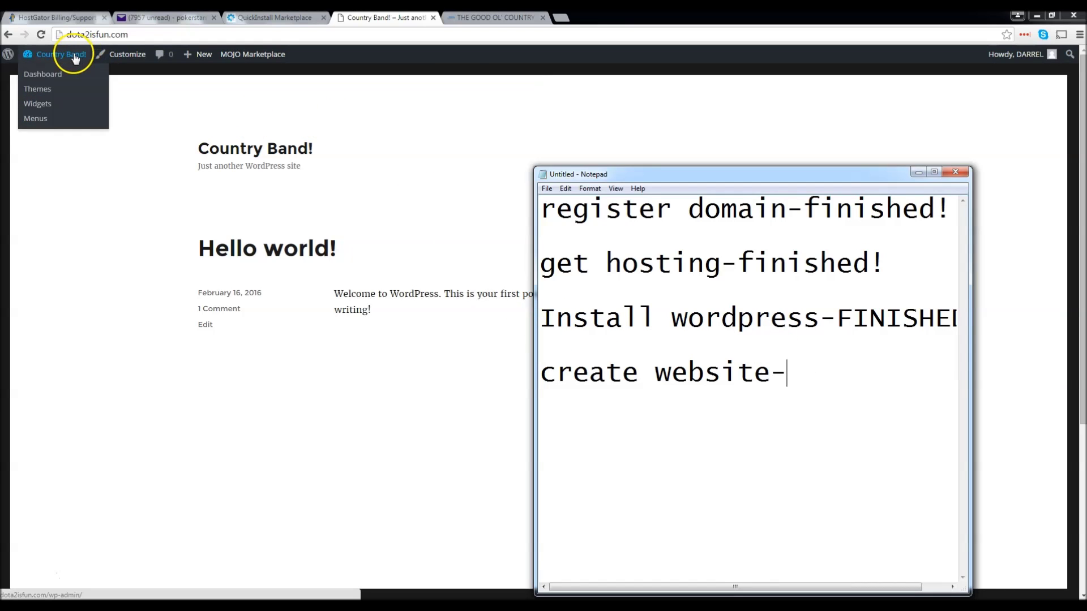
click(59, 73)
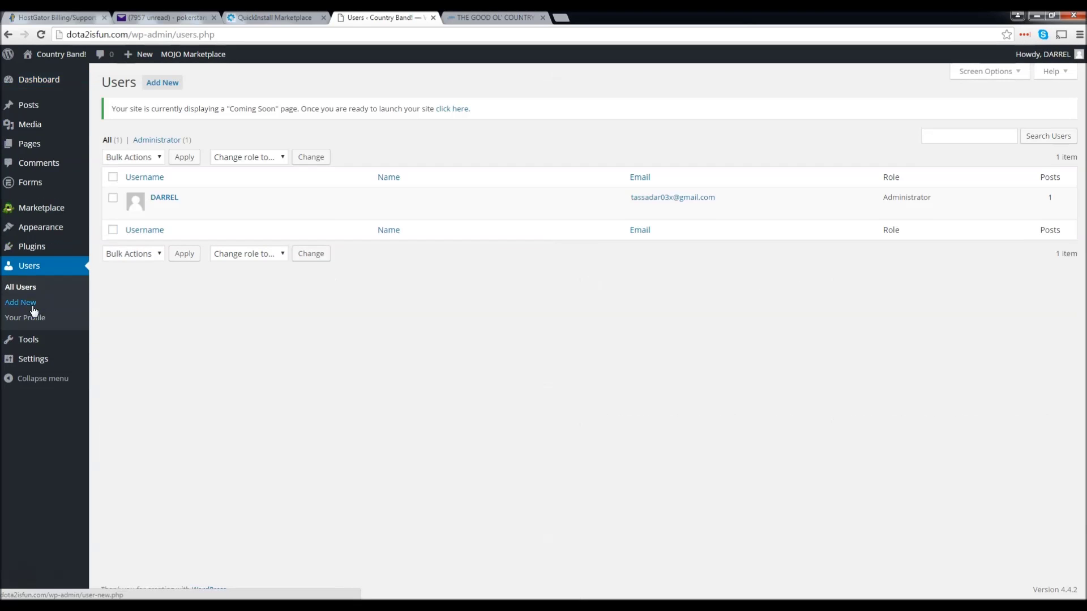
click(164, 198)
Step: Try the Ocean, Midnight, Ectoplasm, Coffee, Sunrise, Light and Default colour schemes, settling on Blue
mouse_move(1083, 88)
mouse_down()
mouse_move(1083, 232)
mouse_move(1083, 85)
mouse_up()
click(666, 257)
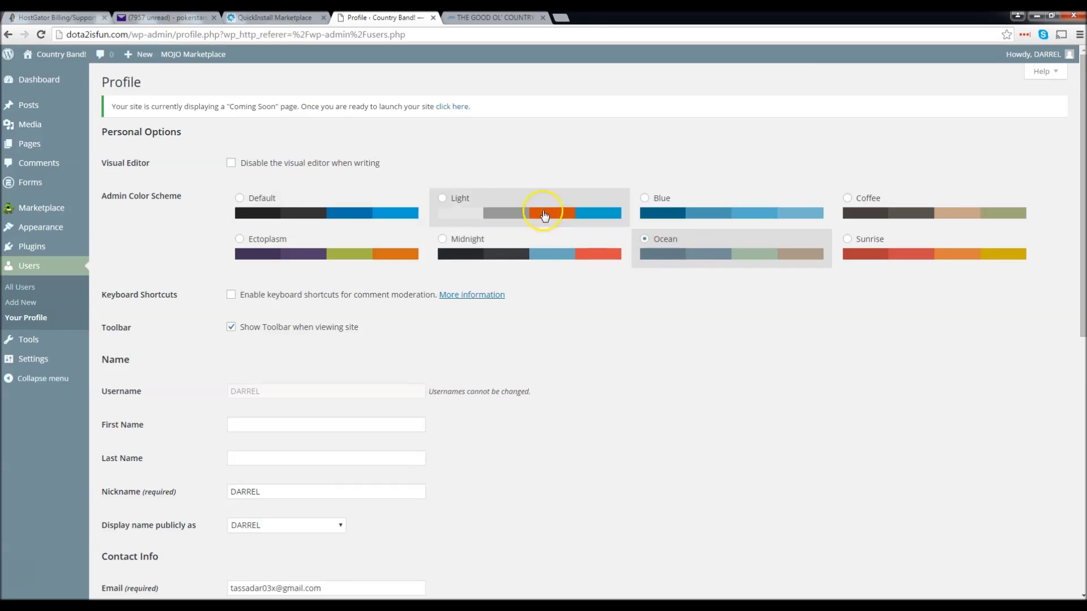
click(458, 248)
click(329, 252)
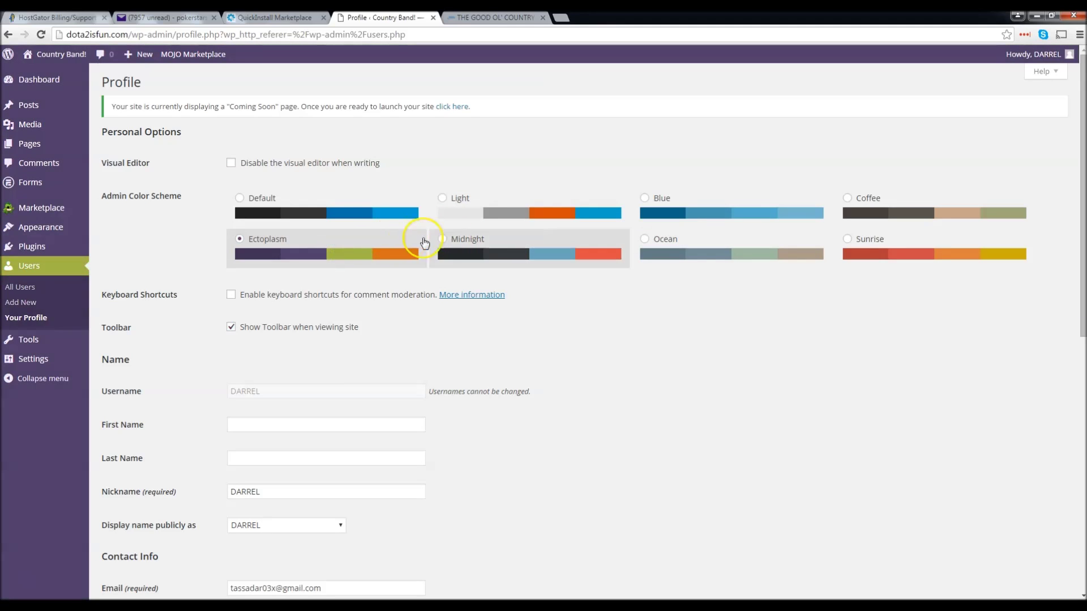
click(872, 214)
click(881, 248)
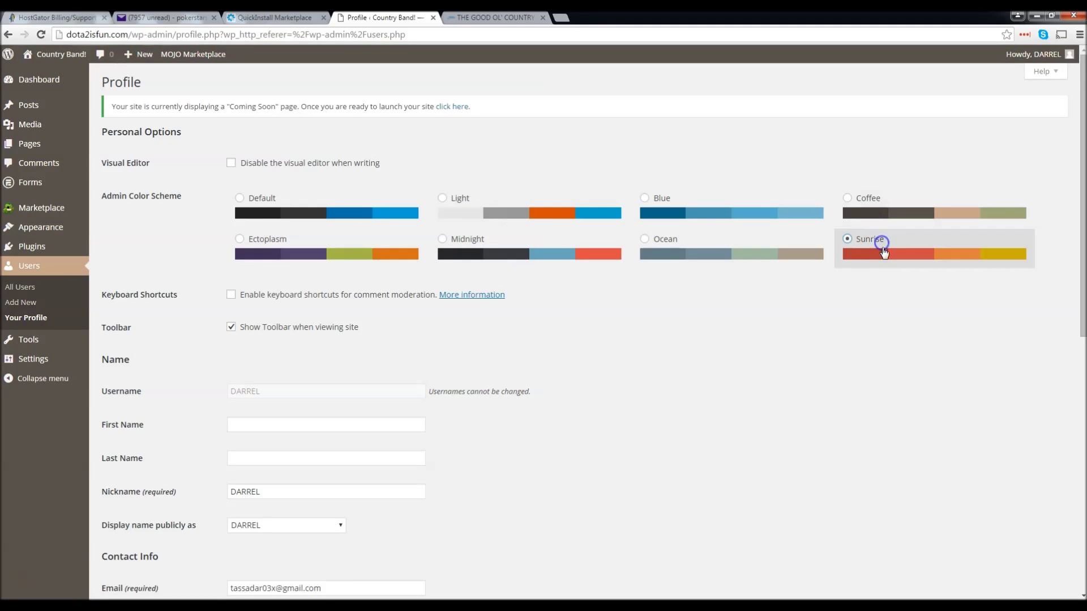
click(728, 211)
click(493, 211)
click(388, 211)
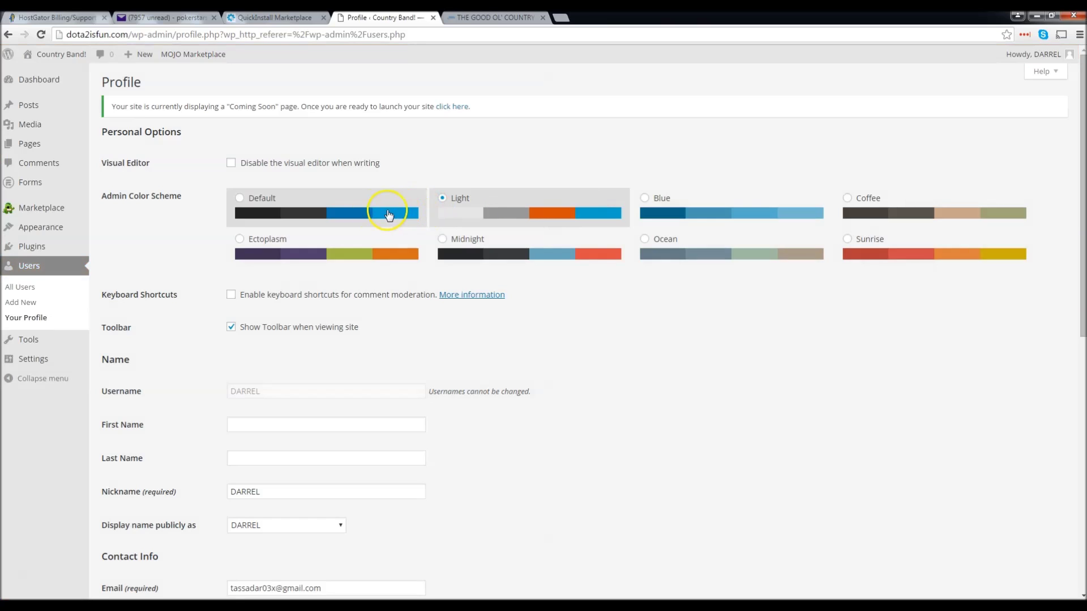
click(728, 211)
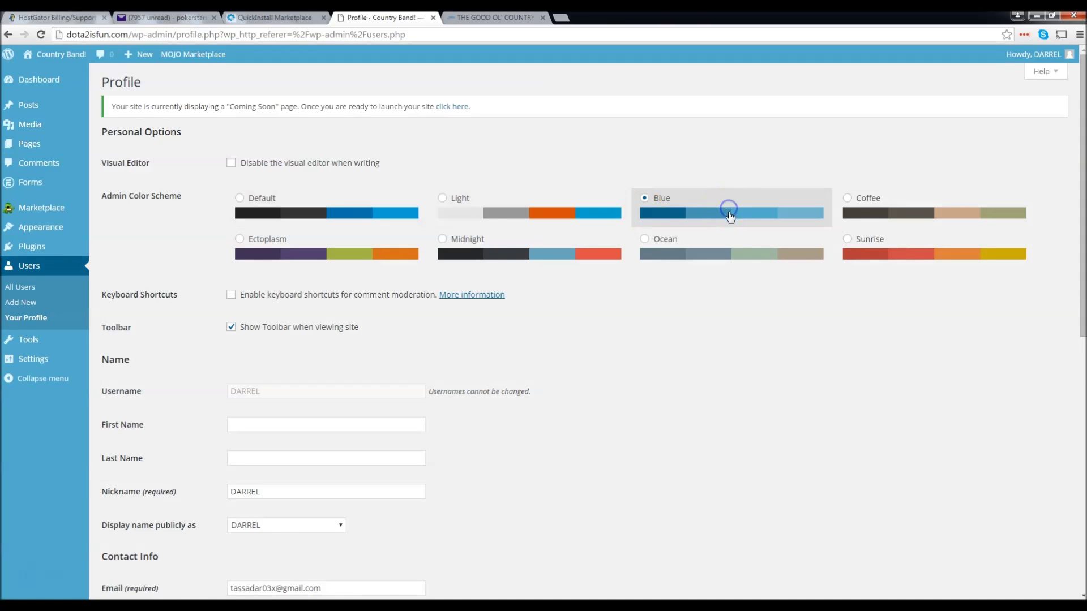
drag(1083, 121, 1031, 408)
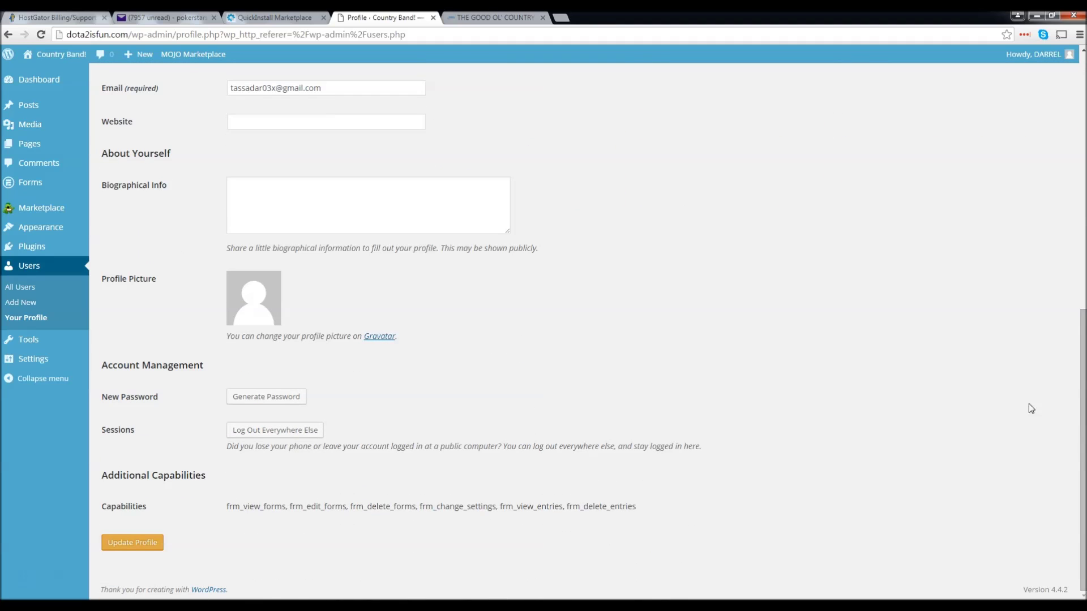
Step: Replace the generated password with a custom weak password, confirm weak use, and update the profile
click(263, 399)
key(BackSpace)
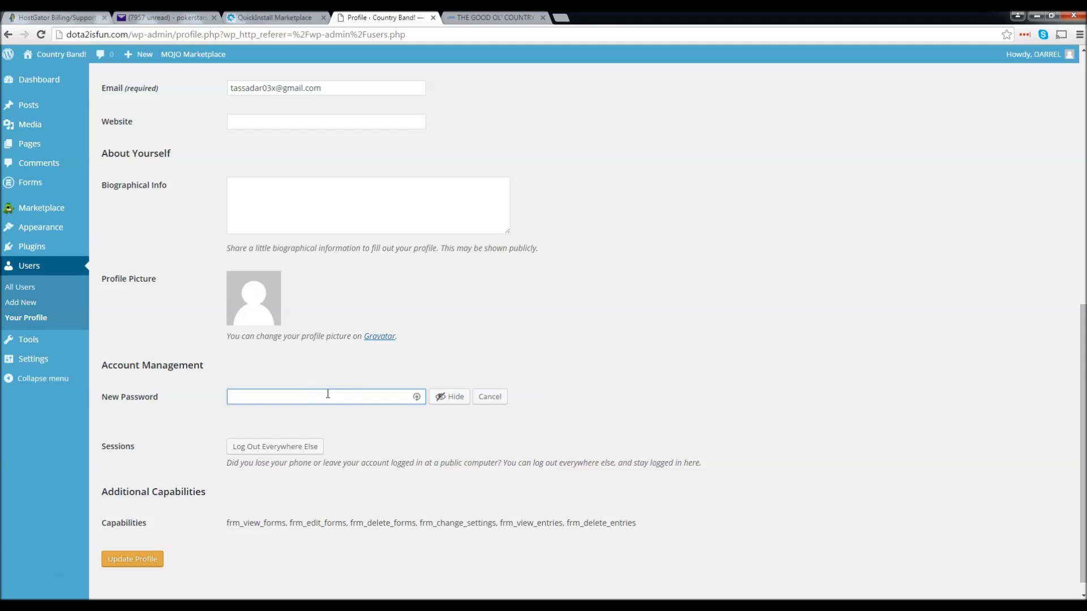
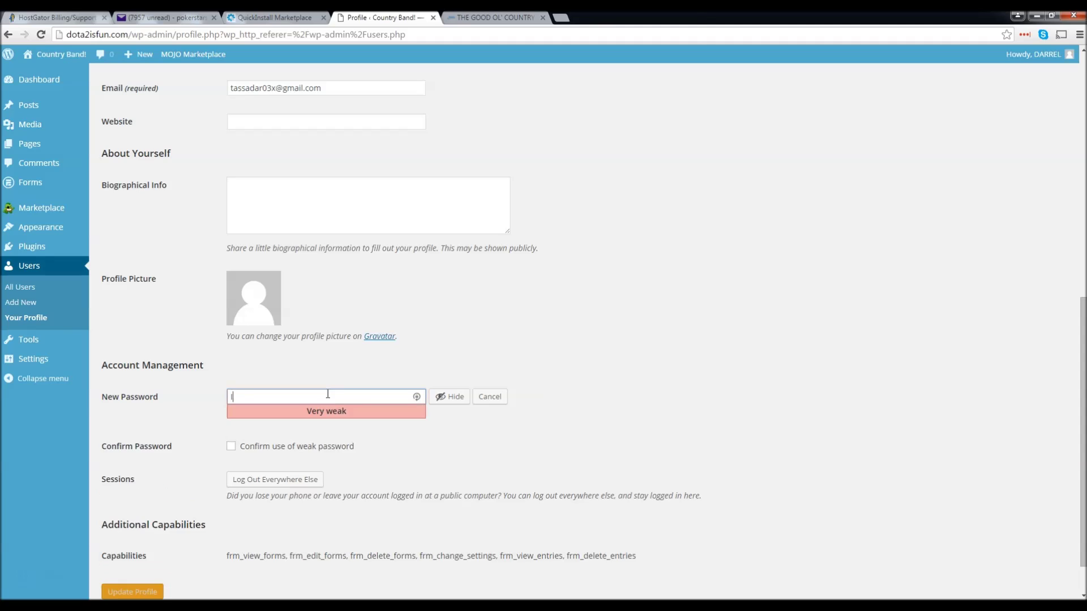
key(BackSpace)
key(BackSpace)
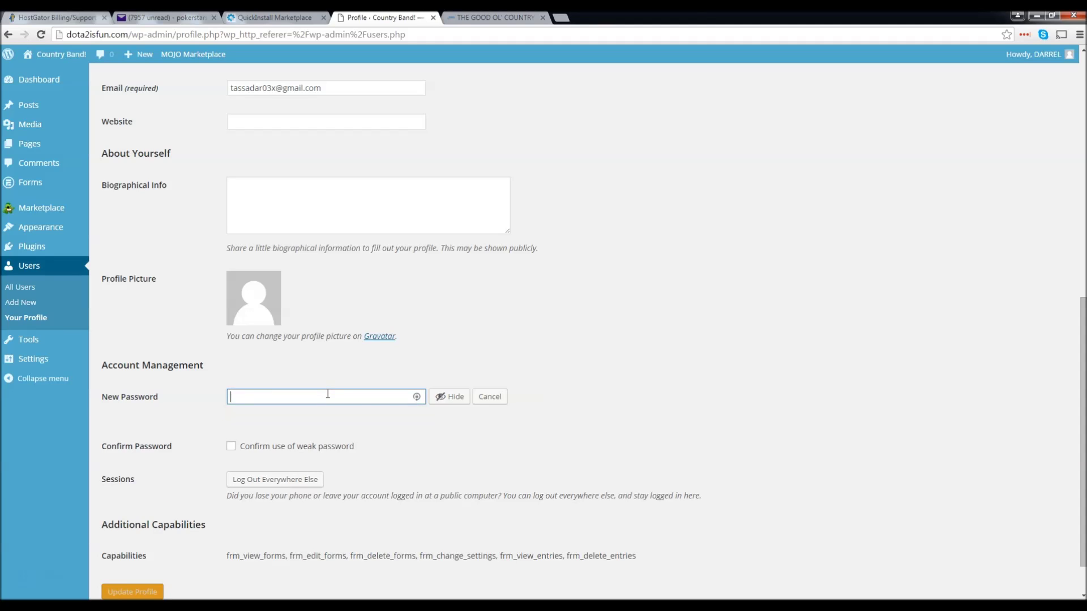
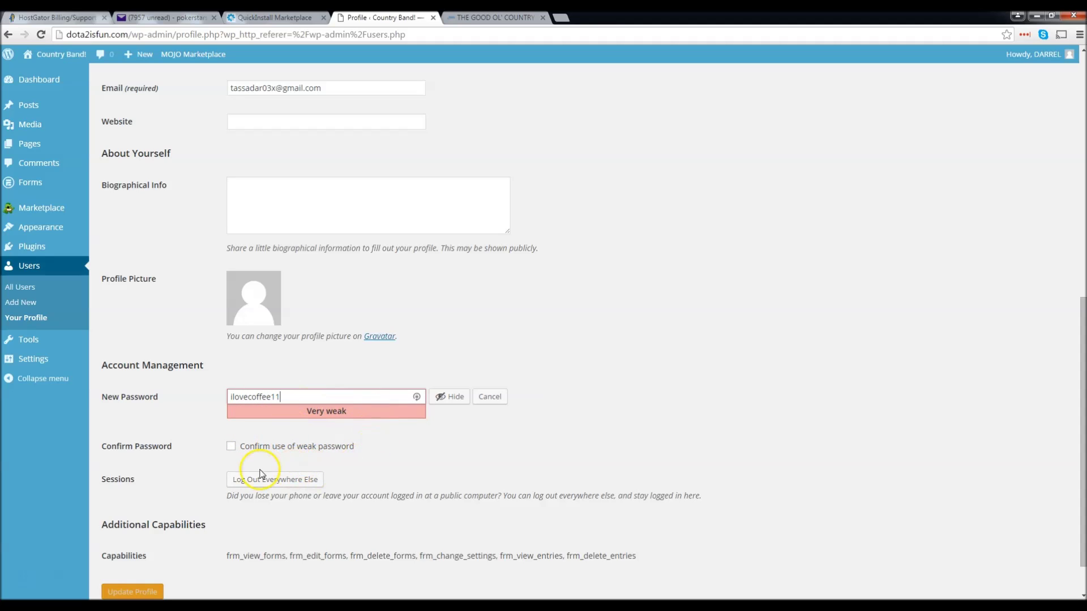
click(231, 447)
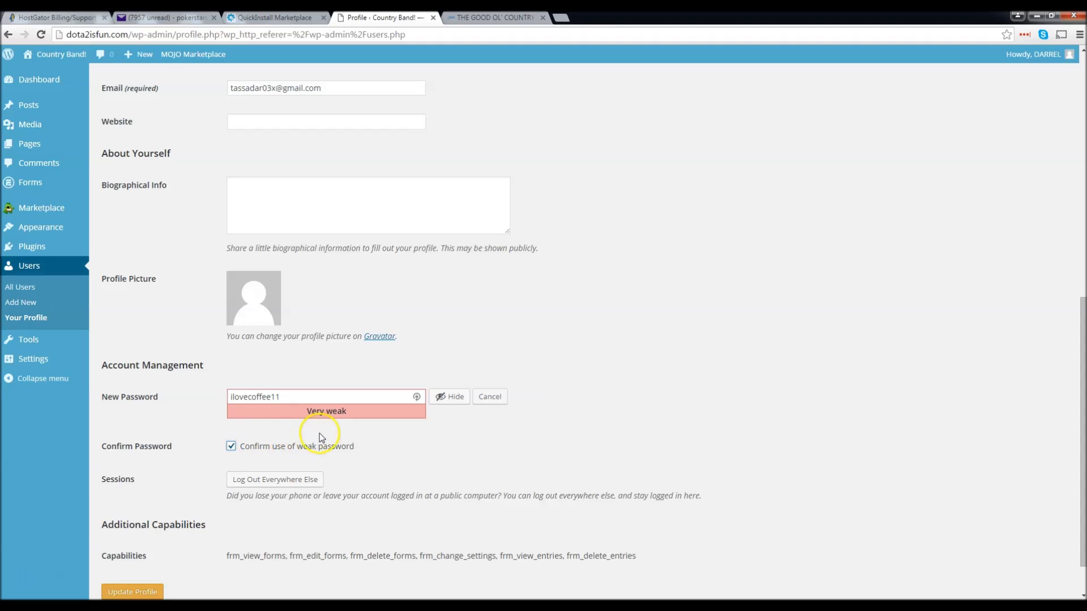
scroll(324, 437, down, 1)
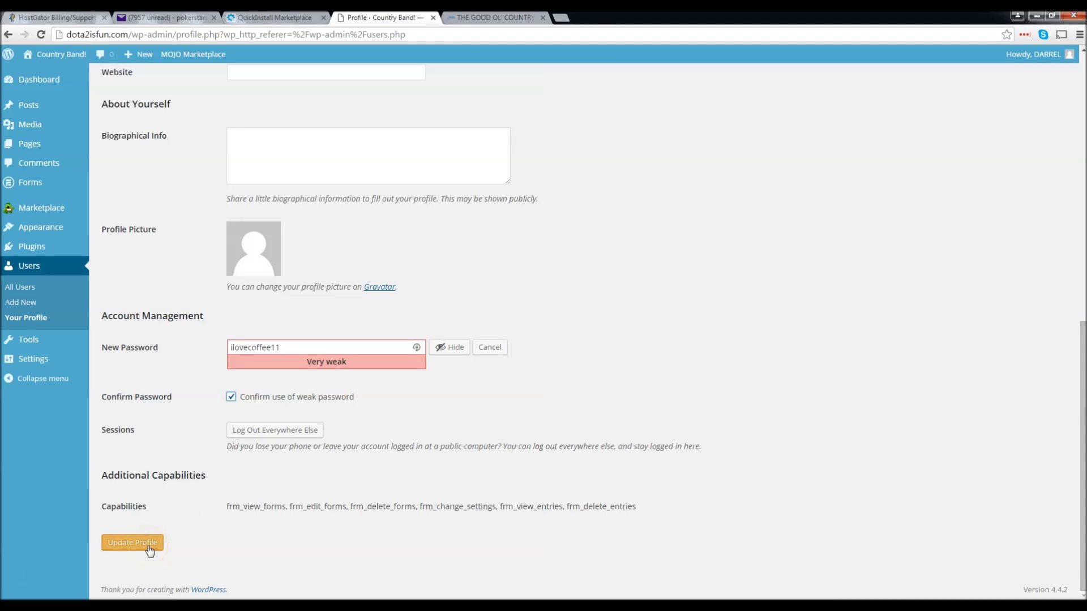
click(148, 547)
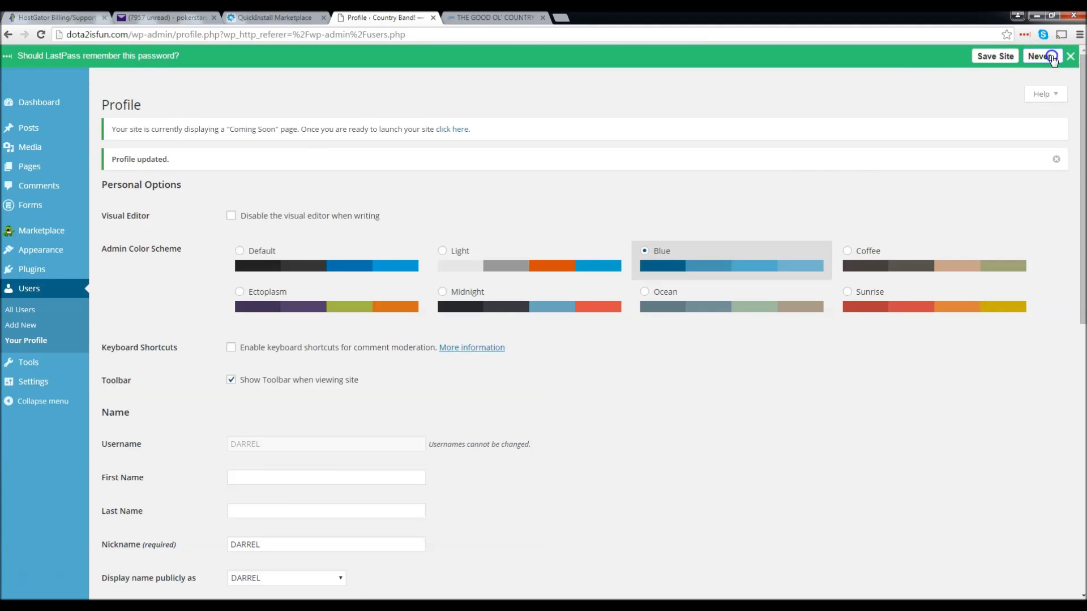
Step: Decline saving the new password in LastPass and dismiss its prompt
click(1052, 57)
click(1029, 194)
click(1073, 57)
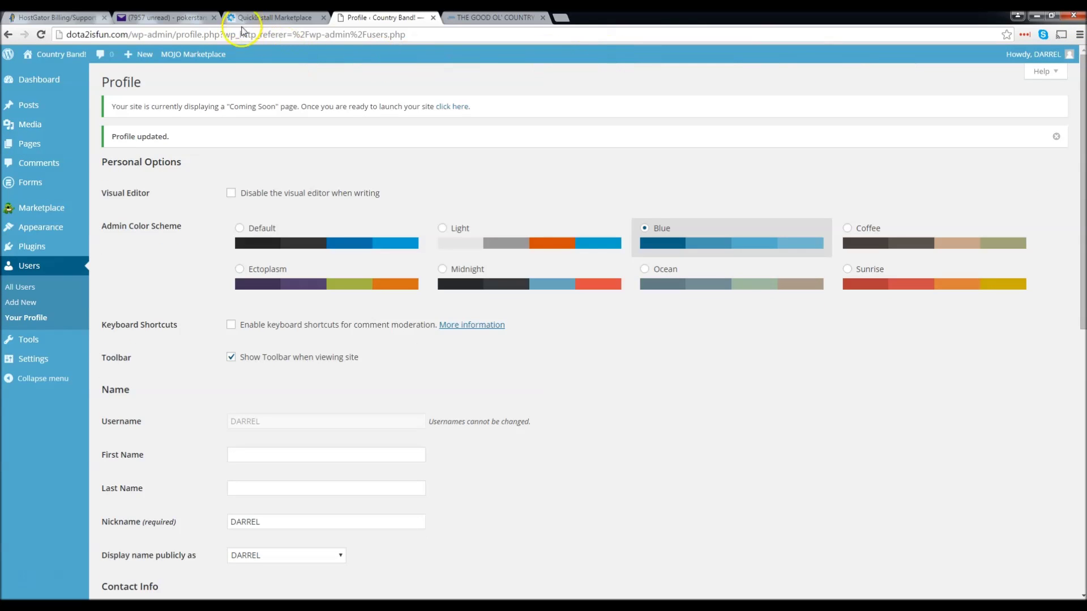
mouse_move(75, 57)
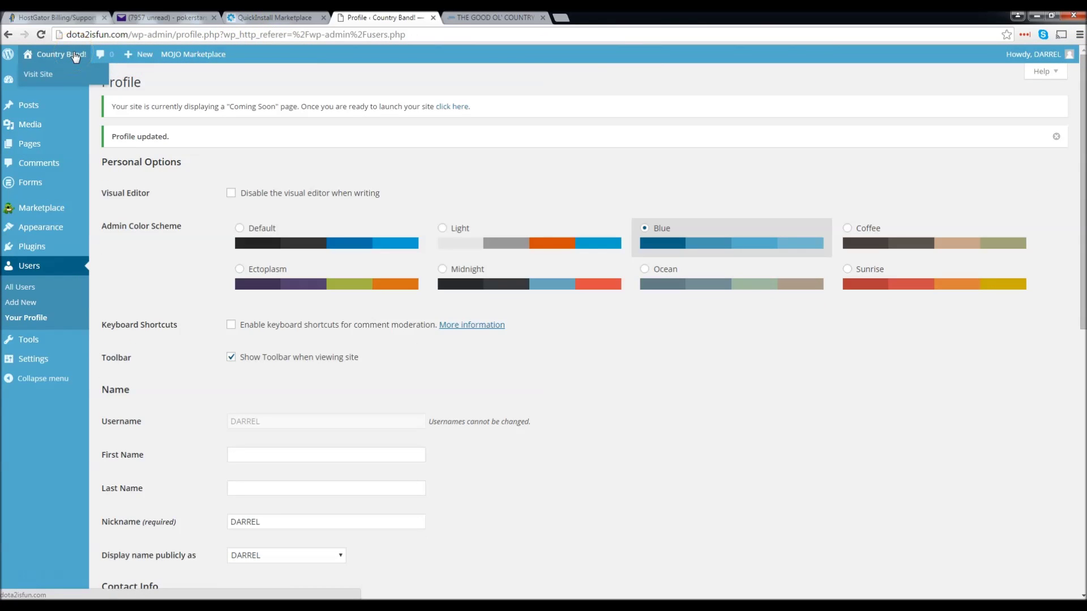
mouse_move(68, 92)
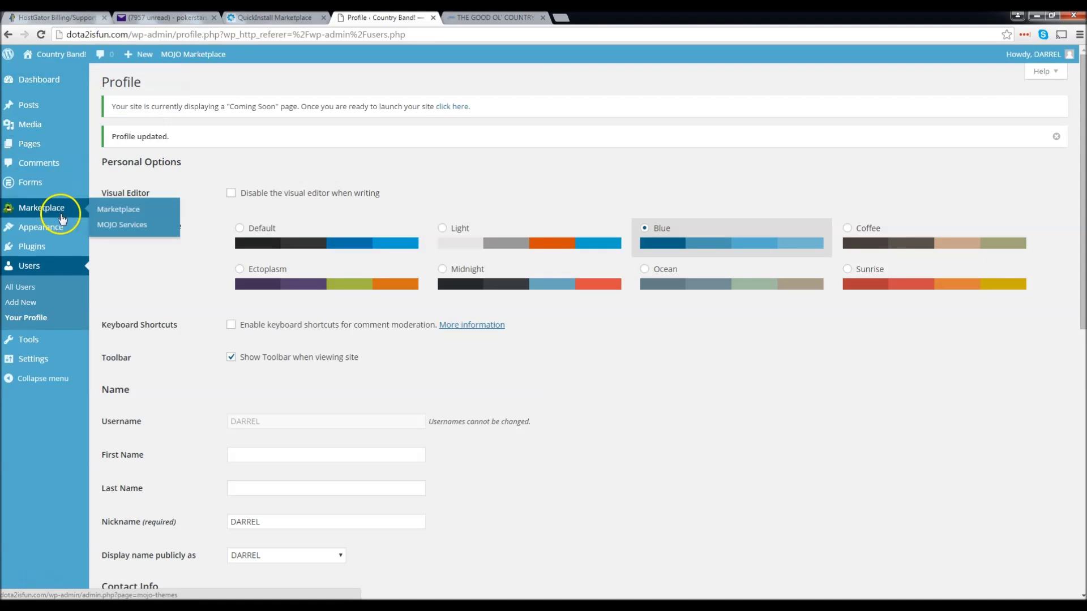
mouse_move(53, 227)
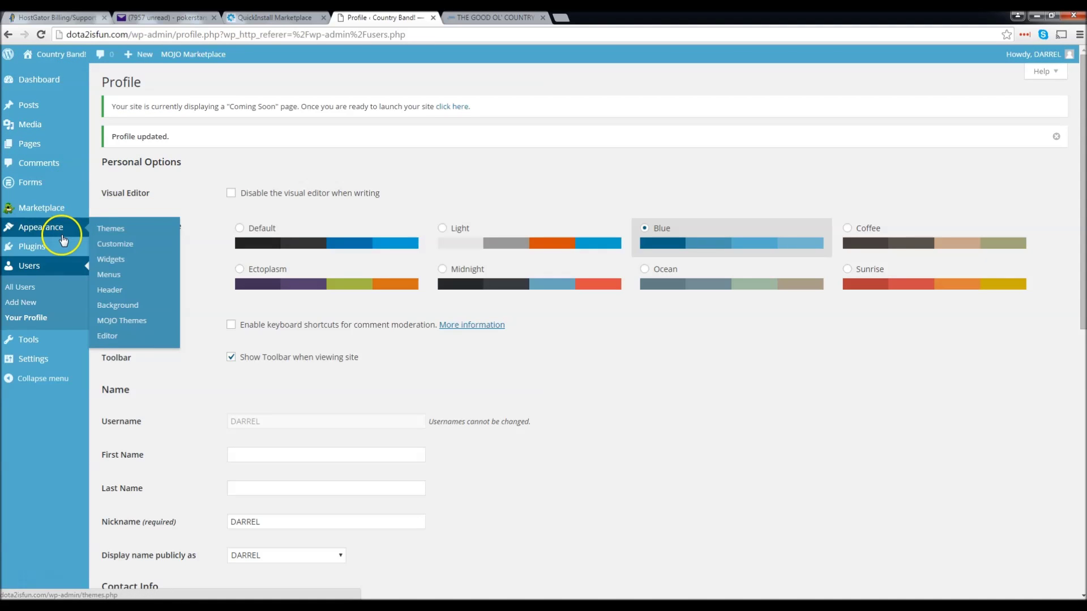
Step: In Add Themes, browse Popular themes and search the catalogue for 'harmonic'
click(113, 227)
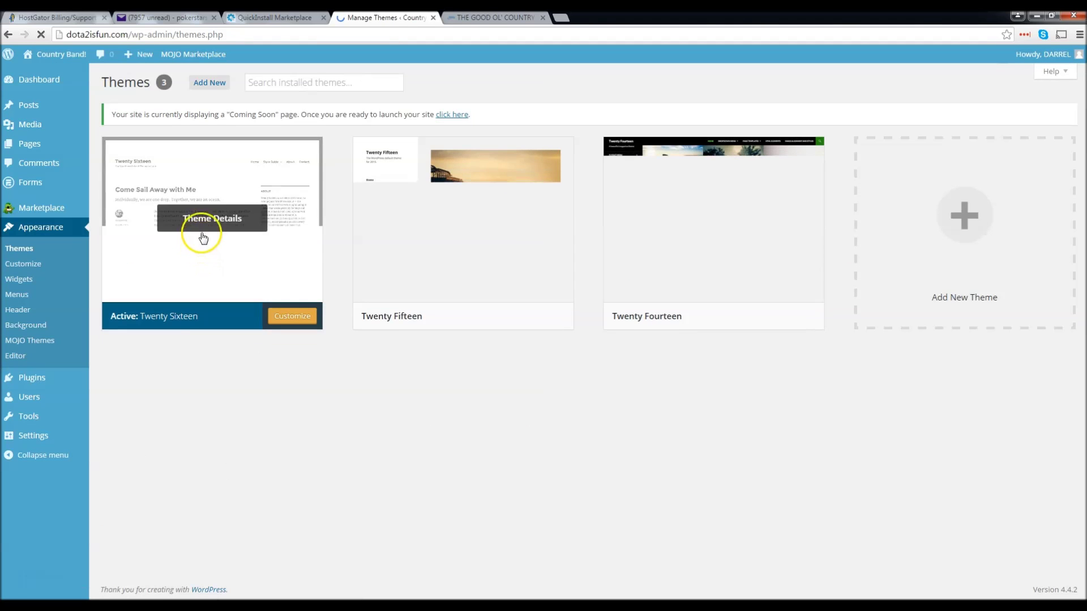
click(215, 84)
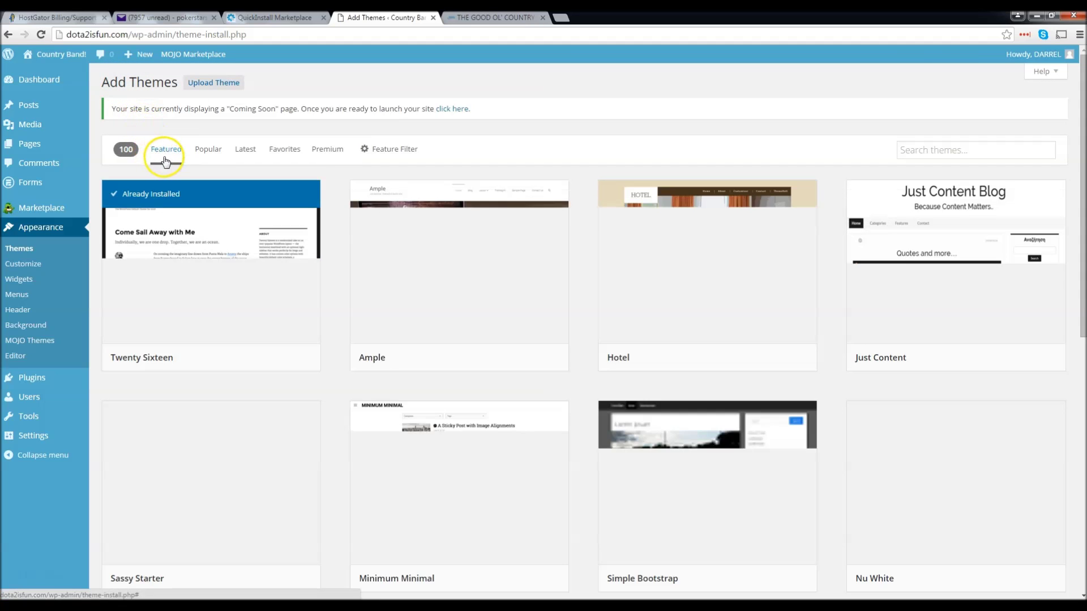
click(218, 157)
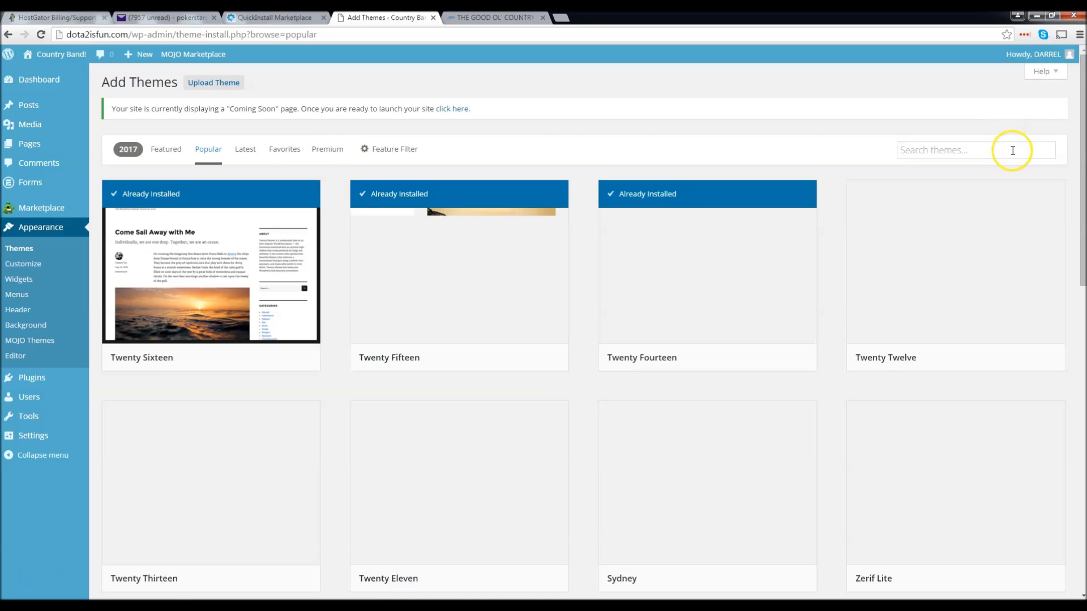
mouse_move(1082, 95)
mouse_down()
mouse_move(1083, 243)
mouse_move(1083, 82)
mouse_up()
click(1000, 150)
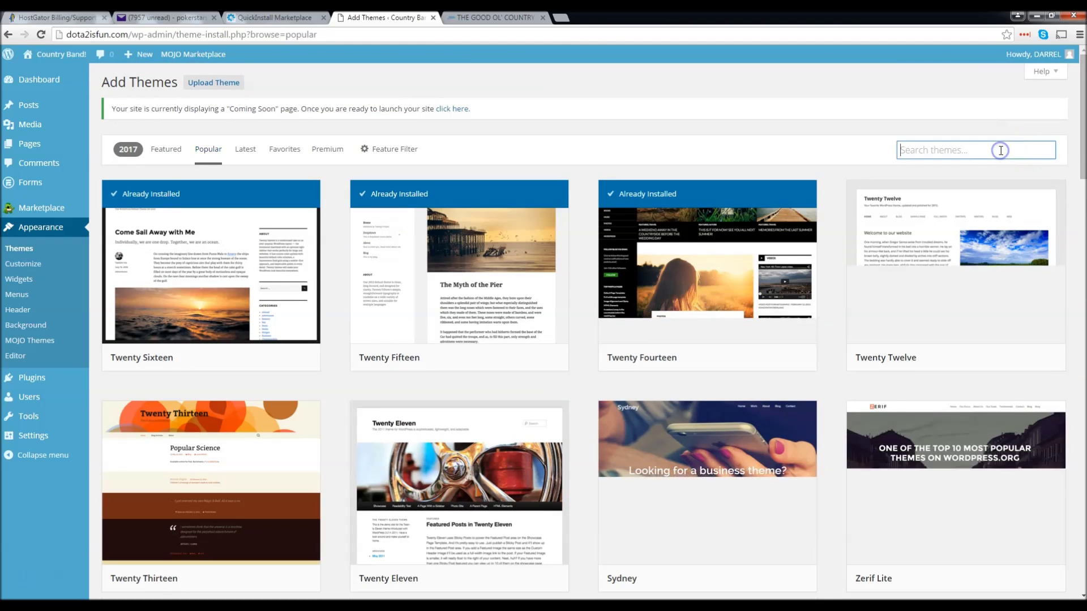
text(harmonic)
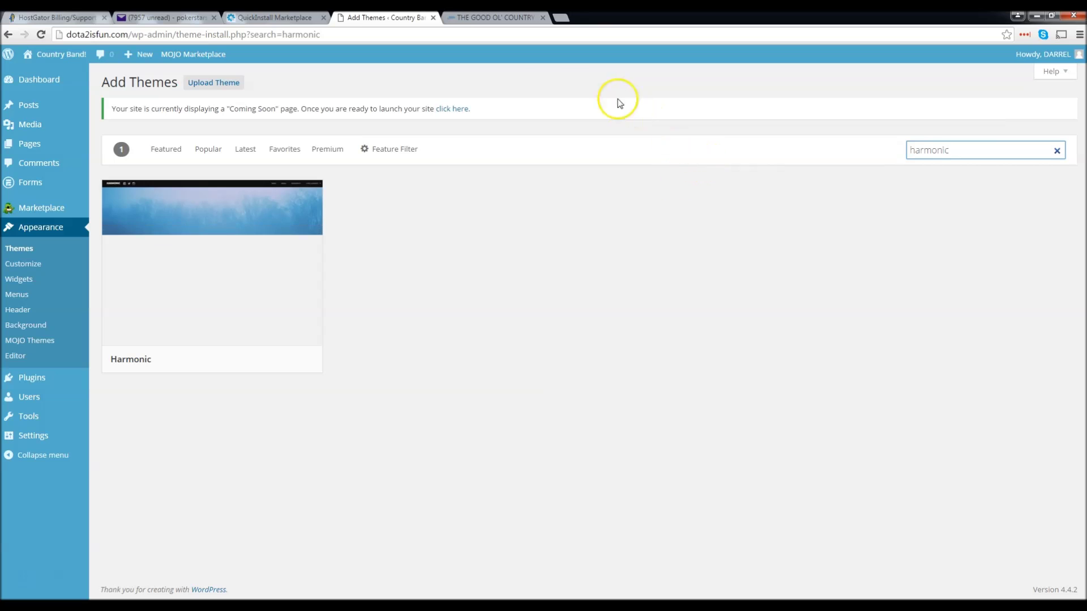
mouse_move(215, 353)
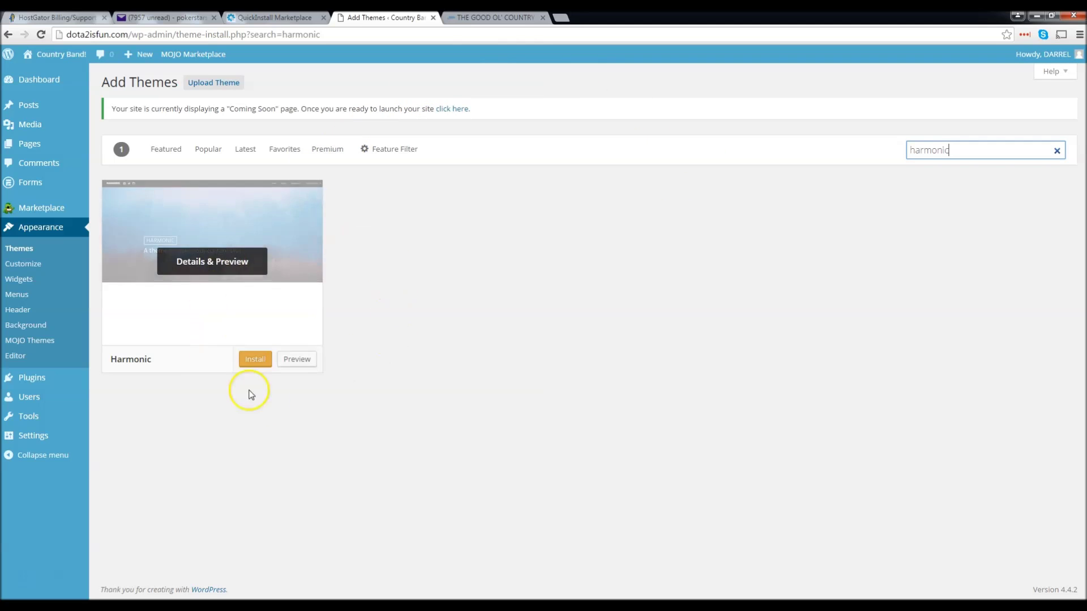
Step: Preview Harmonic, highlighting its star rating and band-related description, then install it
click(308, 366)
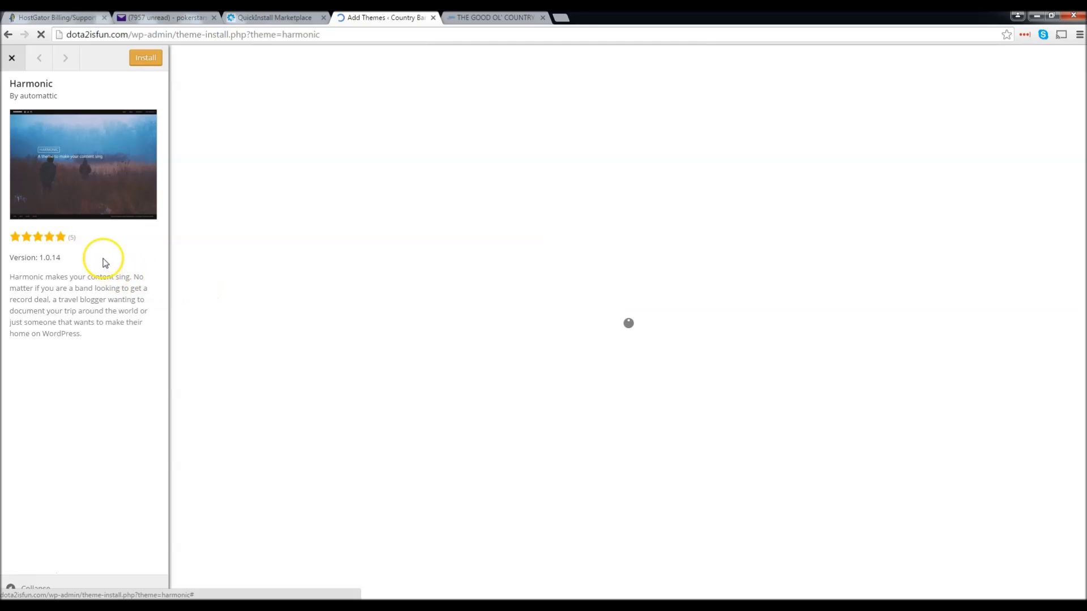
drag(79, 238, 7, 235)
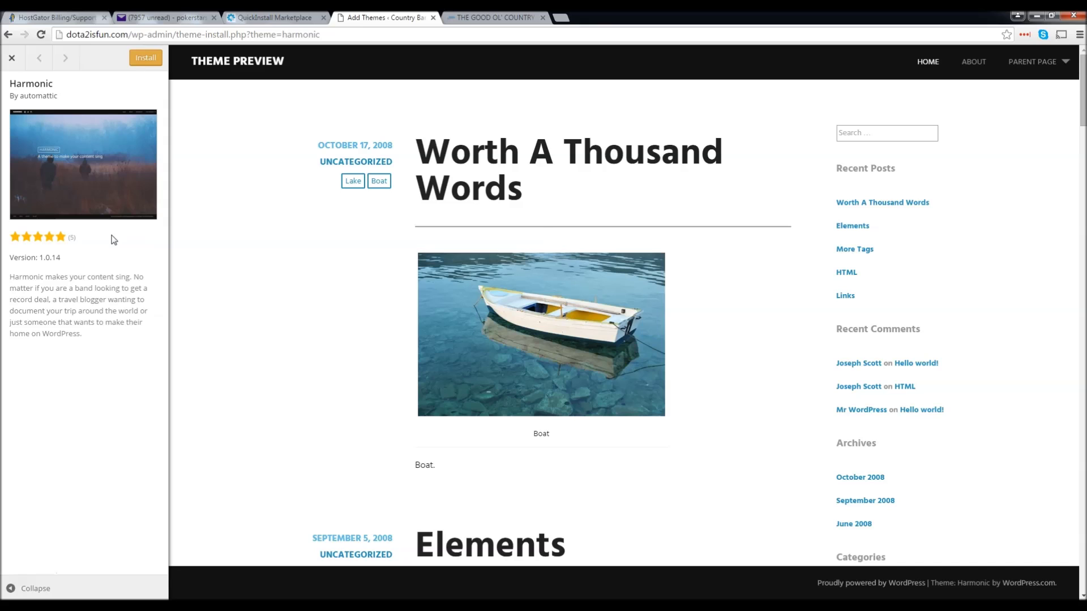
drag(63, 275, 94, 308)
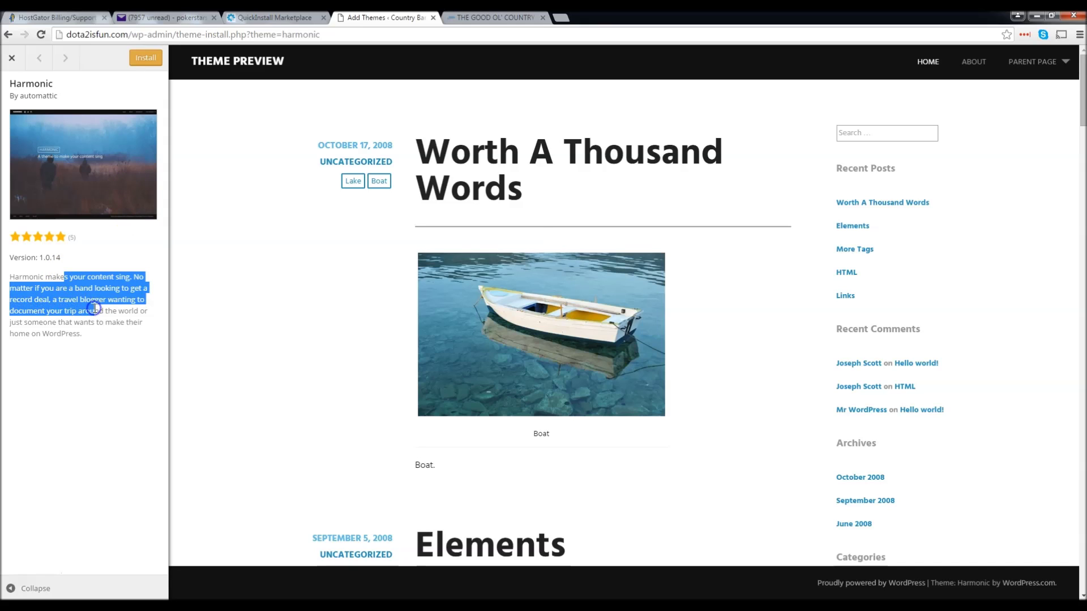
click(132, 340)
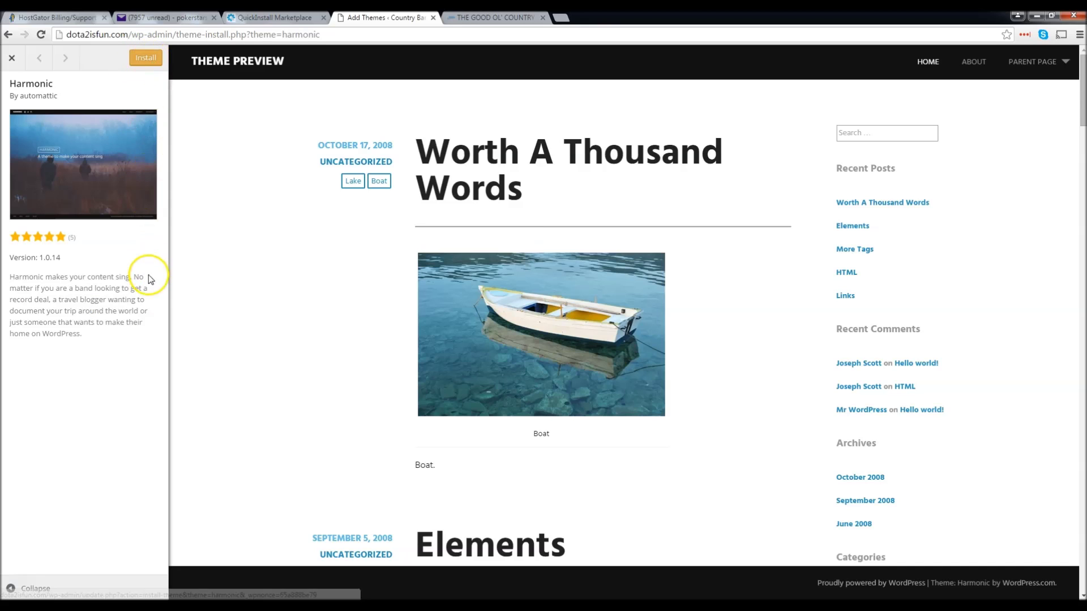
click(151, 59)
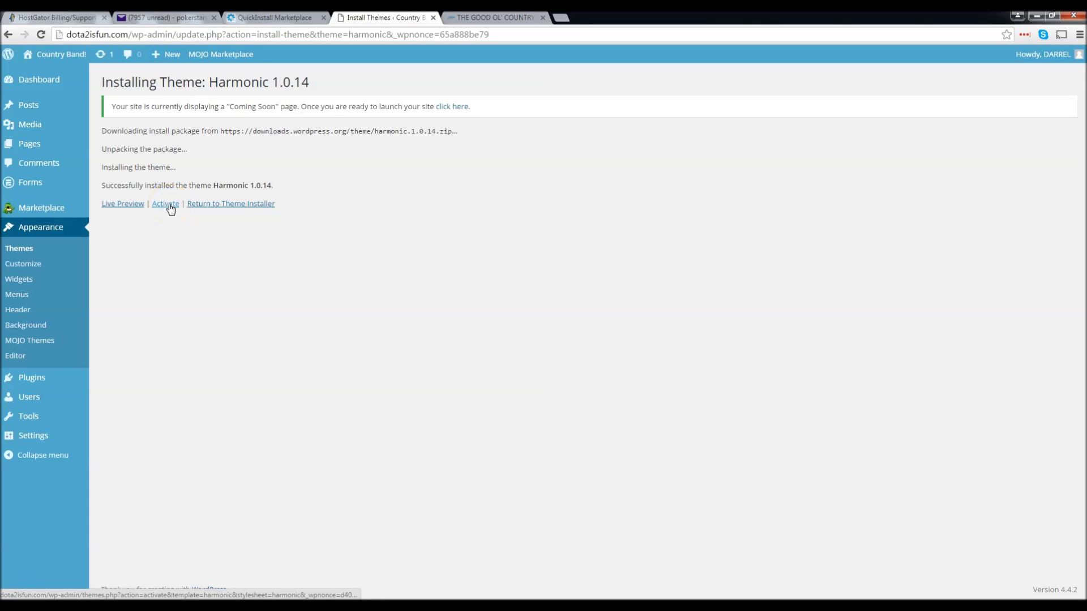
Step: Activate Harmonic, highlight its Jetpack requirement notice, and install the Jetpack plugin
click(168, 204)
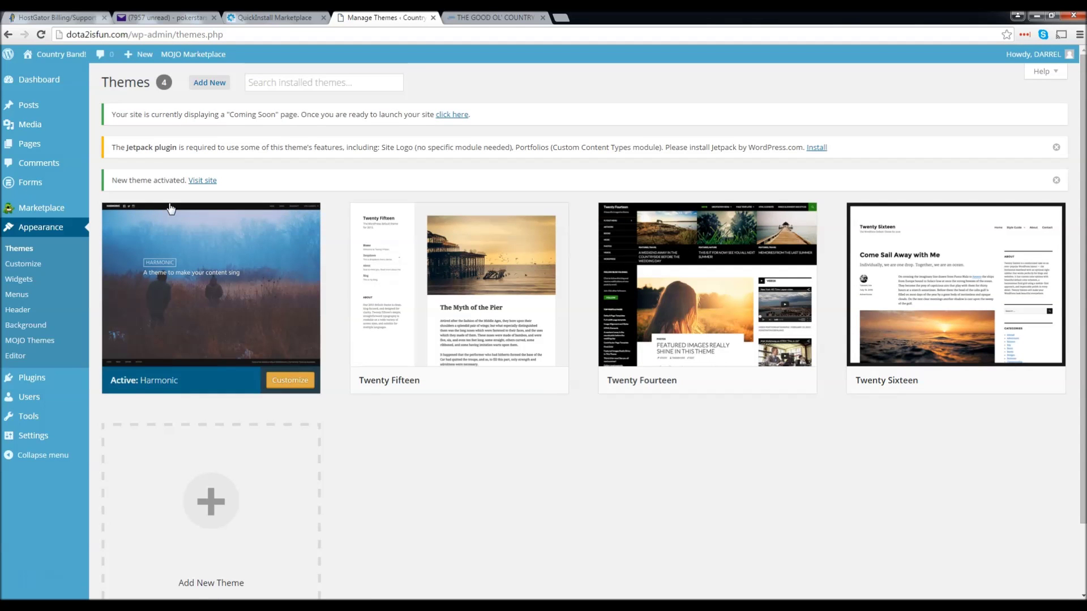
click(158, 152)
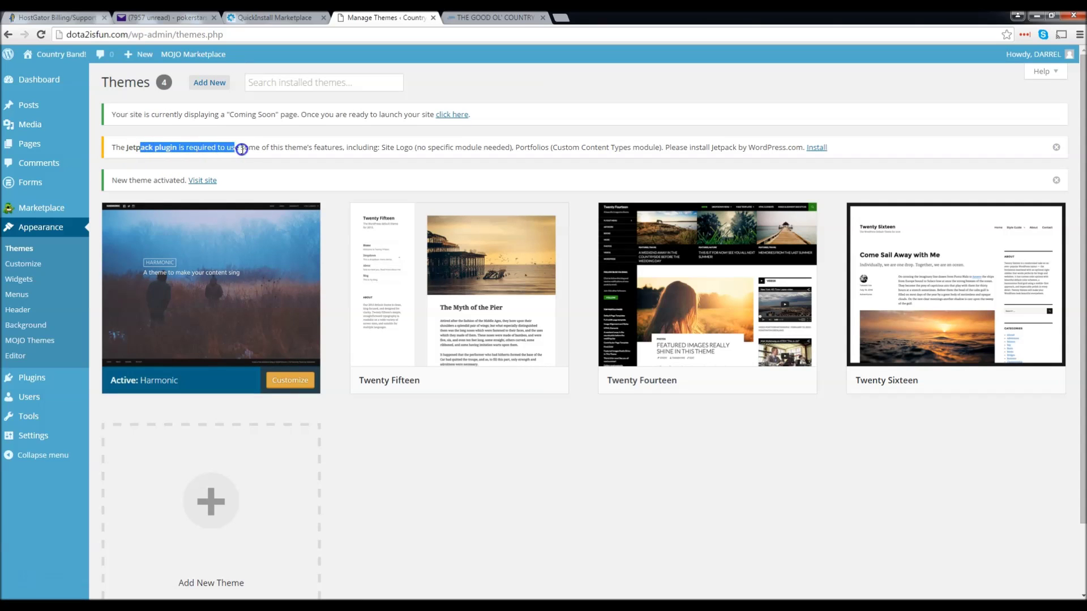
drag(326, 150, 452, 150)
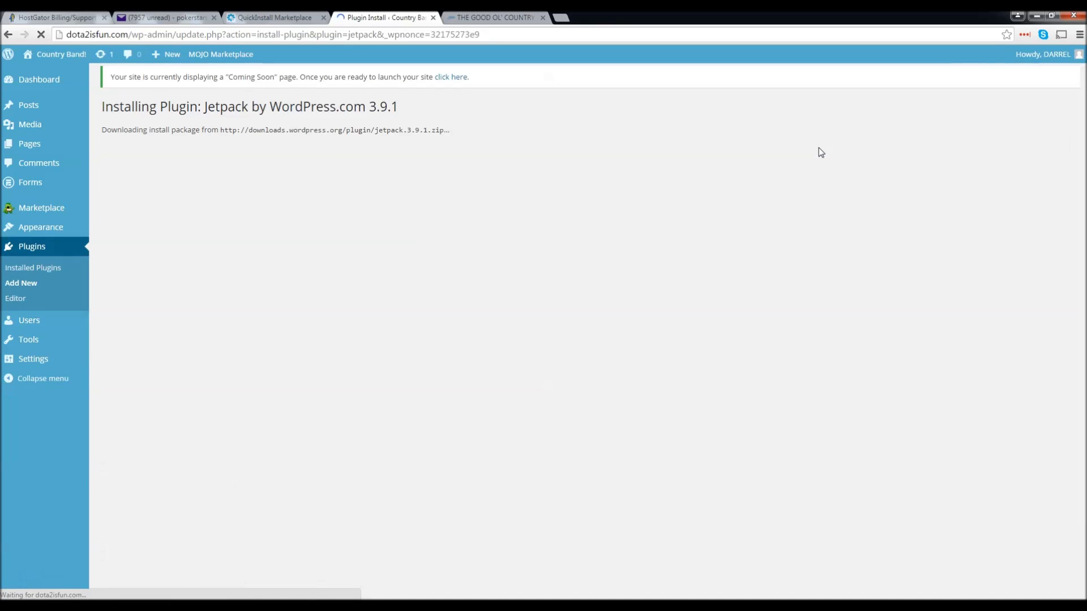
click(821, 152)
click(672, 147)
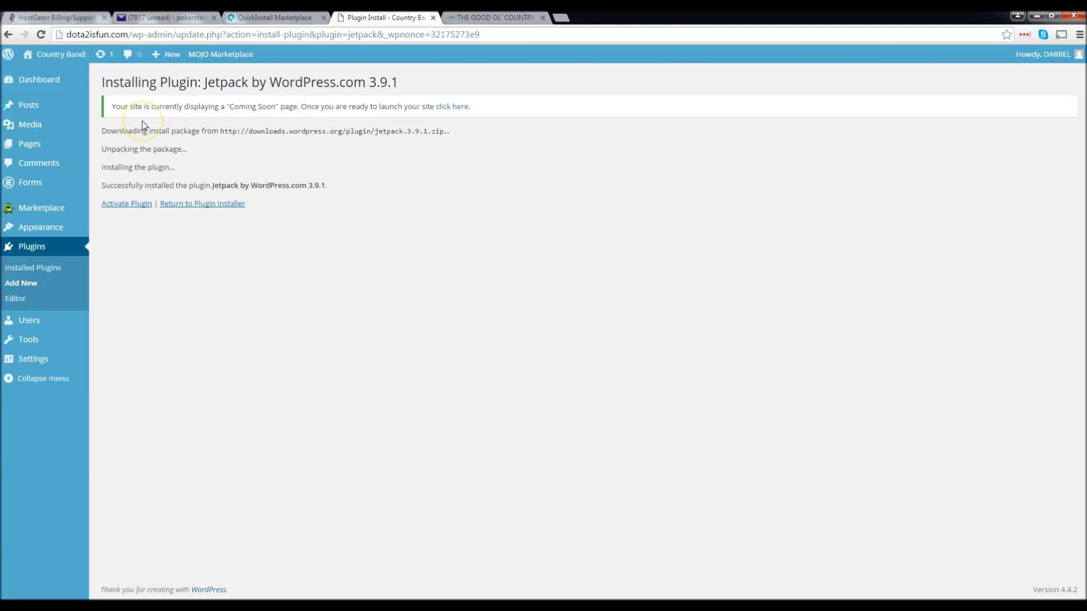
Step: Activate the Jetpack plugin and view the live site in the Harmonic theme
click(140, 208)
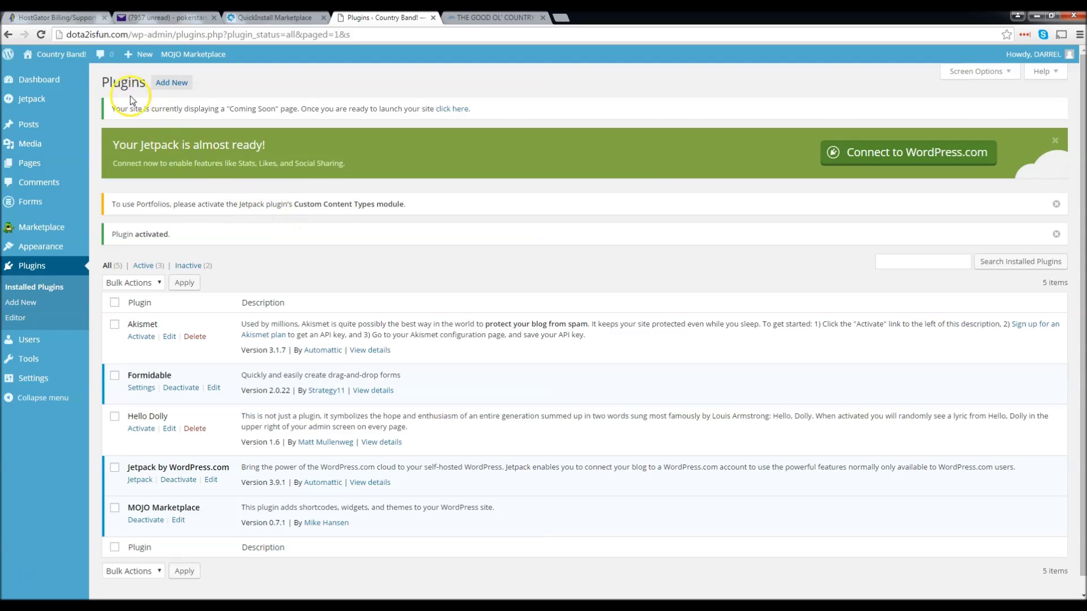
click(58, 77)
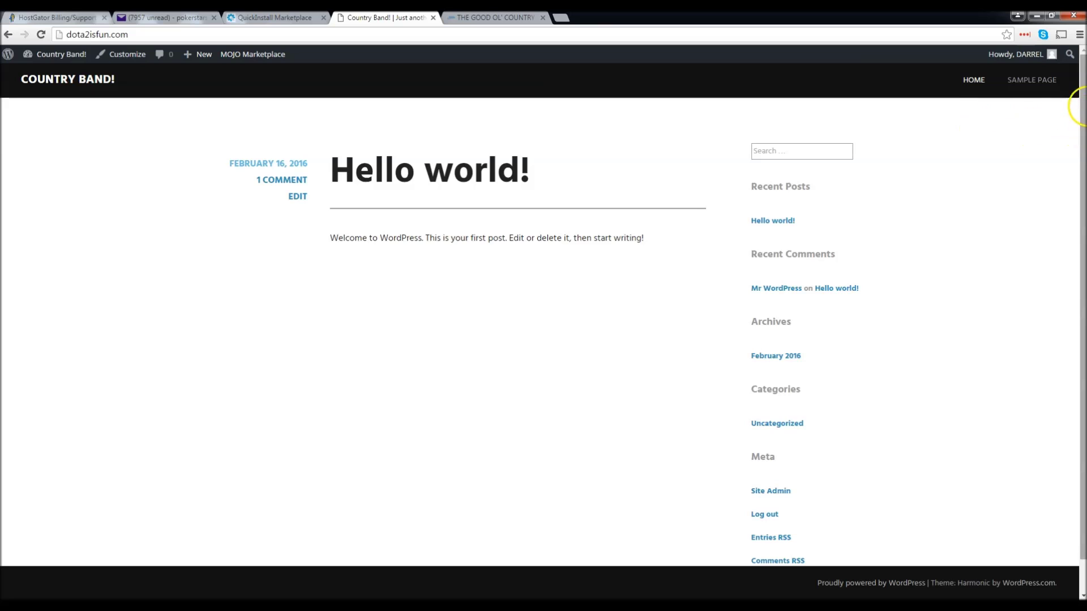
drag(1080, 97, 1081, 168)
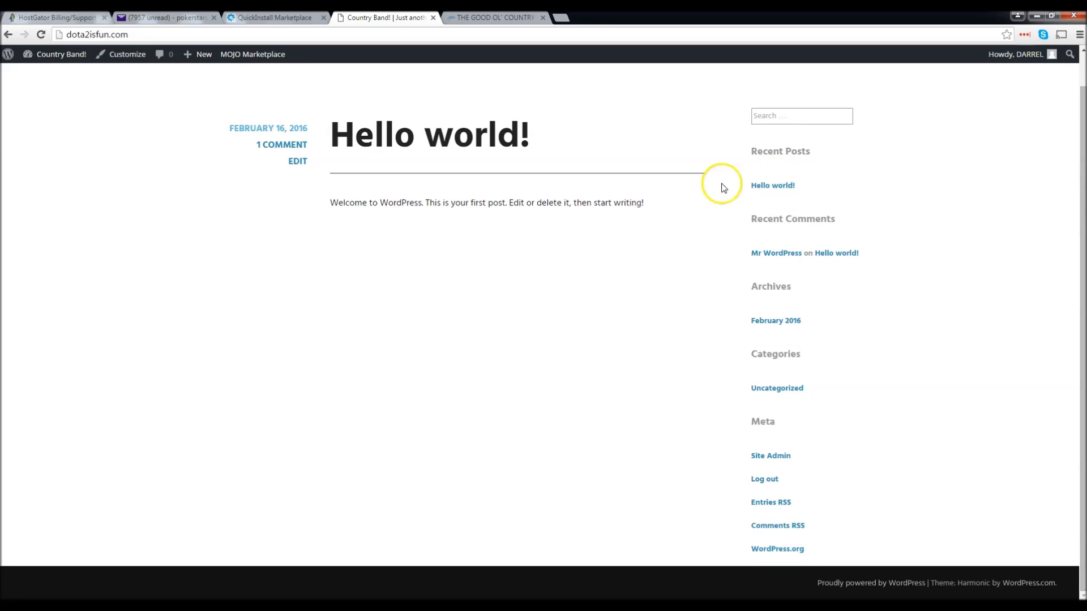
scroll(384, 299, up, 1)
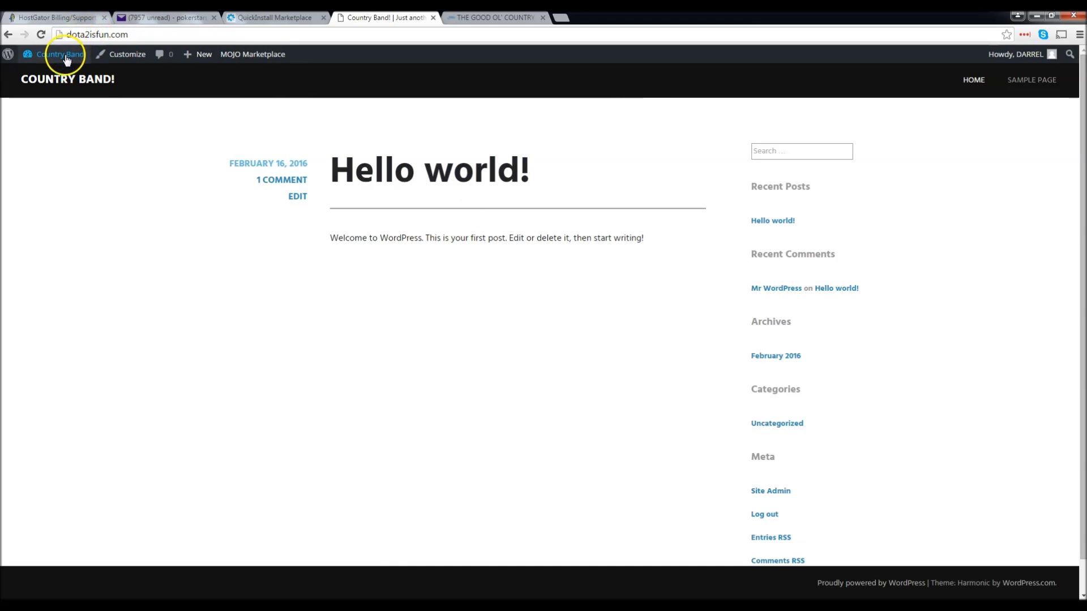
Step: Retitle Sample Page to HOME and delete all of its body text
mouse_move(63, 54)
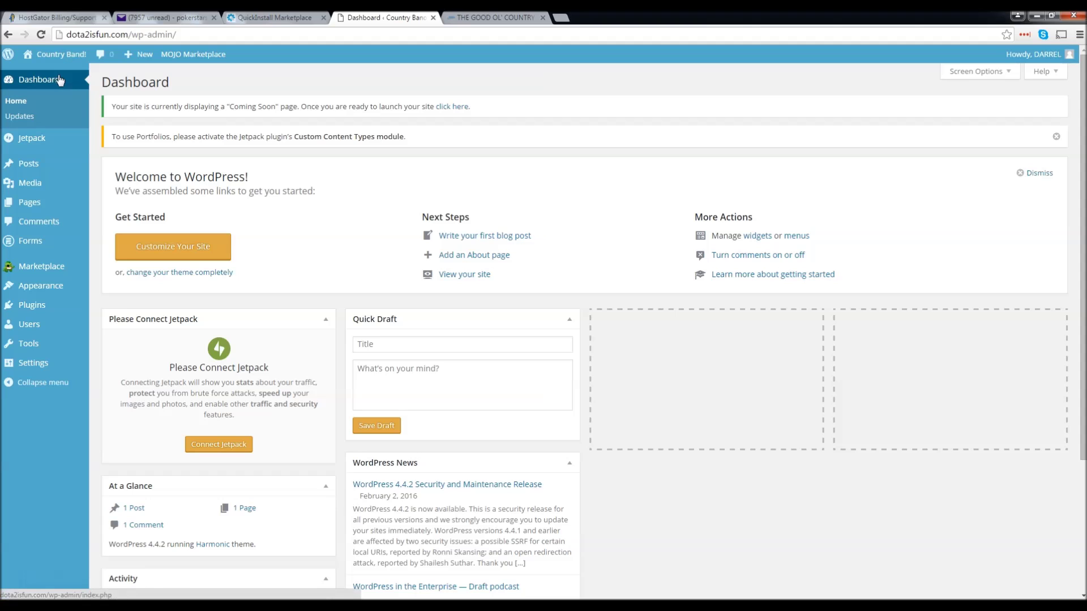
click(34, 205)
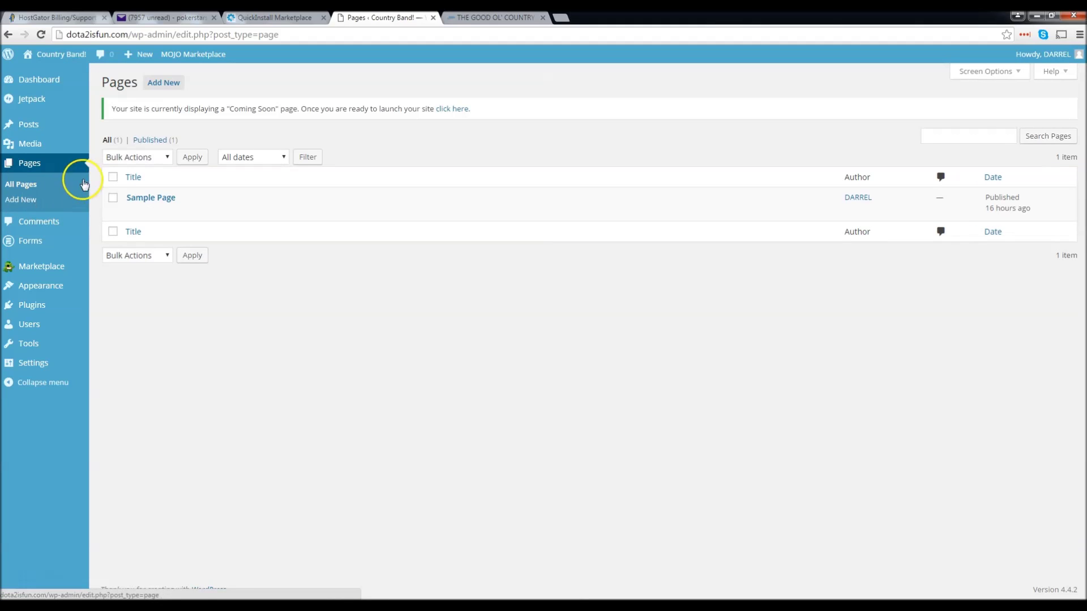
click(151, 197)
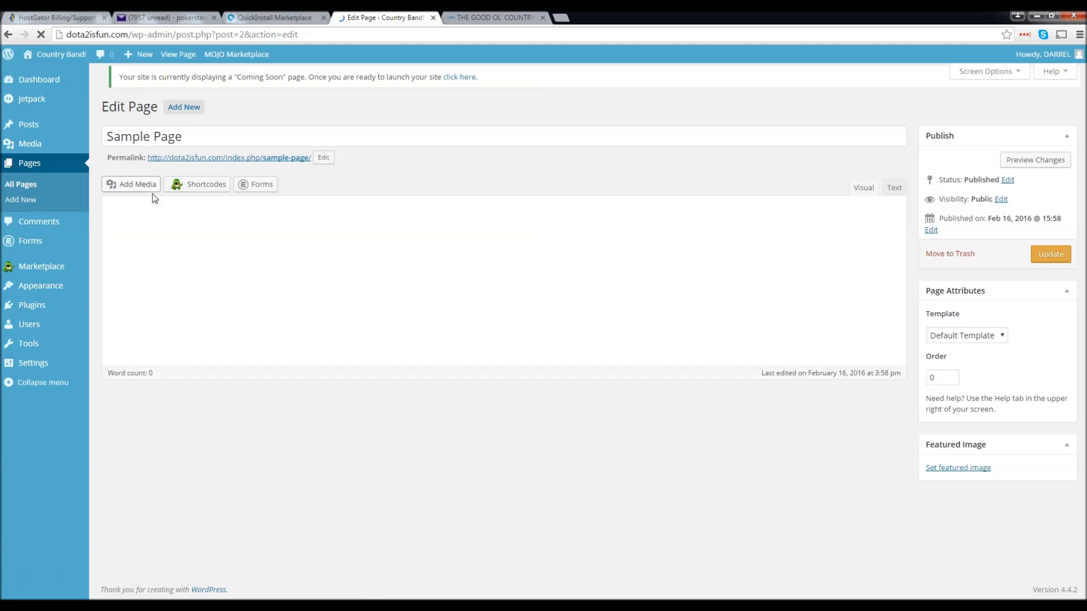
click(187, 139)
triple_click(188, 139)
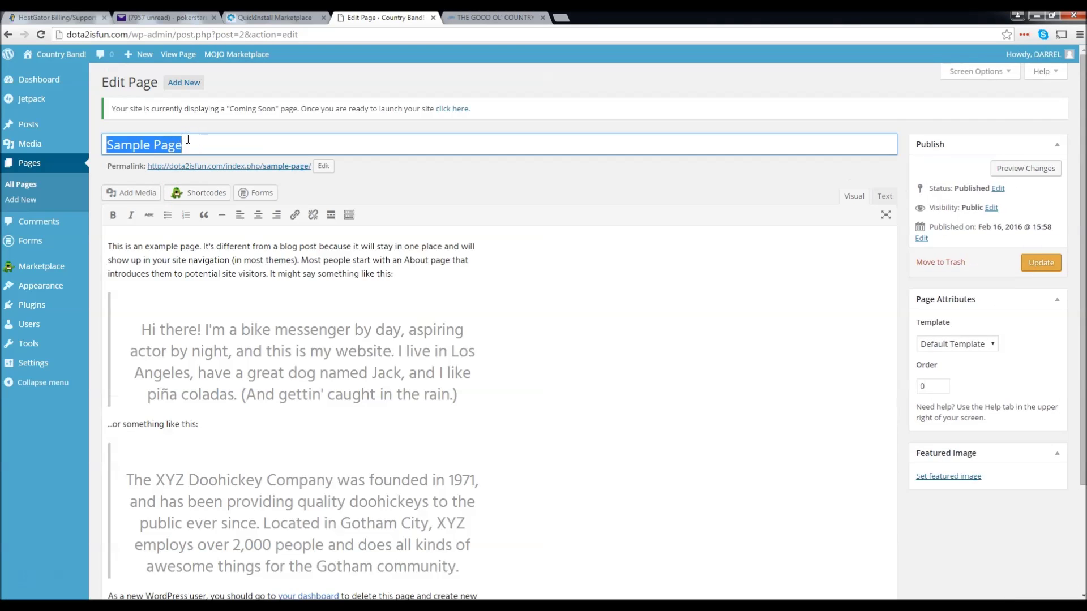
text(HOME)
key(Tab)
scroll(769, 436, down, 3)
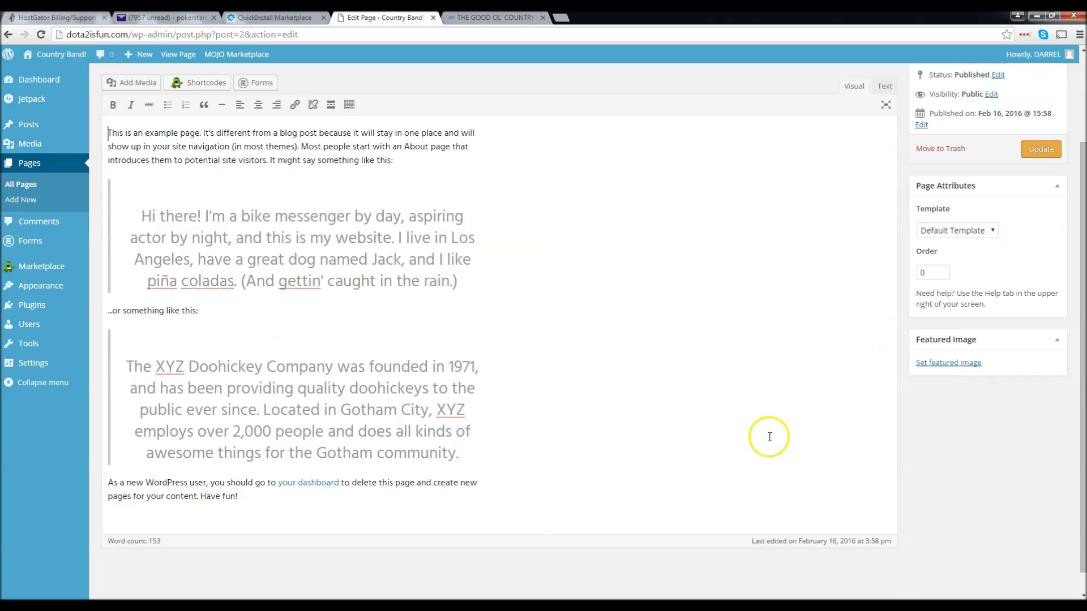
drag(489, 467, 7, 79)
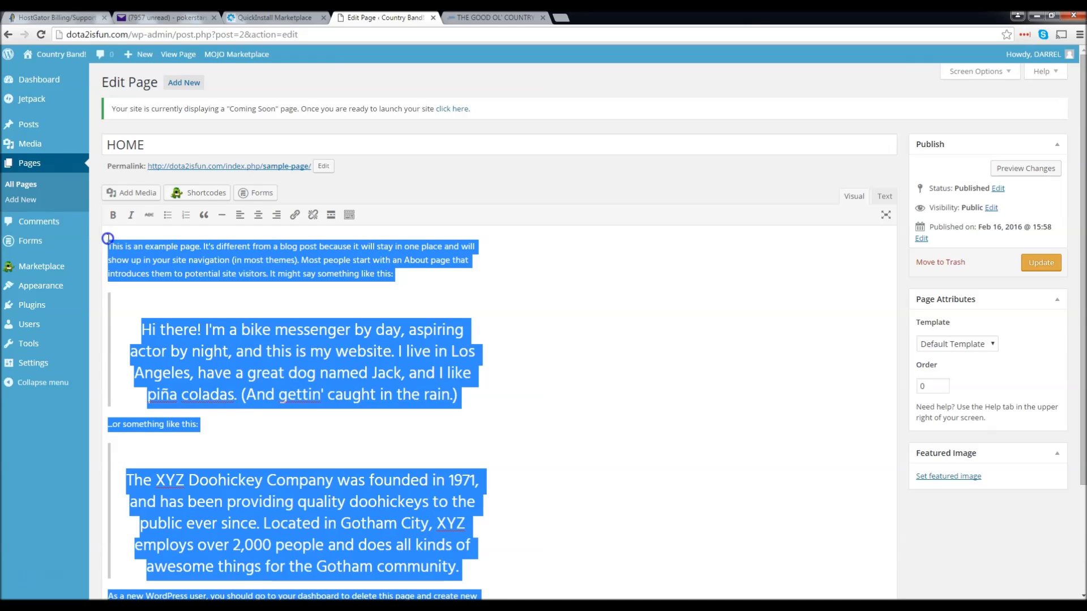
key(BackSpace)
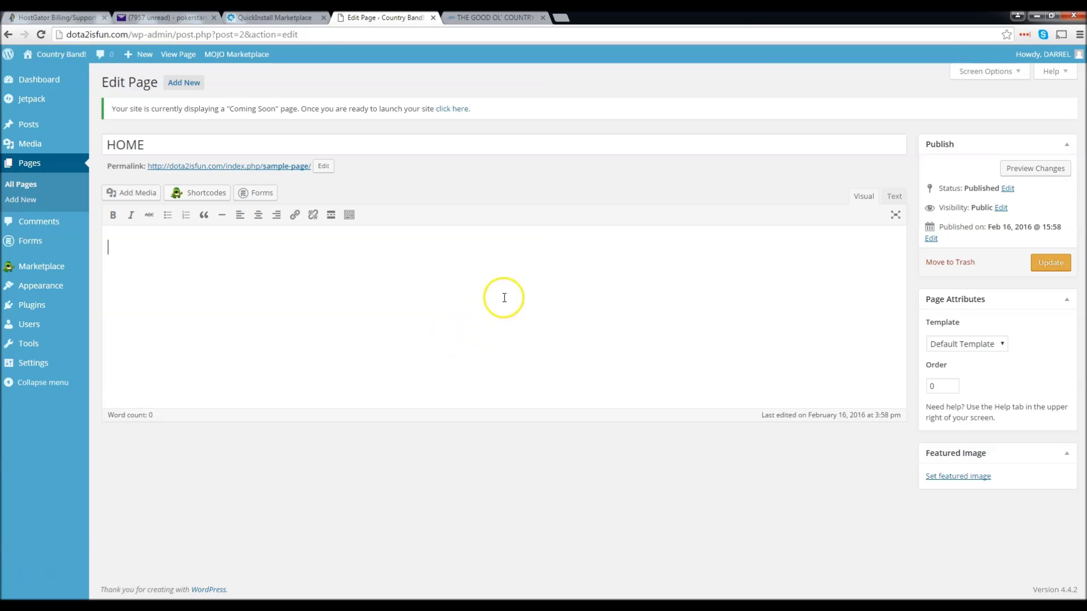
Step: Choose the Front Page template for the HOME page
click(972, 346)
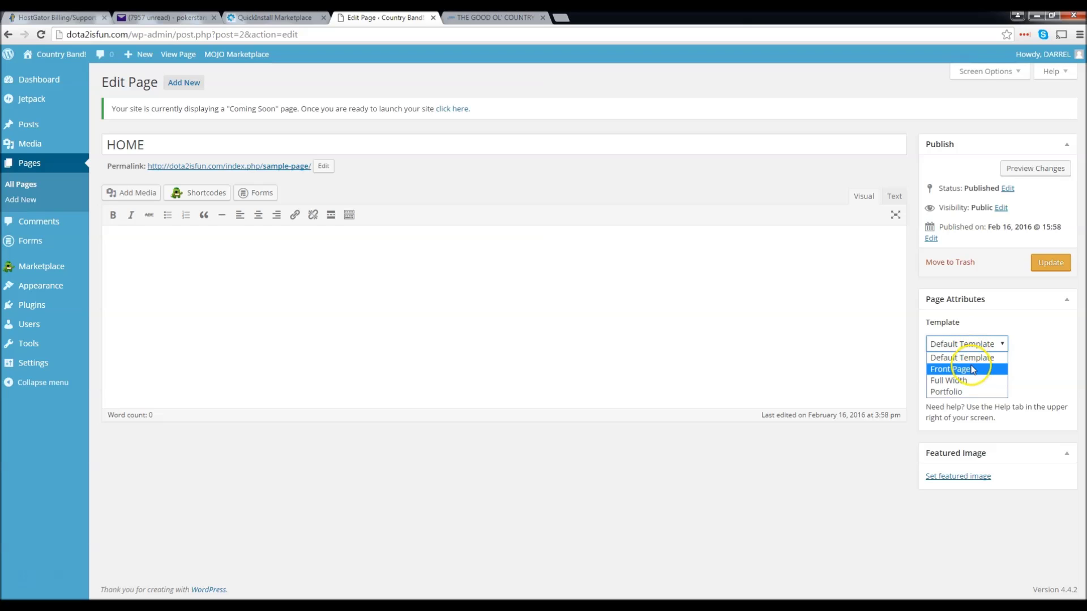
click(972, 369)
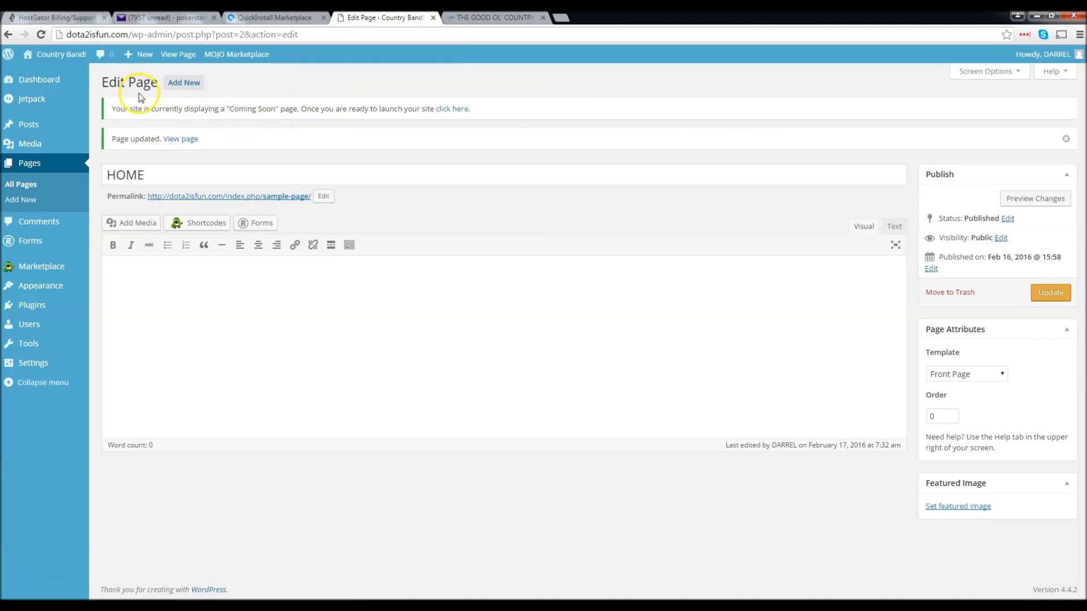
mouse_move(80, 54)
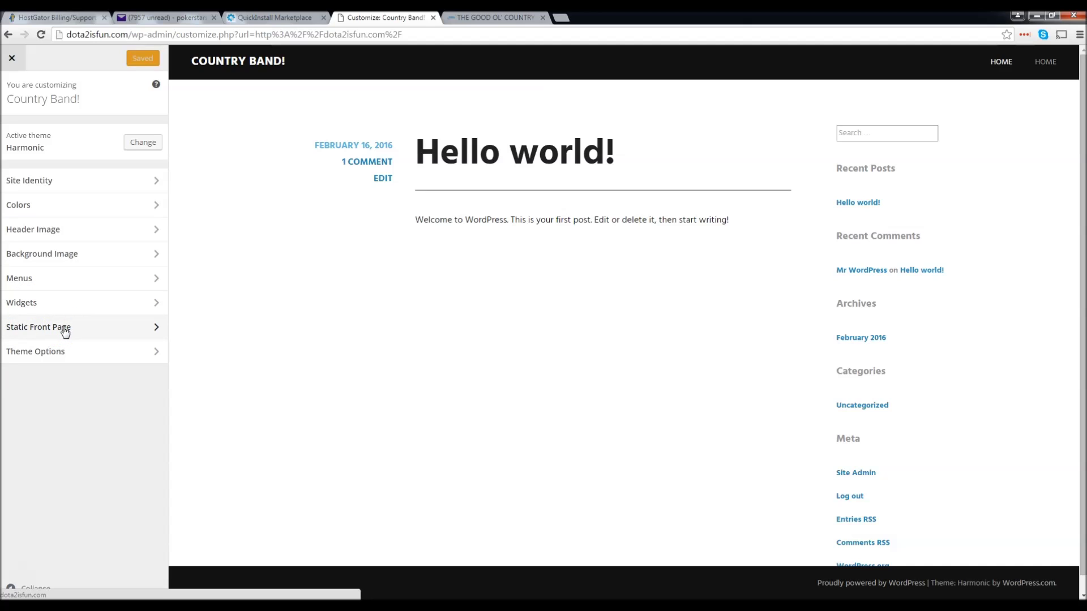
Step: In the Customizer, set a static front page of HOME and Save & Publish
click(64, 330)
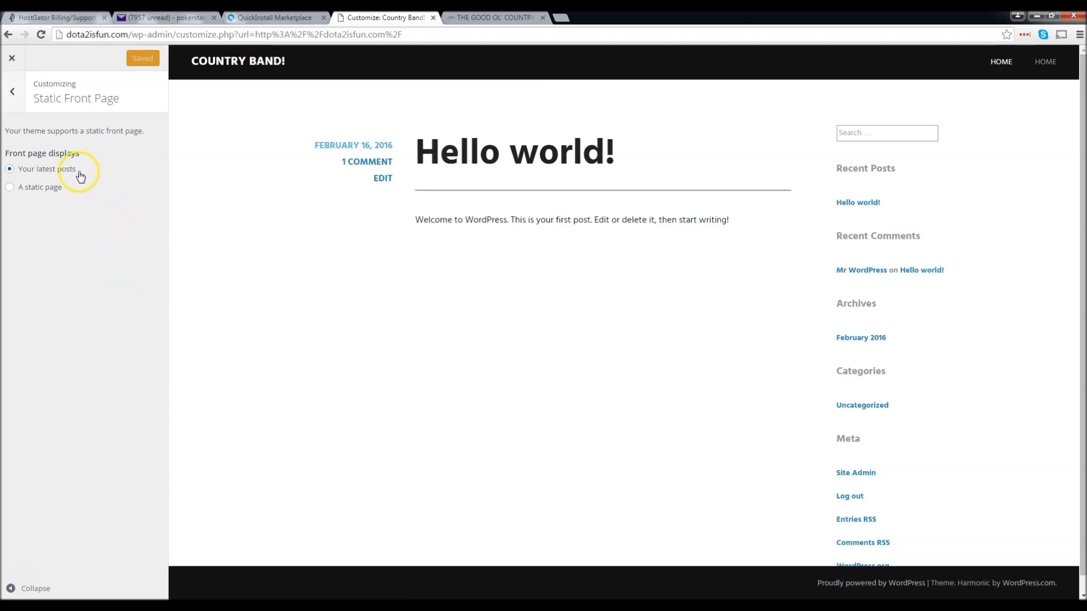
click(10, 188)
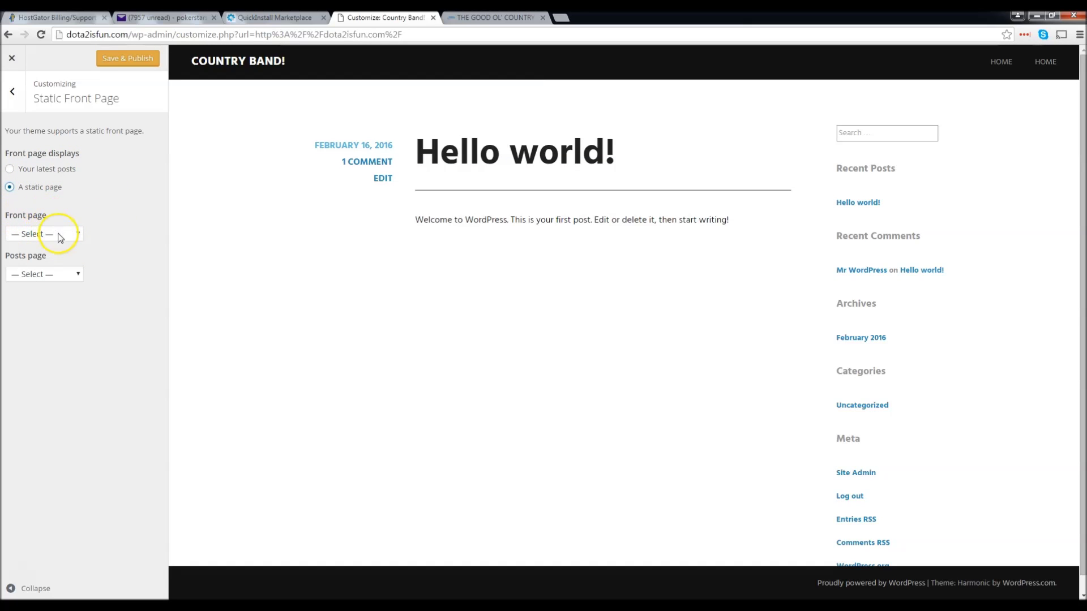
click(76, 236)
click(76, 260)
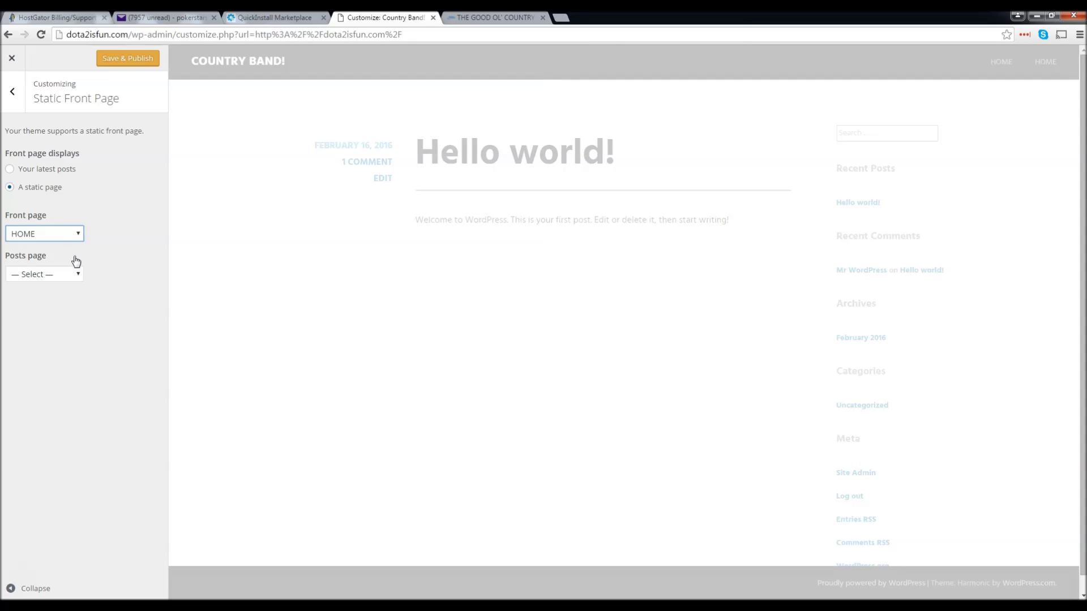
click(132, 59)
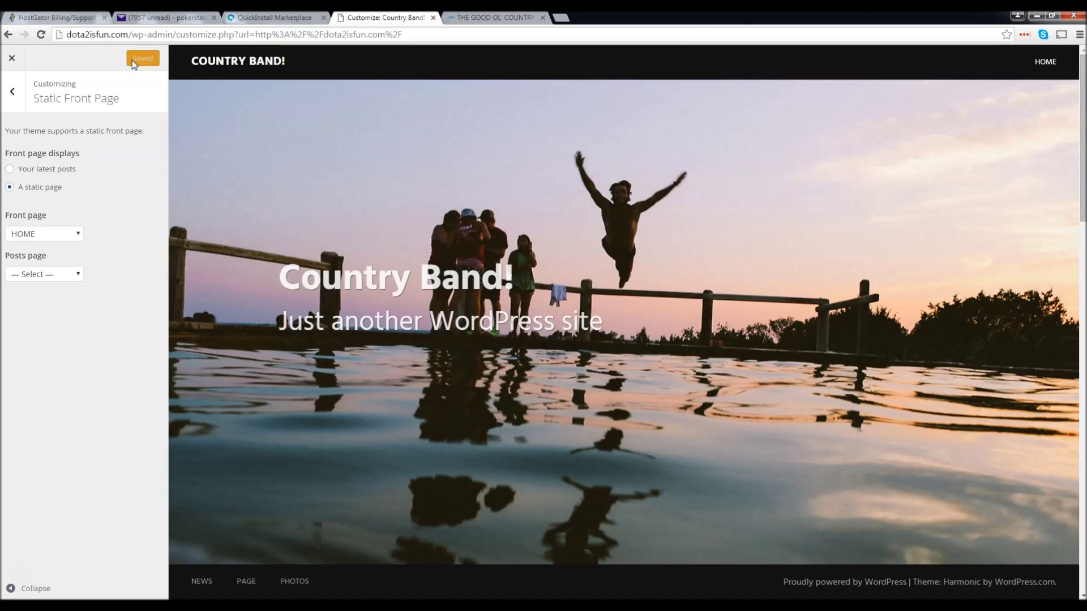
click(233, 328)
Step: Exit the Customizer to the live Country Band site, then reopen the Customizer from the admin bar
mouse_move(1083, 65)
mouse_down()
mouse_move(1082, 443)
mouse_move(1082, 56)
mouse_up()
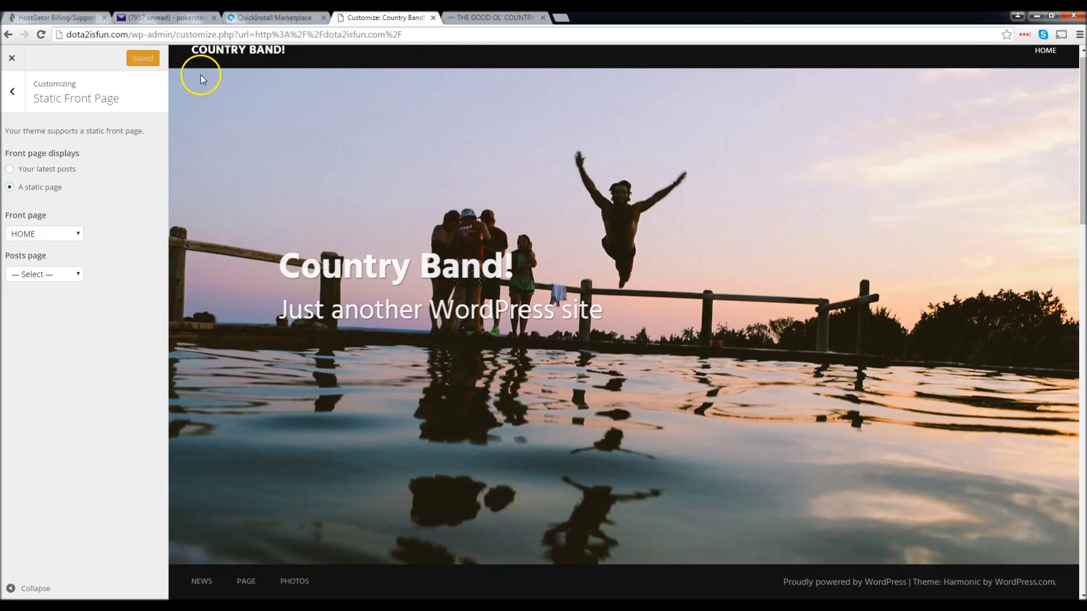
click(11, 58)
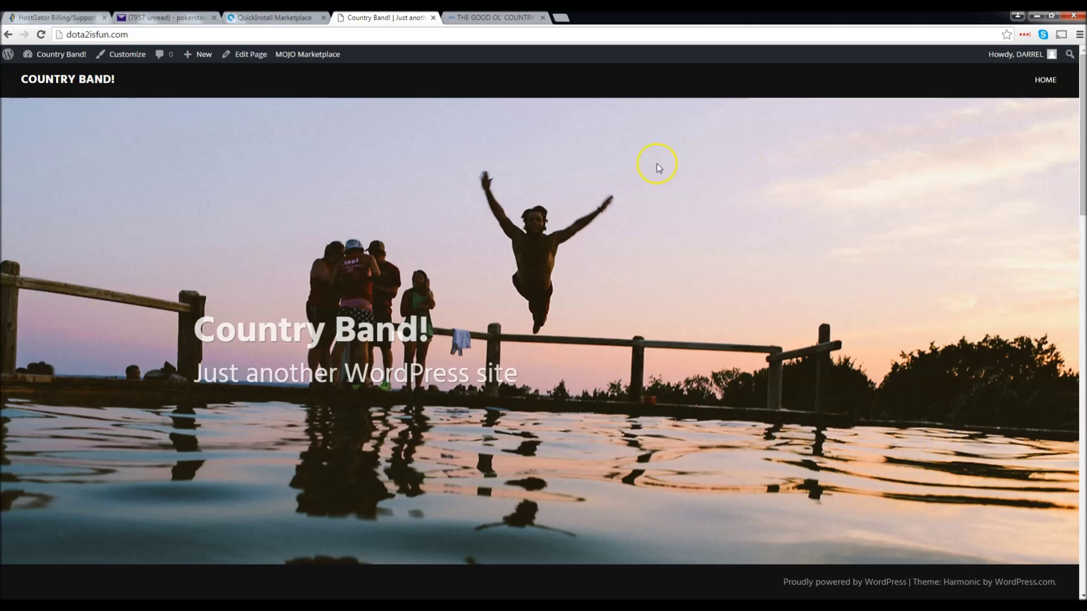
click(126, 55)
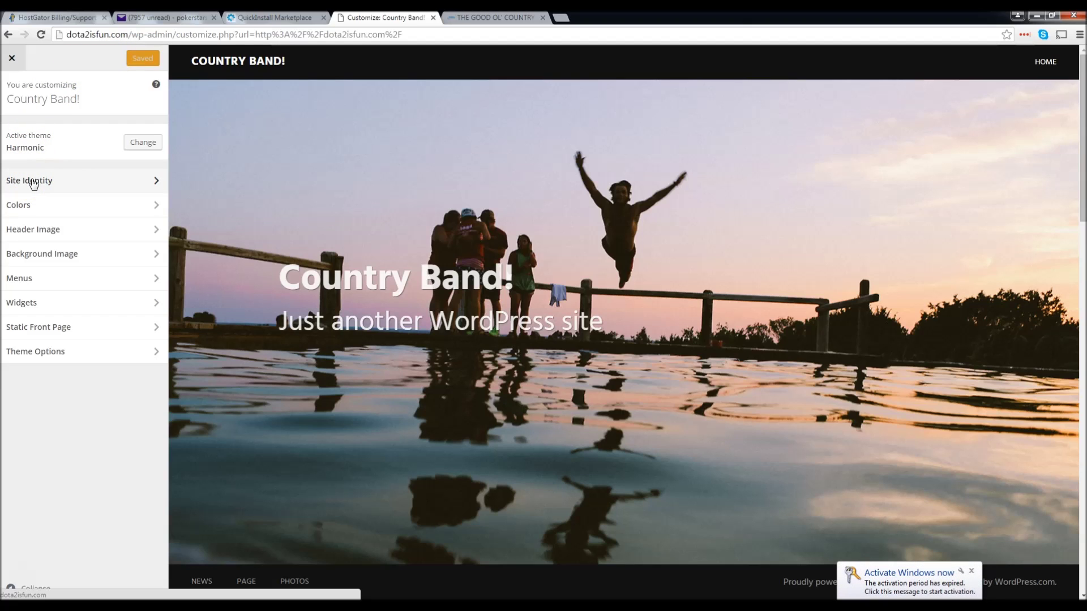
Step: Set the site title to 'The Best Country Band Ever!' and the tagline to 'We are rated number one on the charts!'
click(971, 572)
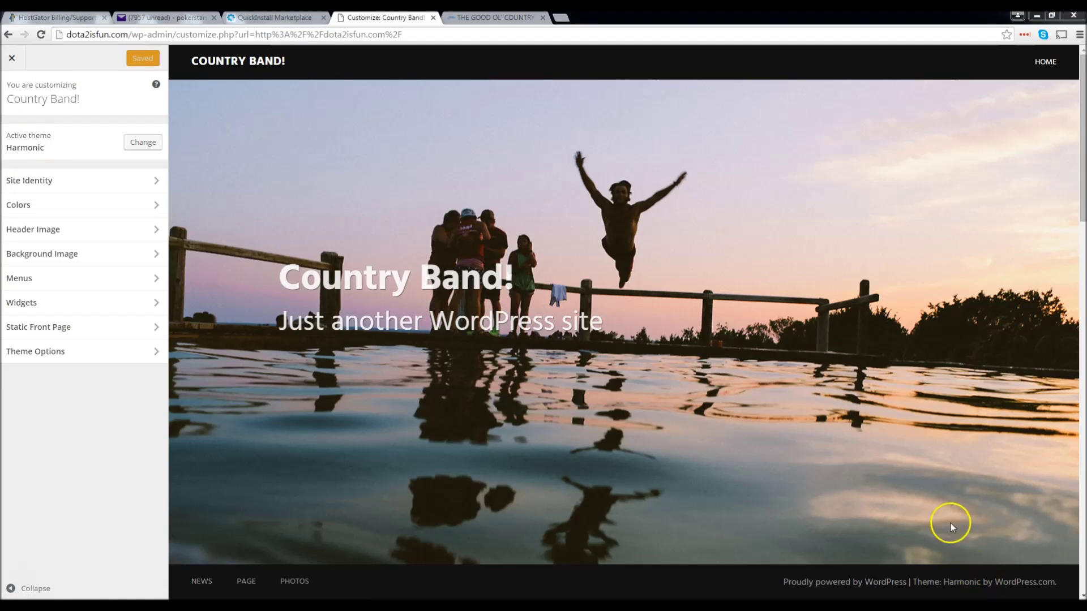
click(22, 179)
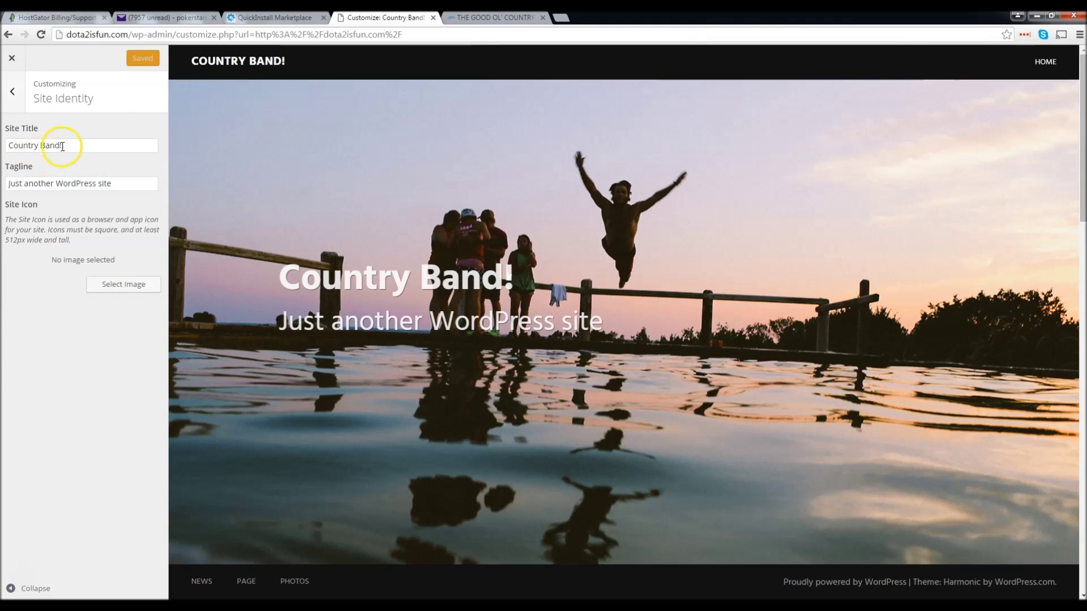
click(102, 145)
key(ctrl+a)
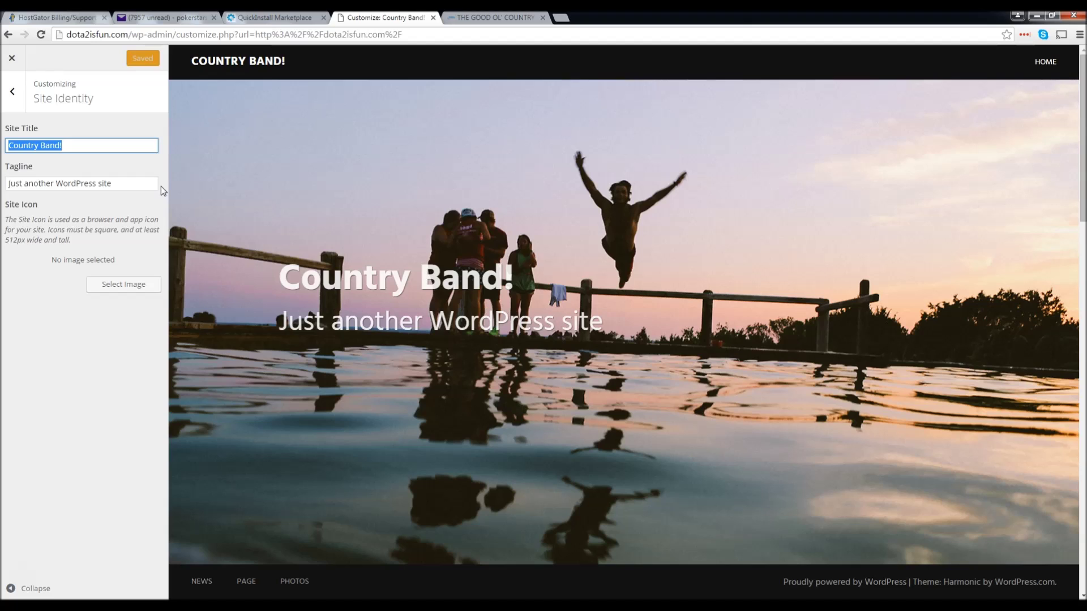
text(t)
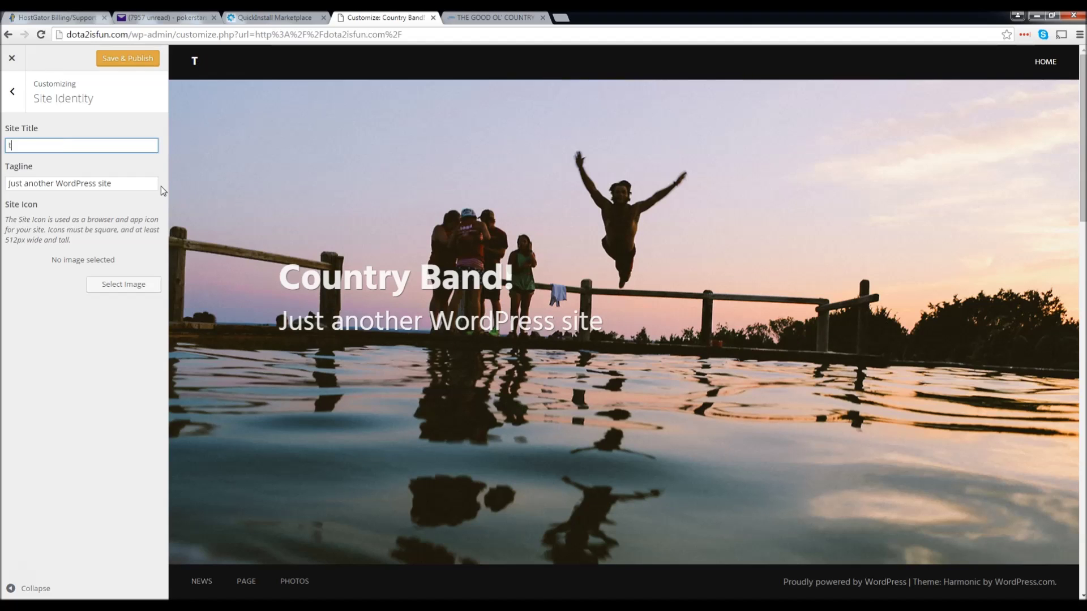
text(HE)
key(BackSpace)
key(BackSpace)
key(BackSpace)
text(T)
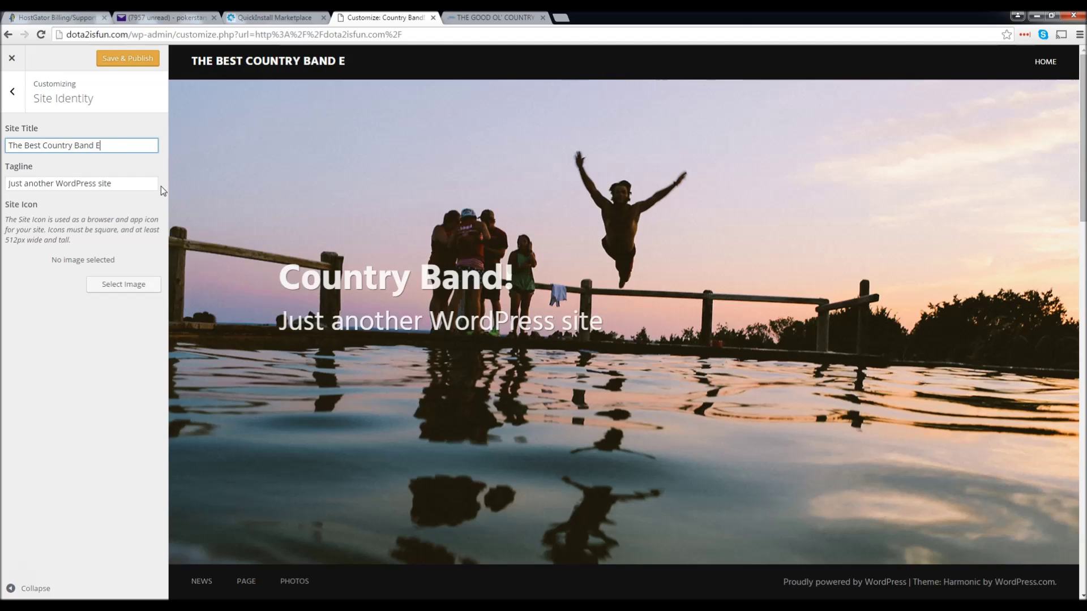
key(Tab)
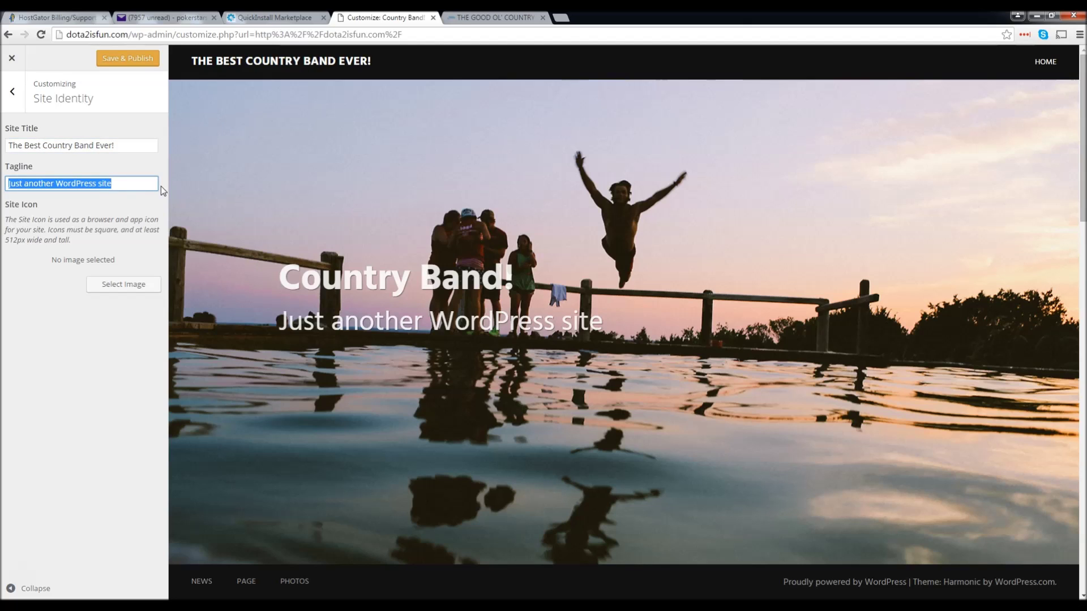
text(We are rated number one on)
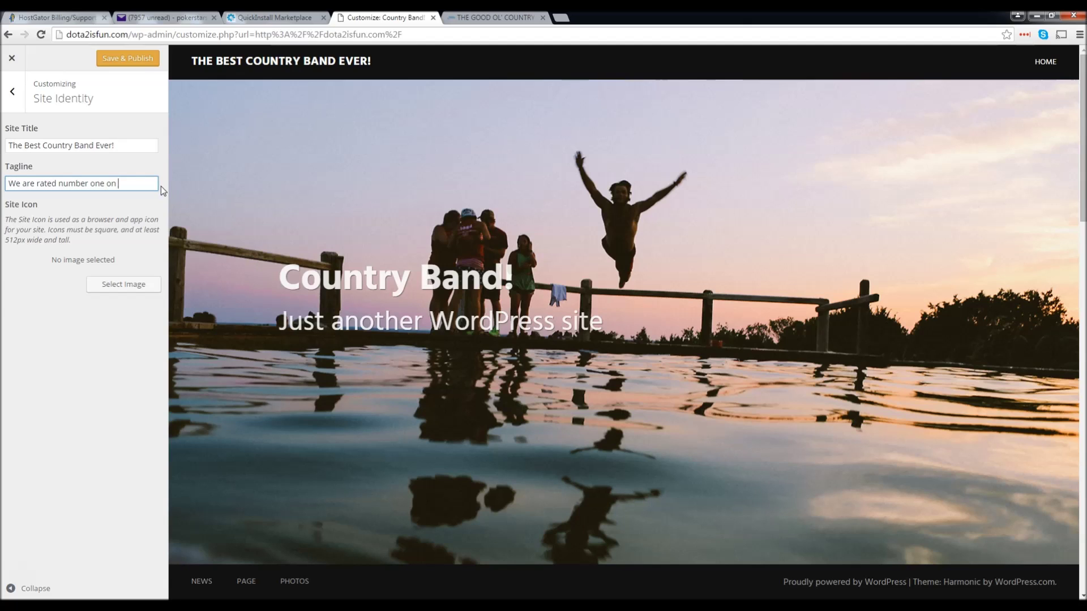
text( the charts!)
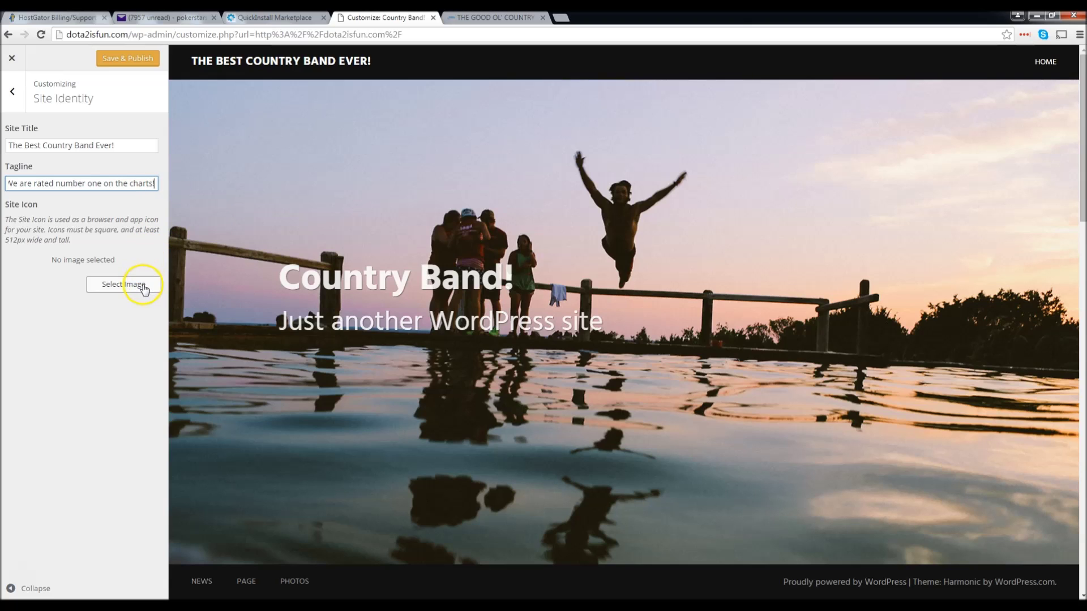
Step: Upload dw_logo_large to the media library and select it as the site icon
click(123, 284)
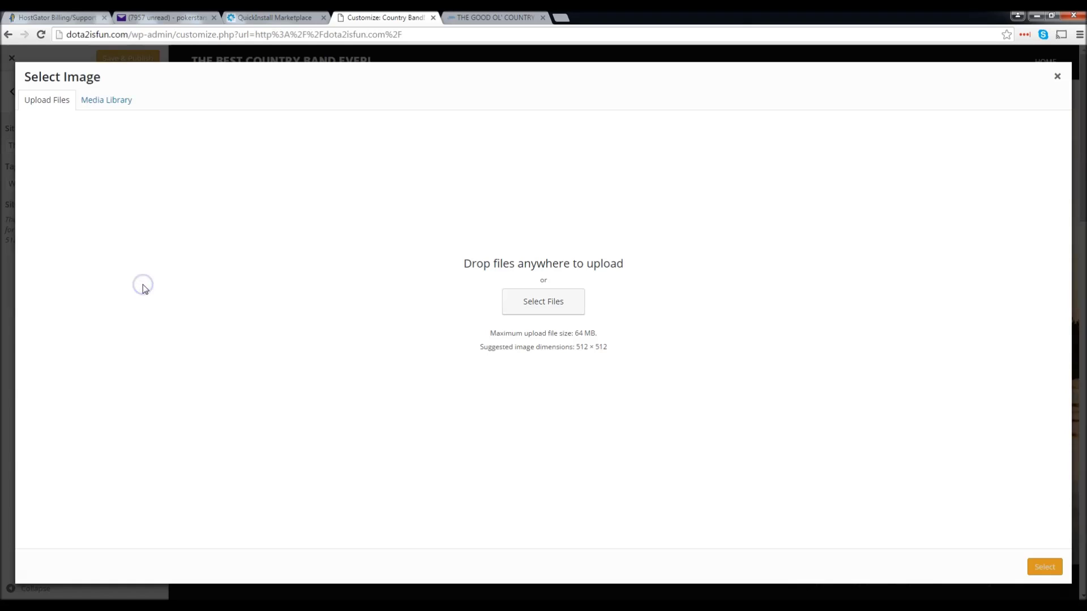
click(541, 306)
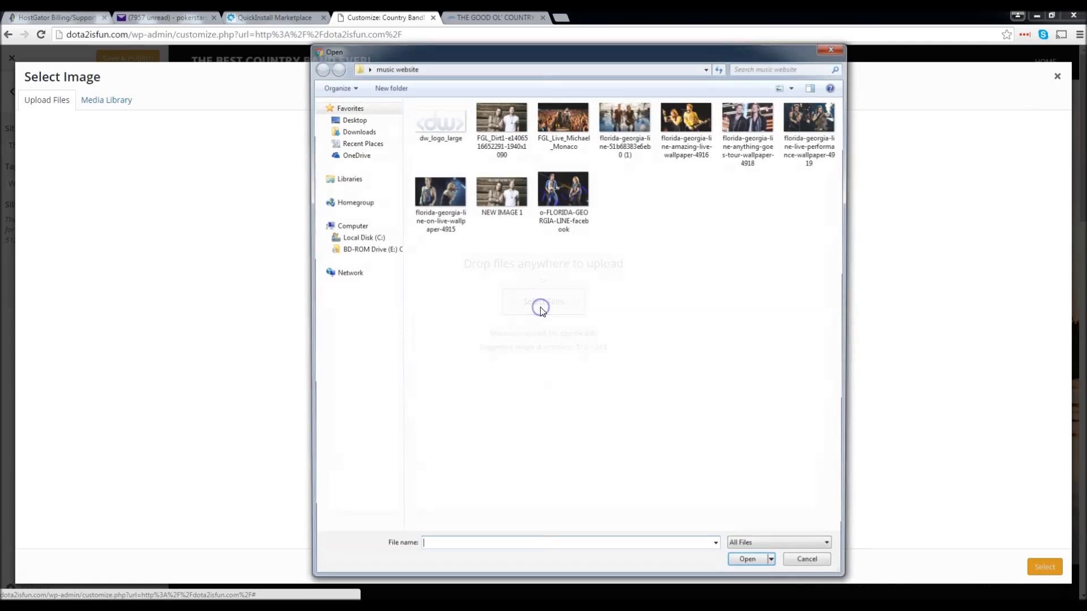
double_click(428, 136)
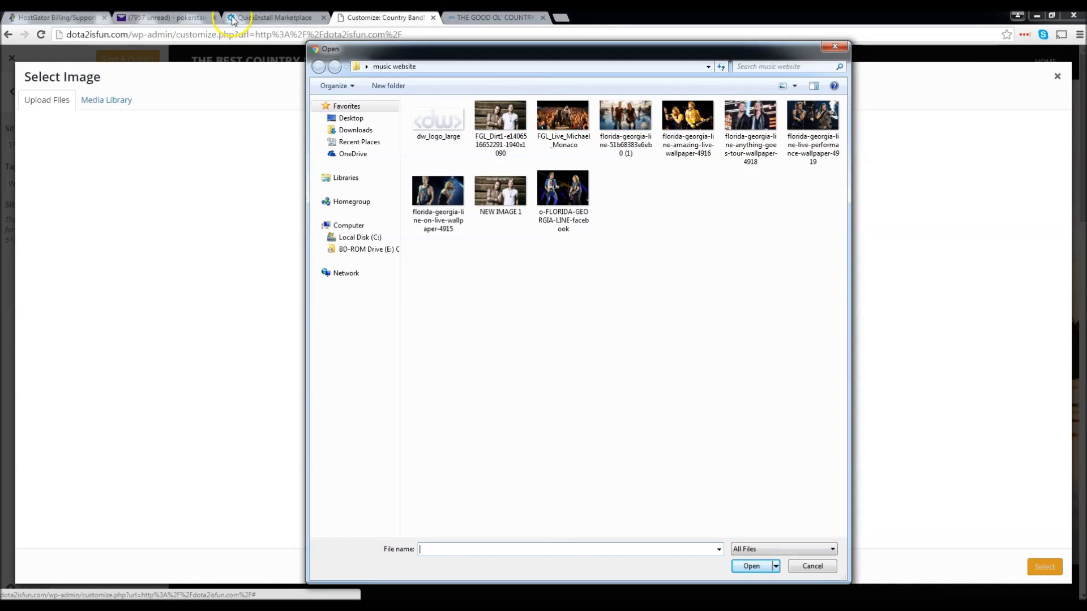
double_click(441, 129)
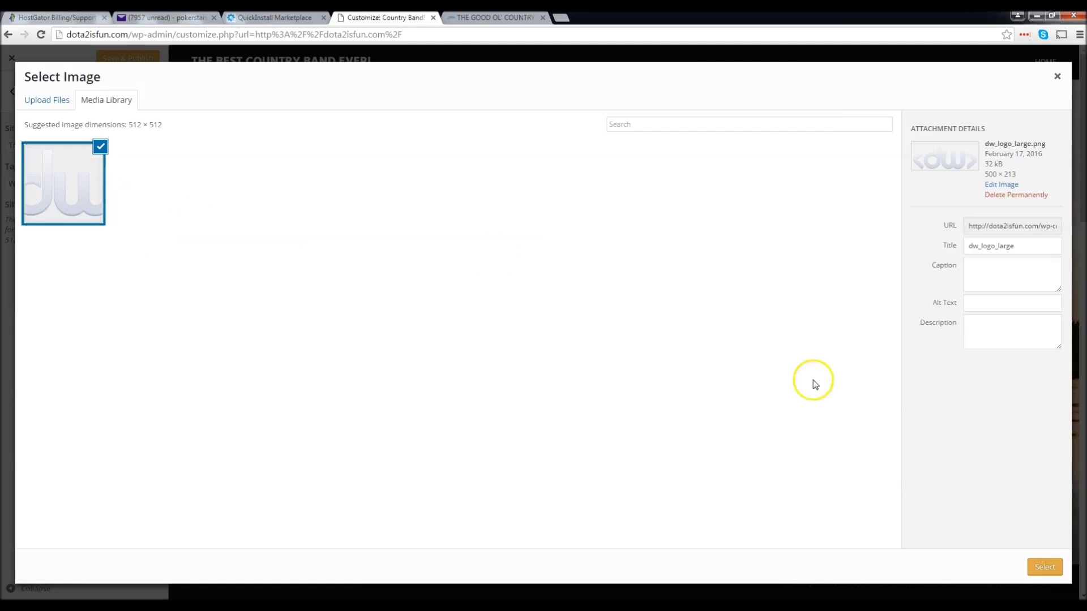
click(1042, 568)
Step: Crop the icon over the 'd' of the logo and publish the title, tagline and icon
drag(481, 165, 423, 178)
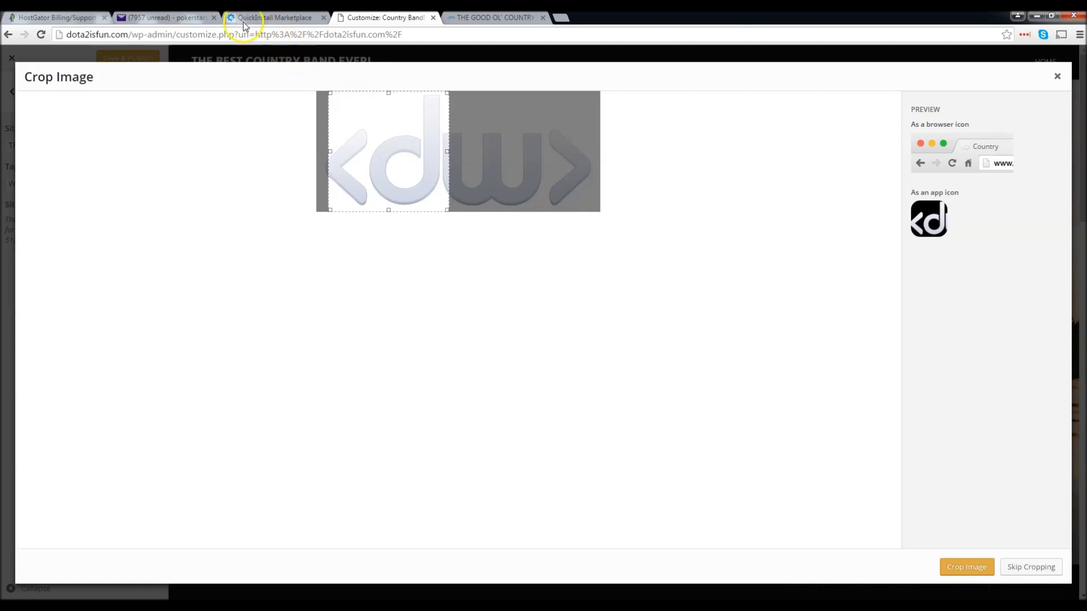
drag(348, 153, 339, 151)
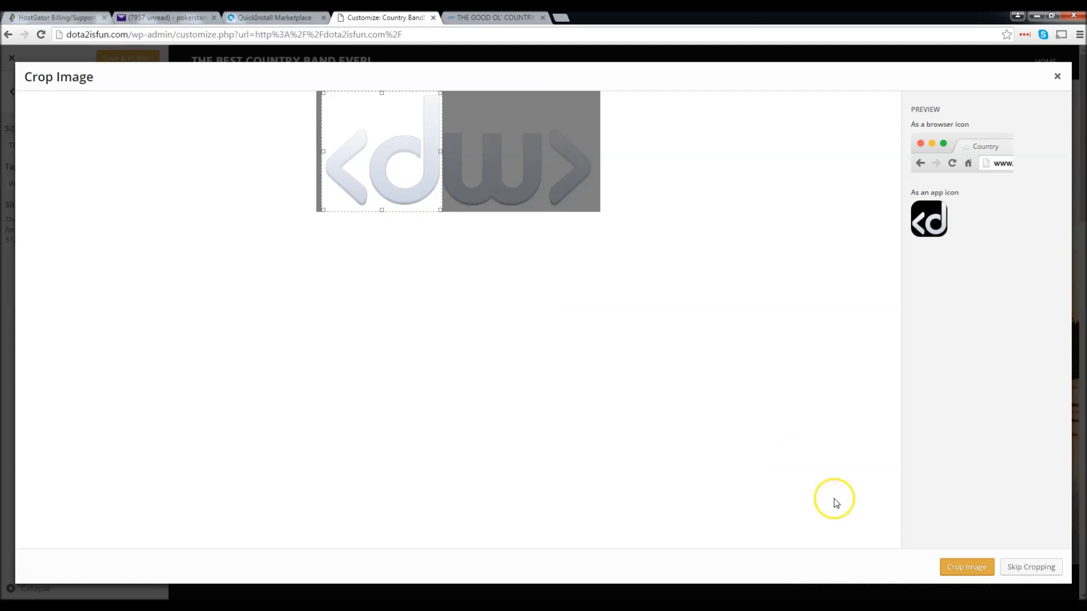
click(993, 578)
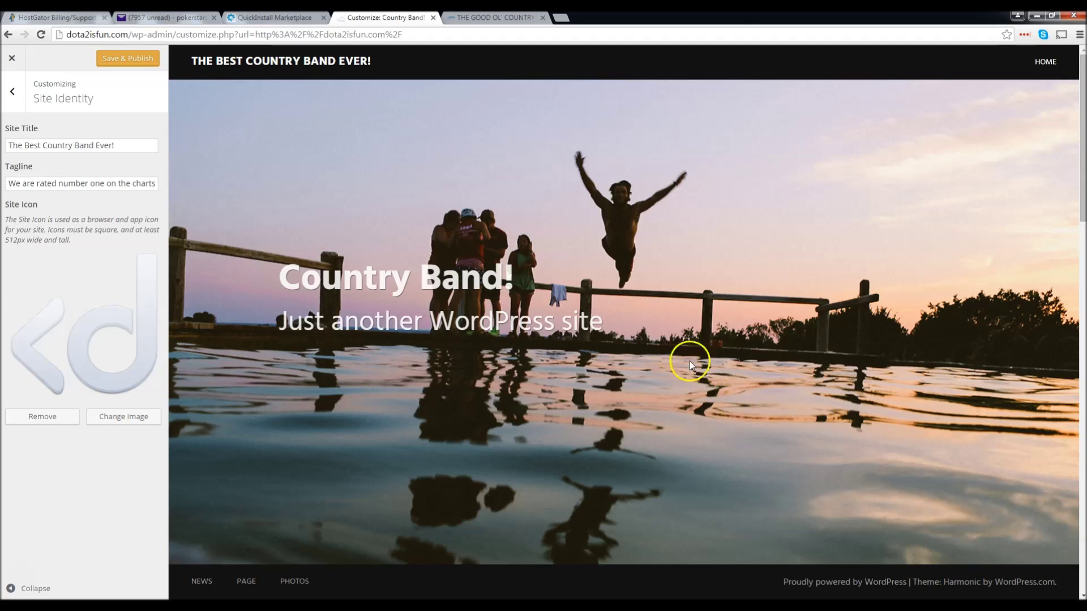
click(129, 63)
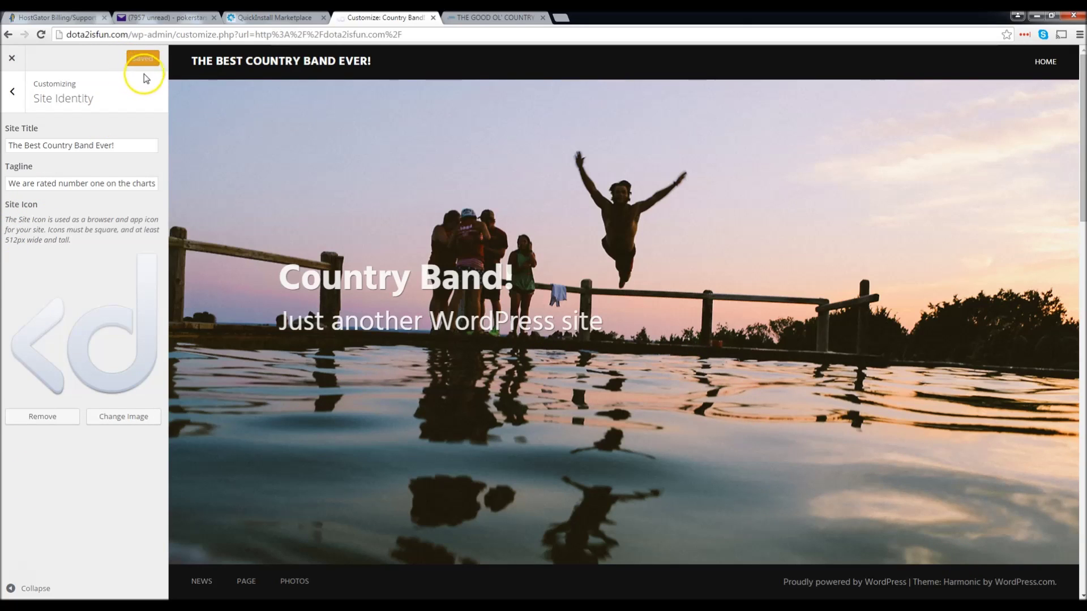
click(12, 95)
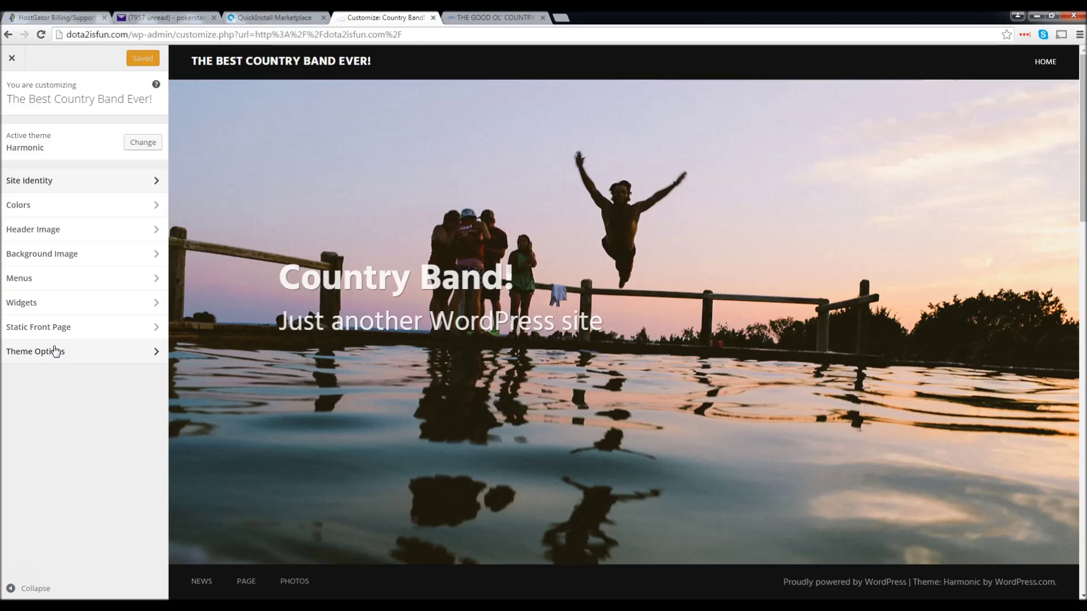
click(55, 351)
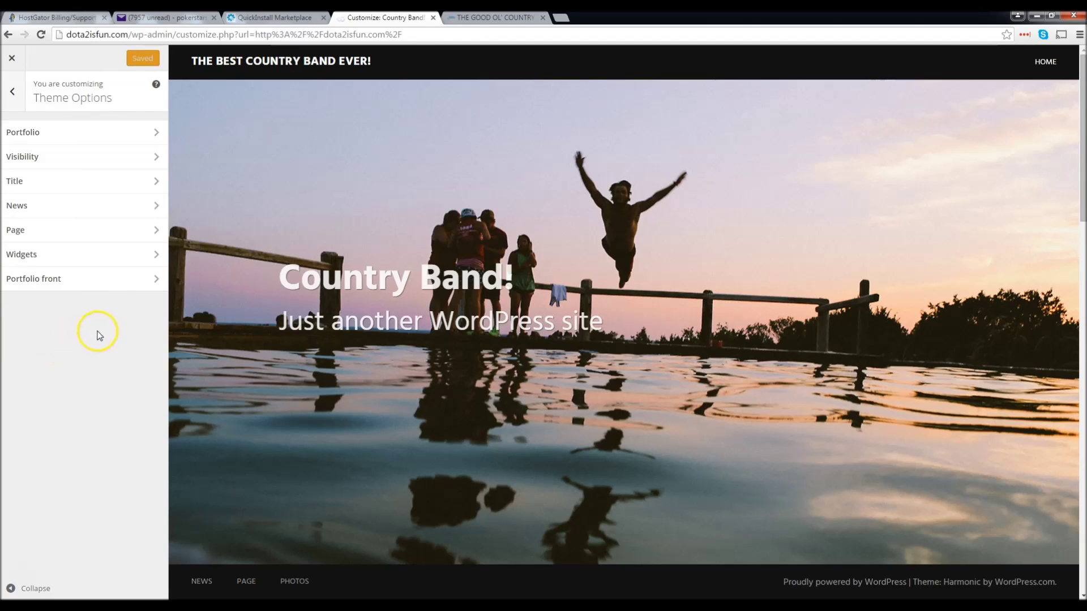
click(132, 136)
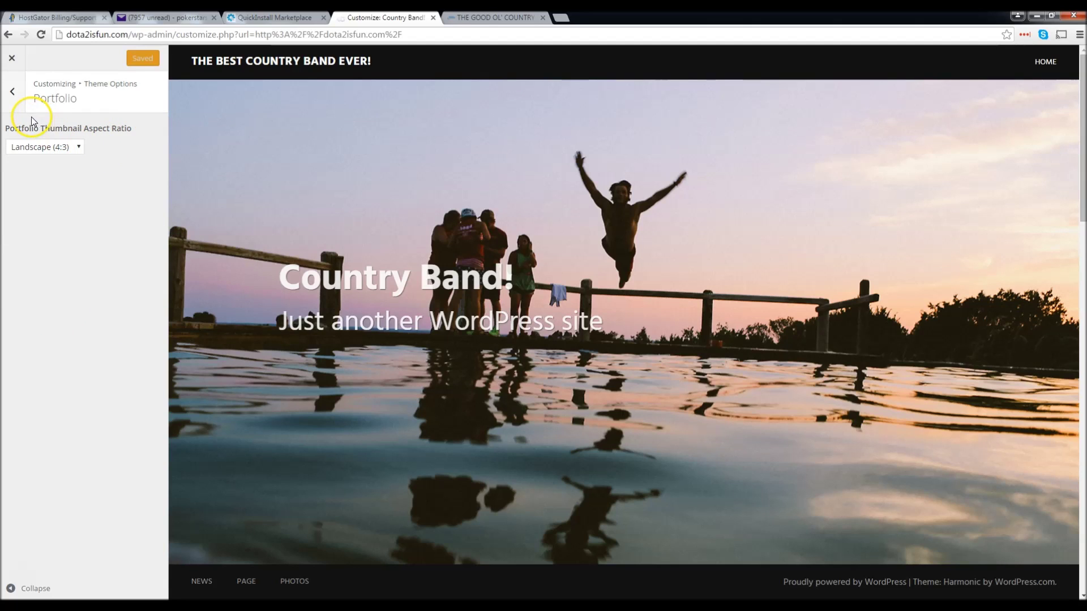
scroll(1076, 136, down, 15)
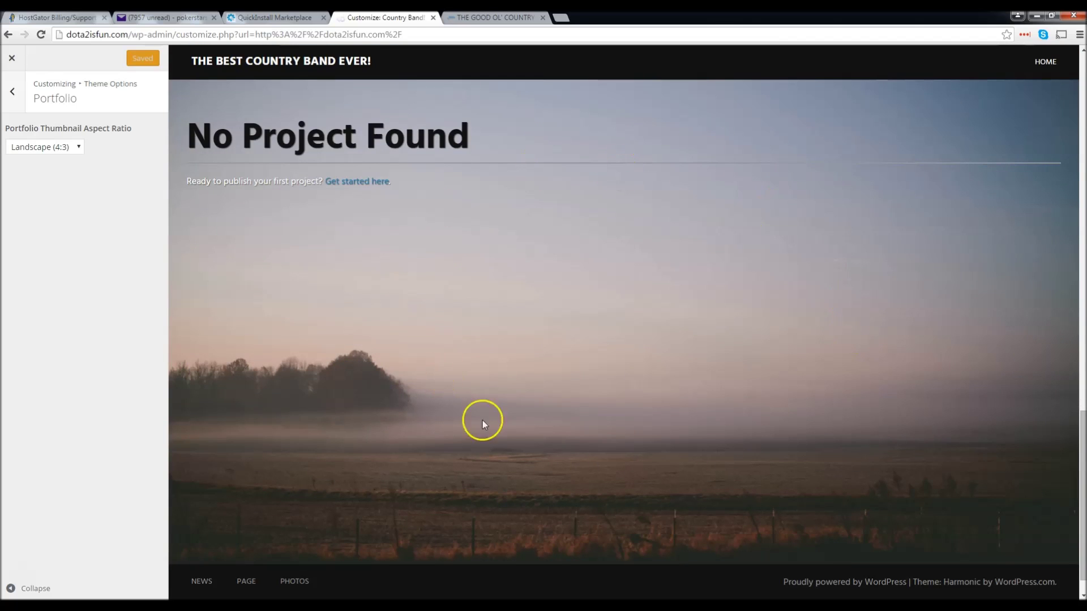
drag(1080, 466, 1083, 85)
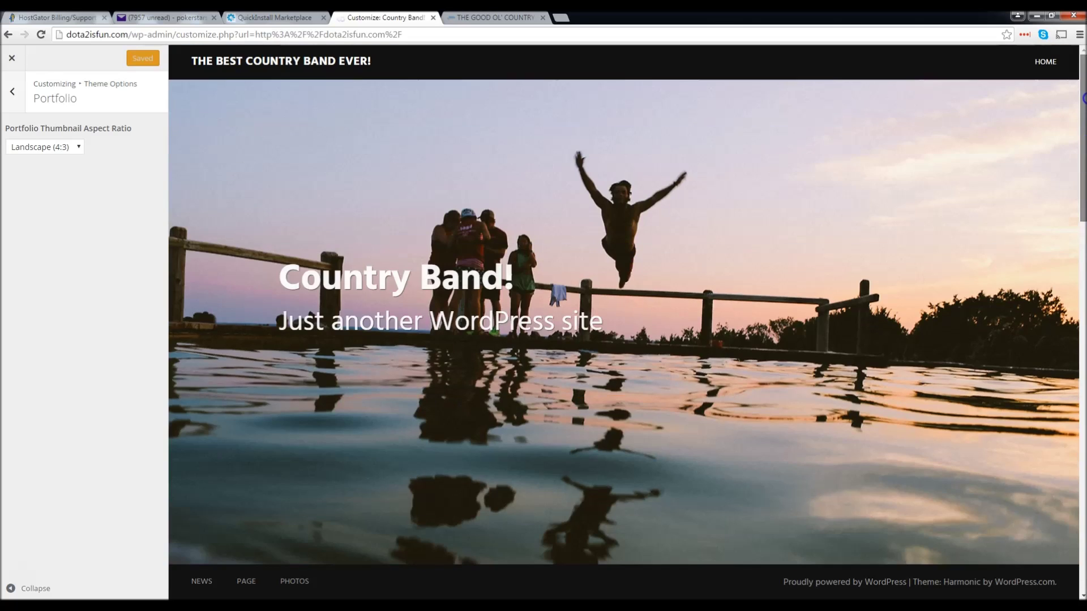
click(10, 91)
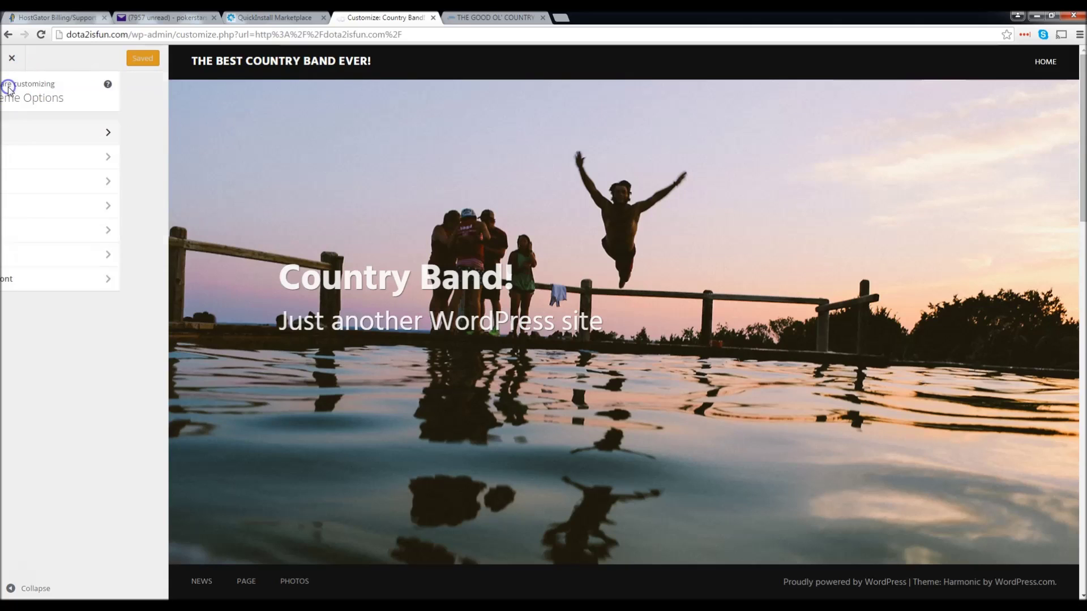
click(105, 163)
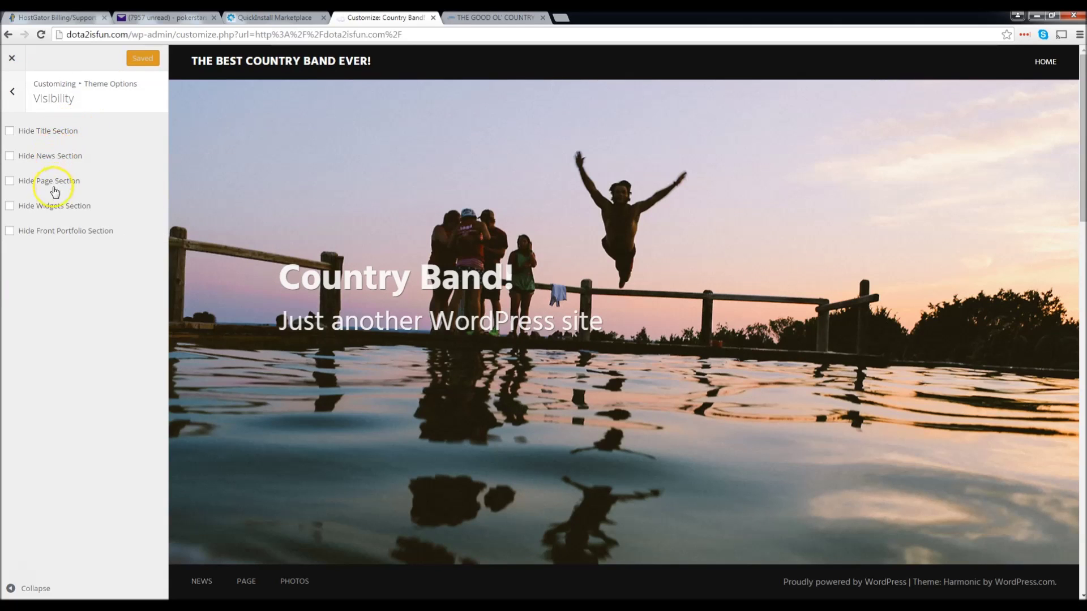
drag(1082, 139, 1083, 281)
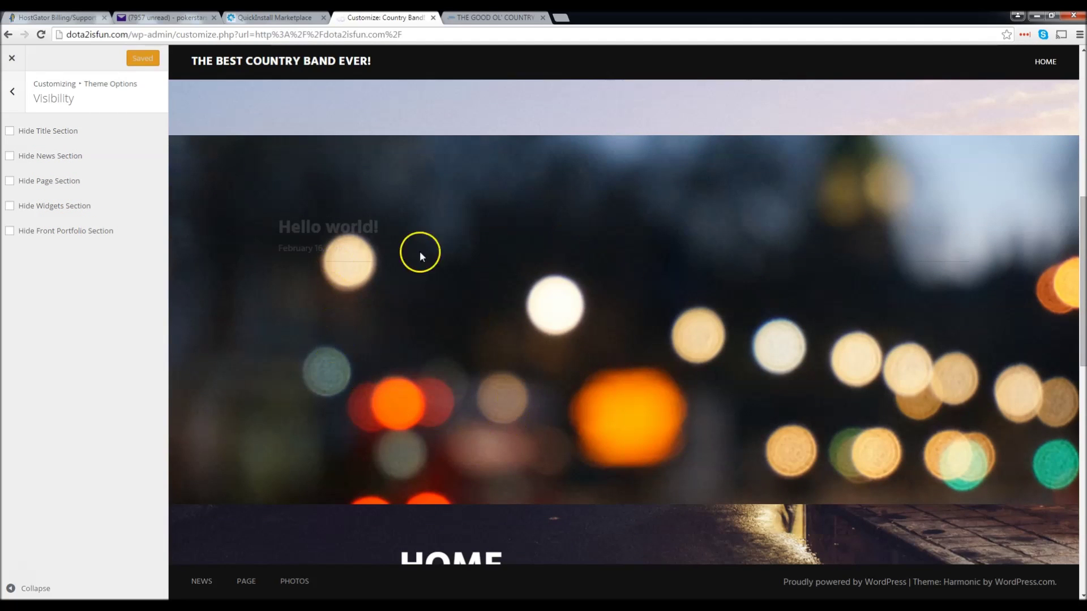
scroll(267, 344, down, 5)
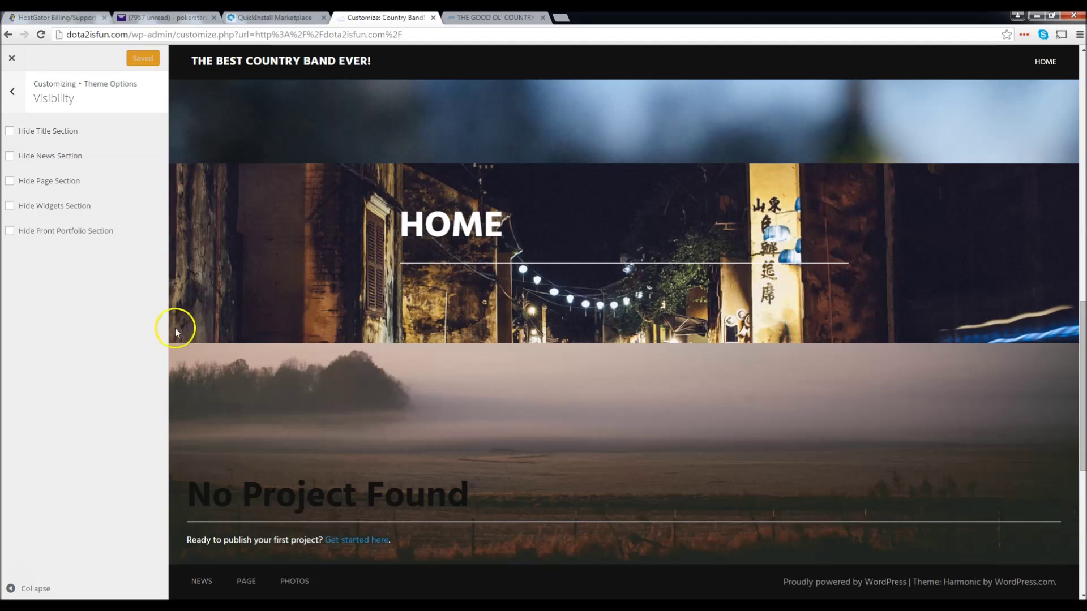
scroll(342, 355, up, 15)
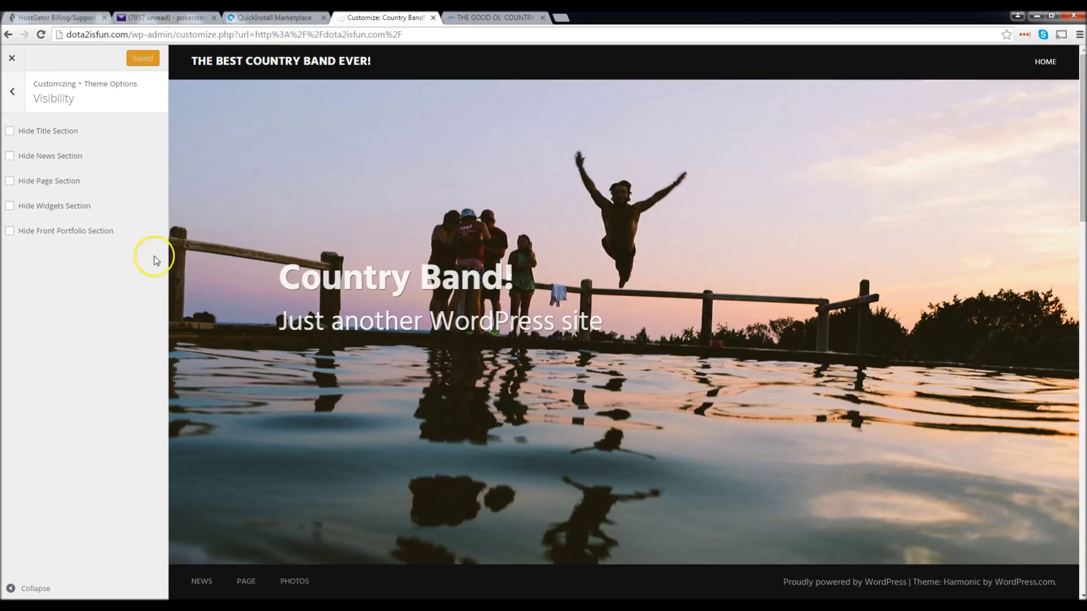
Step: Hide the Front Portfolio, News, Page and Widgets sections in Visibility to preview the effect
click(9, 231)
click(8, 155)
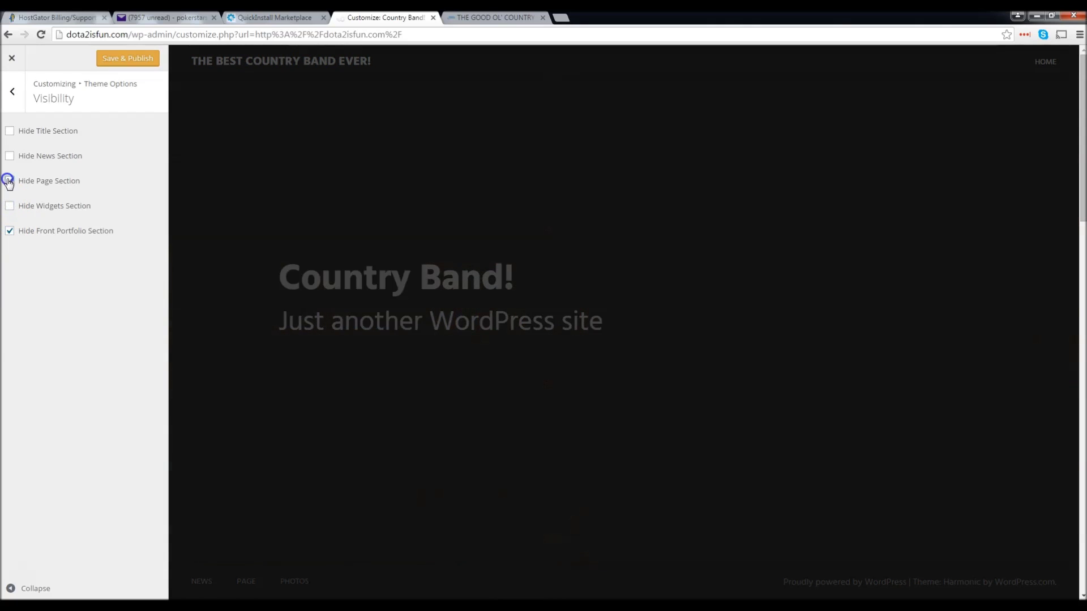
click(22, 180)
click(10, 206)
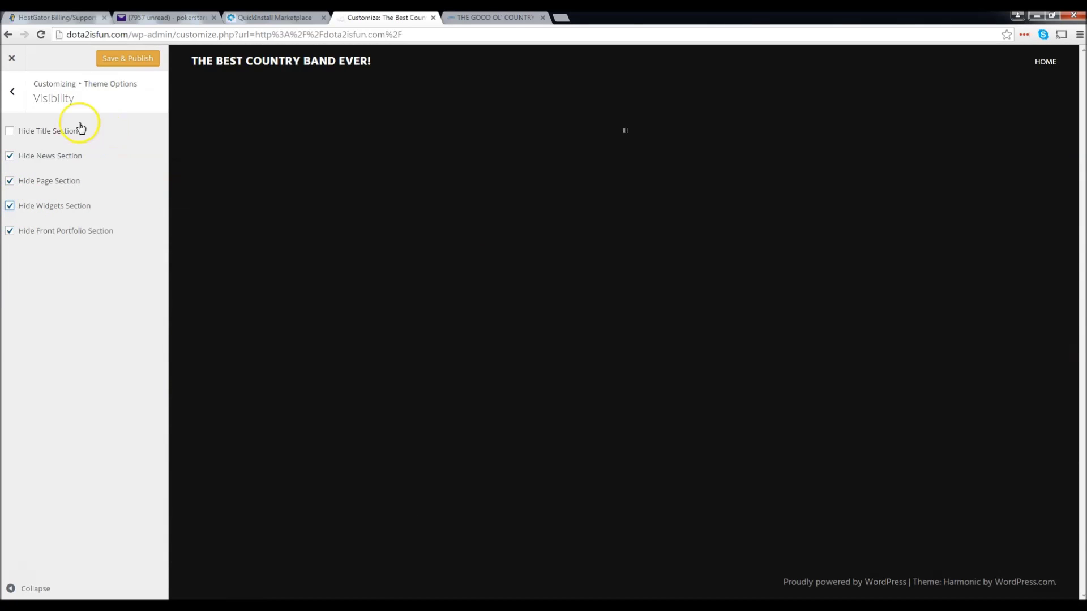
scroll(1077, 156, down, 2)
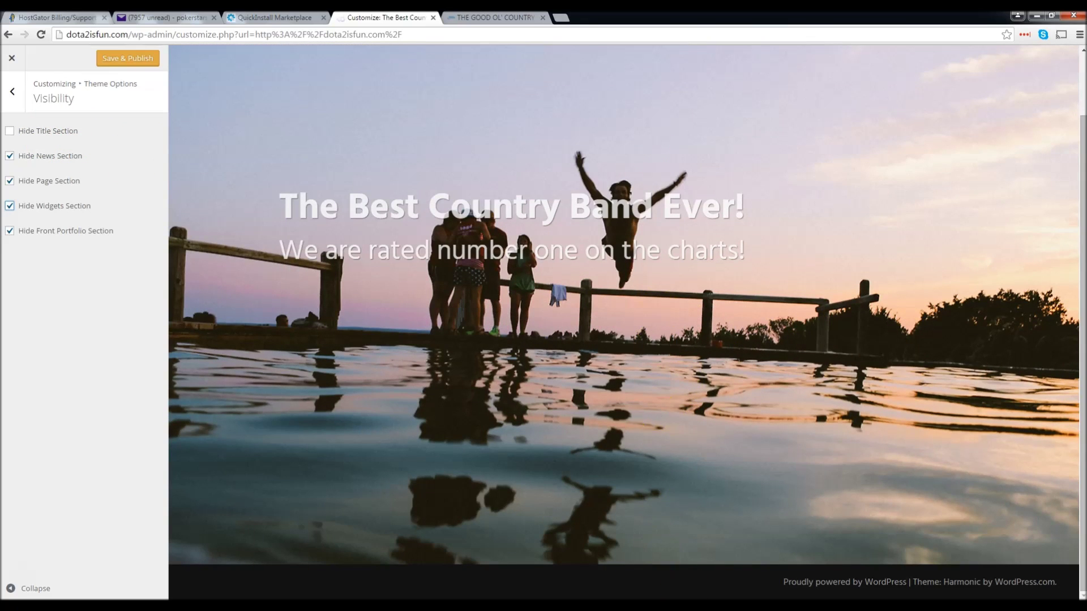
scroll(660, 415, up, 2)
scroll(623, 397, down, 2)
scroll(620, 406, up, 2)
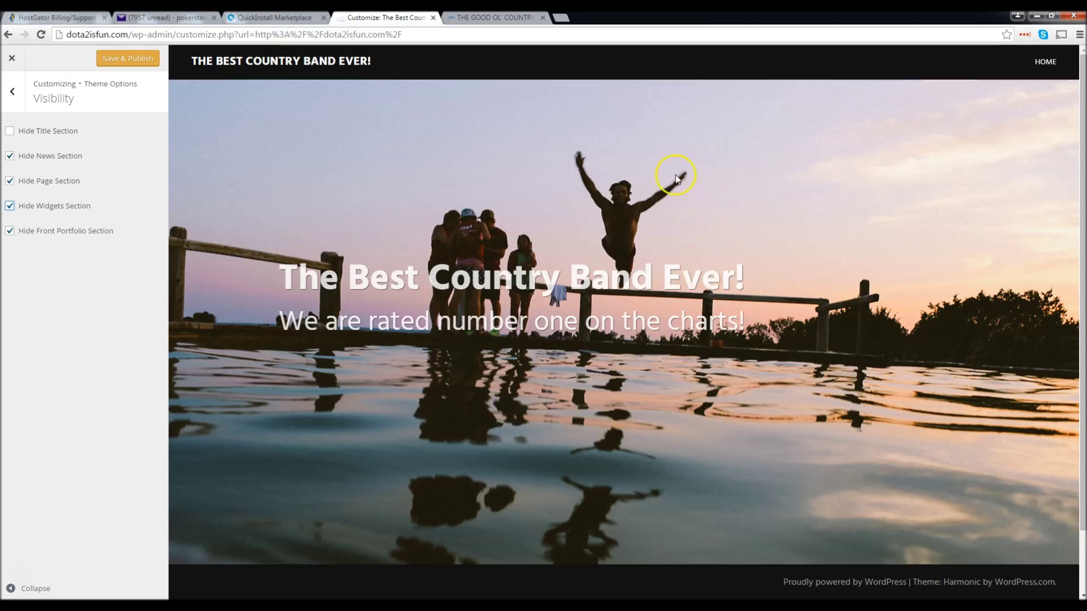
Step: Unhide all four front-page sections and return to the Theme Options list
click(10, 156)
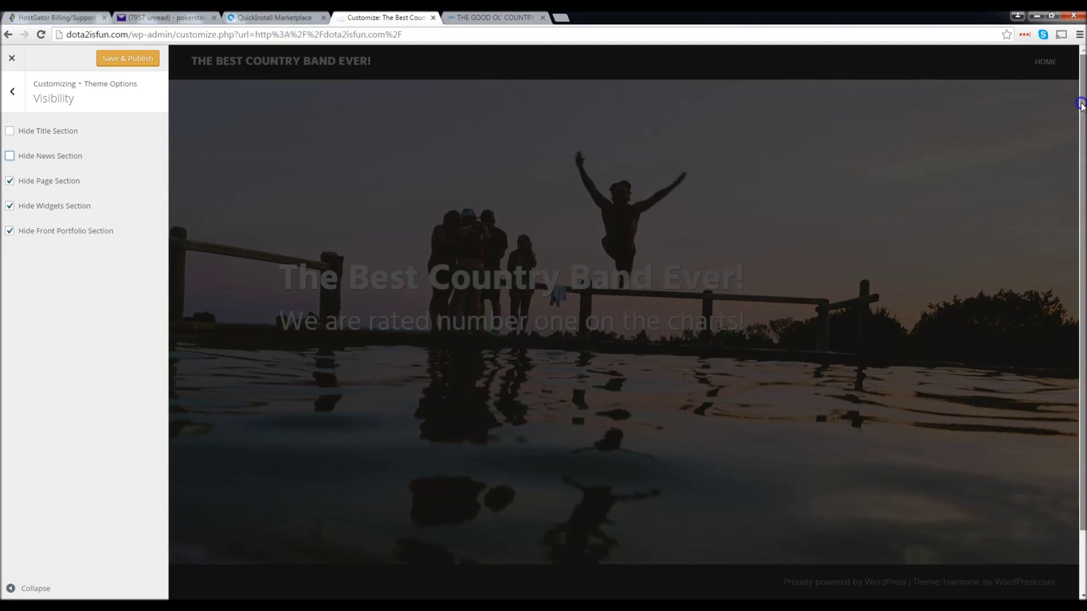
scroll(506, 464, down, 5)
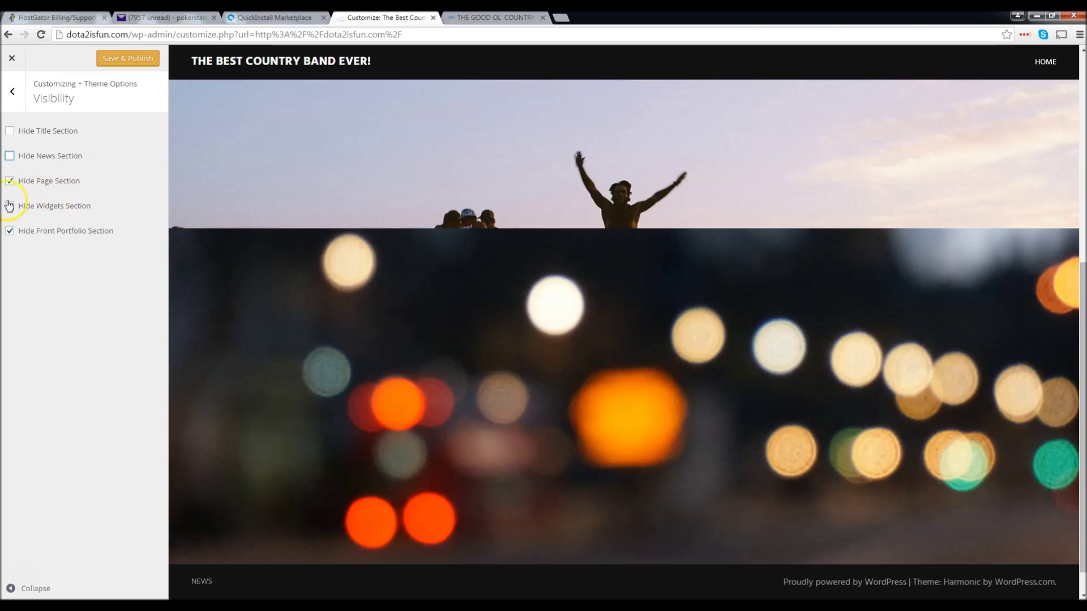
click(9, 181)
click(9, 206)
click(9, 231)
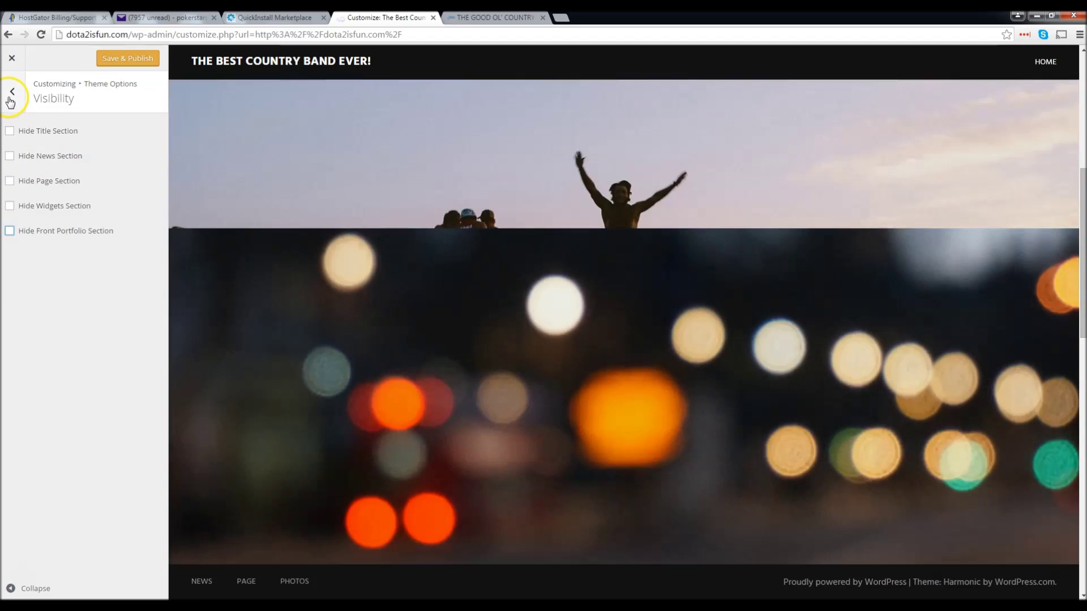
click(11, 92)
click(46, 191)
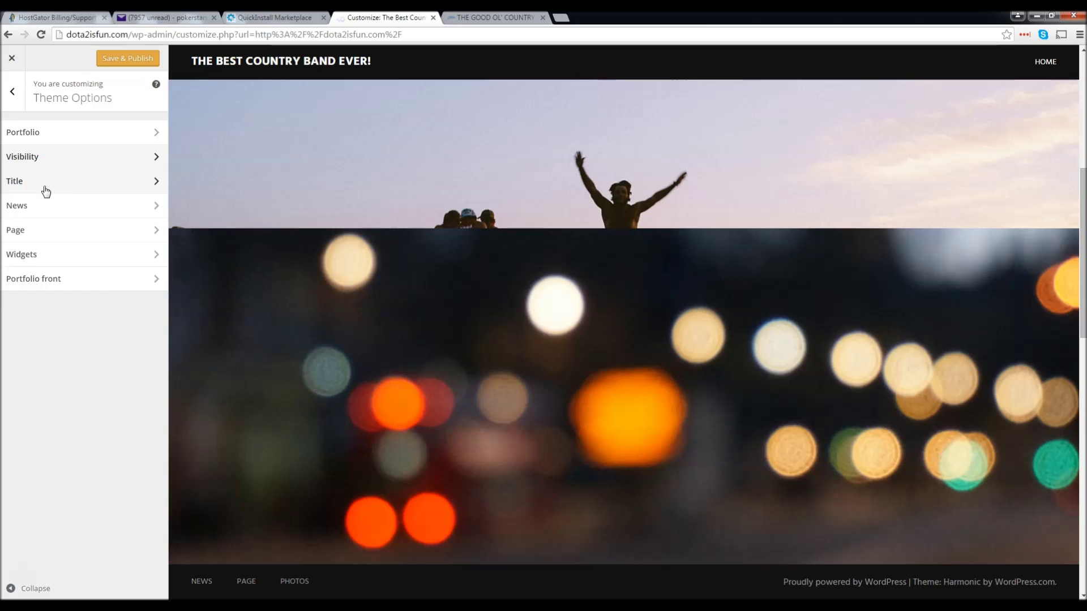
Step: In the Title section's background image picker, upload the band photos to the media library
click(46, 192)
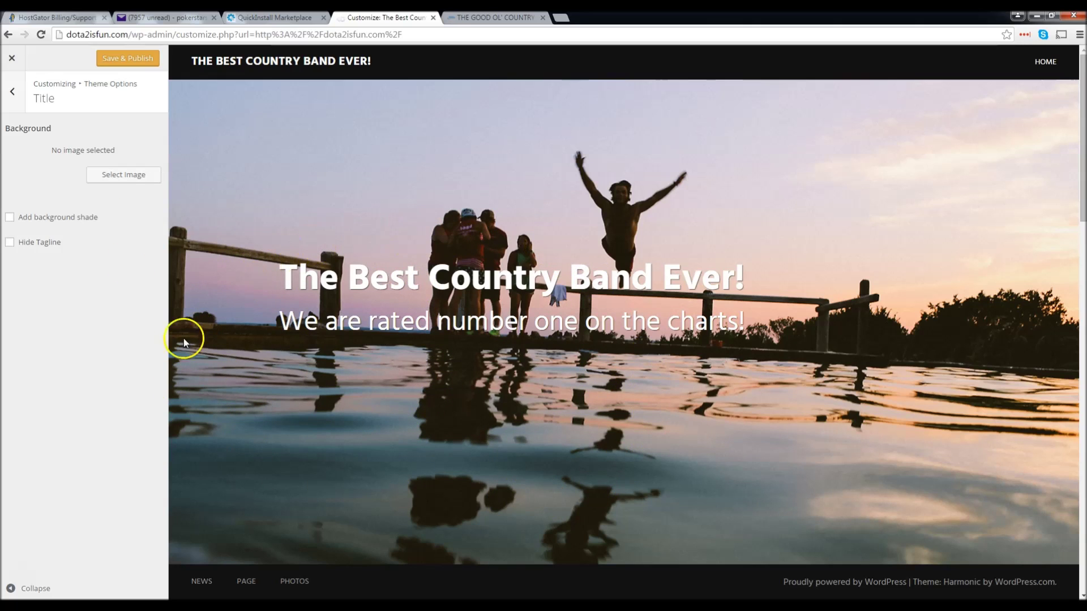
click(121, 177)
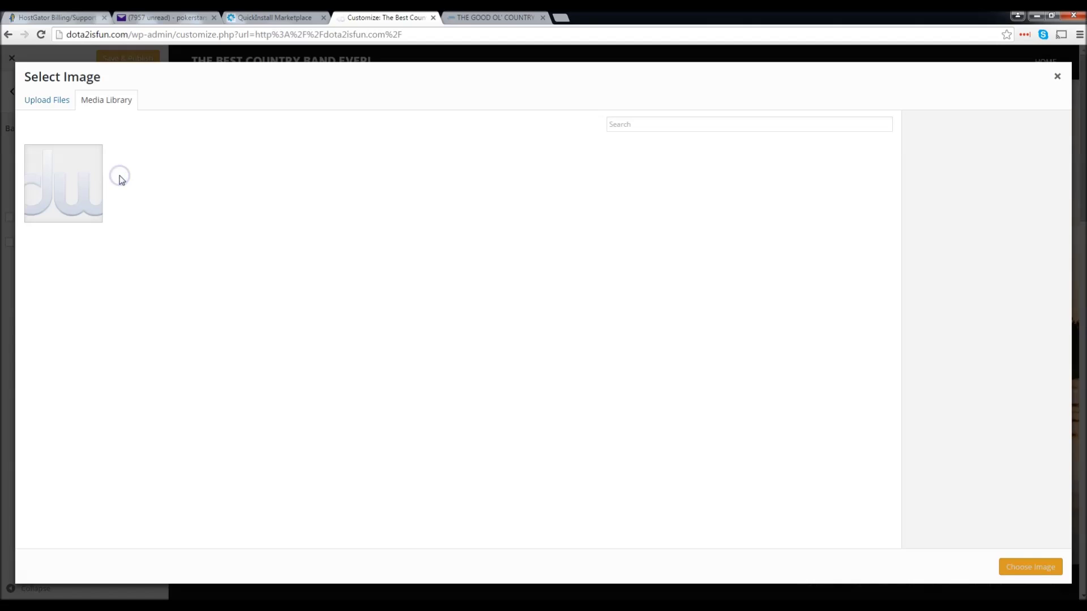
click(48, 101)
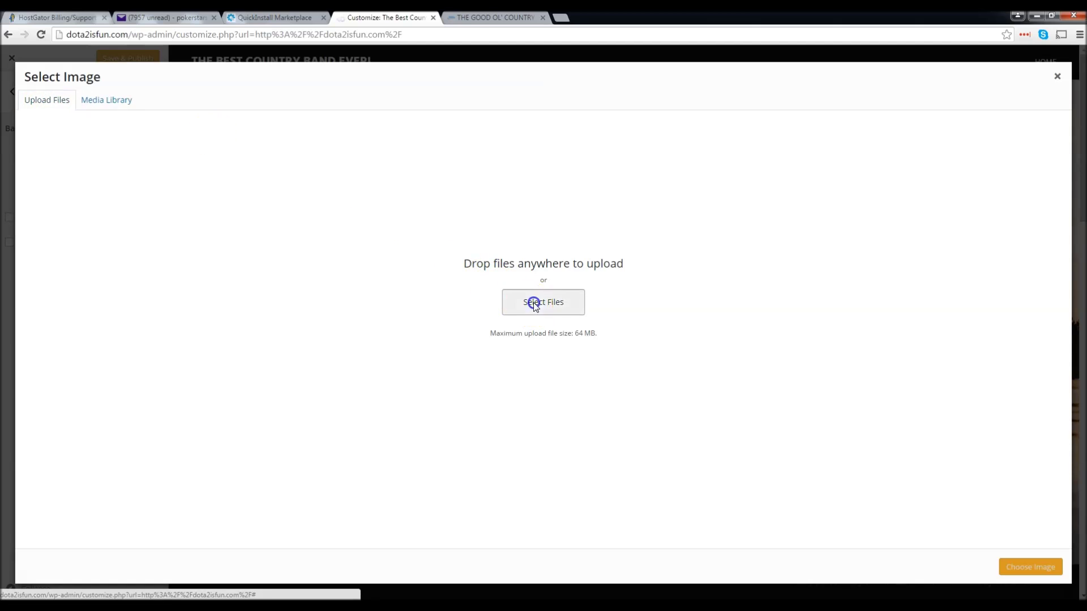
click(534, 301)
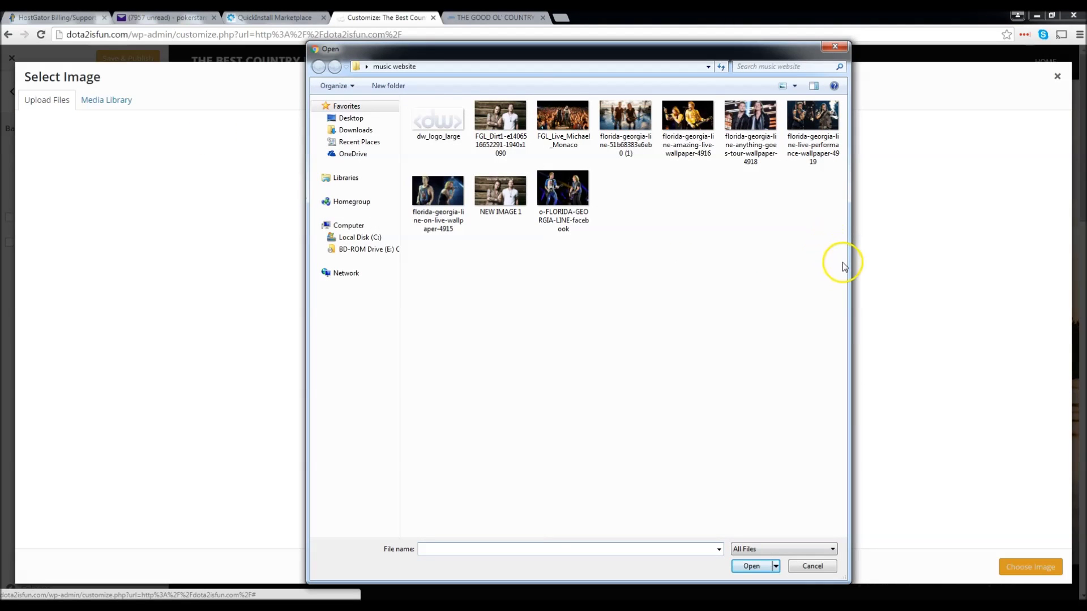
drag(840, 268, 397, 109)
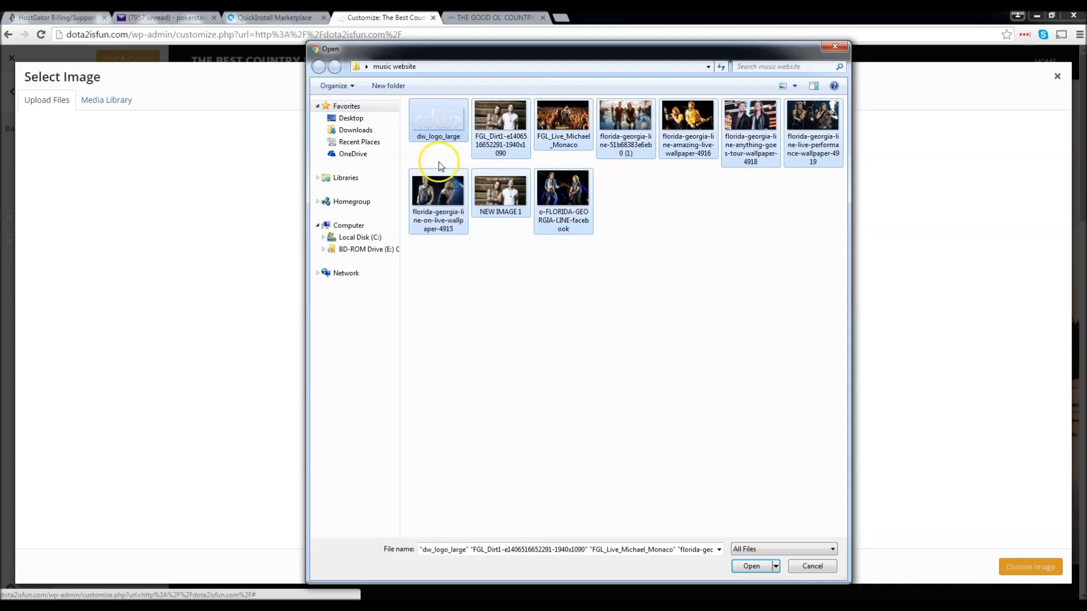
click(752, 567)
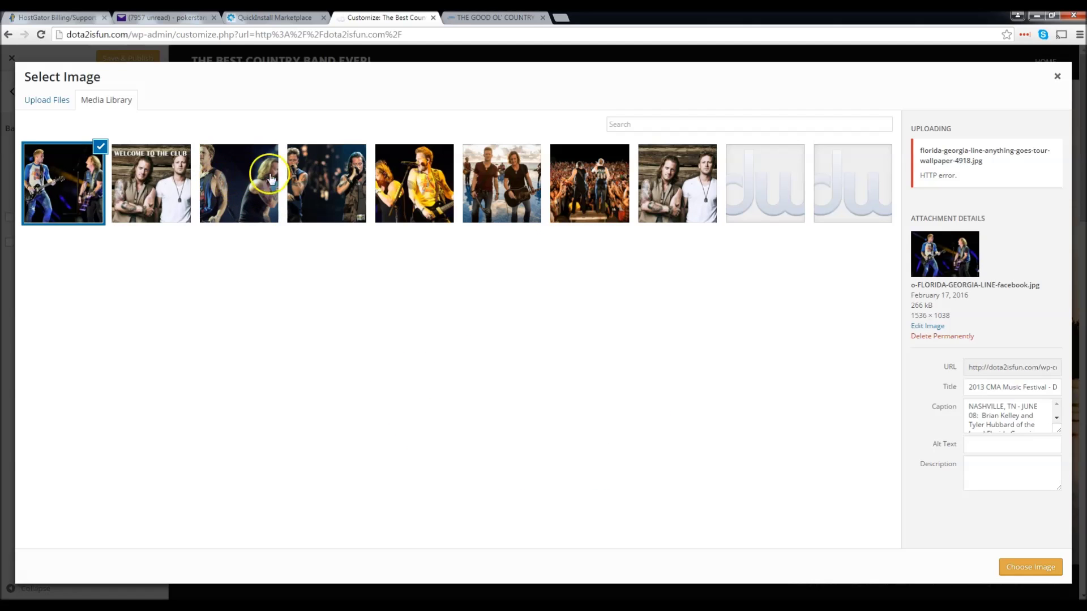
Step: Set the yellow-shirt concert photo (florida-georgia-line-amazing-live-wallpaper-4916) as the title background
click(412, 192)
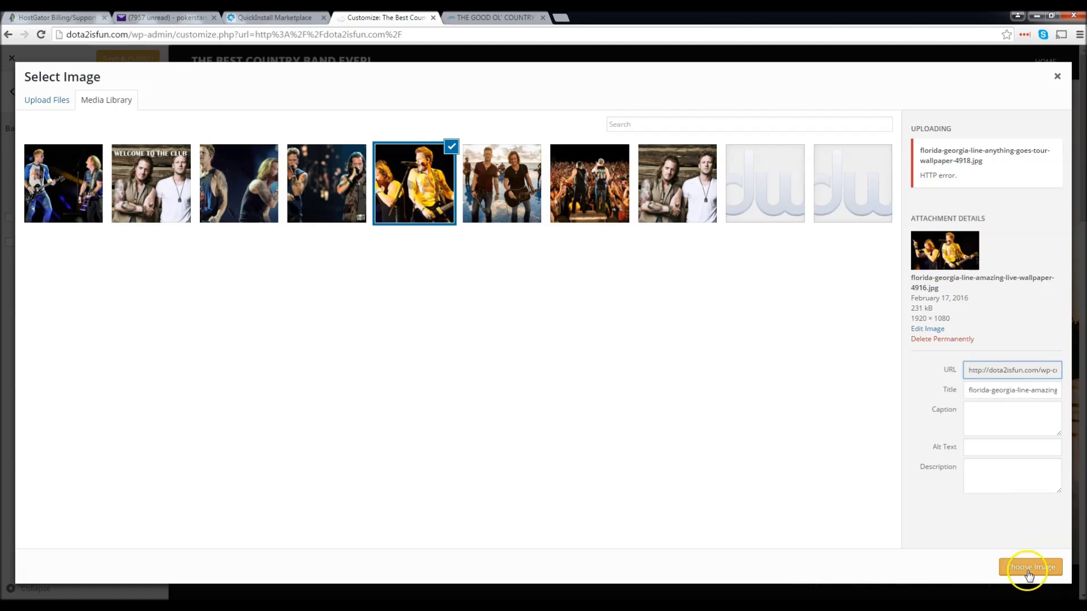
click(956, 321)
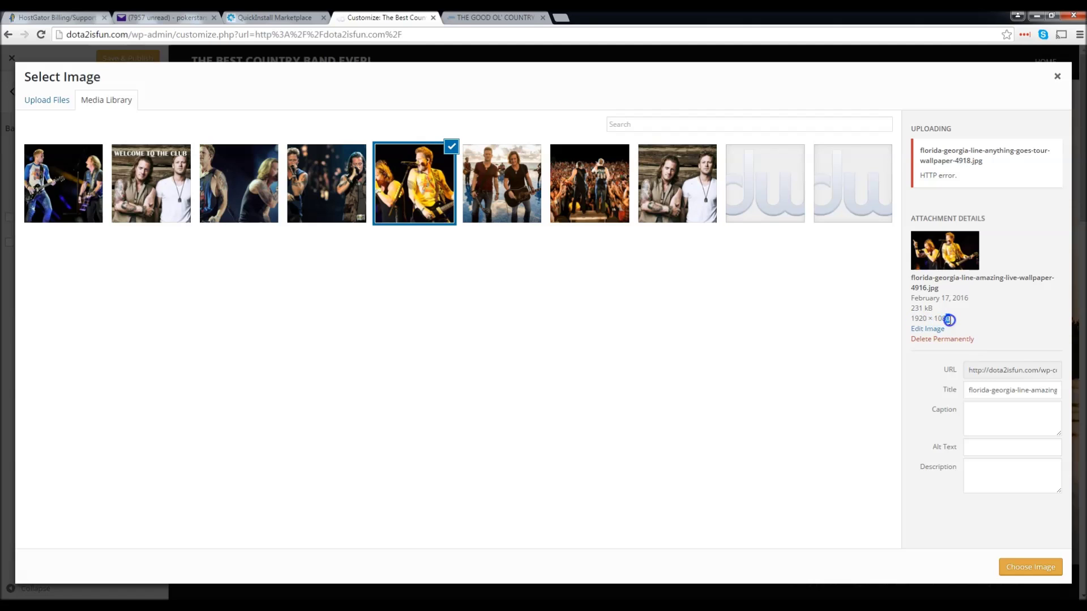
drag(835, 290, 733, 281)
click(1052, 568)
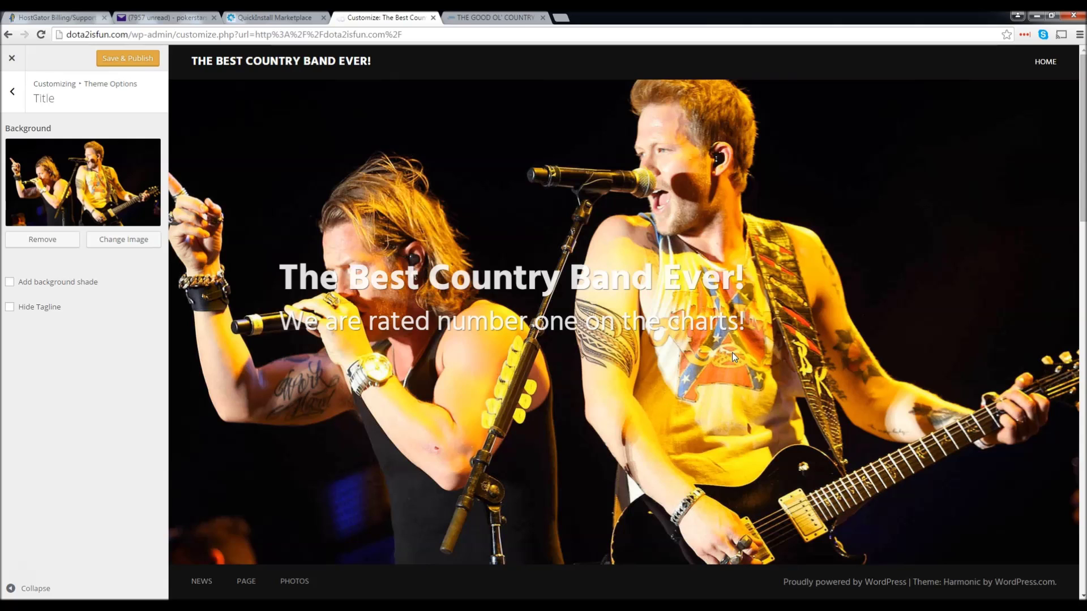
Step: Add a background shade to darken the title photo
click(757, 281)
mouse_move(757, 281)
mouse_down()
mouse_move(289, 283)
mouse_move(749, 281)
mouse_up()
click(419, 270)
click(10, 283)
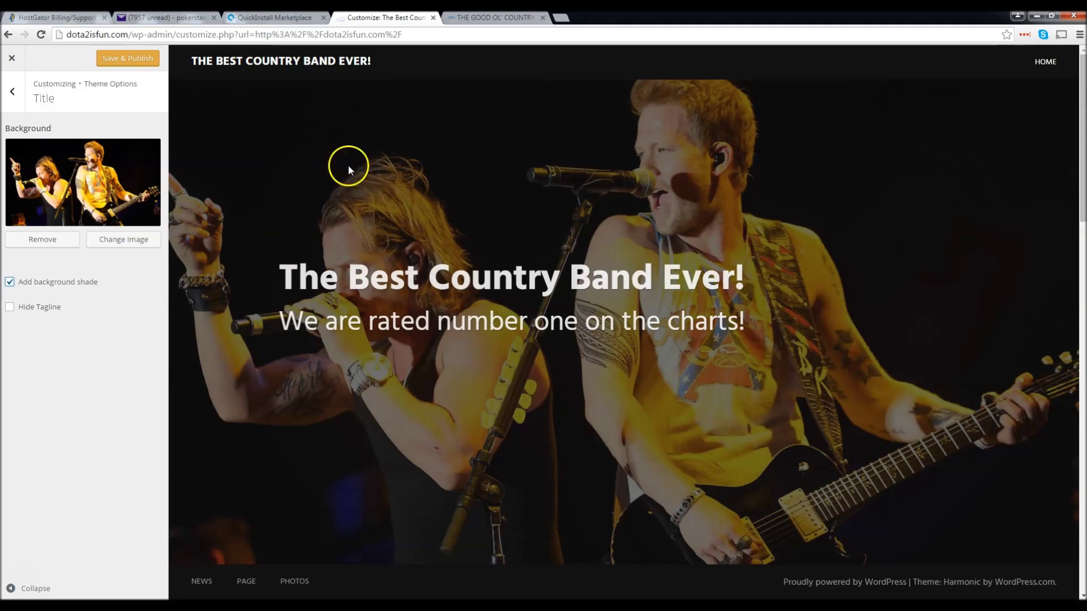
Step: Toggle Hide Tagline on and back off, then Save & Publish and return to Theme Options
drag(747, 280, 492, 283)
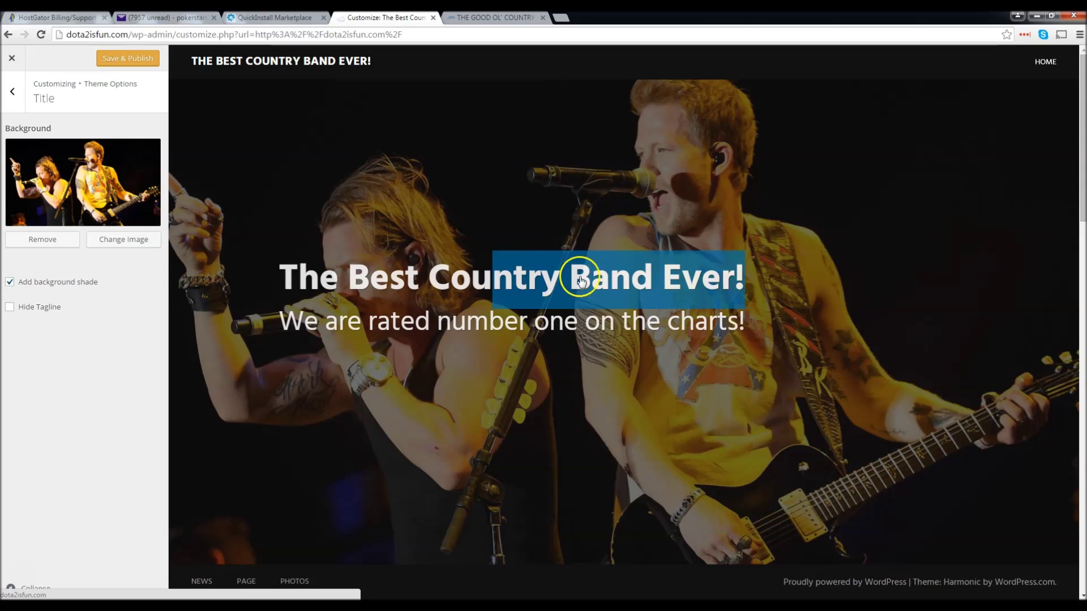
drag(370, 322, 748, 305)
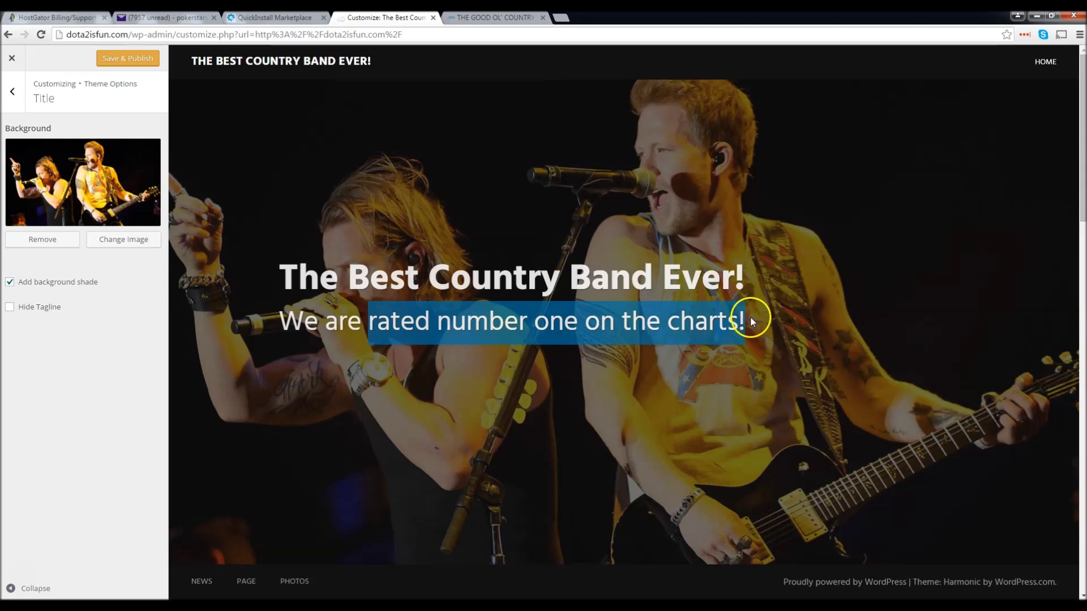
click(8, 309)
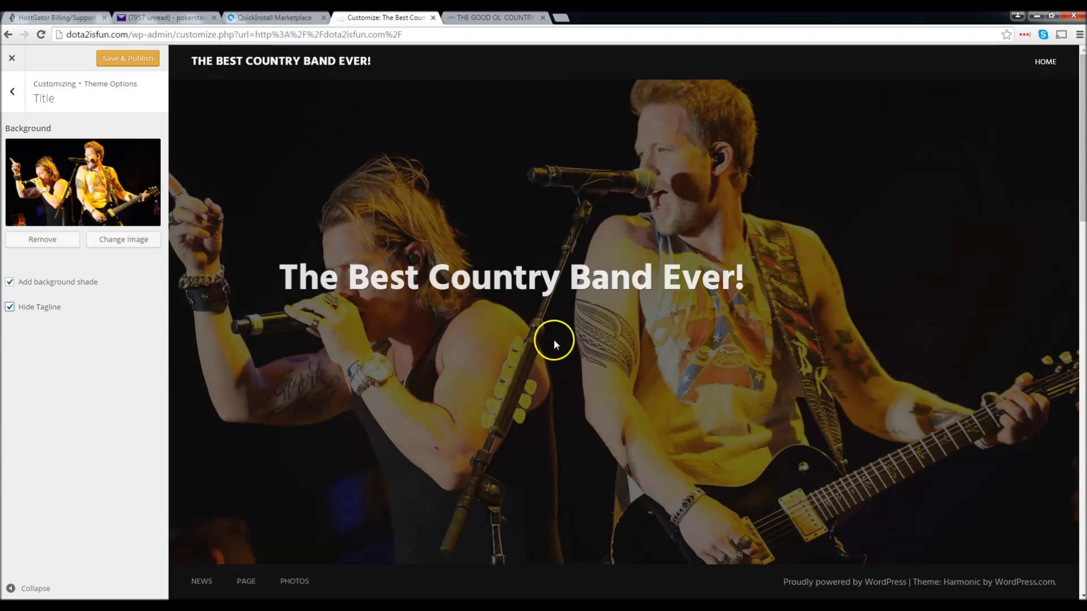
click(9, 308)
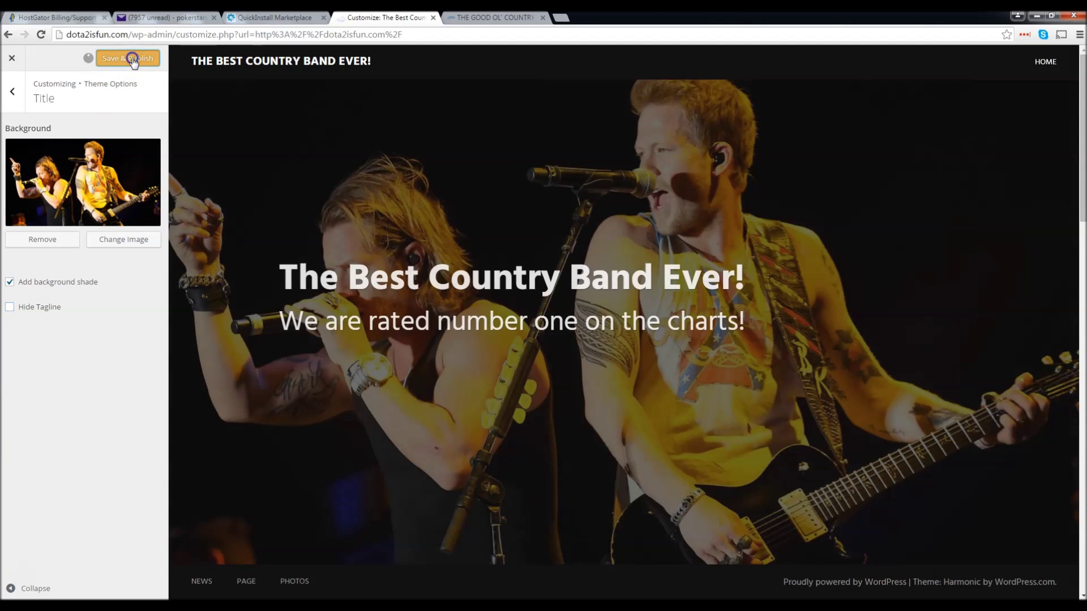
click(134, 60)
click(11, 93)
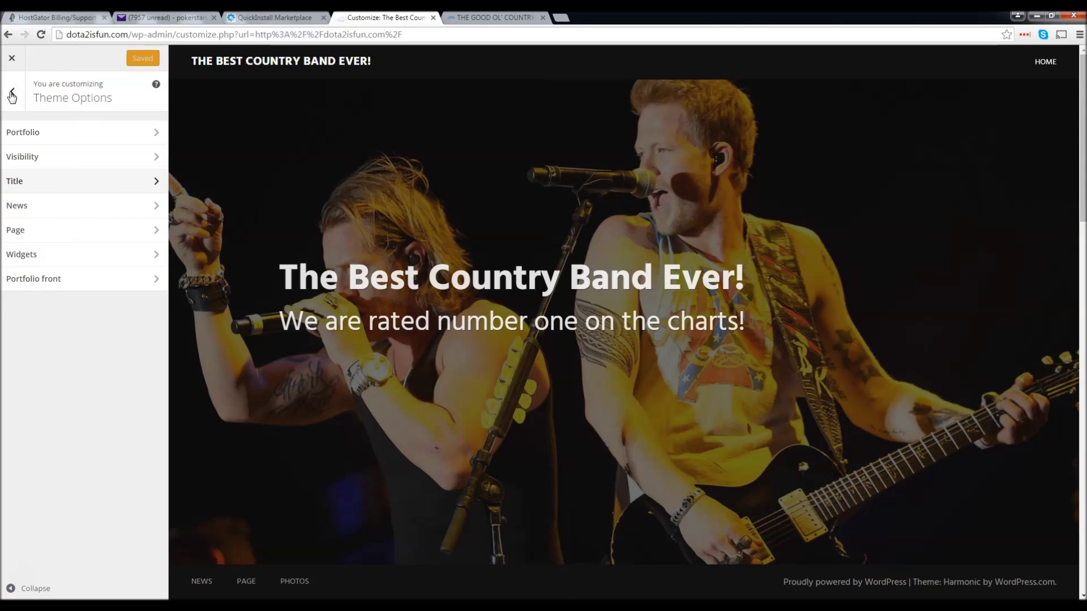
Step: Set the News section background to the FGL_Dirt1 photo of the duo by the wooden wall
scroll(427, 286, down, 5)
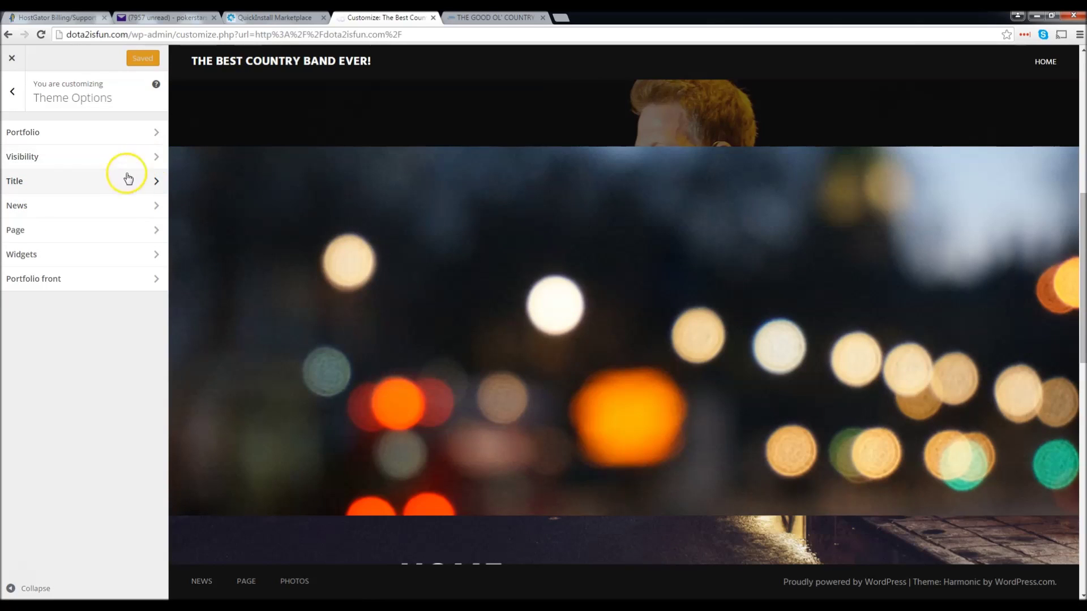
click(100, 210)
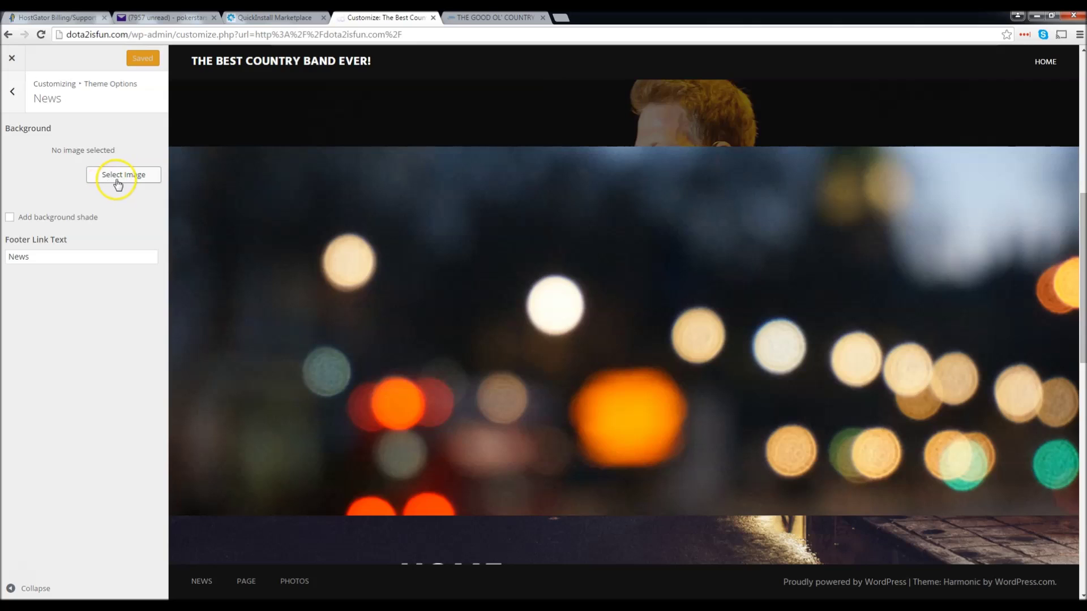
click(118, 180)
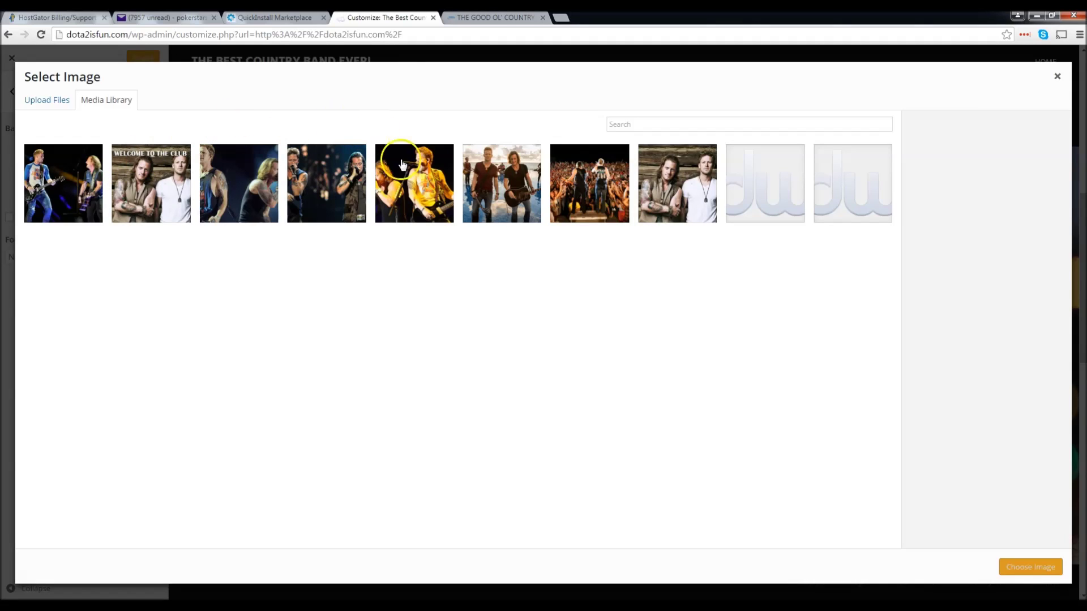
click(57, 180)
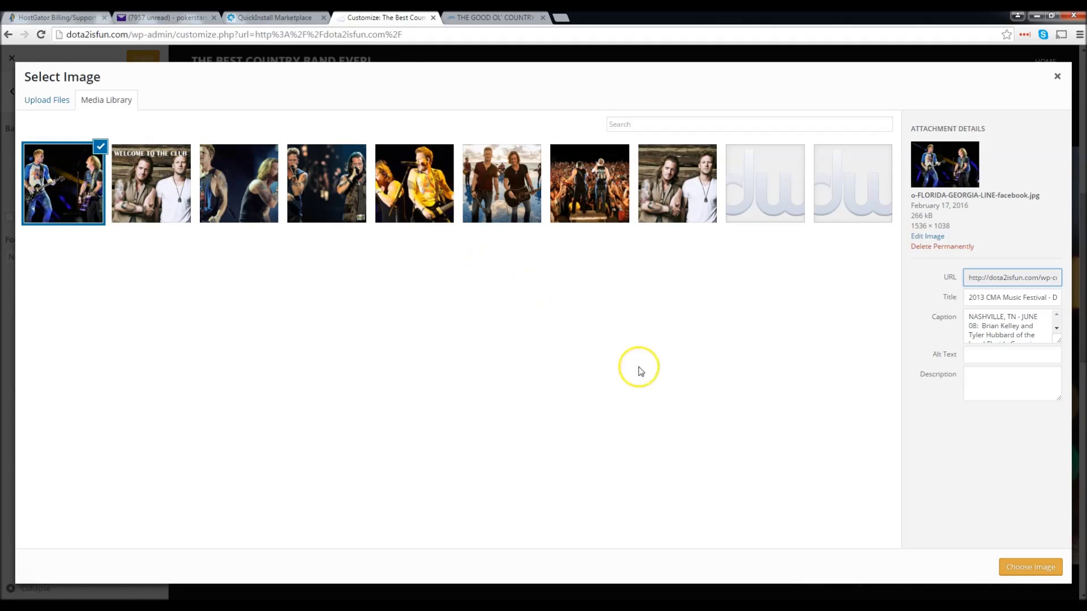
click(701, 180)
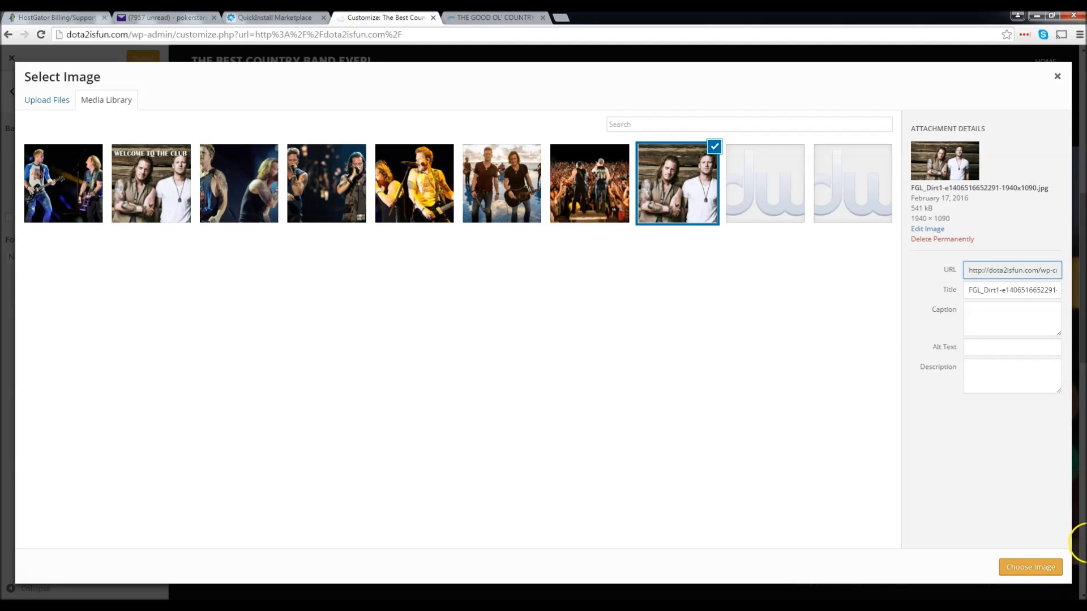
click(1031, 567)
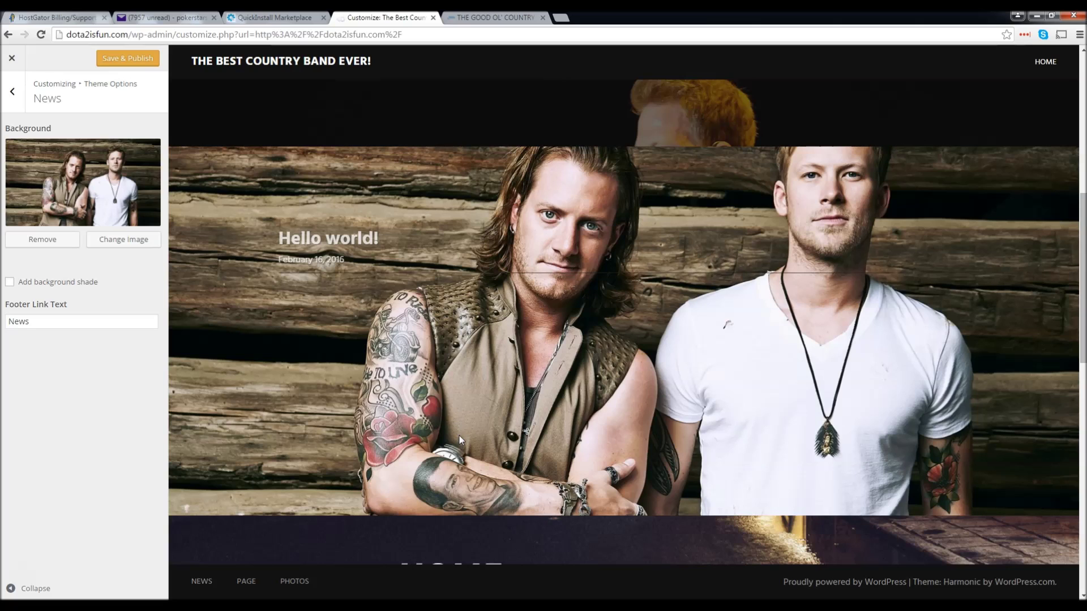
Step: Shade the News background, set the footer link text to 'Check out latest news!', publish, and exit
click(10, 282)
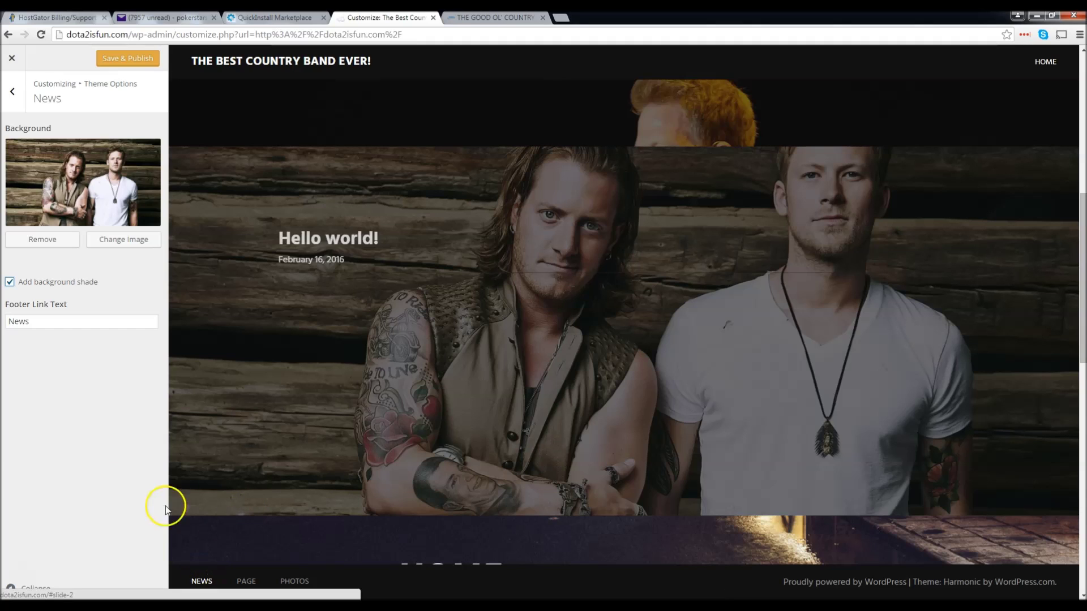
click(59, 321)
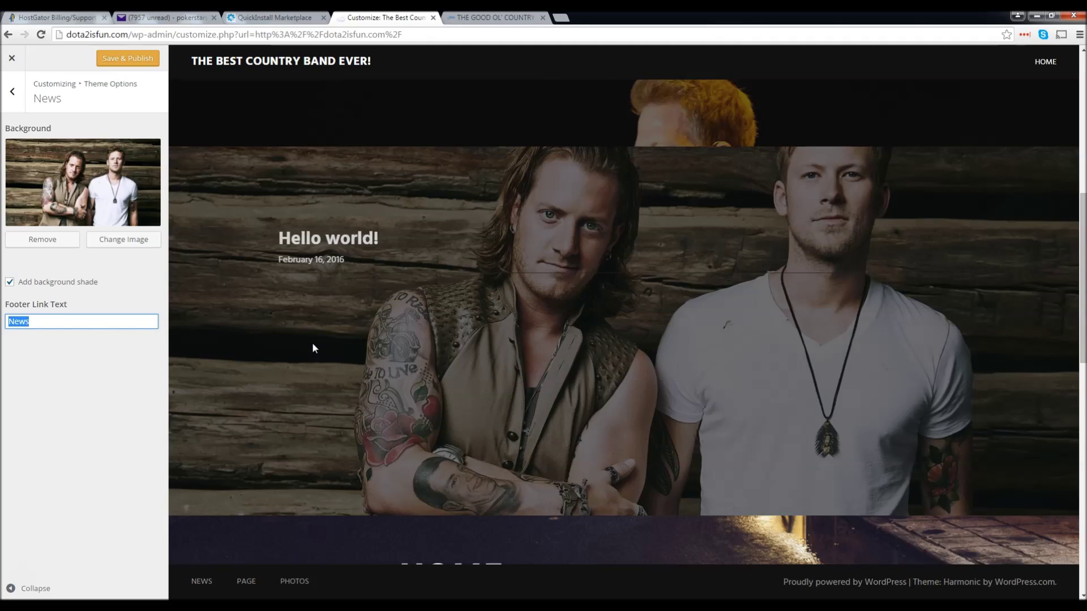
text(Che)
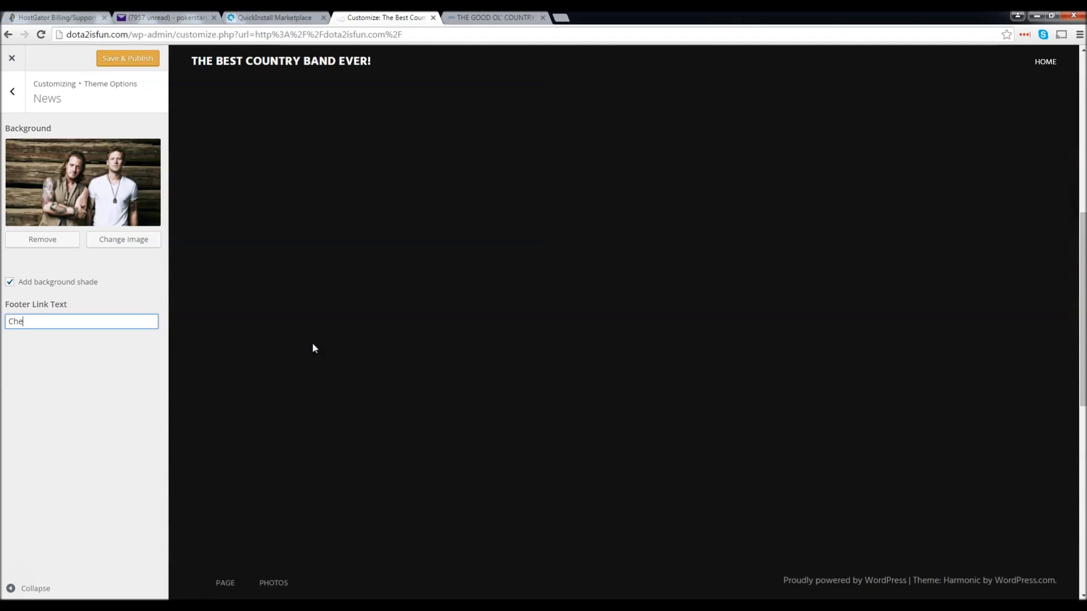
text(ck out)
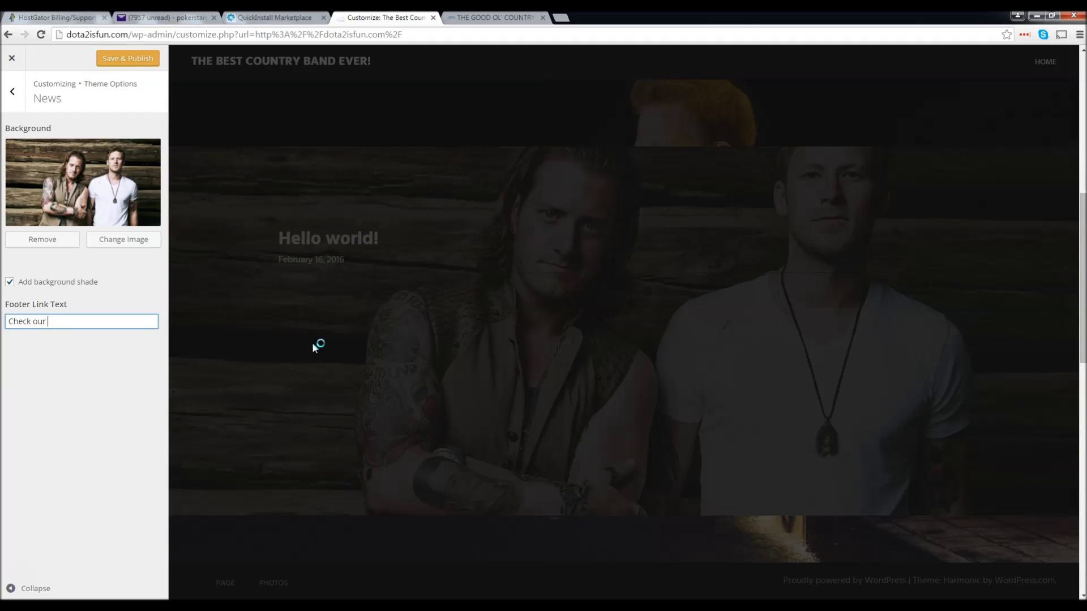
text( latest news!)
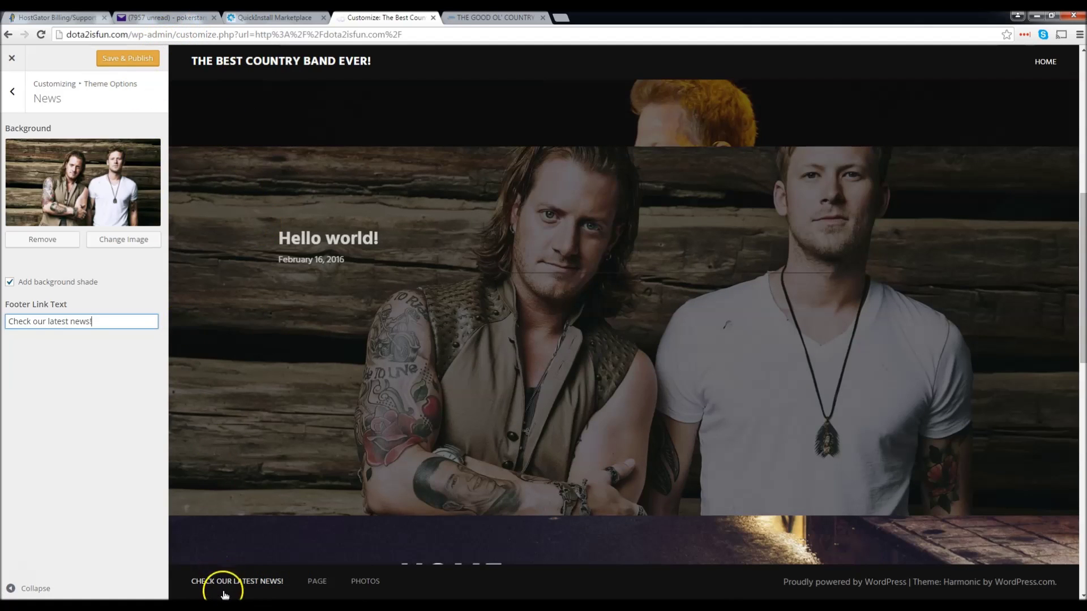
click(140, 64)
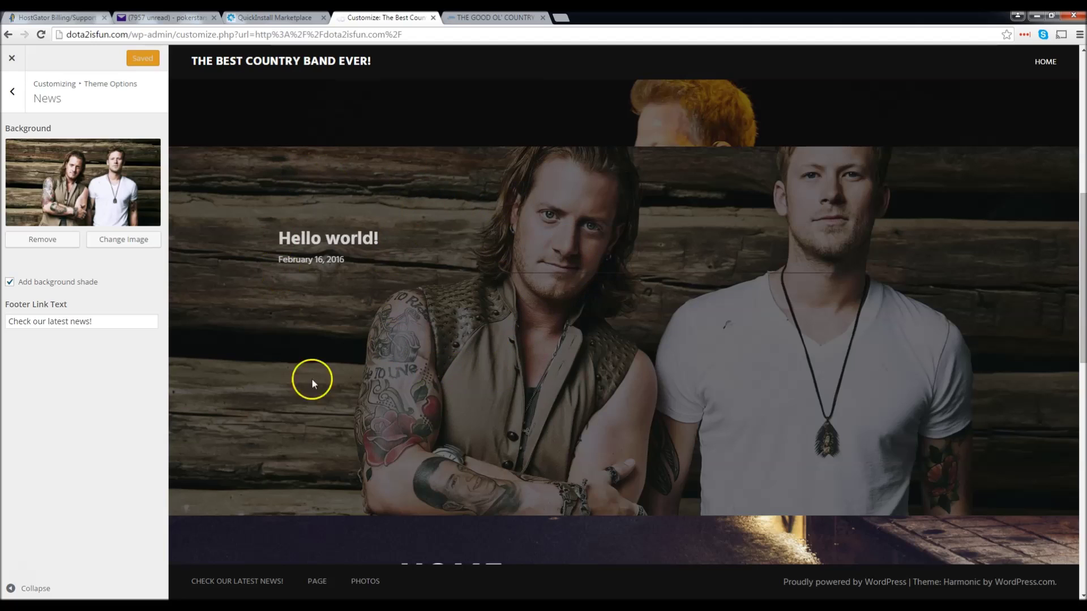
click(10, 59)
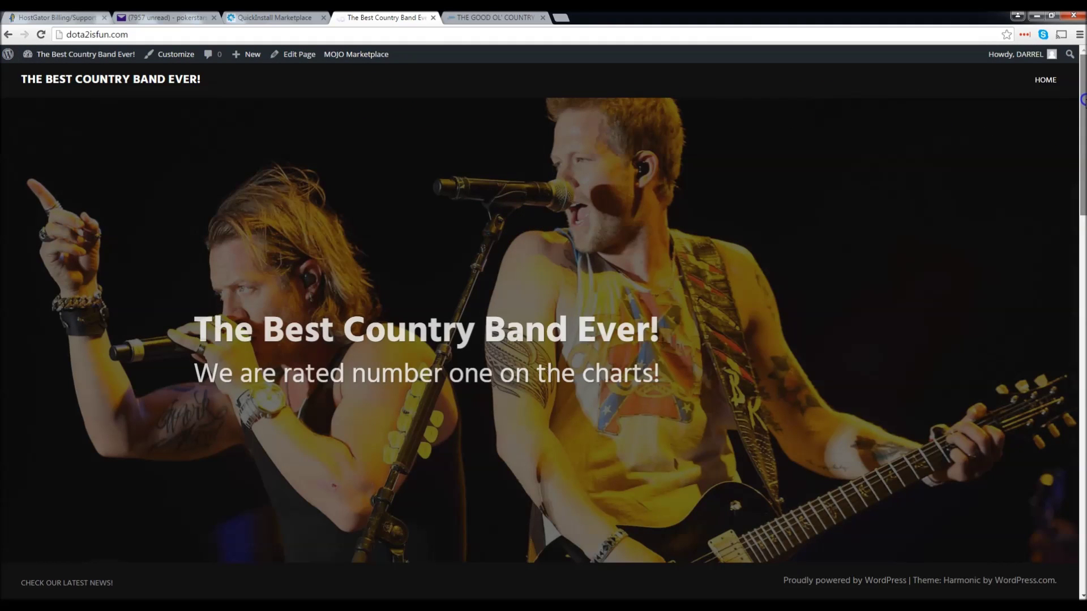
Step: Follow the CHECK OUR LATEST NEWS! footer link to the news slide with the Hello world! post
drag(1084, 99, 1084, 102)
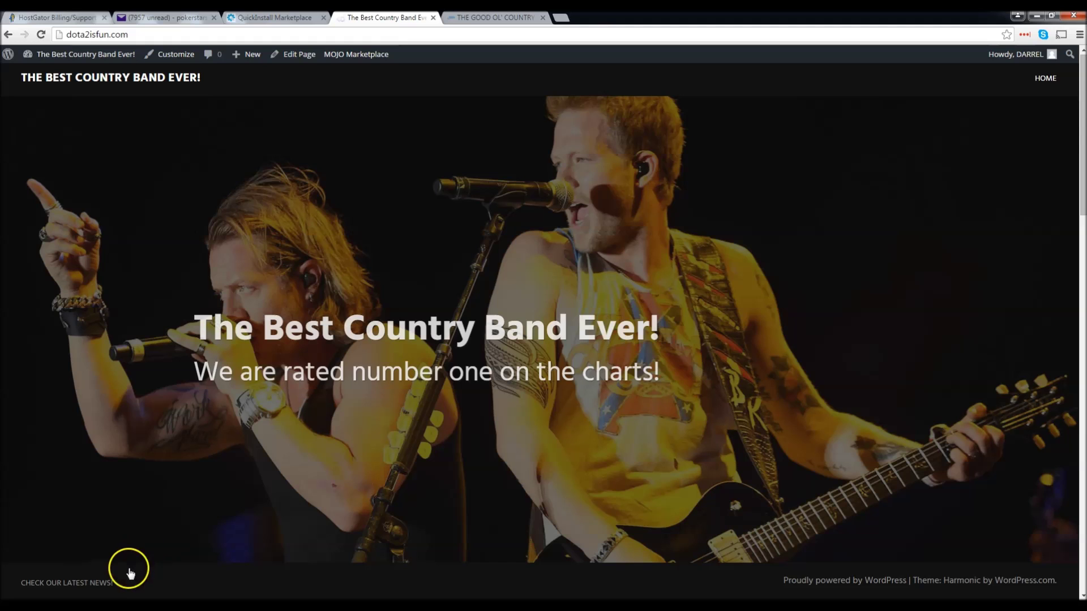
click(115, 582)
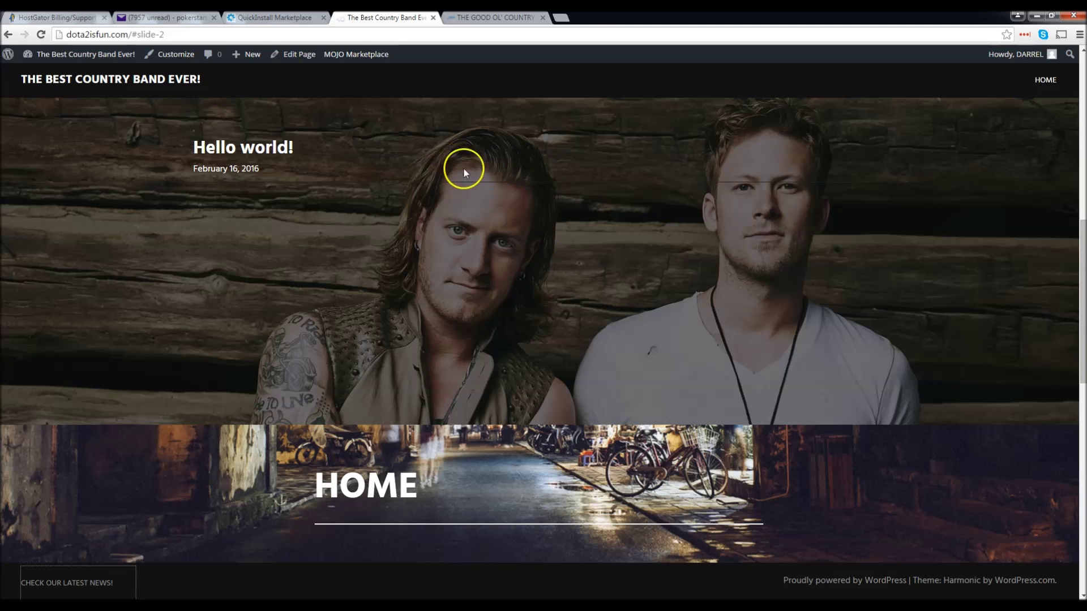
mouse_move(251, 57)
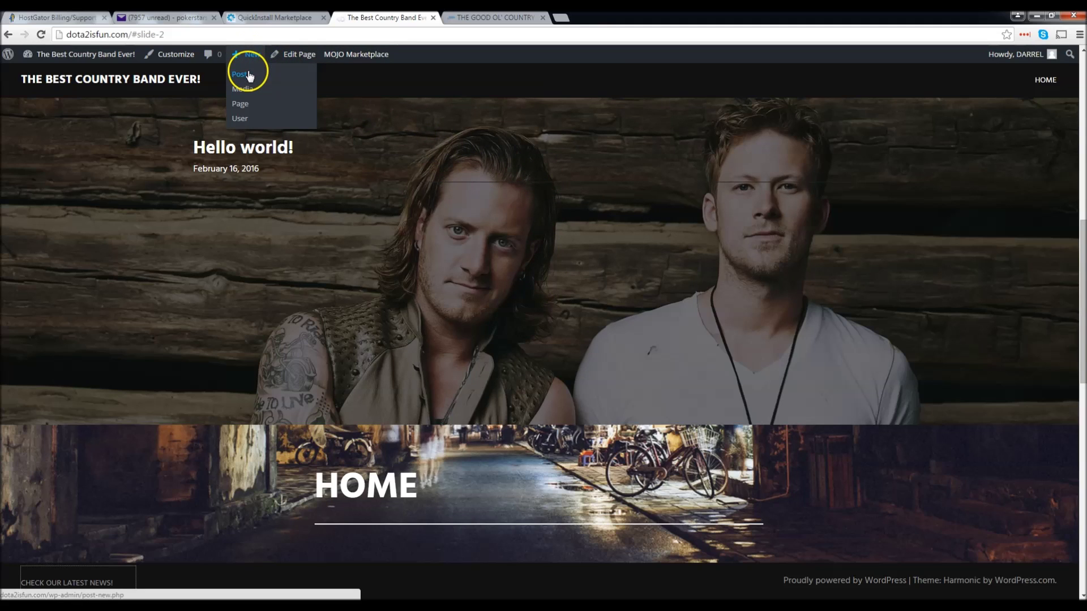
Step: Start a new post titled 'We will be in Hollywood 3/21'
click(248, 76)
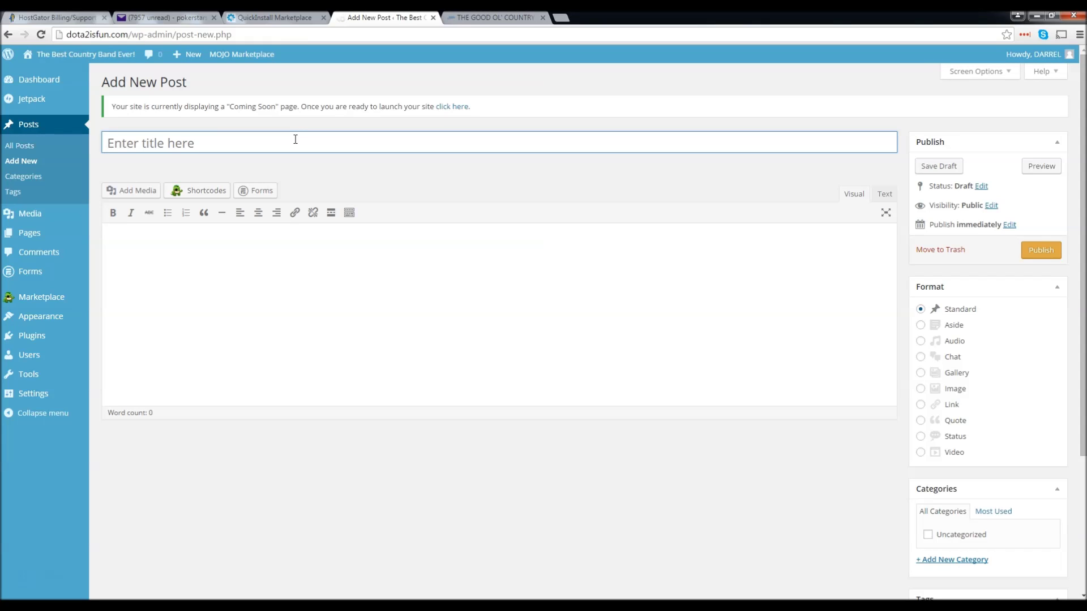
text(C)
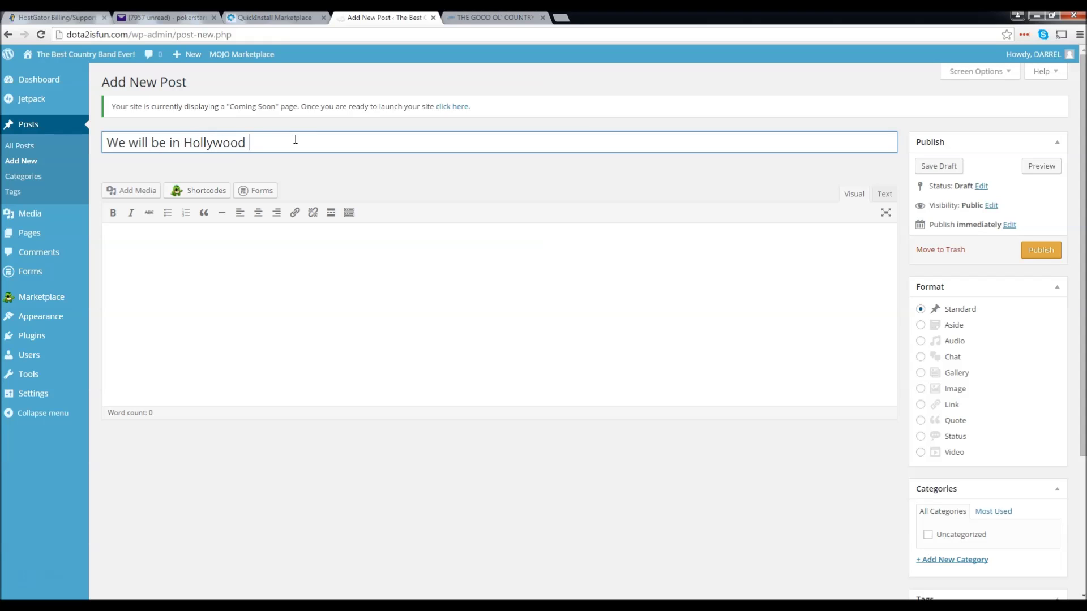
key(Tab)
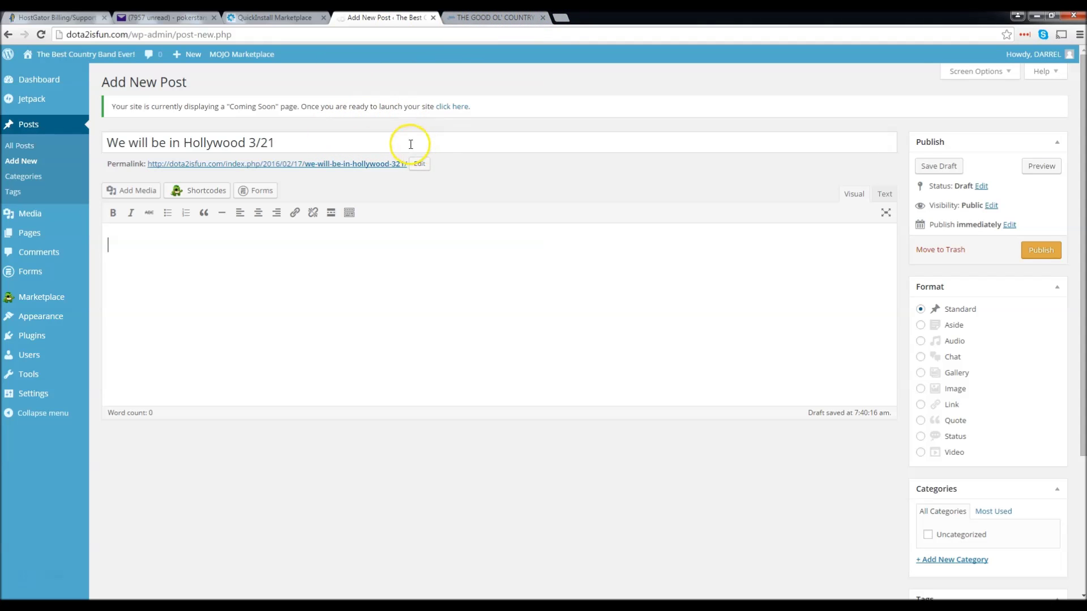
Step: Paste the title sentence repeatedly into the post body and open the media library
drag(411, 145, 78, 139)
key(ctrl+c)
click(225, 255)
key(ctrl+v)
key(ctrl+v)
key(ctrl+v)
key(ctrl+v)
key(ctrl+v)
key(ctrl+v)
key(ctrl+v)
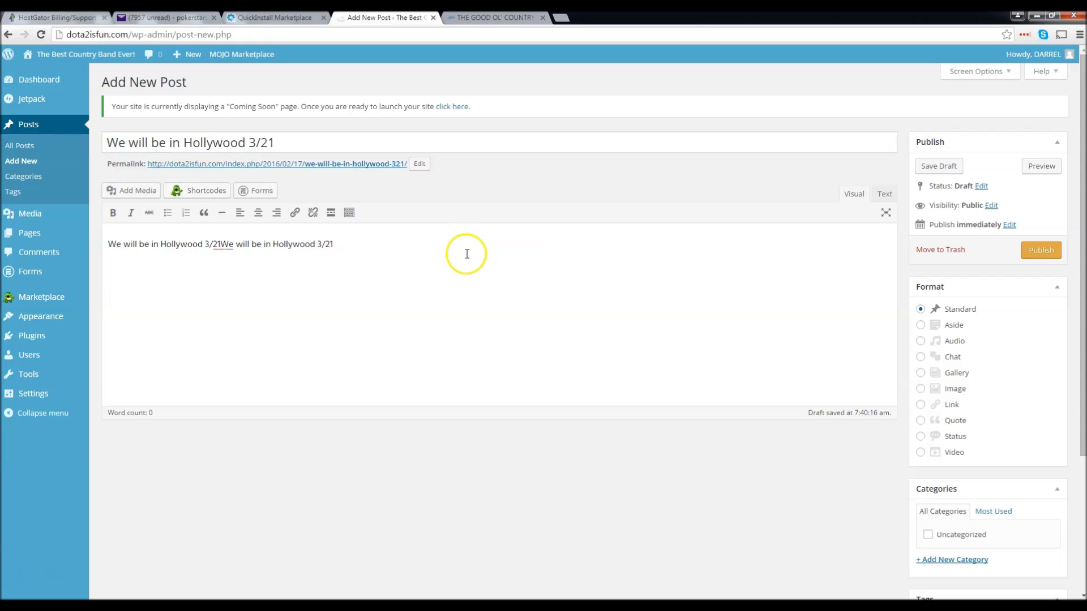
key(Return)
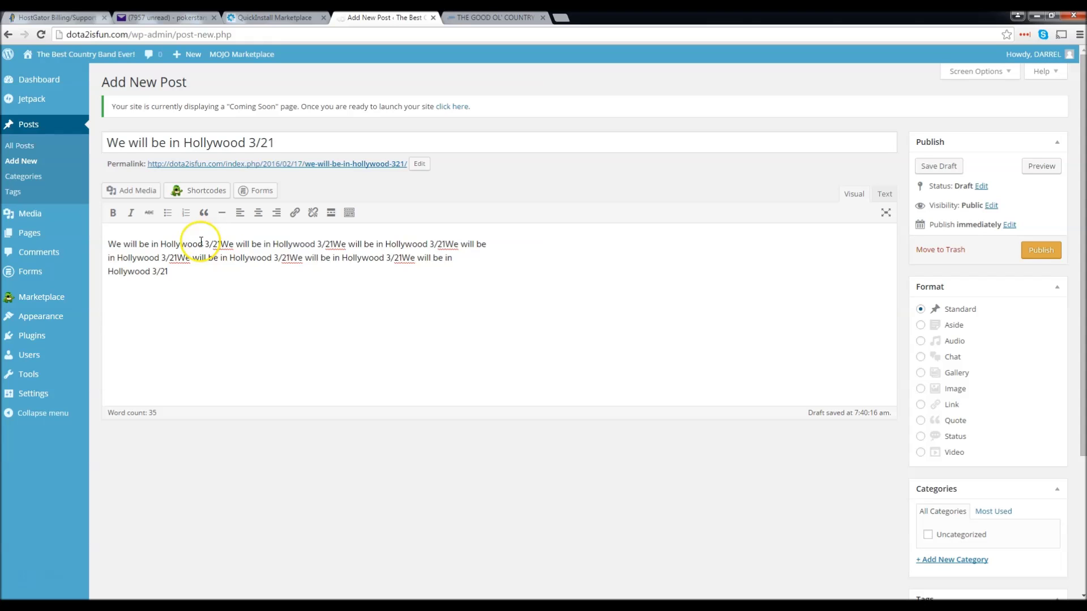
click(147, 192)
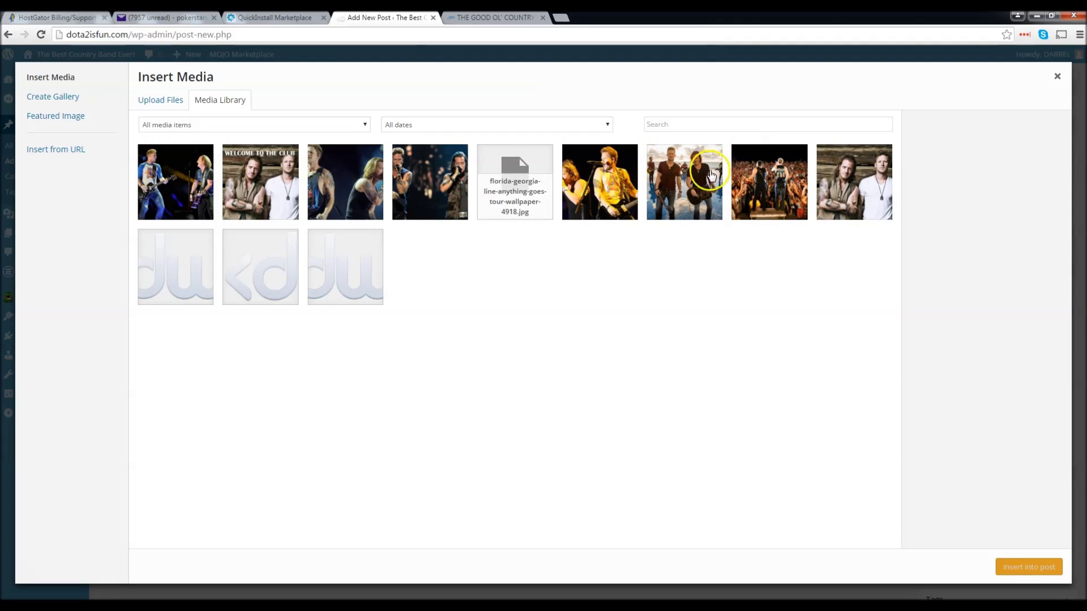
Step: Insert the FGL_Live crowd concert photo below the post's body text
click(767, 182)
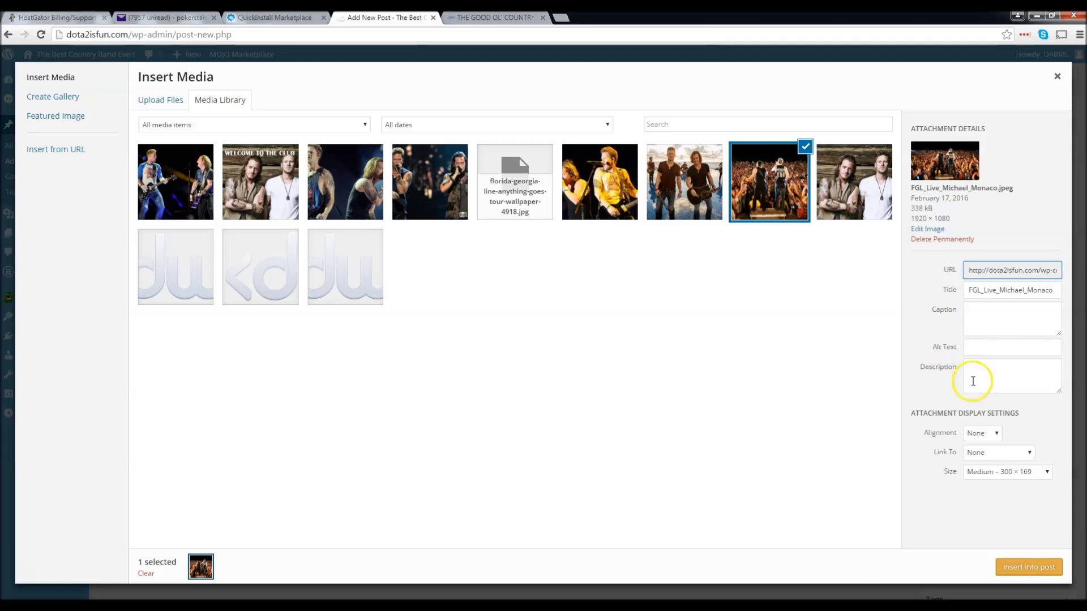
click(1044, 569)
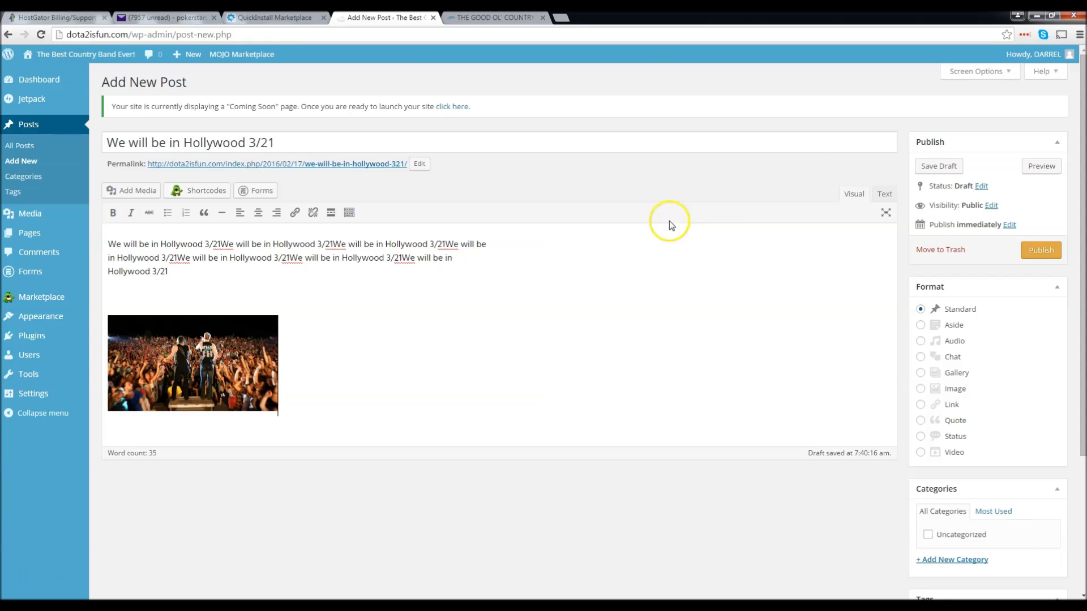
drag(1082, 126, 1084, 283)
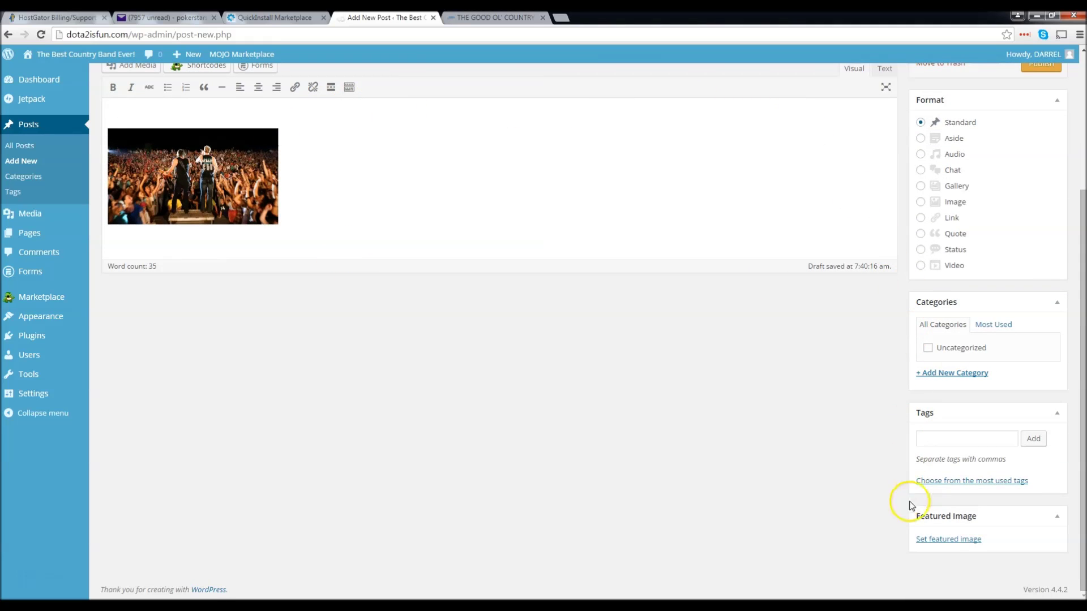
Step: Set the Welcome to the Club image (NEW IMAGE 1) as the post's featured image
click(931, 544)
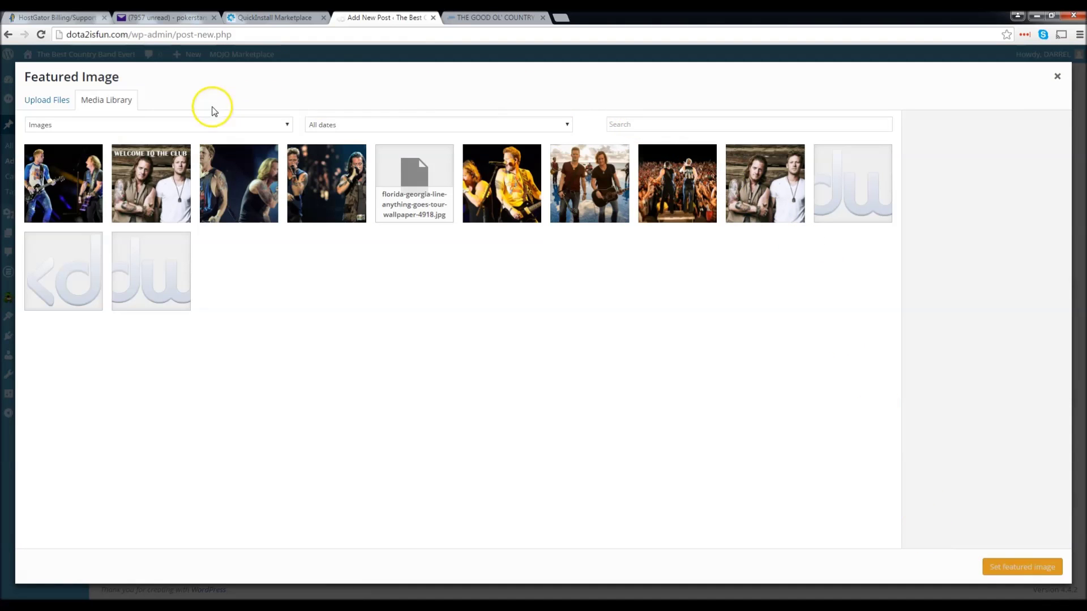
click(158, 170)
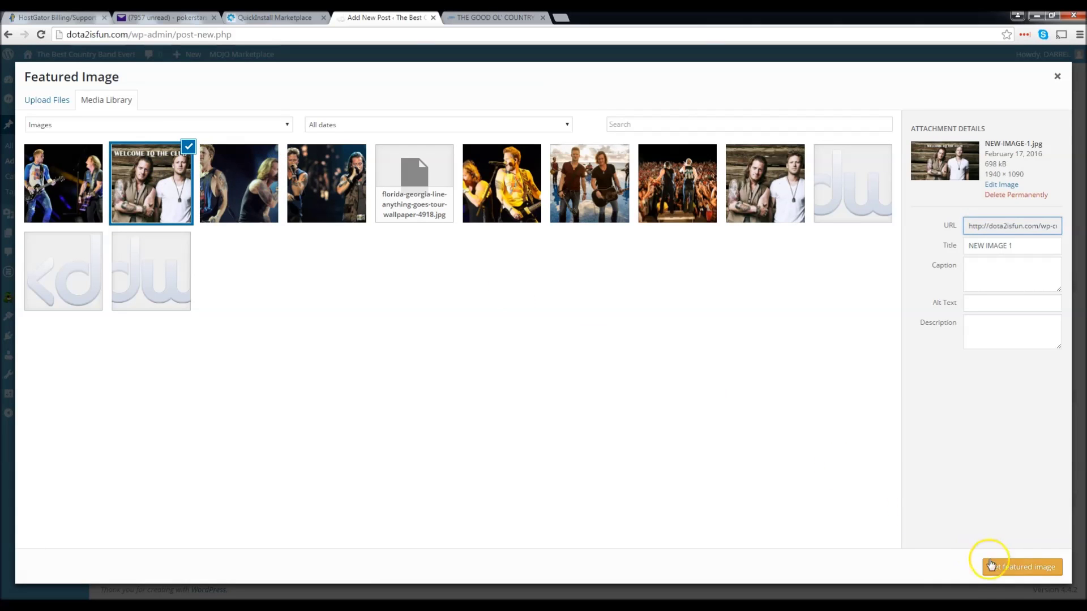
click(1022, 567)
scroll(889, 419, up, 3)
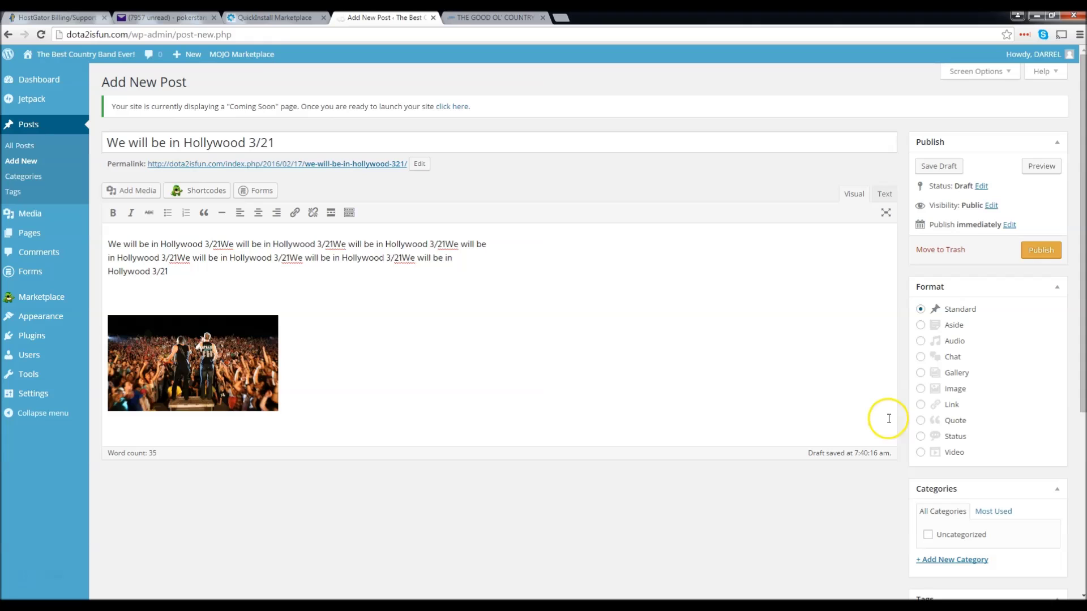
Step: Publish the Hollywood post and go to the live site via Visit Site
click(1041, 253)
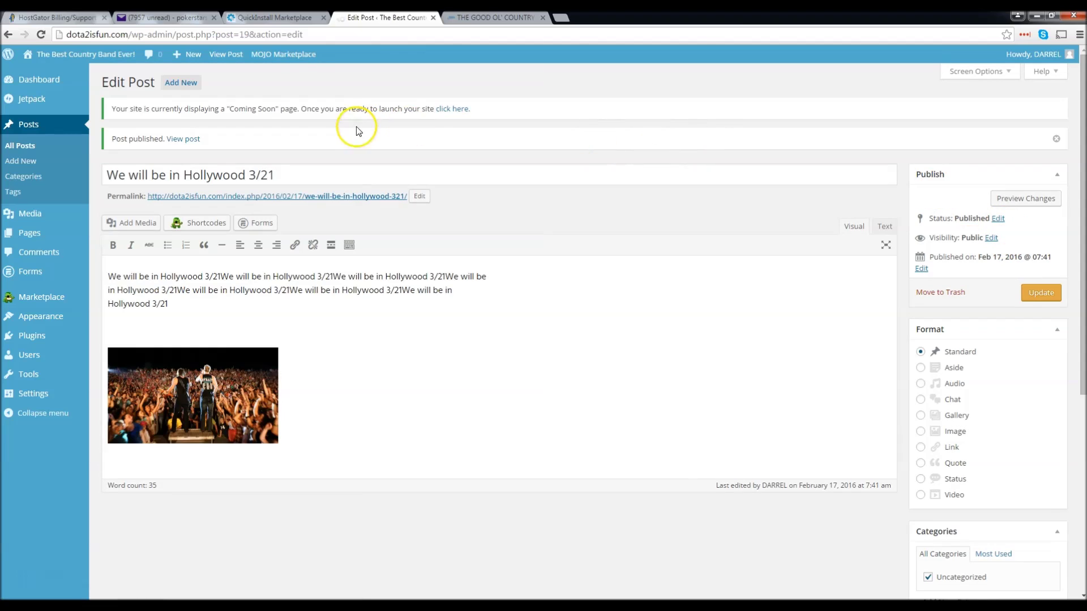
mouse_move(49, 64)
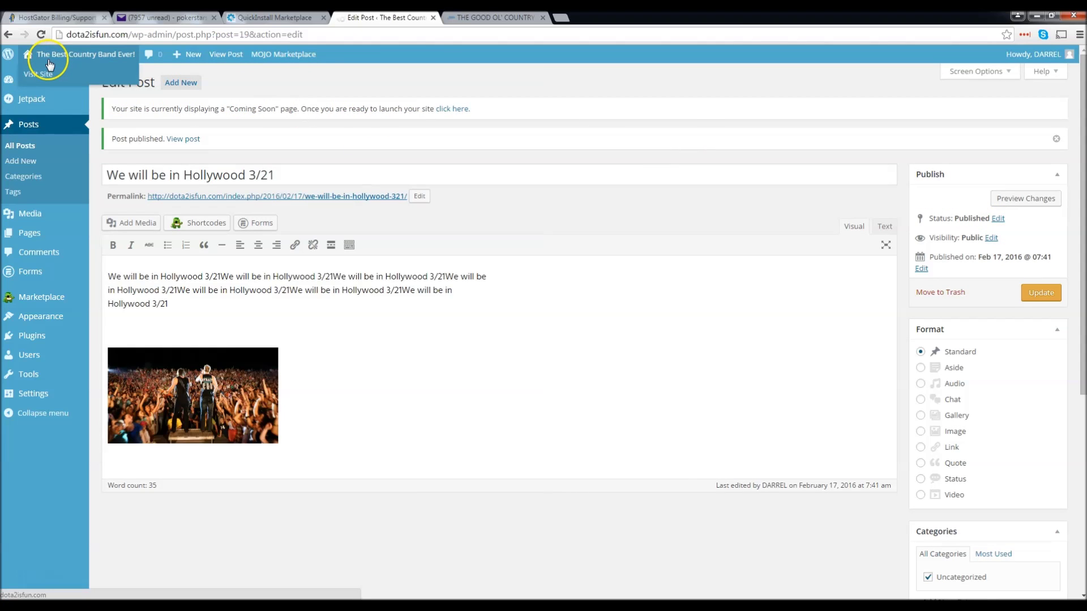
click(47, 74)
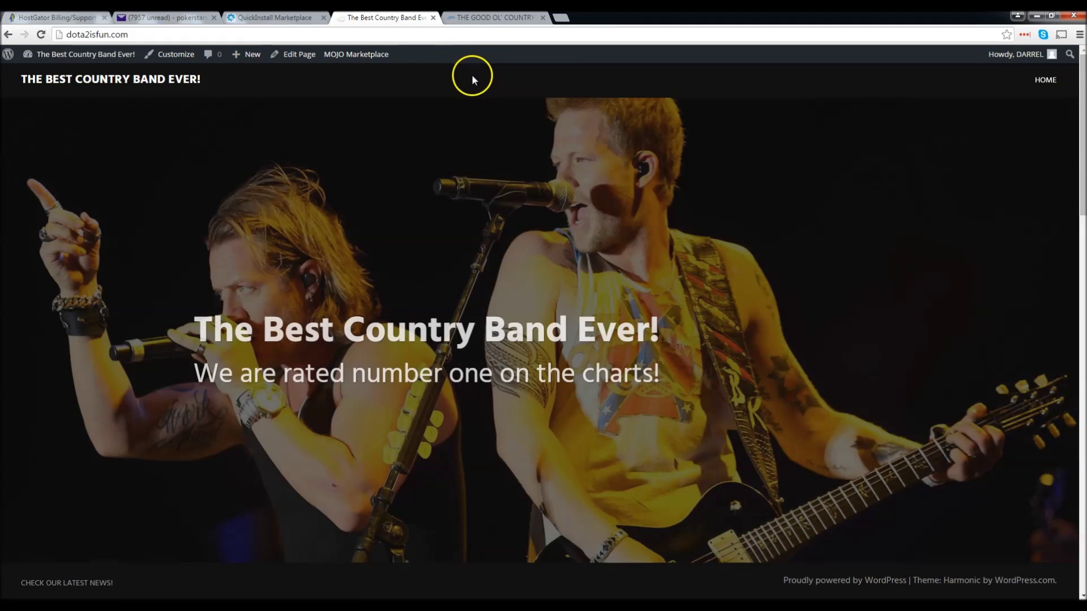
Step: Open the 'We will be in Hollywood 3/21' post and show its full body with Read more
drag(1083, 67, 1083, 218)
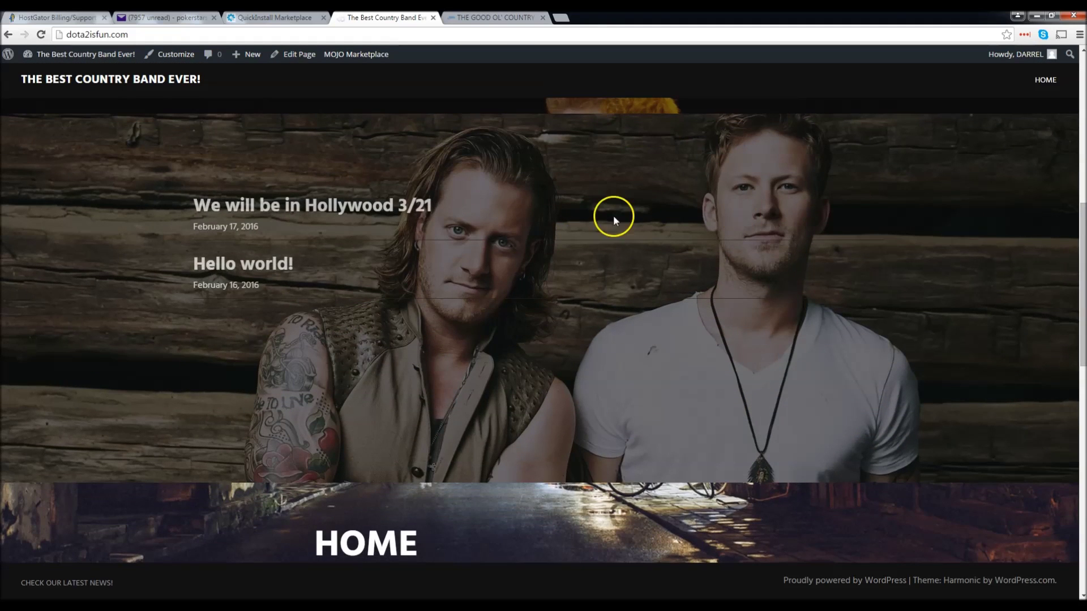
click(314, 205)
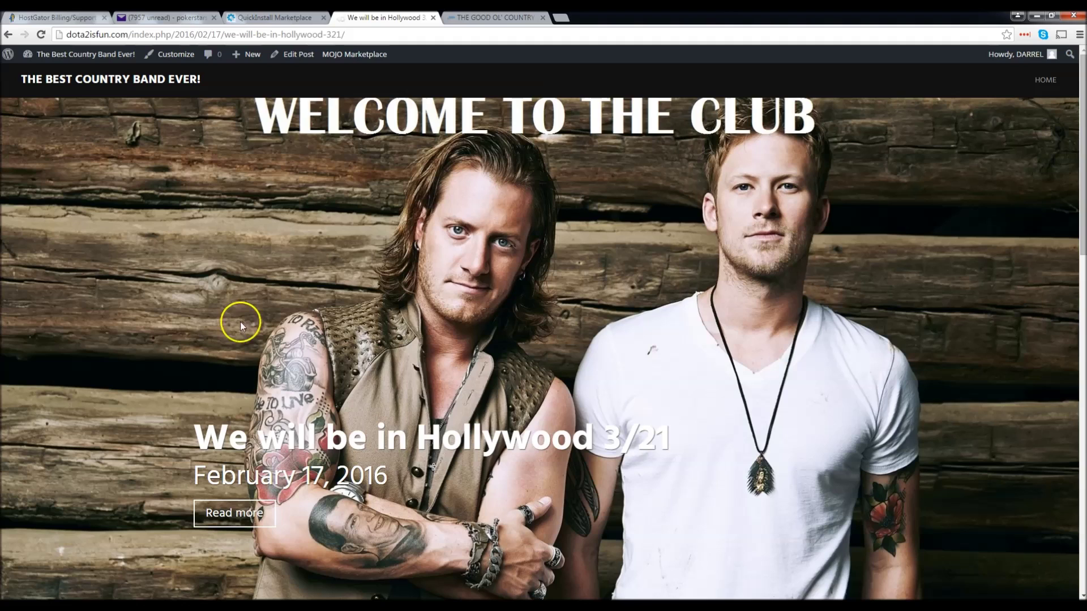
drag(688, 436, 196, 436)
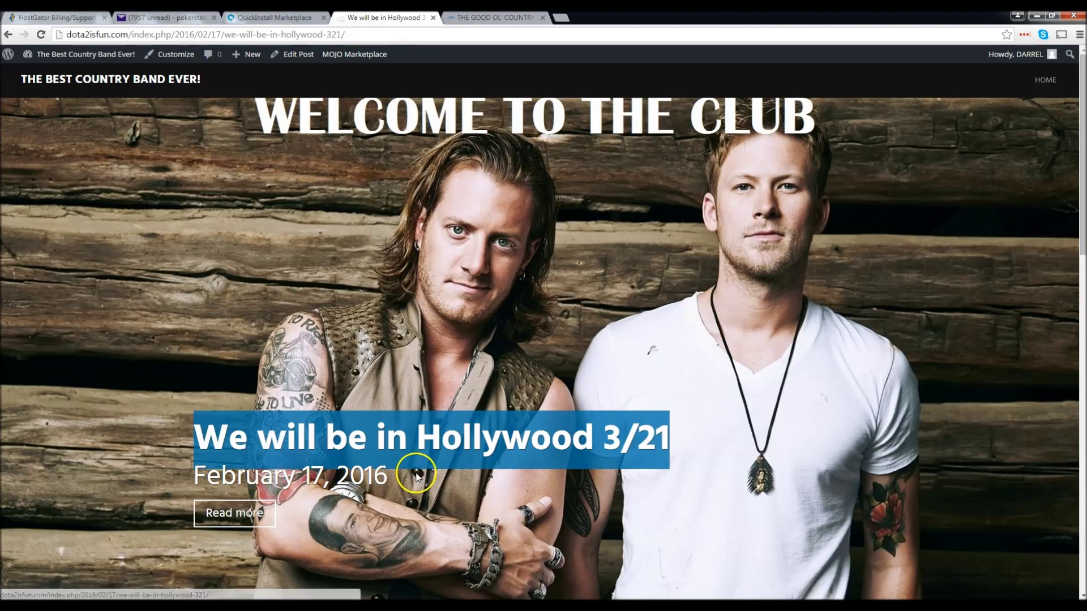
click(237, 514)
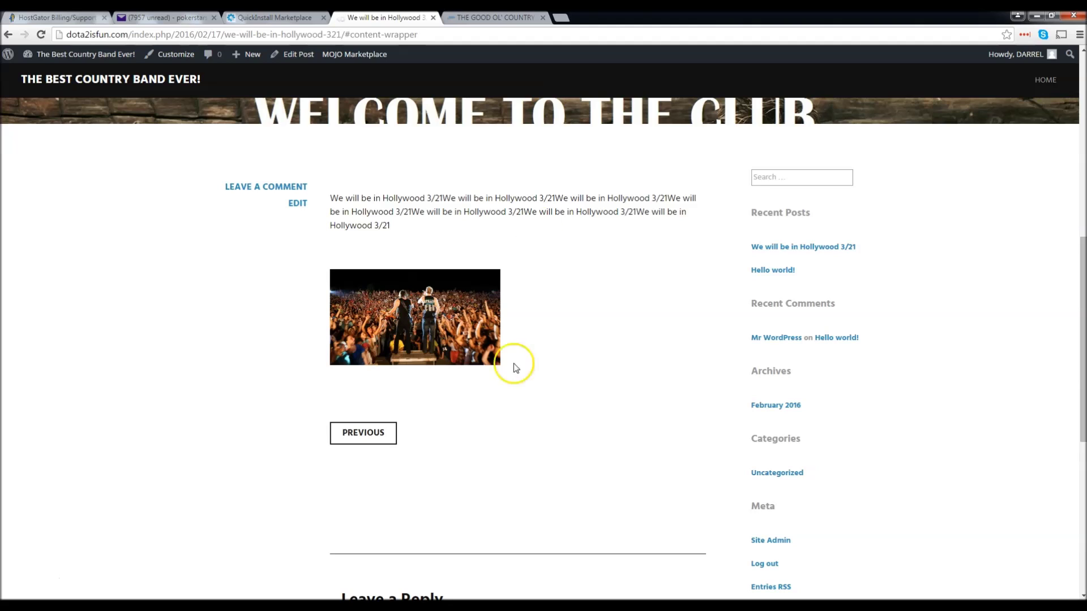
Step: Open youtube.com in a new browser tab
click(561, 17)
text(youtube.com)
key(Return)
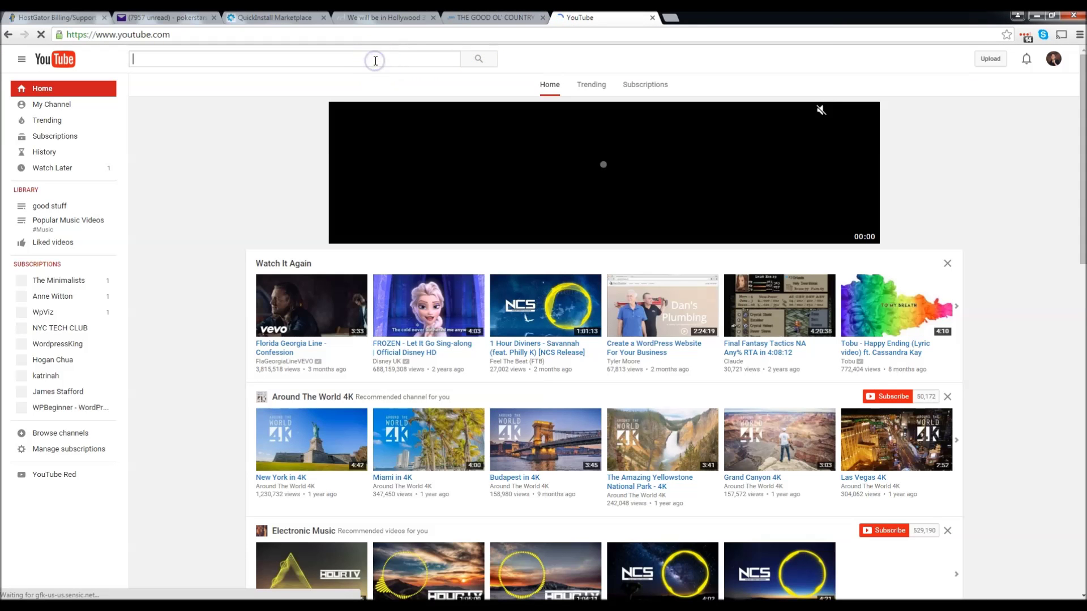
Step: Open the Florida Georgia Line - Confession video and pause the playing ad
click(300, 353)
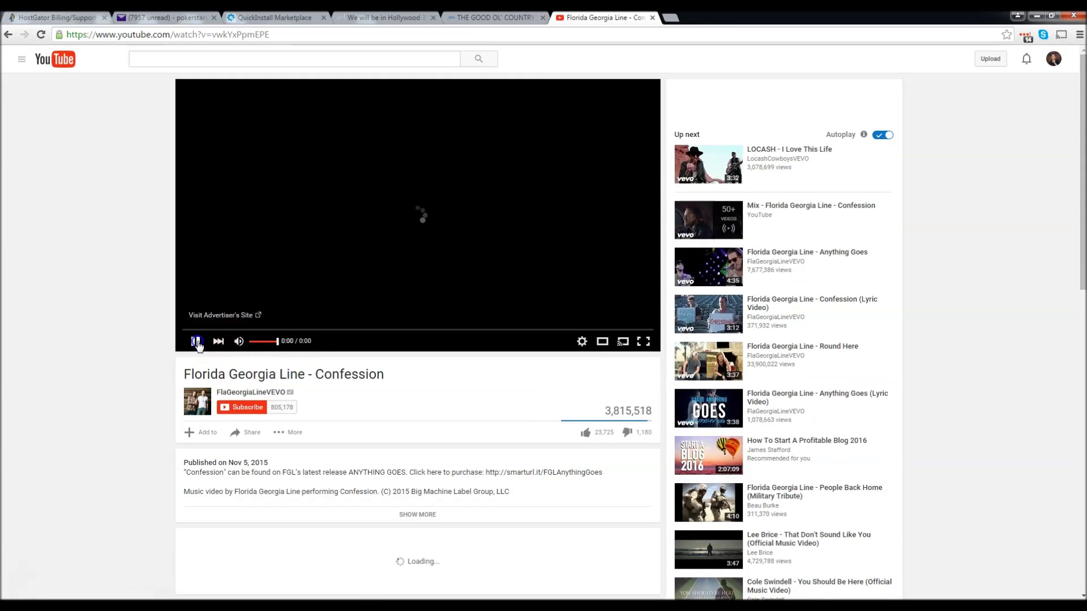
click(395, 272)
click(349, 340)
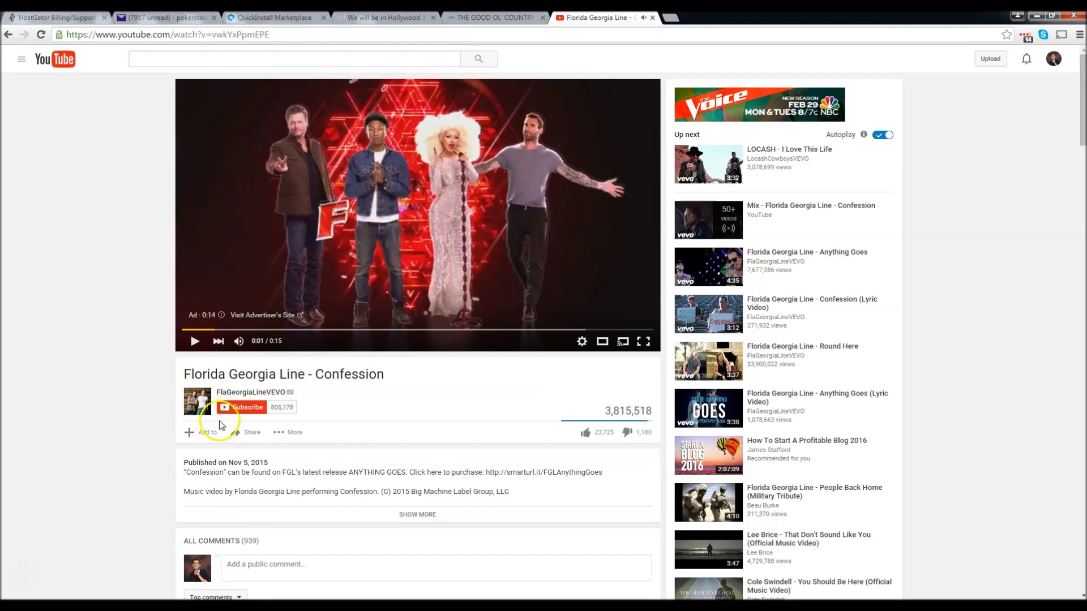
Step: Copy the video's iframe embed code from Share > Embed and return to the WordPress tab
click(246, 435)
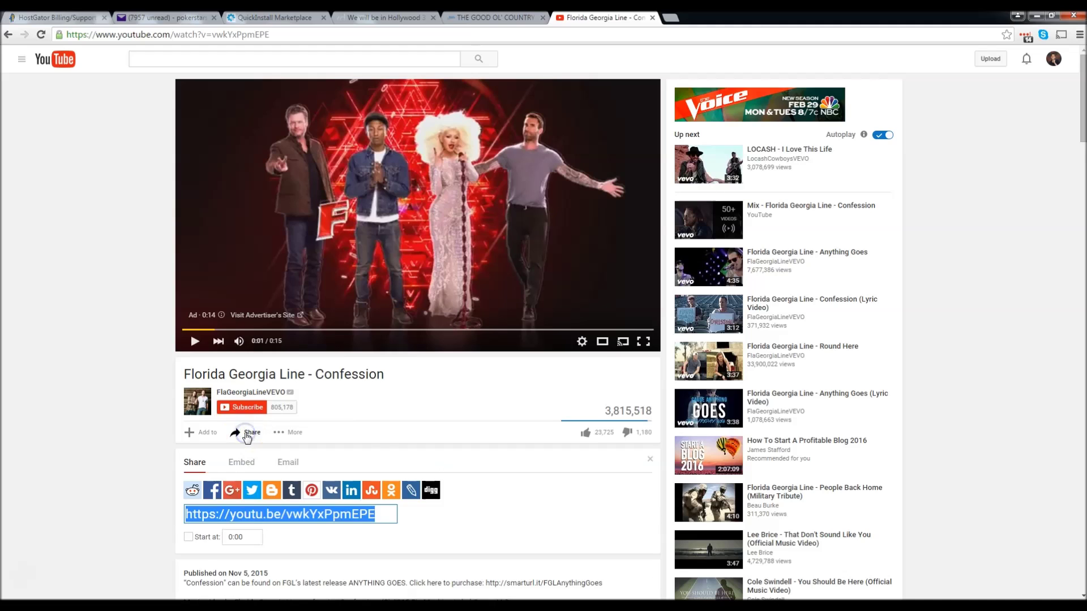
scroll(245, 430, down, 1)
click(244, 413)
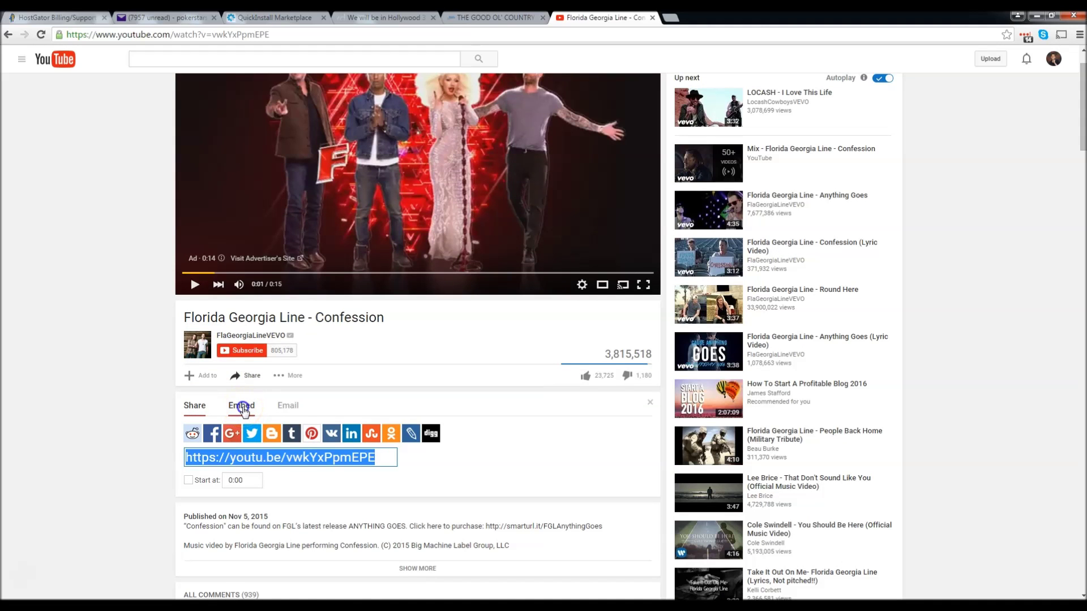
click(244, 409)
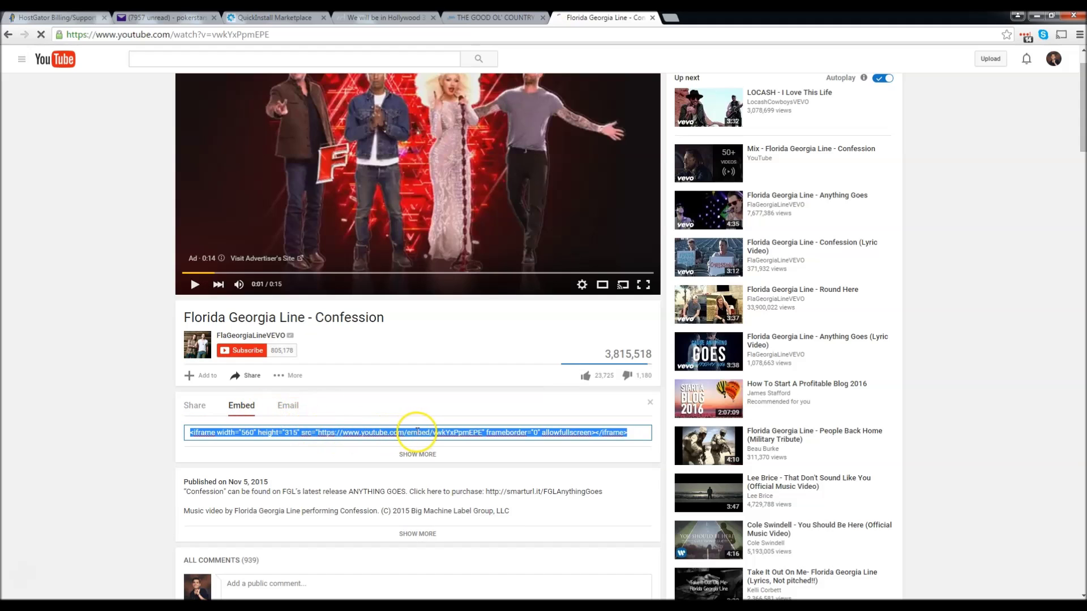
right_click(419, 432)
click(432, 283)
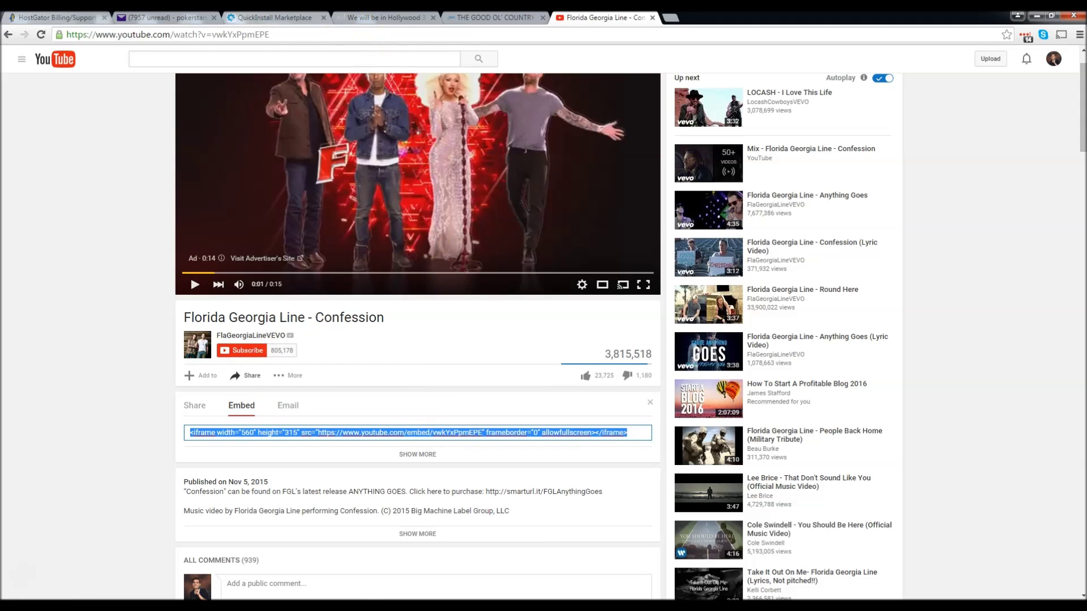
key(ctrl+4)
scroll(451, 170, up, 8)
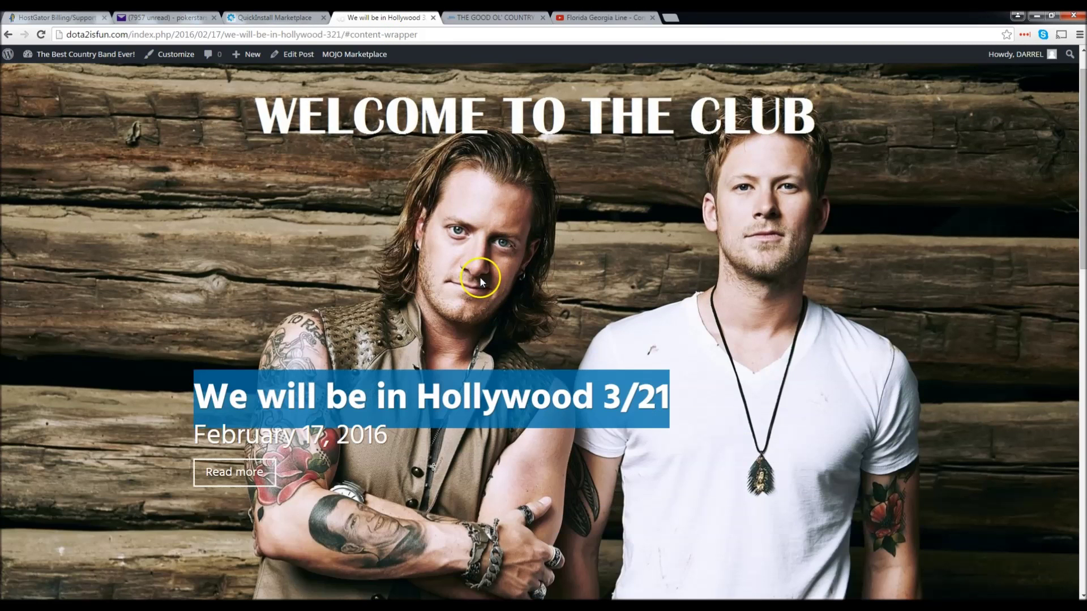
Step: Open the Hollywood post in the editor and delete the concert photo
scroll(480, 277, down, 2)
scroll(457, 376, down, 3)
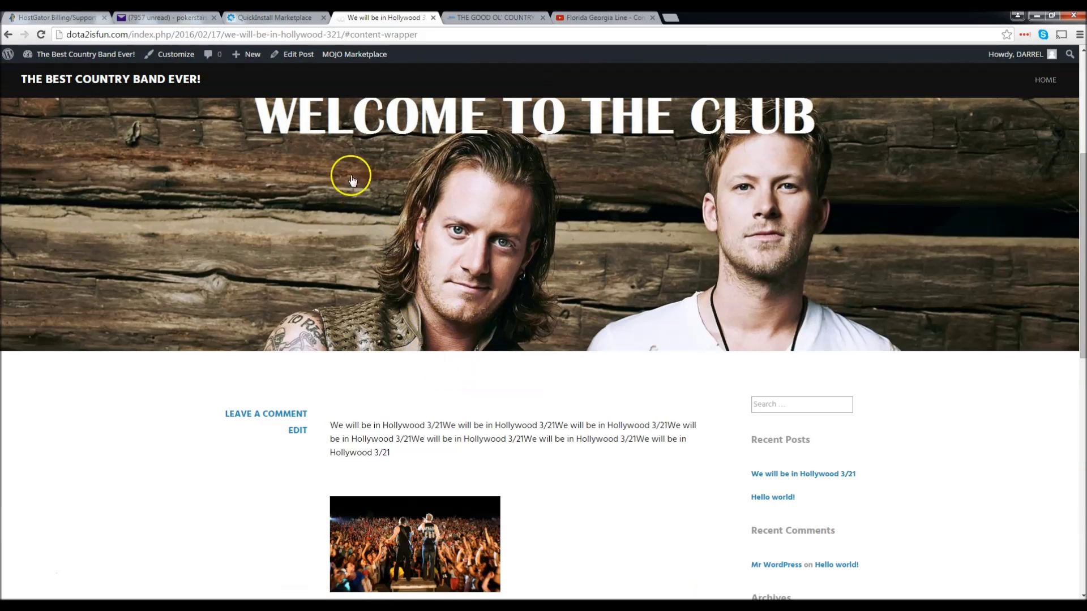
click(295, 55)
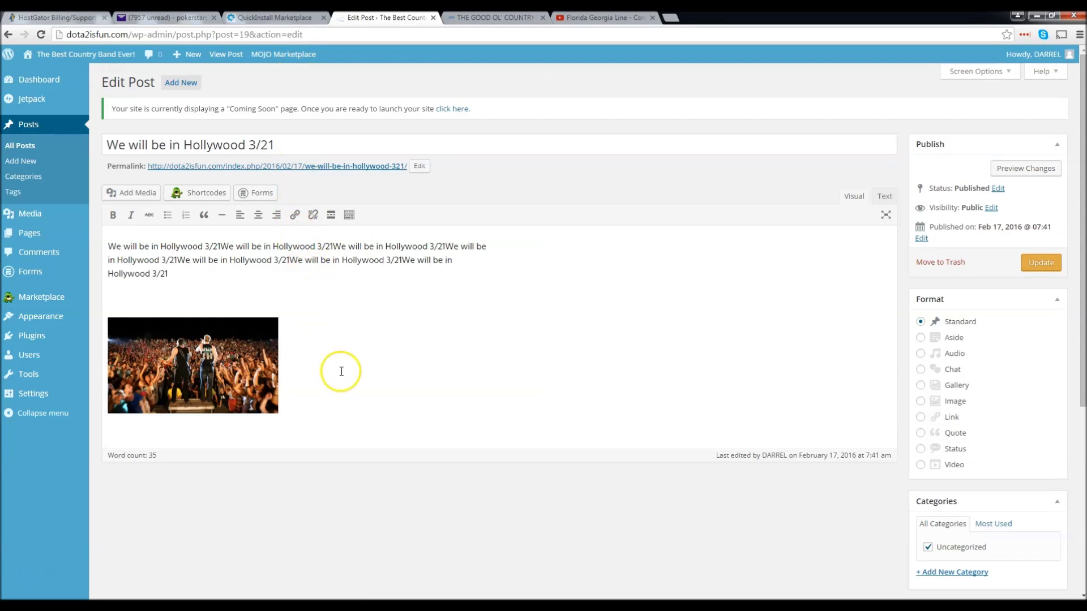
scroll(340, 372, down, 1)
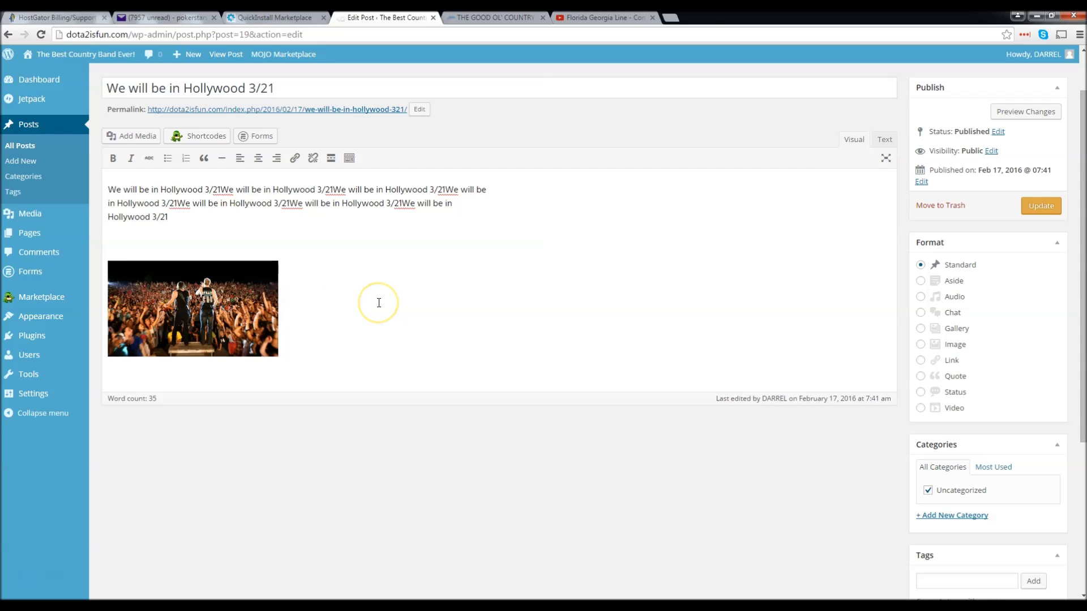
key(BackSpace)
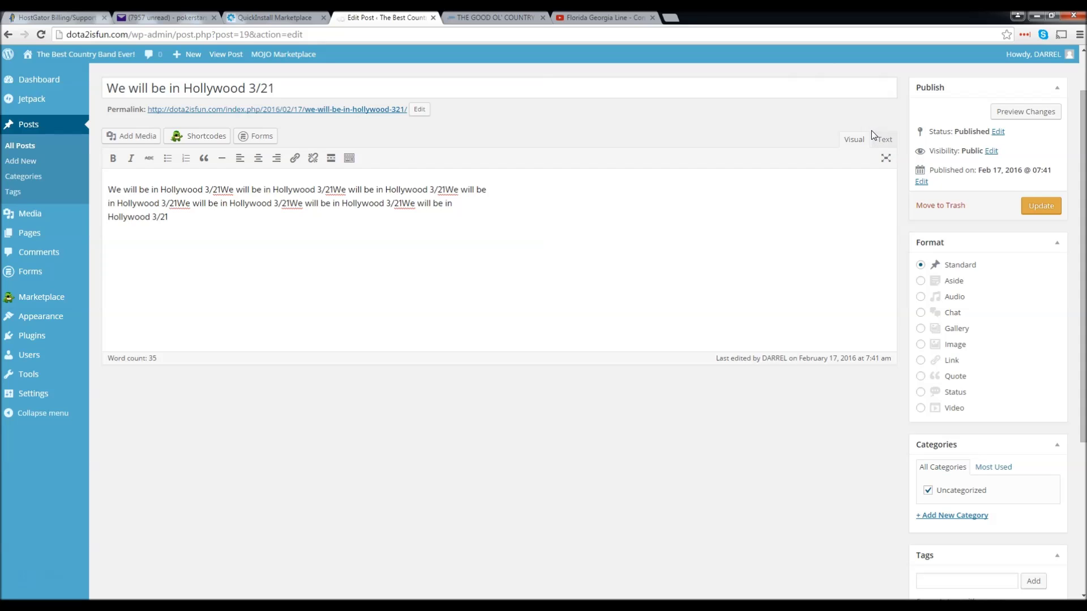
Step: In the Text view, paste the YouTube iframe code on the last line and update the post
click(885, 144)
click(205, 222)
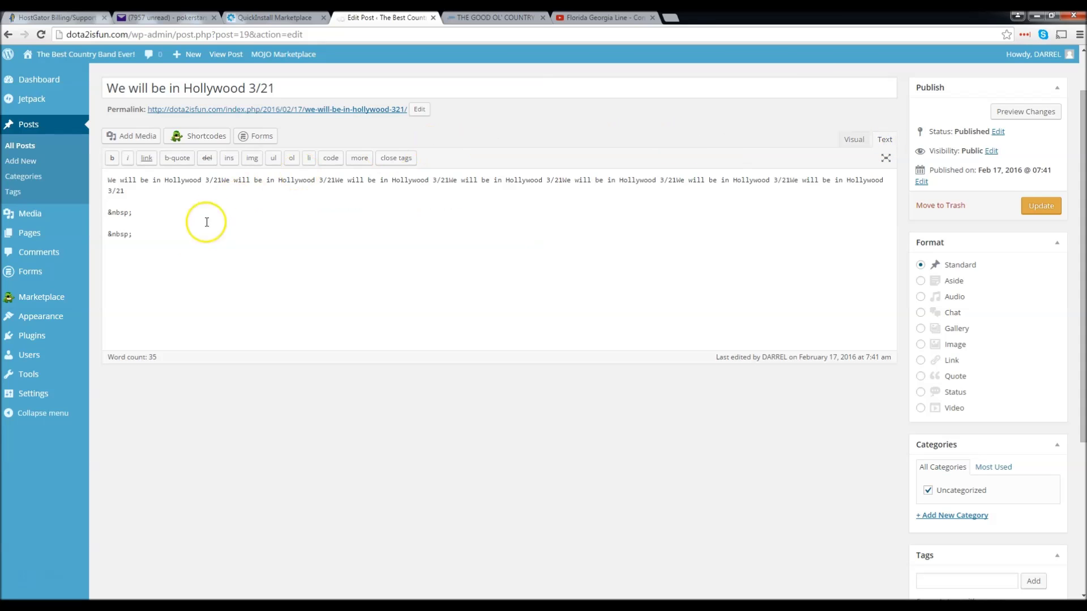
click(143, 239)
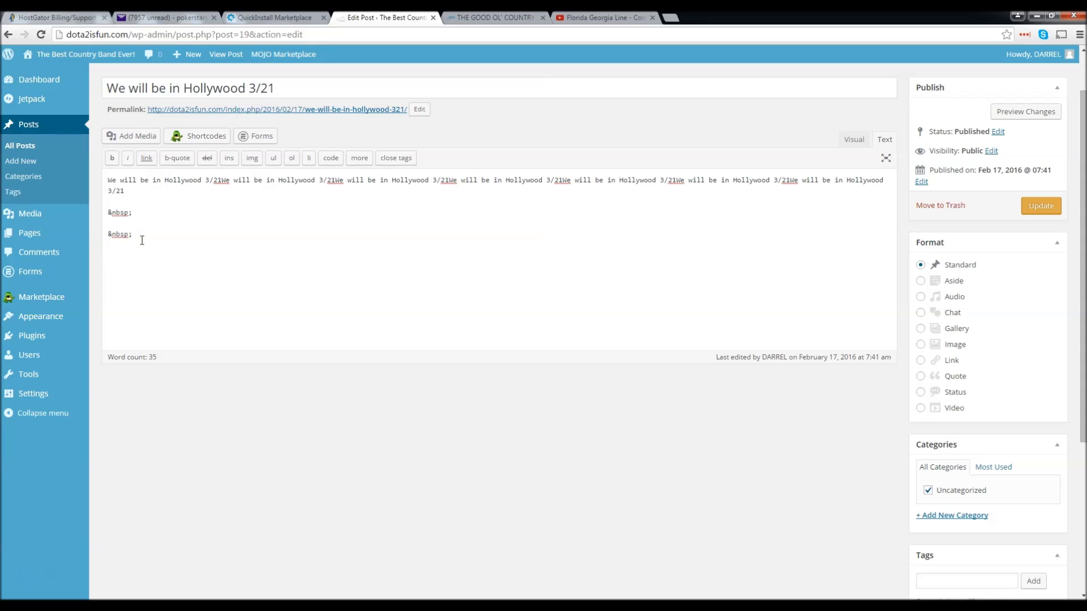
text(<iframe width="560" height="315" src="https://www.youtube.com/embed/vwkYxPpmEPE" frameborder="0" allowfullscreen></iframe>)
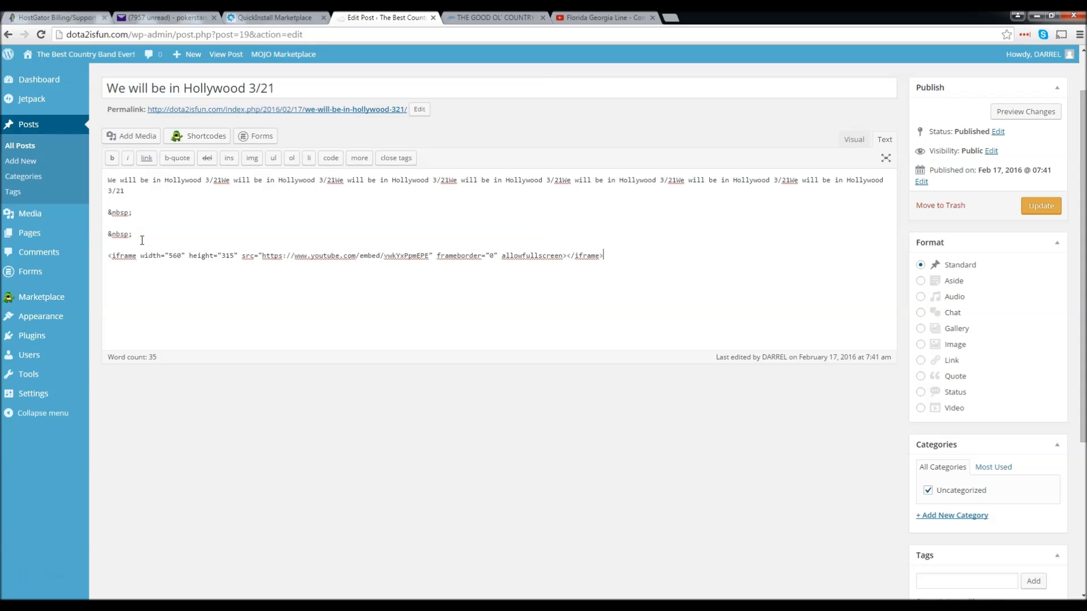
click(1057, 212)
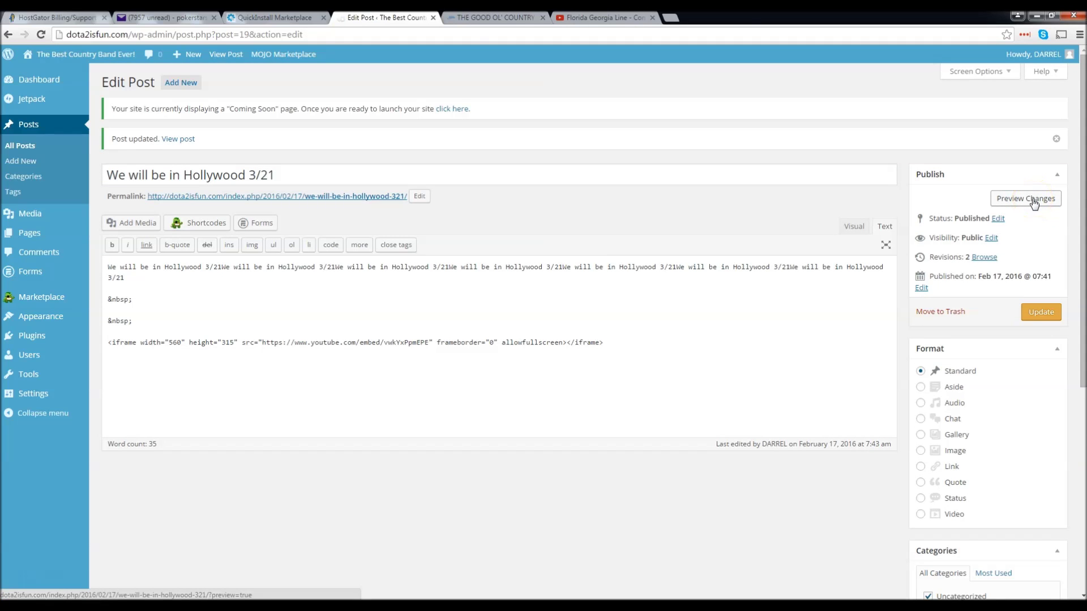
click(1034, 204)
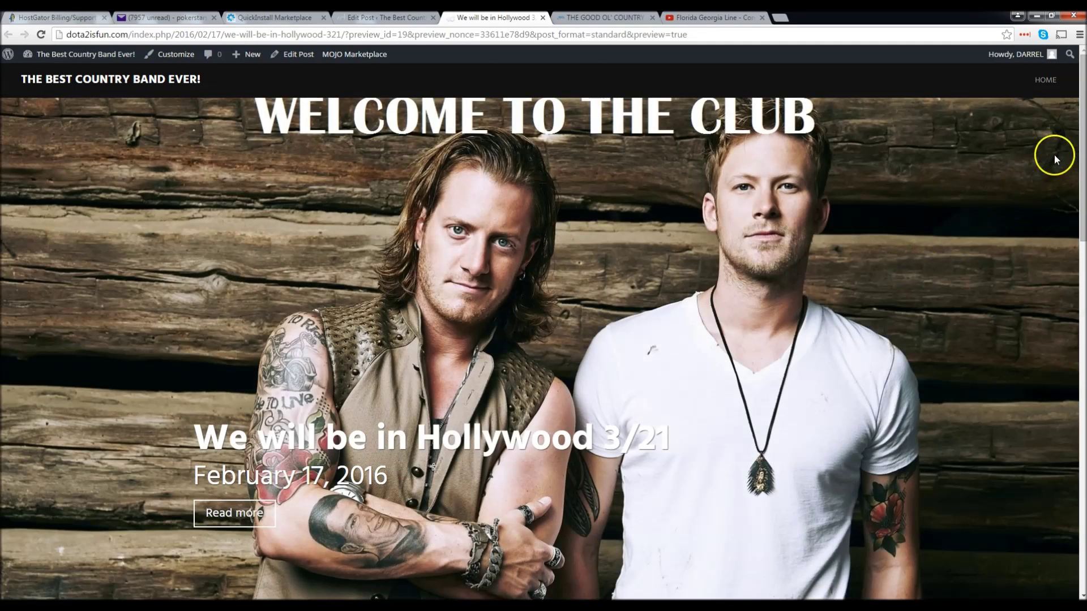
drag(1083, 119, 1084, 266)
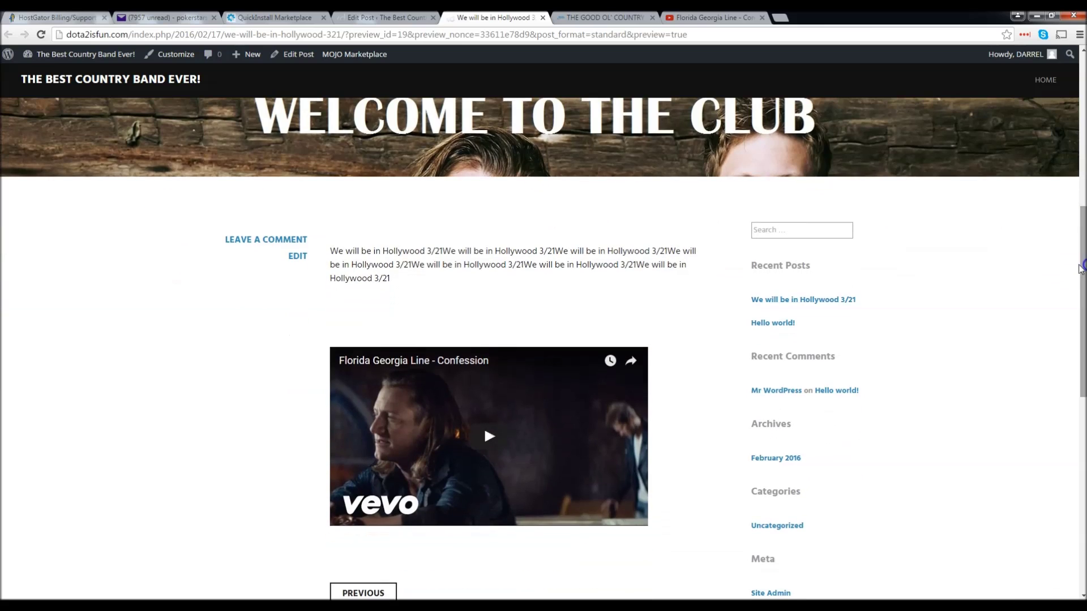
click(501, 428)
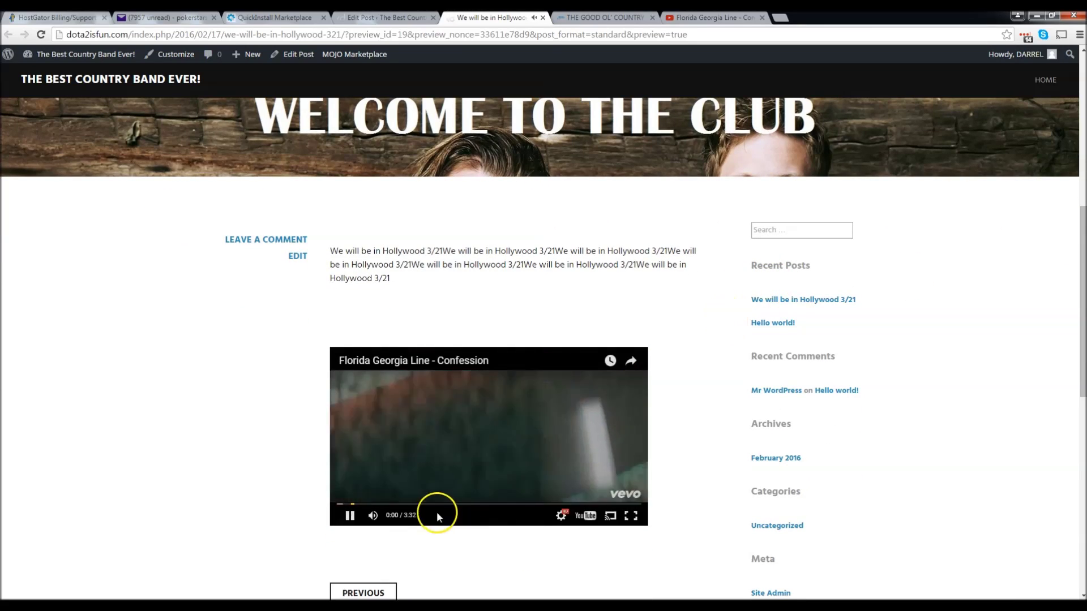
click(436, 504)
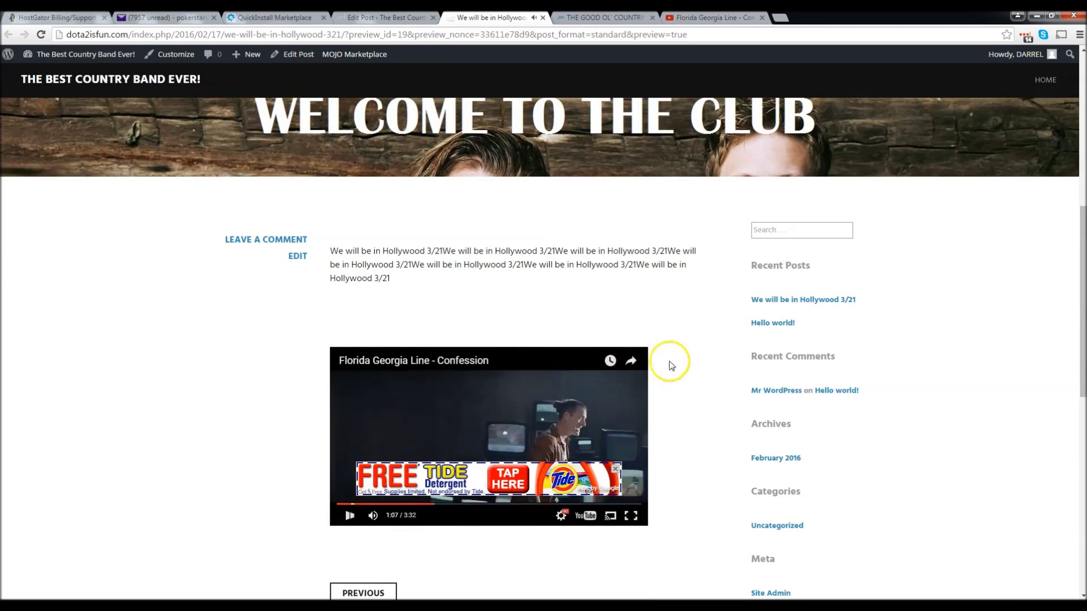
mouse_move(1084, 239)
mouse_down()
mouse_move(1084, 286)
mouse_move(1084, 251)
mouse_up()
click(353, 468)
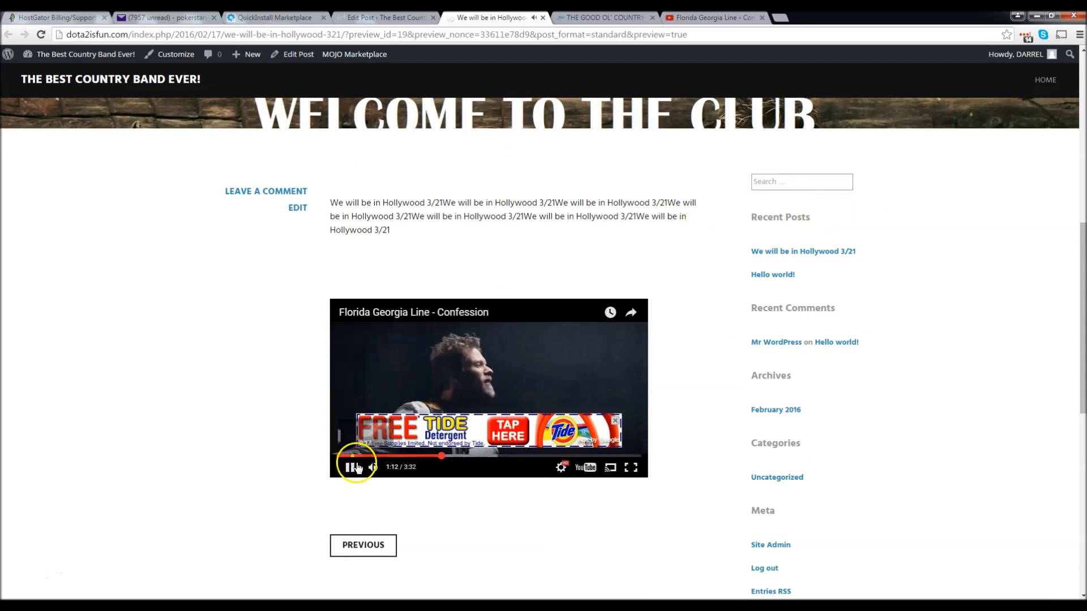
click(348, 389)
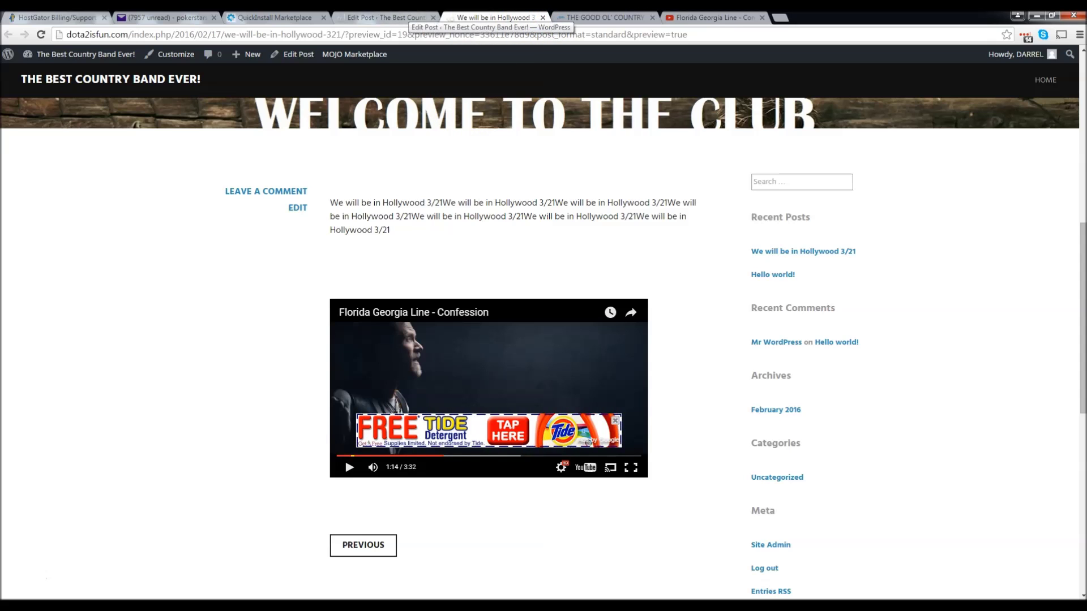
click(407, 18)
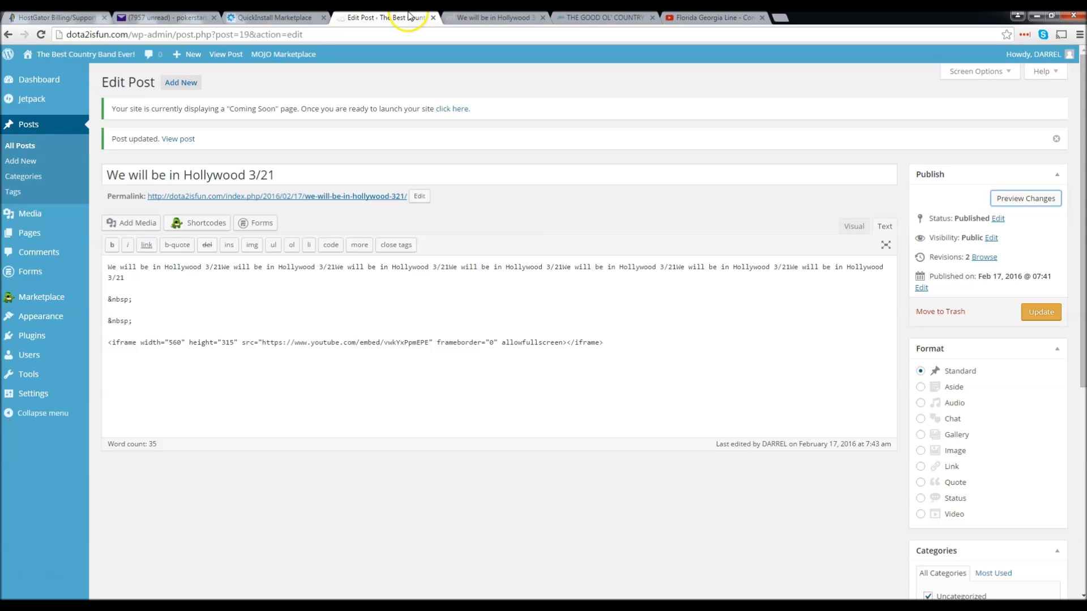
click(535, 19)
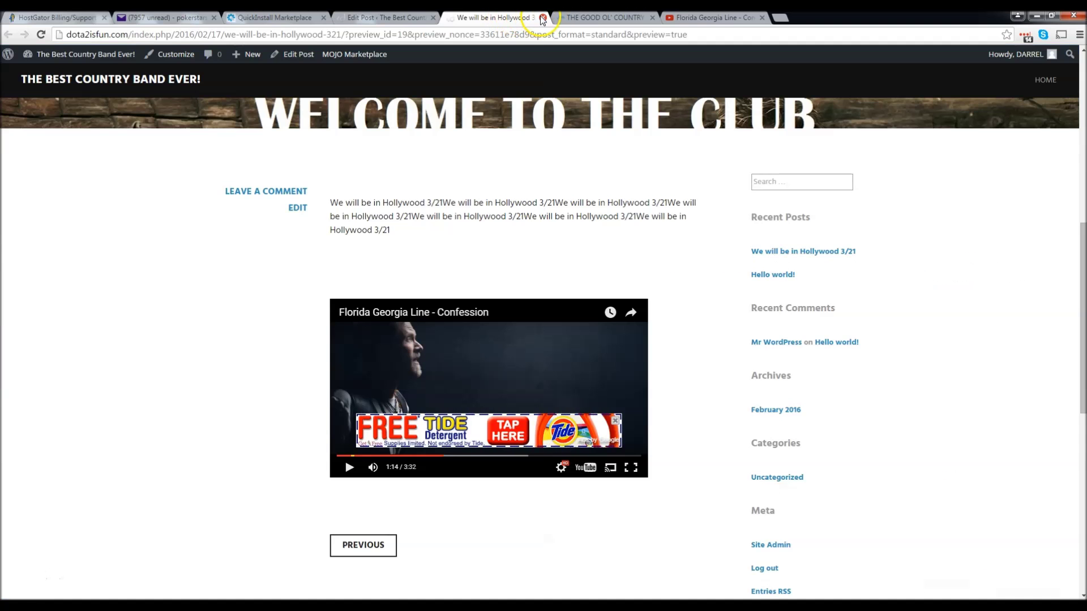
click(542, 19)
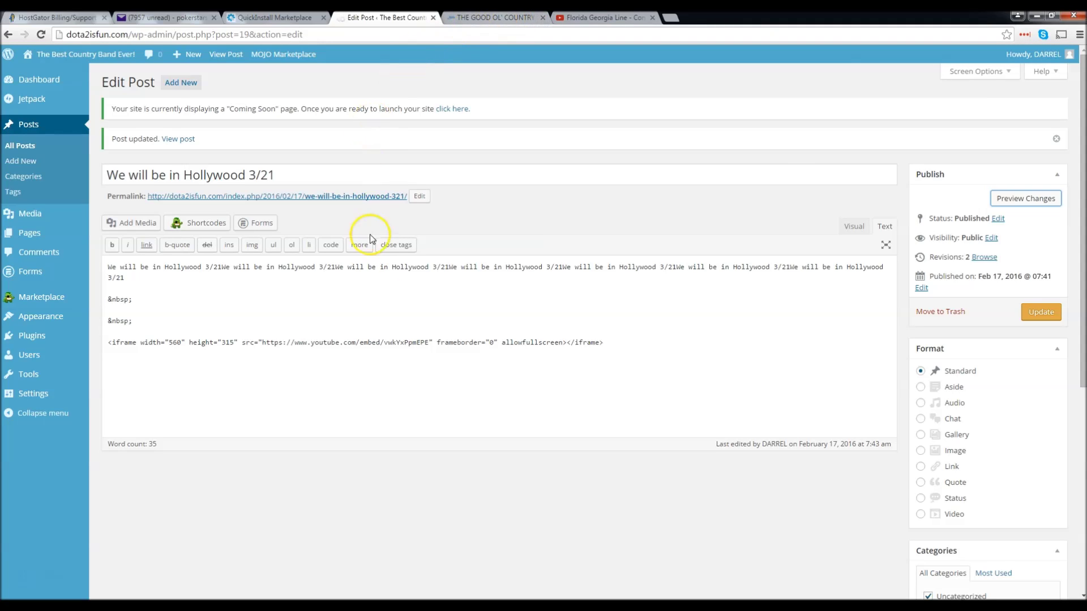
Step: Edit the iframe size values in the Text view, changing width 560 to 660
drag(663, 340, 628, 340)
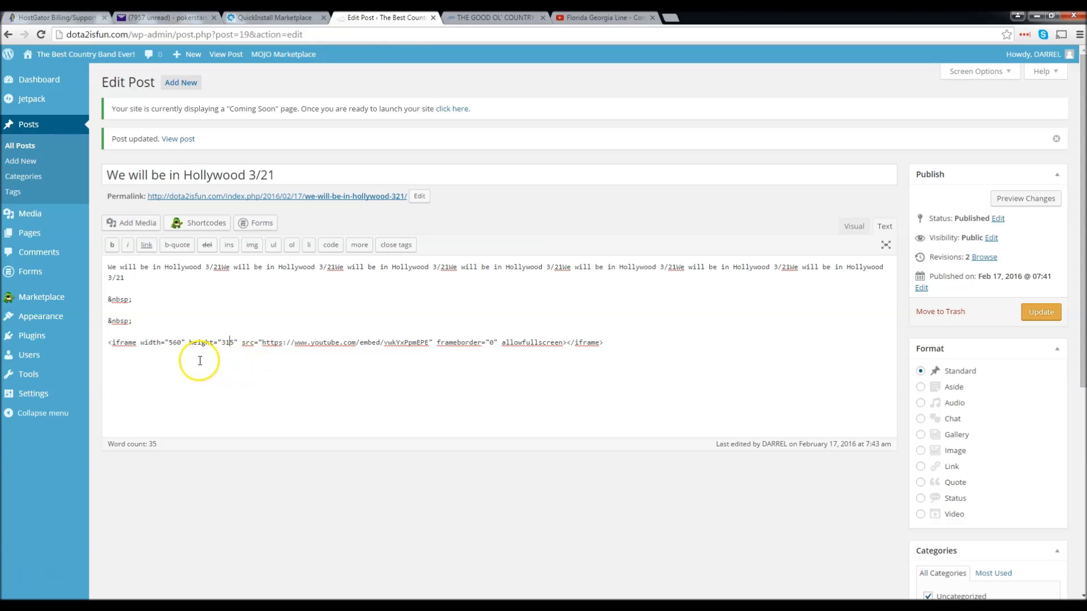
key(Left)
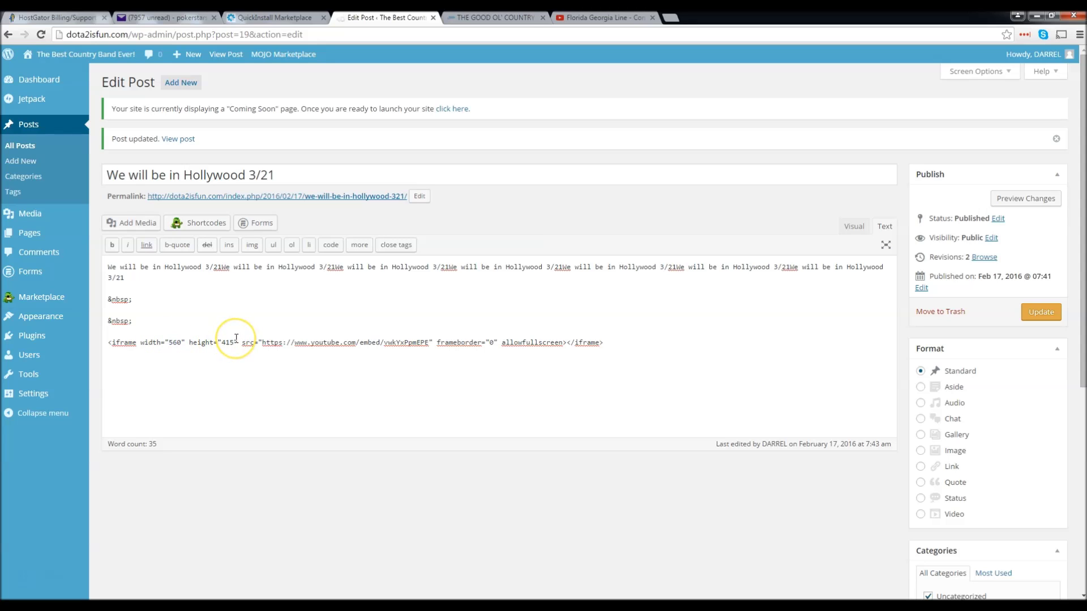
key(BackSpace)
text(6)
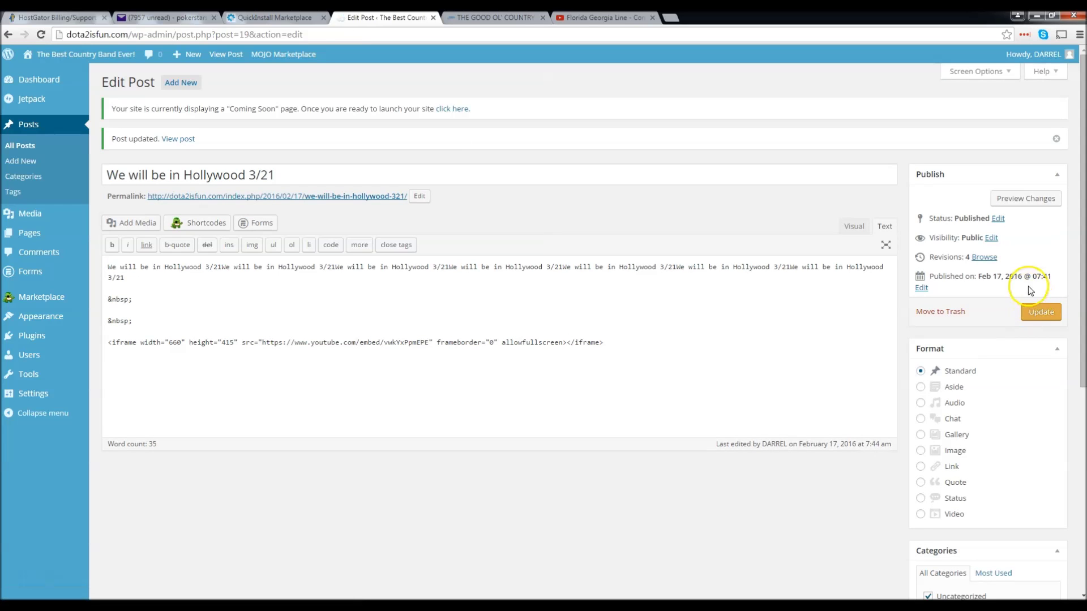
Step: Preview the post with the 660×415 video, close the preview, and update the post
click(1040, 205)
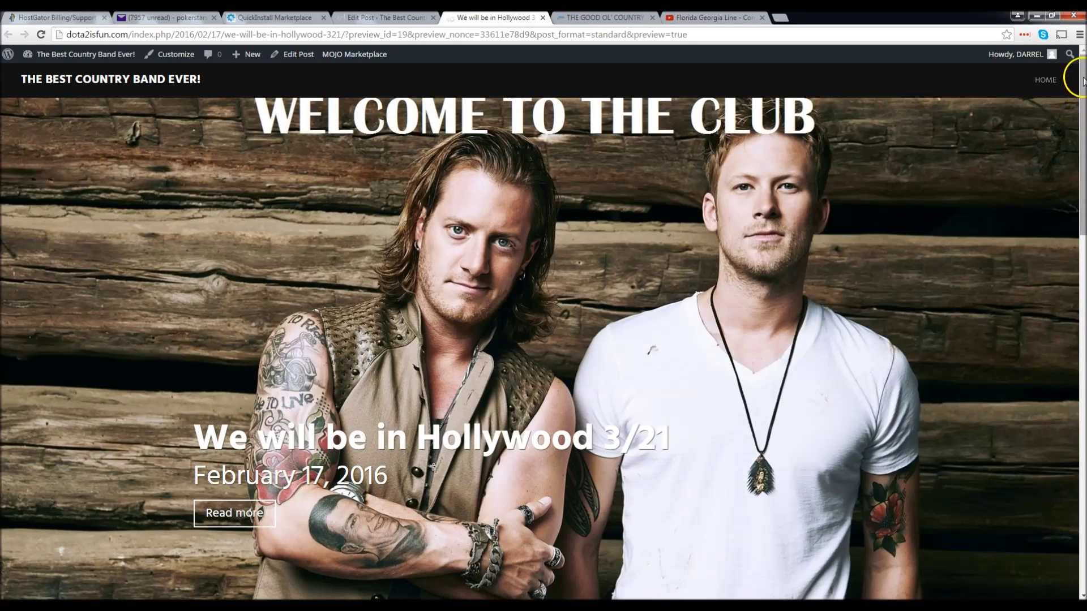
drag(1082, 79, 1083, 260)
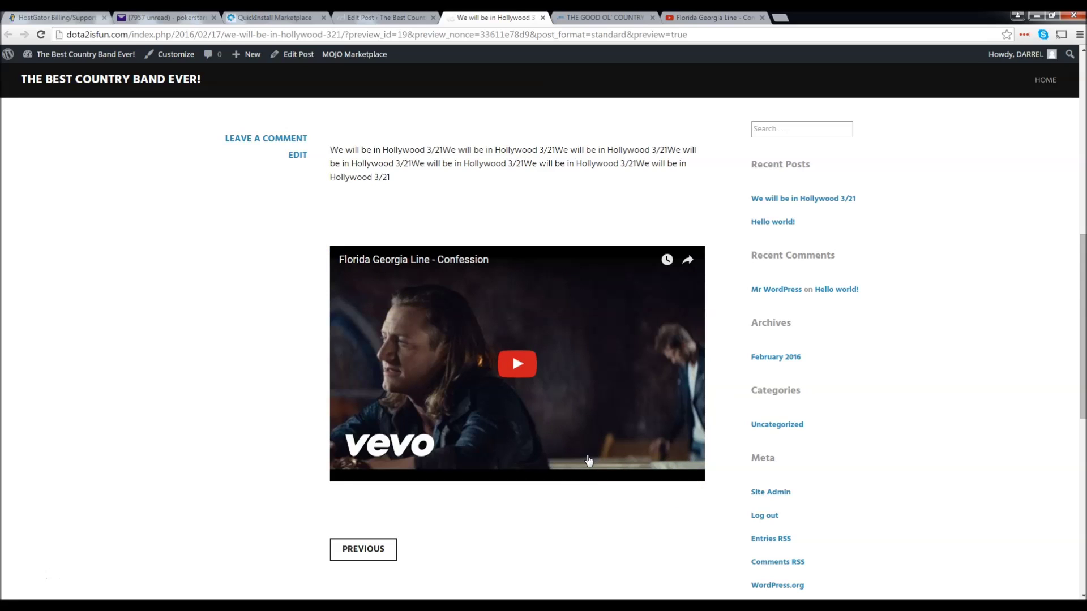
mouse_move(423, 199)
mouse_down()
mouse_move(274, 199)
mouse_move(282, 460)
mouse_up()
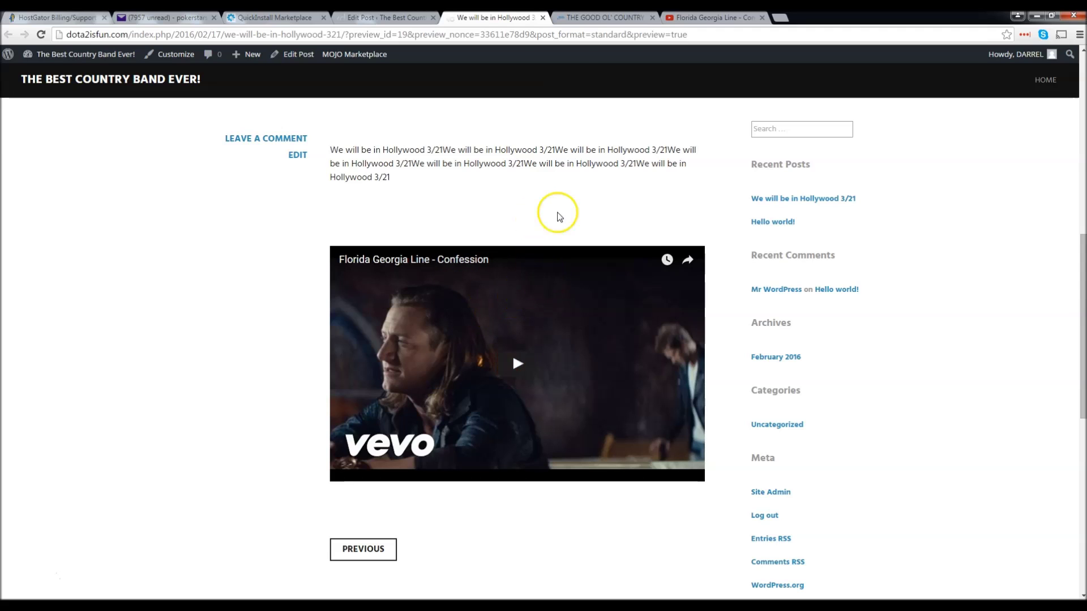
click(543, 18)
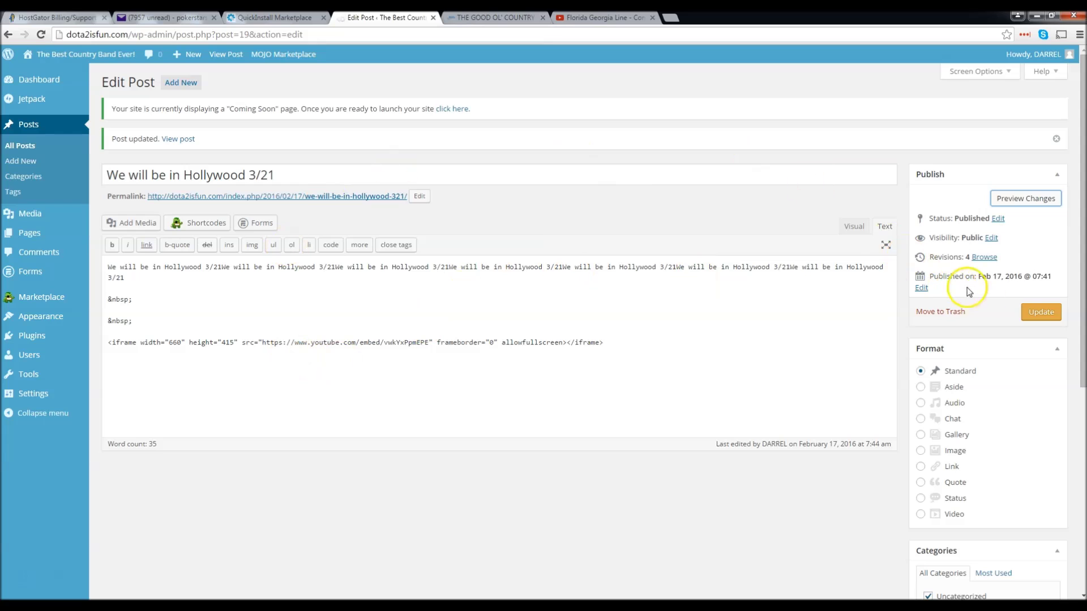
click(1041, 313)
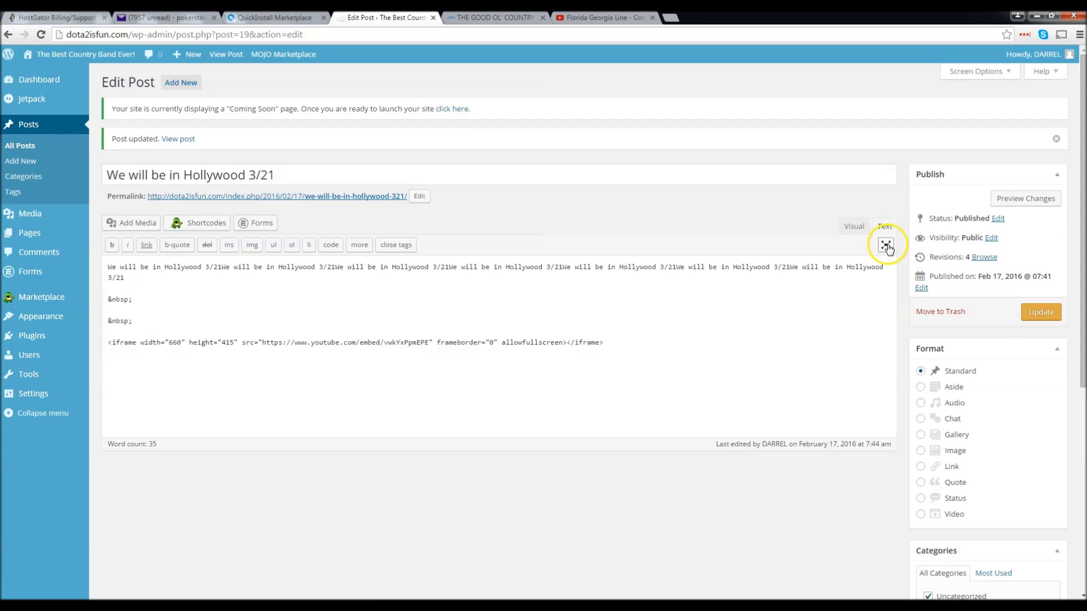
Step: Visit the live site and check the news list showing 'We will be in Hollywood 3/21' above Hello world!
mouse_move(98, 67)
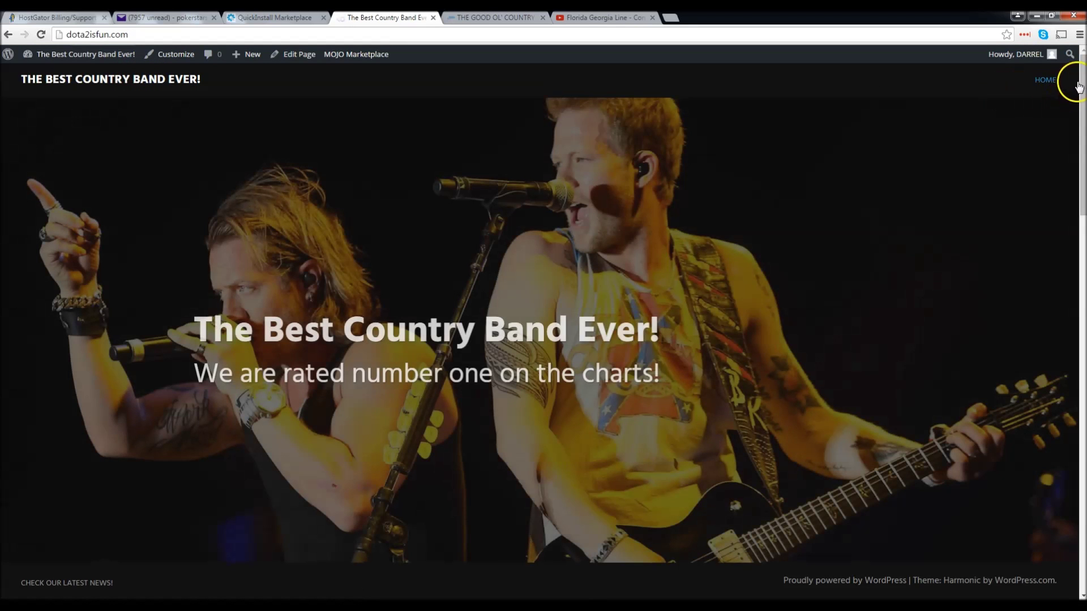
drag(1078, 79, 1083, 229)
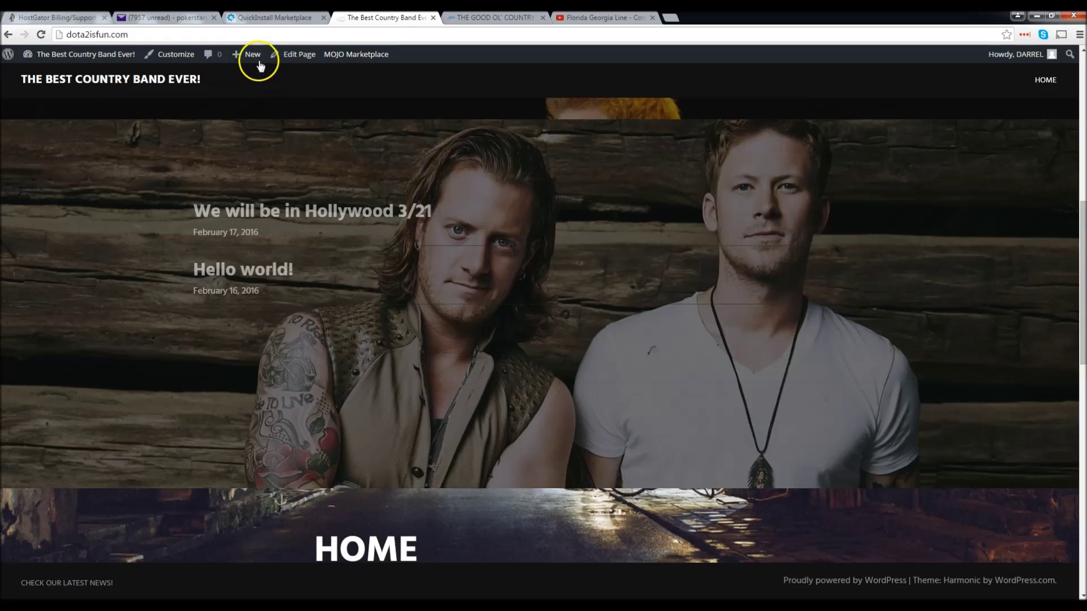
mouse_move(252, 57)
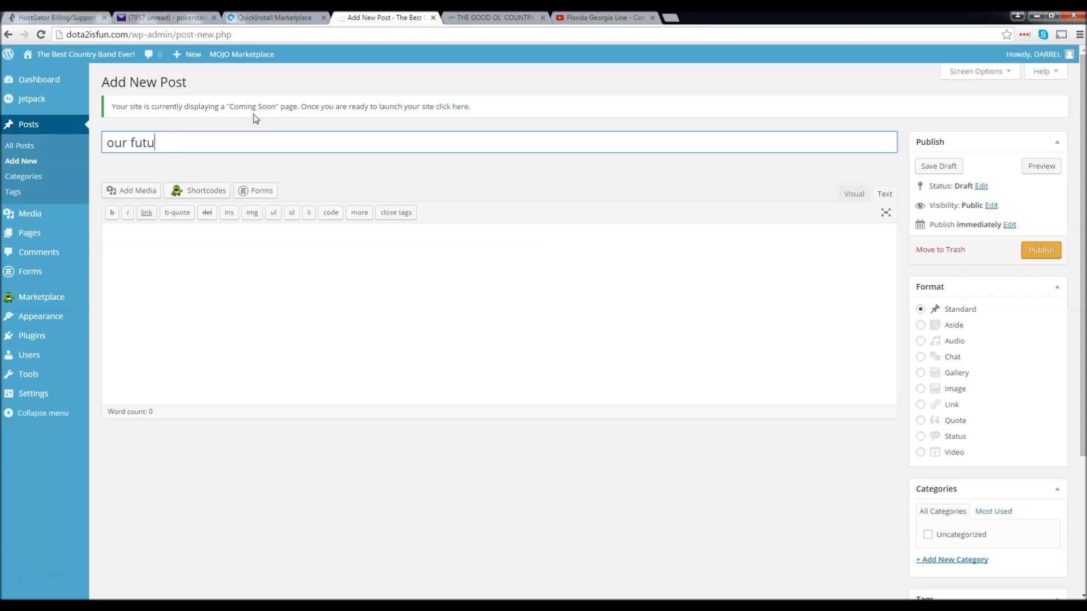
Step: Finish the title 'our future tours', copy it into the body, and publish the post
text(rs)
triple_click(252, 135)
key(ctrl+c)
click(194, 275)
key(ctrl+v)
key(ctrl+v)
key(ctrl+v)
key(ctrl+v)
key(ctrl+v)
key(ctrl+v)
key(ctrl+v)
key(ctrl+v)
key(ctrl+v)
key(ctrl+v)
key(ctrl+v)
key(ctrl+v)
key(ctrl+v)
key(ctrl+v)
key(ctrl+v)
key(ctrl+v)
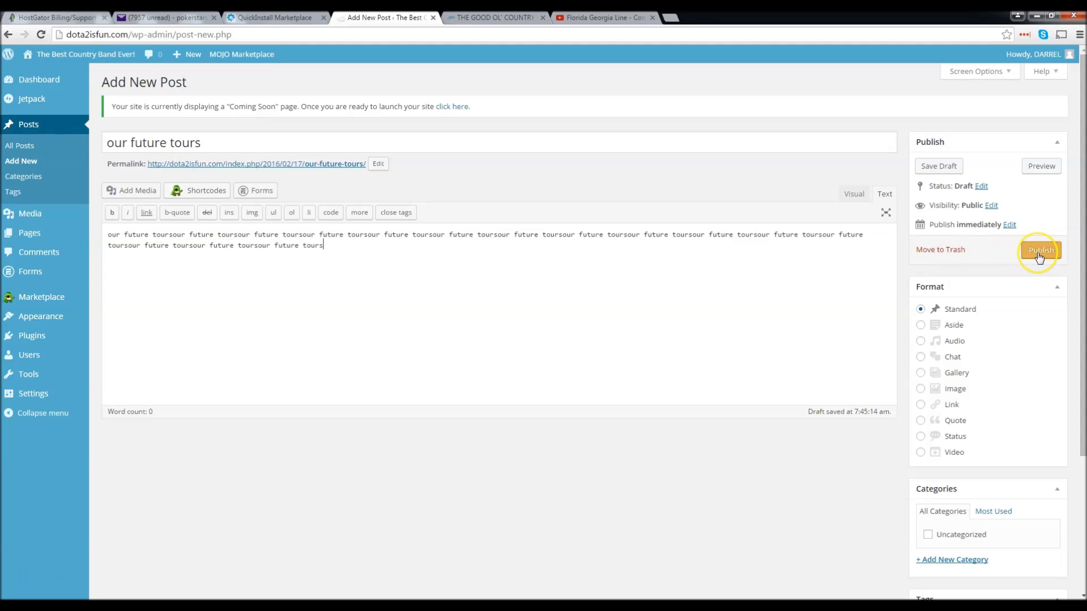
click(1039, 254)
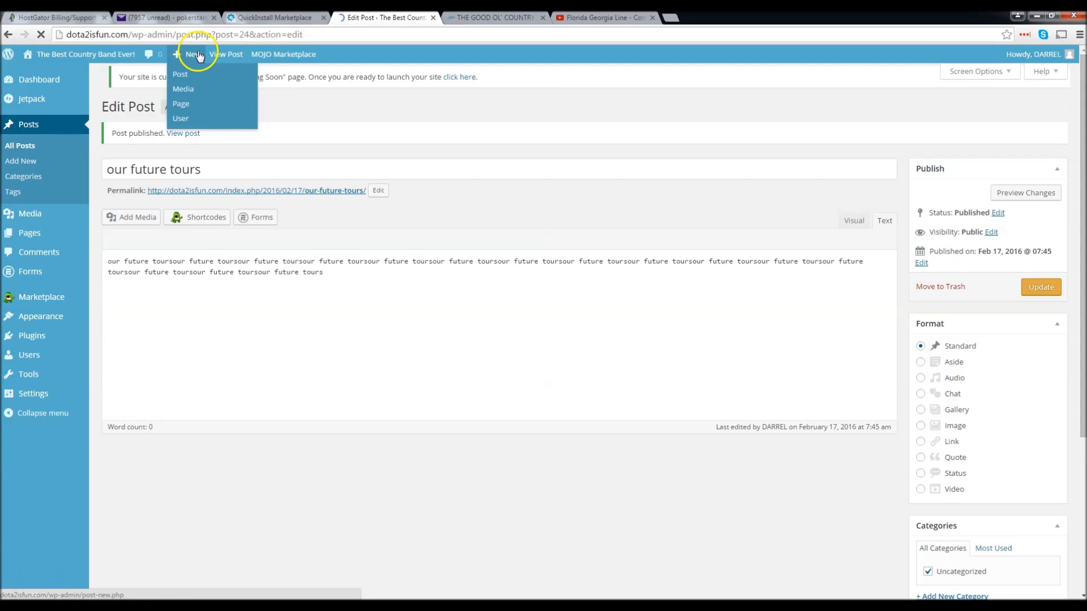
Step: Create the 'welcome to our website!' post with its title copied into the body and publish it
mouse_move(185, 51)
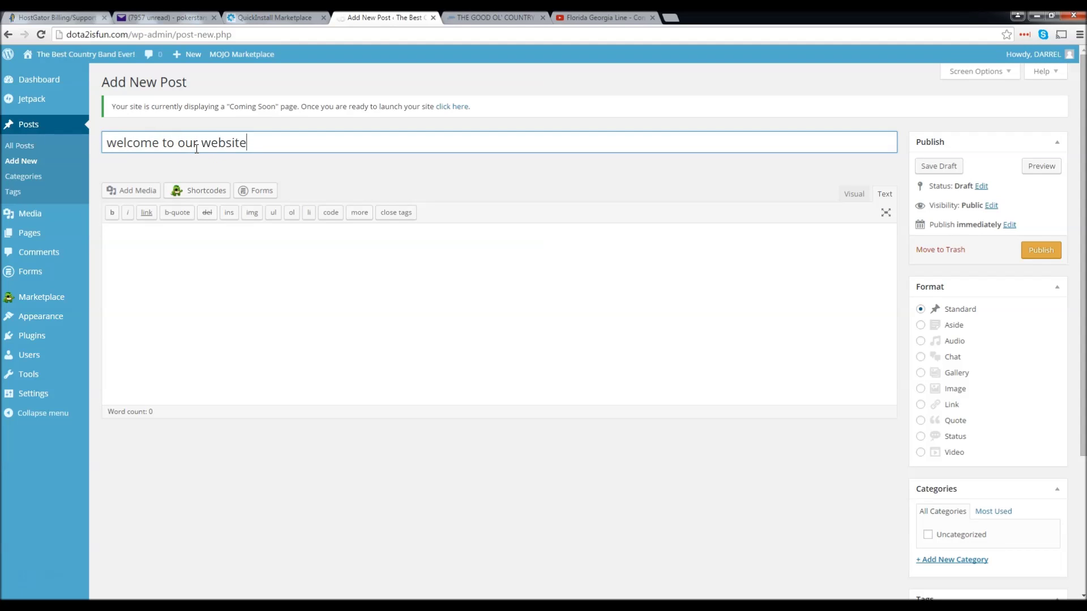
click(107, 233)
triple_click(194, 141)
key(ctrl+c)
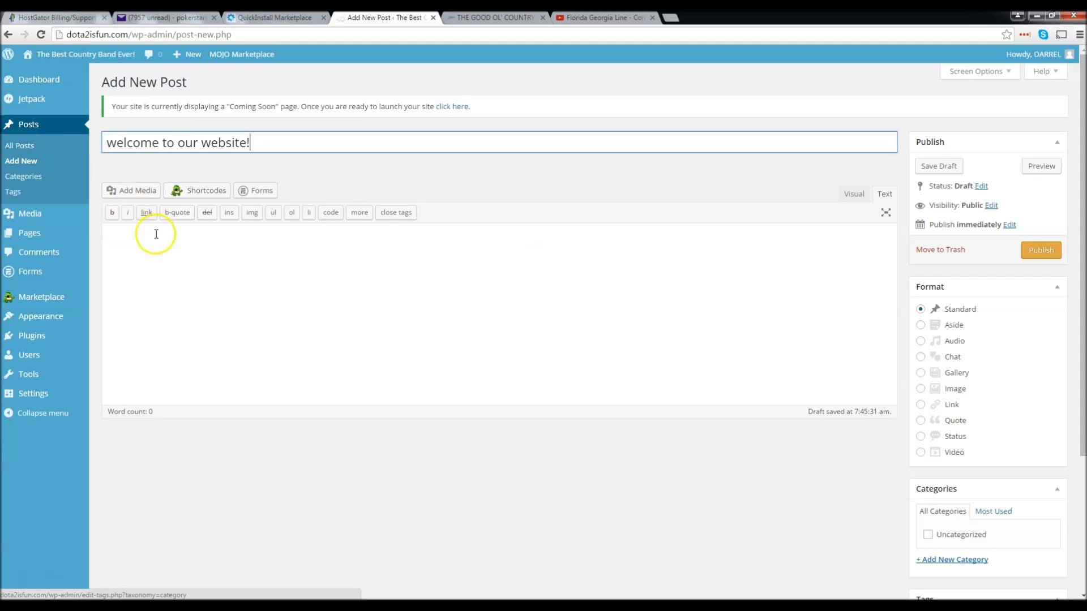
click(491, 249)
key(ctrl+v)
key(ctrl+v)
key(ctrl+v)
key(ctrl+v)
key(ctrl+v)
key(ctrl+v)
key(ctrl+v)
key(ctrl+v)
key(ctrl+v)
key(ctrl+v)
key(ctrl+v)
key(ctrl+v)
click(1039, 250)
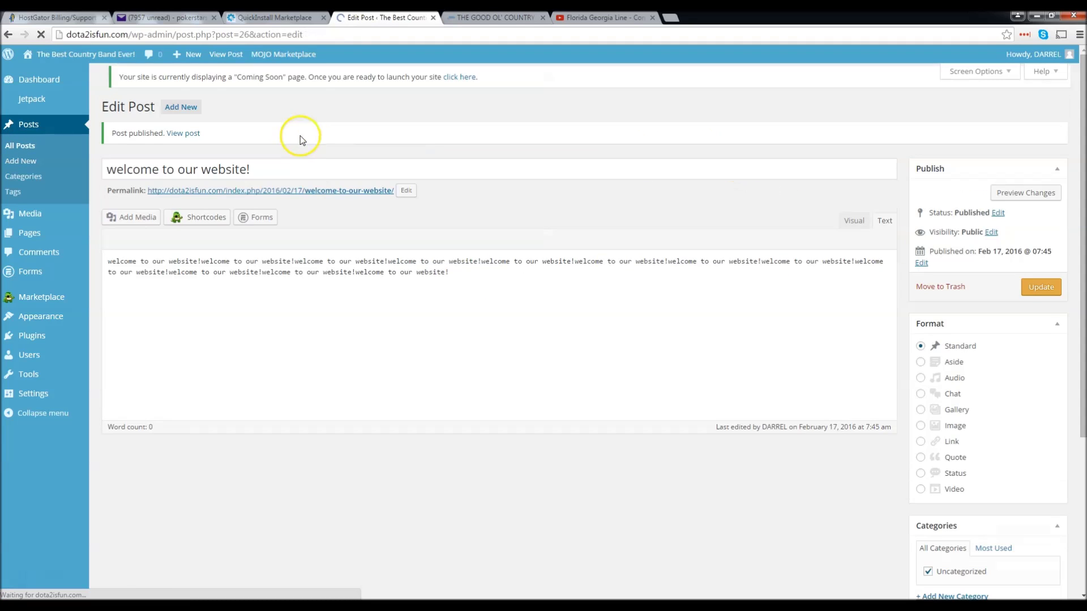
Step: Create and publish the 'we are amazing!' post with its title pasted twice into the body
mouse_move(195, 54)
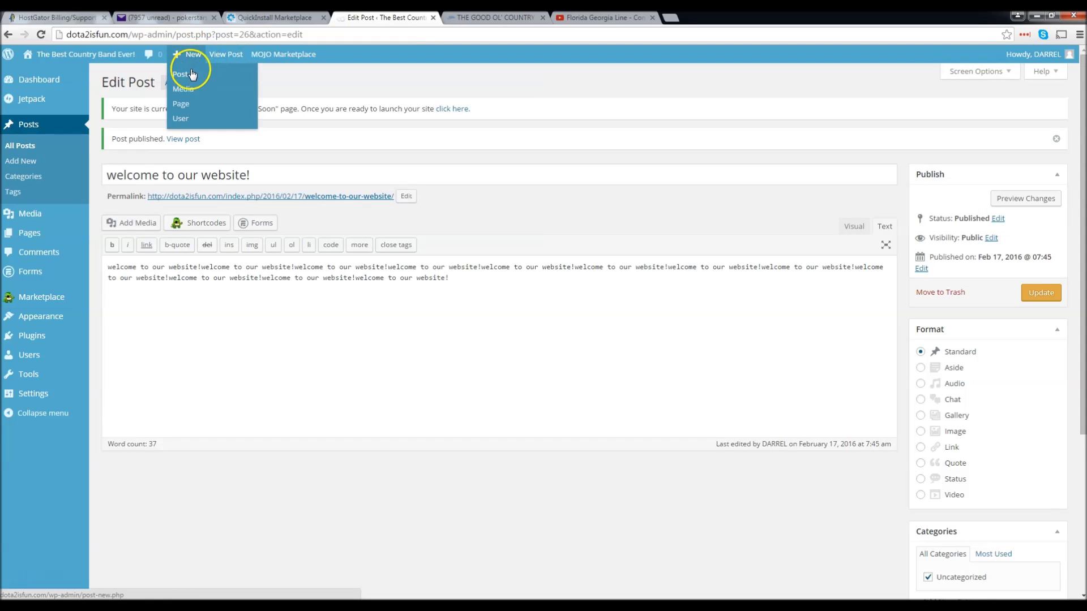
click(187, 76)
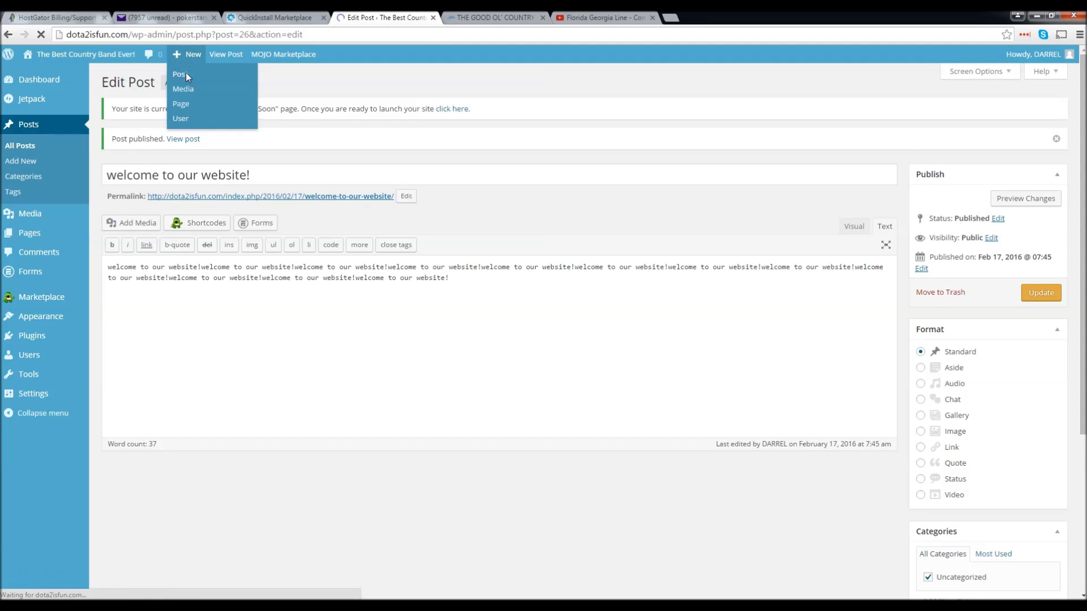
click(215, 138)
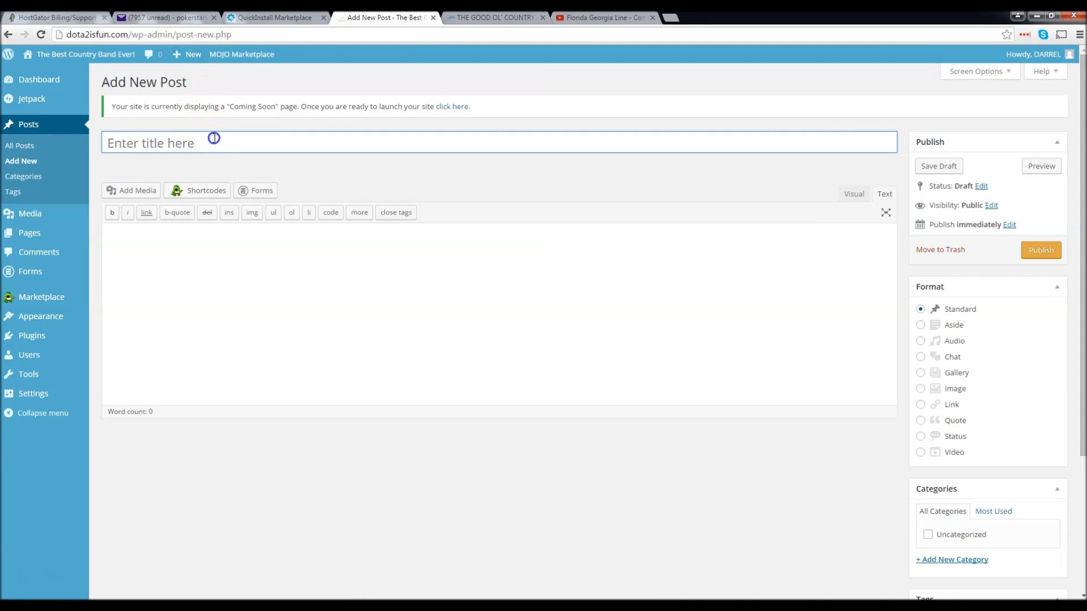
text(we are am)
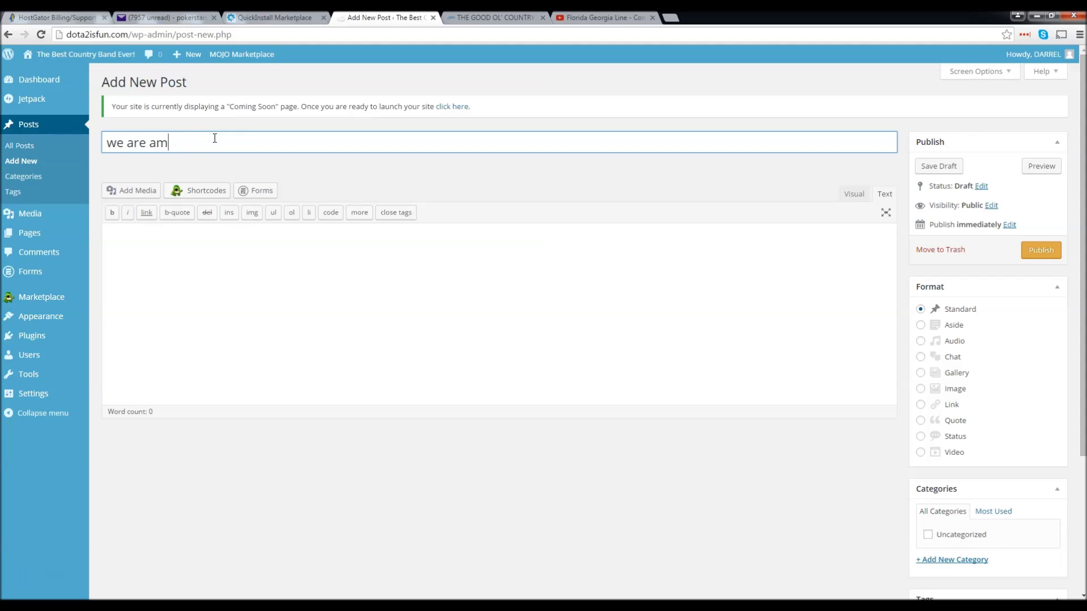
key(ctrl+a)
key(ctrl+c)
click(199, 262)
click(354, 277)
key(ctrl+v)
key(ctrl+v)
key(ctrl+v)
key(ctrl+v)
key(ctrl+v)
key(ctrl+v)
key(ctrl+v)
key(ctrl+v)
click(596, 257)
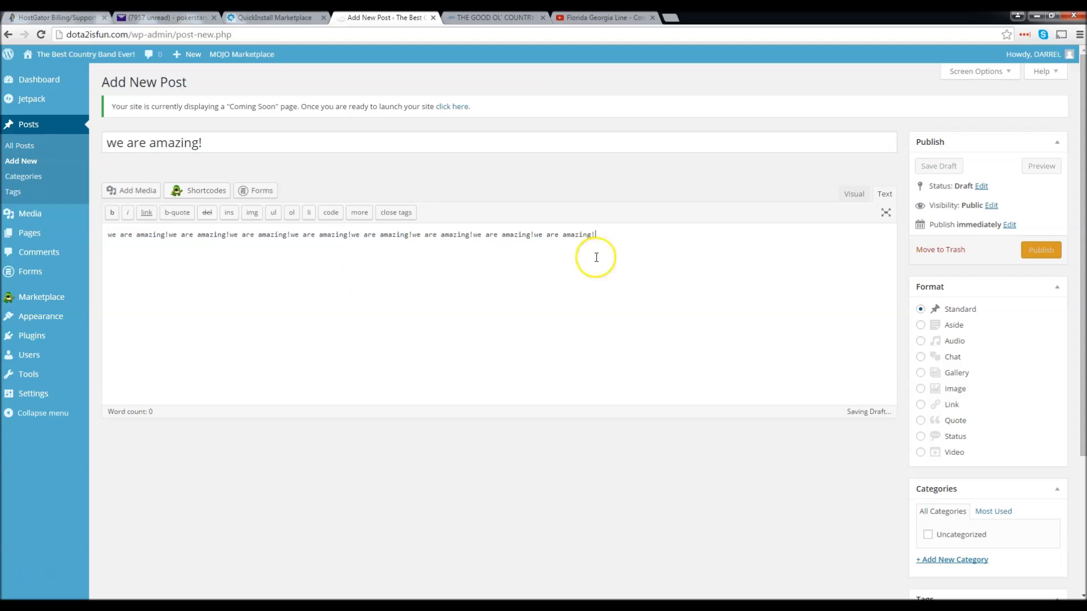
key(ctrl+v)
key(ctrl+v)
key(ctrl+v)
key(ctrl+v)
key(ctrl+v)
key(ctrl+v)
key(ctrl+v)
key(ctrl+v)
key(ctrl+v)
key(ctrl+v)
key(ctrl+v)
key(ctrl+v)
key(ctrl+v)
key(ctrl+v)
key(ctrl+v)
key(ctrl+v)
click(1041, 250)
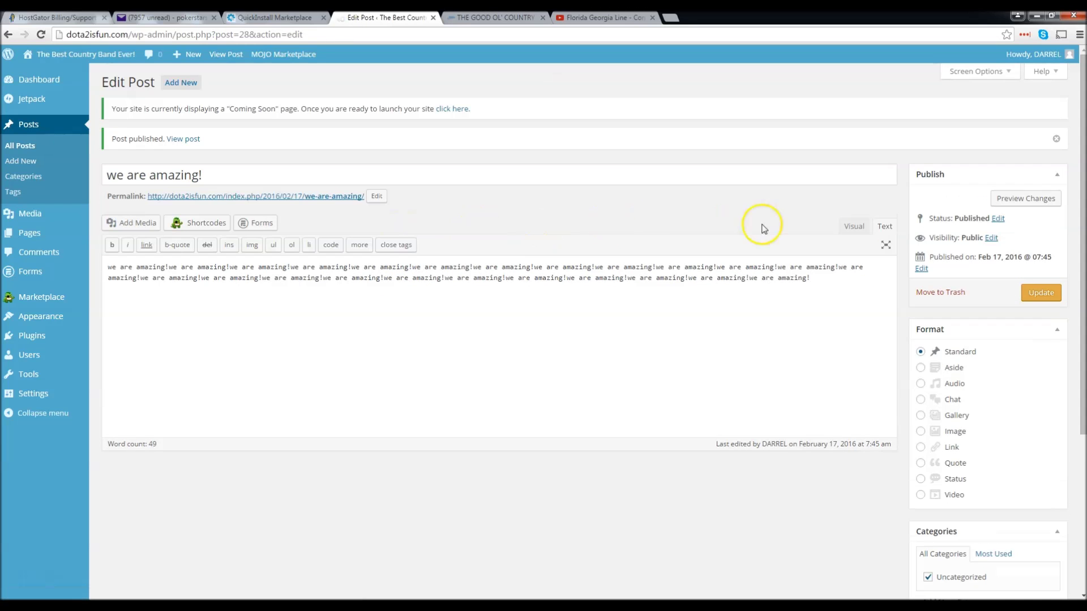
Step: Open and close the MOJO Marketplace inserter without adding anything, then view the live site
click(225, 221)
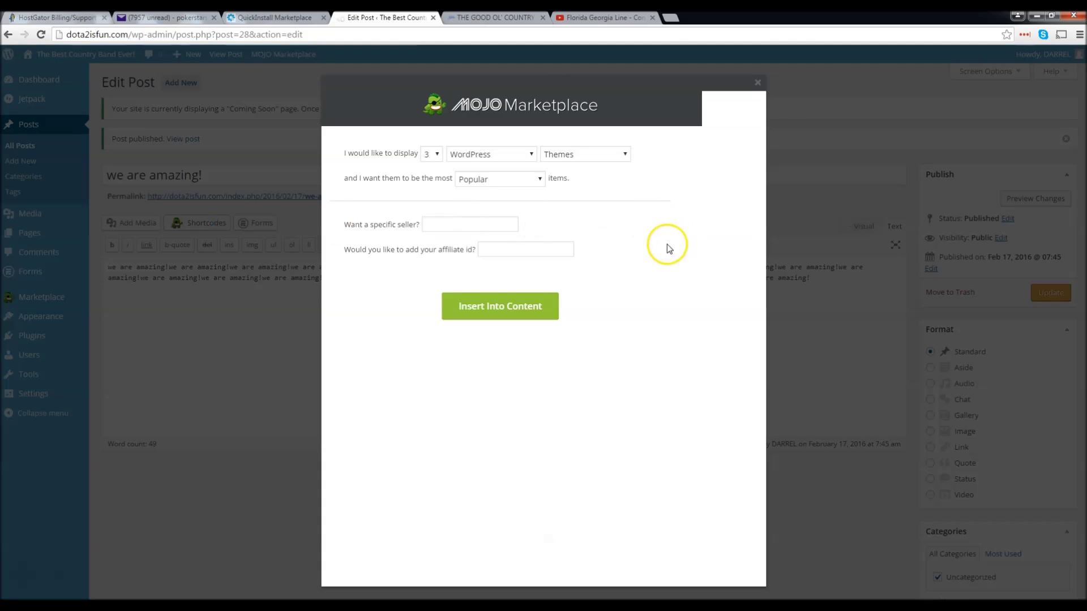
click(758, 82)
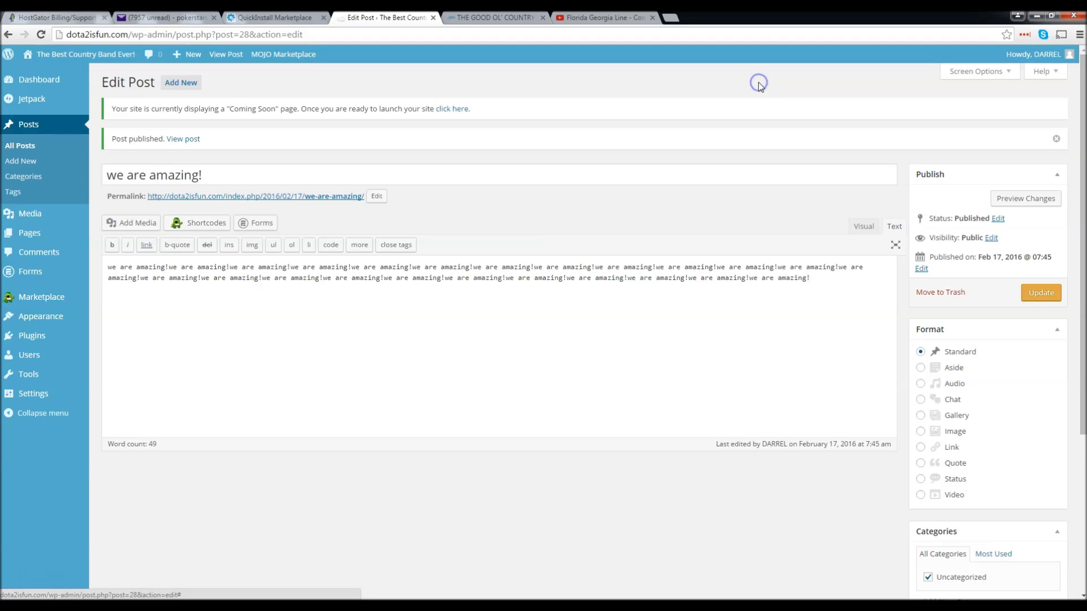
mouse_move(113, 55)
click(50, 76)
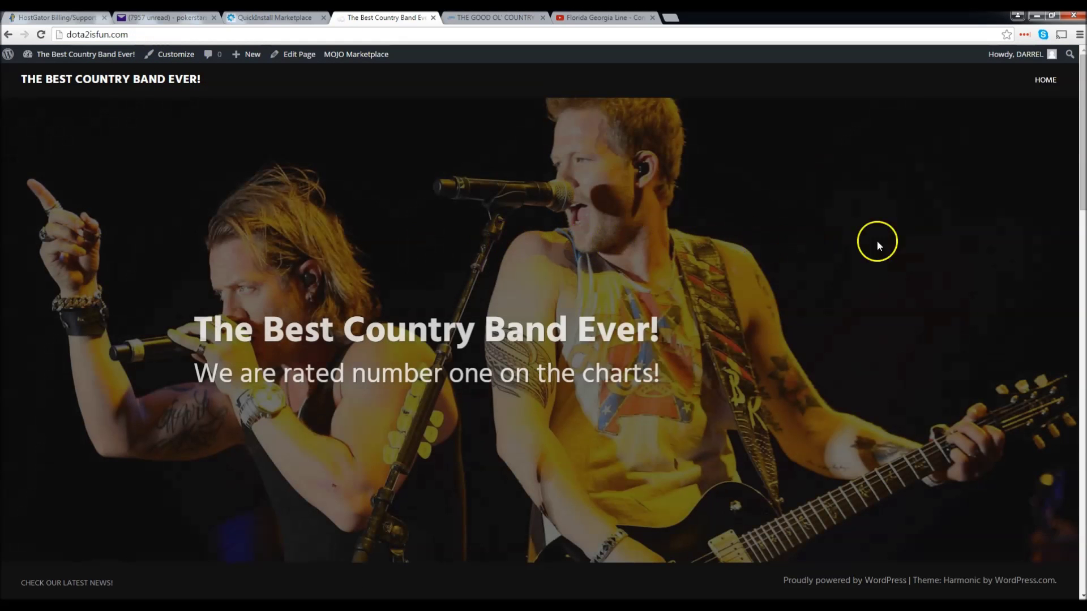
Step: Review all five posts on the live home page, then return to the admin Dashboard
drag(1084, 82, 1084, 251)
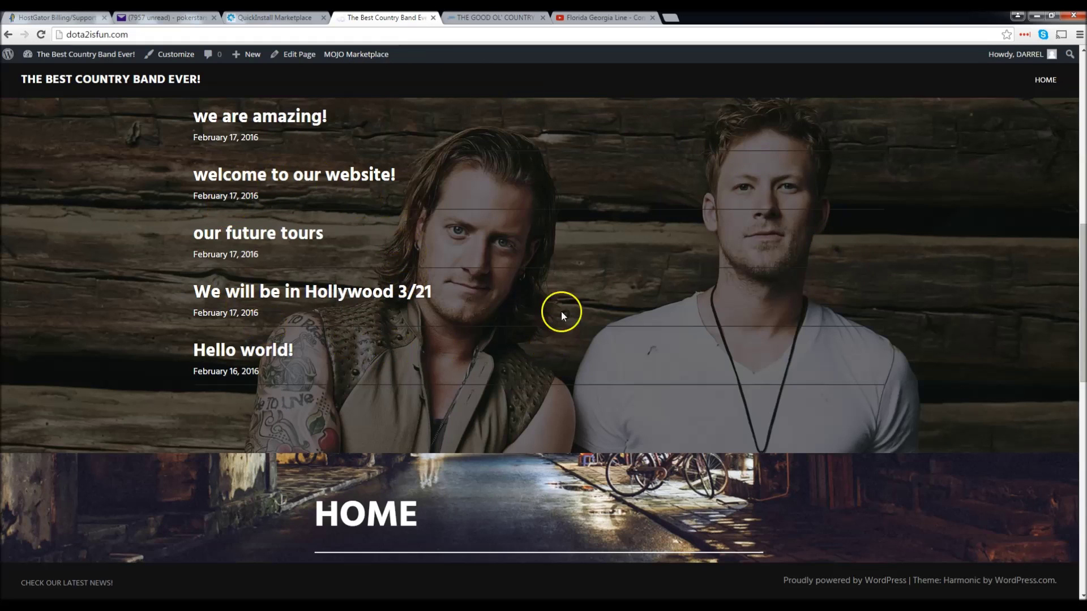
drag(1082, 300, 918, 418)
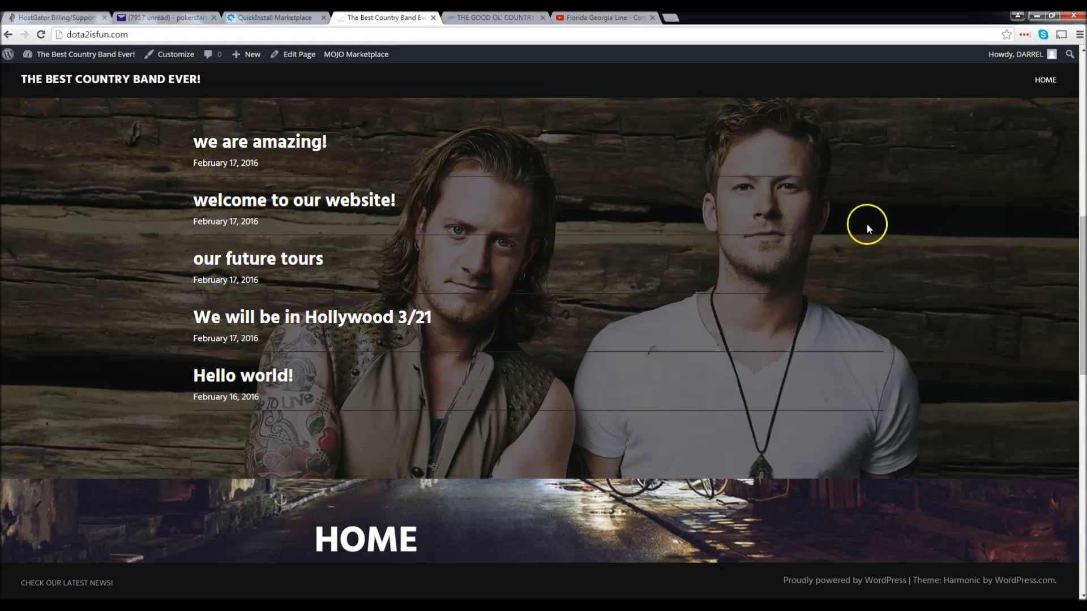
drag(1083, 265, 1083, 339)
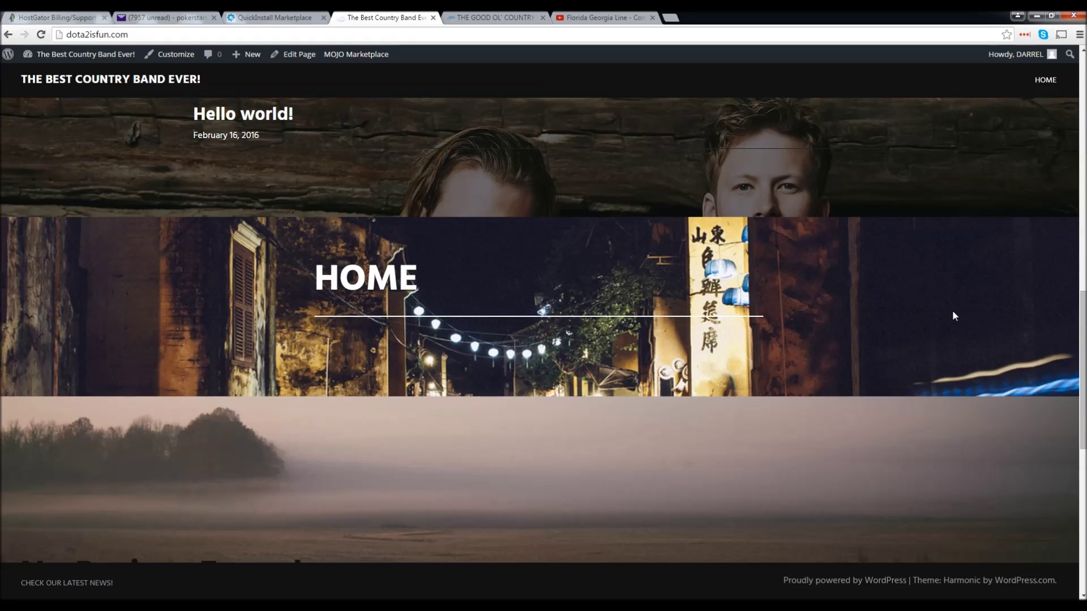
click(417, 291)
click(431, 294)
mouse_move(71, 59)
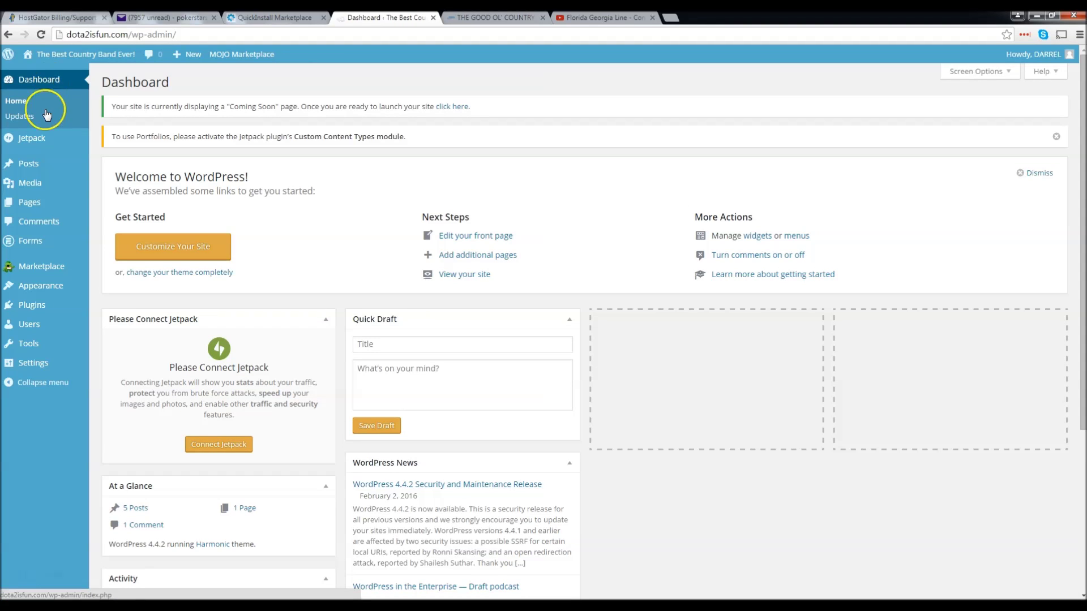
Step: Open the HOME page from Pages and retitle it 'Check us out on iTunes!'
click(34, 205)
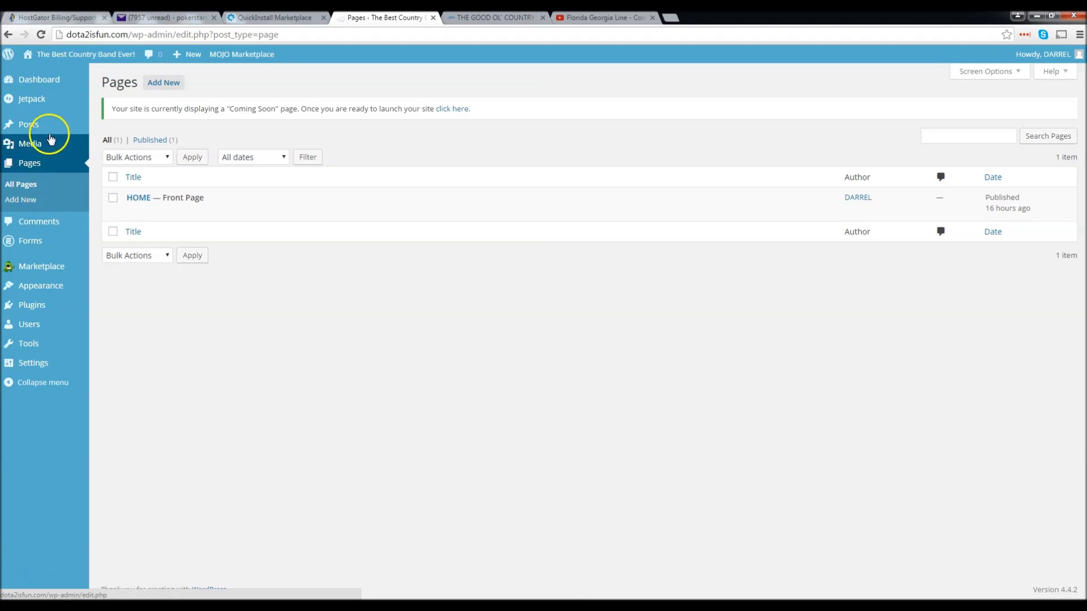
mouse_move(145, 203)
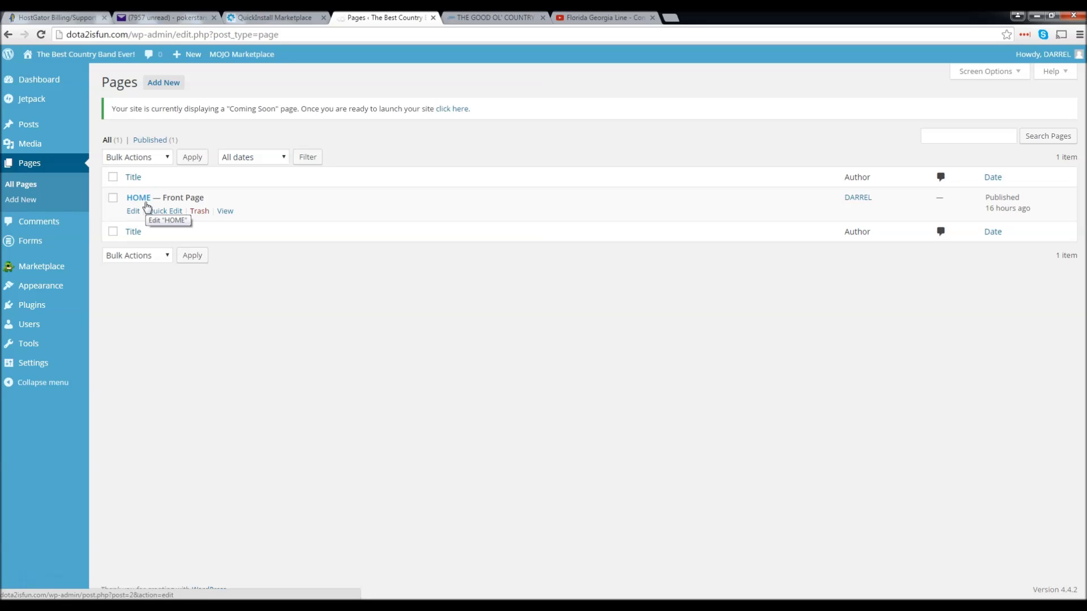
click(140, 199)
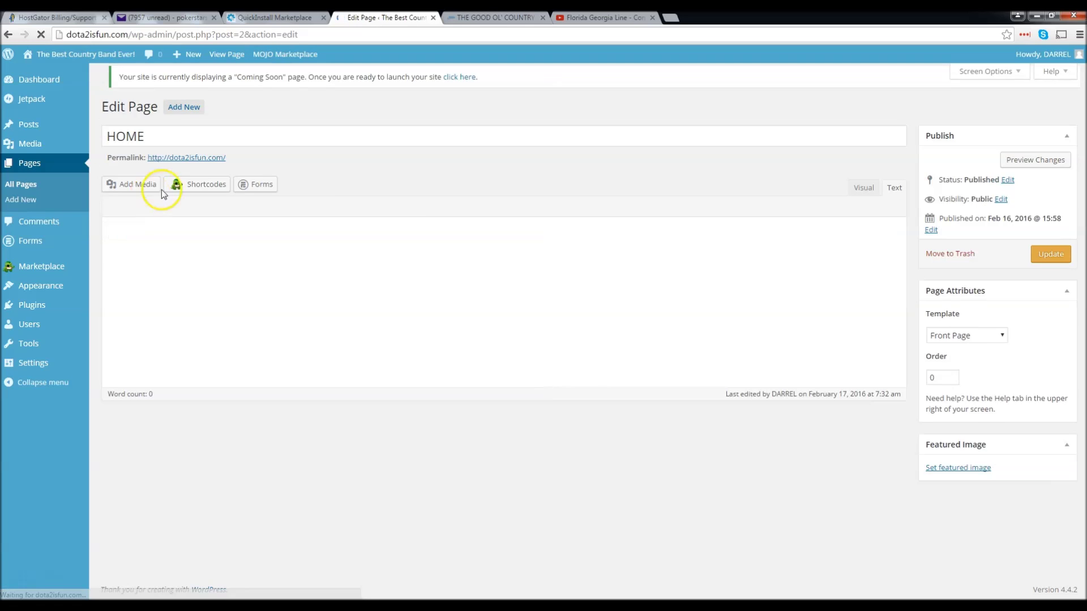
double_click(198, 149)
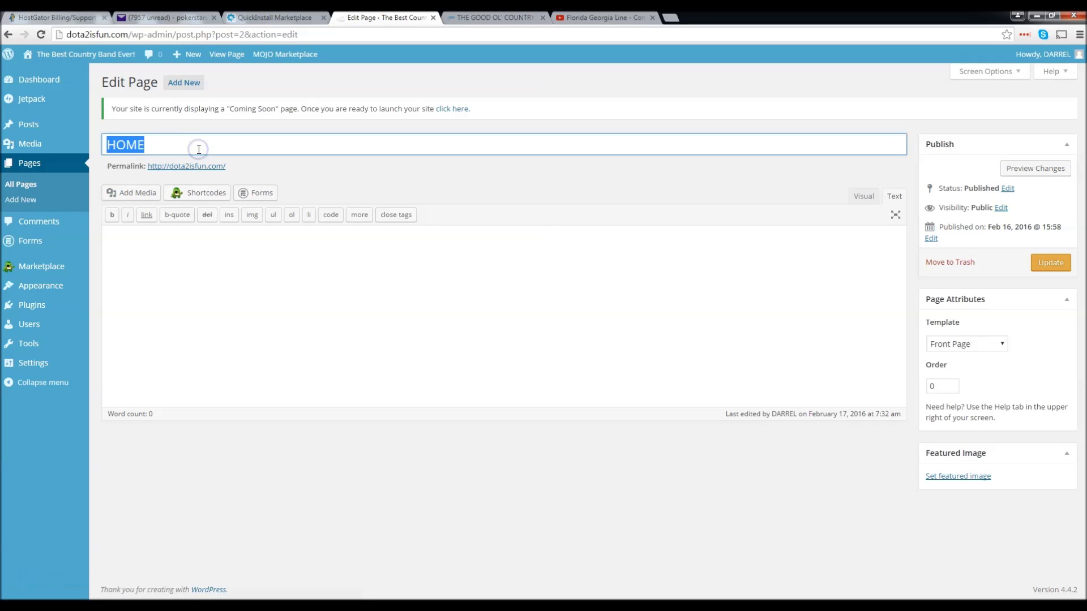
text(Check us out)
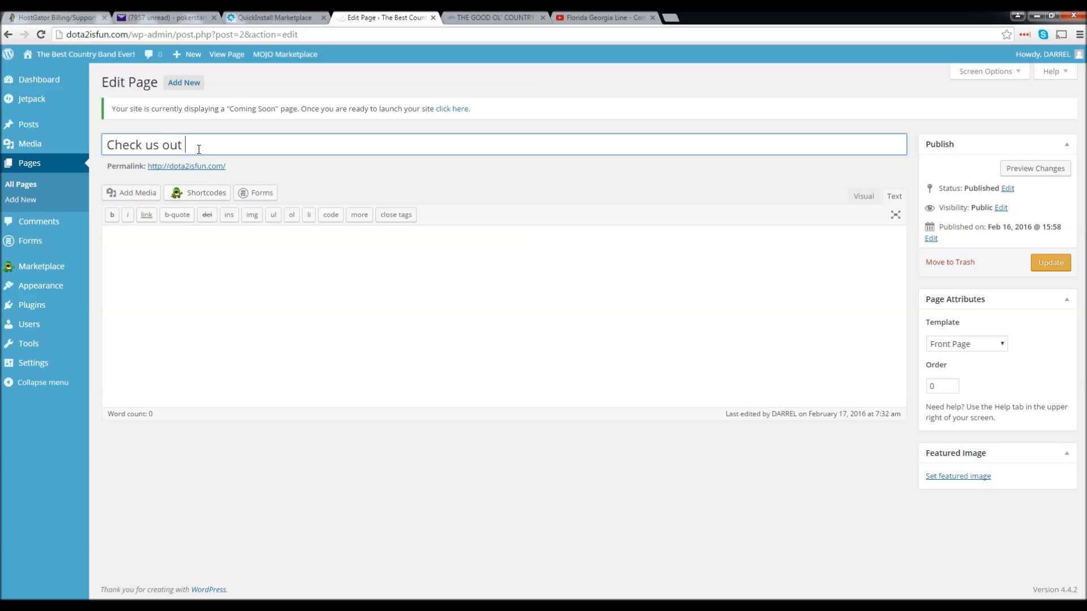
text(on iTunes!)
key(Tab)
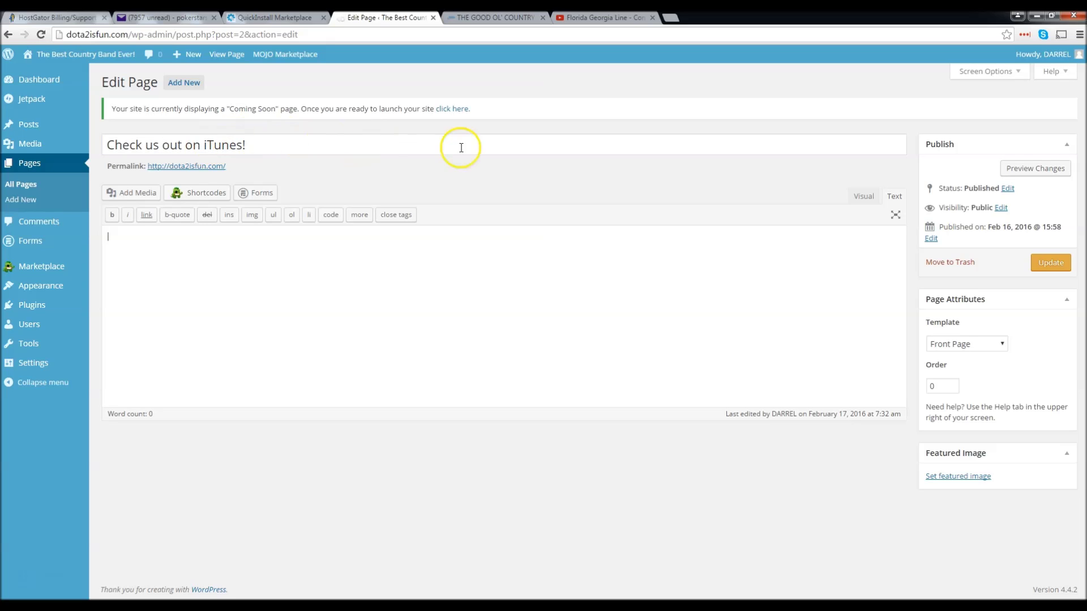
Step: Copy the Florida Georgia Line video's embed code from YouTube and return to the page editor
click(601, 18)
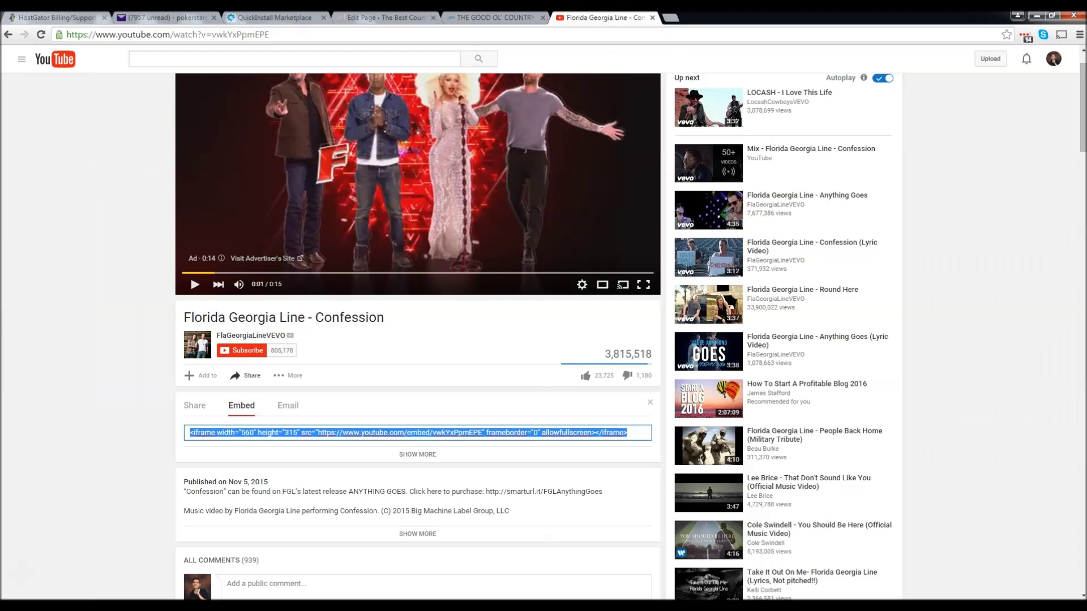
right_click(360, 432)
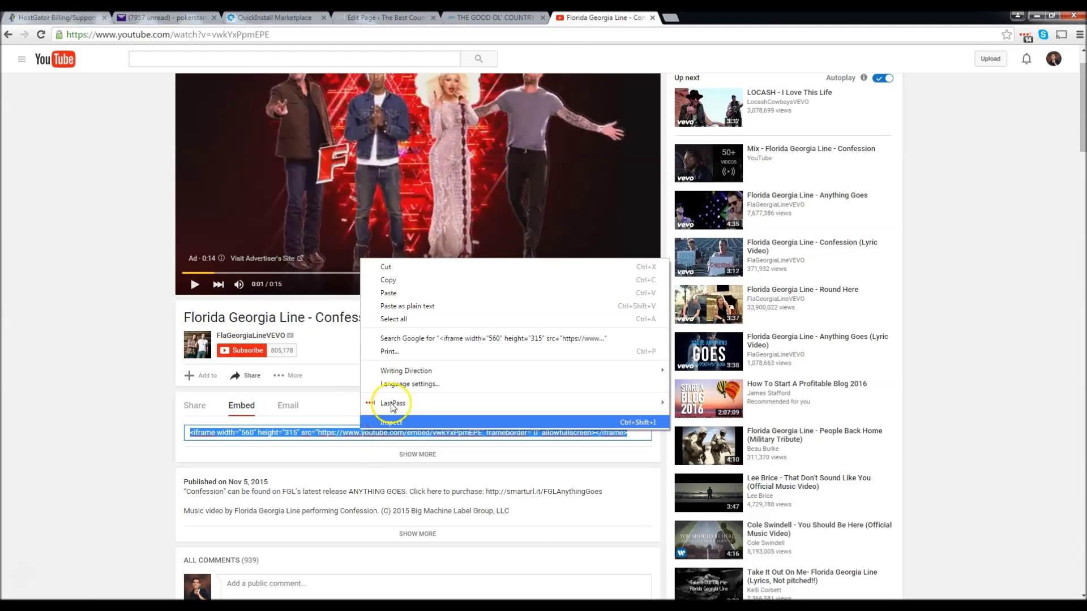
click(388, 280)
click(494, 18)
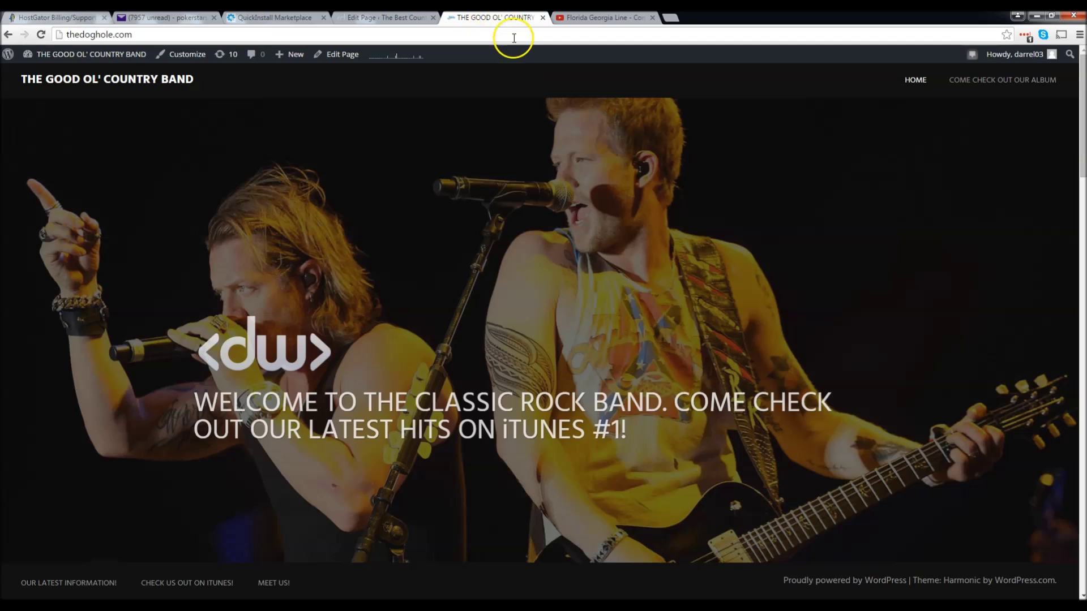
click(573, 17)
click(385, 18)
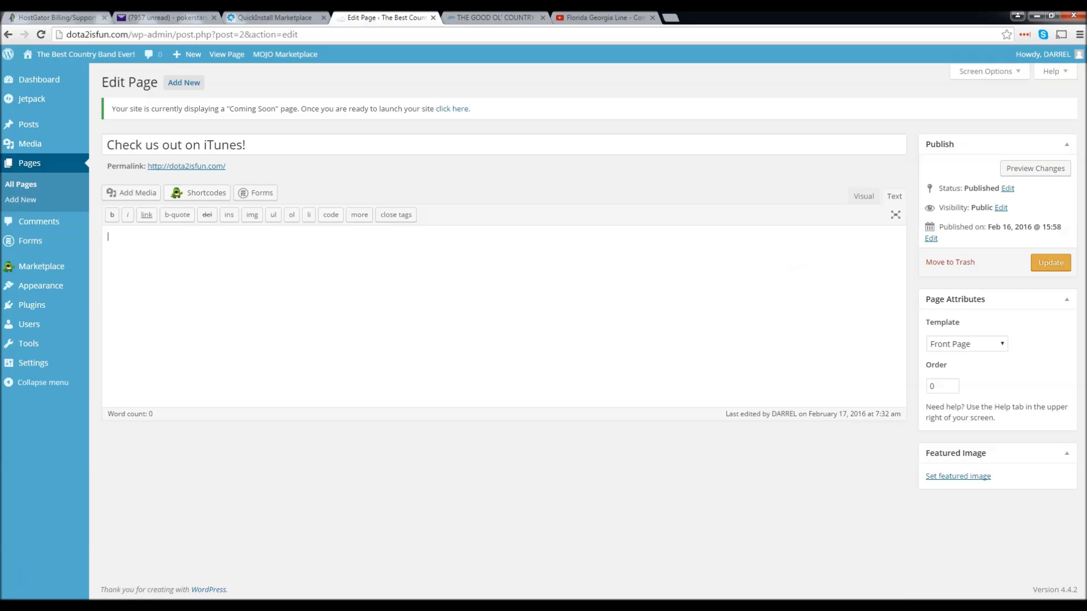
Step: In the Text tab, paste the YouTube embed code on a new line below the intro sentence
click(864, 196)
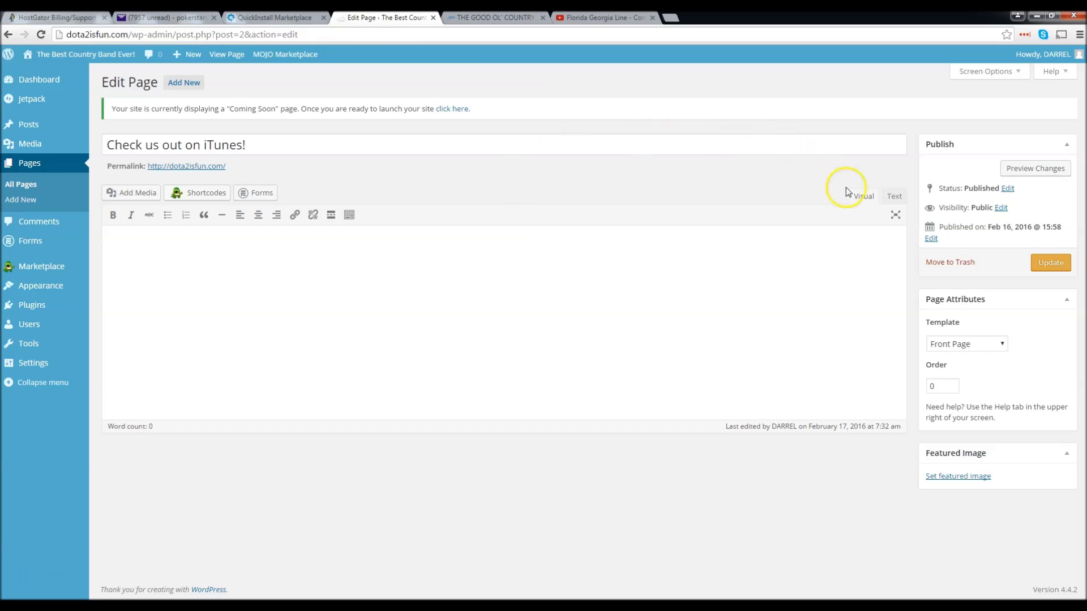
click(895, 197)
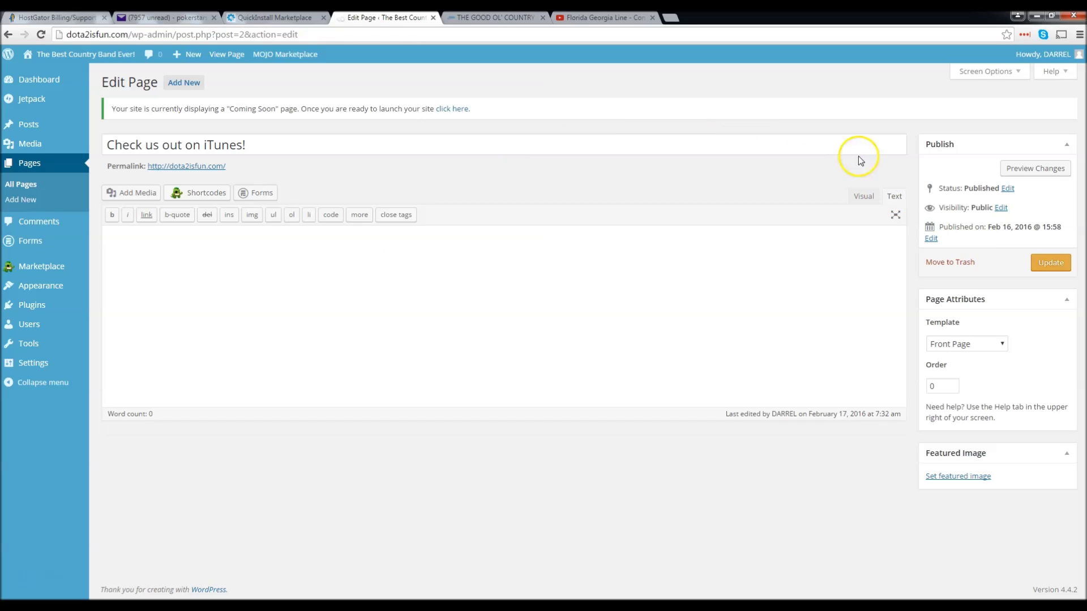
click(854, 195)
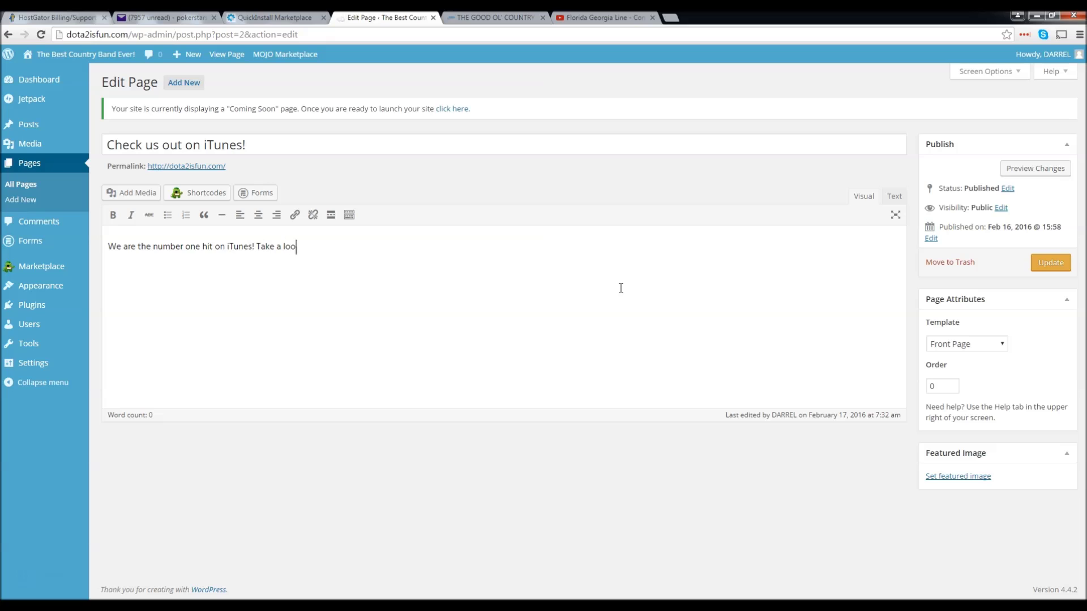
click(894, 195)
click(421, 245)
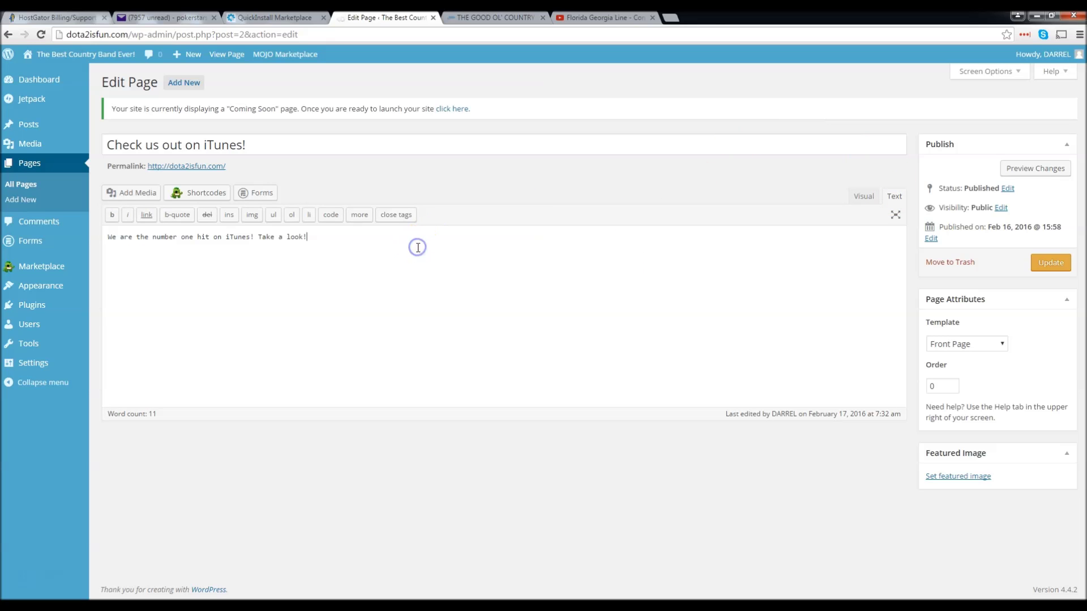
key(Return)
key(Return)
text(<iframe width="560" height="315" src="https://www.youtube.com/embed/vwkYxPpmEPE" frameborder="0" allowfullscreen></iframe>)
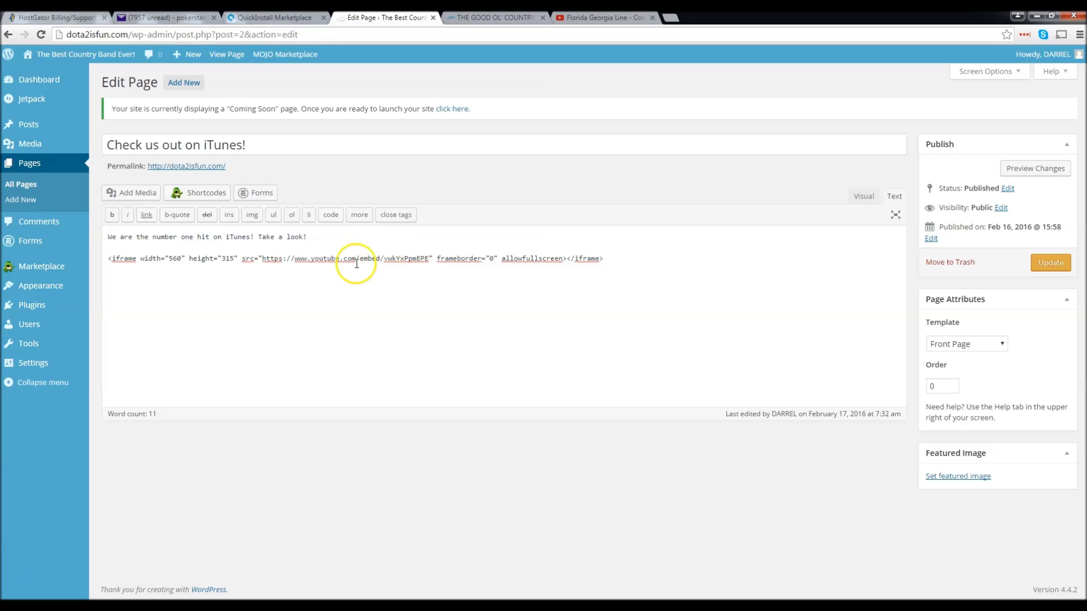
Step: Enlarge the embed to 660×415 and save the page with Update
click(226, 258)
click(226, 258)
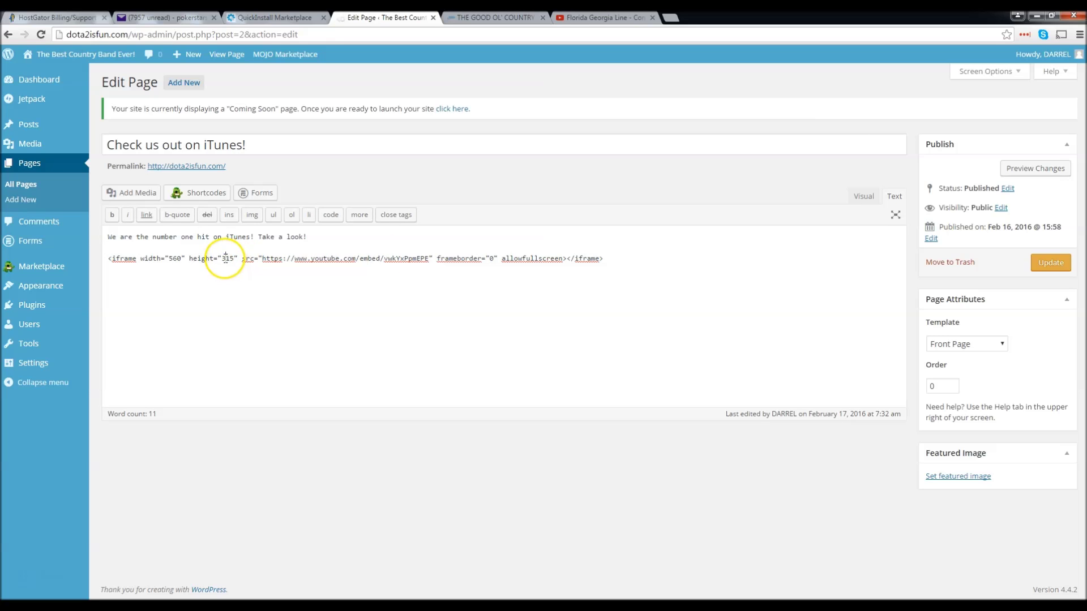
click(172, 261)
key(BackSpace)
text(6)
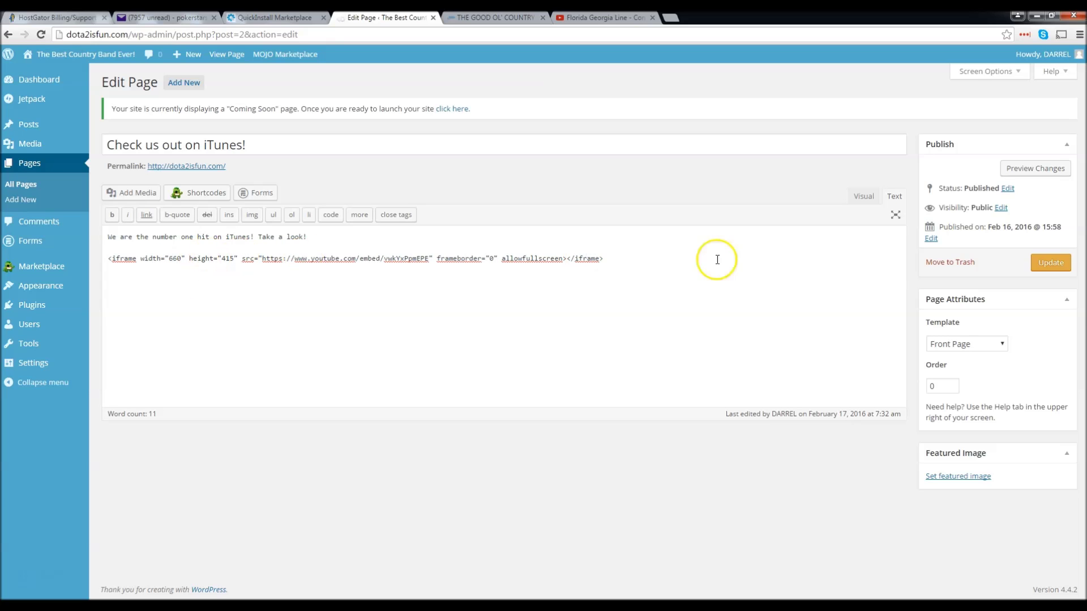
click(1037, 263)
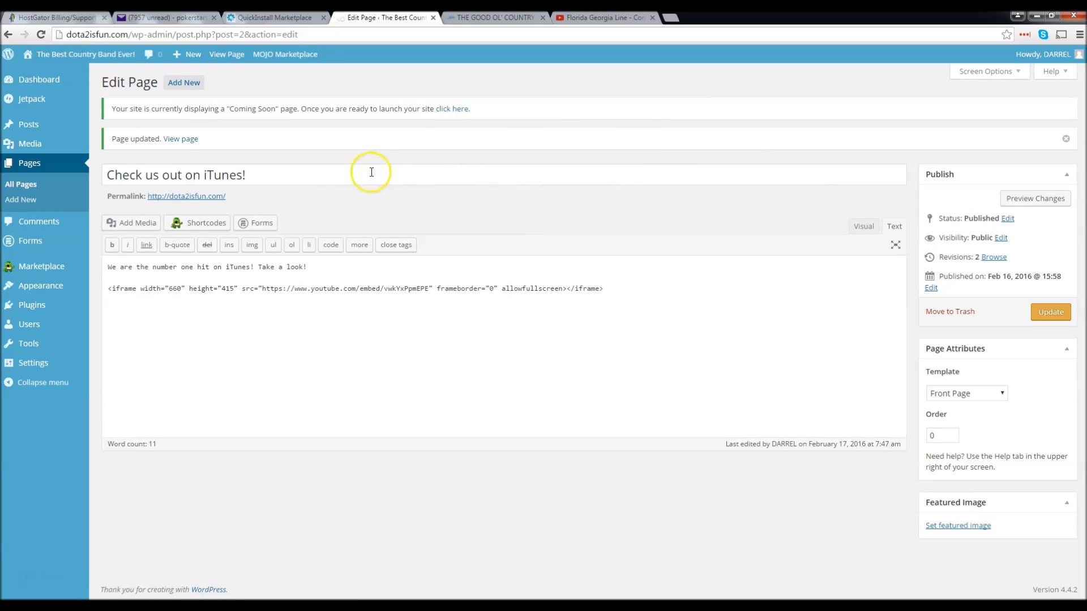
mouse_move(109, 54)
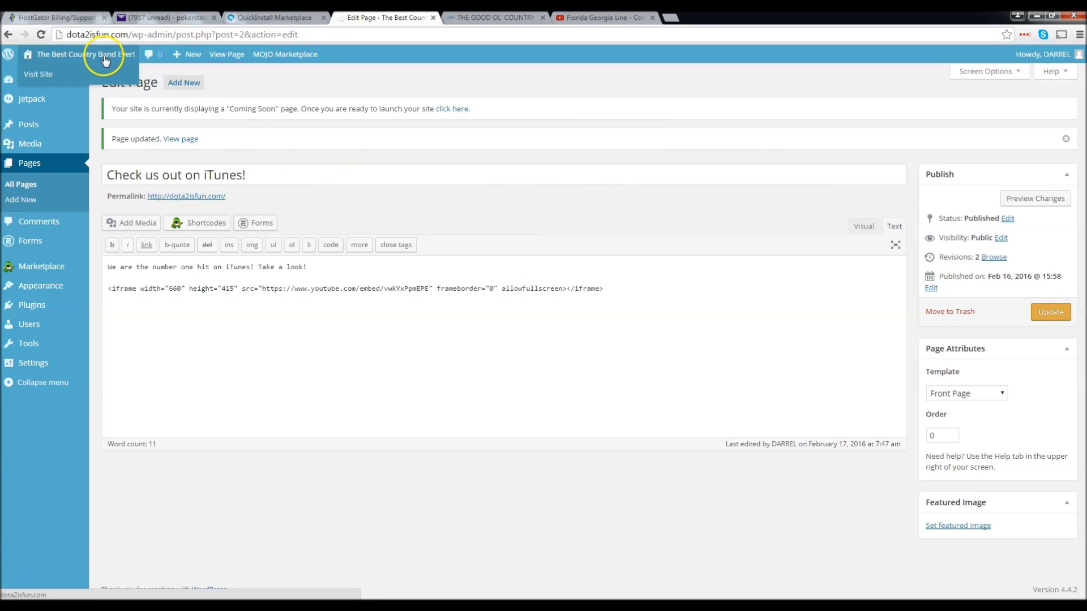
Step: Review the new iTunes section and video on the live site, then go to Widgets
click(49, 75)
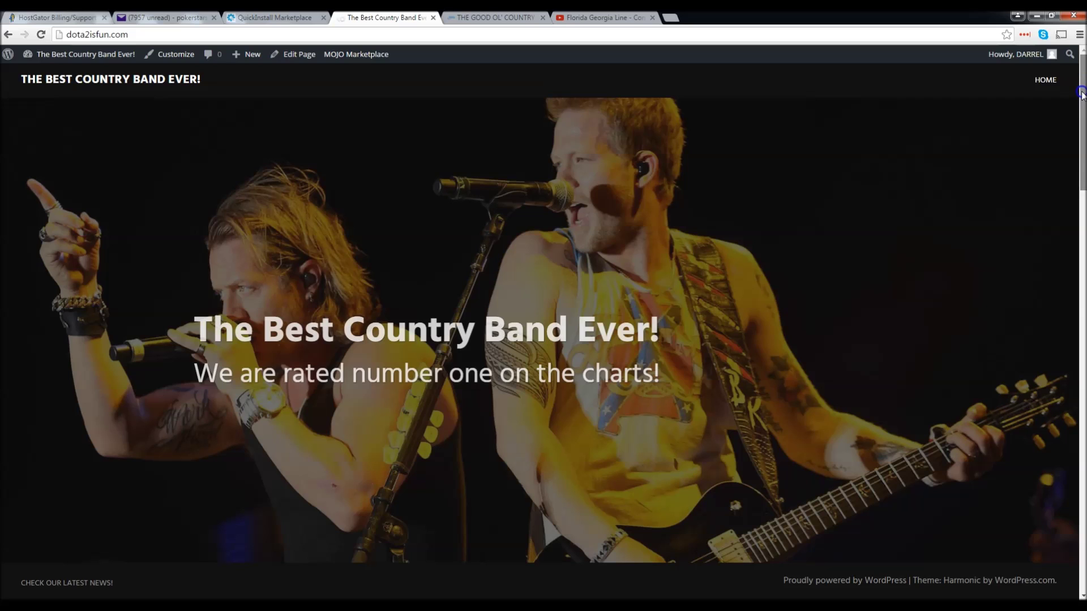
drag(1083, 95, 1083, 358)
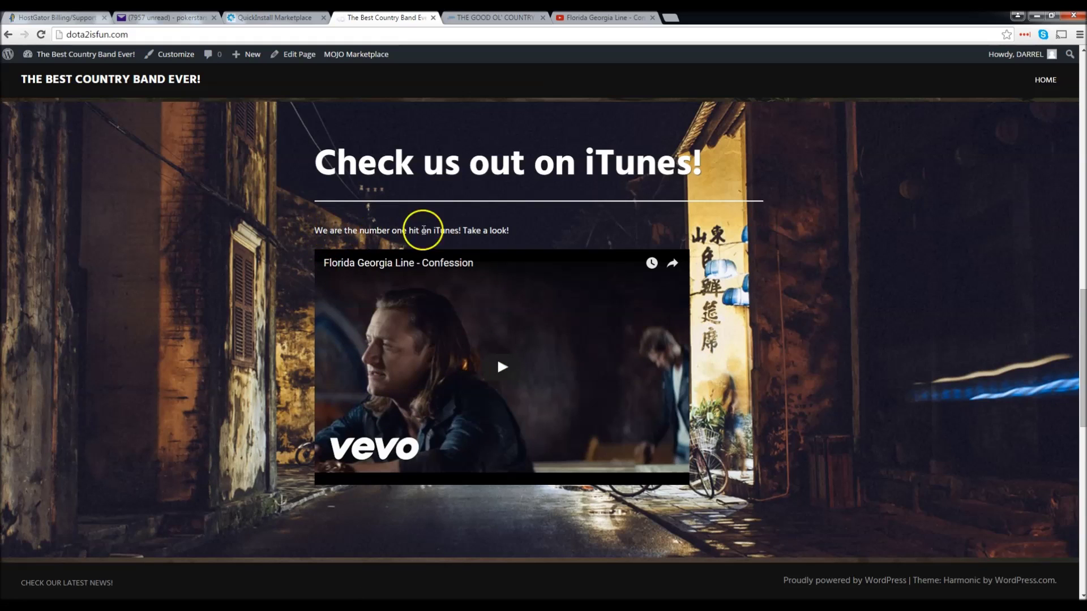
drag(510, 232, 288, 234)
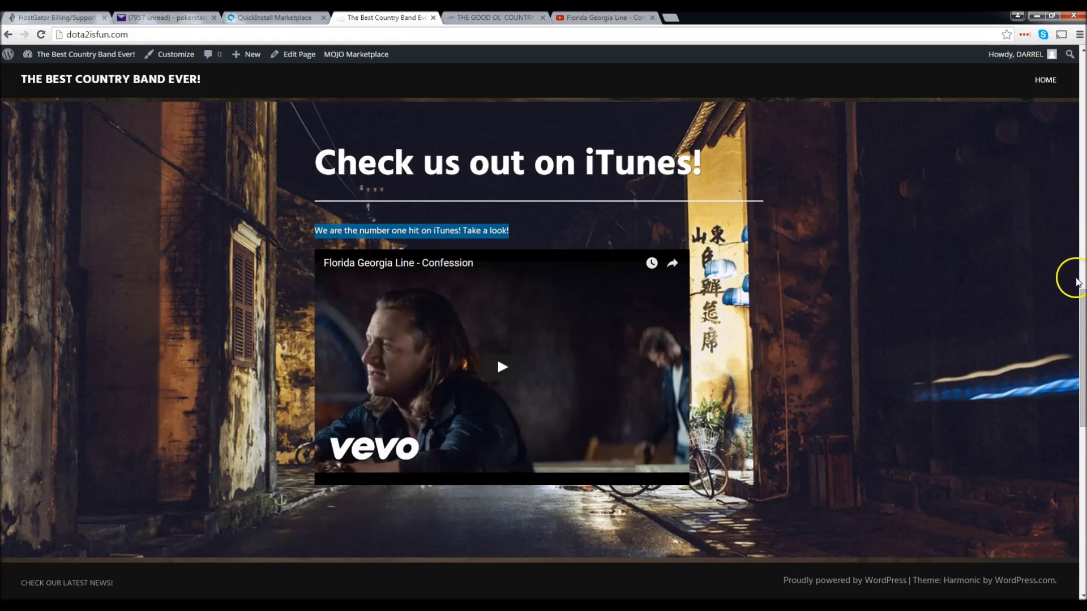
drag(1084, 310, 1083, 336)
scroll(1029, 372, down, 5)
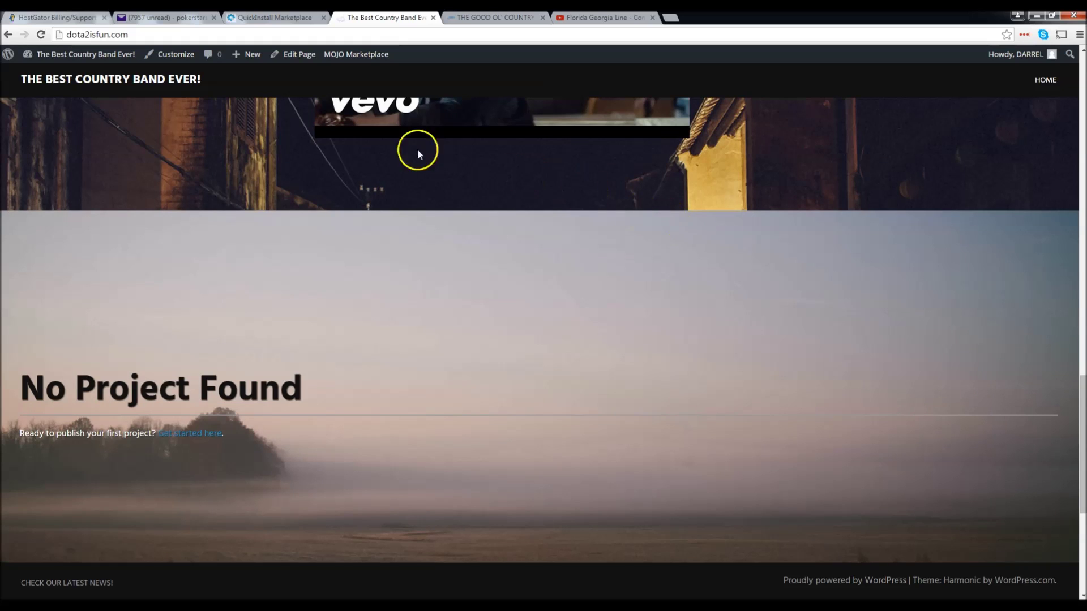
mouse_move(99, 55)
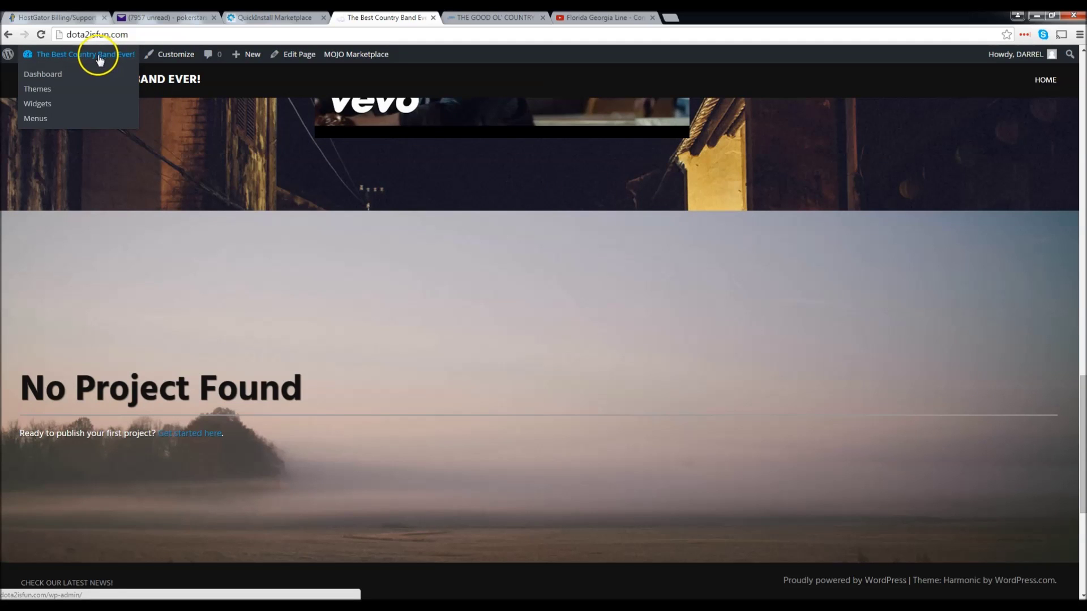
click(45, 106)
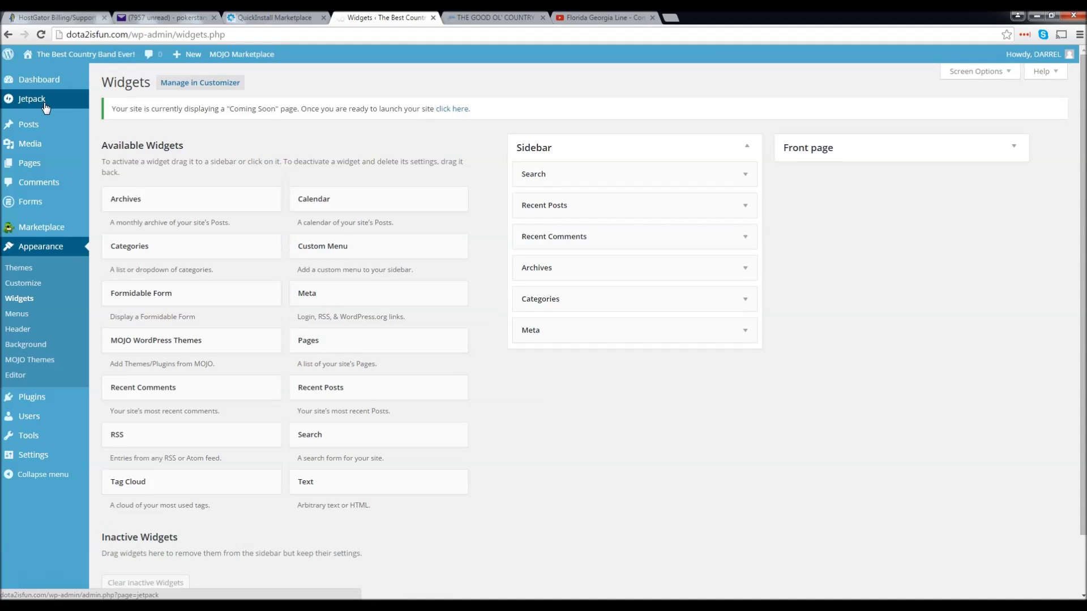
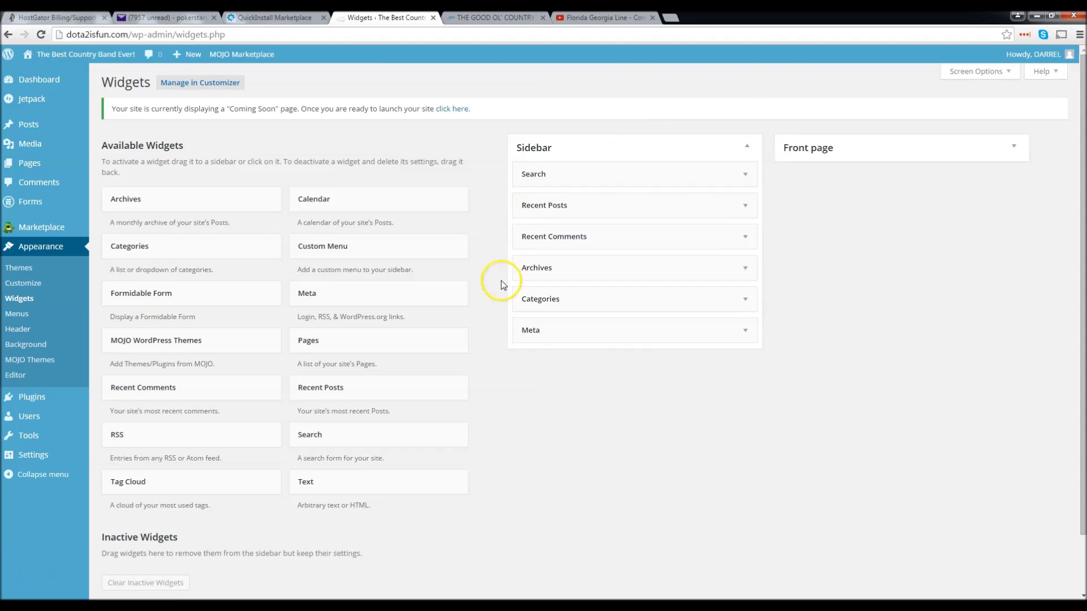
Step: Delete the Search, Recent Posts and Recent Comments widgets from the Sidebar
click(745, 173)
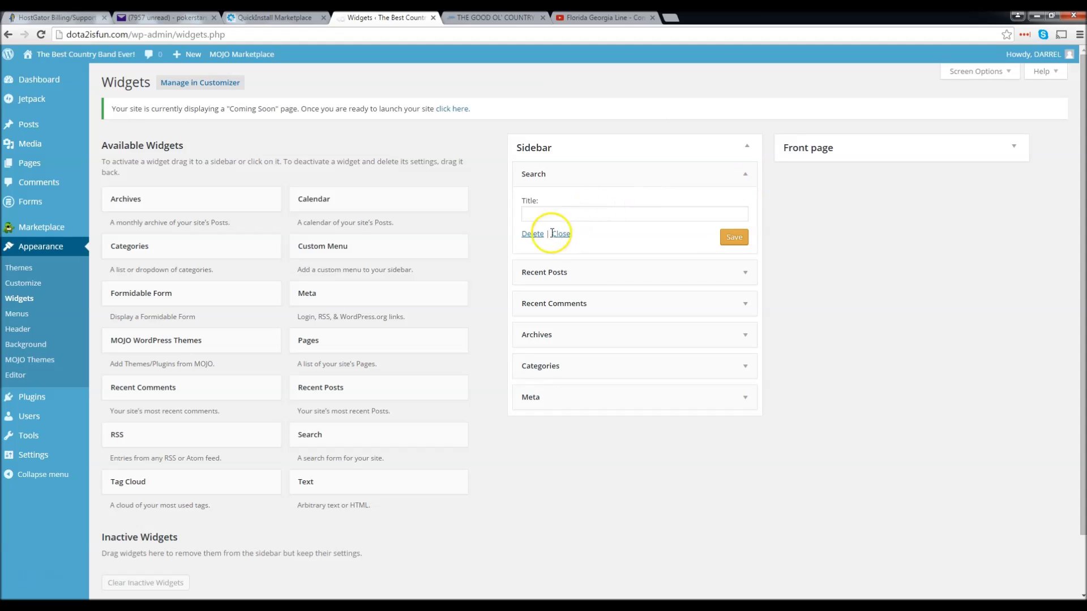
click(530, 234)
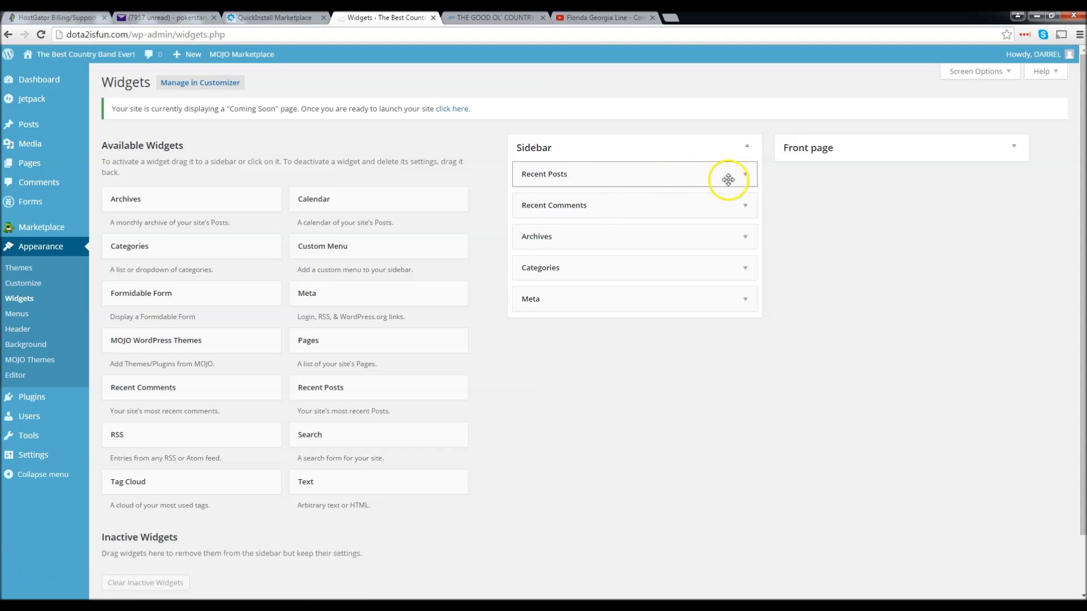
click(746, 174)
click(532, 277)
click(745, 179)
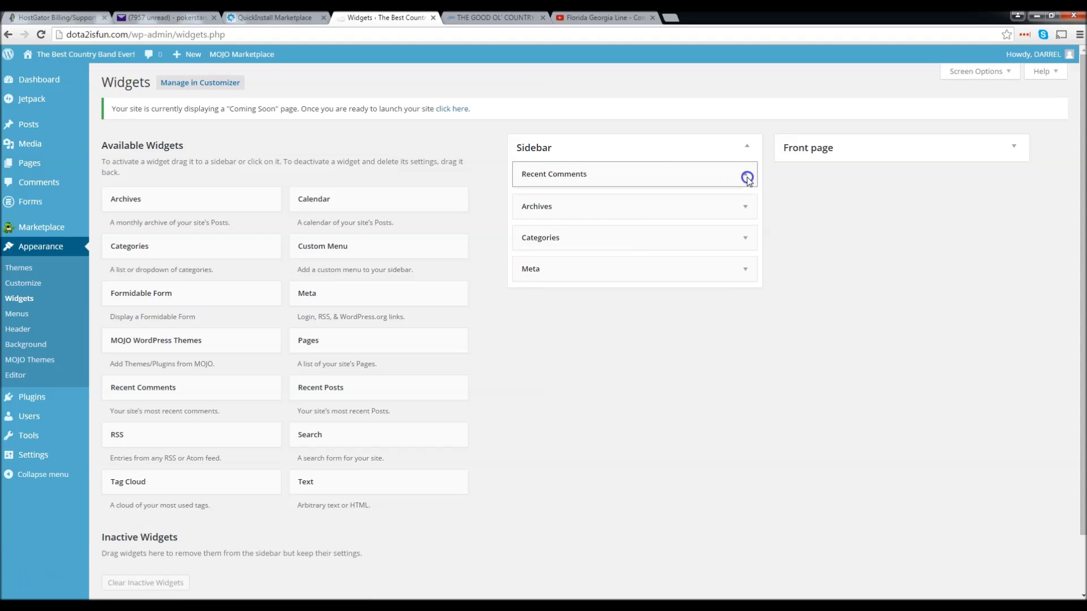
click(537, 260)
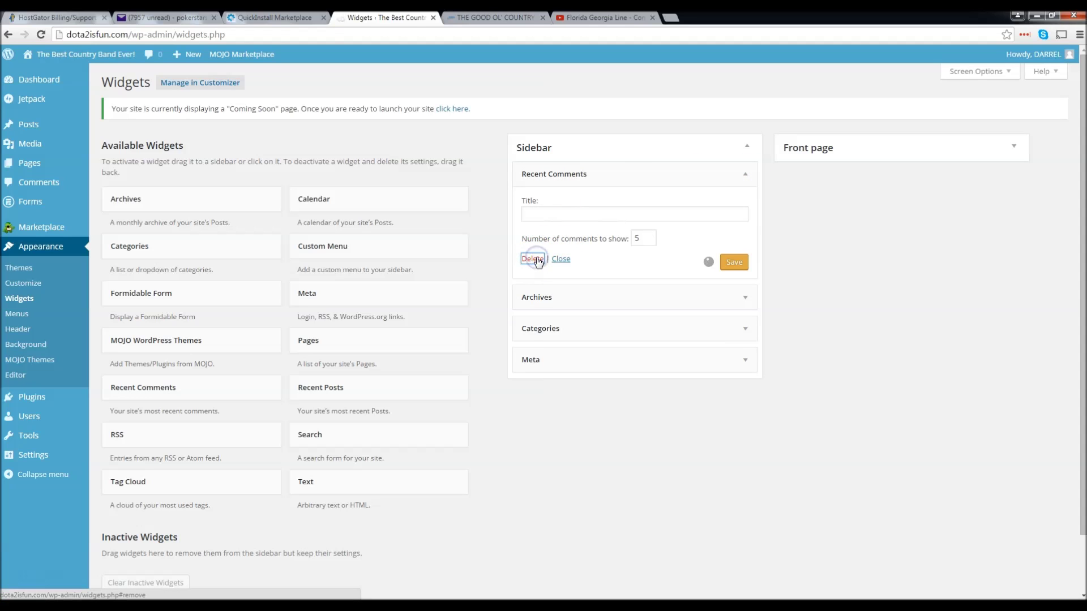
Step: Delete the remaining Archives, Categories and Meta widgets, leaving the Sidebar empty
click(745, 173)
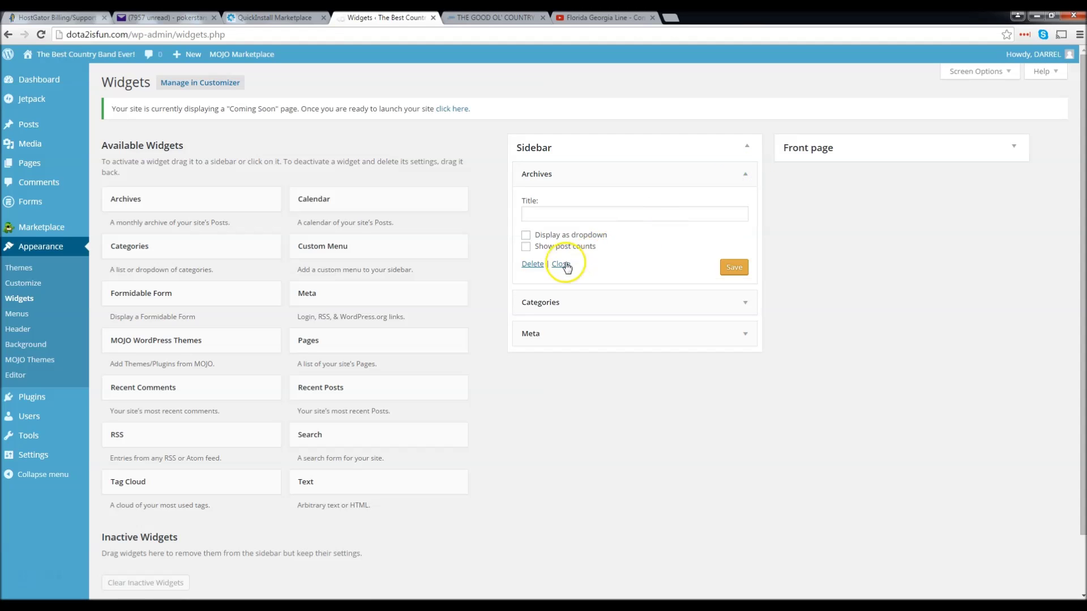
click(533, 265)
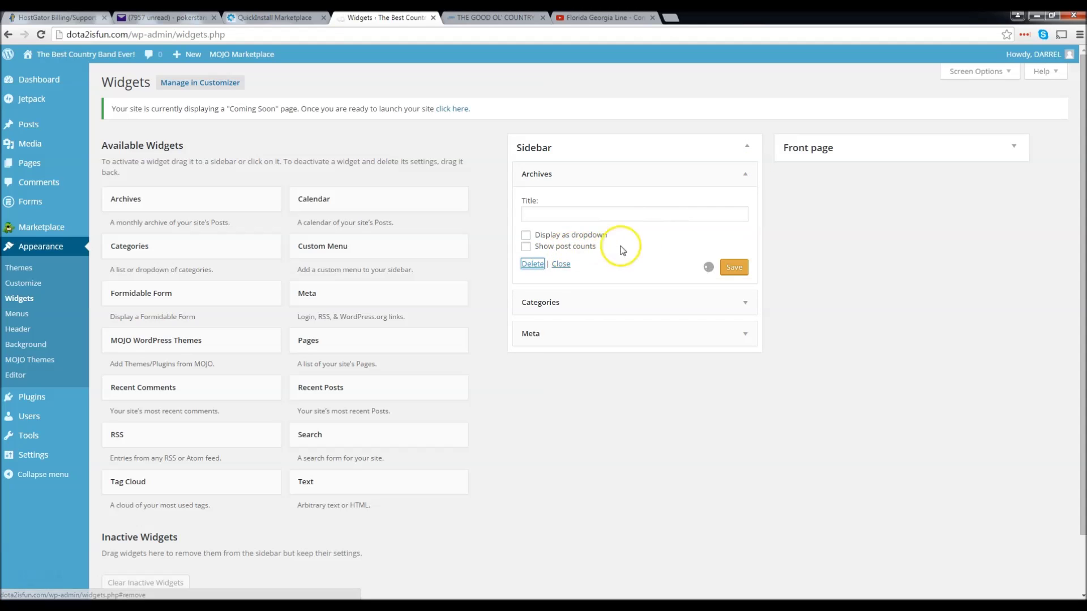
click(745, 183)
click(523, 274)
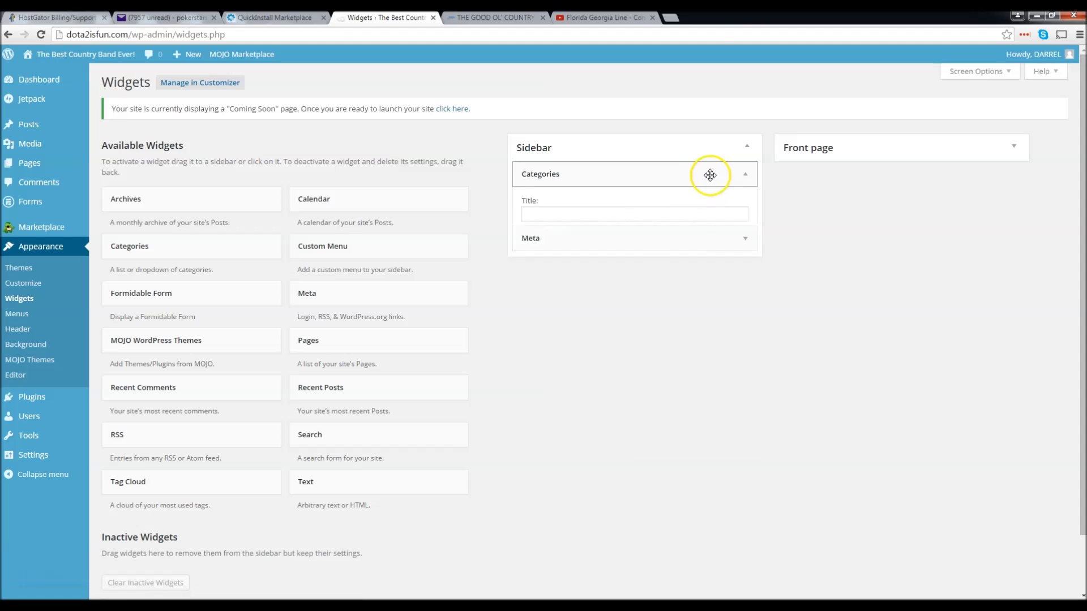
click(743, 173)
click(533, 234)
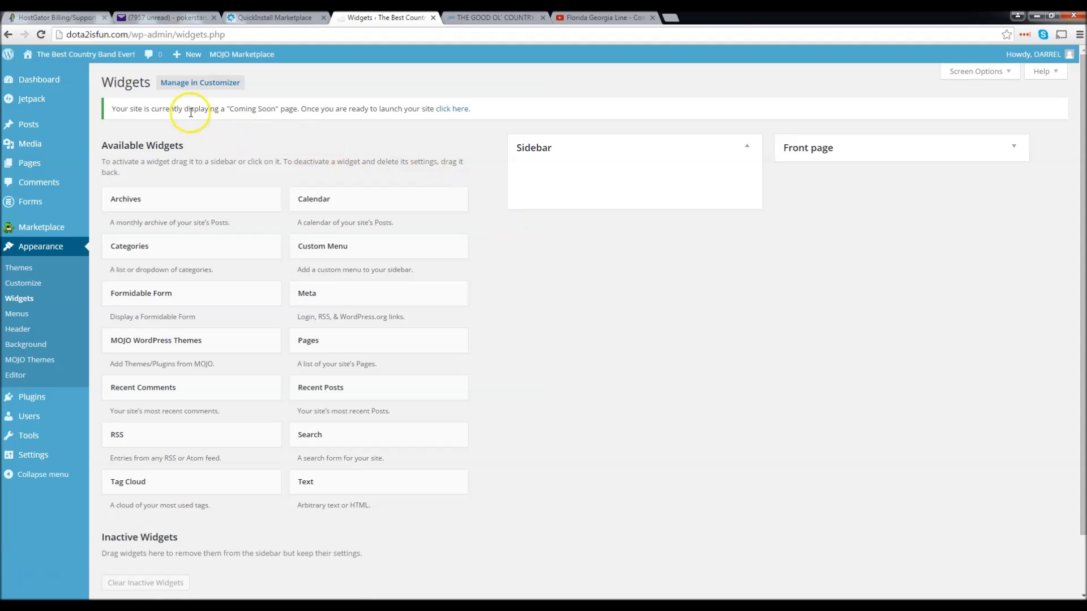
click(469, 16)
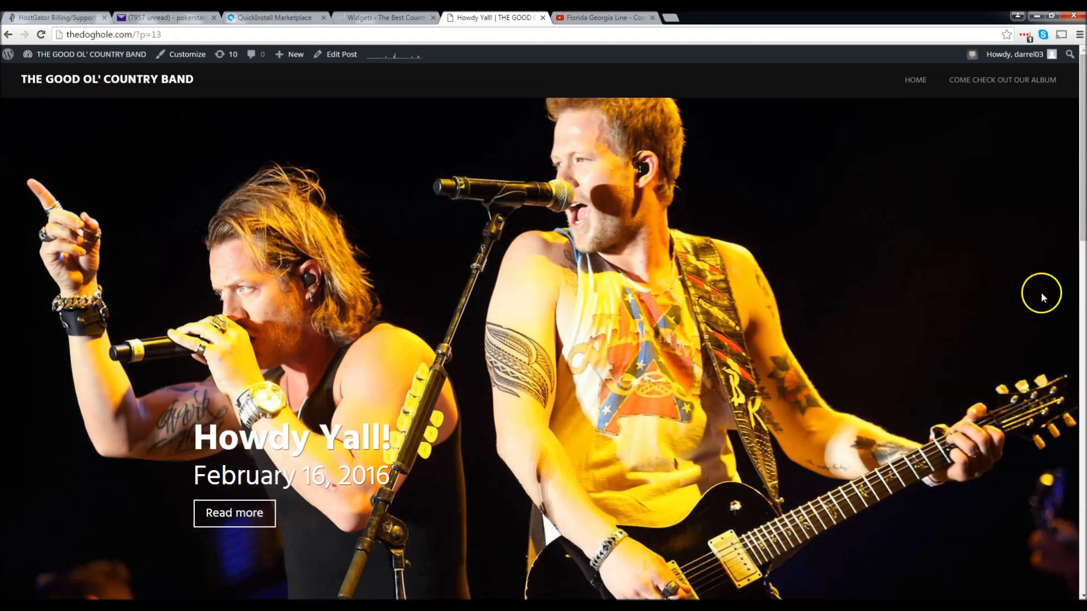
Step: Scroll through the Howdy Yall! band-site tab, close it, and go back to Widgets admin
drag(1083, 200, 1084, 370)
drag(1084, 328, 1085, 158)
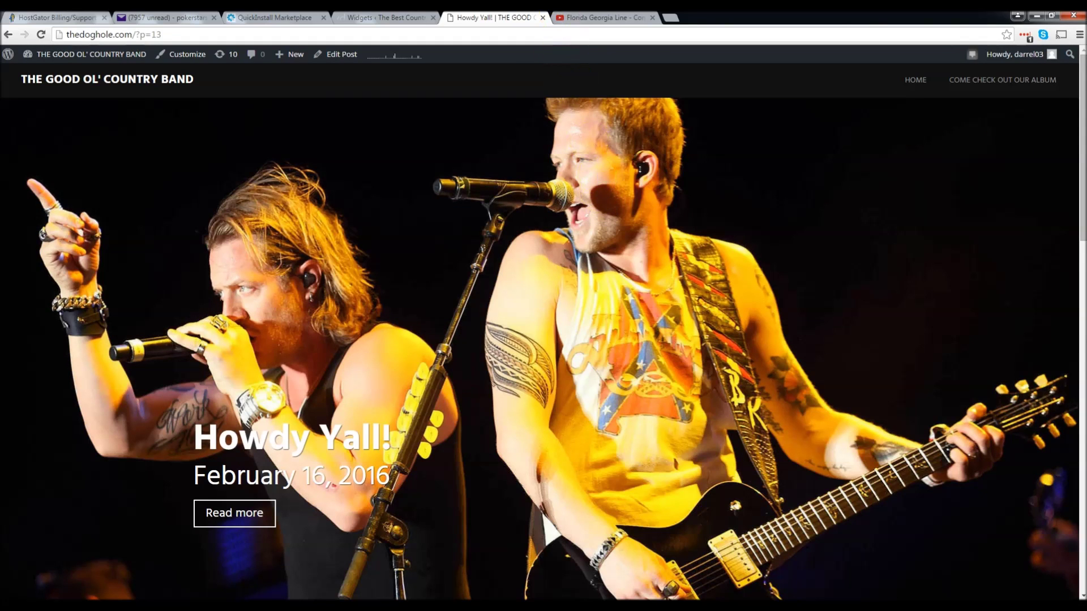
click(543, 18)
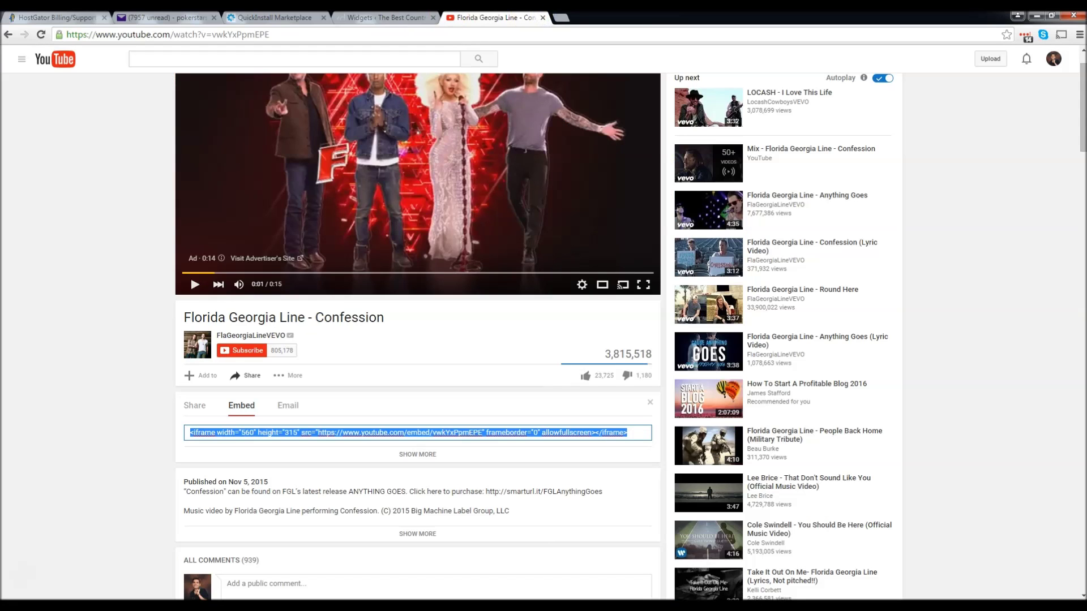
click(372, 18)
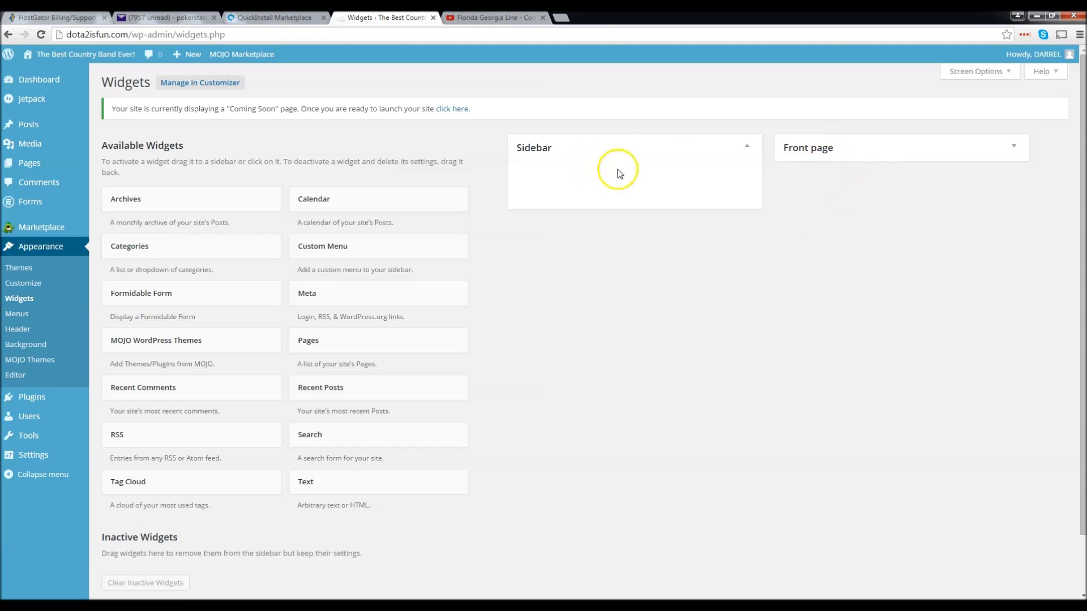
Step: Add the Calendar widget to the Front page area and save its title 'Check your Calendar!'
click(820, 149)
click(821, 151)
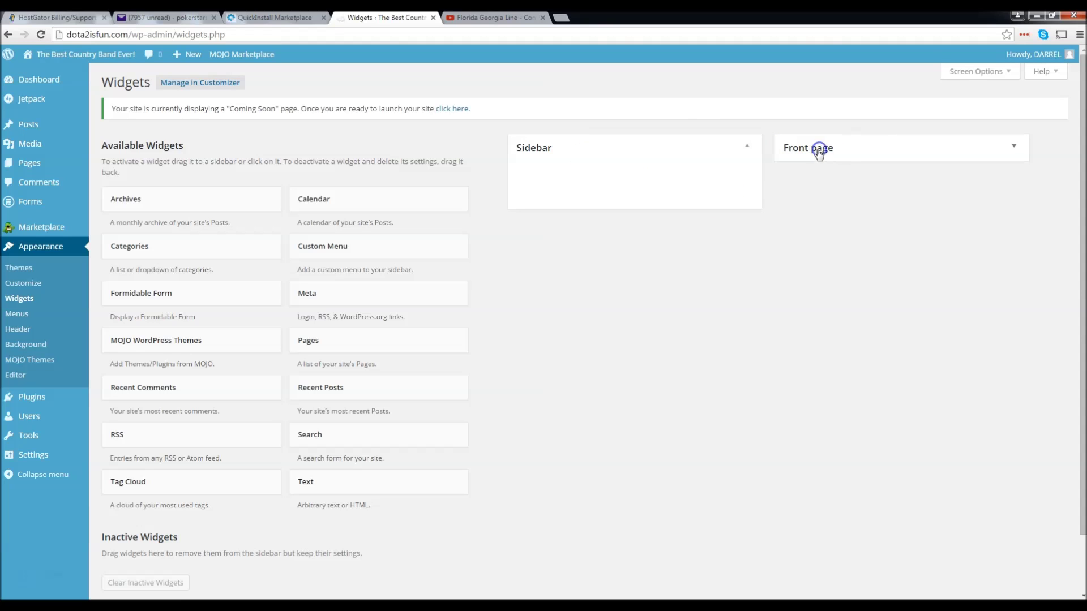
scroll(561, 336, down, 1)
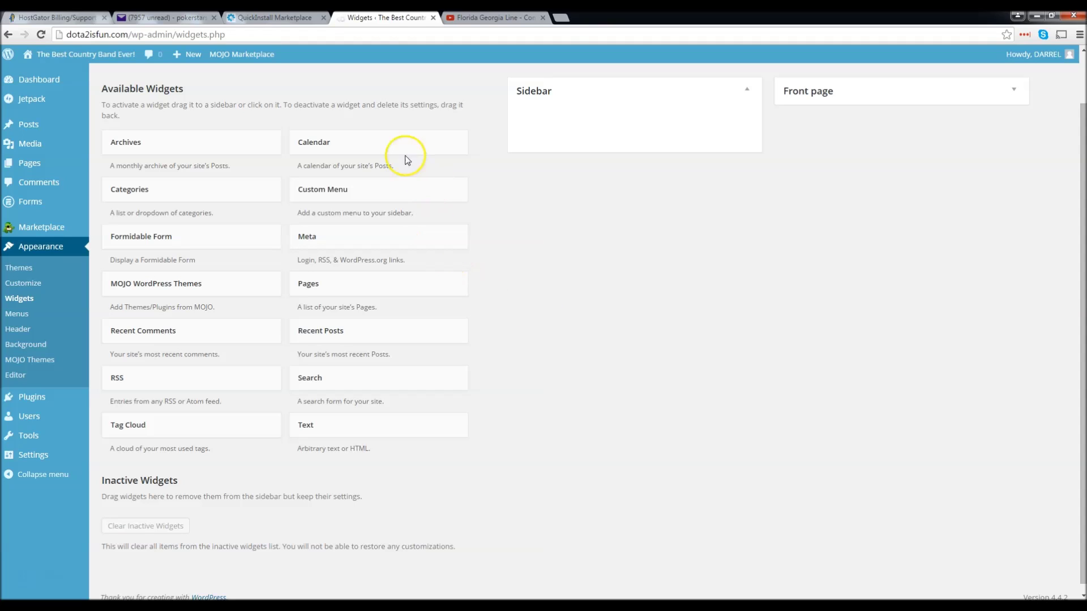
click(360, 146)
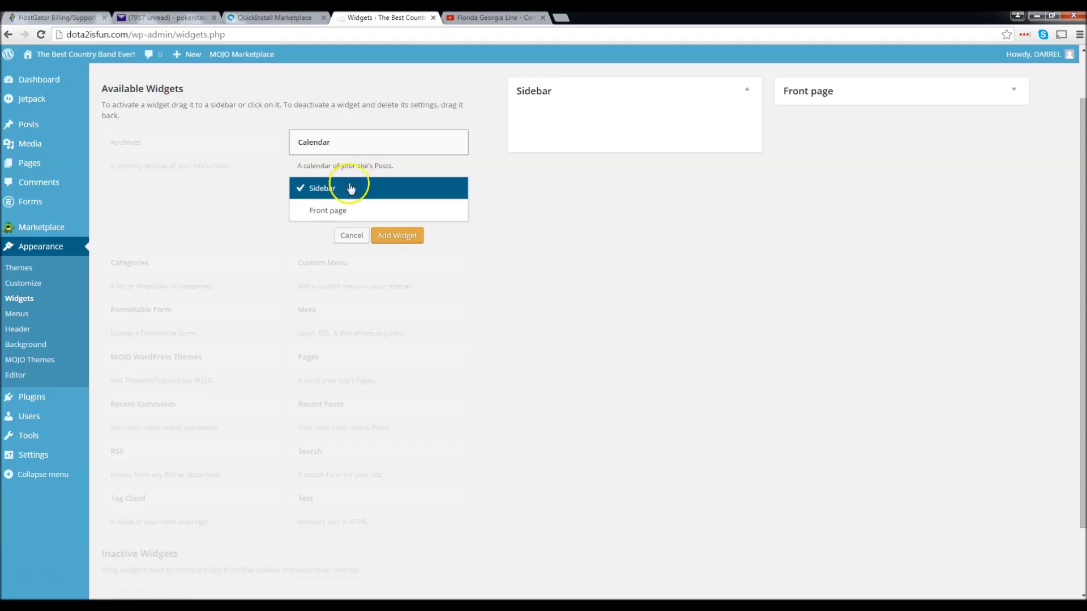
click(338, 212)
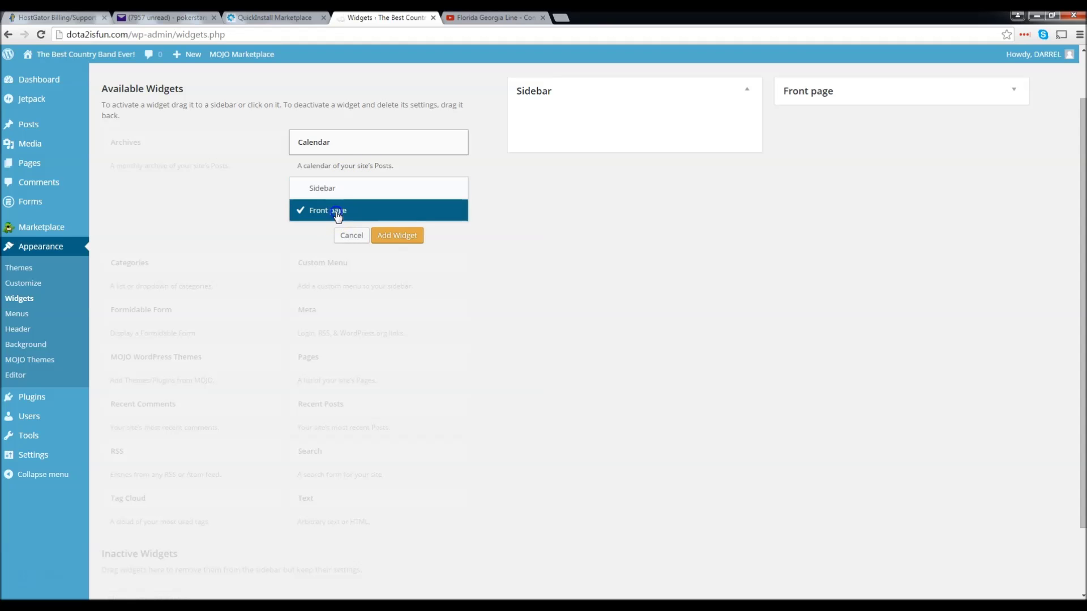
click(396, 235)
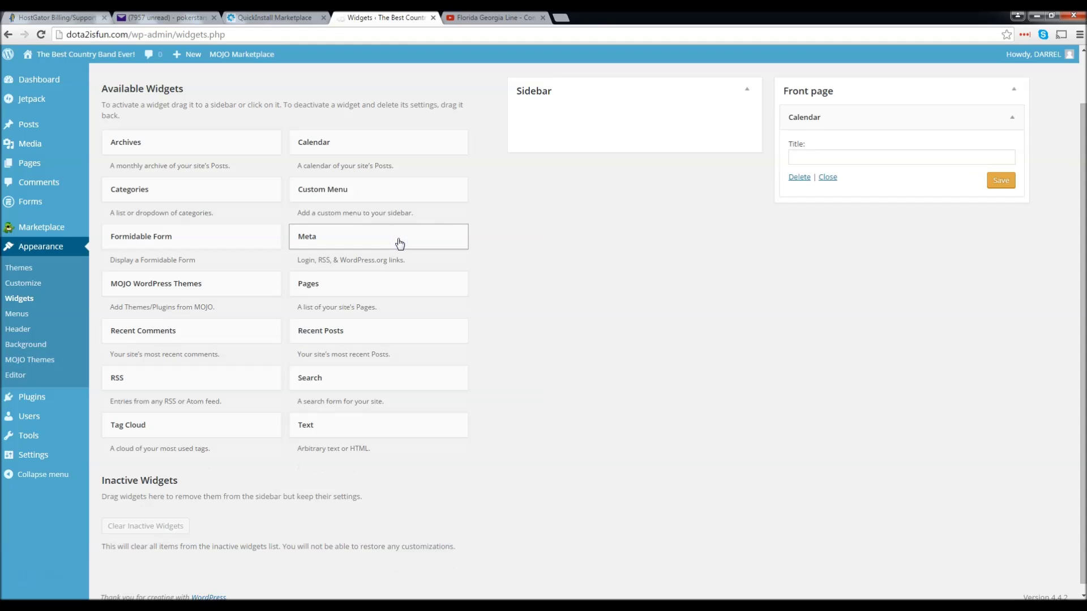
click(860, 159)
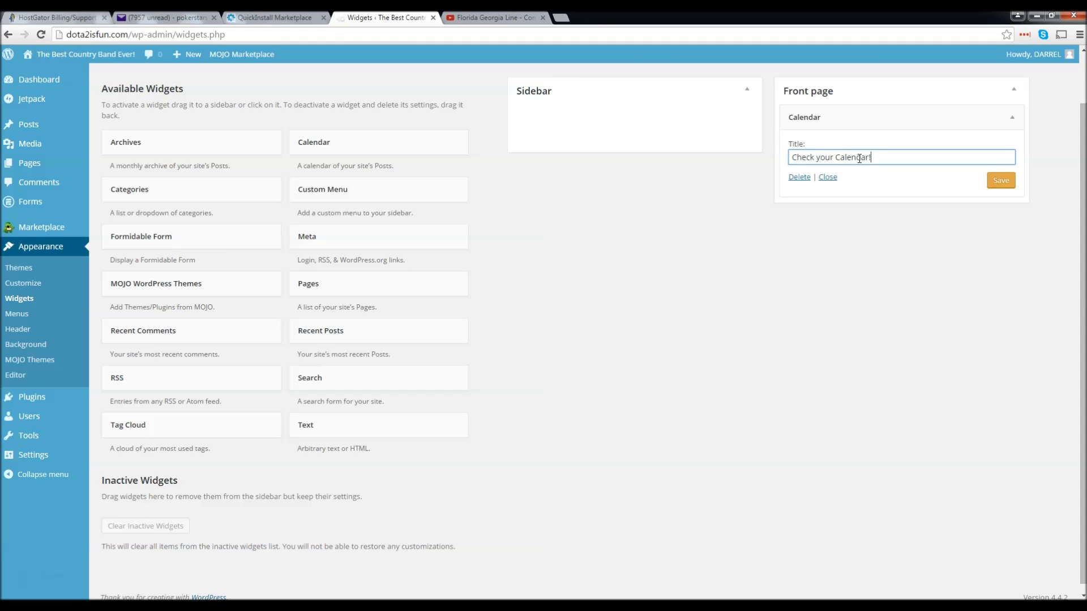
click(1002, 180)
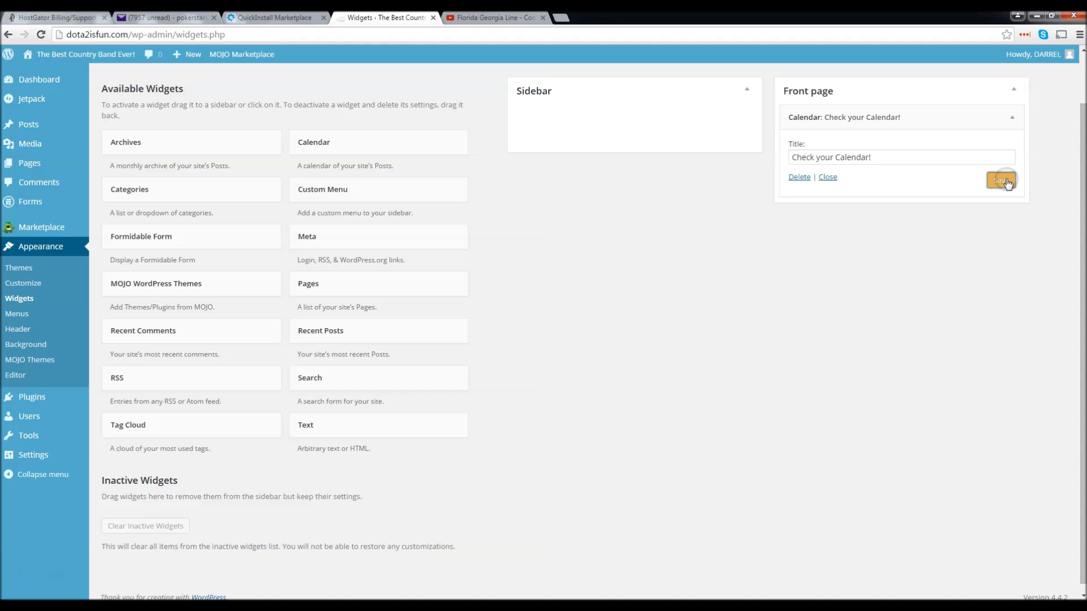
click(828, 178)
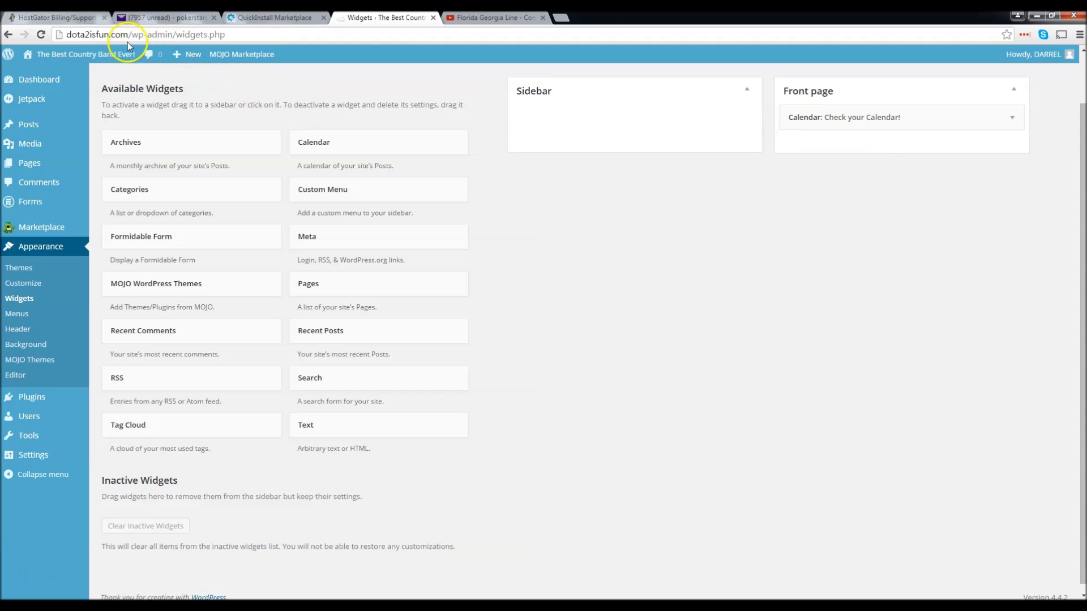
Step: Visit the live site and scroll to the 'Check your Calendar!' February 2016 calendar
mouse_move(72, 54)
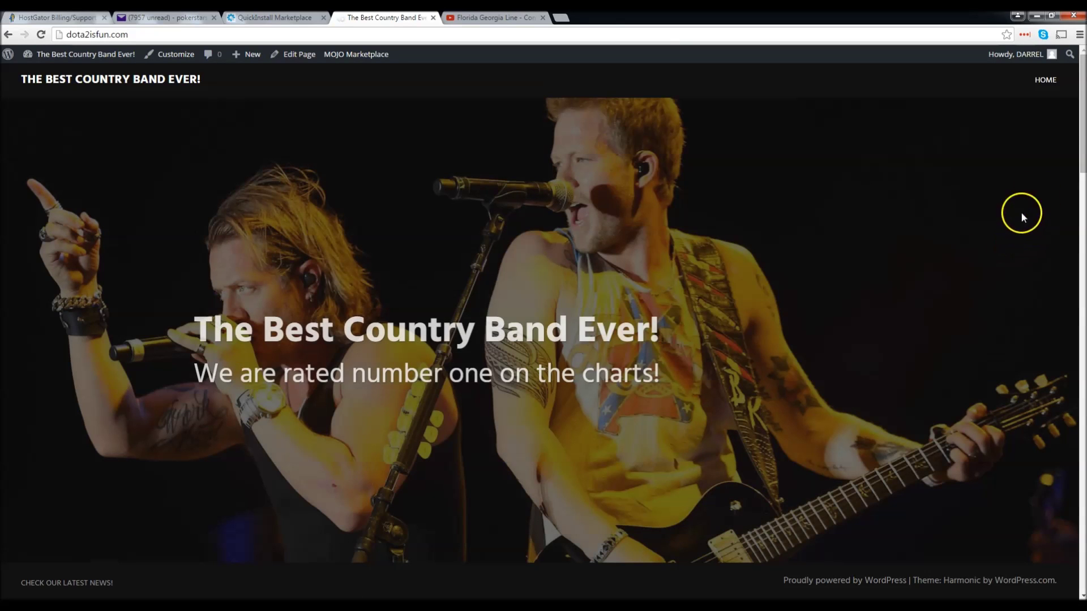
drag(1081, 108, 1081, 407)
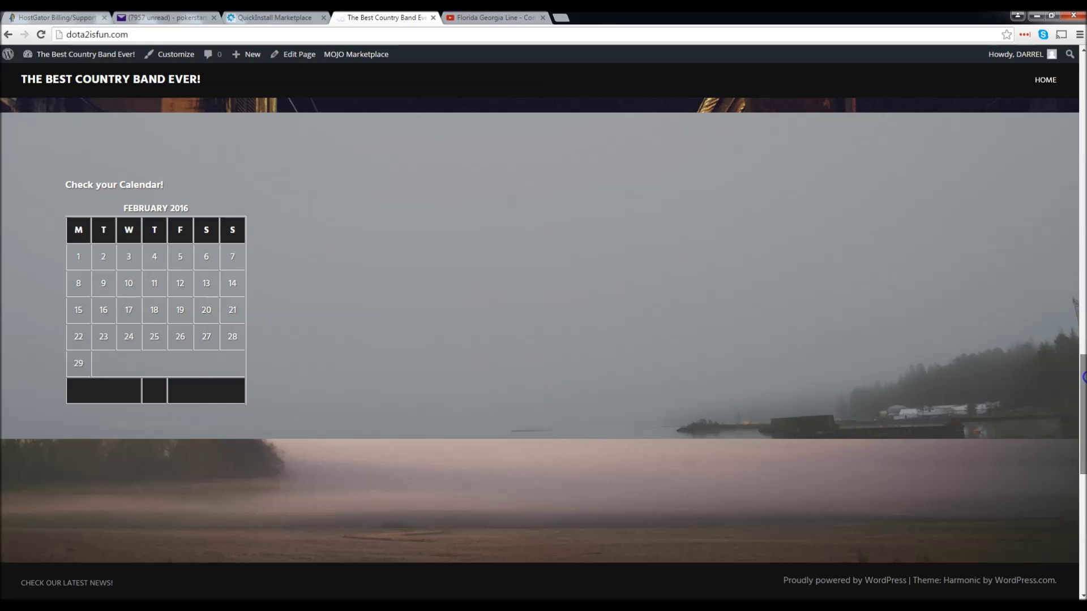
scroll(1083, 377, down, 5)
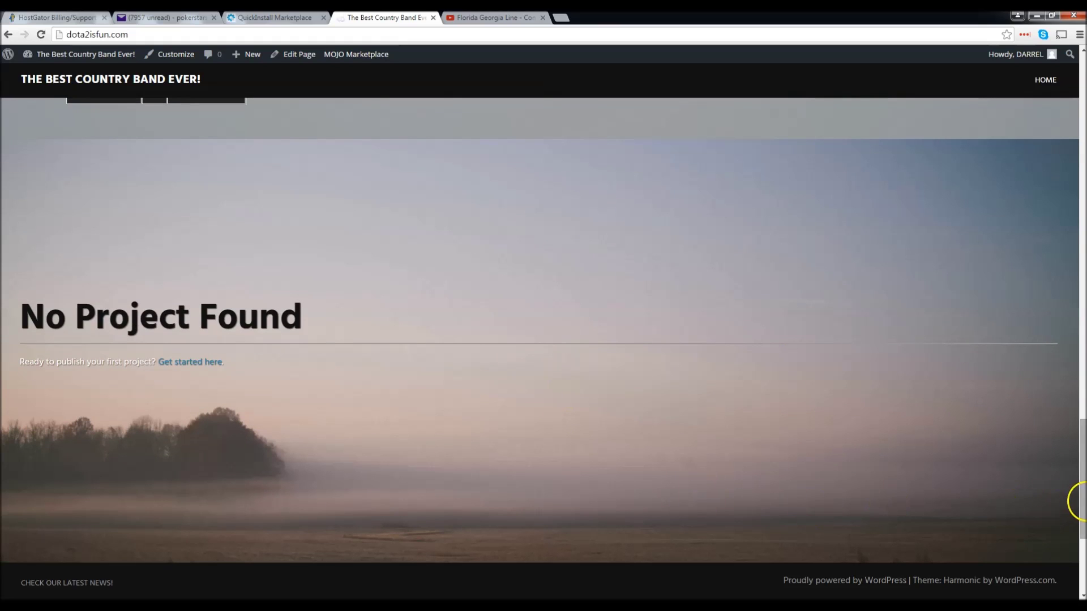
scroll(1079, 501, up, 6)
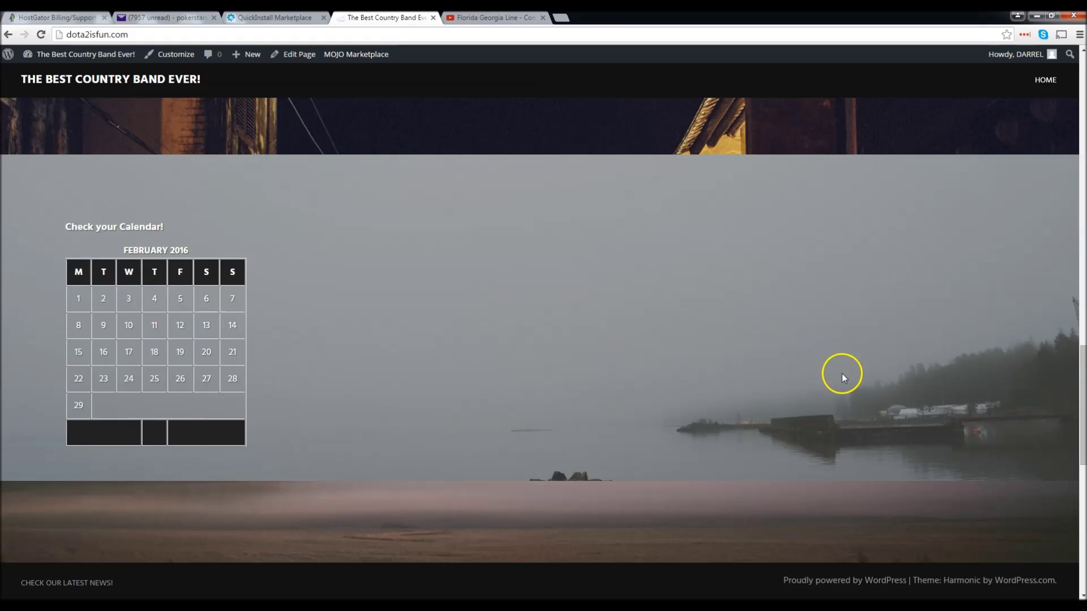
Step: Open Customizer Theme Options > Widgets and start selecting a background image
click(187, 56)
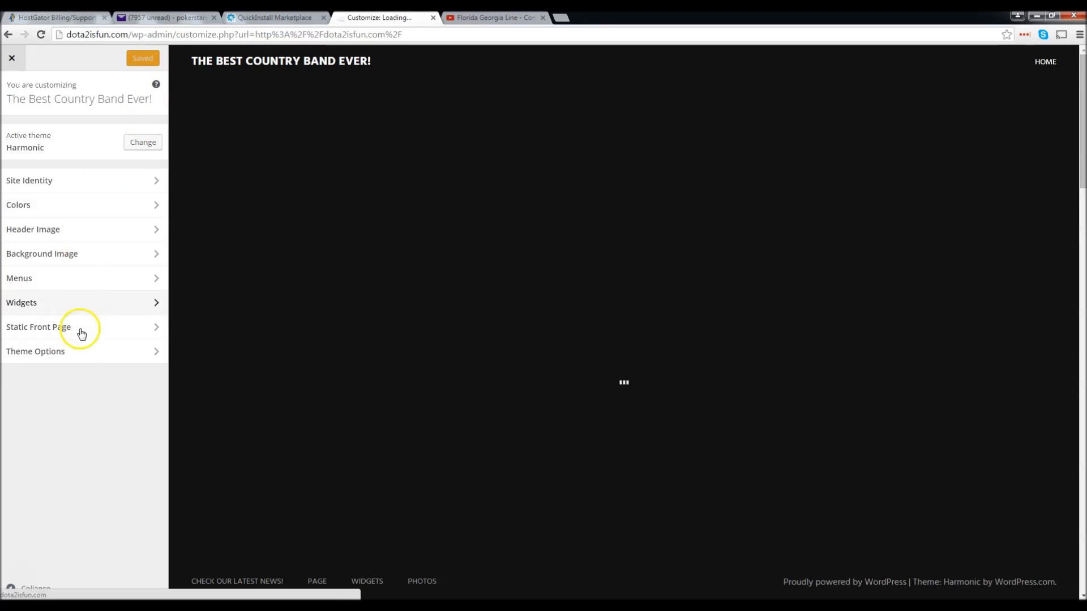
click(82, 357)
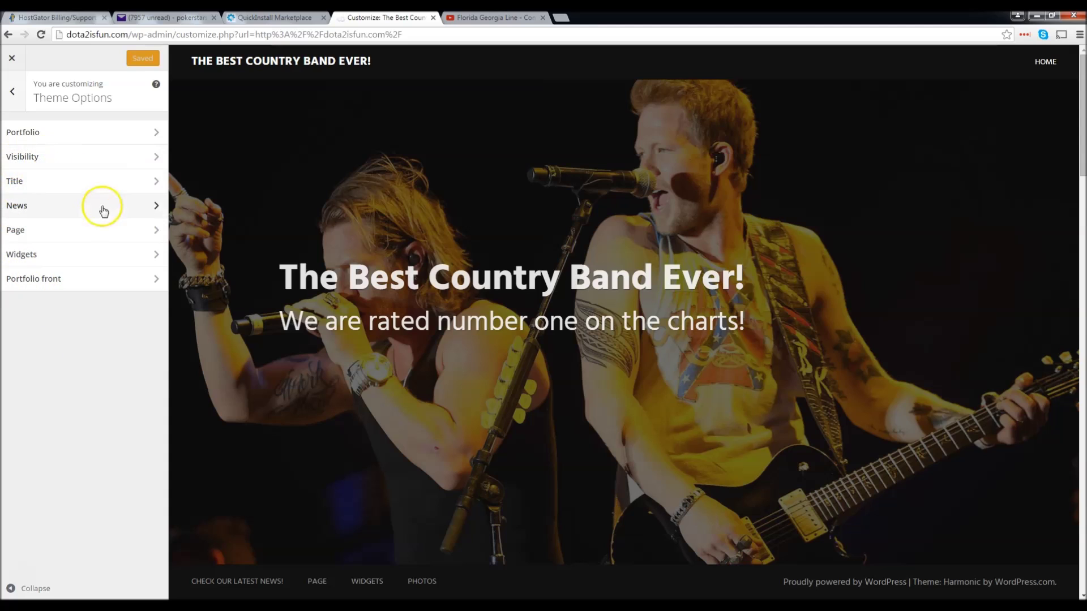
click(88, 258)
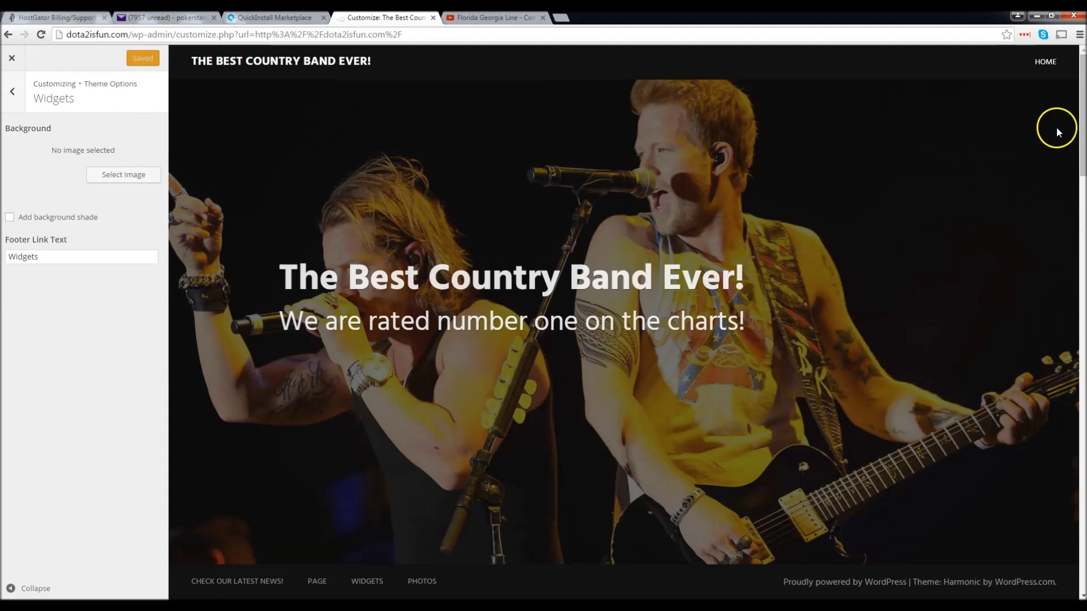
drag(1083, 108, 1082, 400)
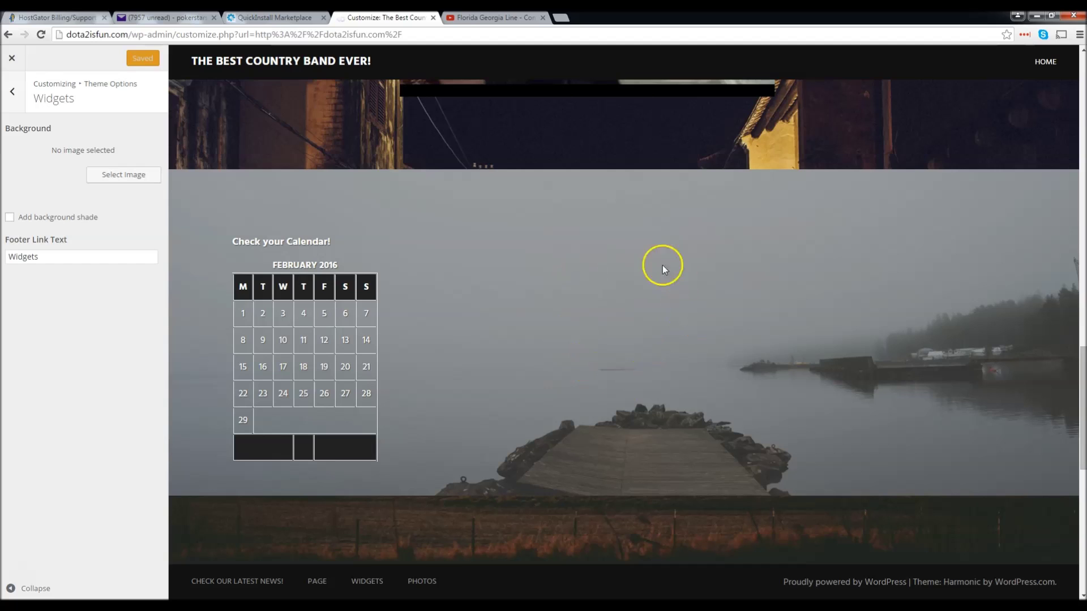
click(99, 182)
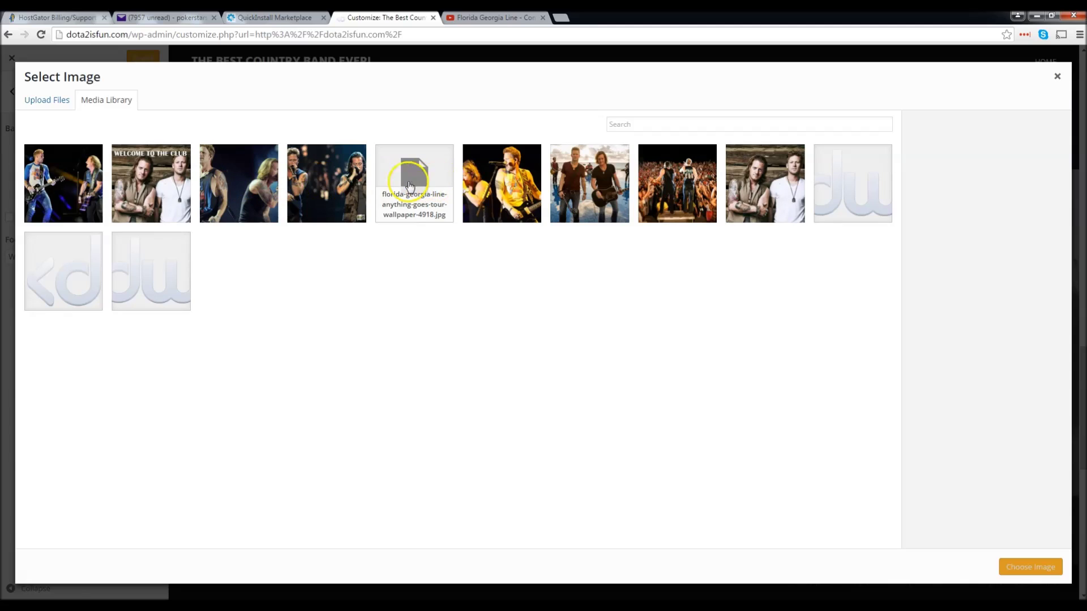
Step: Set the band-on-the-beach photo as the Widgets section background and publish
click(234, 185)
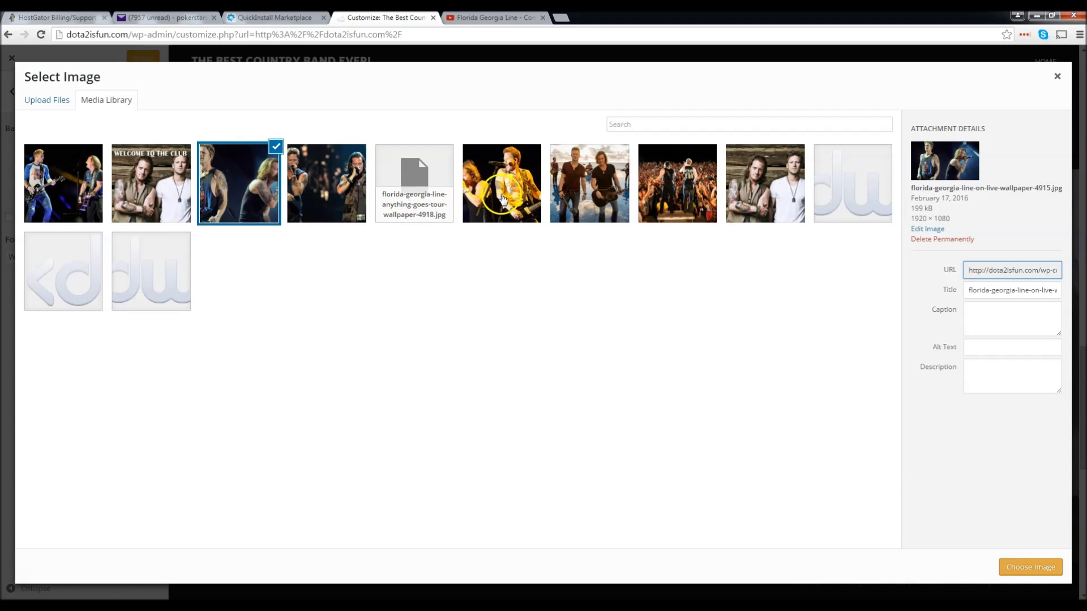
click(595, 194)
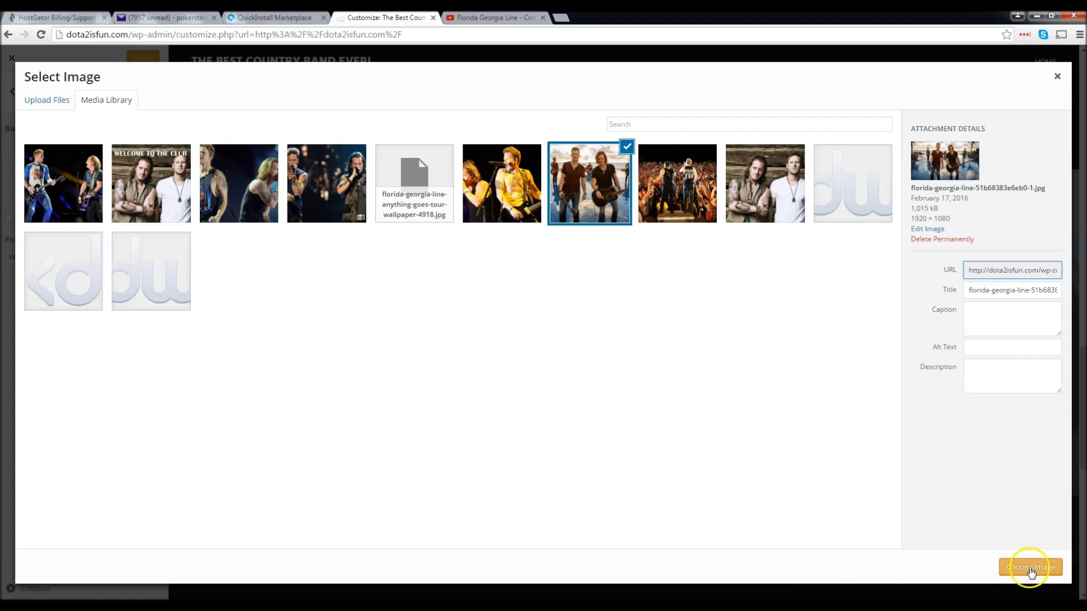
click(1030, 567)
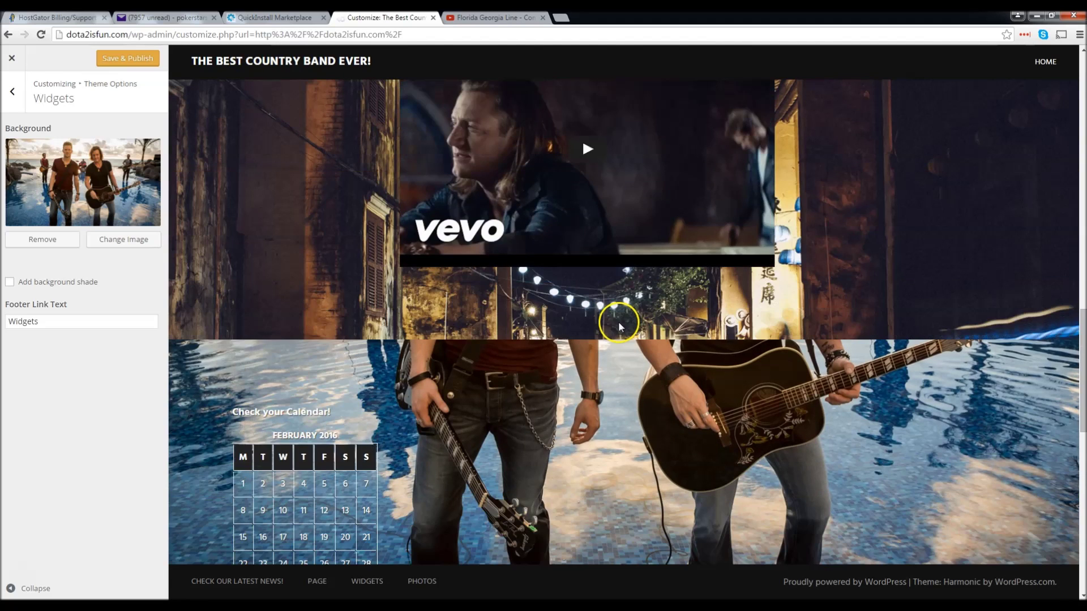
scroll(643, 360, up, 2)
scroll(643, 360, down, 3)
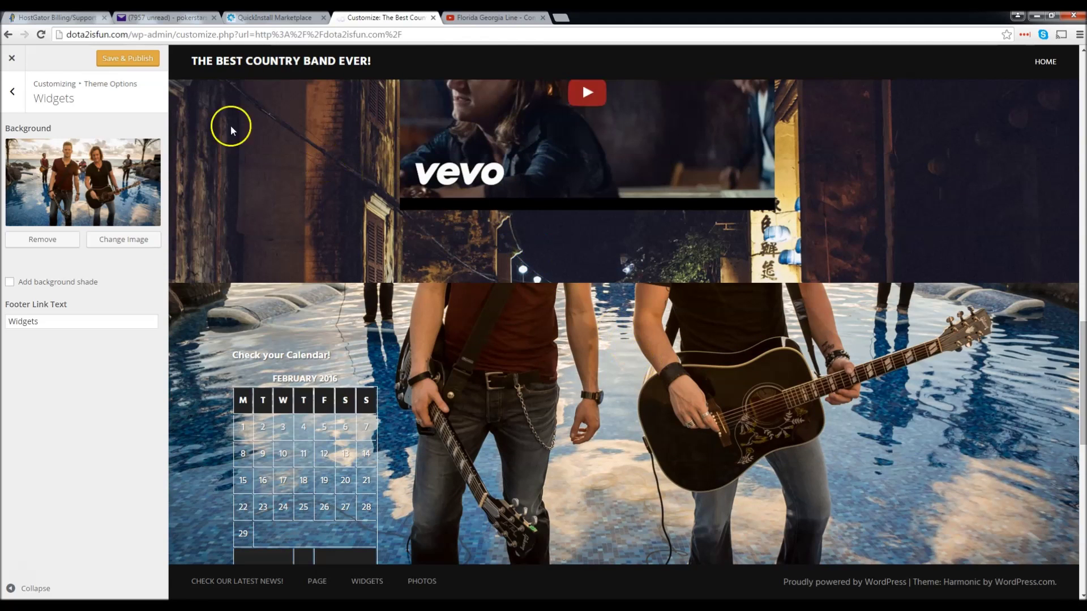
click(140, 60)
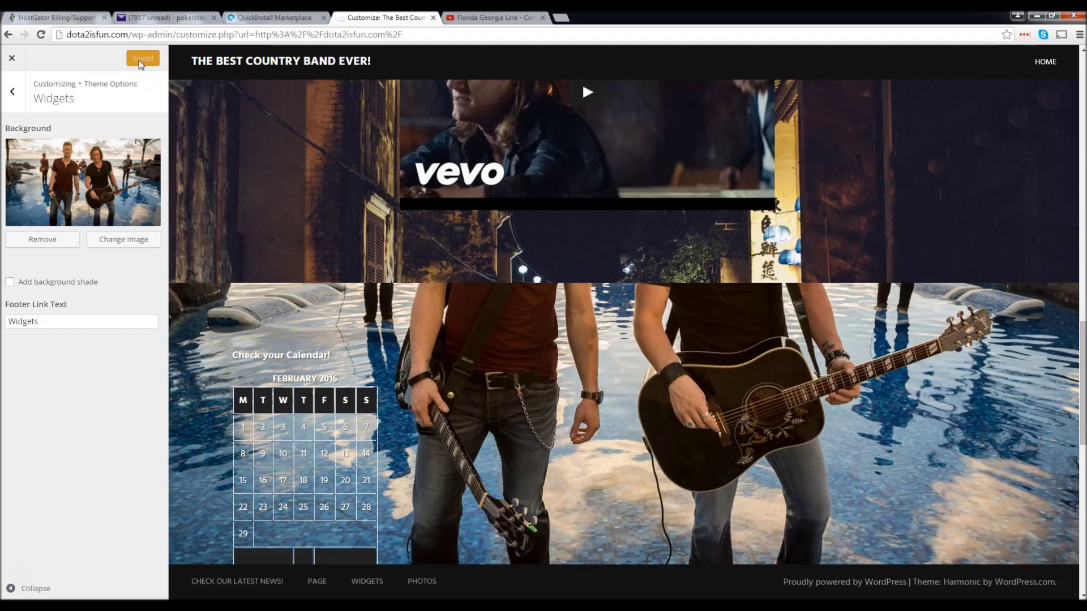
Step: Enable 'Add background shade', publish again, and return to the Theme Options list
scroll(645, 441, up, 3)
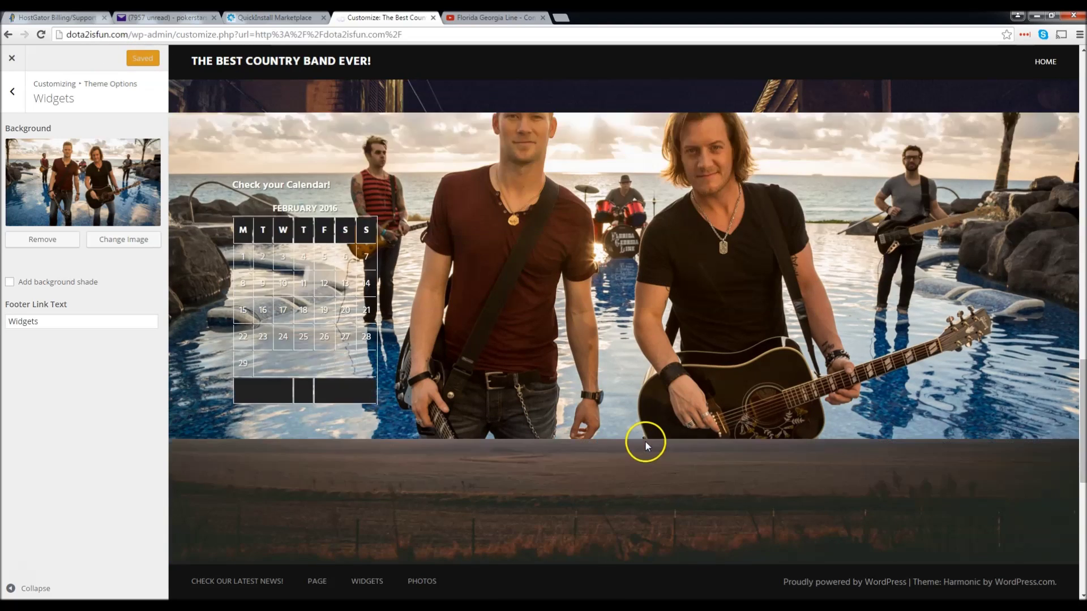
scroll(645, 440, up, 2)
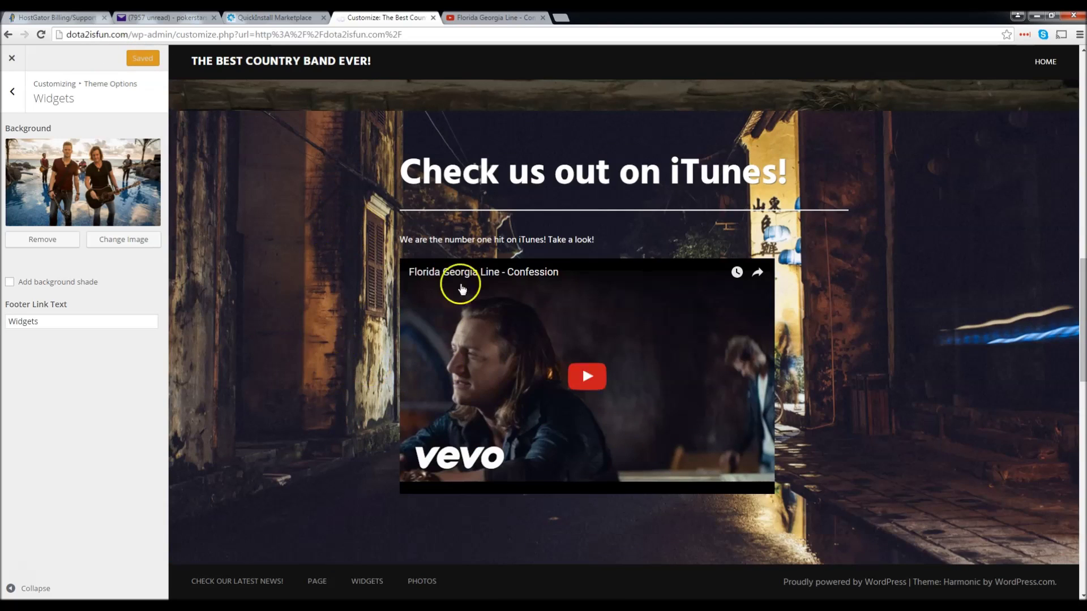
scroll(387, 346, down, 7)
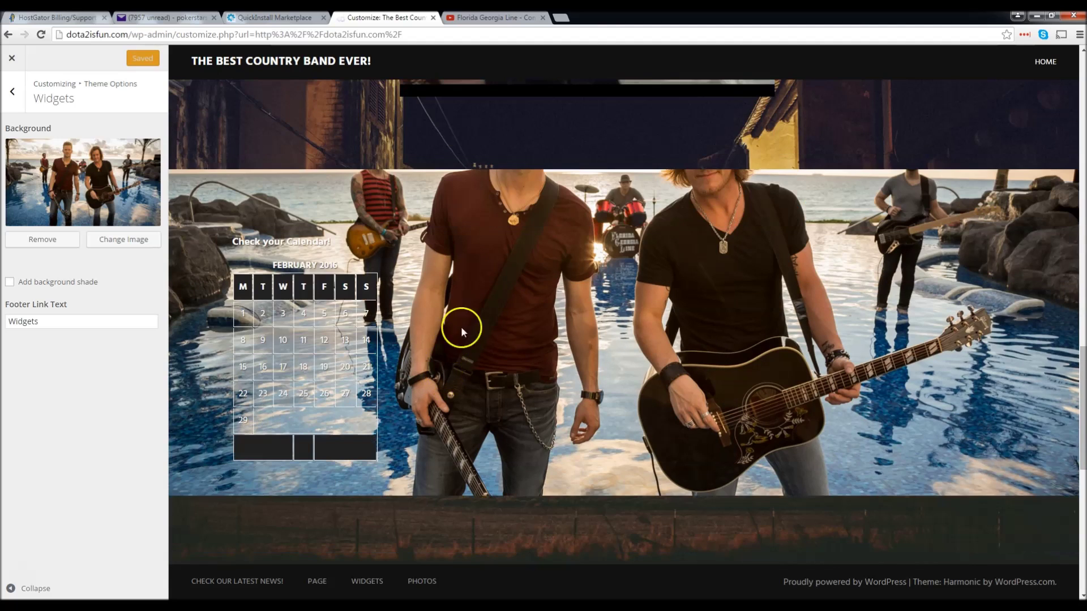
scroll(651, 351, down, 1)
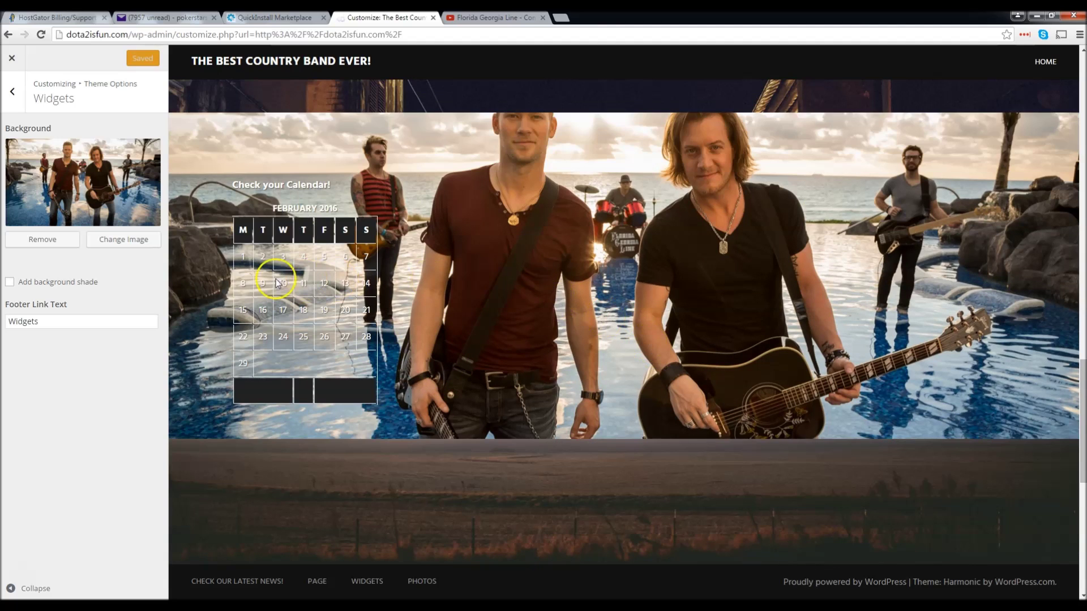
click(10, 283)
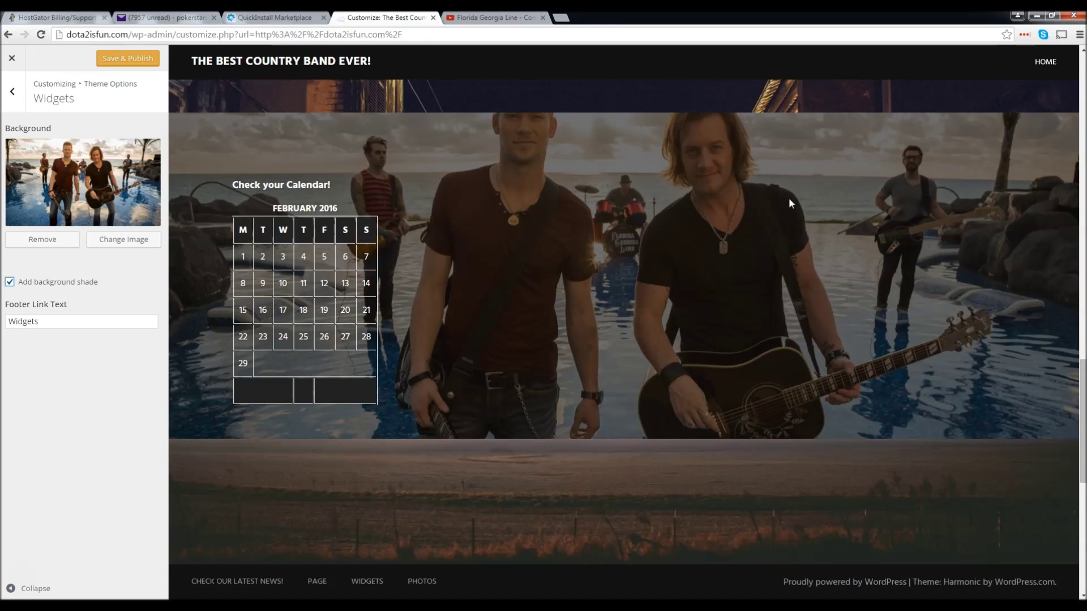
click(140, 61)
scroll(323, 303, up, 4)
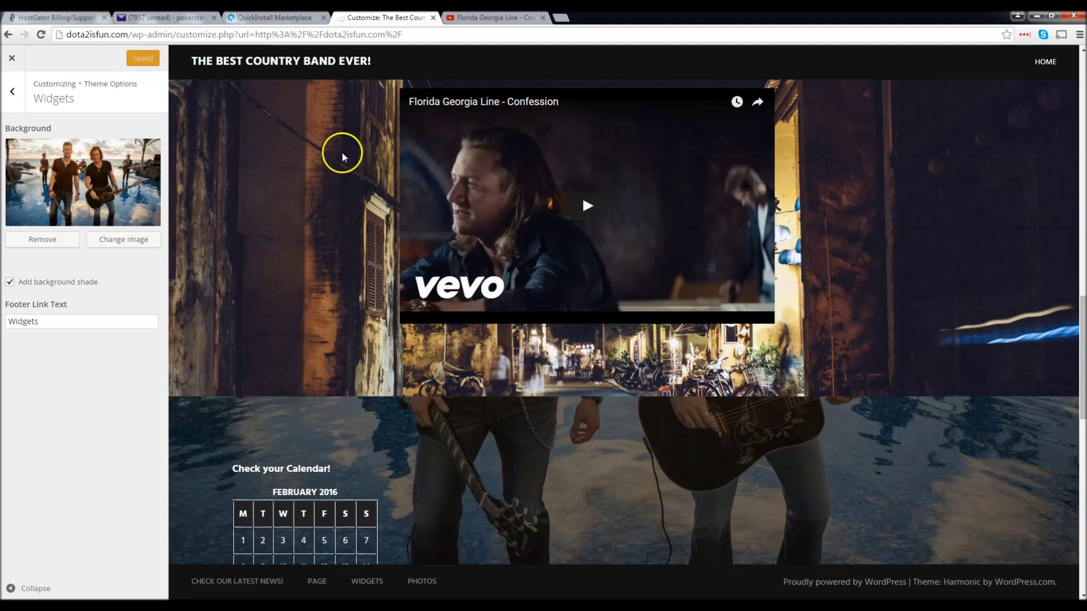
scroll(371, 334, up, 2)
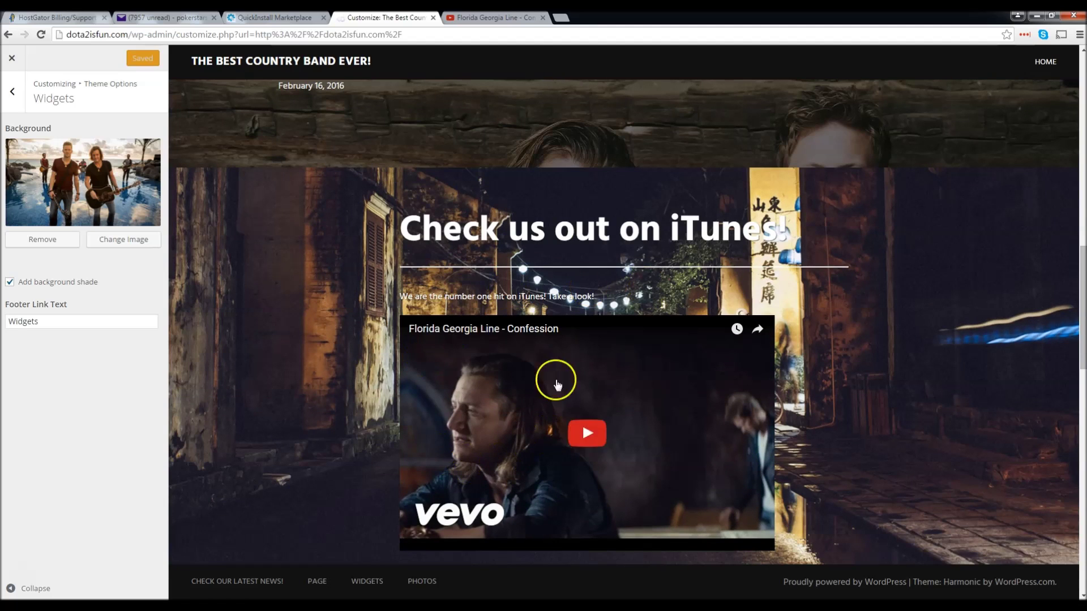
scroll(368, 451, down, 6)
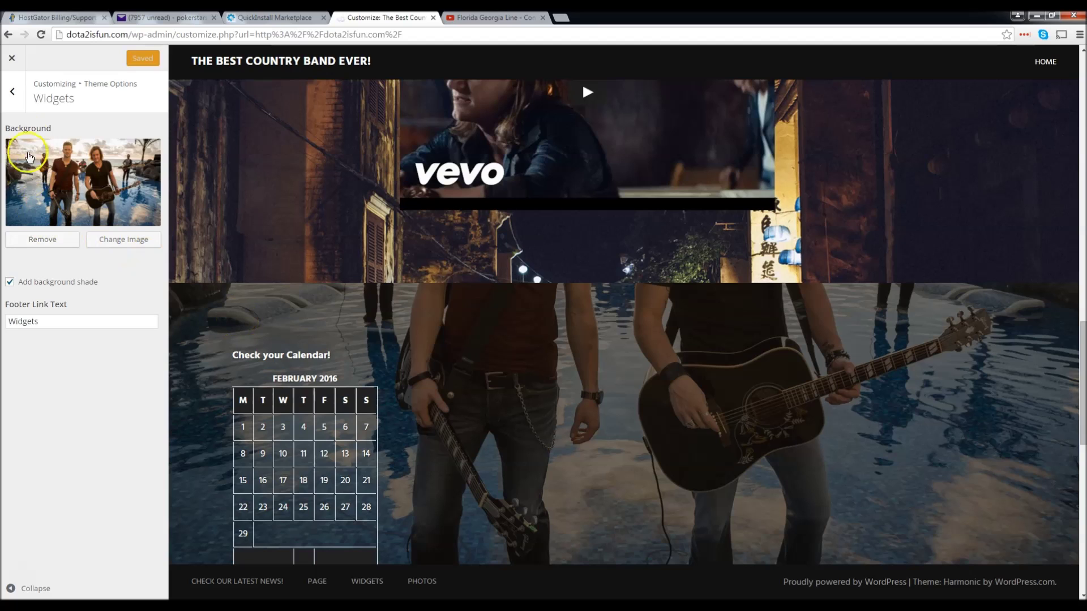
click(12, 91)
Step: Copy the preview's 'Check us out on iTunes!' heading into the Page section's Footer Link Text
scroll(344, 207, up, 3)
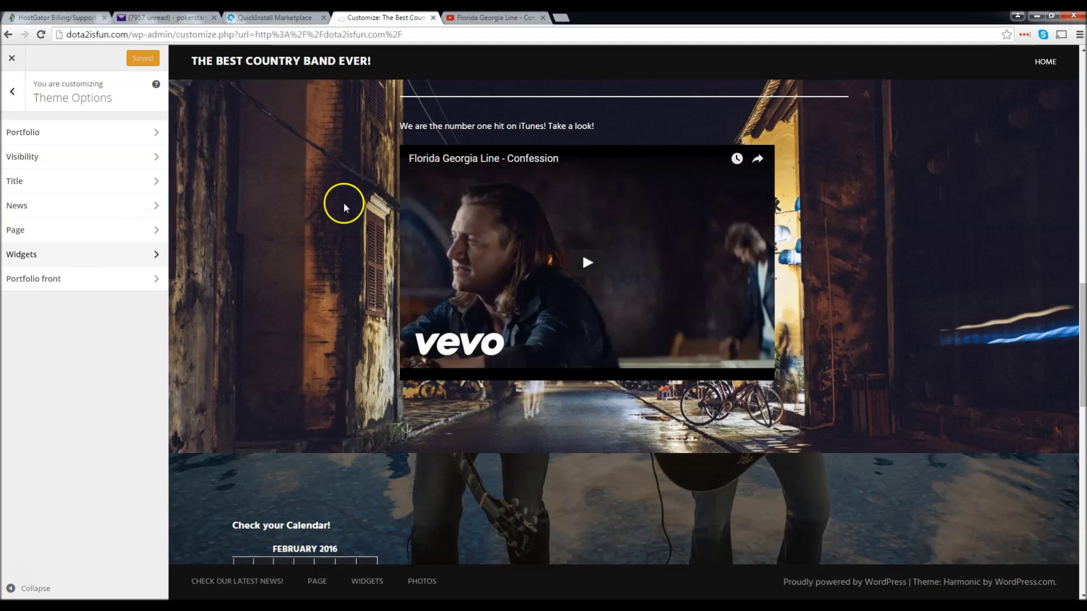
click(62, 232)
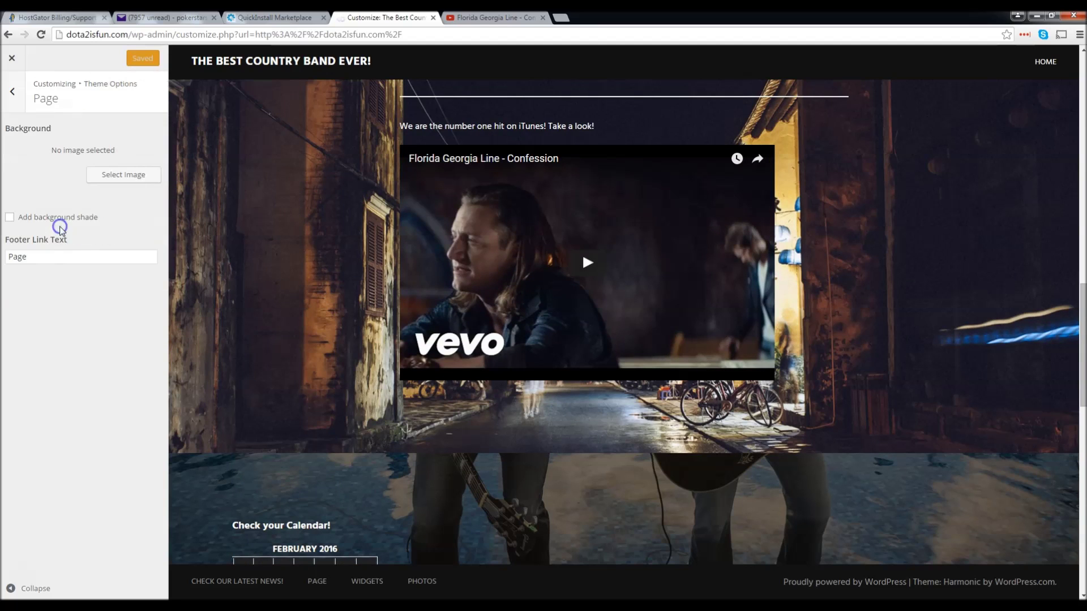
click(314, 284)
scroll(314, 284, up, 2)
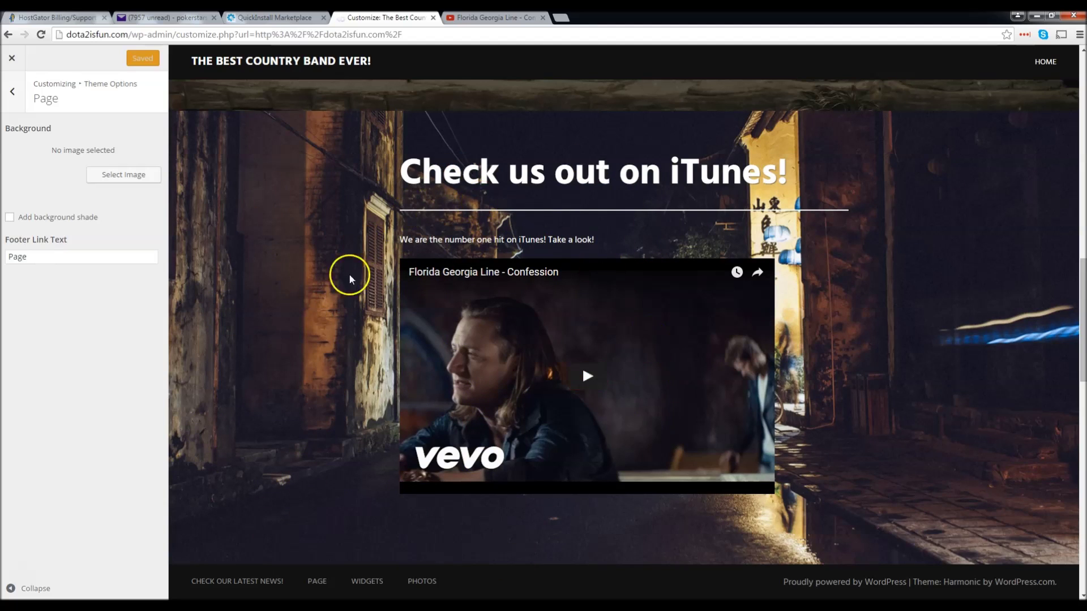
drag(791, 179, 408, 176)
key(ctrl+c)
right_click(408, 175)
click(431, 182)
click(78, 252)
key(ctrl+v)
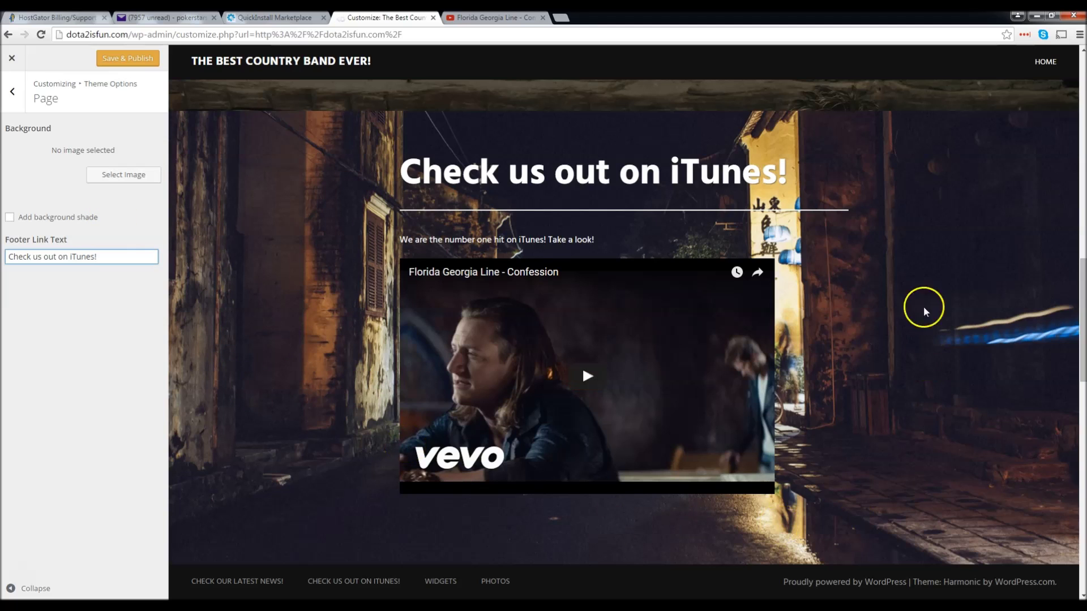
Step: Use the two-singers concert photo as the Page background, add a background shade, and publish
click(111, 176)
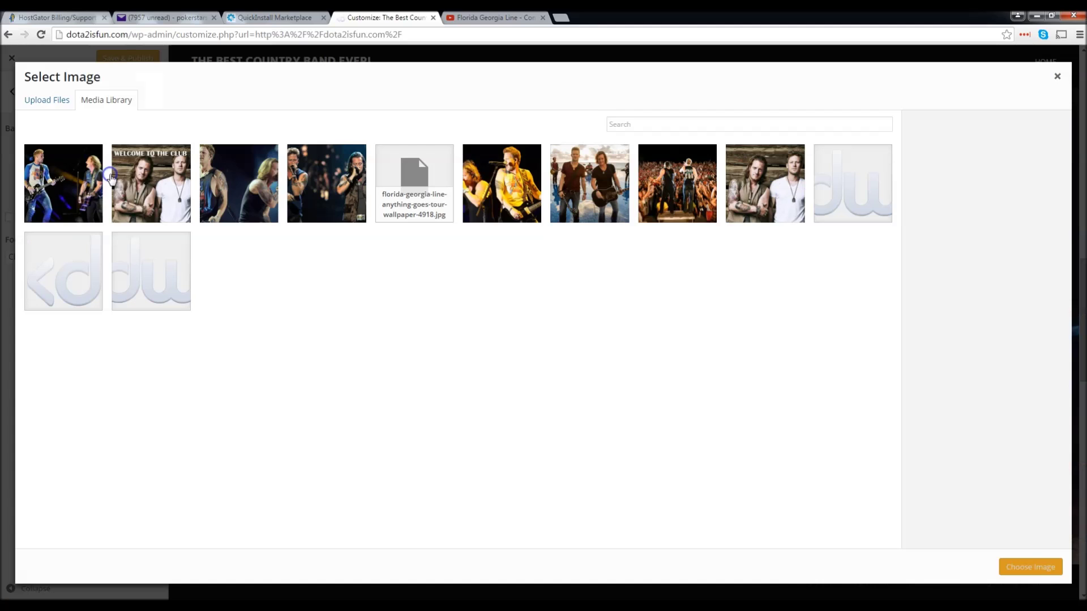
click(65, 183)
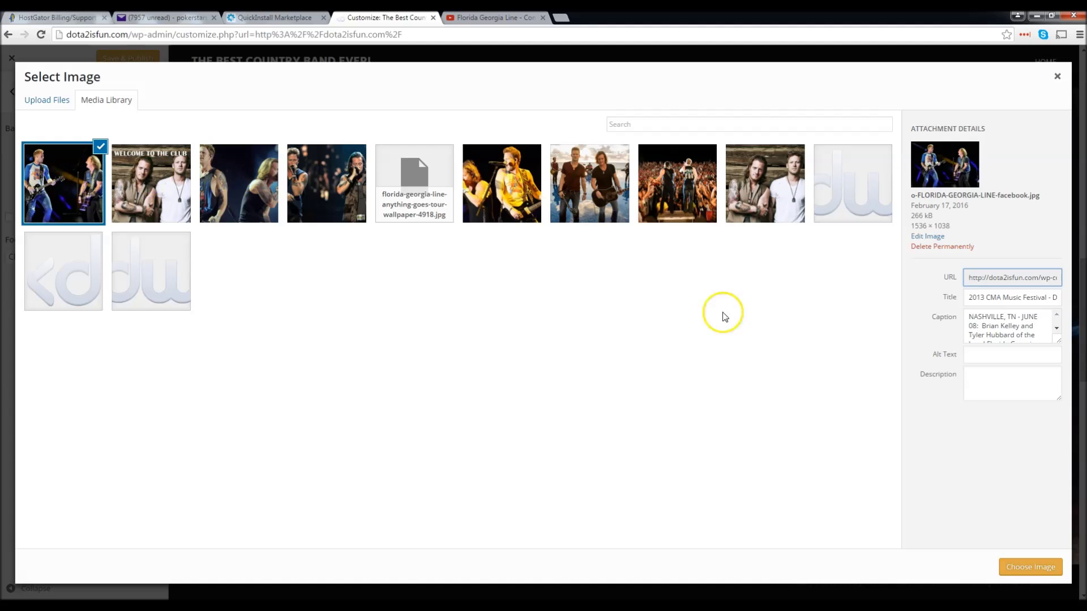
click(1029, 567)
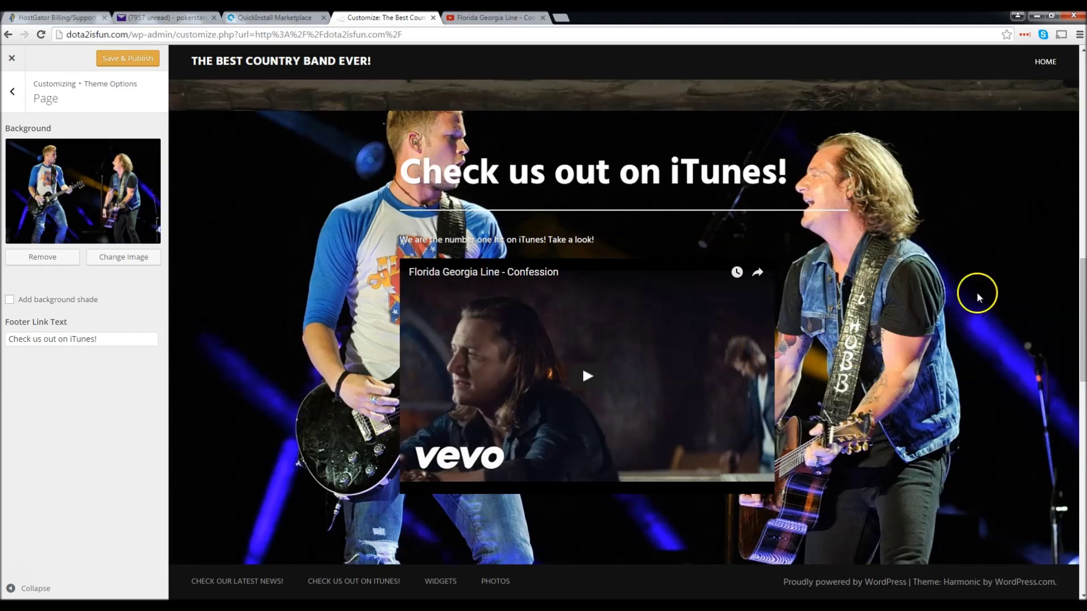
mouse_move(1084, 290)
mouse_down()
mouse_move(1084, 302)
mouse_move(1083, 286)
mouse_up()
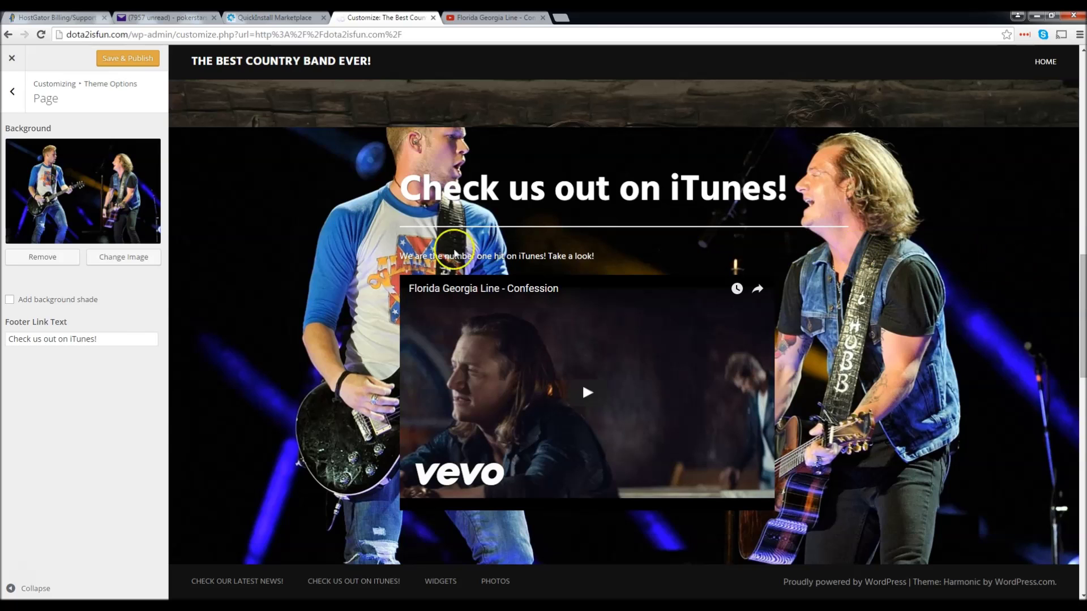
click(11, 300)
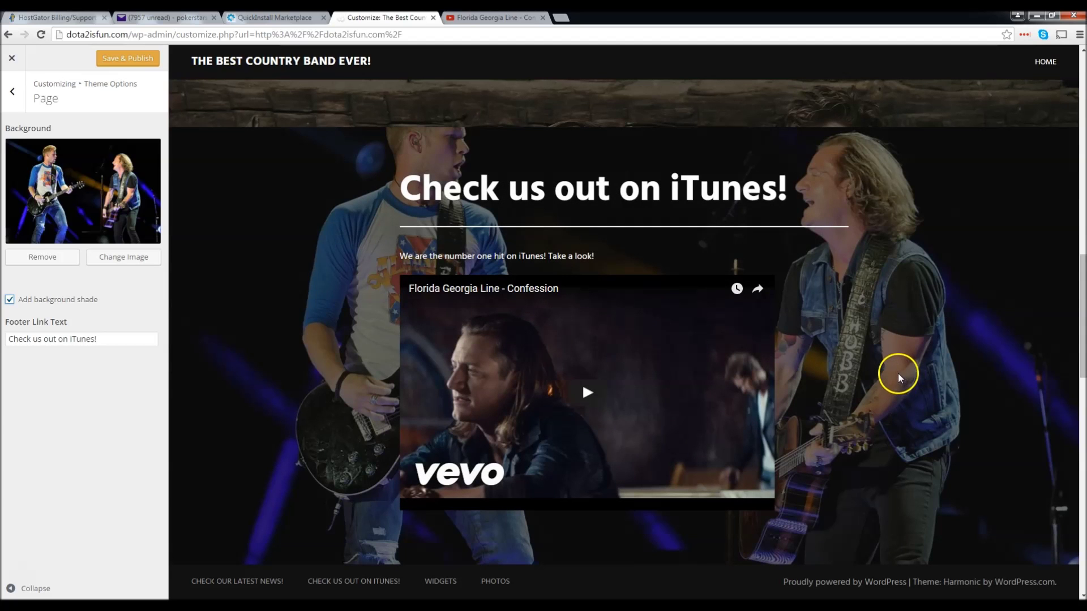
scroll(898, 372, up, 2)
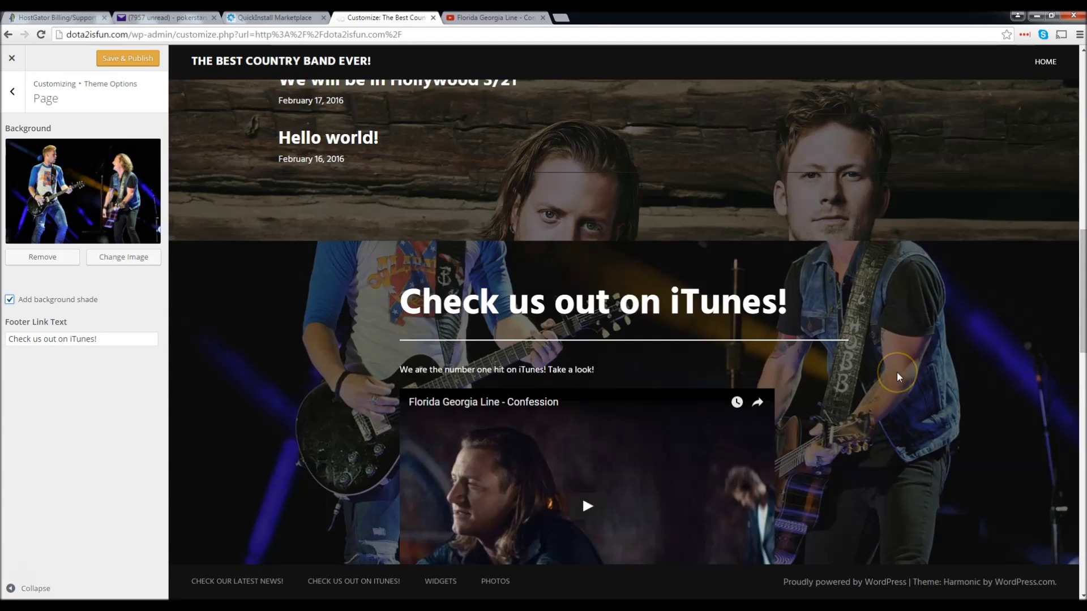
scroll(897, 372, up, 3)
scroll(703, 272, down, 4)
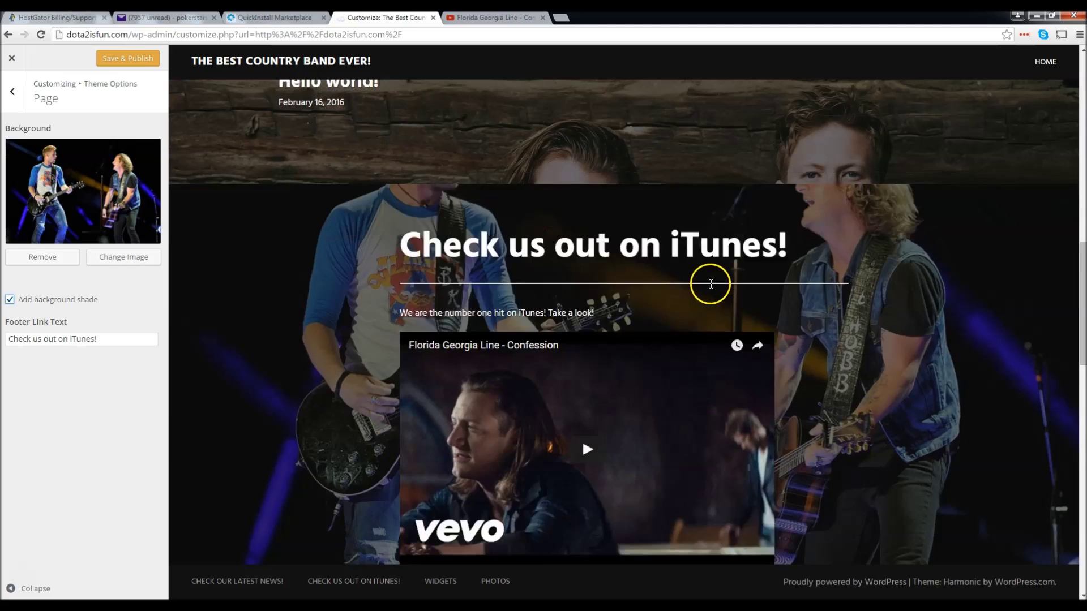
scroll(711, 284, down, 1)
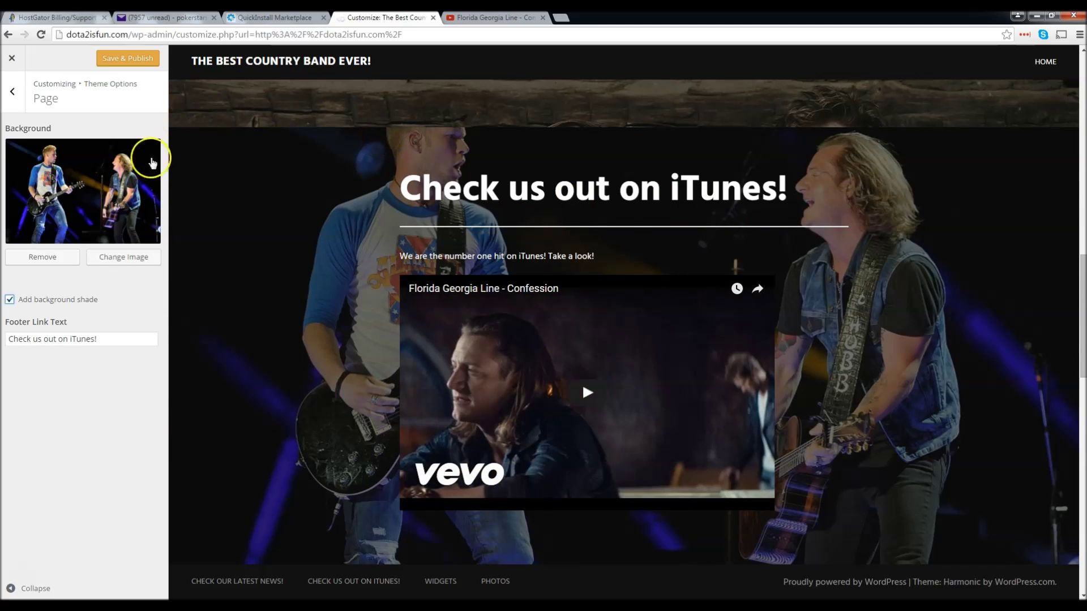
click(139, 58)
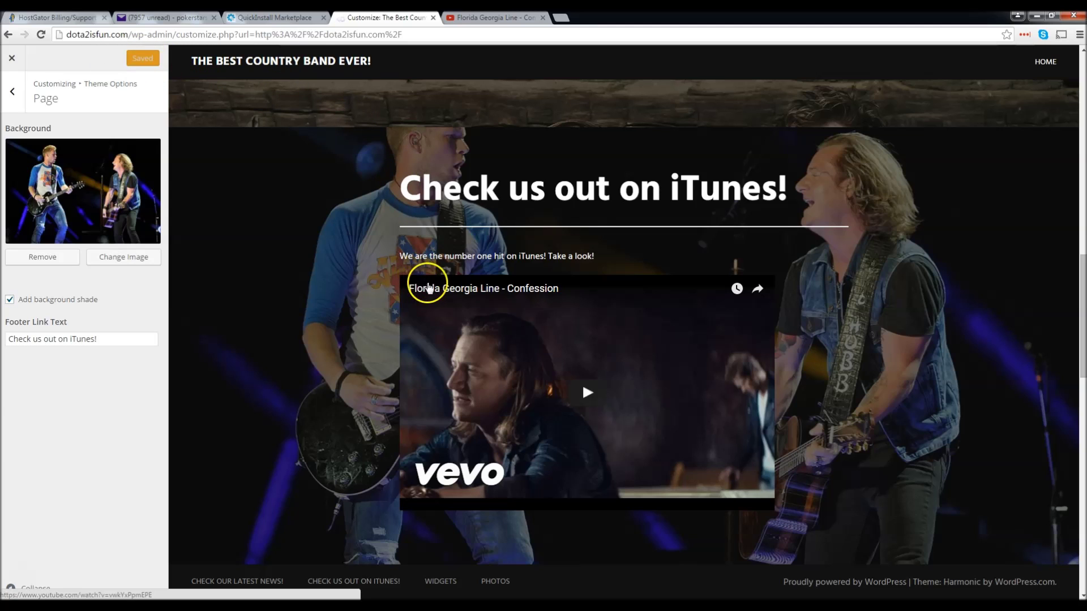
Step: Leave the Customizer and go to the site's admin Dashboard
scroll(405, 345, down, 3)
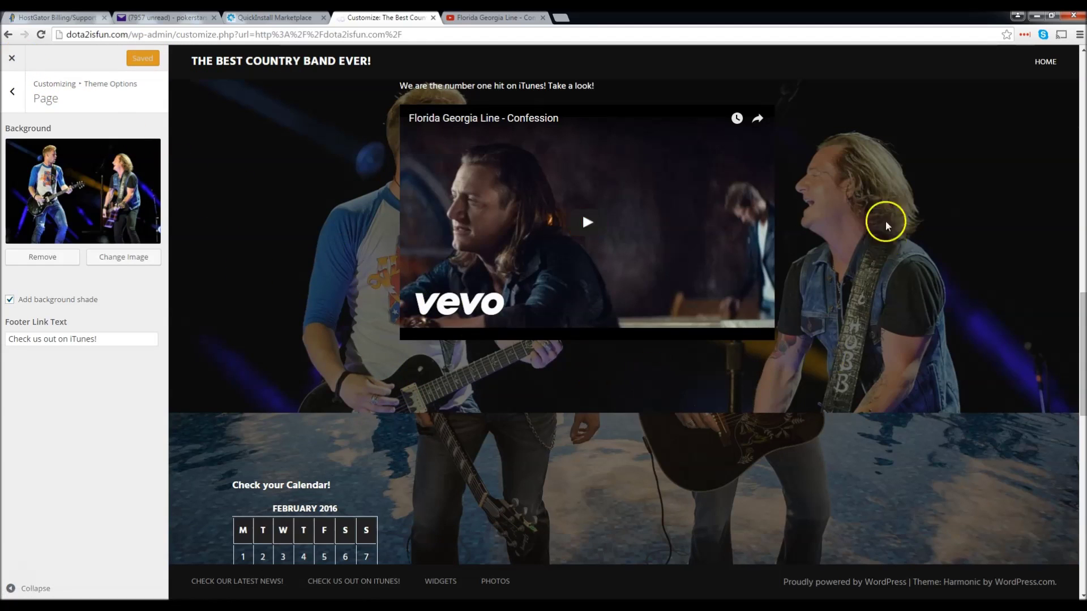
scroll(776, 500, down, 5)
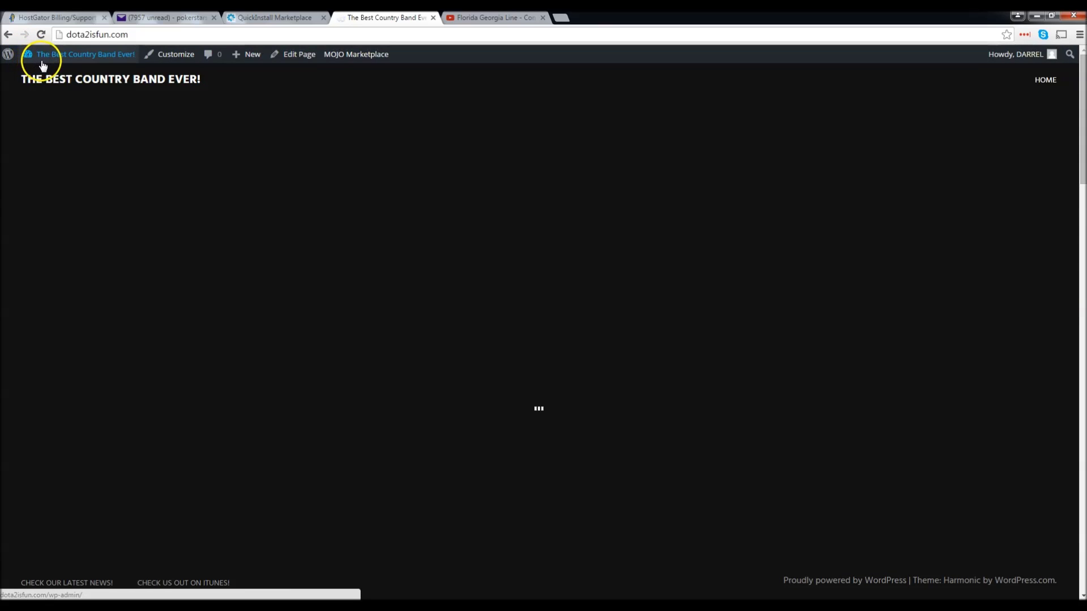
mouse_move(43, 64)
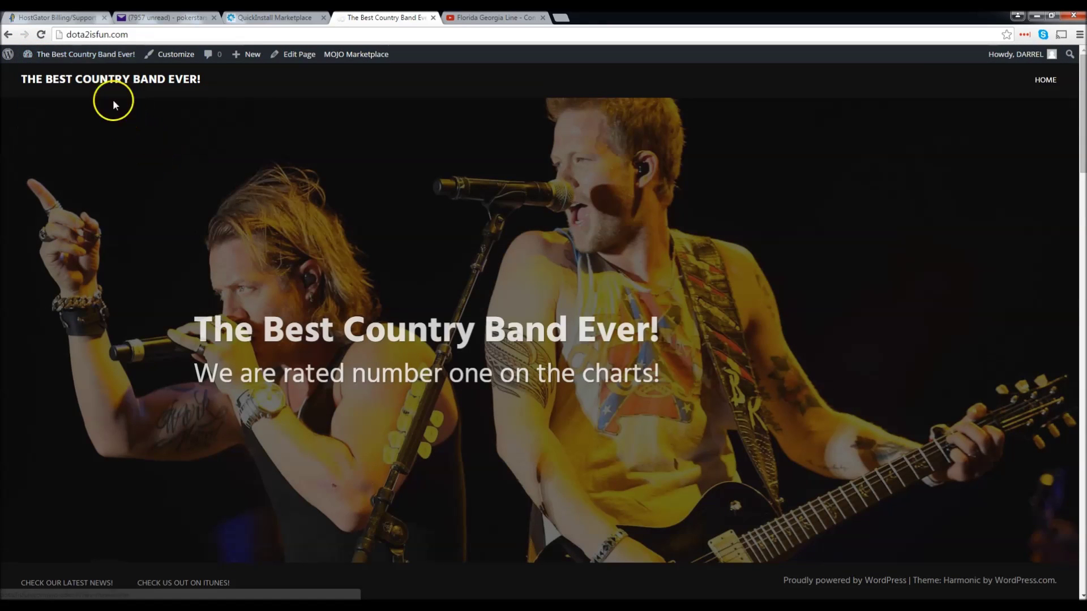
click(59, 80)
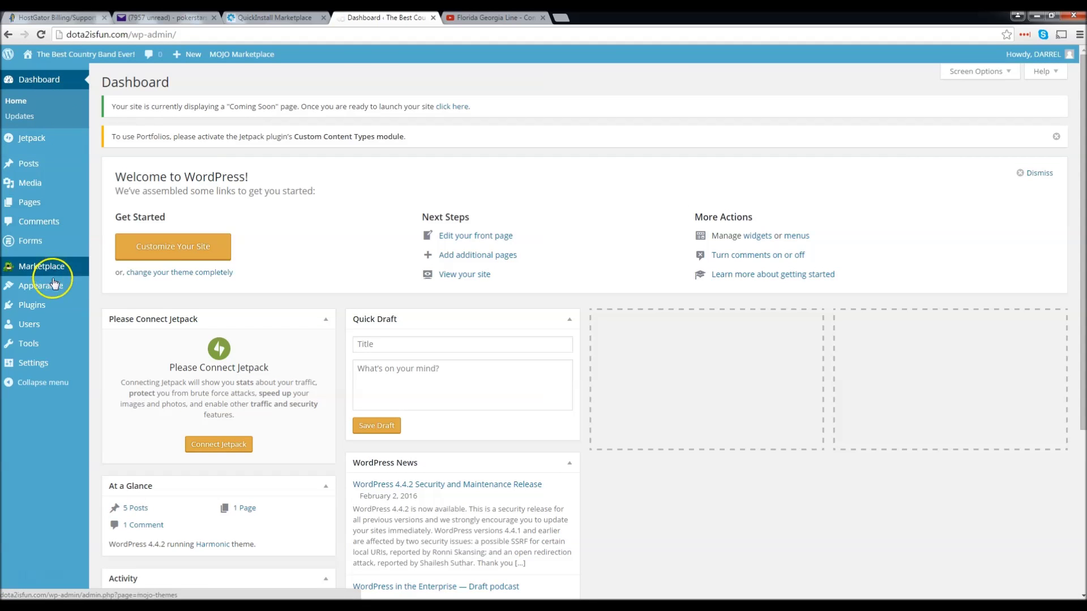
Step: Search the plugin directory for the 'facebook like box' plugin
mouse_move(49, 308)
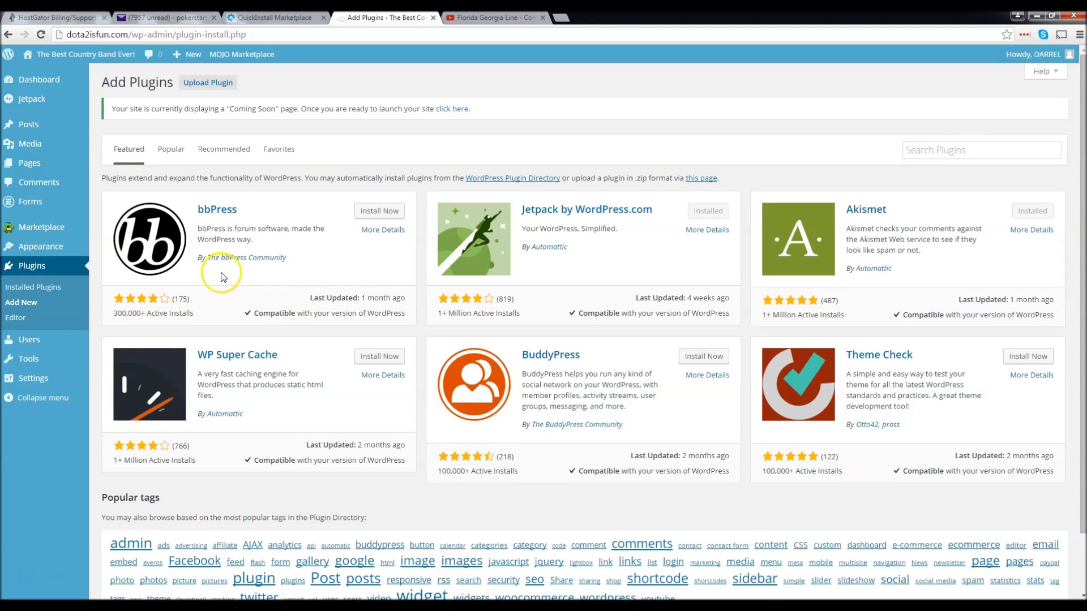
click(1021, 150)
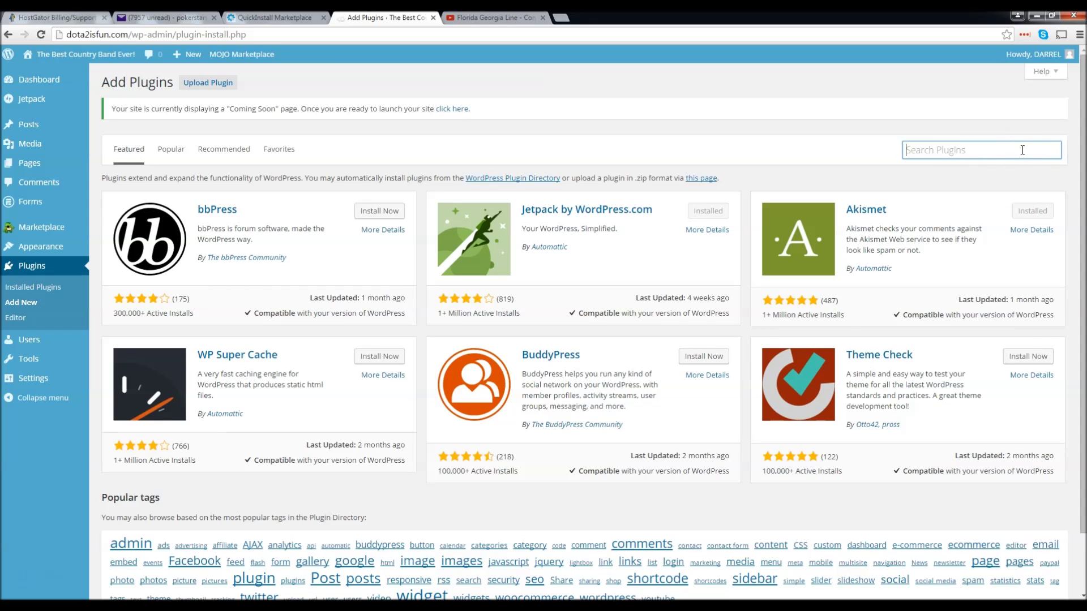
text(facebook)
key(Down)
key(Return)
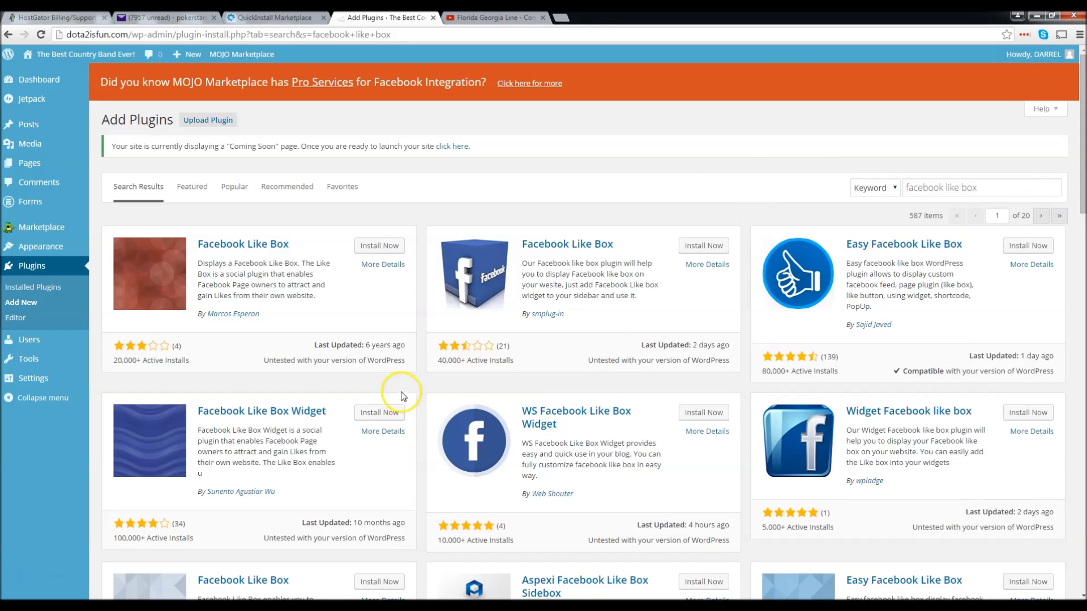
Step: Activate the installed Facebook Like Box Widget 2.8 plugin and go to Appearance > Widgets
scroll(476, 396, down, 1)
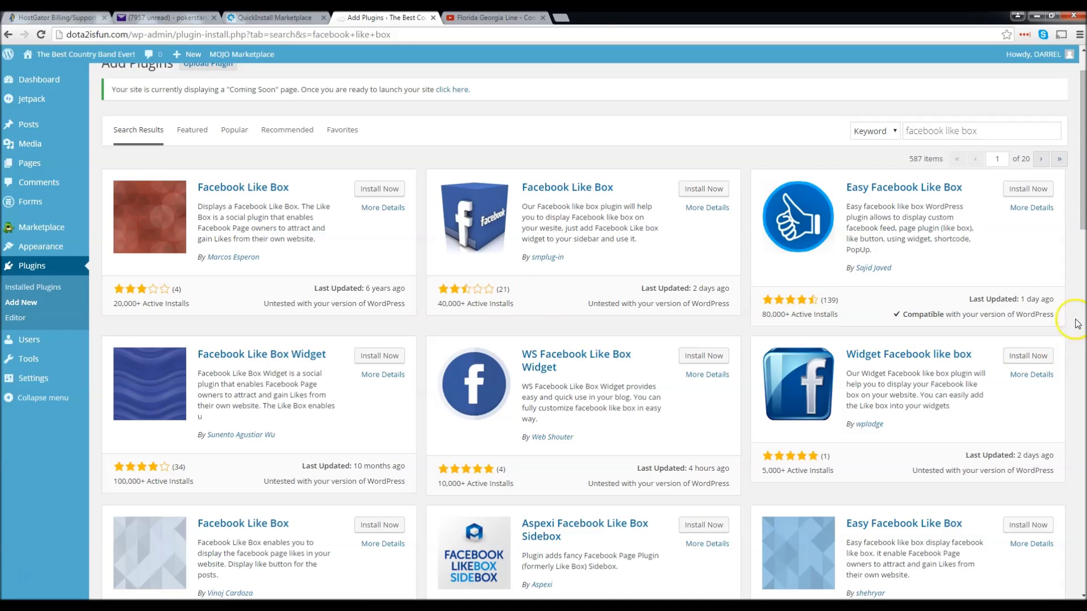
scroll(1084, 211, down, 1)
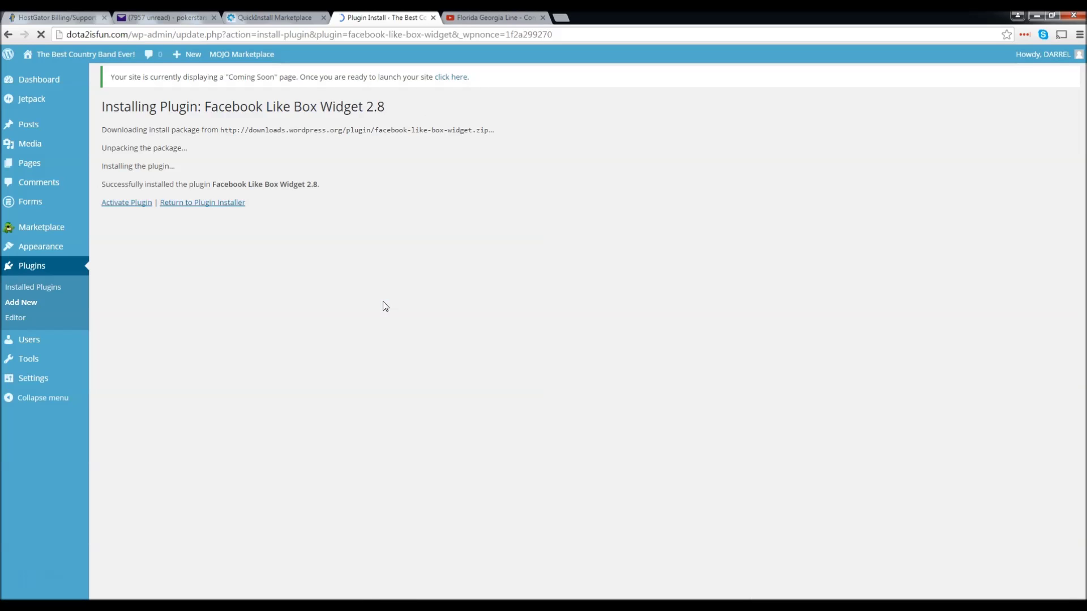
click(129, 204)
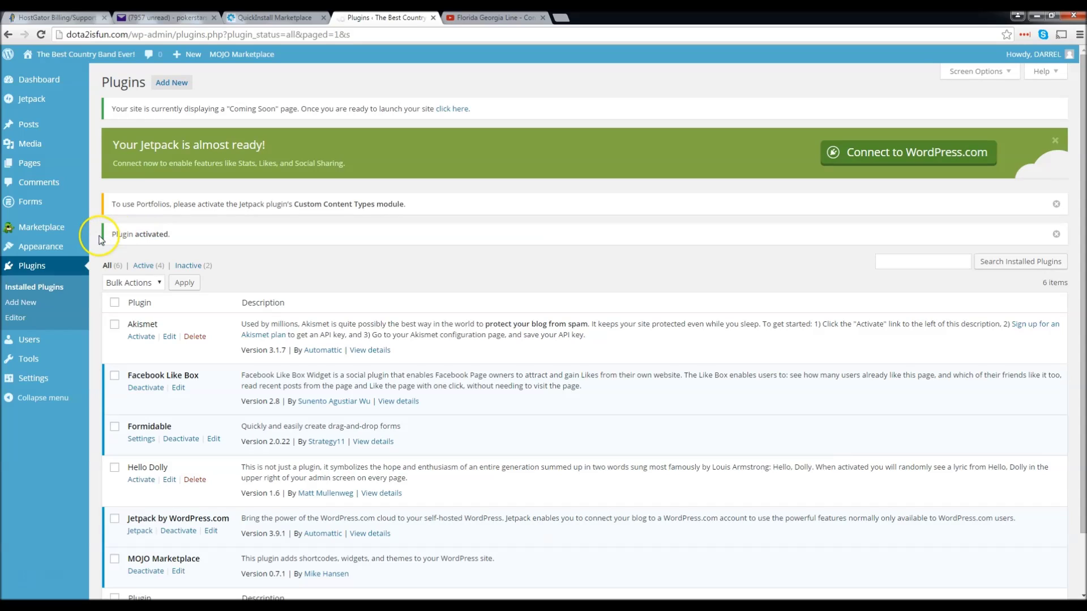
mouse_move(39, 256)
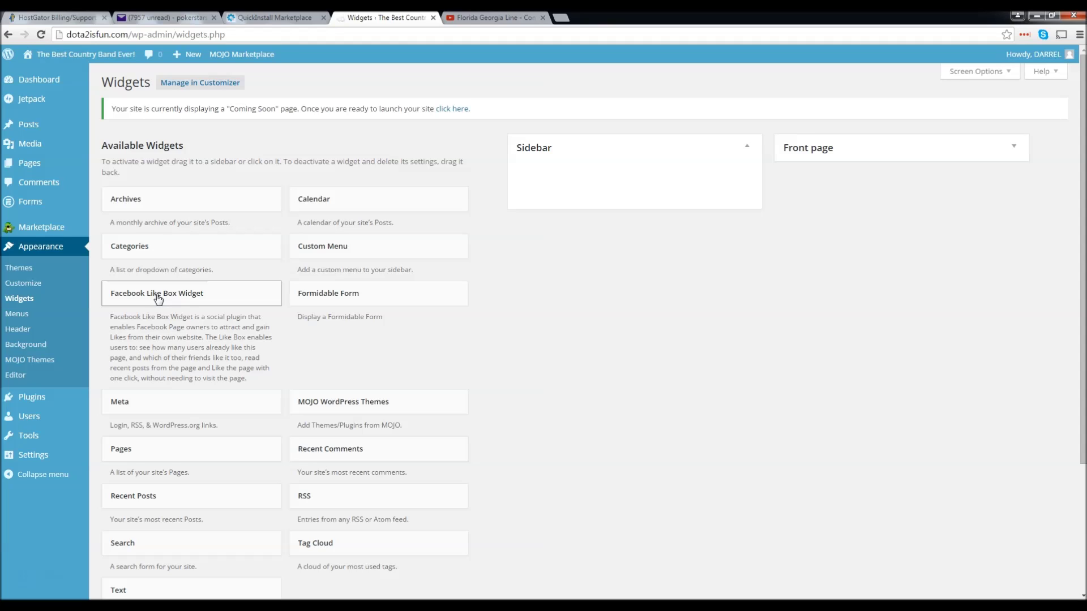
Step: Add a Facebook Like Box Widget to the Front page, titled 'Like Us On Facebook!', using Page Plugin - New display
click(168, 299)
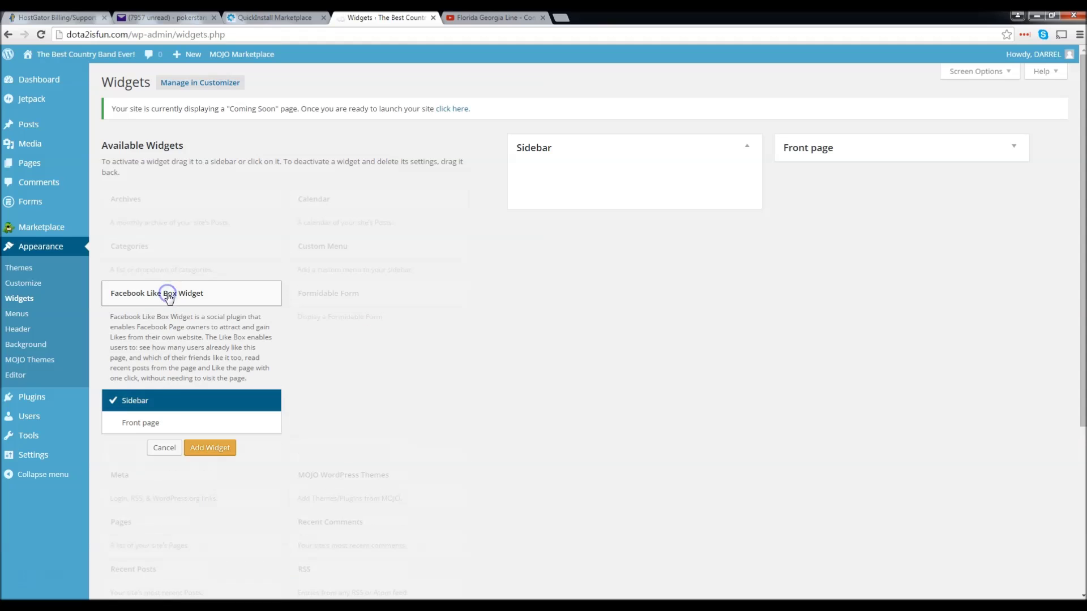
click(145, 428)
click(218, 450)
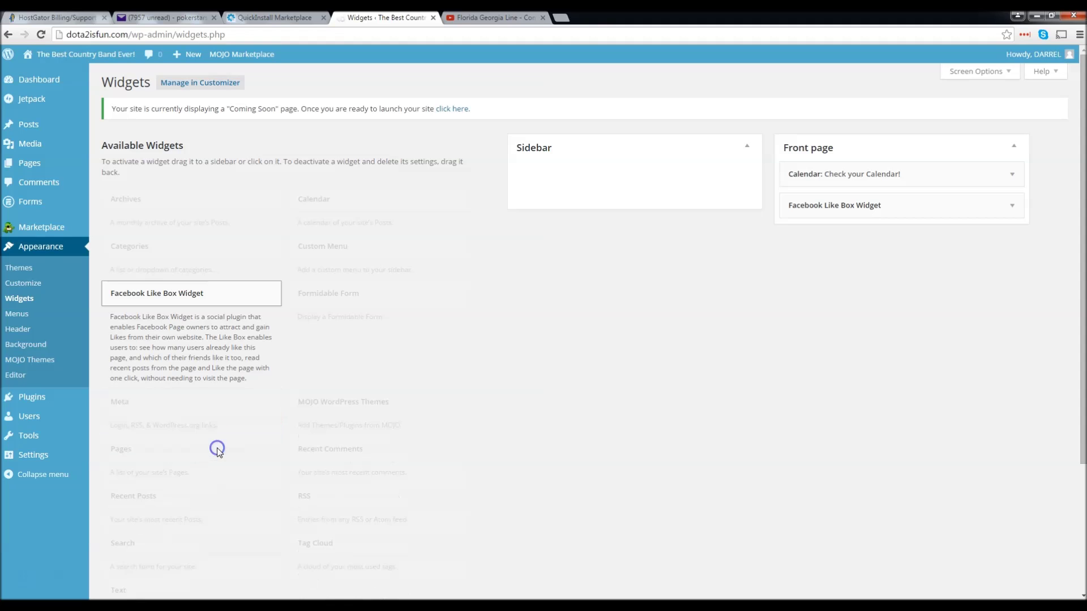
click(855, 185)
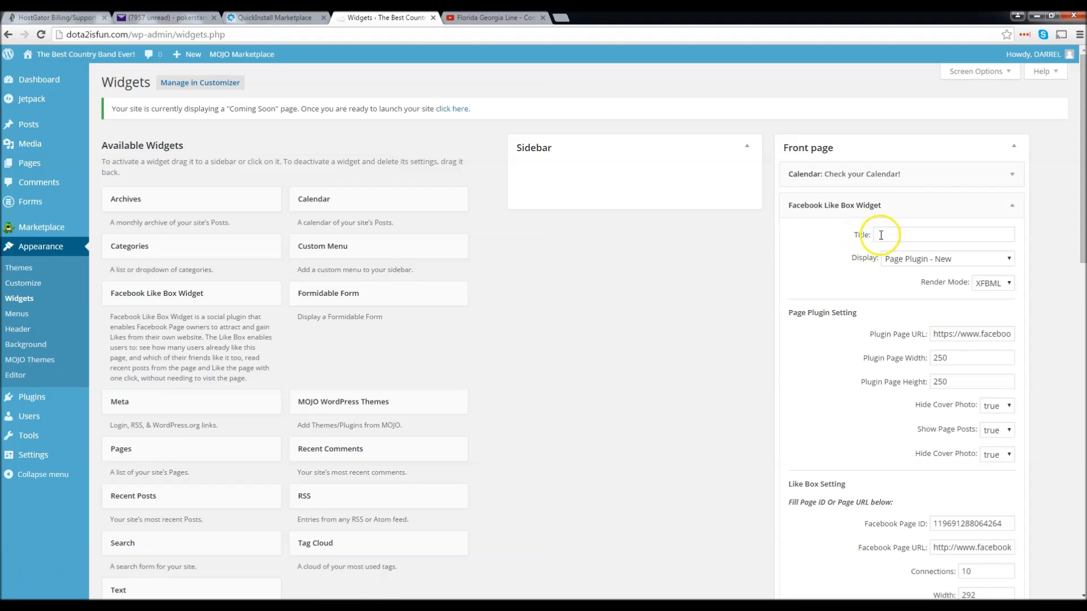
click(929, 236)
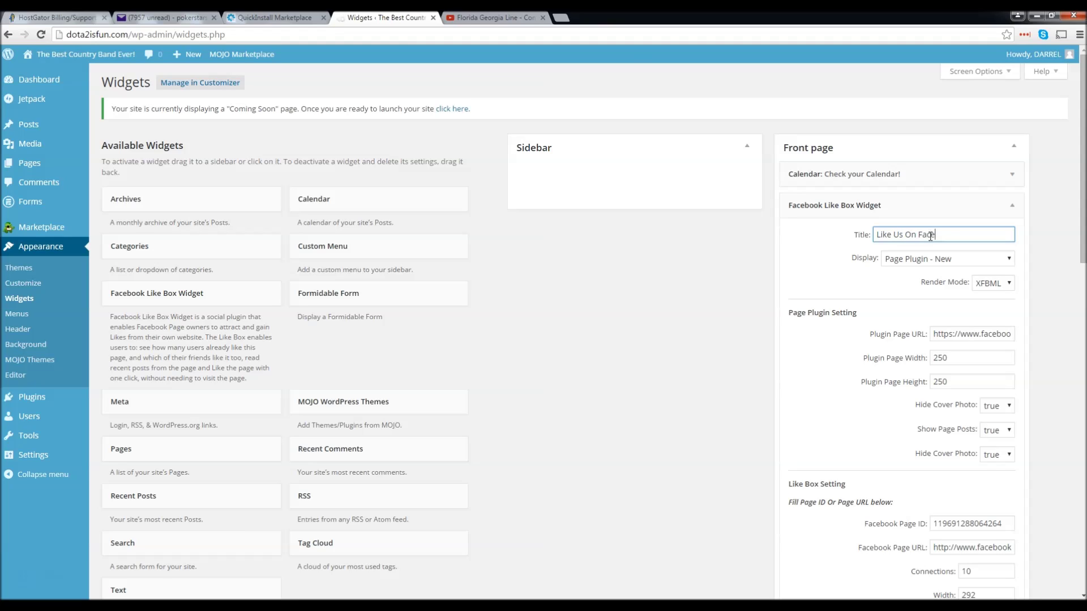
key(Tab)
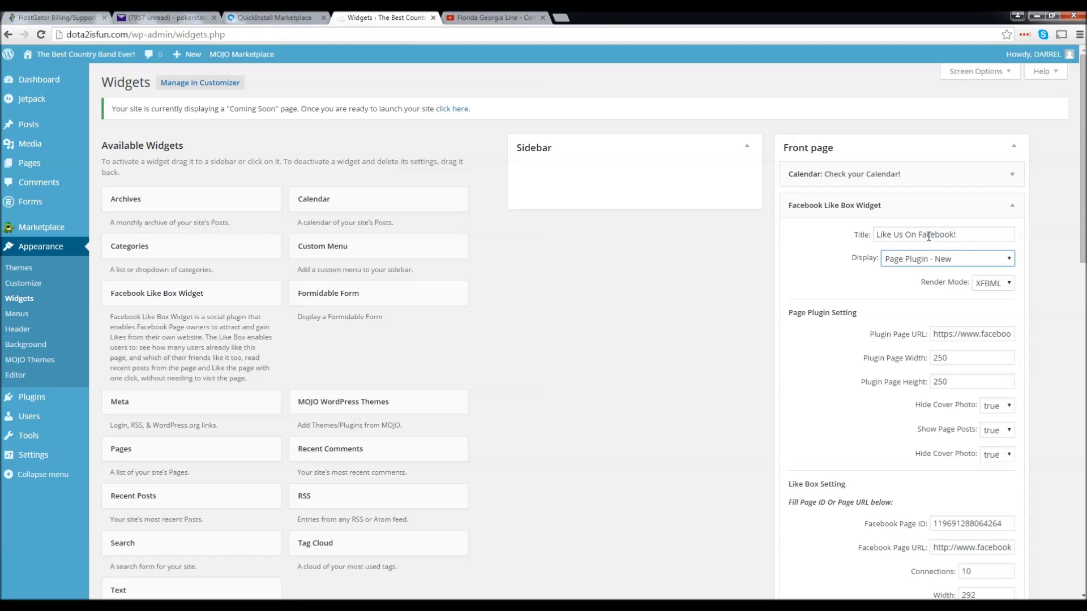
click(943, 262)
click(943, 264)
Step: Go to facebook.com in a new tab and open the band's Facebook business page
click(561, 18)
text(face)
key(Return)
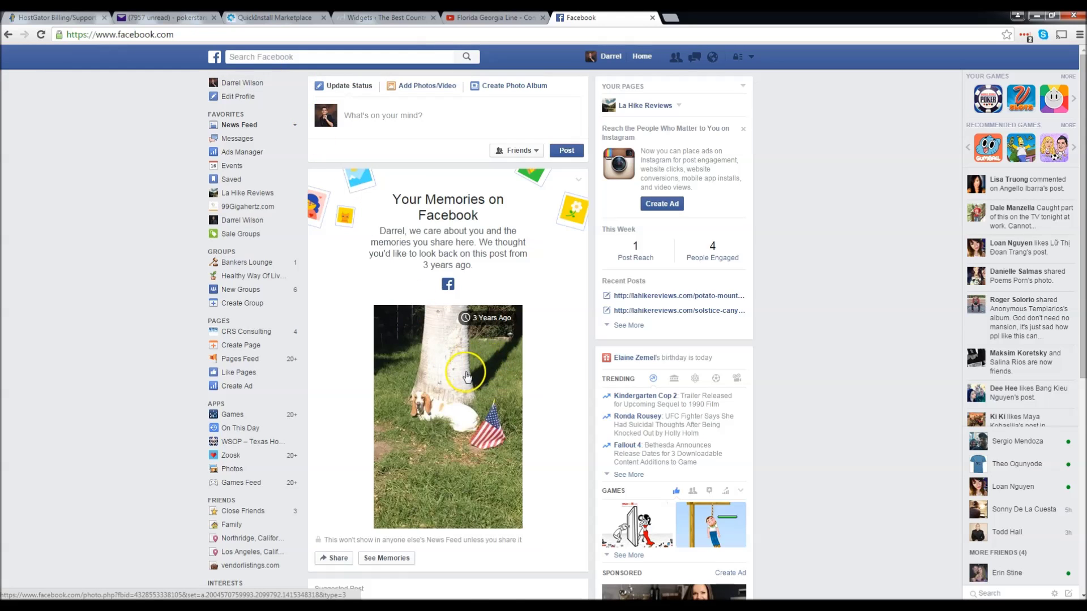
scroll(453, 346, down, 1)
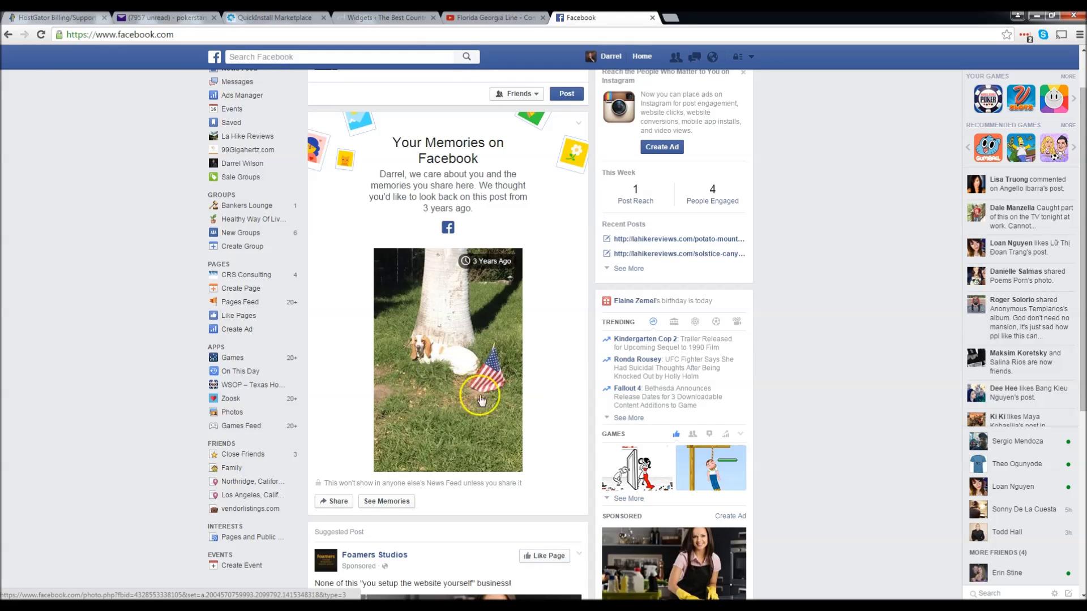
scroll(470, 379, up, 1)
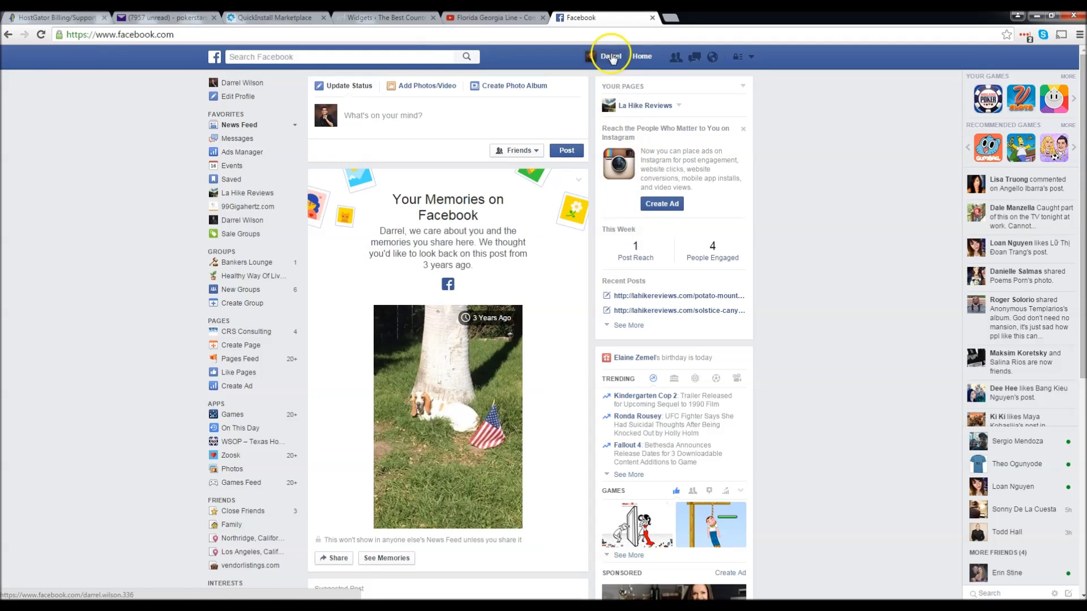
click(241, 220)
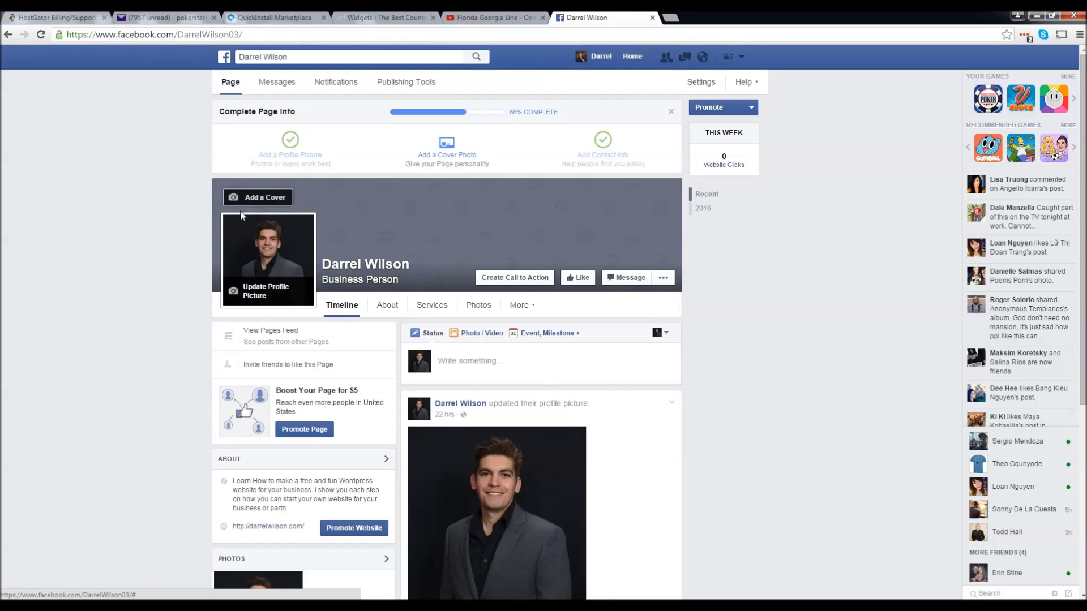
scroll(294, 257, down, 1)
scroll(388, 333, down, 1)
scroll(425, 291, up, 2)
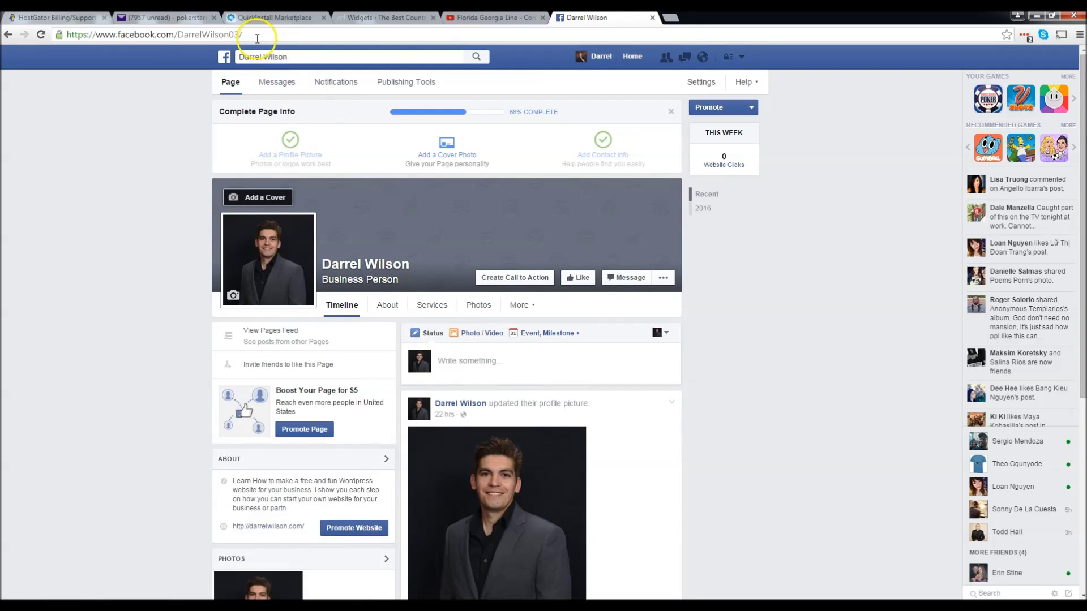
Step: Copy the Facebook page's web address and close its tab
drag(256, 35, 19, 34)
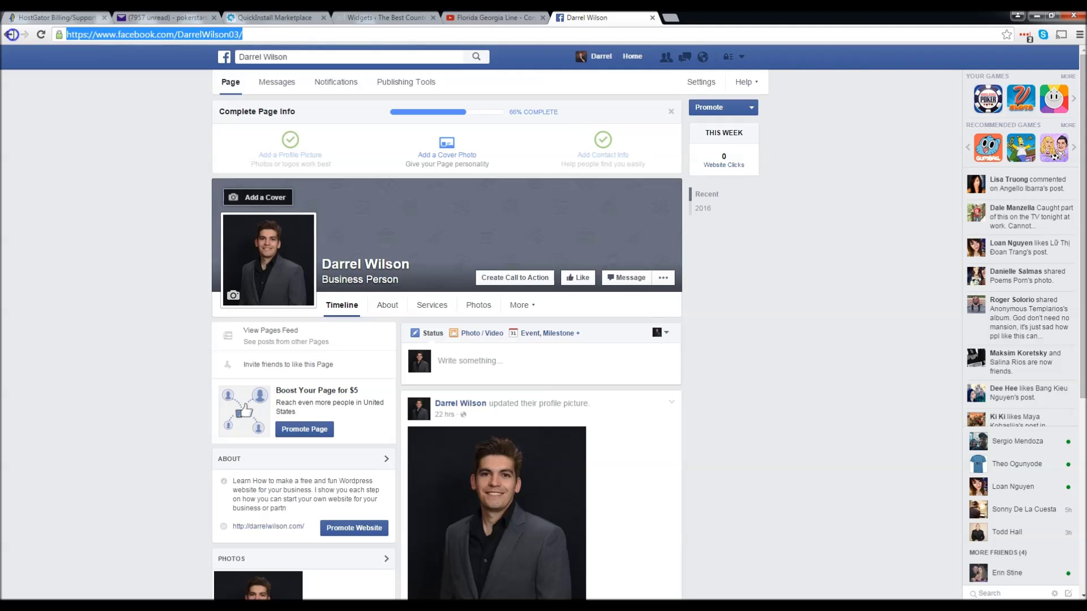
right_click(128, 35)
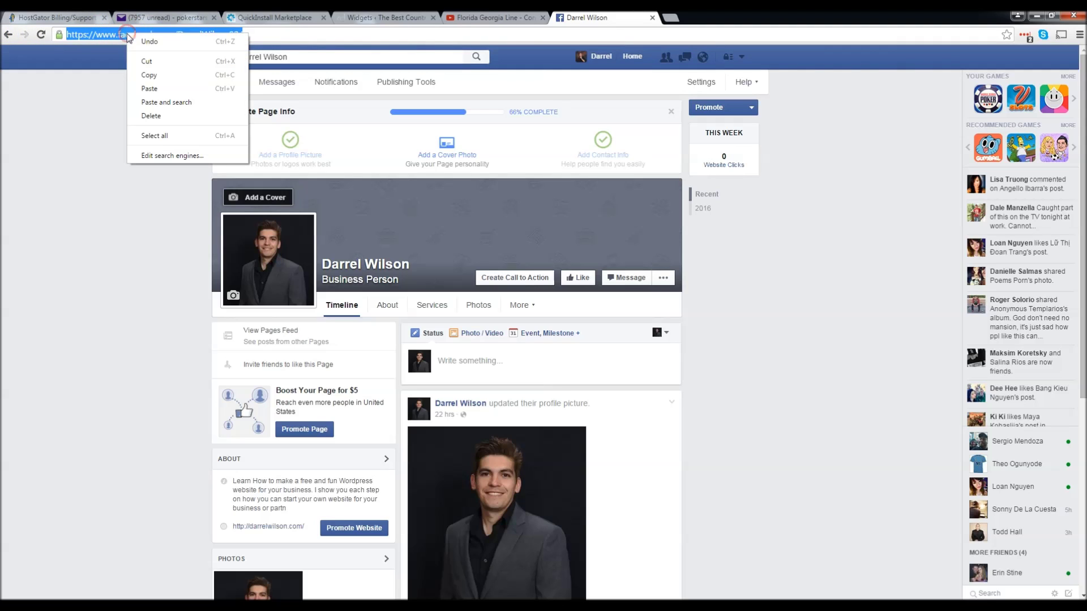
click(148, 75)
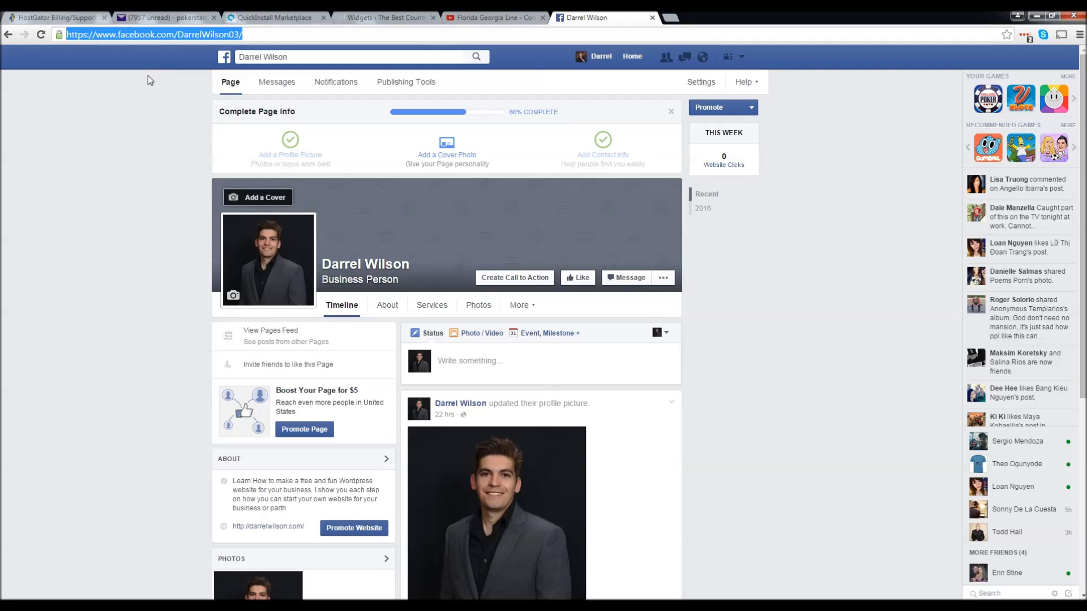
click(653, 17)
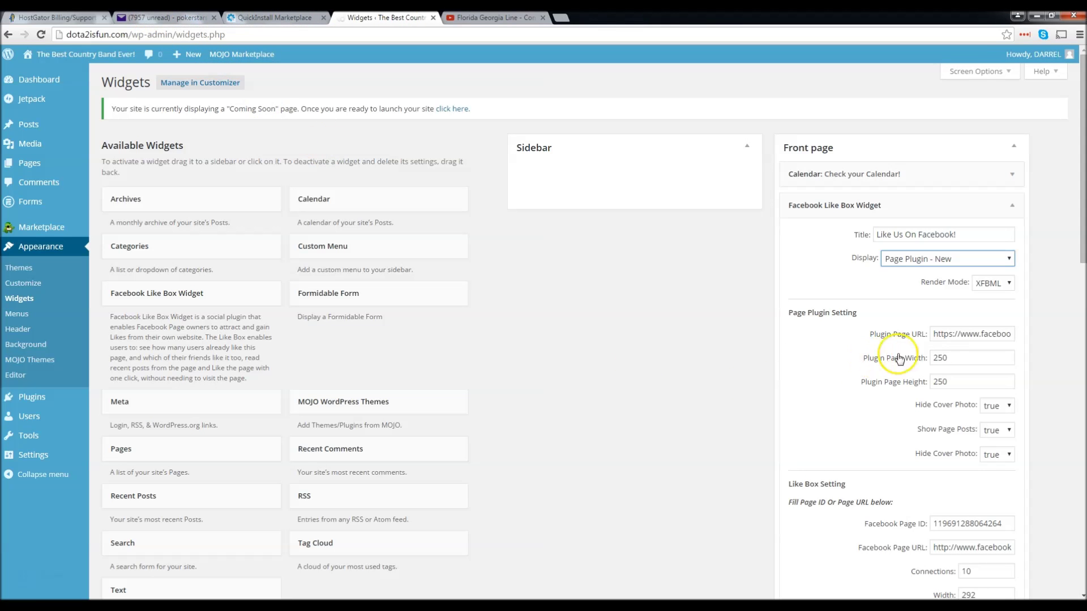
Step: Replace the Plugin Page URL with the copied Facebook page address, then save and close the widget
triple_click(960, 334)
key(BackSpace)
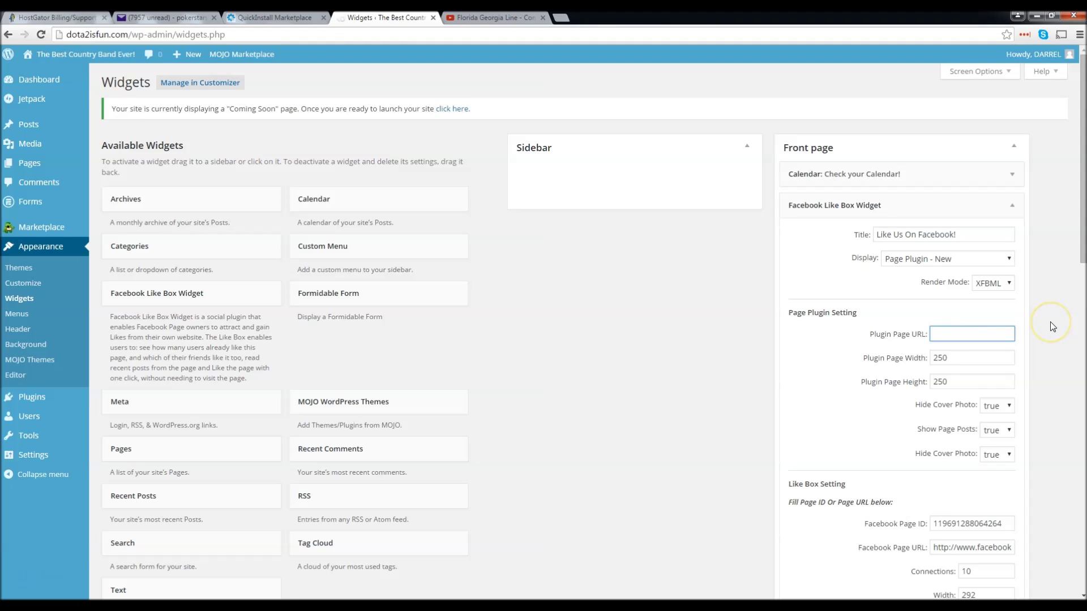
key(ctrl+v)
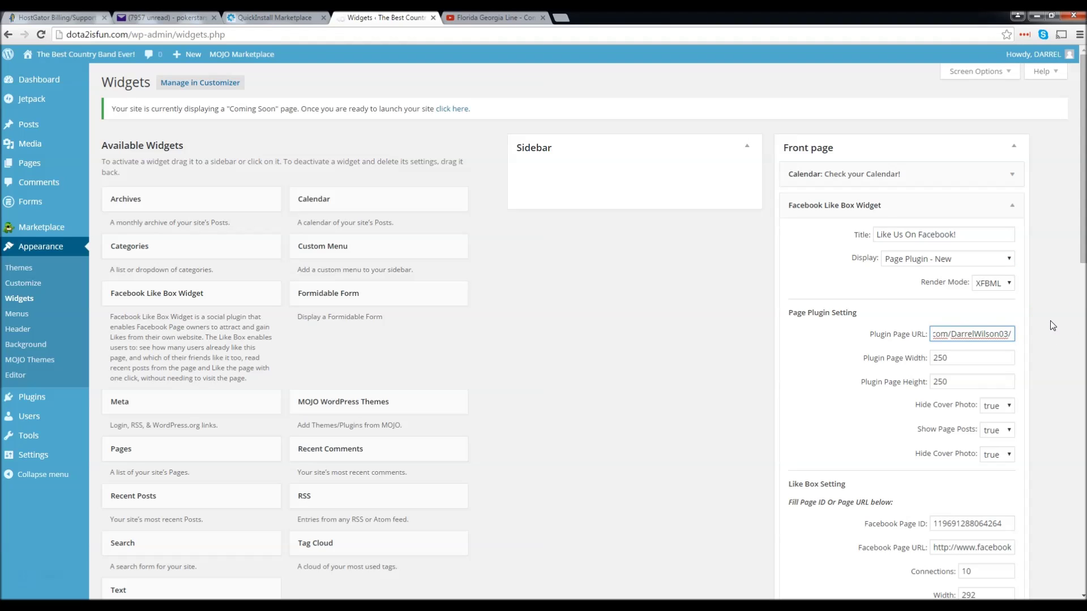
drag(1083, 230, 1083, 368)
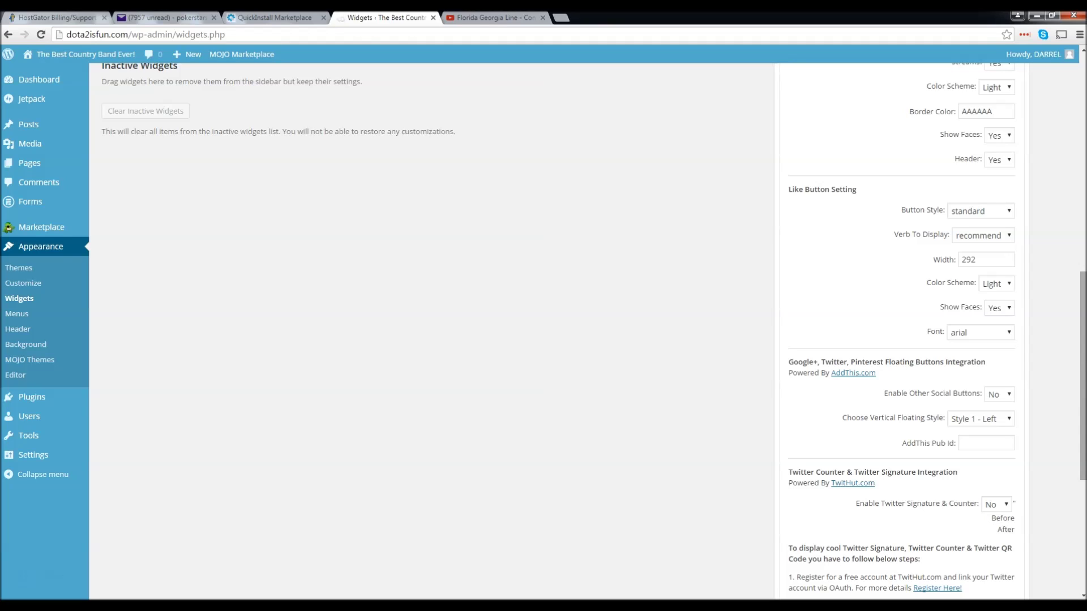
drag(1083, 339, 1084, 446)
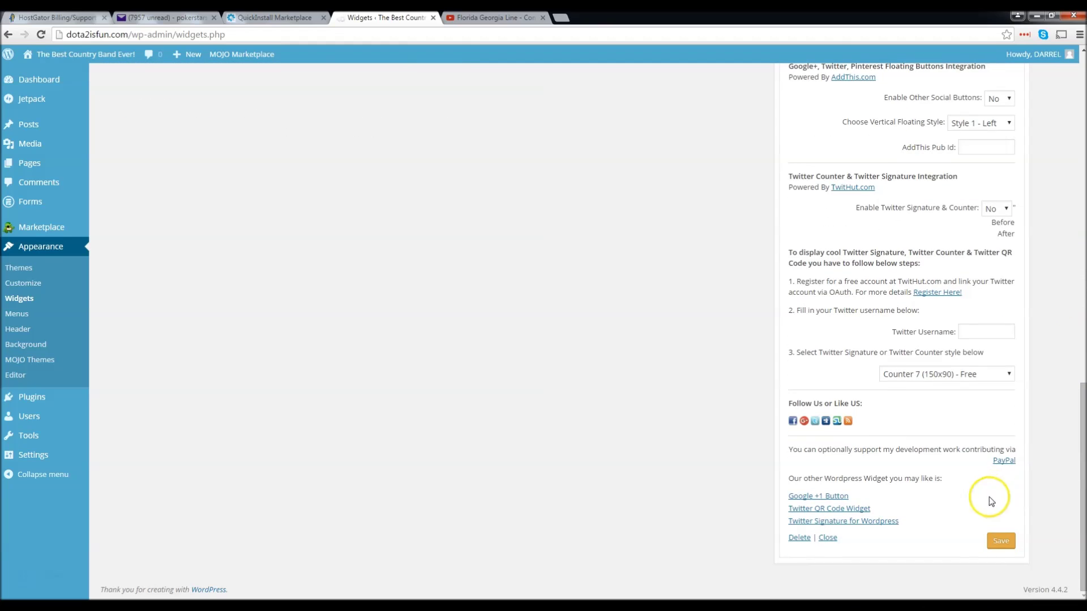
click(996, 544)
click(828, 538)
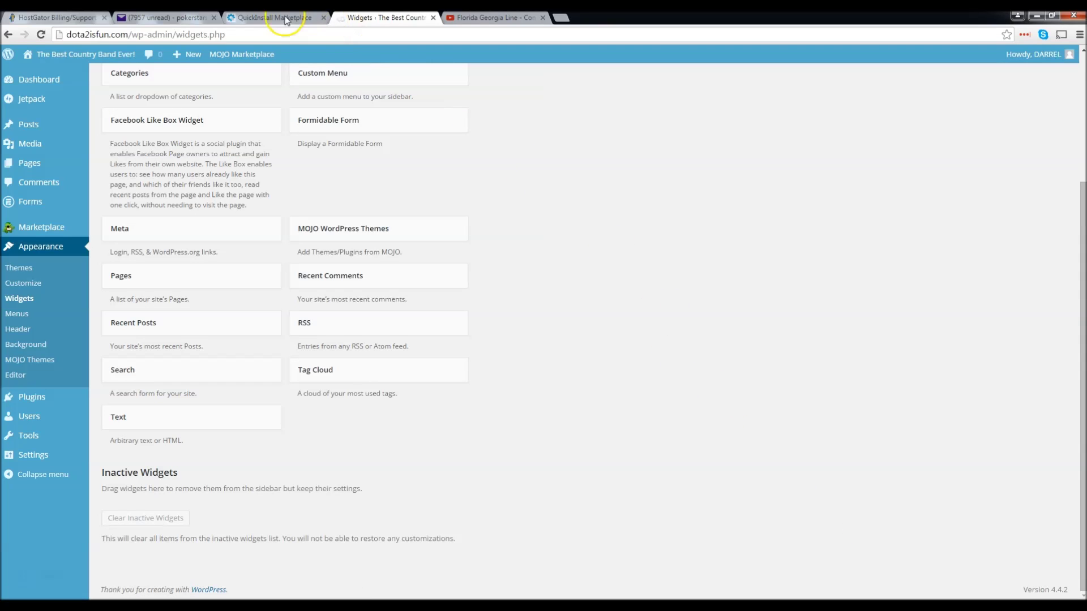
Step: On the live site, like the Facebook page from the 'Like Us On Facebook!' box
mouse_move(99, 57)
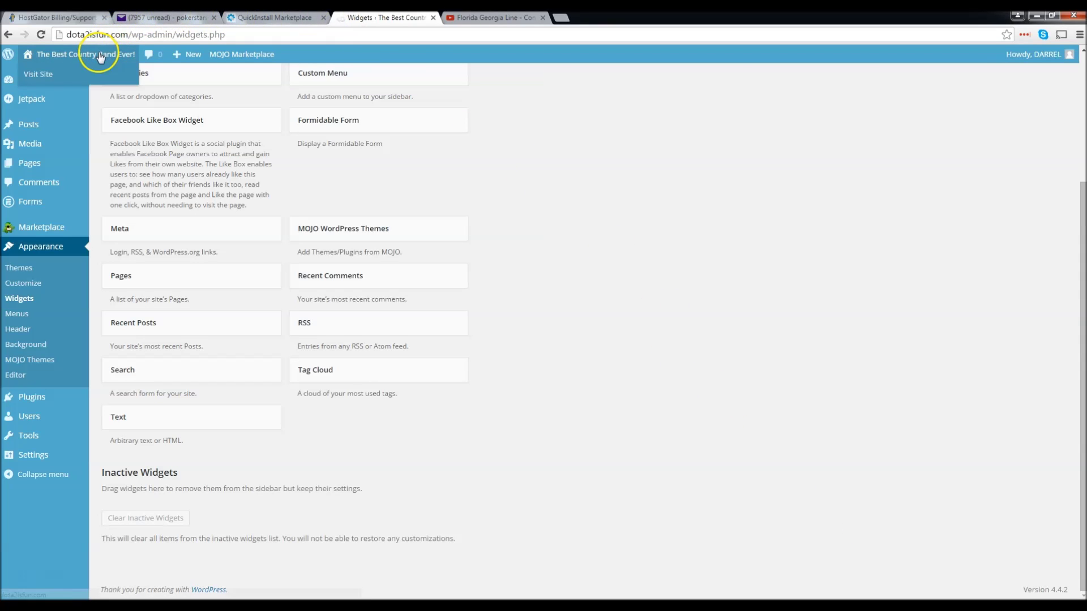
click(52, 76)
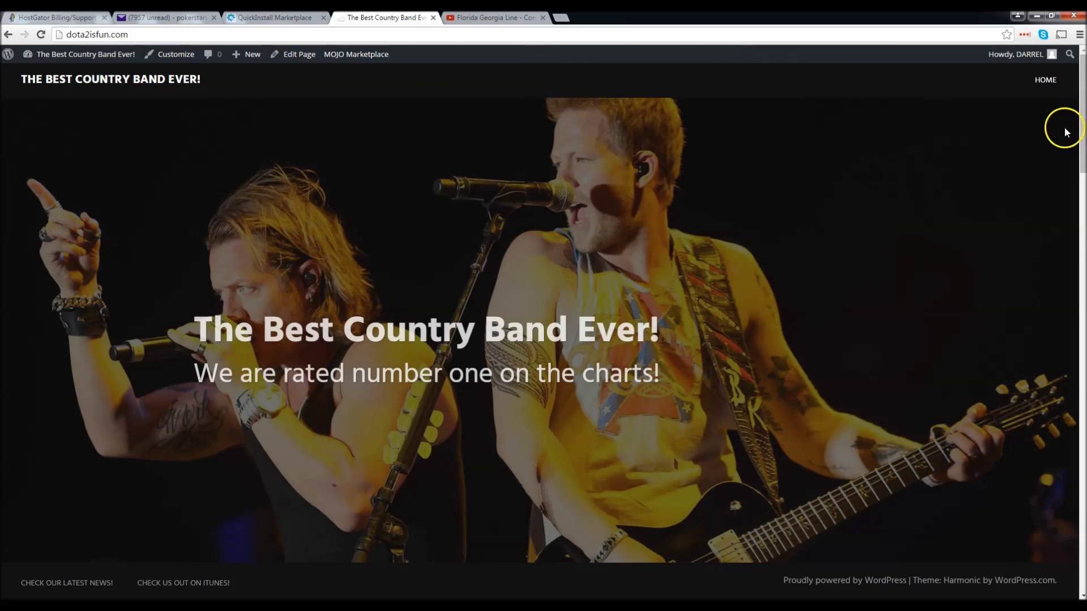
drag(1075, 104, 1084, 377)
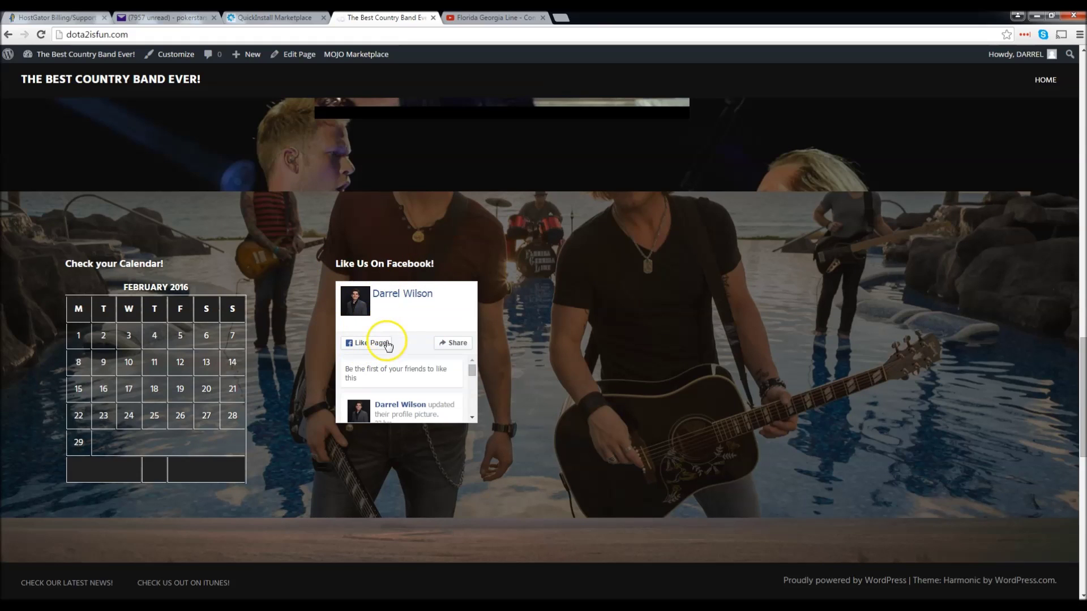
click(385, 345)
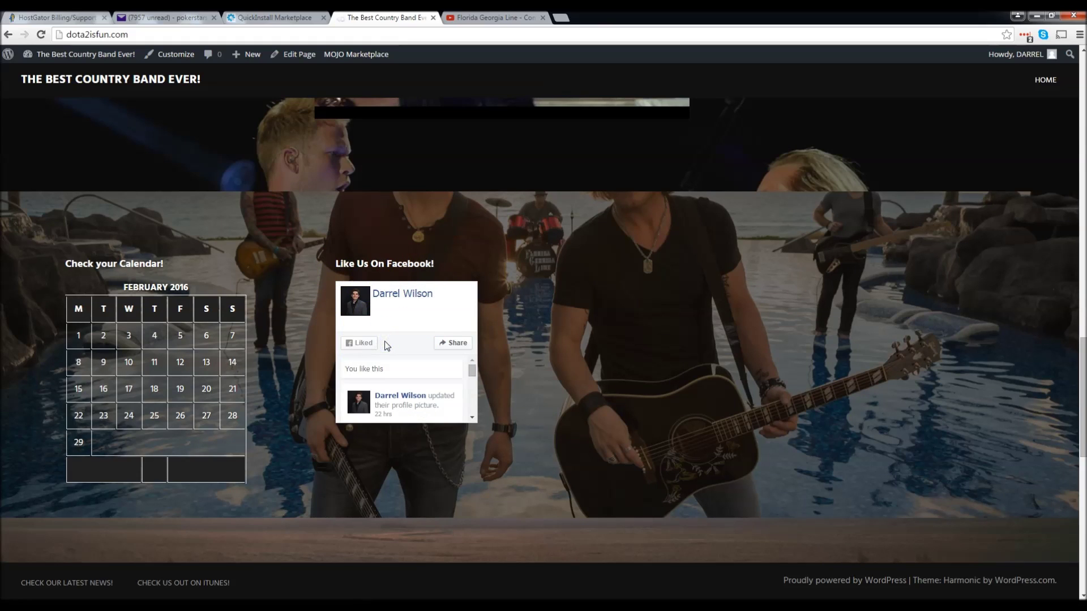
click(399, 321)
click(401, 424)
mouse_move(124, 58)
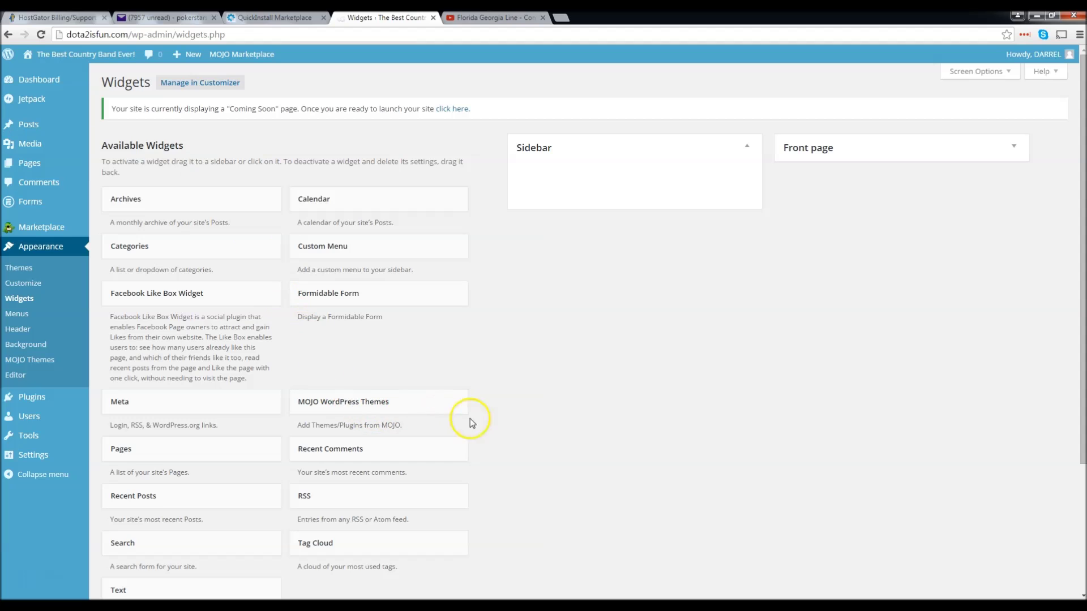
Step: Set the Like Box widget's Plugin Page Width to 250, save it, and view the live site
click(1012, 149)
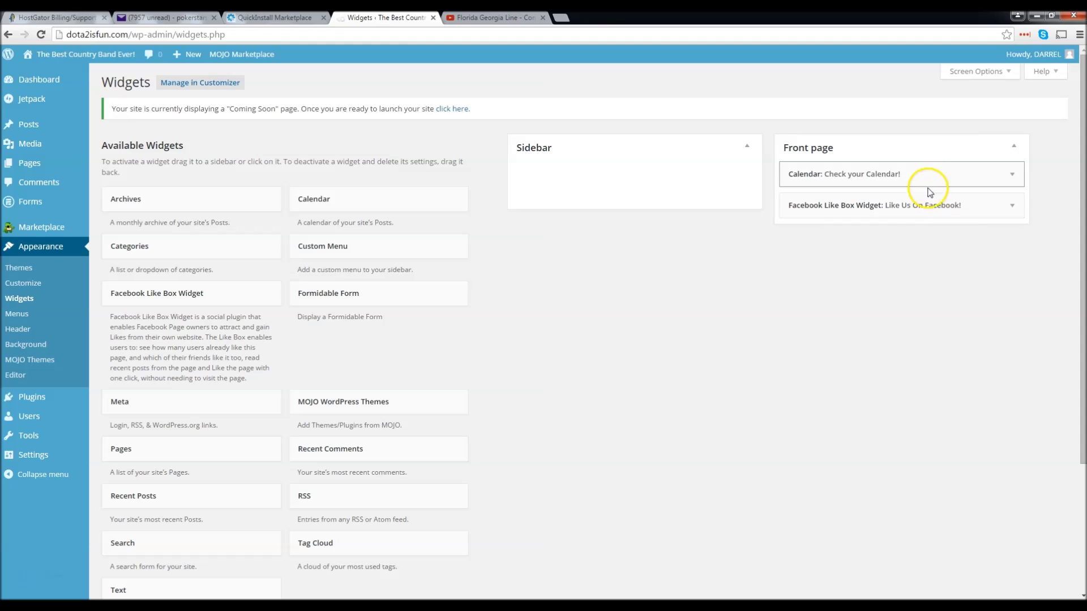
click(1013, 208)
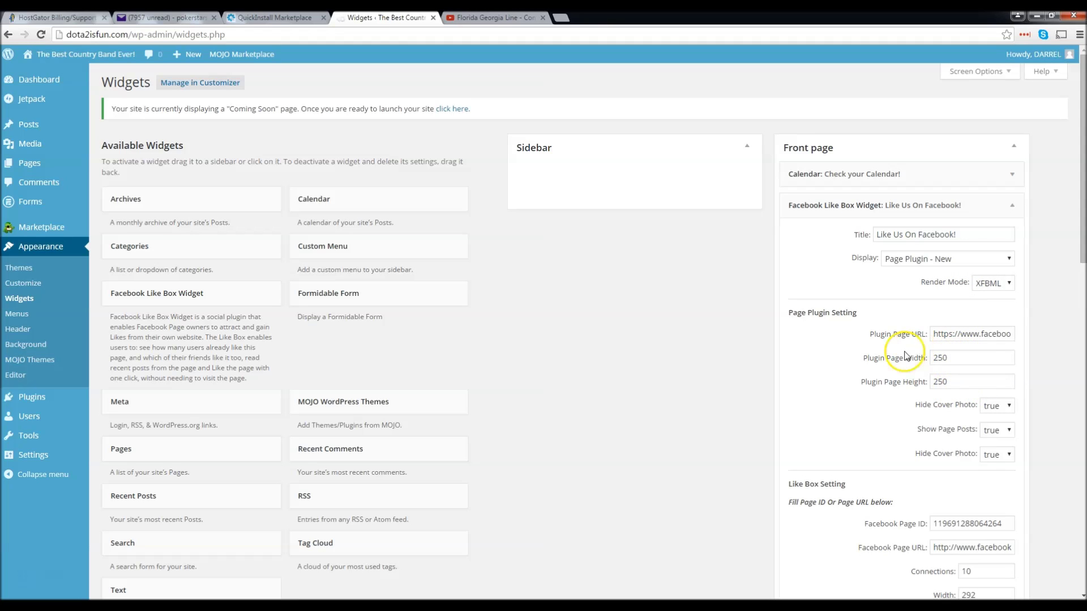
double_click(959, 357)
drag(965, 385, 924, 388)
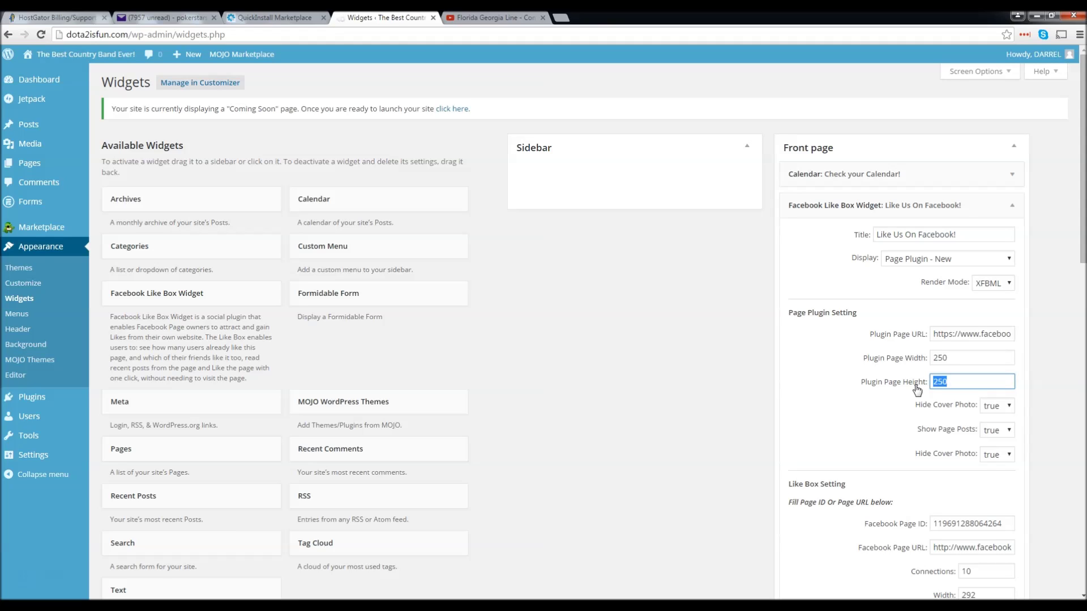
click(977, 361)
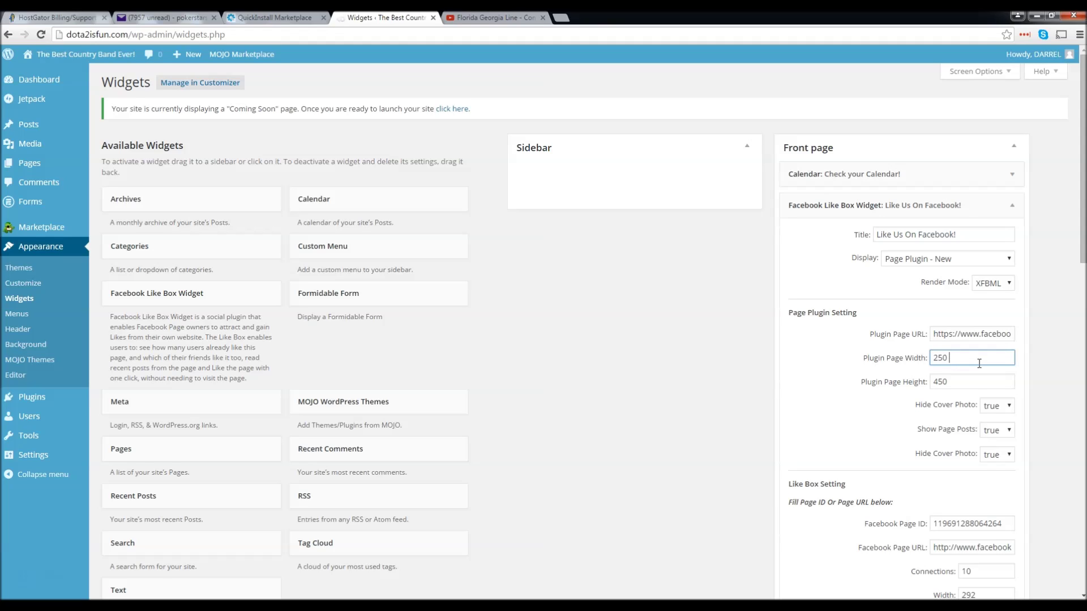
drag(1076, 182, 1082, 516)
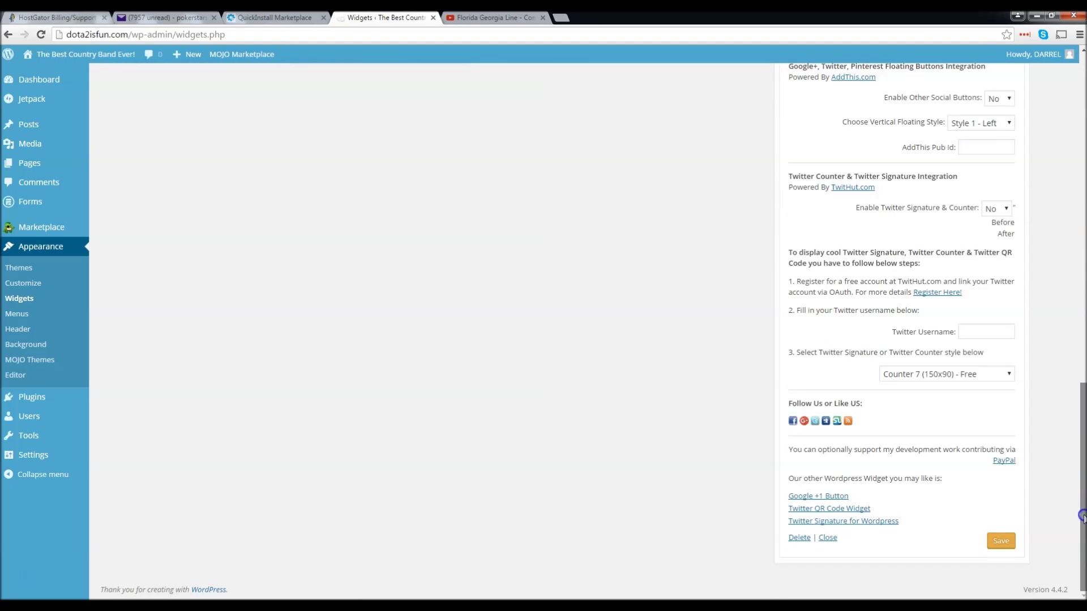
click(1001, 541)
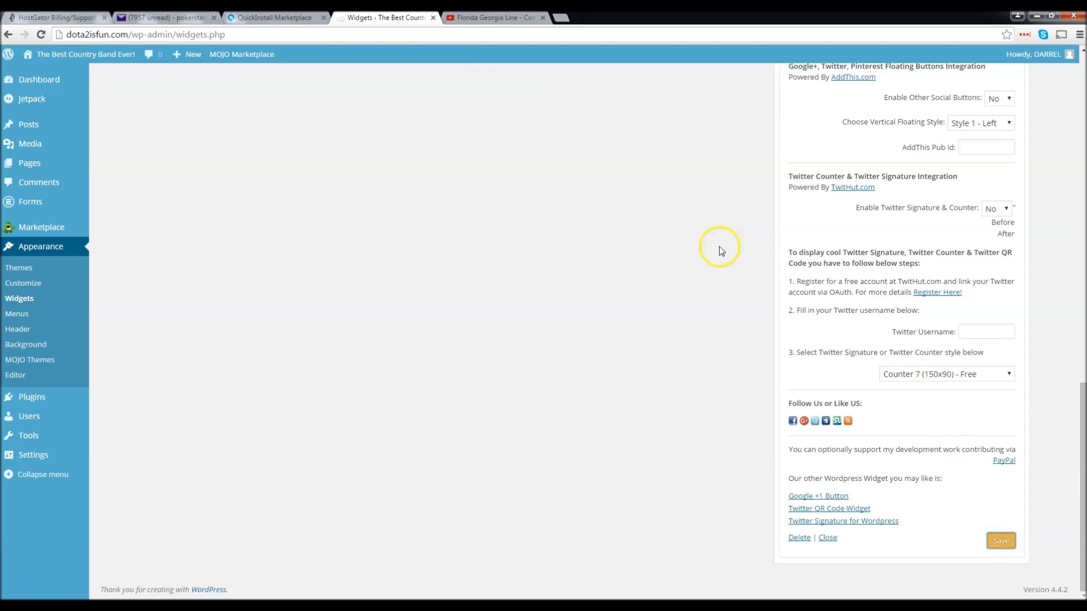
scroll(529, 227, up, 15)
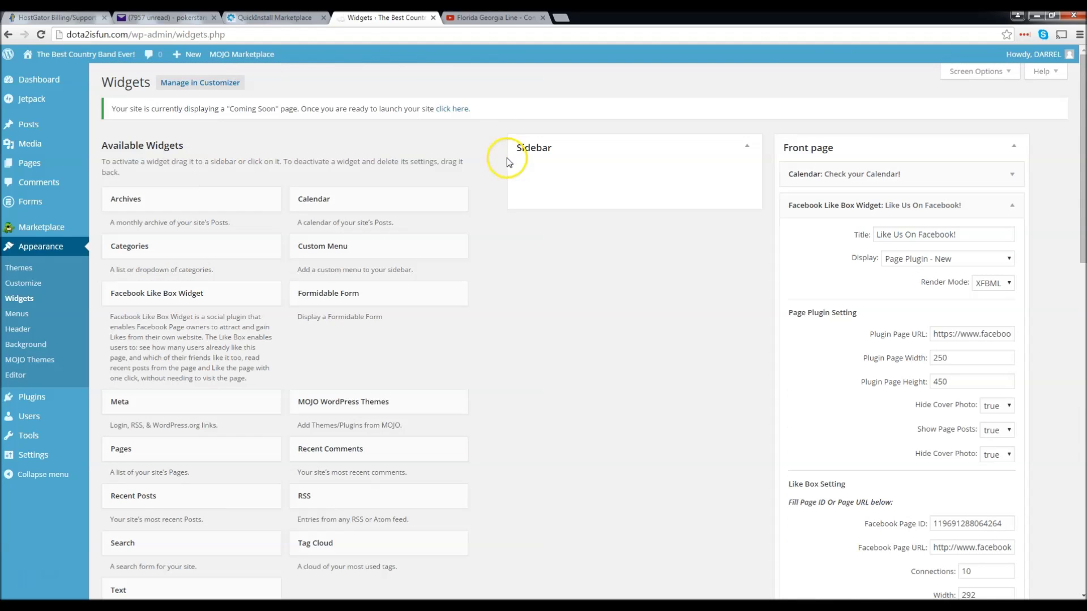
click(38, 74)
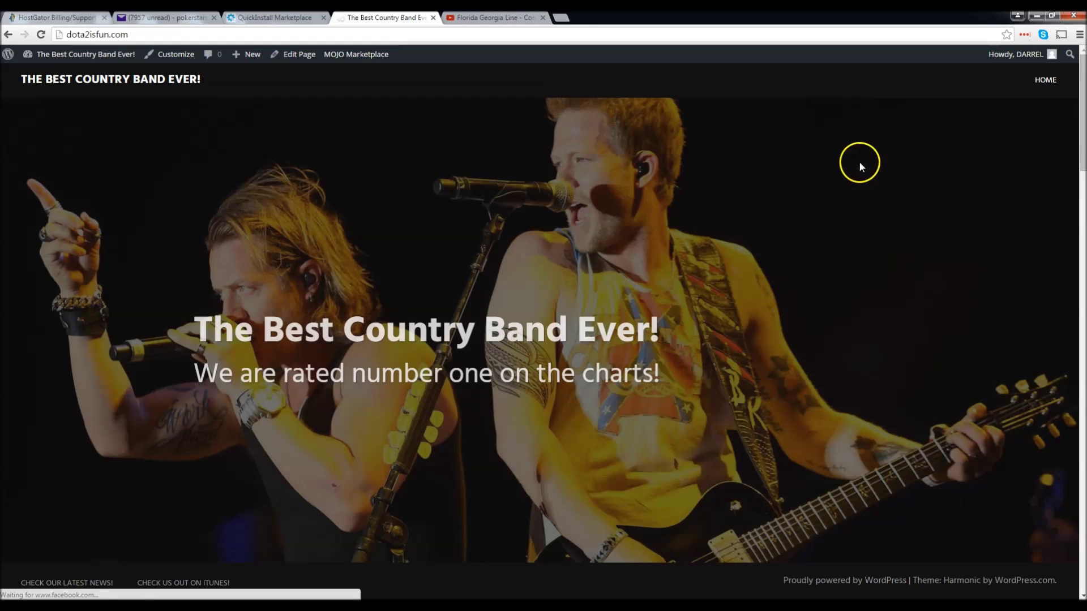
drag(1081, 84, 1082, 252)
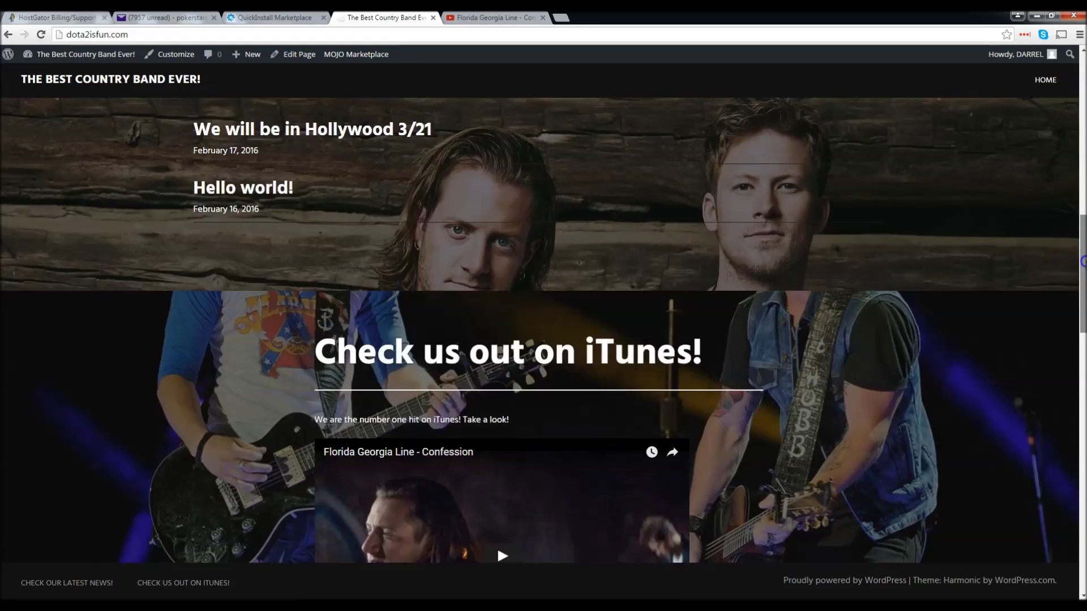
scroll(549, 359, down, 12)
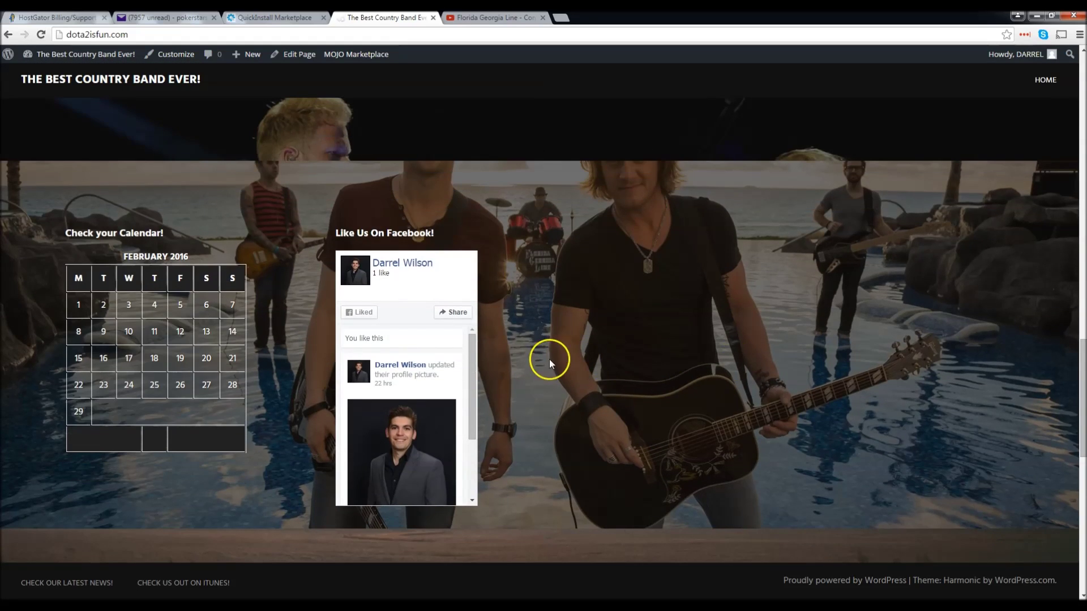
scroll(444, 396, down, 1)
scroll(546, 433, down, 1)
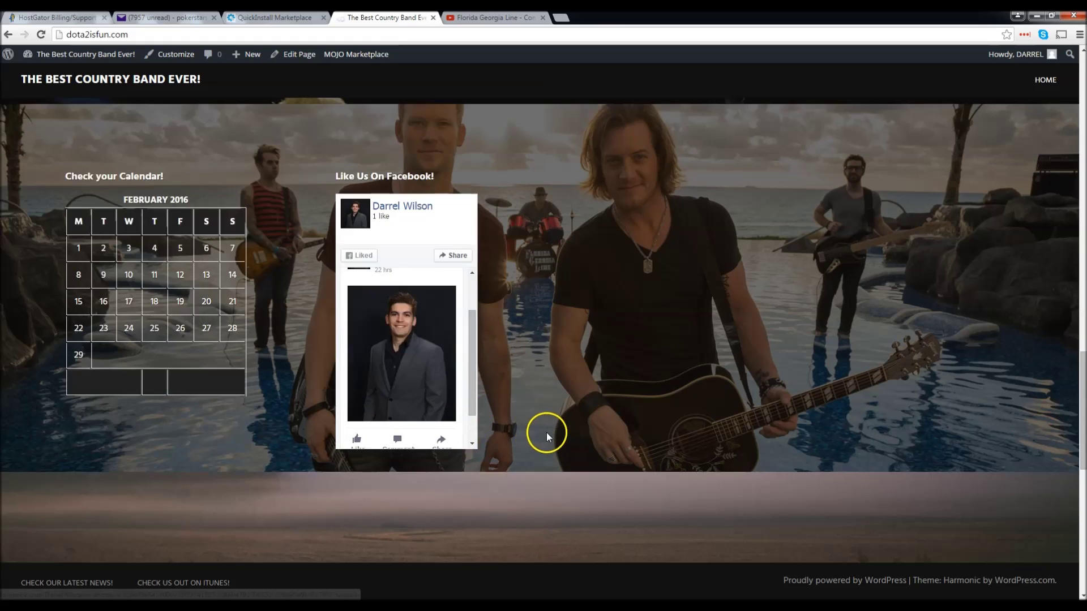
scroll(546, 433, down, 1)
scroll(449, 279, up, 2)
scroll(552, 302, up, 2)
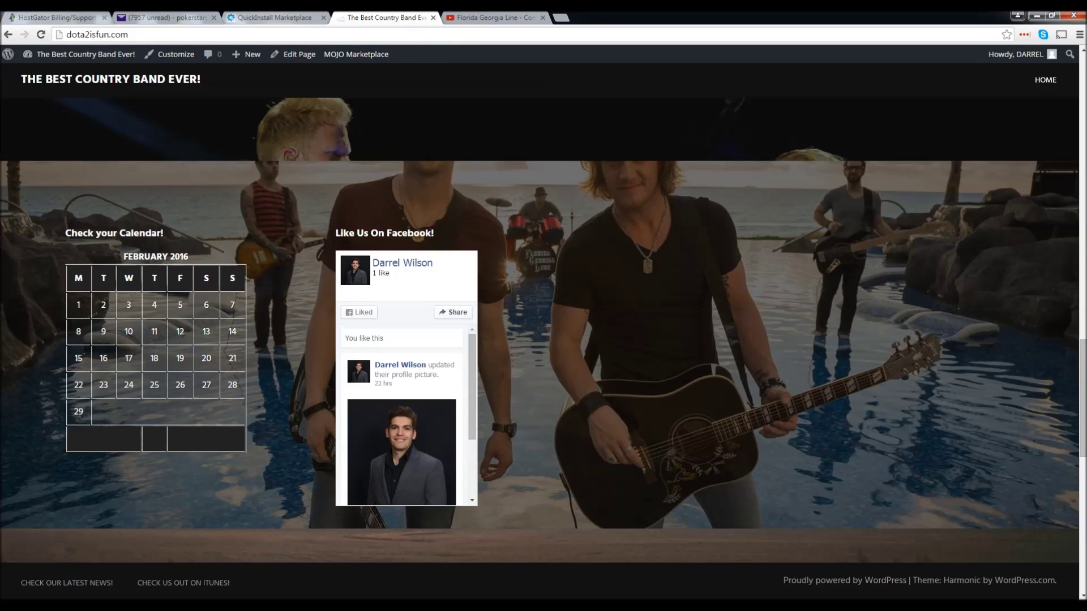
mouse_move(84, 54)
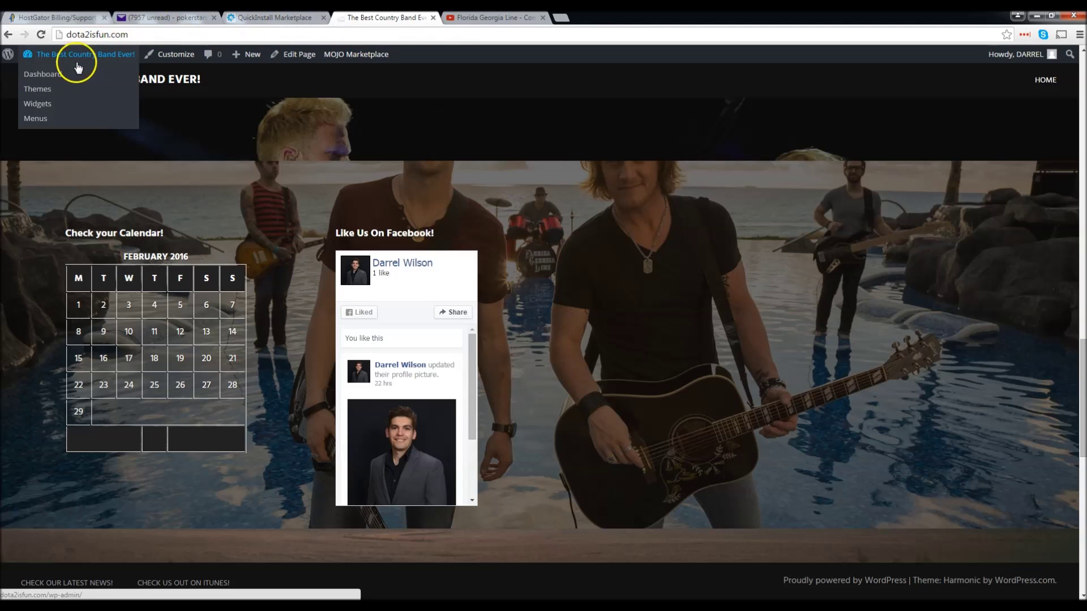
Step: Add a Text widget titled 'Come Visit US!' to the Front page area below the Facebook widget
click(59, 109)
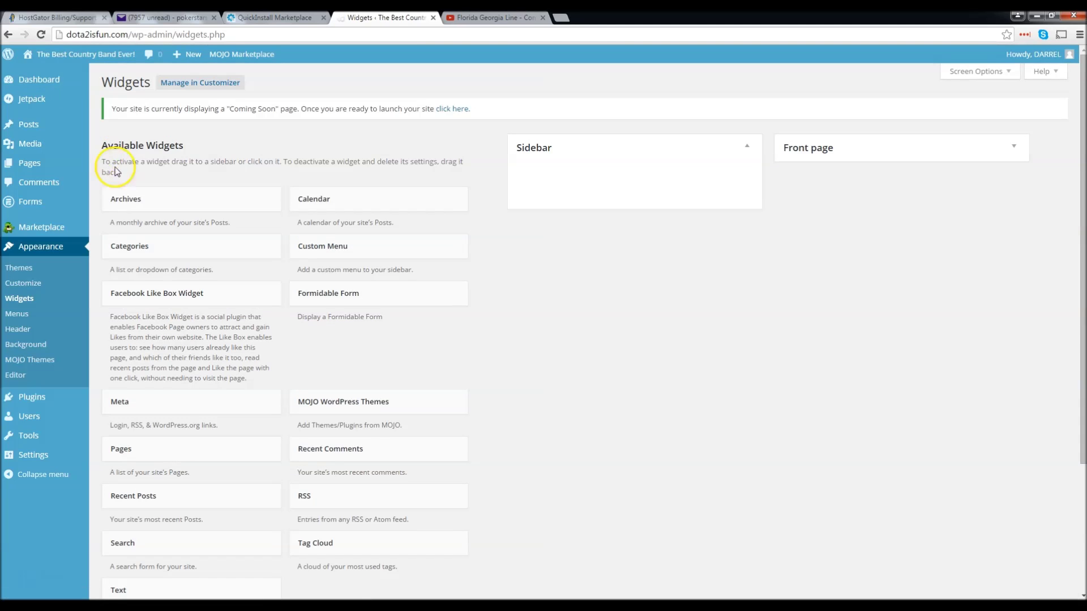
scroll(380, 317, down, 3)
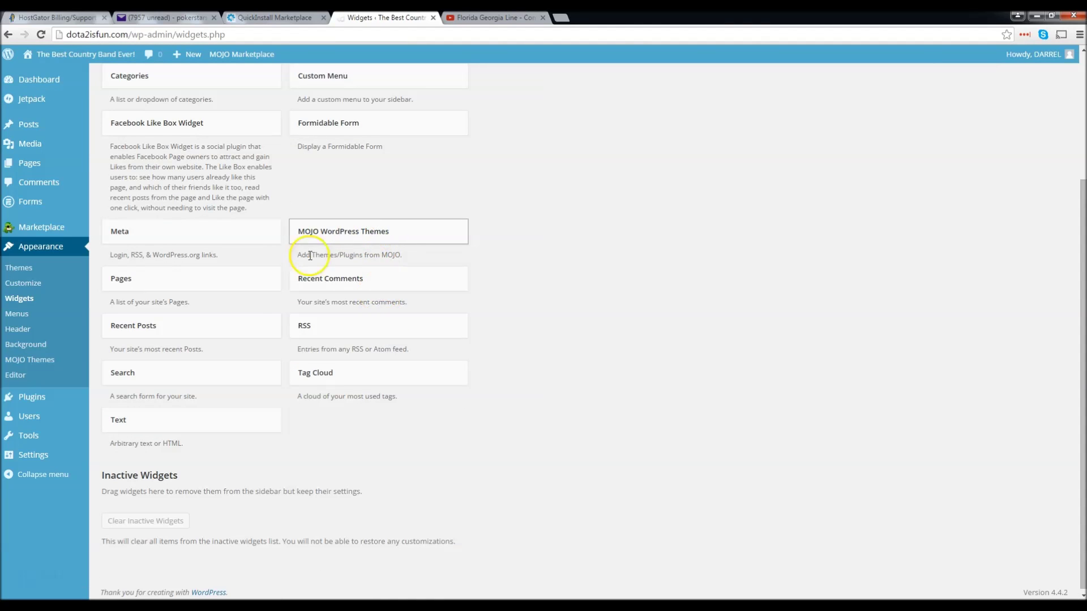
click(162, 425)
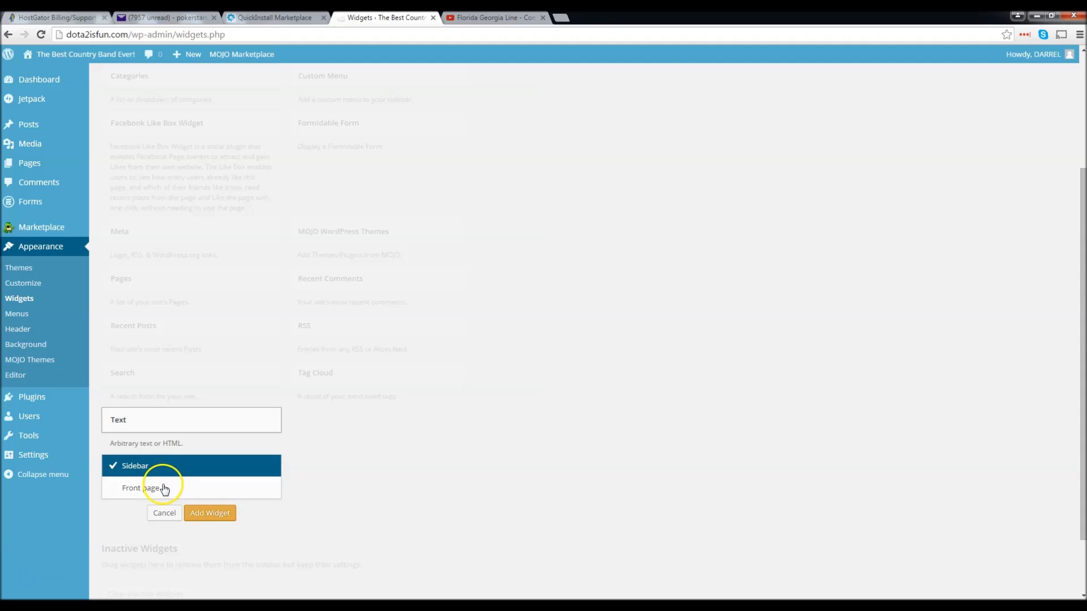
click(154, 489)
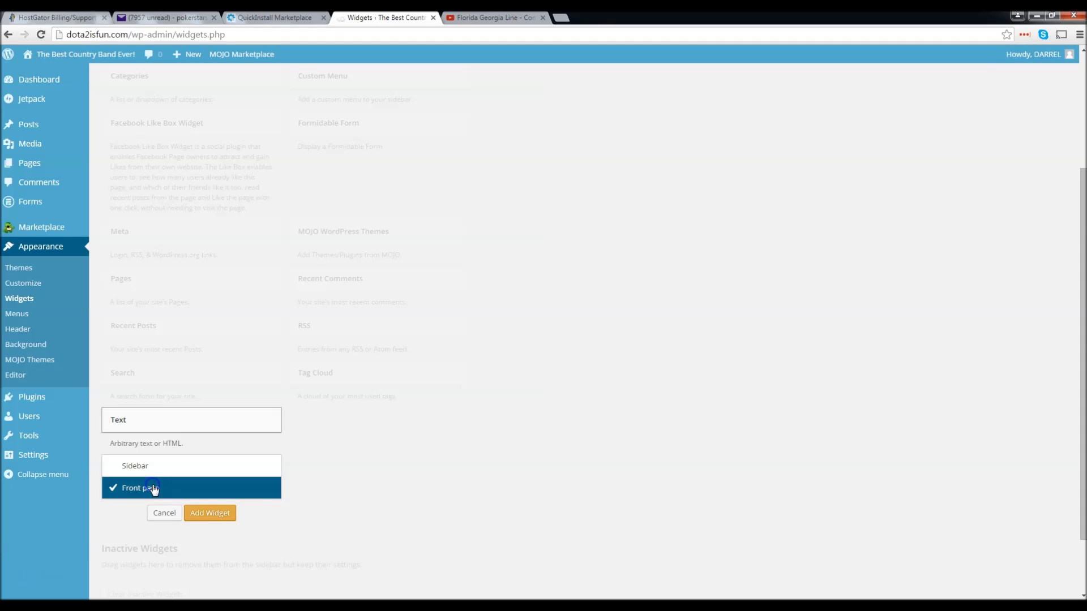
click(227, 515)
click(848, 274)
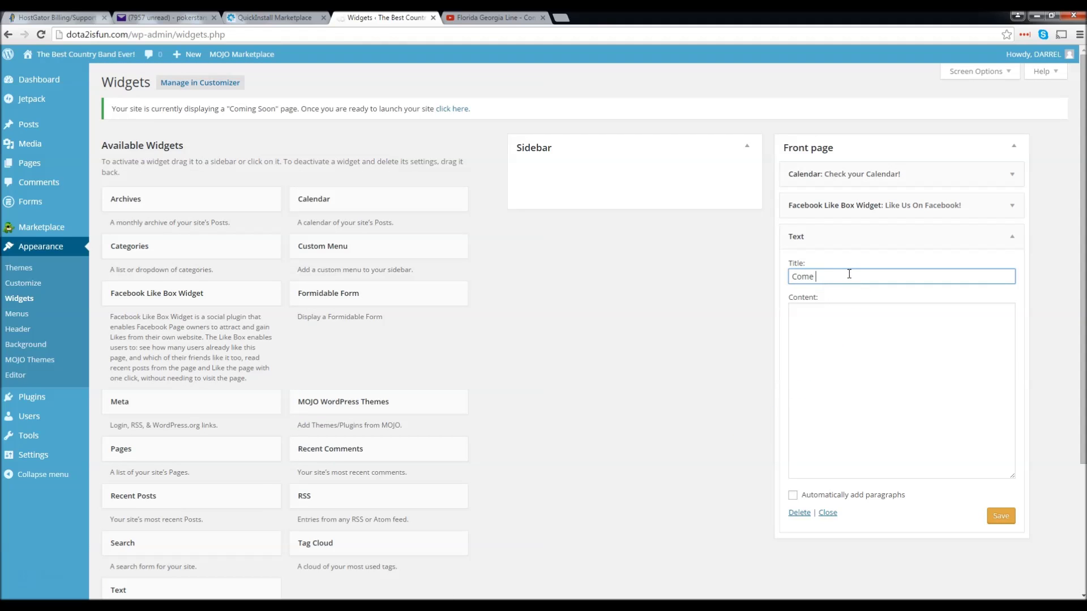
key(Tab)
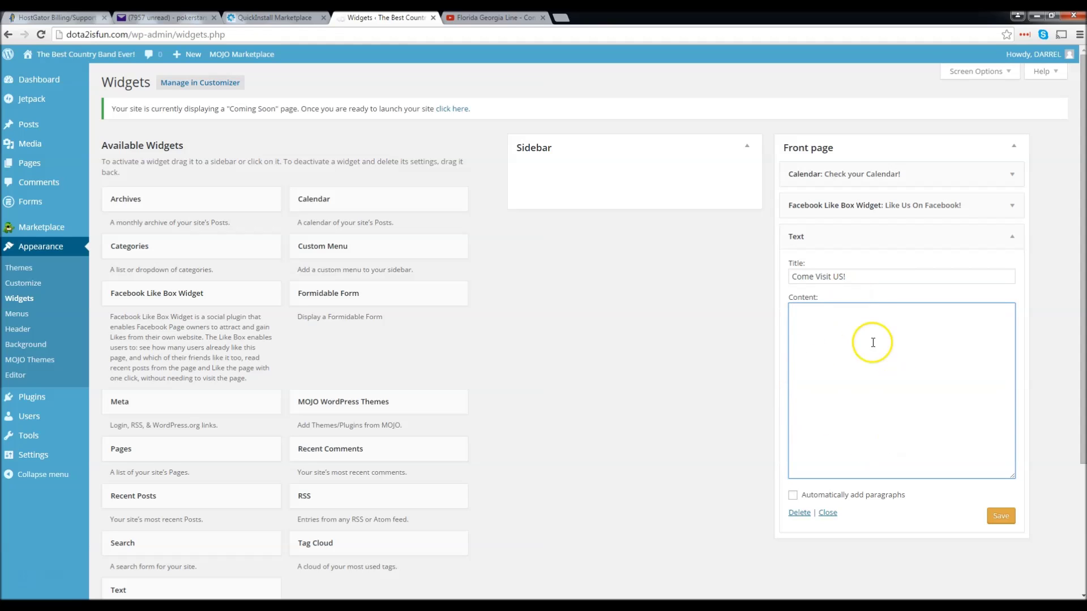
Step: Search for google maps in a new tab and open Google Maps
click(569, 20)
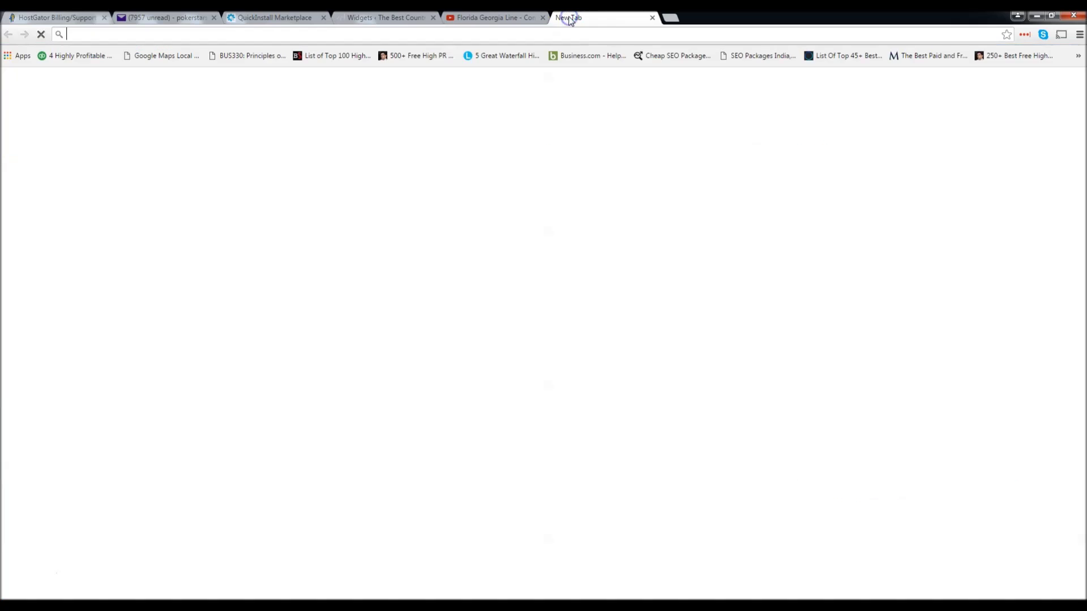
text(goog)
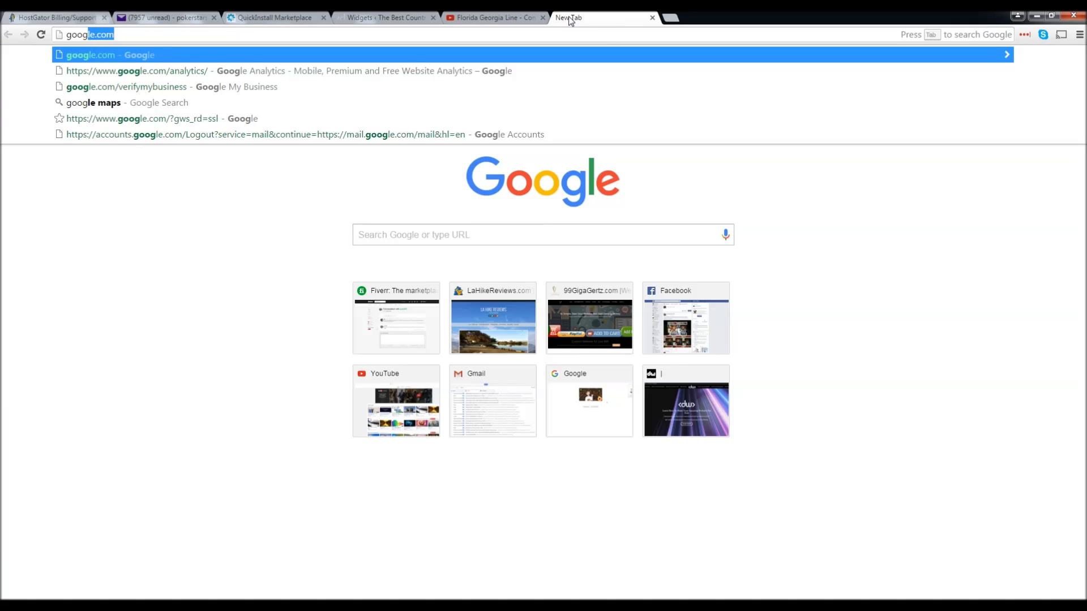
text(gle maps)
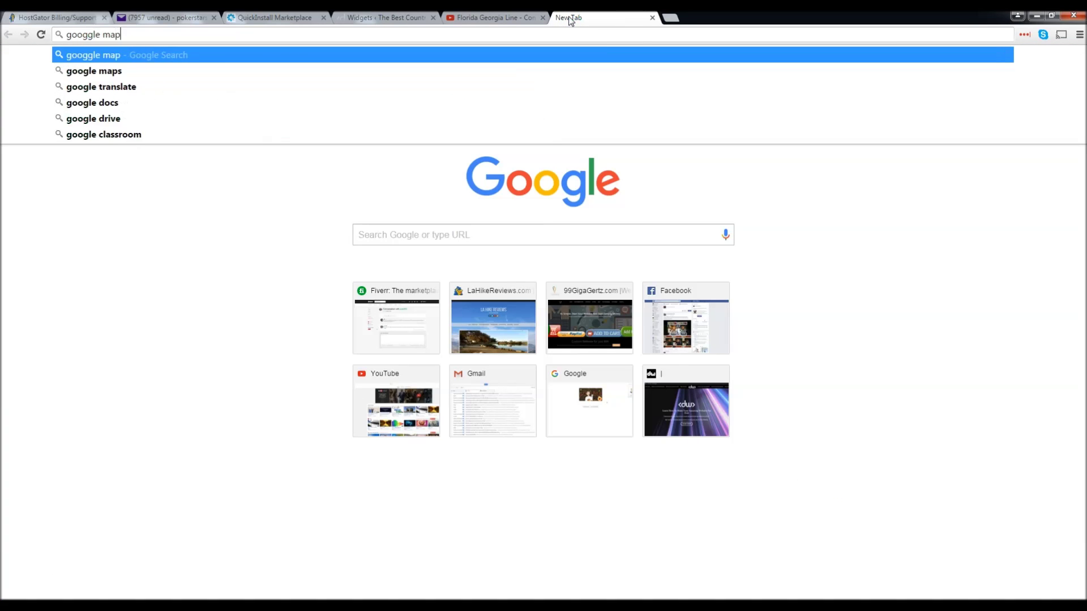
key(Return)
click(96, 60)
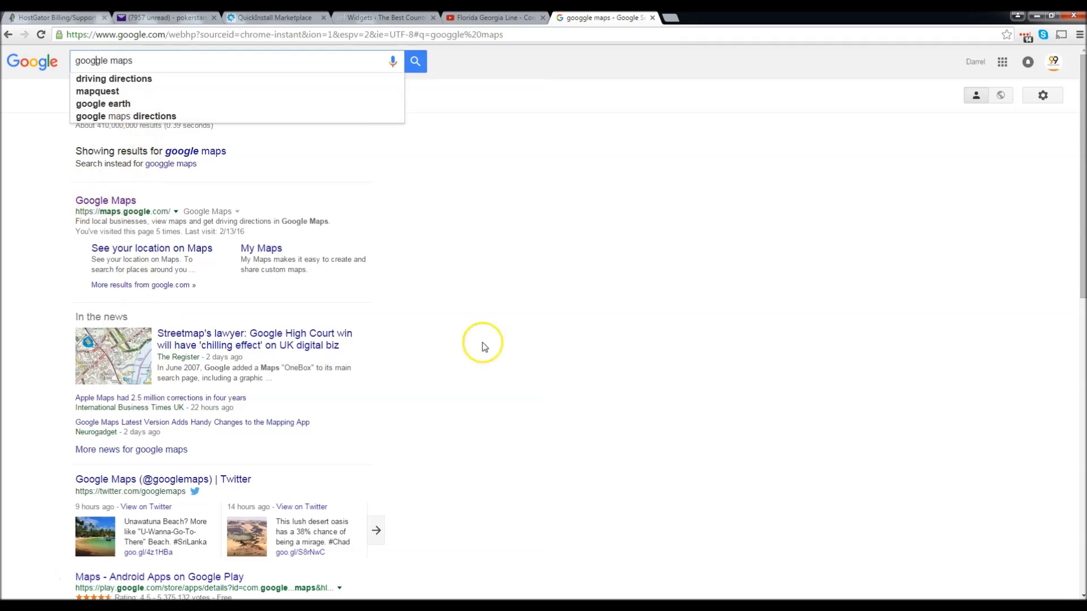
click(118, 202)
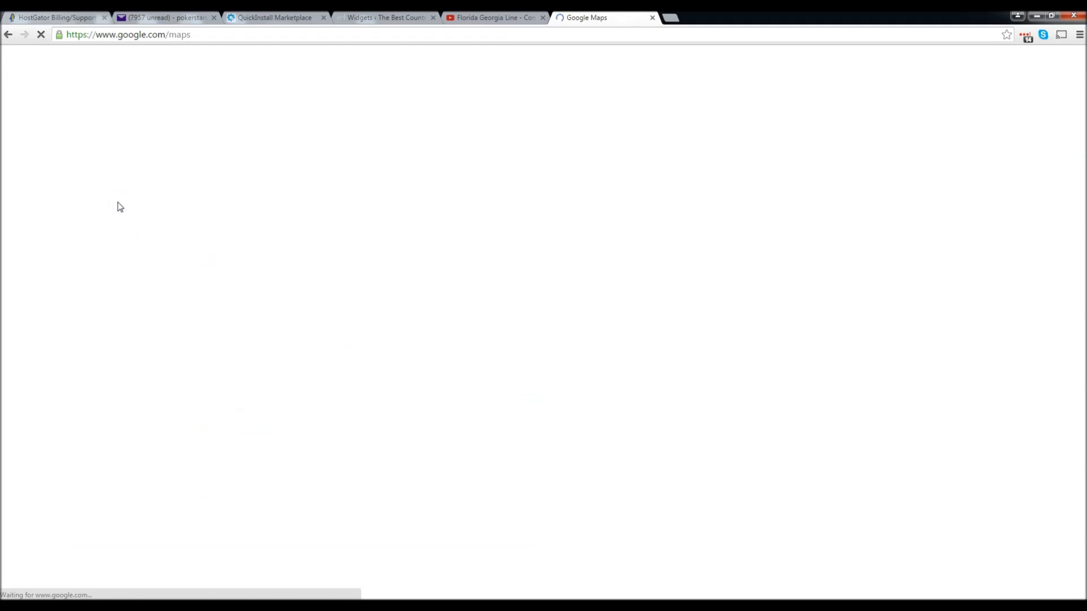
scroll(446, 317, up, 3)
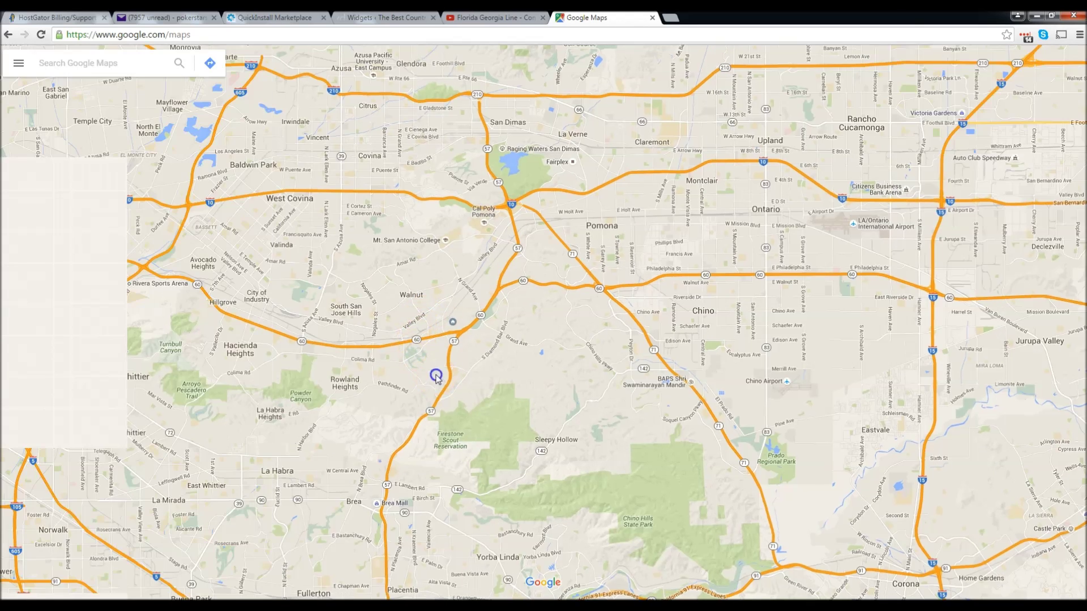
Step: Move the map to Los Angeles and look up the Hollywood Walk of Fame
drag(436, 376, 342, 445)
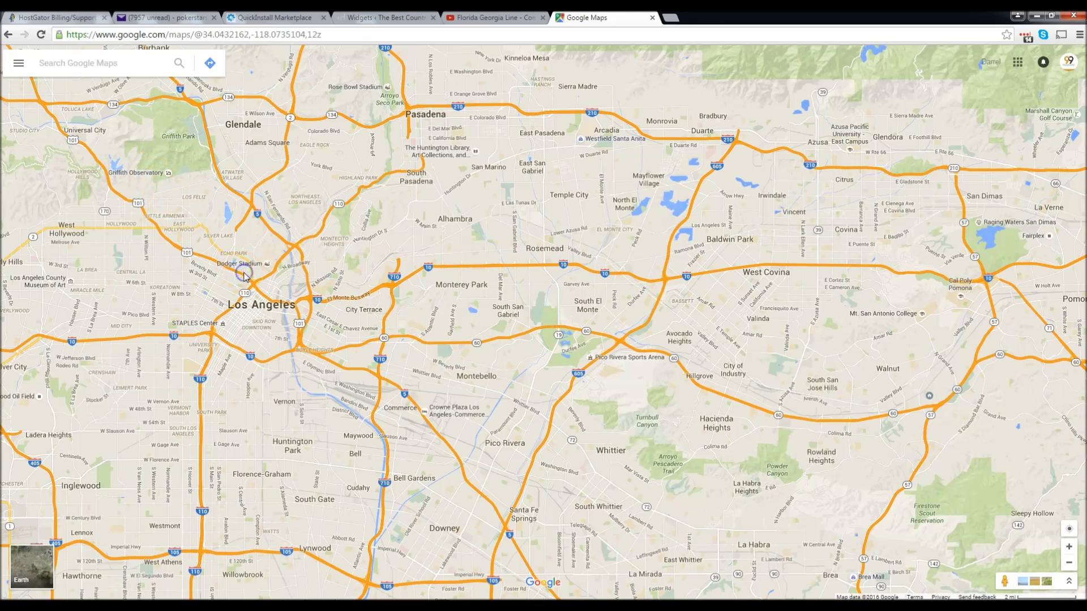
click(265, 265)
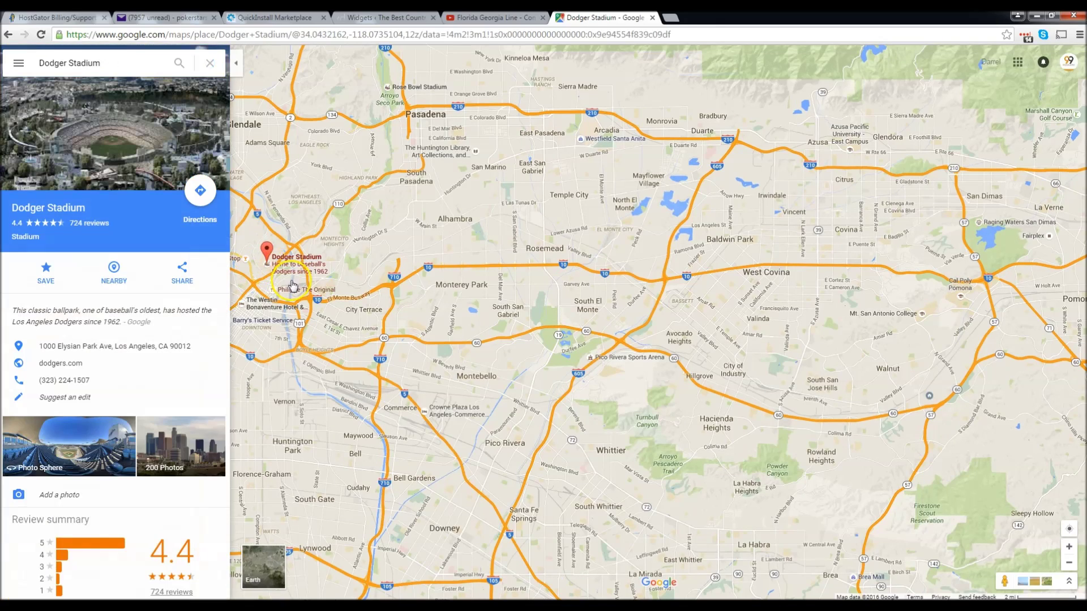
drag(319, 310, 374, 303)
click(97, 63)
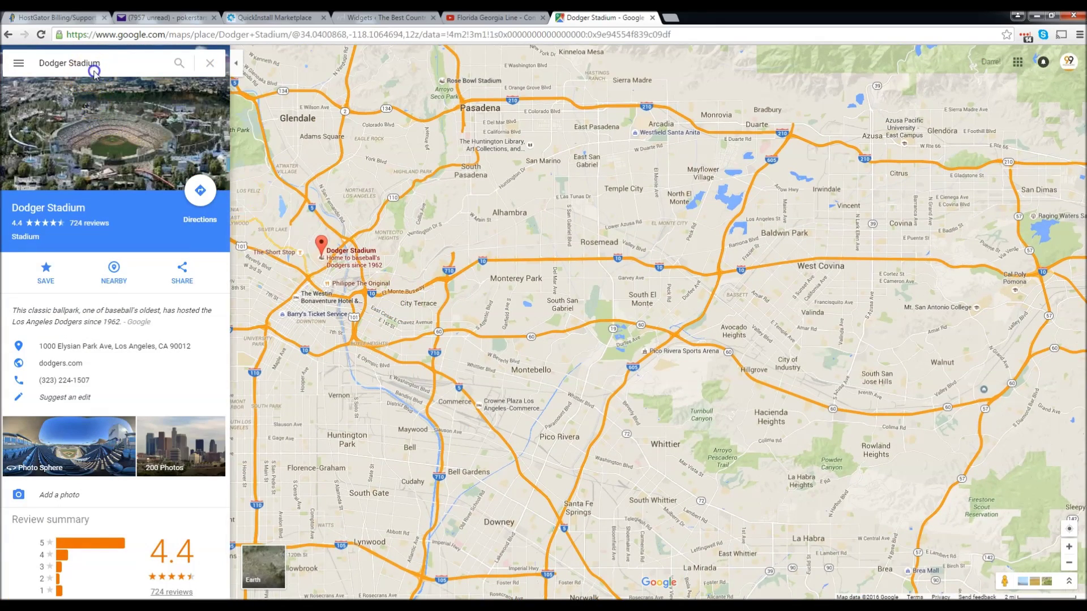
double_click(97, 63)
triple_click(97, 63)
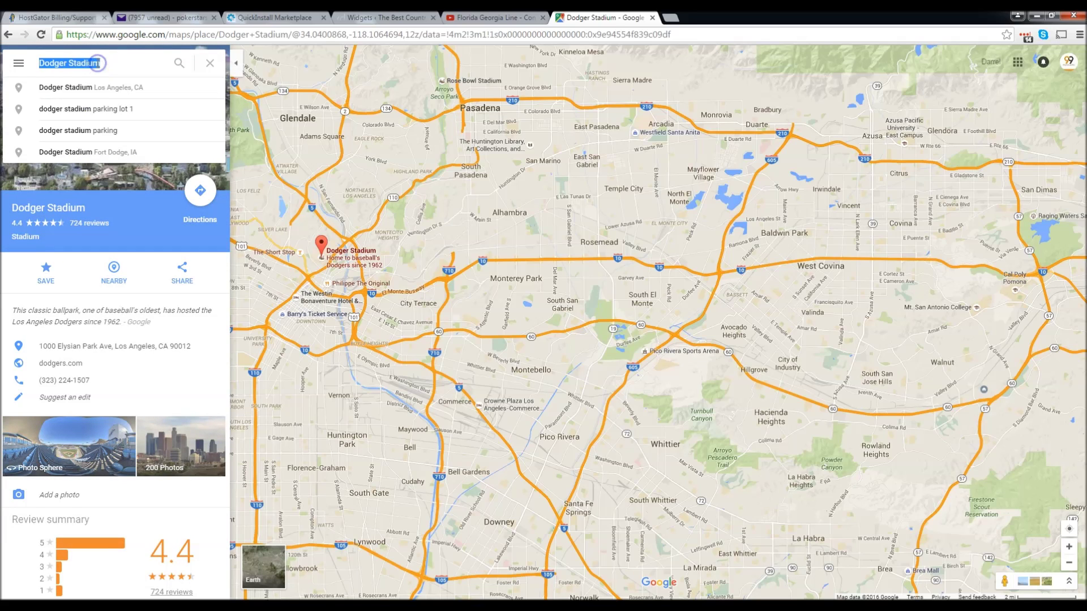
text(hollwyood)
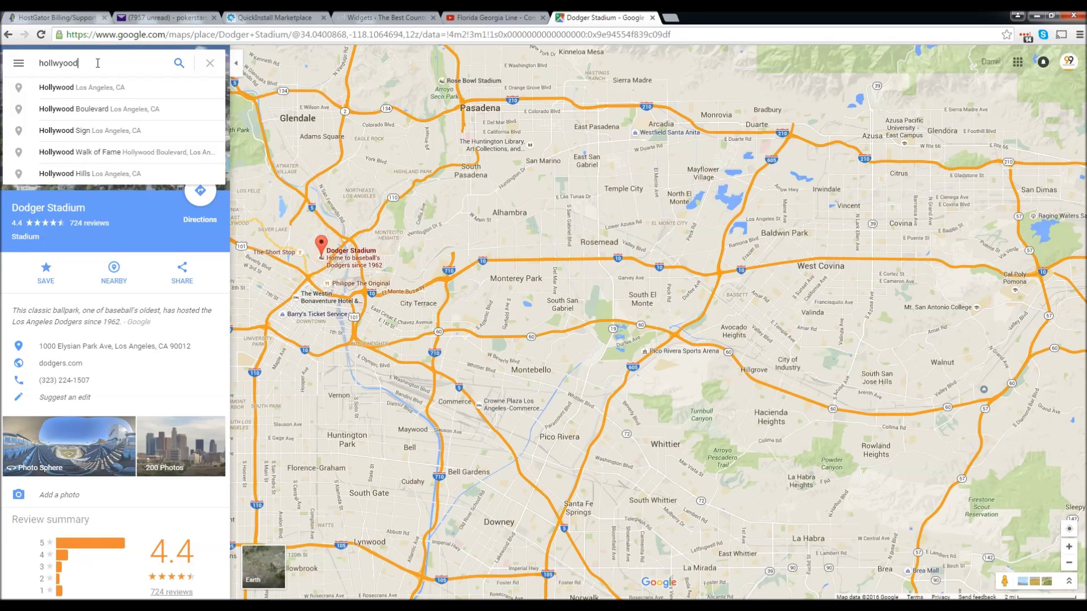
key(Down)
key(Return)
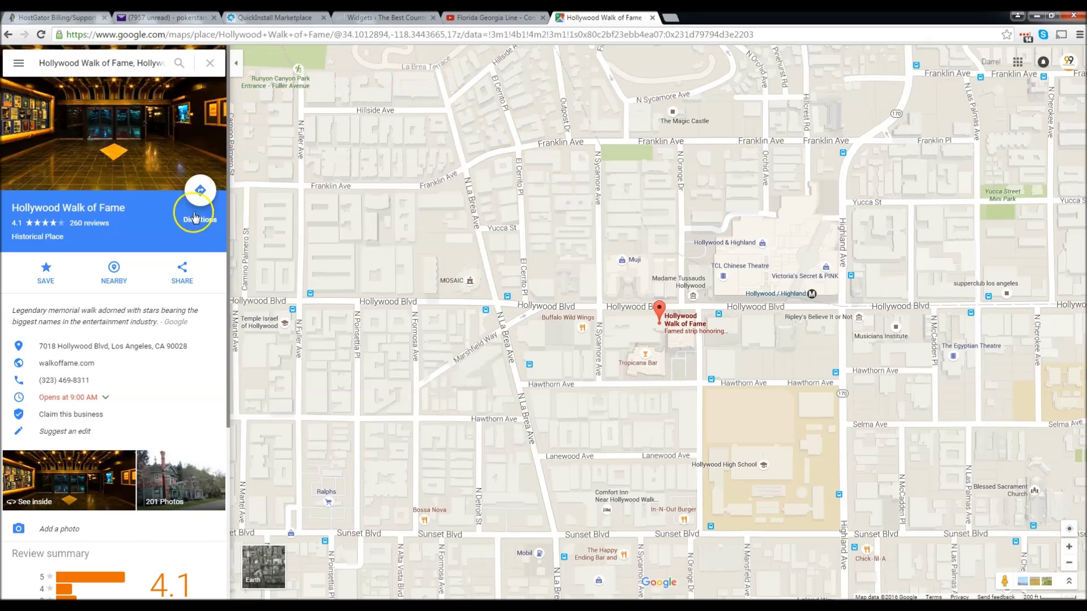
Step: Copy the Hollywood Walk of Fame's embed-map iframe code from its Share options
click(187, 282)
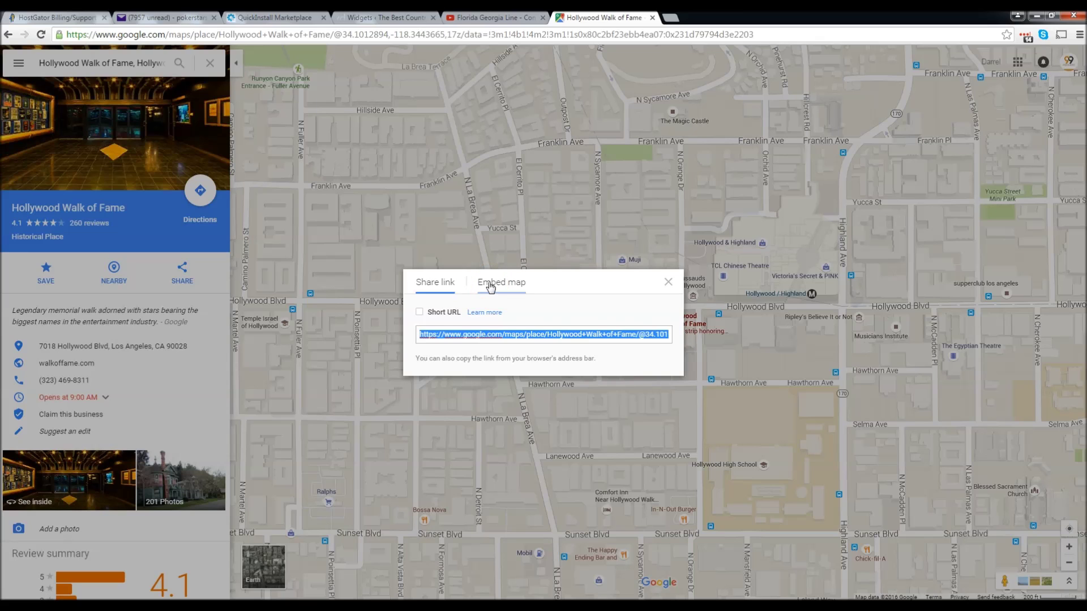
click(491, 287)
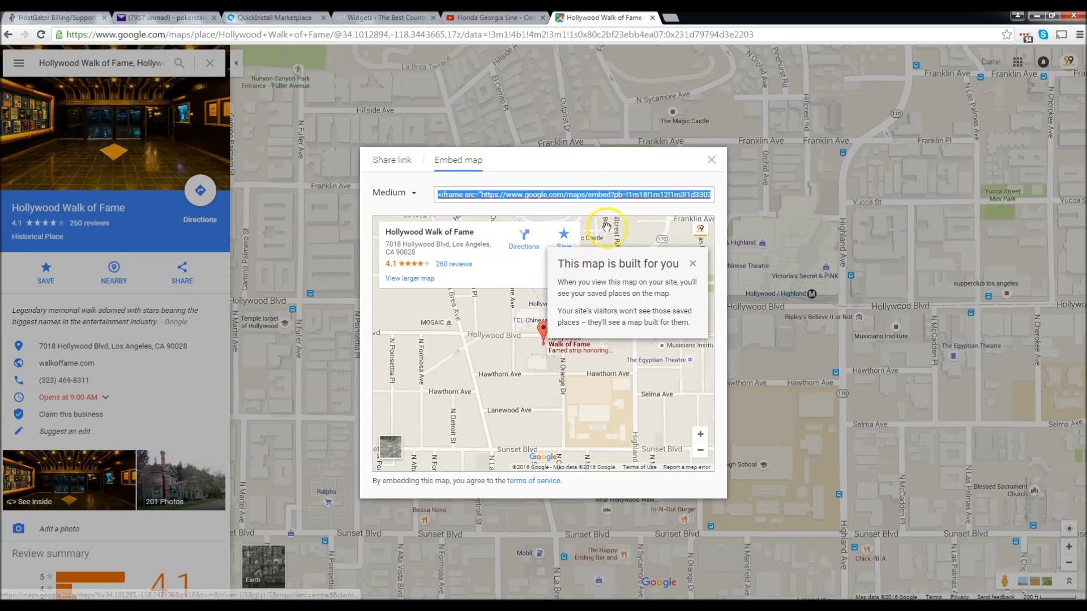
right_click(589, 197)
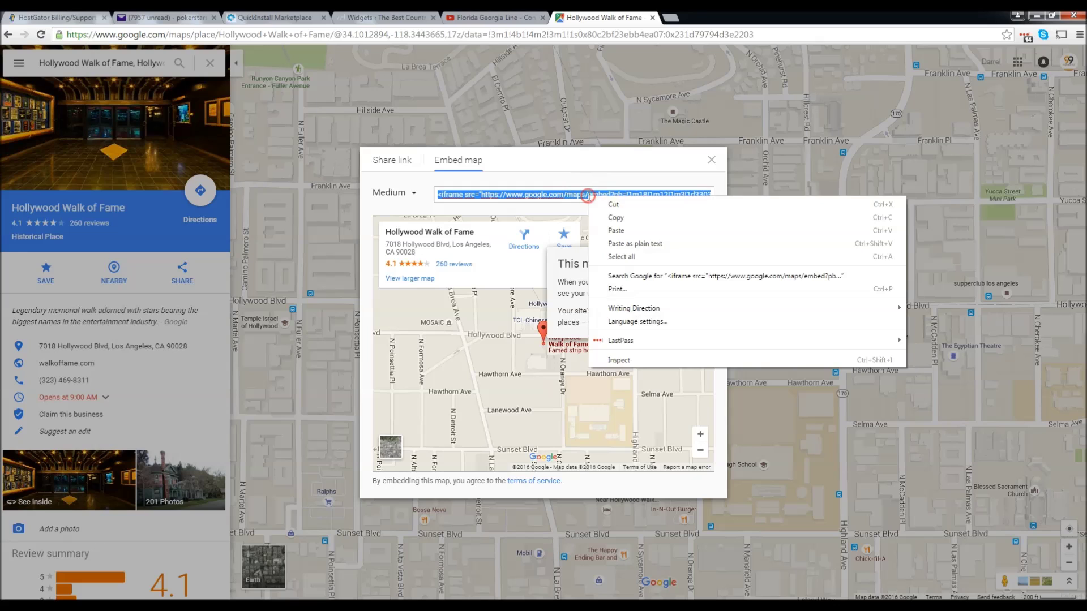
click(607, 216)
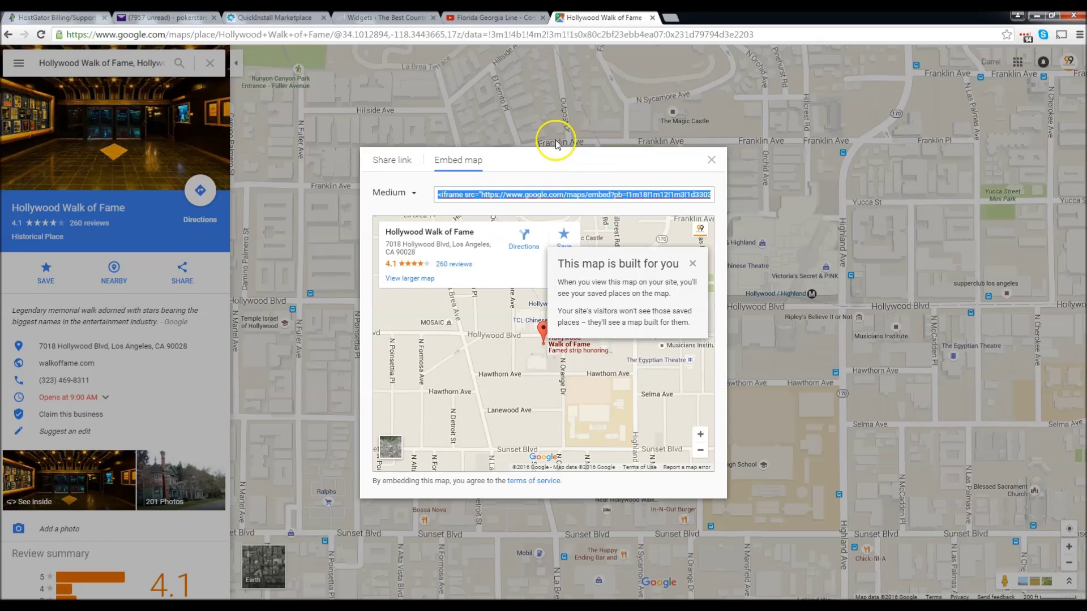
Step: Paste the map embed code into the Come Visit US! widget's content and save it
click(388, 17)
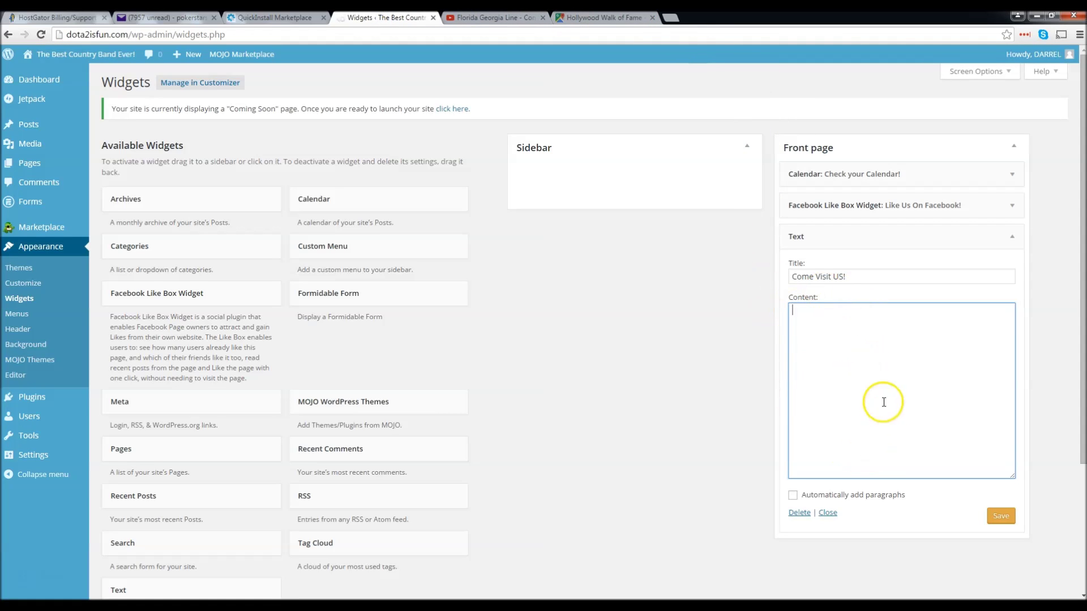
key(ctrl+v)
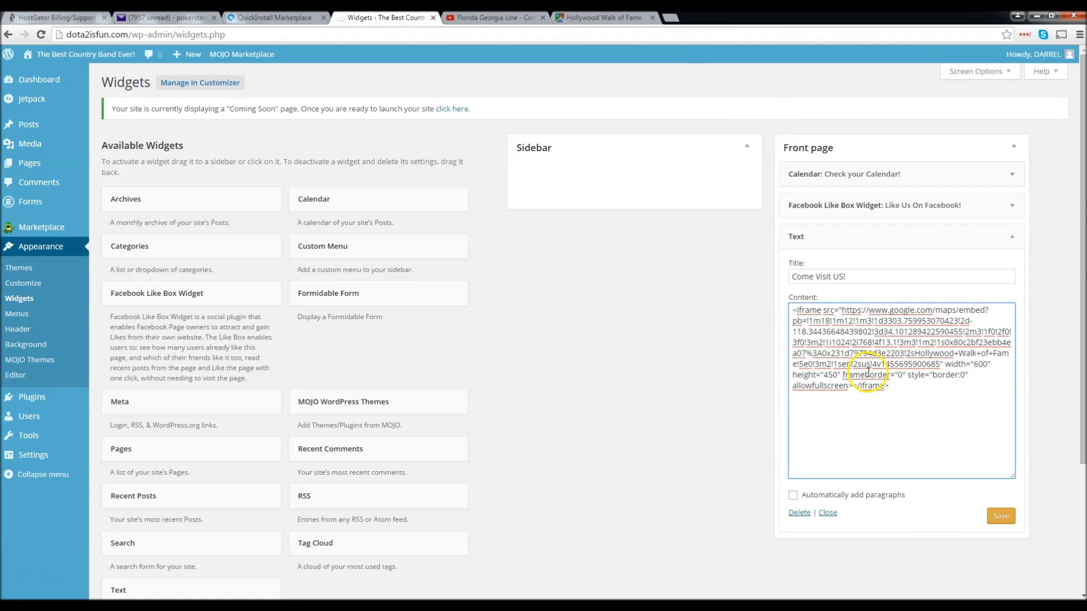
click(1000, 516)
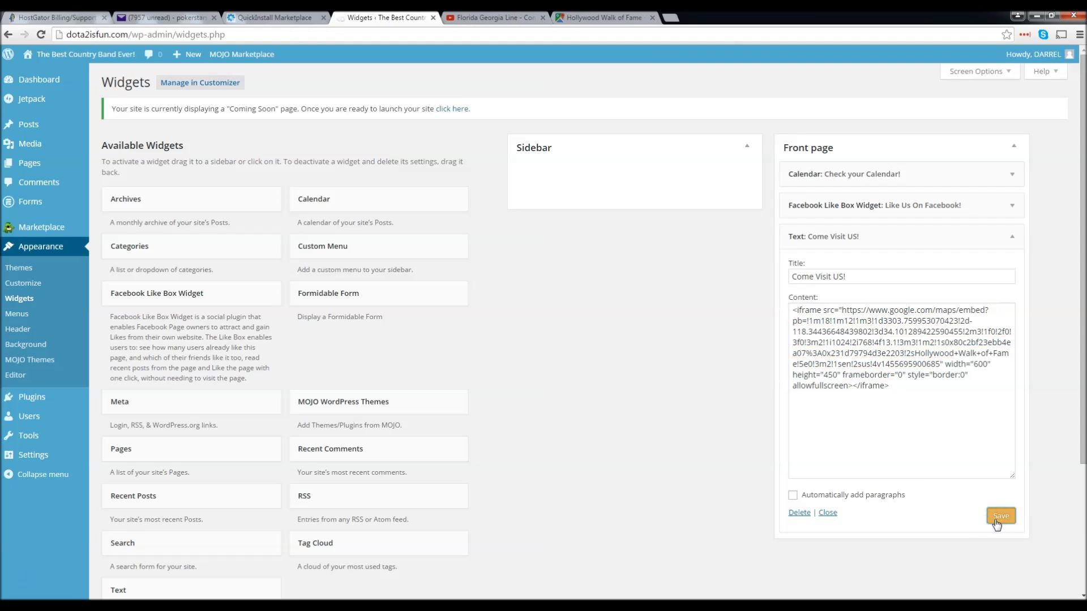
Step: Check the embed's 600 width and 450 height, save the widget again, and visit the site
click(910, 399)
drag(940, 364, 991, 363)
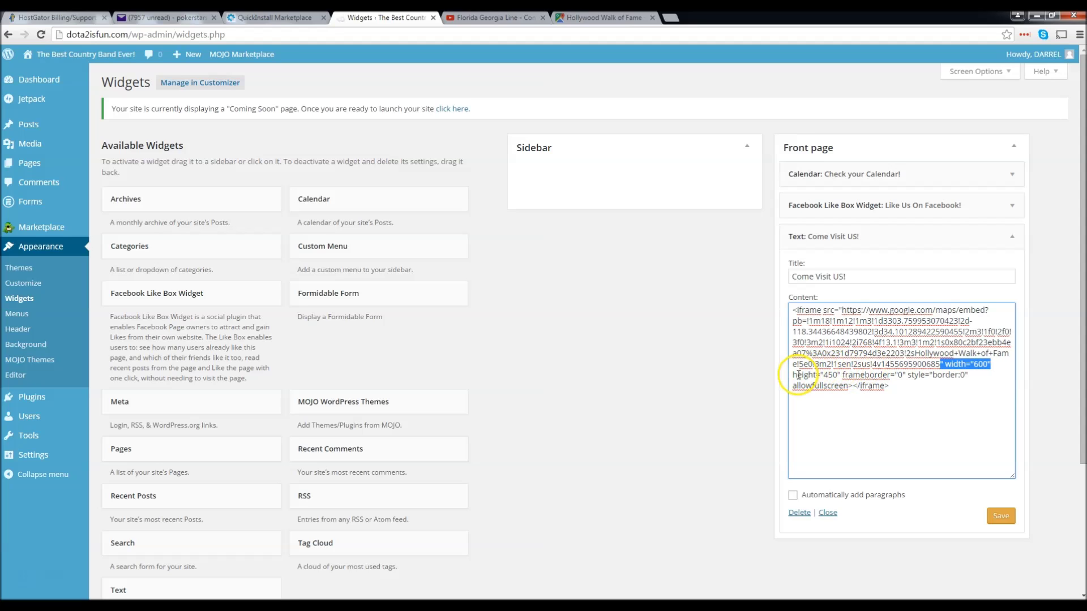
drag(798, 376, 834, 376)
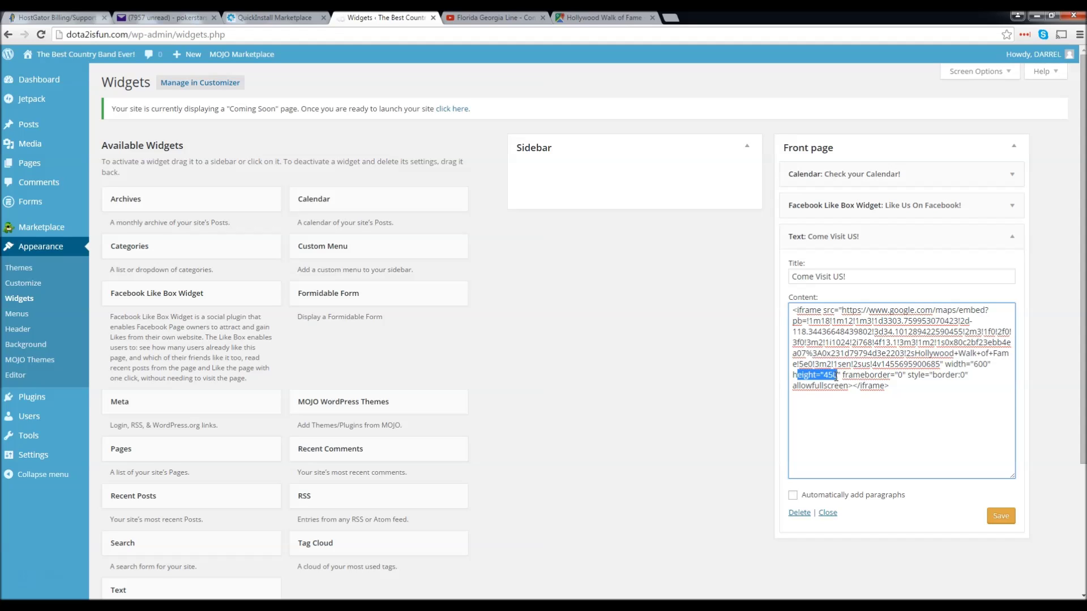
click(837, 376)
click(975, 363)
click(1001, 516)
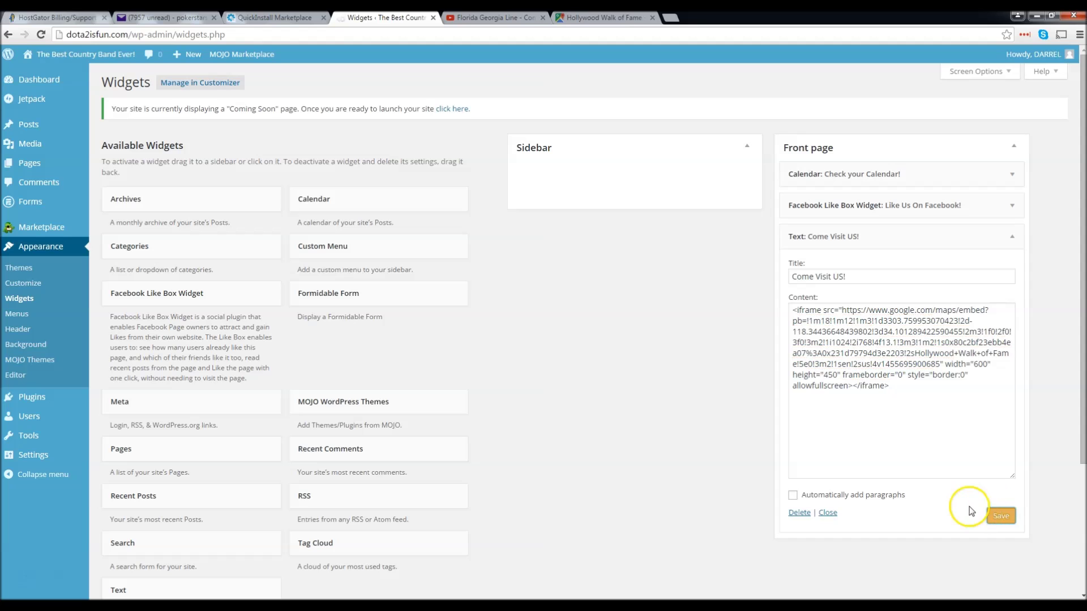
click(62, 55)
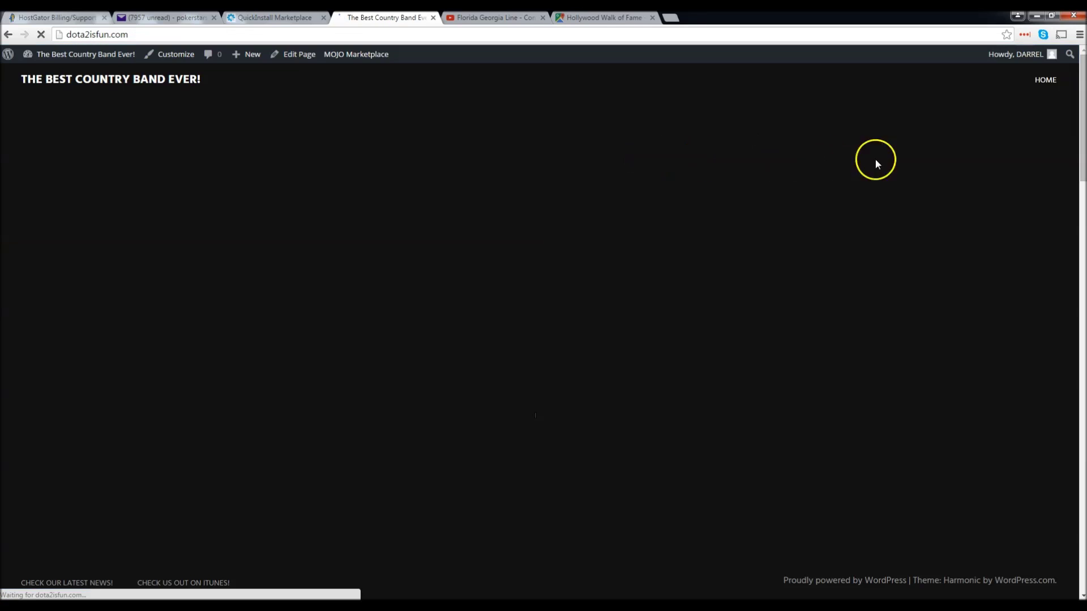
Step: Scroll the live front page to check the calendar, Facebook box and Hollywood Walk of Fame map
drag(1081, 88, 1083, 380)
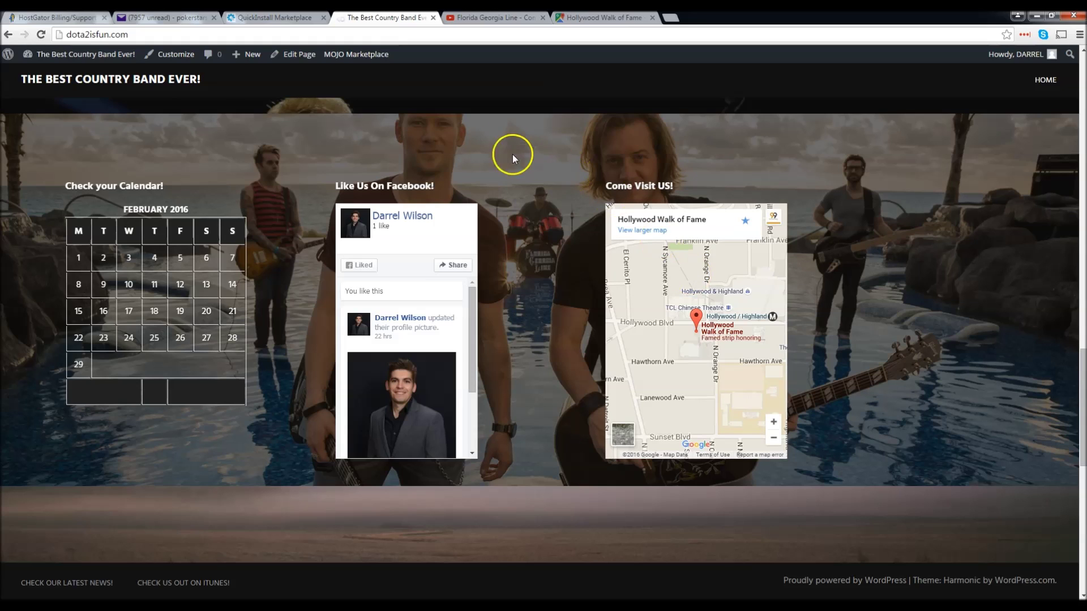
mouse_move(111, 52)
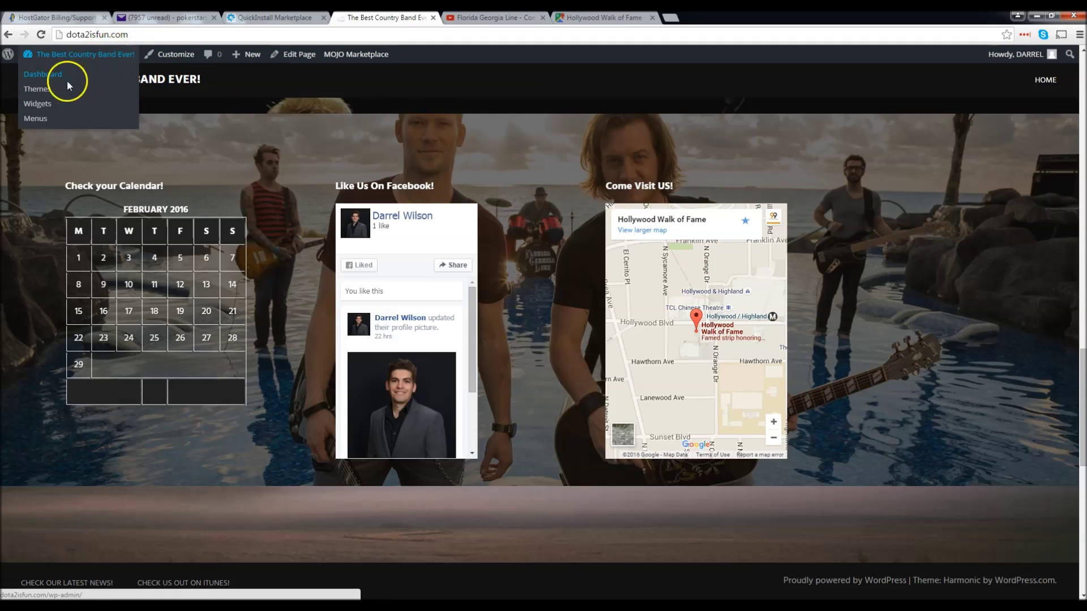
Step: Return to the Widgets admin page, look over the widget list, then go to the Dashboard
click(39, 104)
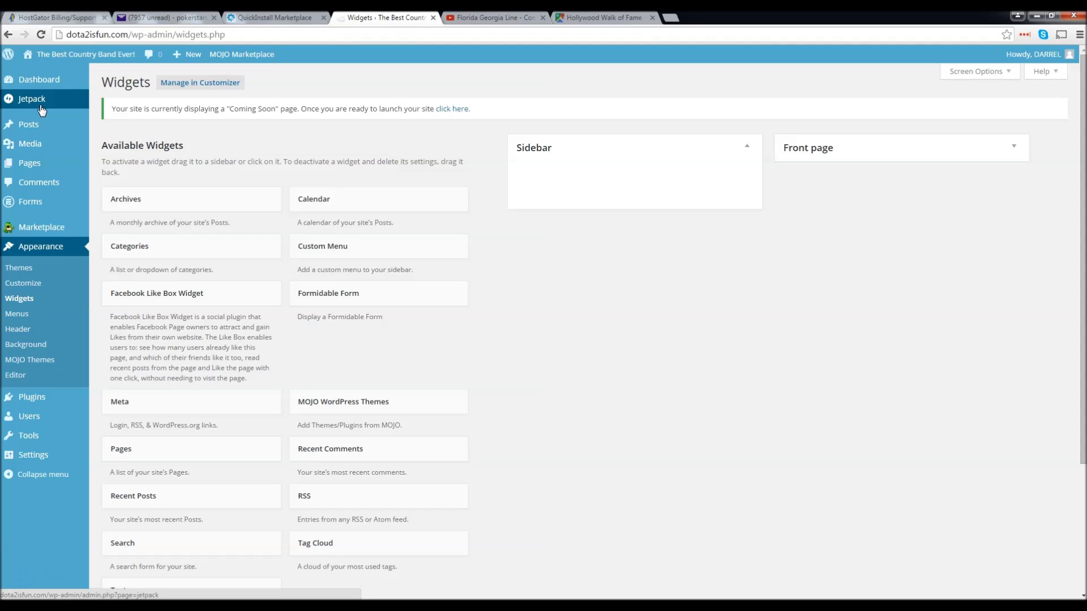
scroll(178, 294, down, 2)
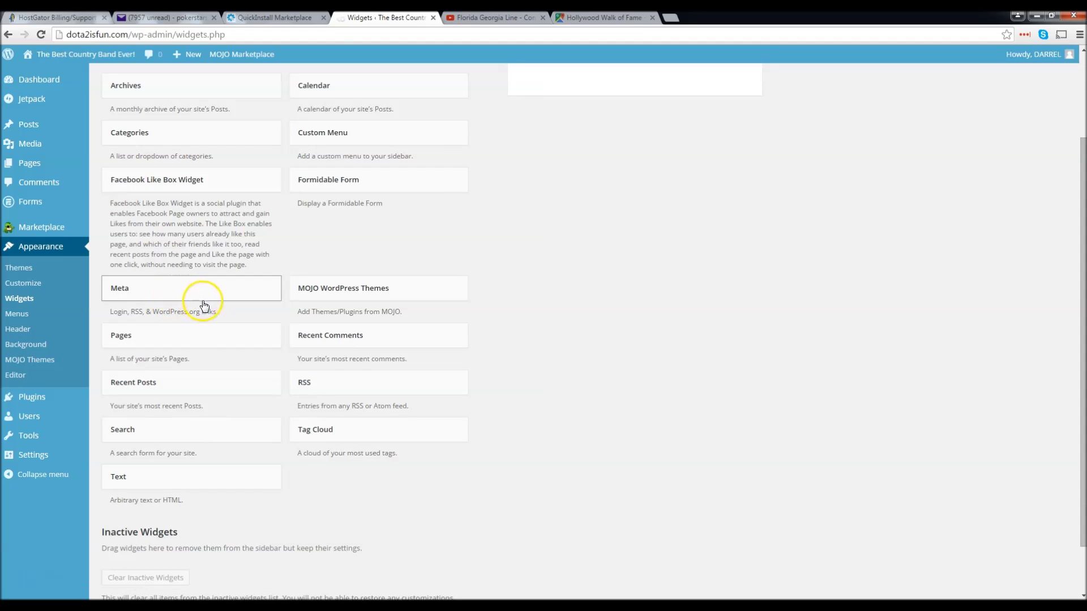
click(248, 473)
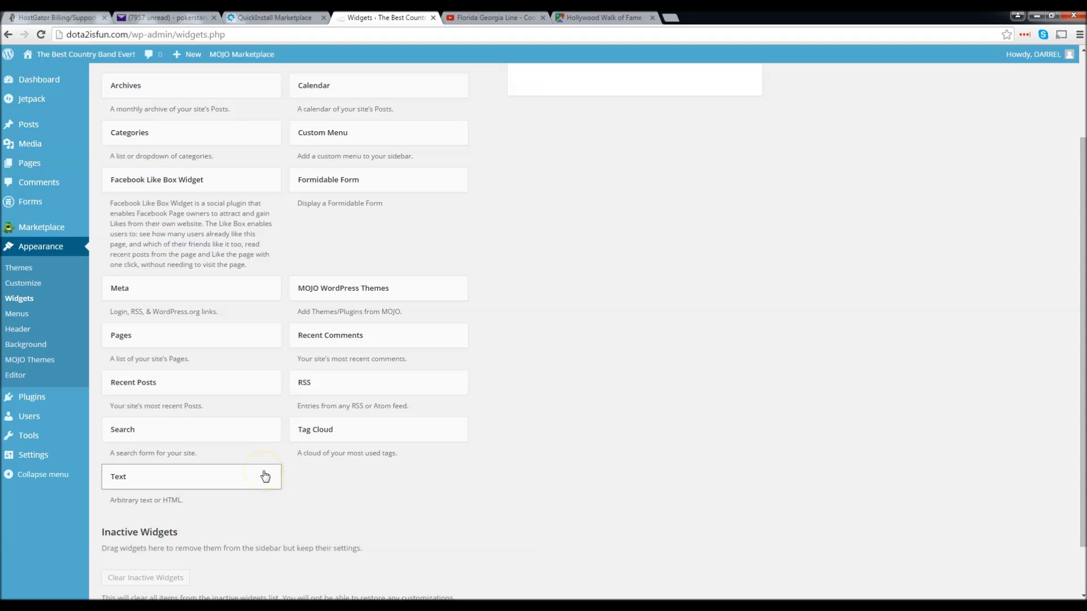
scroll(265, 476, up, 2)
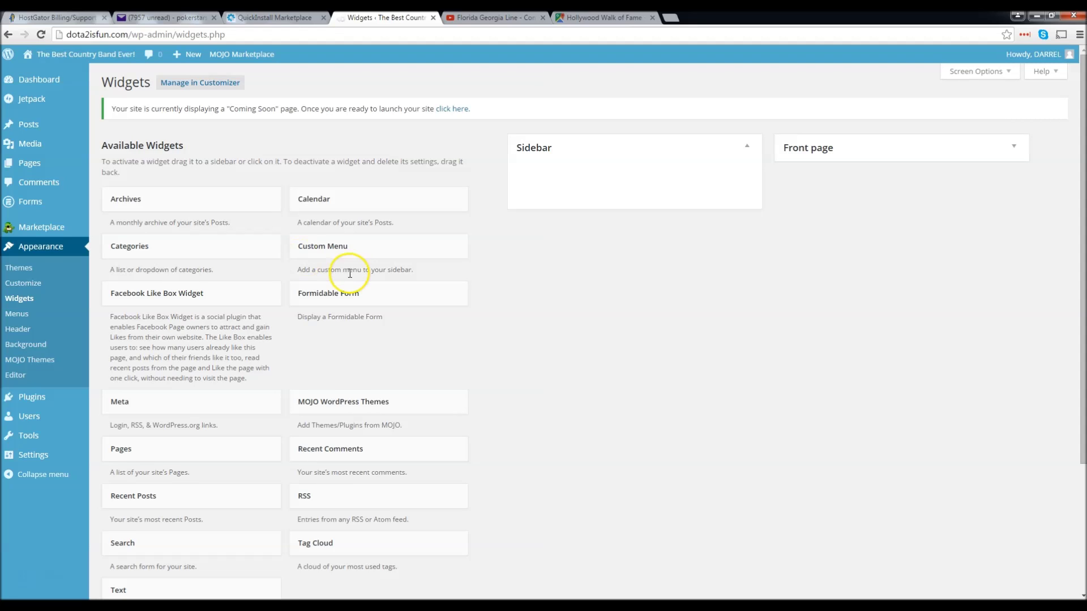
click(41, 82)
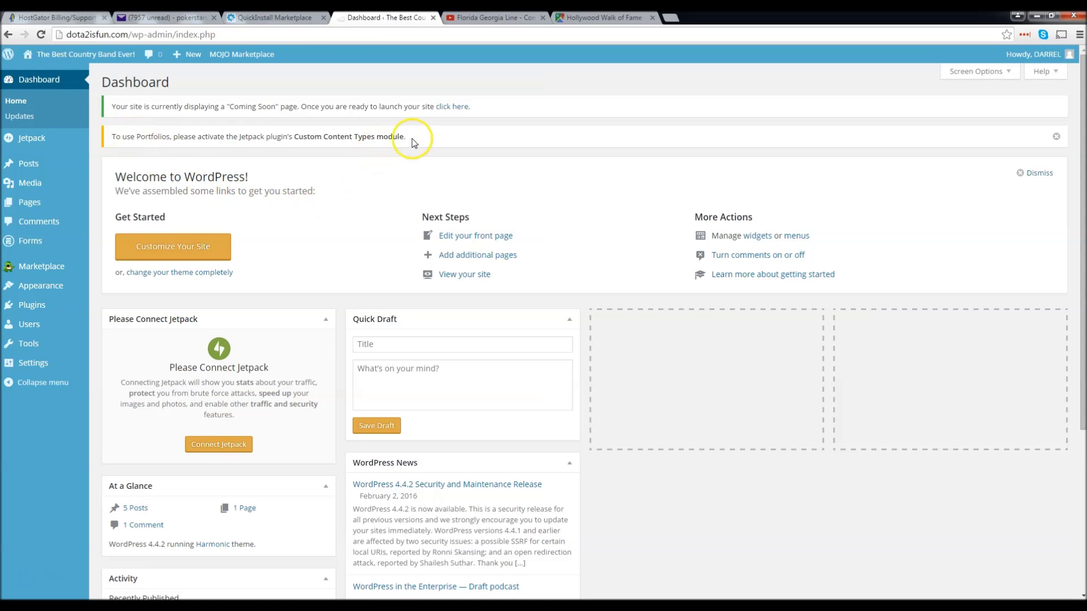
Step: Highlight the Portfolios Jetpack notice and start connecting Jetpack to WordPress.com
drag(407, 138, 115, 137)
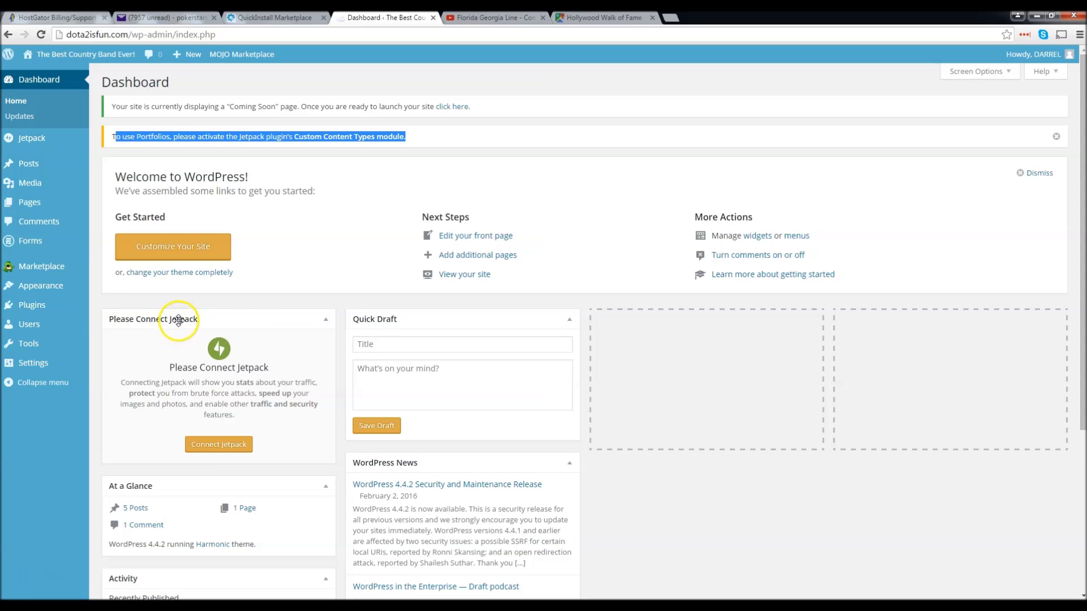
click(233, 445)
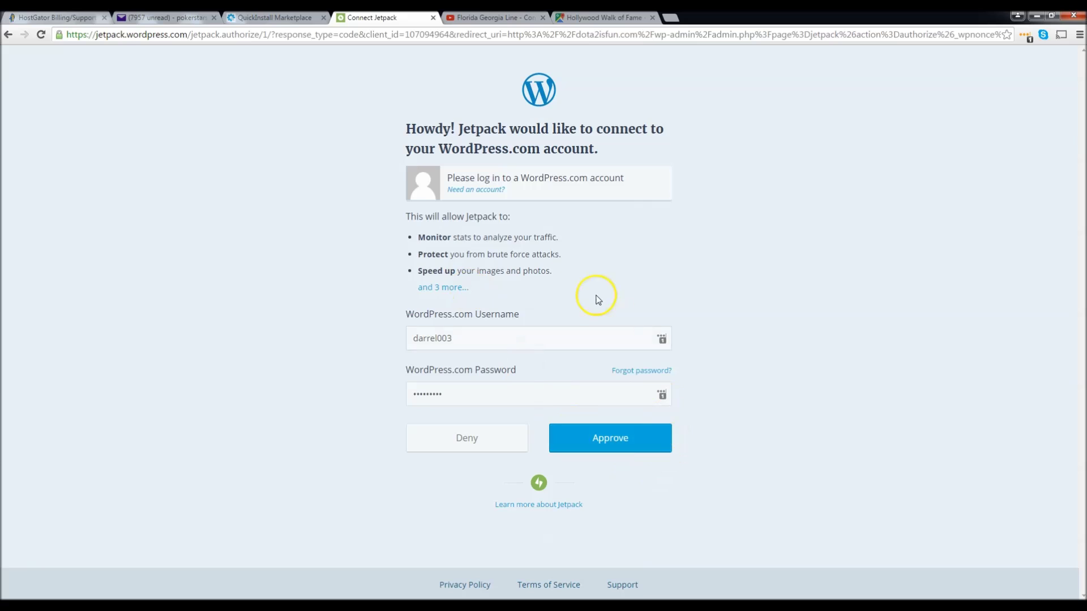
Step: Enter the WordPress.com account password and approve the Jetpack connection
drag(504, 189, 456, 183)
click(506, 187)
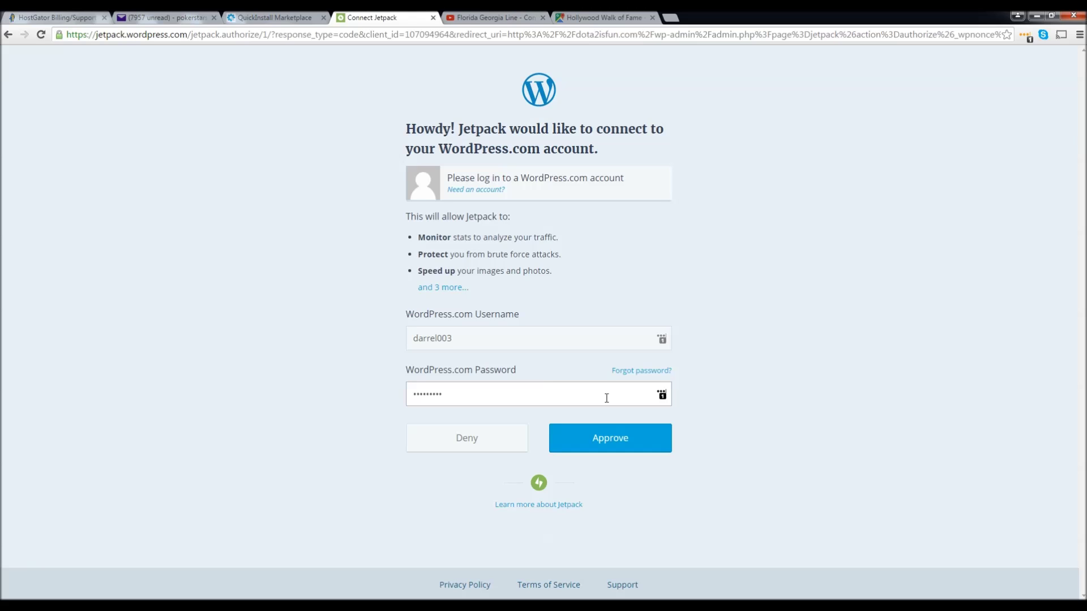
click(625, 428)
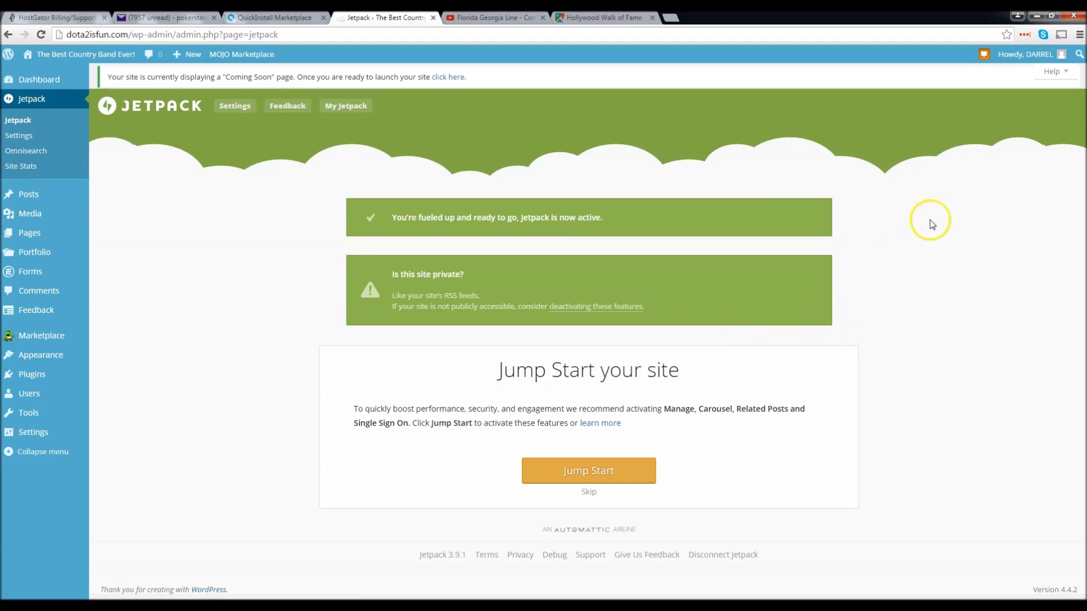
Step: Confirm Jetpack by WordPress.com is active in Plugins, then go to Appearance > Widgets
drag(613, 216, 390, 216)
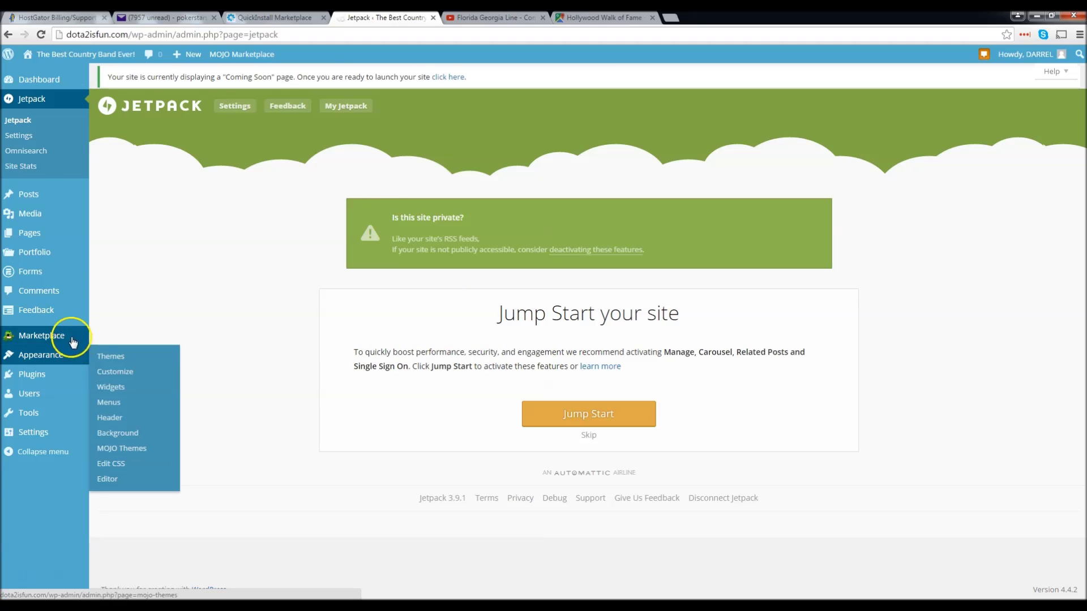
click(45, 376)
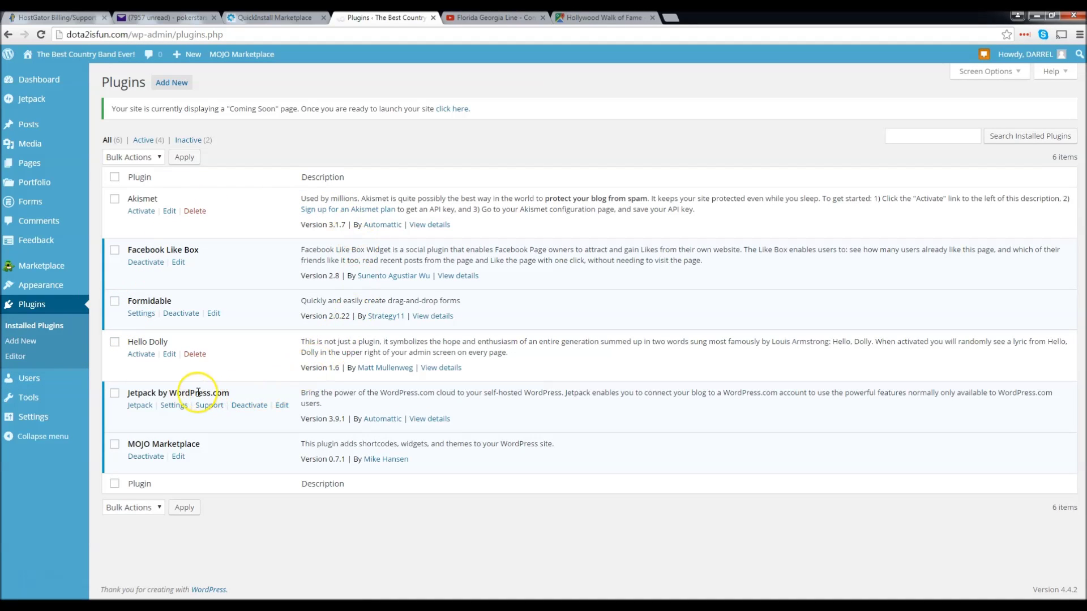
drag(142, 393, 219, 391)
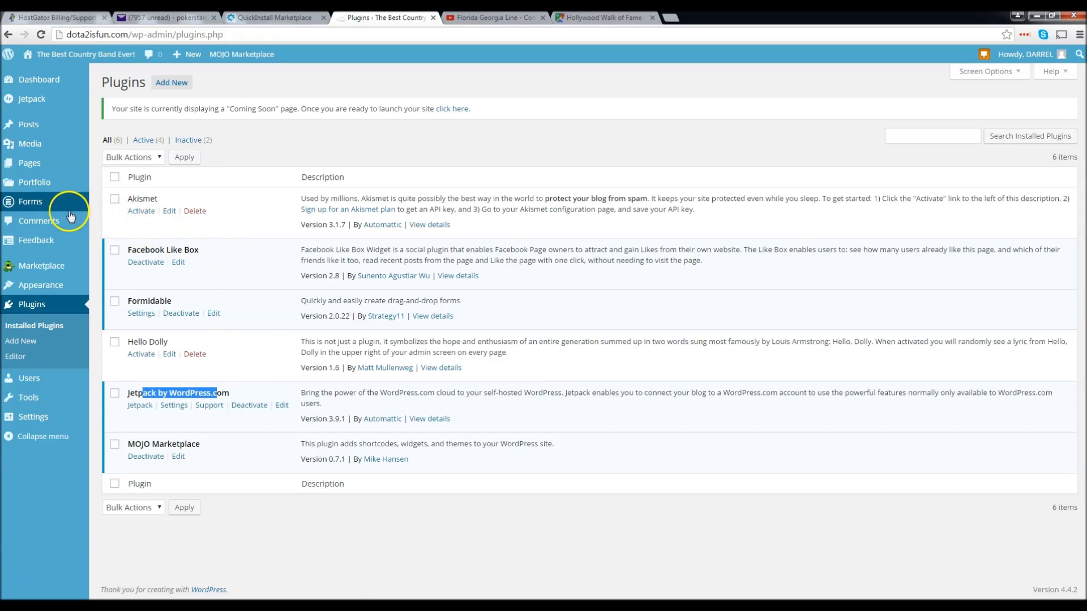
mouse_move(38, 287)
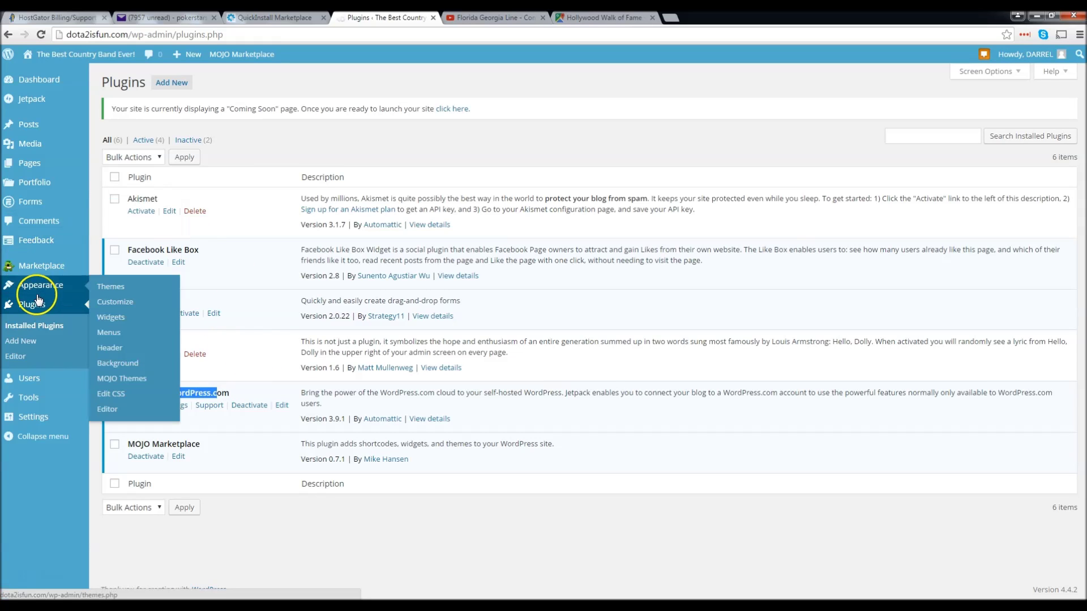
click(127, 318)
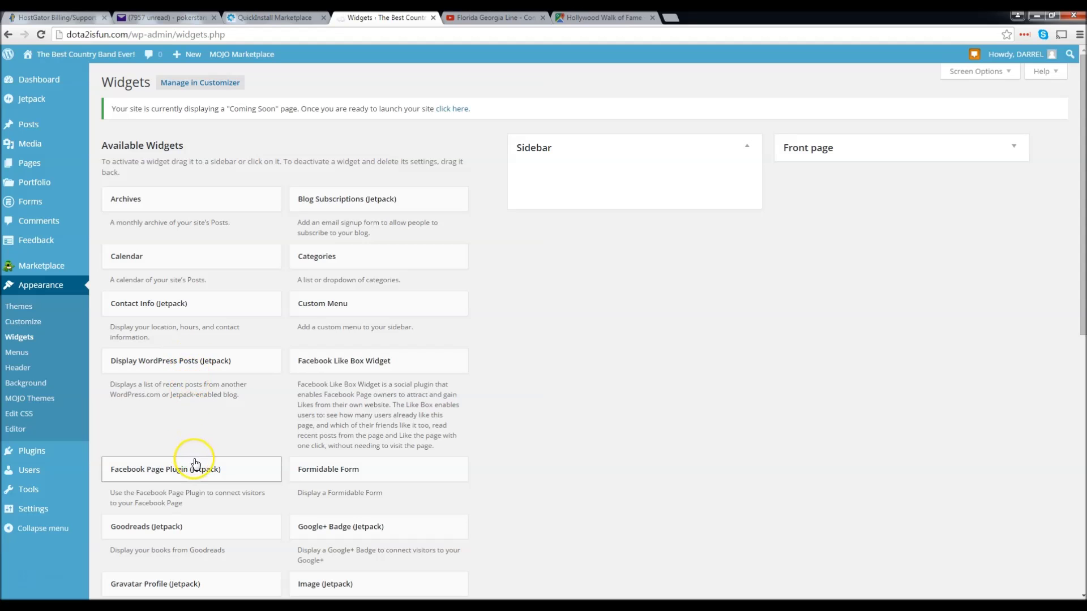
scroll(203, 466, down, 1)
scroll(209, 446, down, 3)
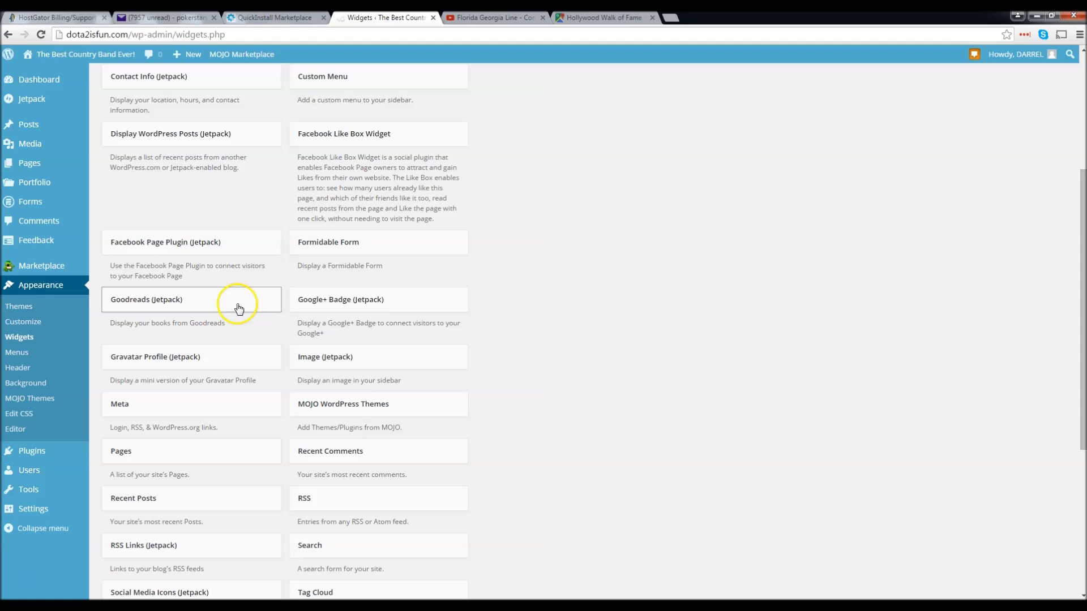
scroll(304, 320, down, 2)
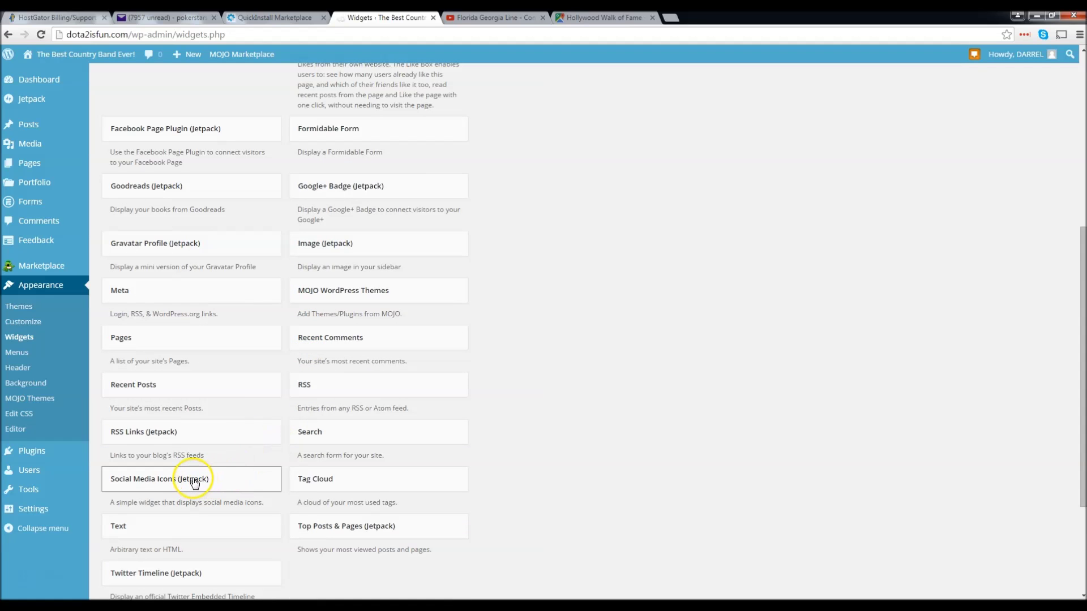
scroll(258, 503, down, 1)
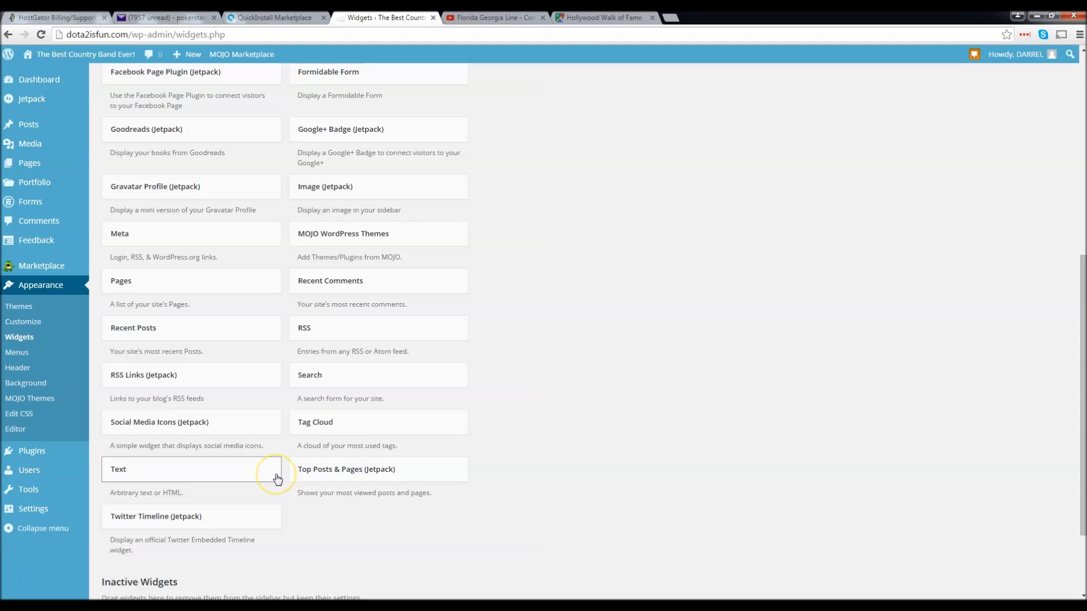
click(246, 474)
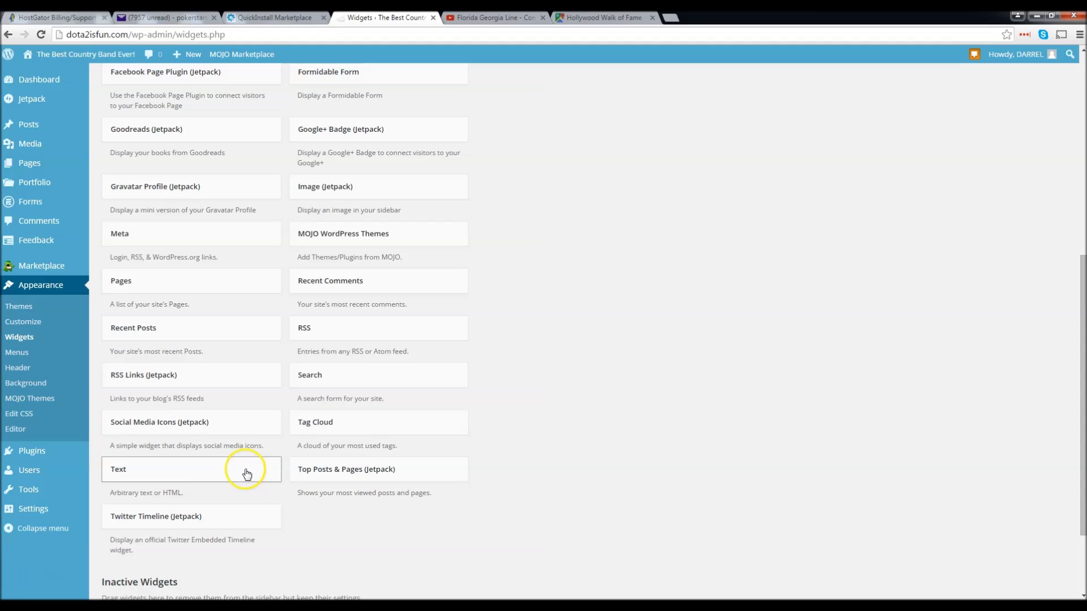
scroll(240, 426, up, 3)
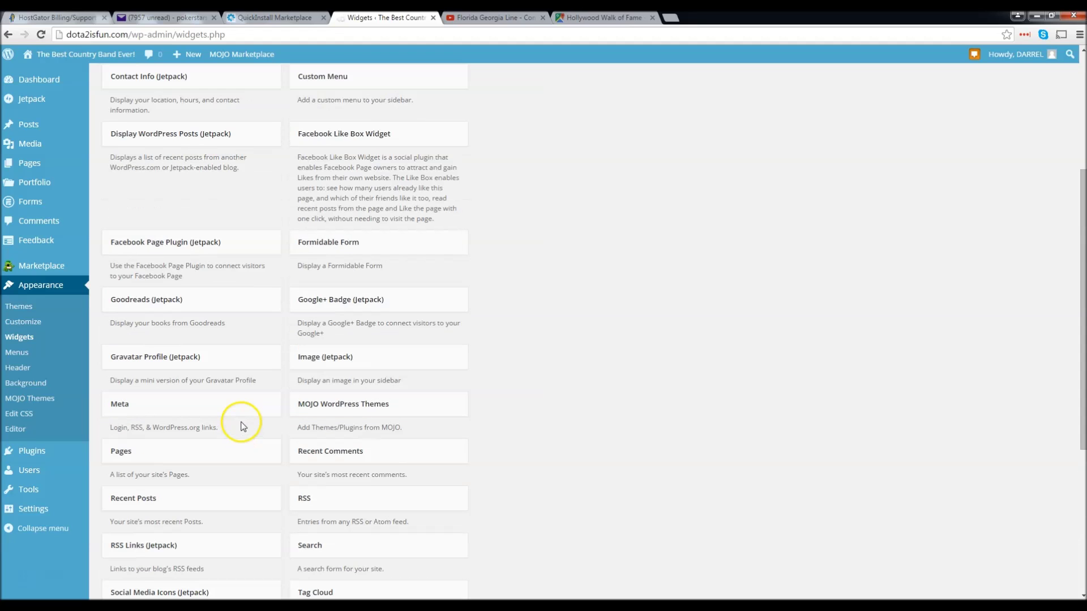
scroll(241, 426, up, 2)
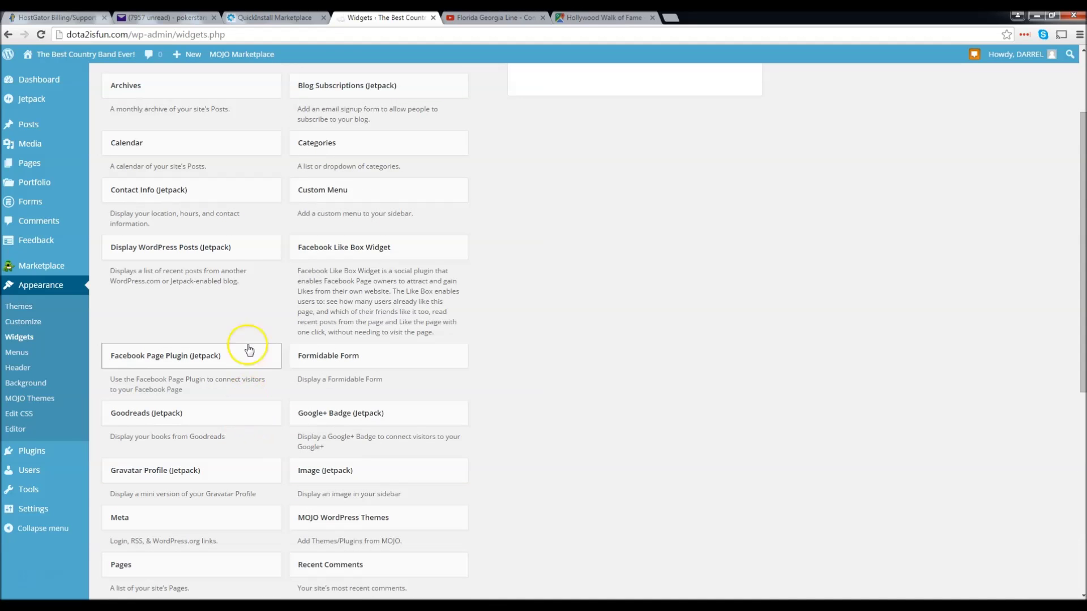
scroll(376, 82, up, 2)
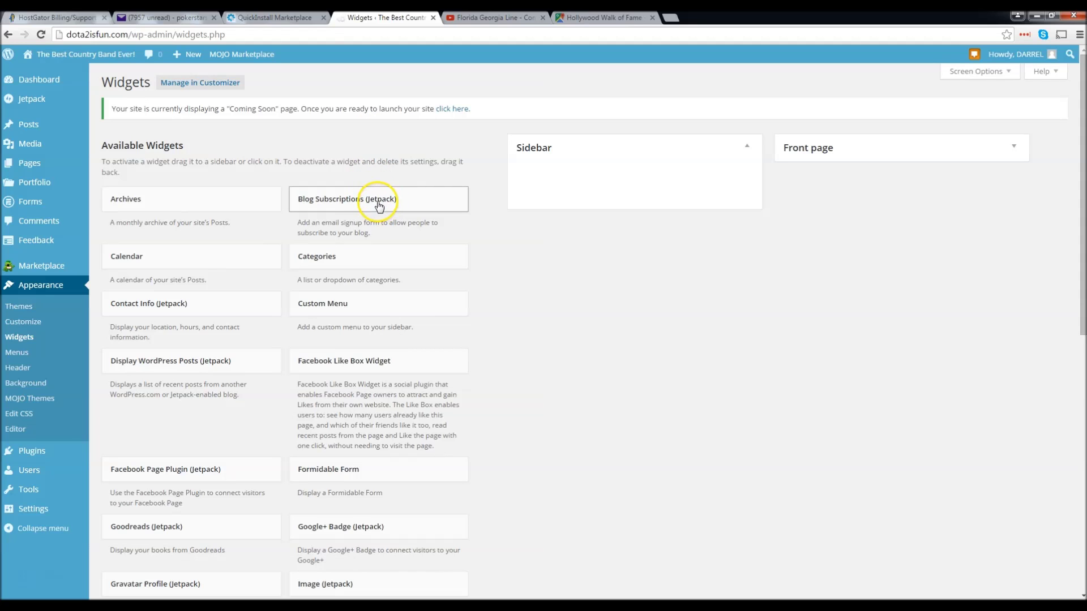
Step: Add the Blog Subscriptions widget to the Front page area instead of Sidebar
click(379, 206)
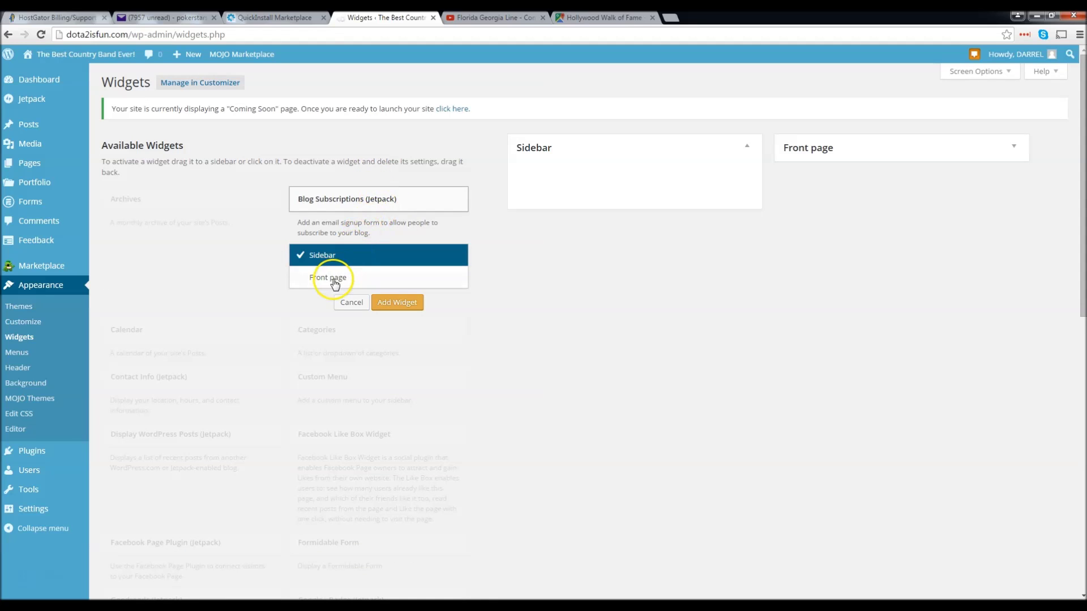
click(334, 280)
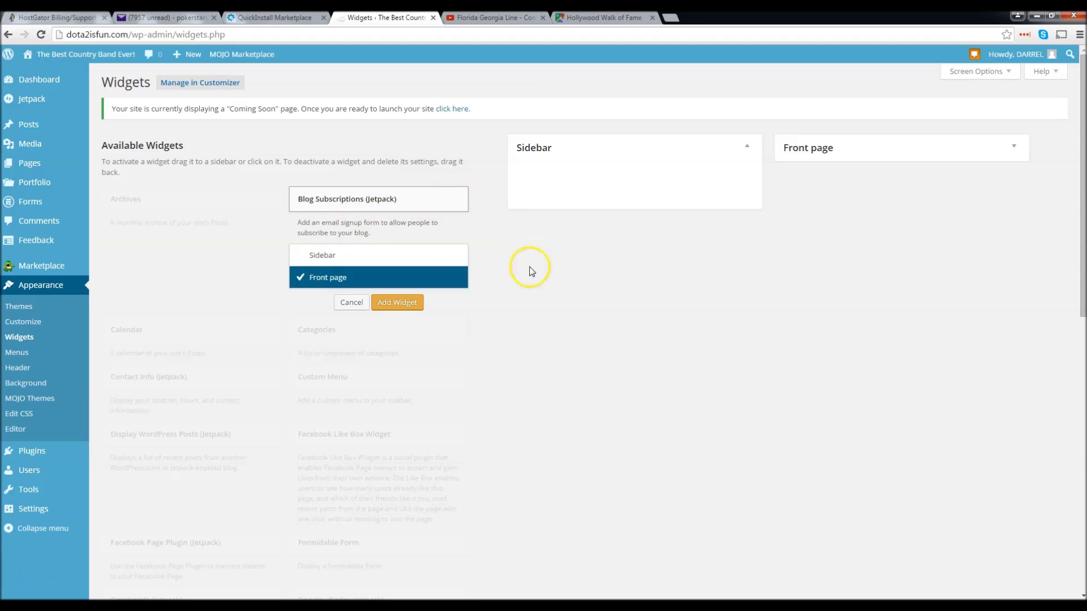
click(398, 303)
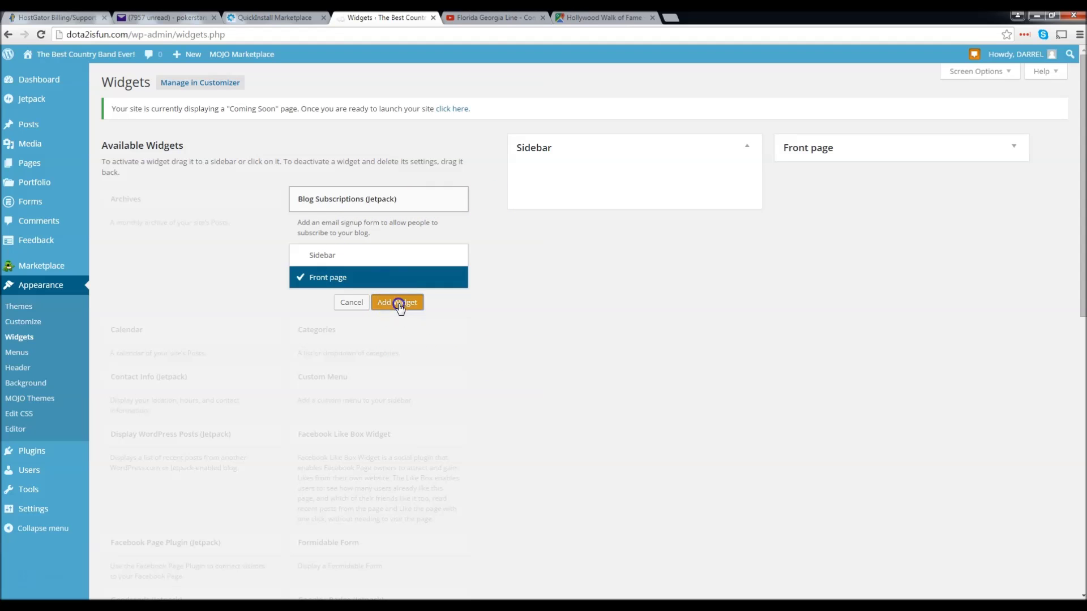
Step: Title the widget 'Subscribe to us!', save it, and visit the live site
drag(909, 308, 768, 306)
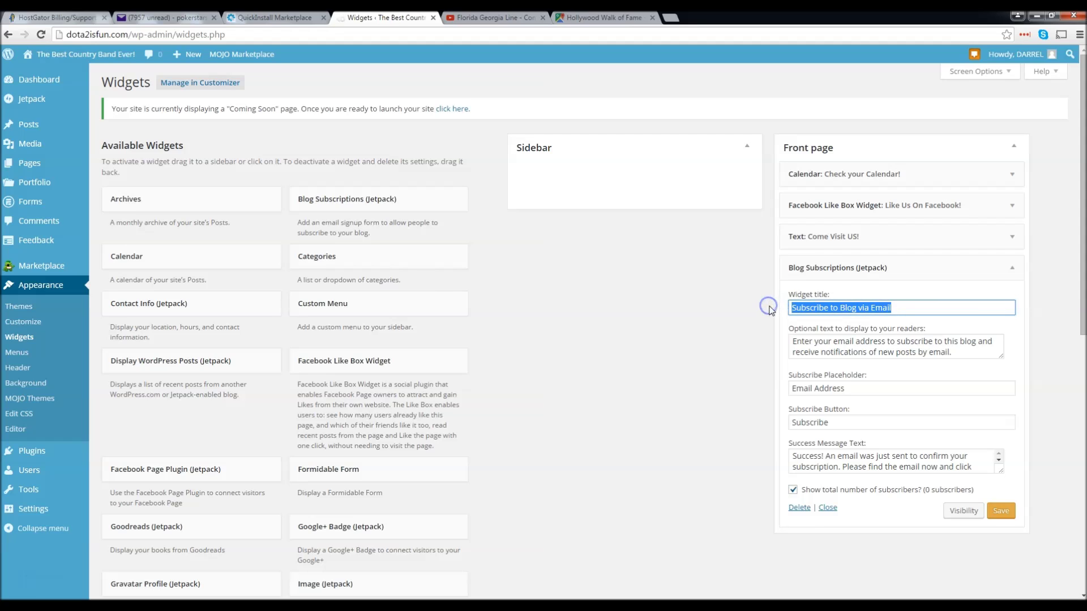
text(Subscribe to us!)
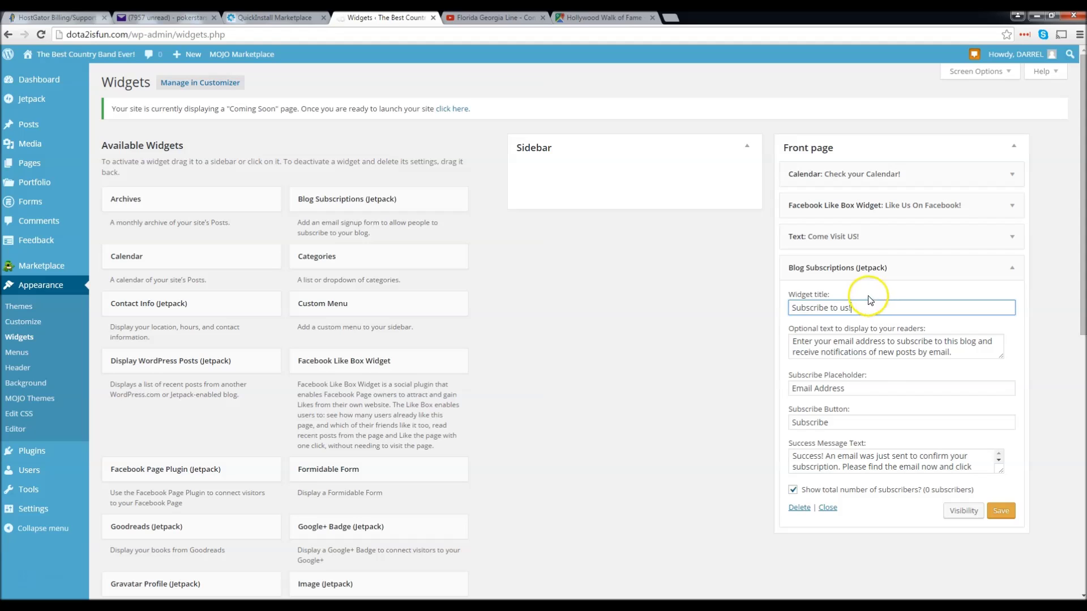
scroll(909, 461, down, 1)
scroll(900, 461, up, 1)
drag(810, 457, 924, 464)
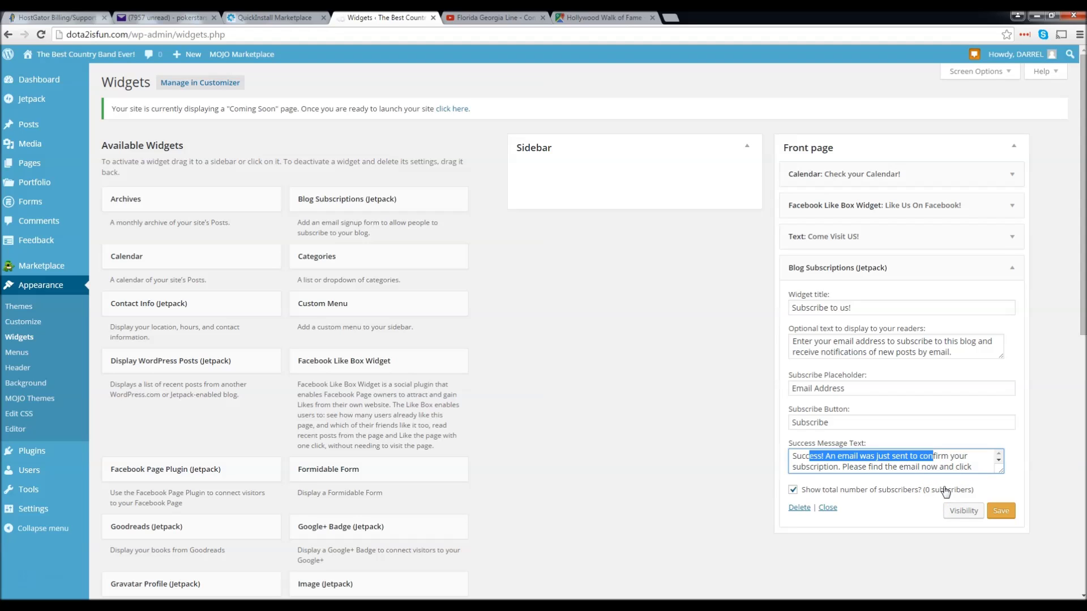
click(1006, 511)
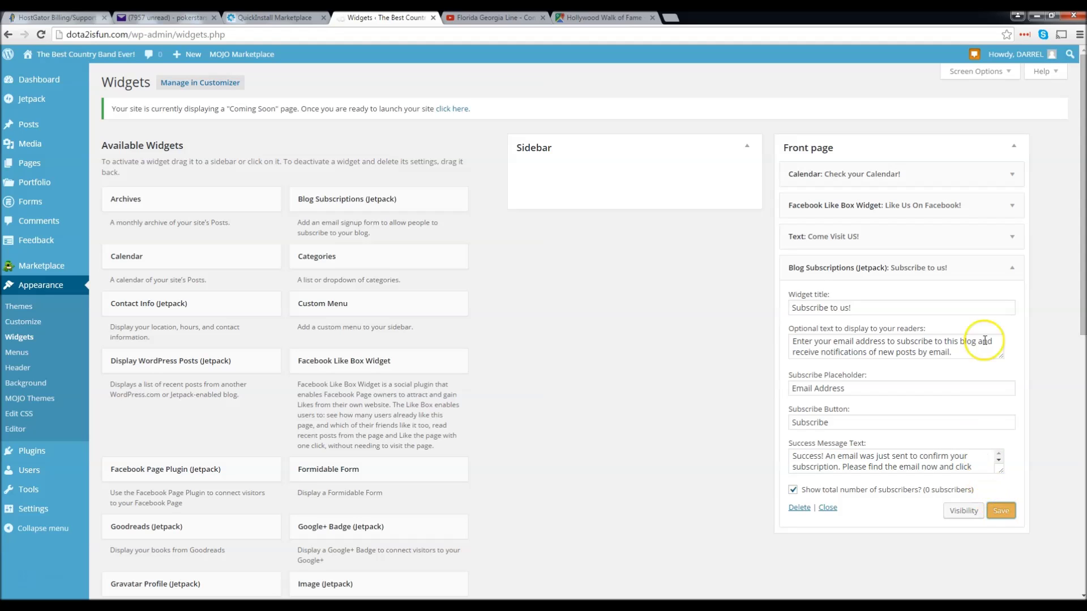
click(76, 73)
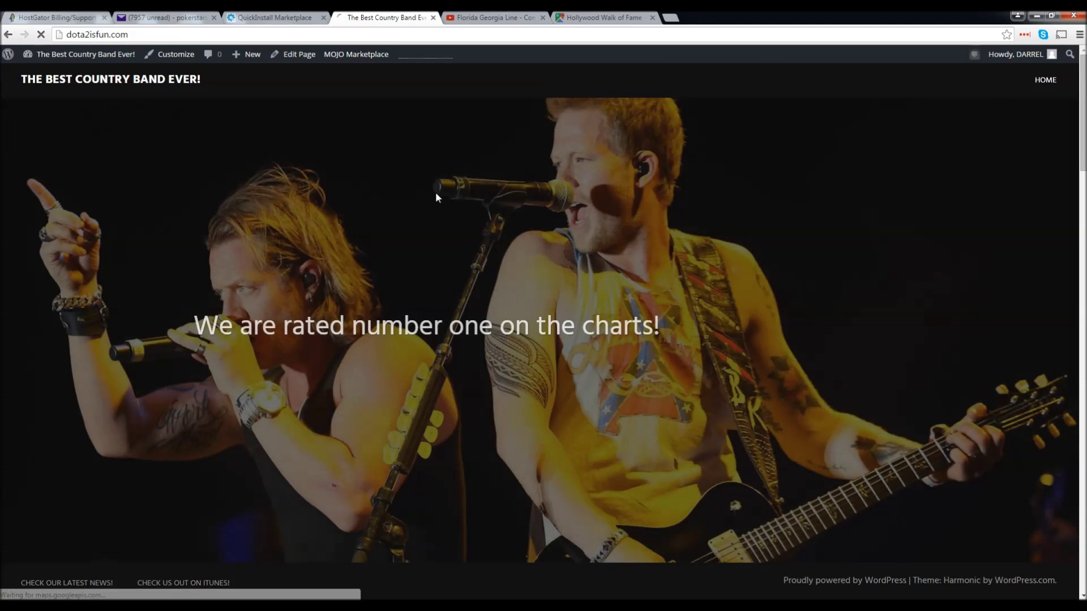
Step: Submit a test e-mail subscription through the live site's 'Subscribe to us!' widget
click(1055, 168)
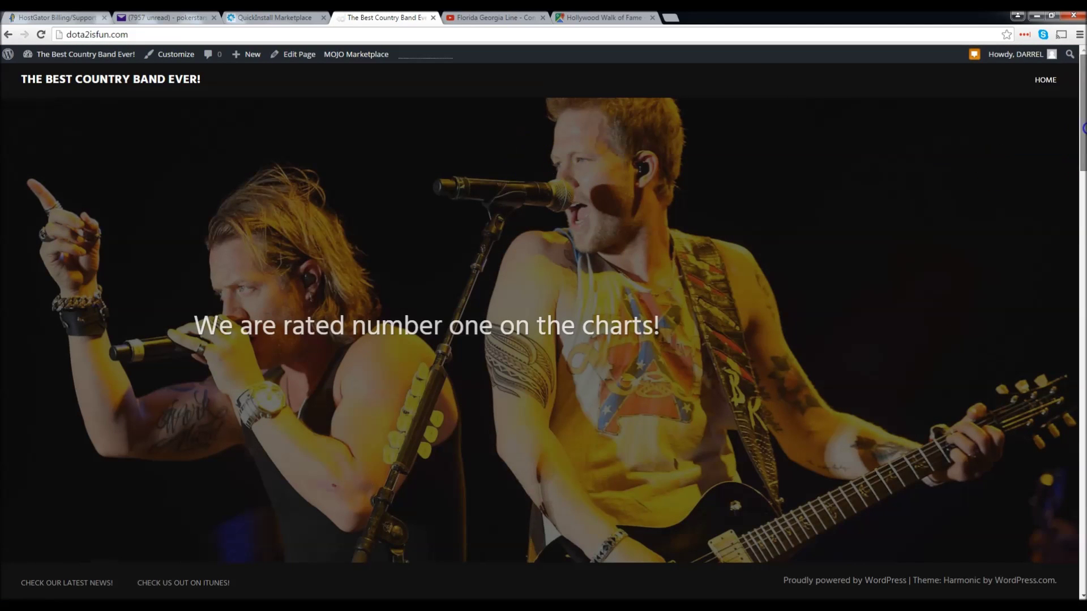
scroll(1076, 204, down, 3)
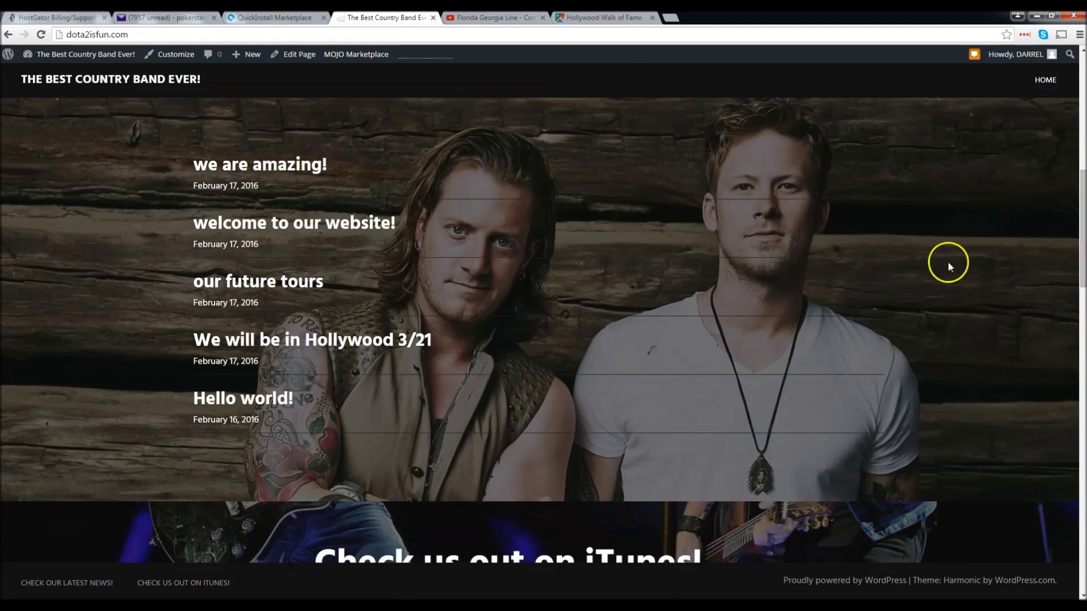
scroll(881, 273, down, 4)
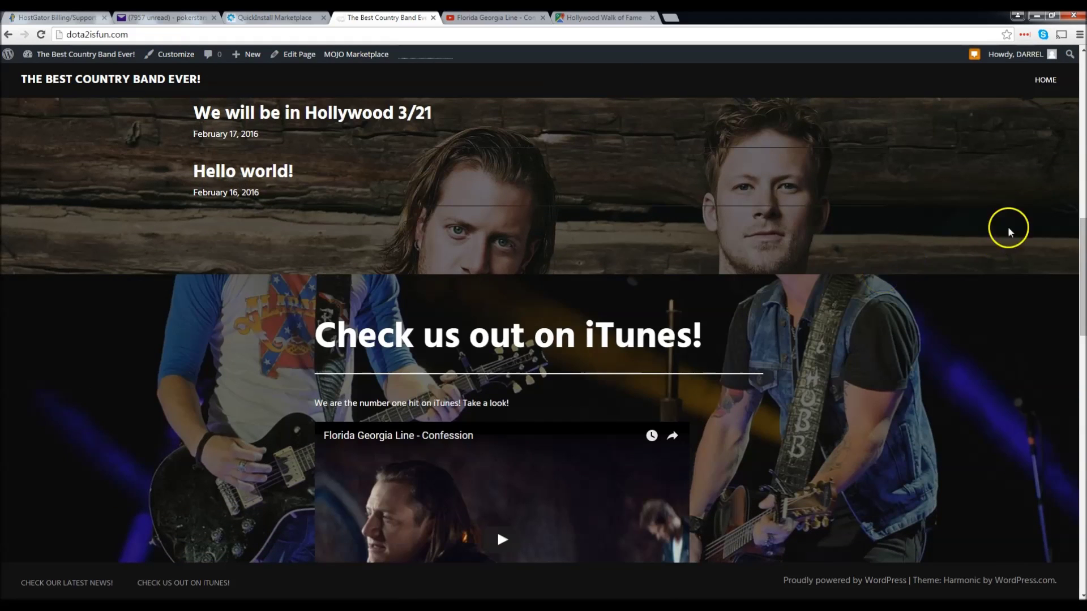
drag(1081, 238, 1082, 360)
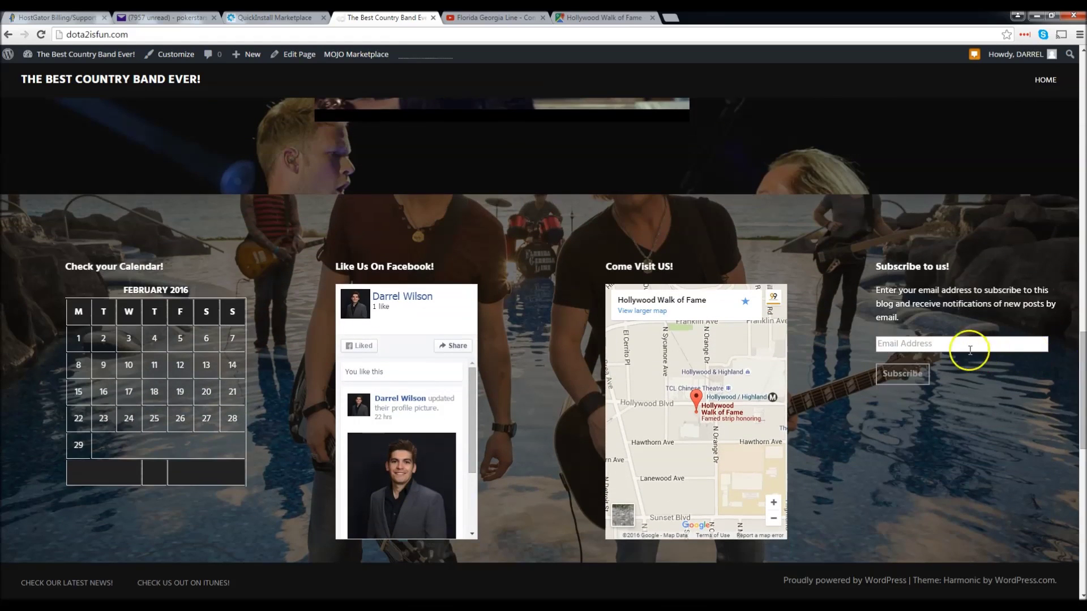
drag(956, 276, 878, 268)
click(911, 344)
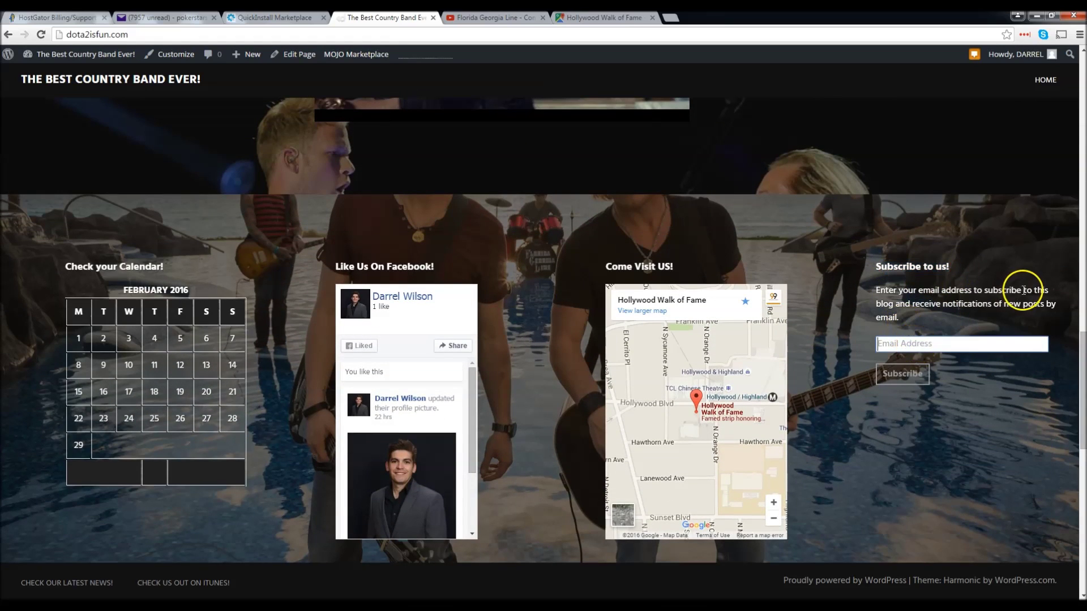
text(tas)
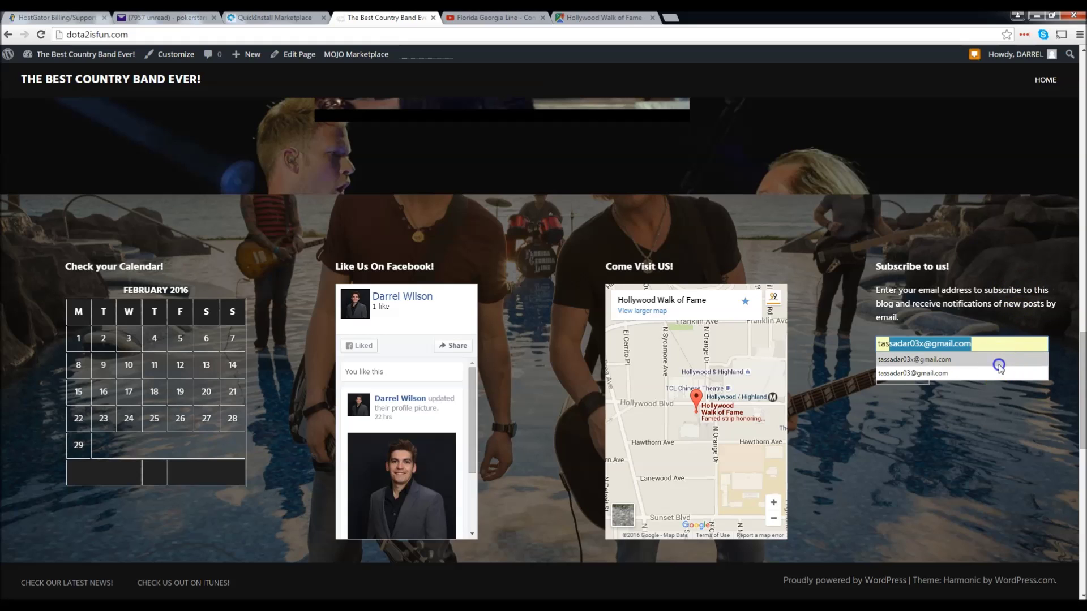
click(996, 360)
click(903, 376)
click(906, 377)
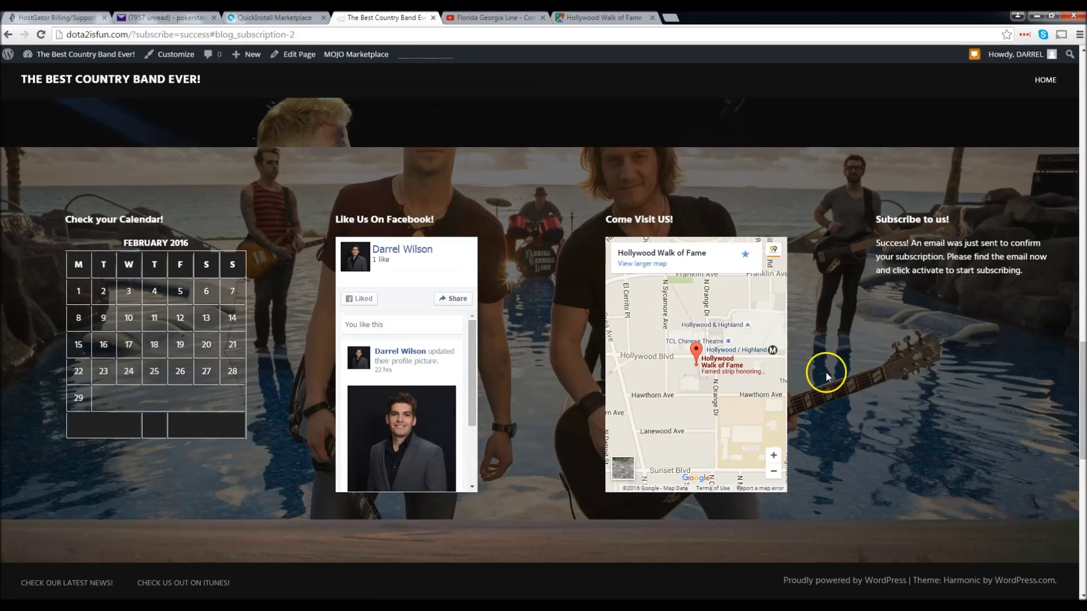
drag(881, 244, 1041, 264)
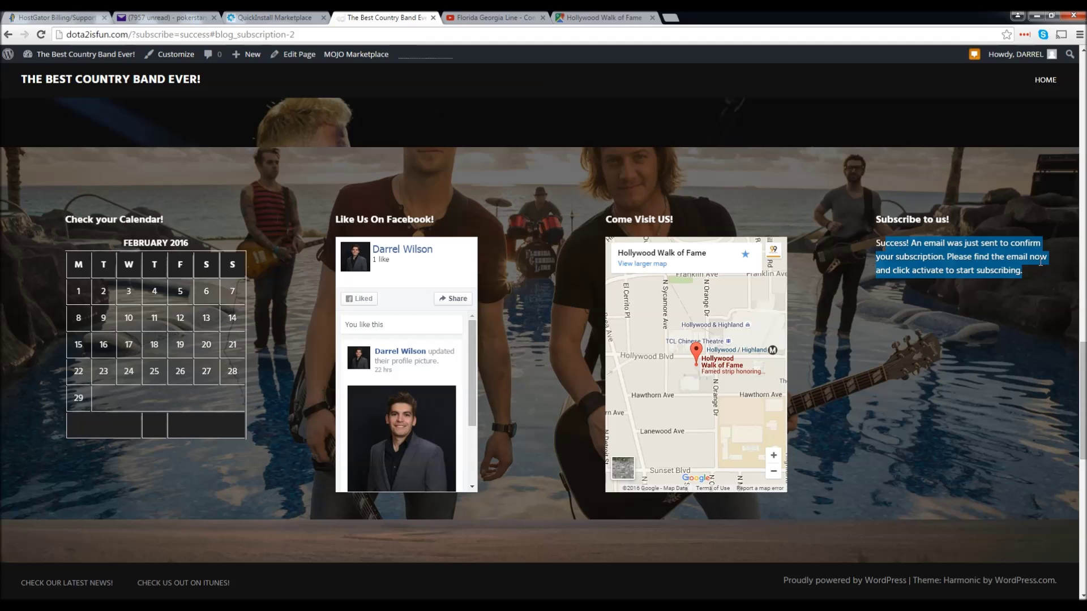
Step: Scroll down to the portfolio section, which shows 'No Project Found'
drag(1082, 374, 1072, 440)
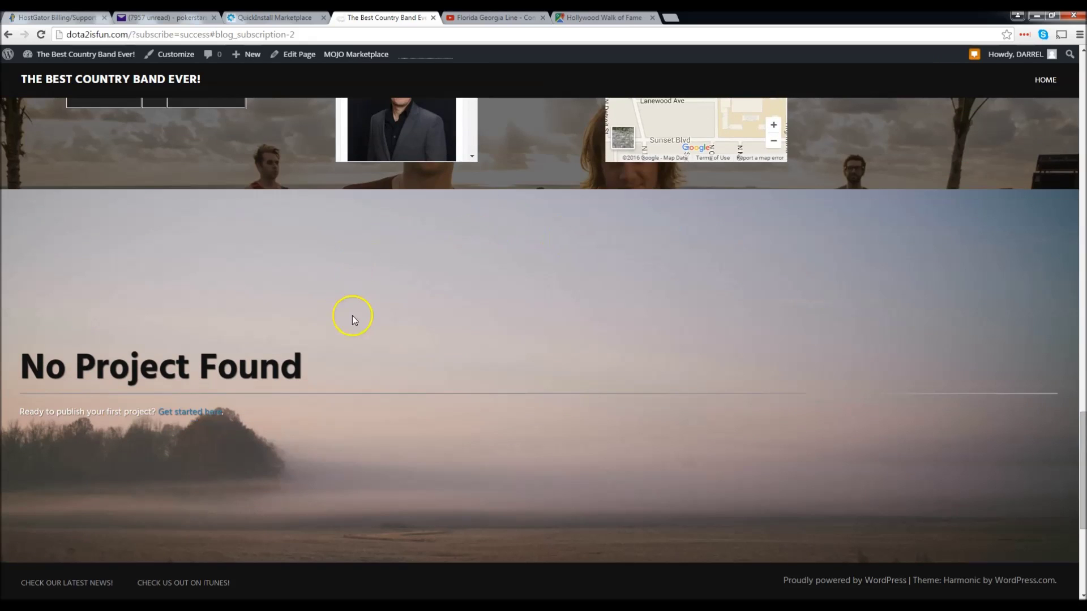
scroll(362, 320, down, 1)
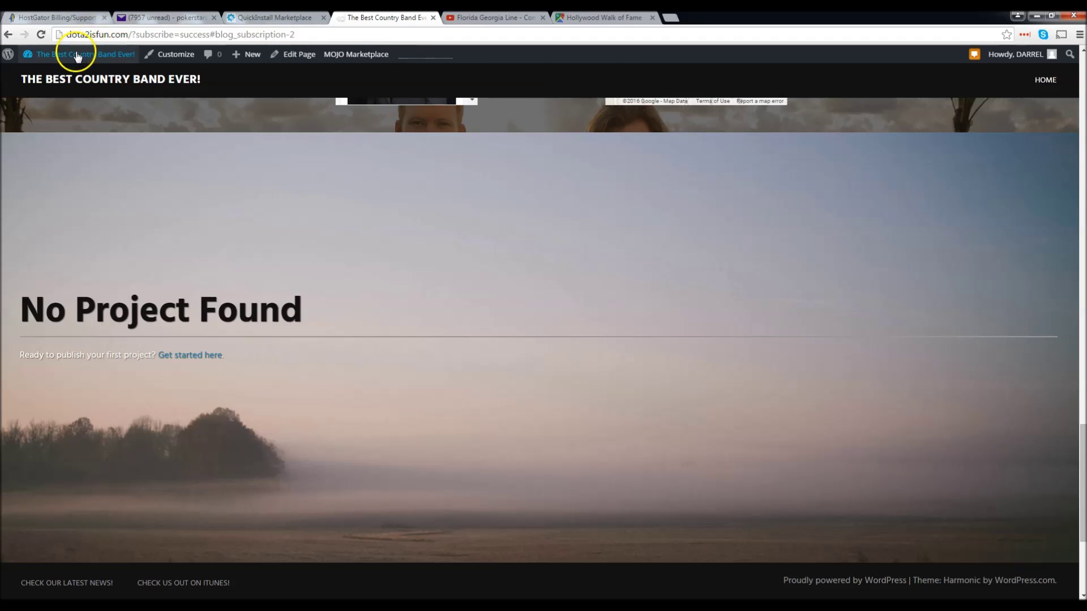
mouse_move(78, 57)
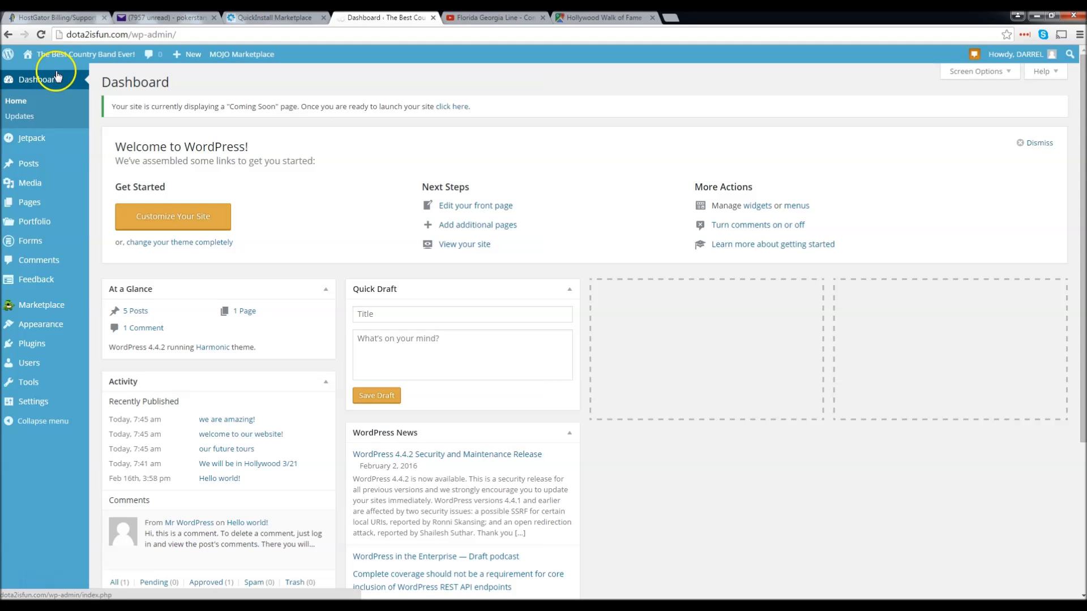
Step: Add a portfolio project titled 'We rocked the house!' with Visual-editor body 'we did amazing!!!'
mouse_move(48, 223)
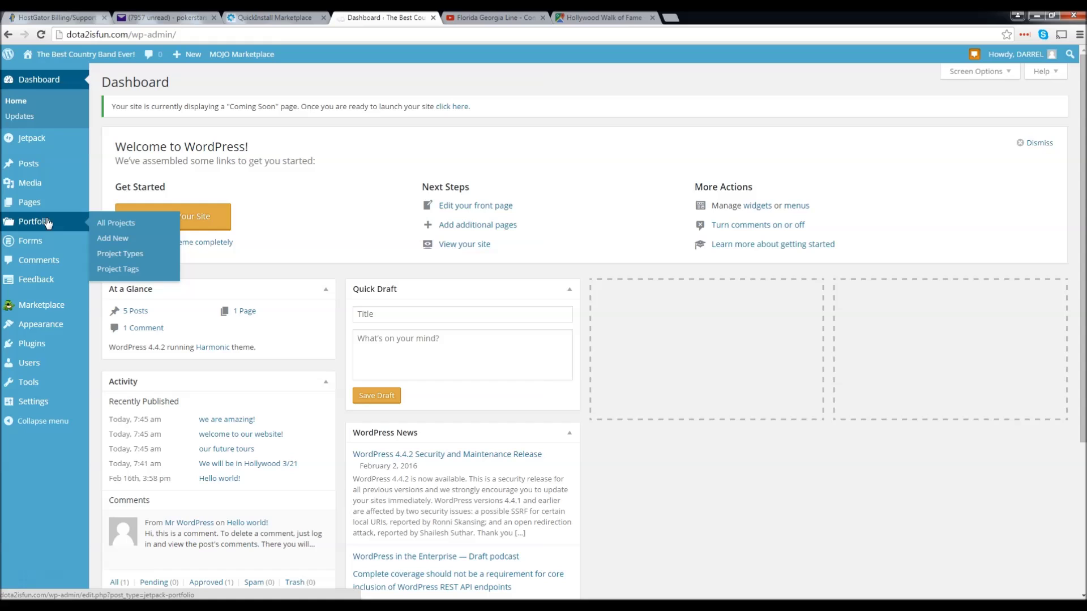
click(118, 242)
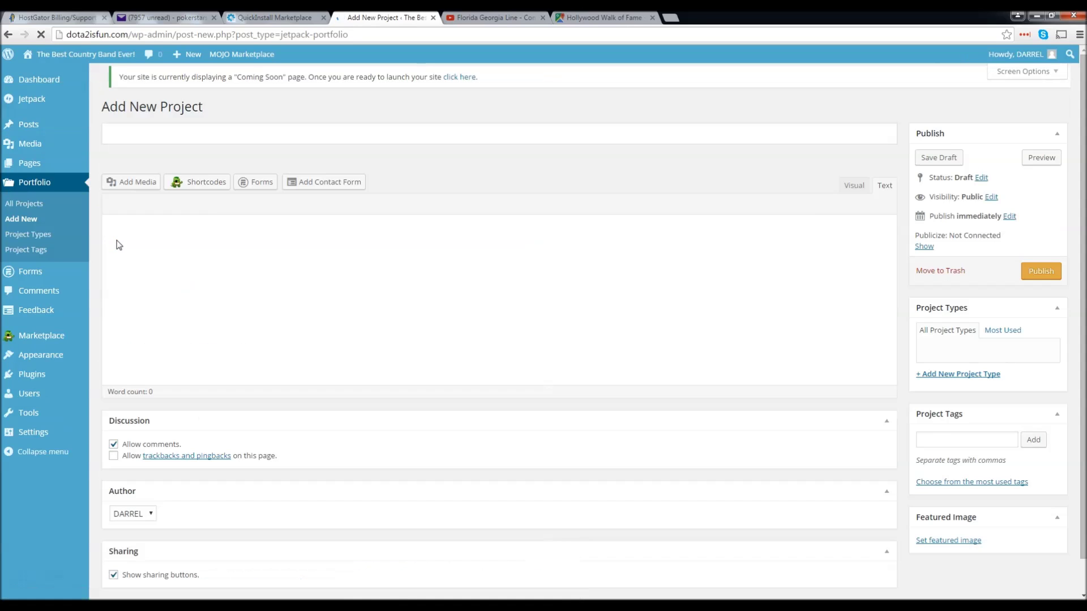
text(We rocked the house!)
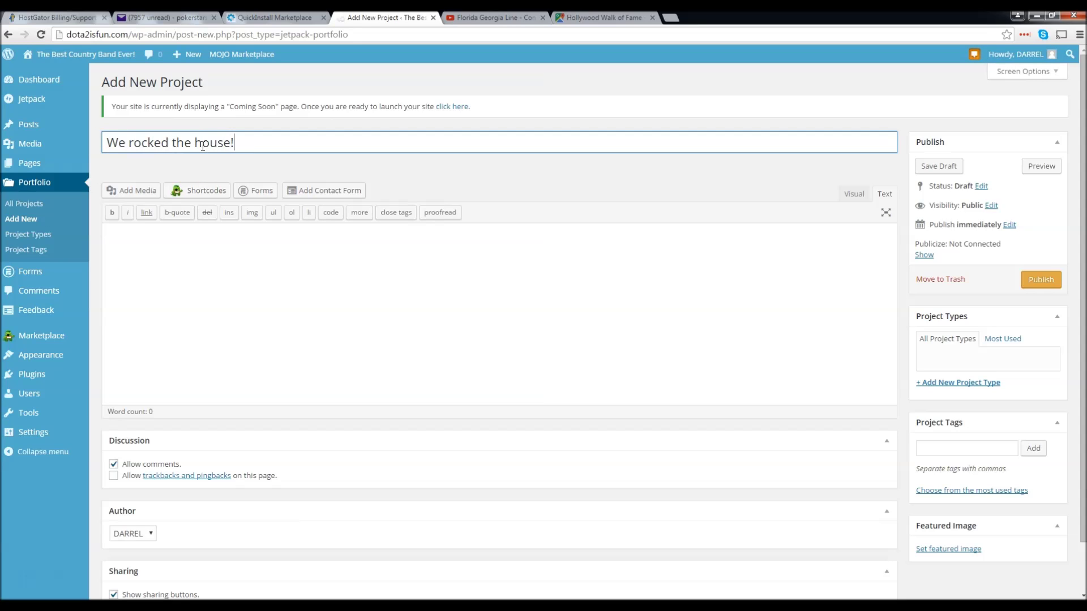
key(Tab)
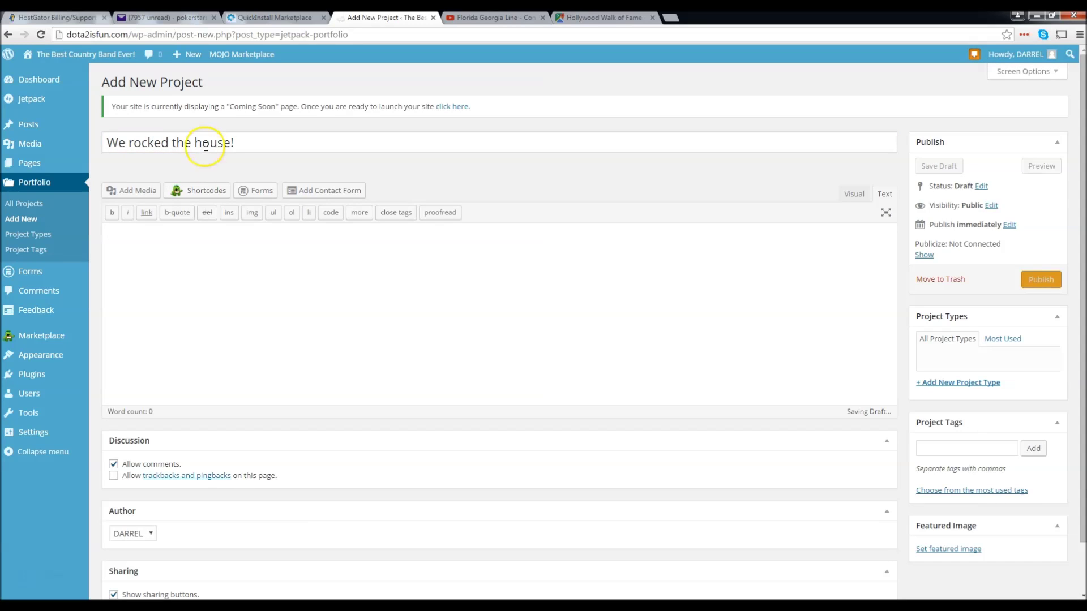
click(855, 194)
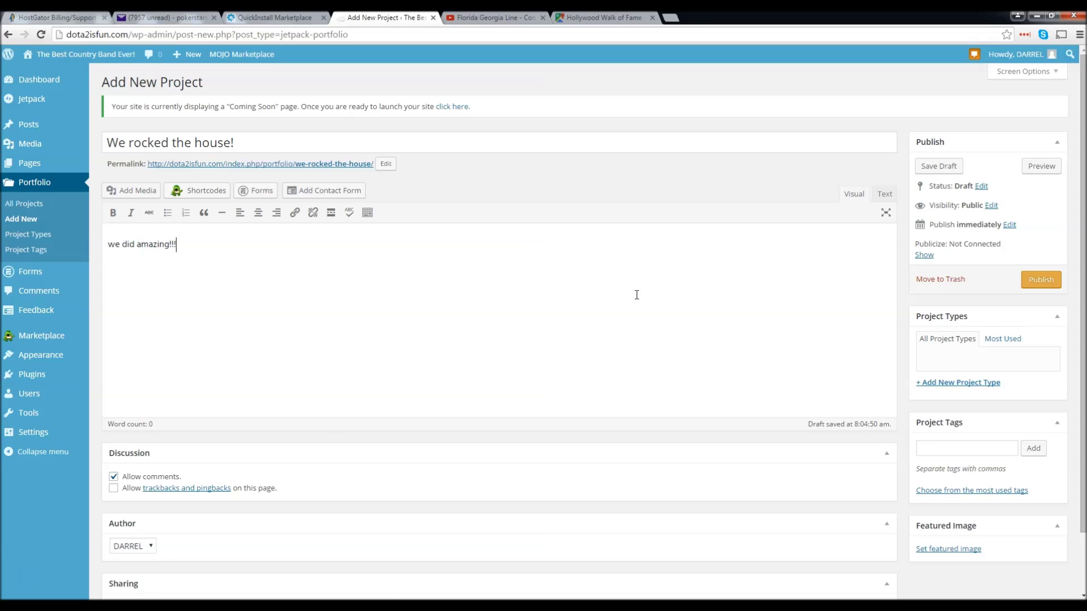
click(599, 290)
Step: Insert the poolside band photo at Full Size (1920 × 1080) below the body text
click(121, 191)
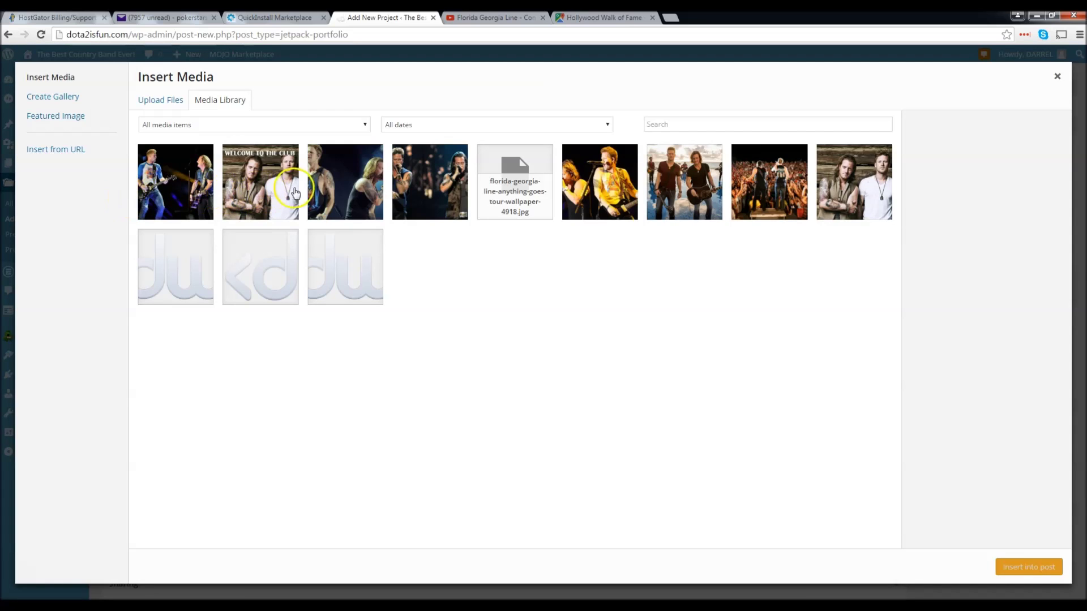
click(685, 173)
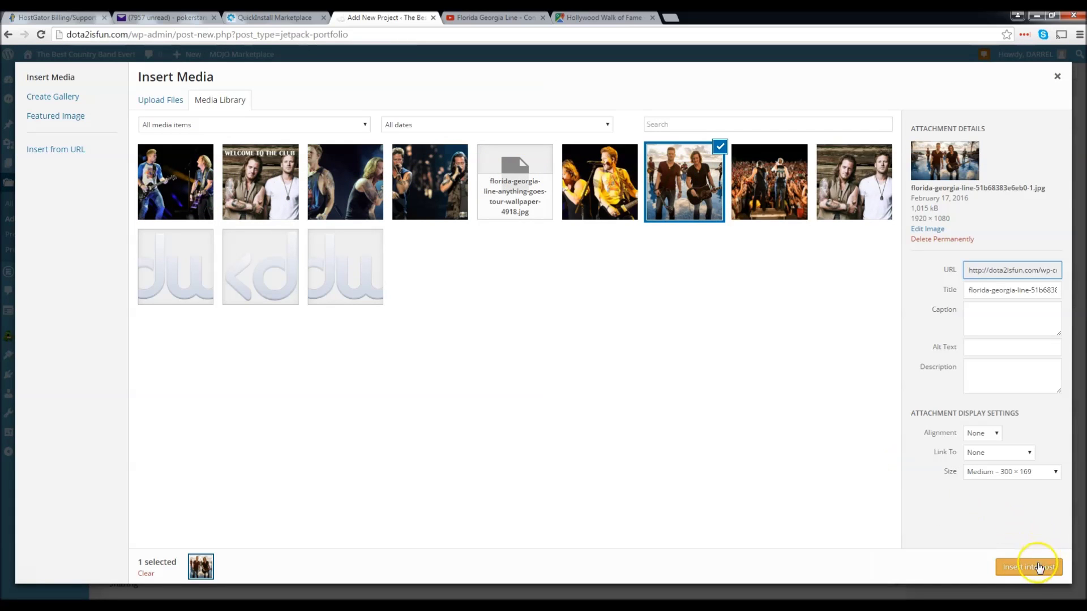
click(1026, 474)
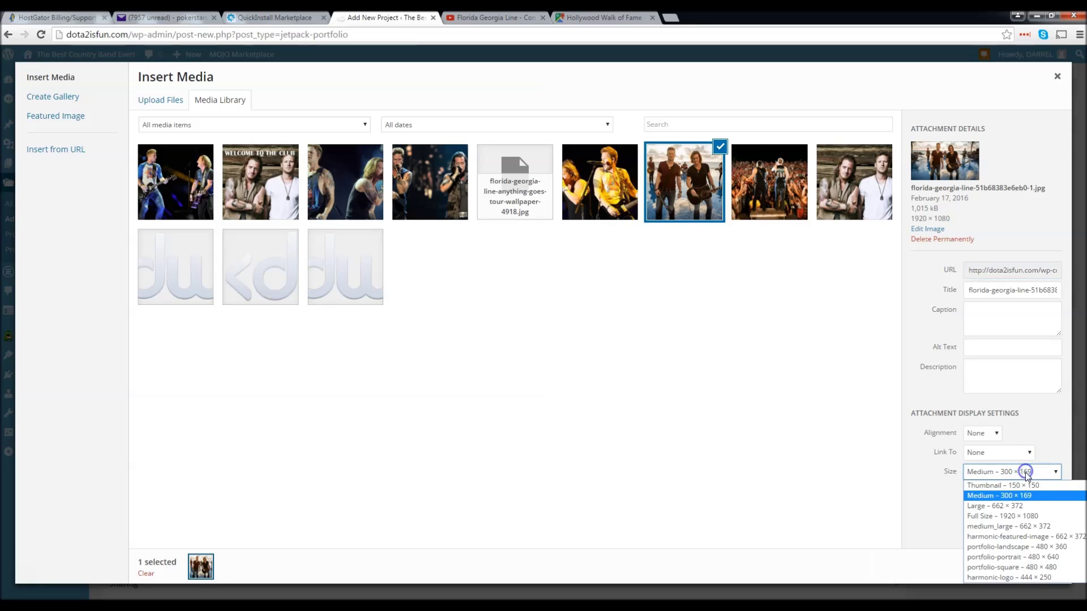
click(1028, 517)
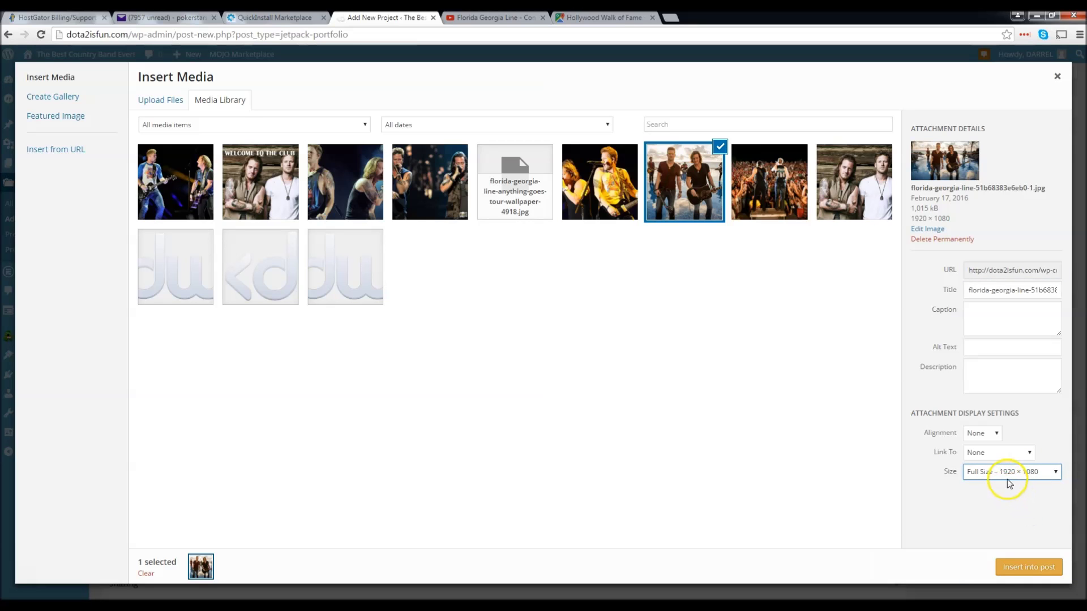
click(1026, 571)
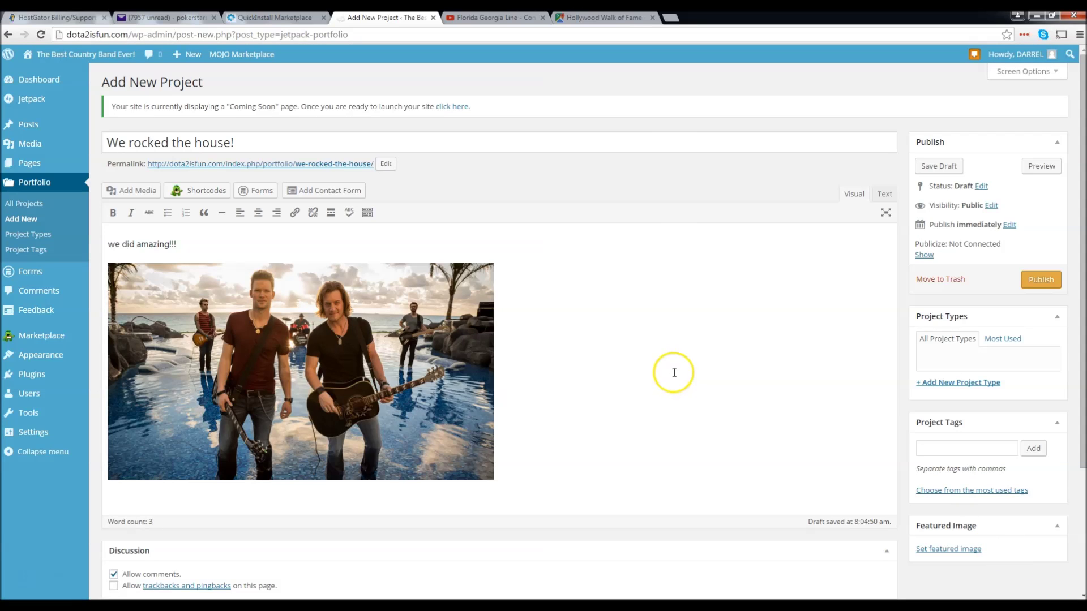
scroll(821, 428, down, 1)
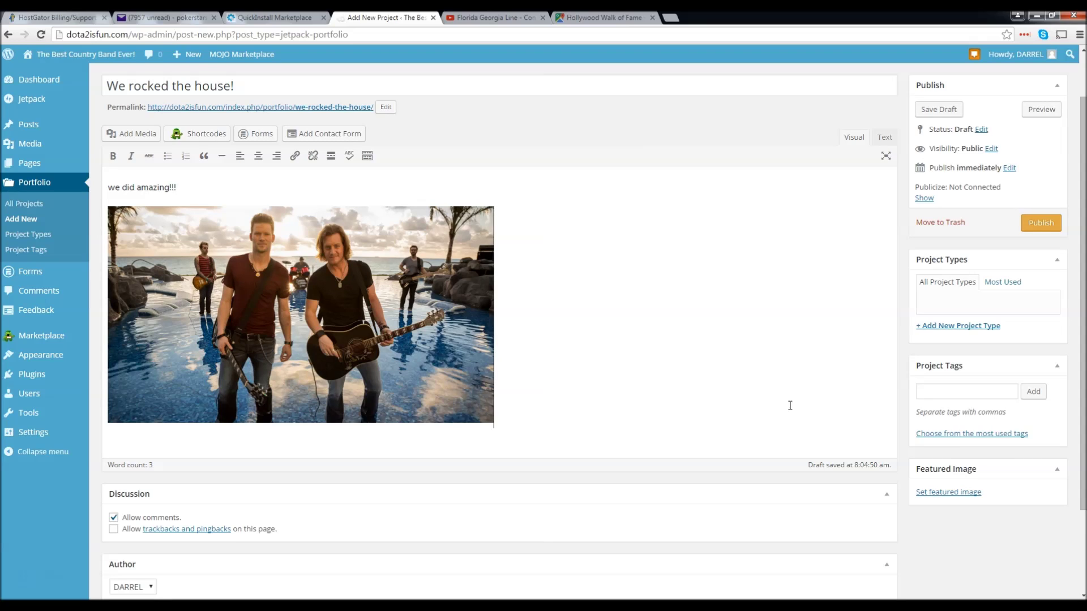
Step: Set the yellow-shirt concert photo as featured image and publish the project
click(956, 495)
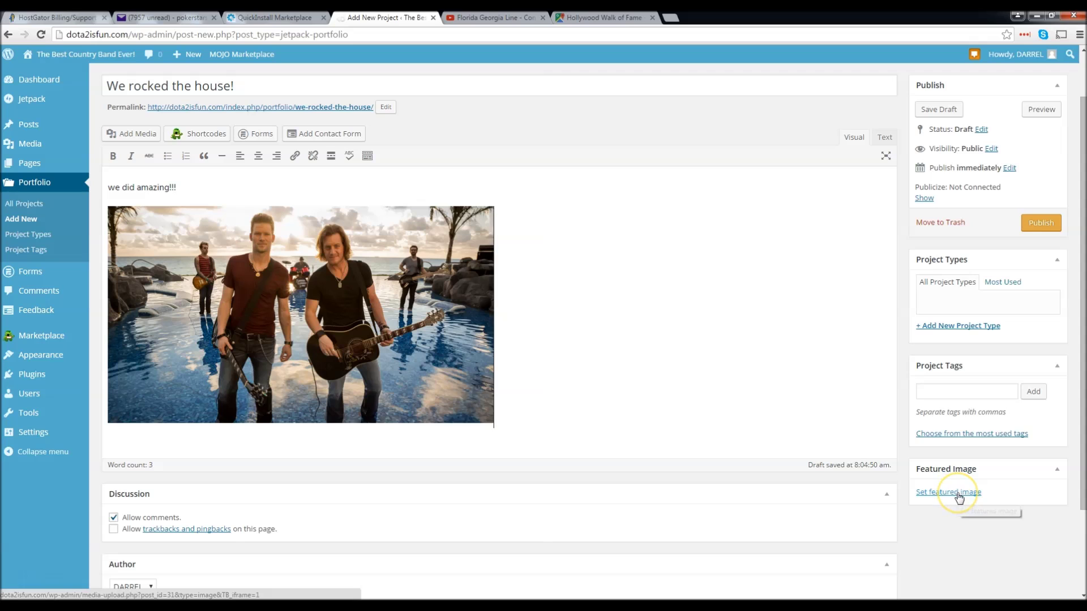
click(959, 493)
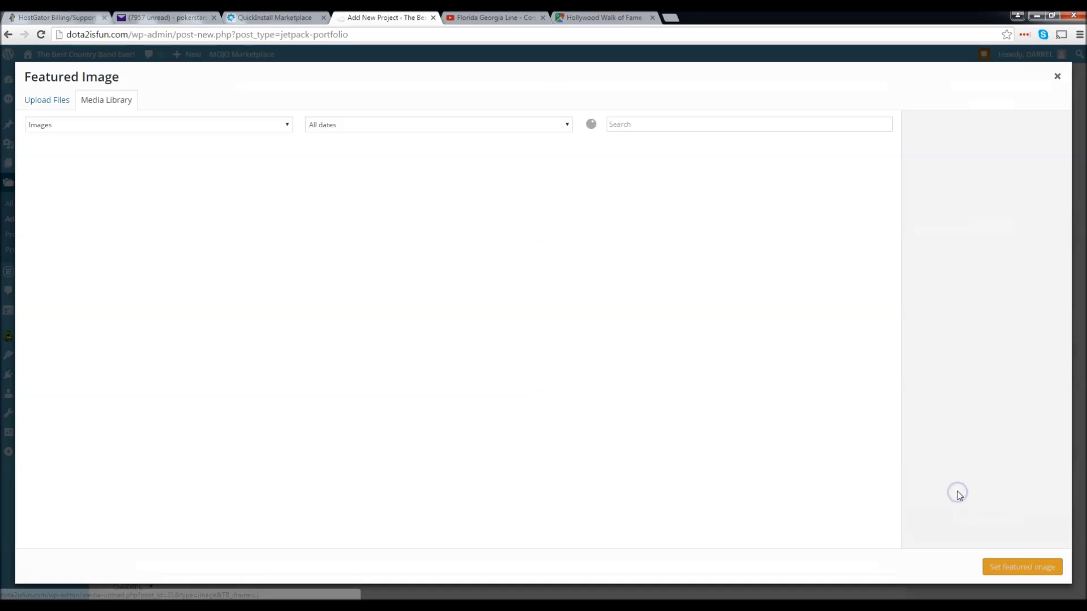
click(519, 174)
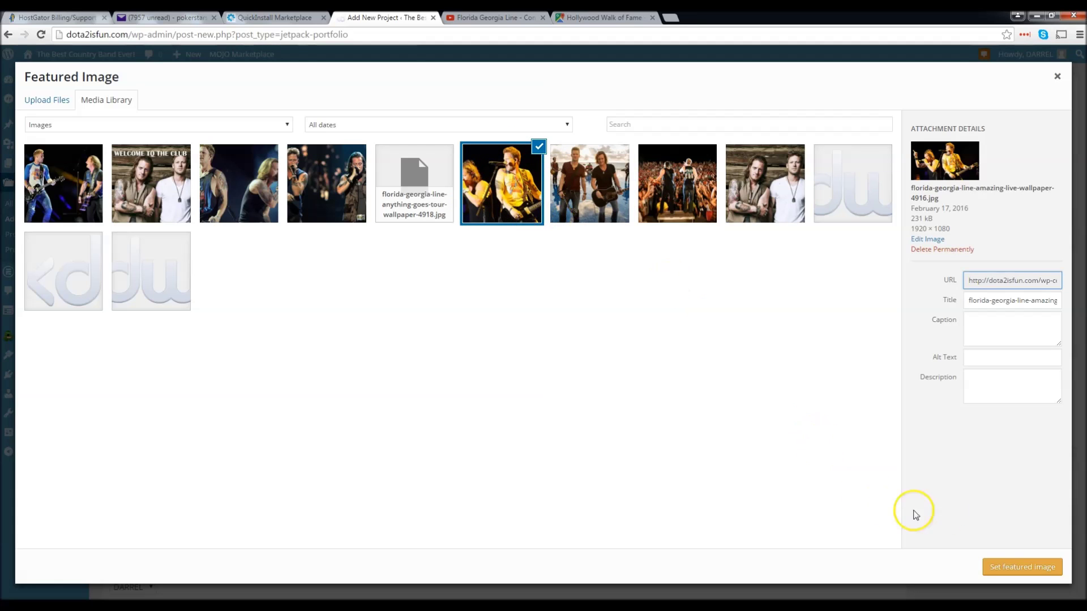
click(1023, 567)
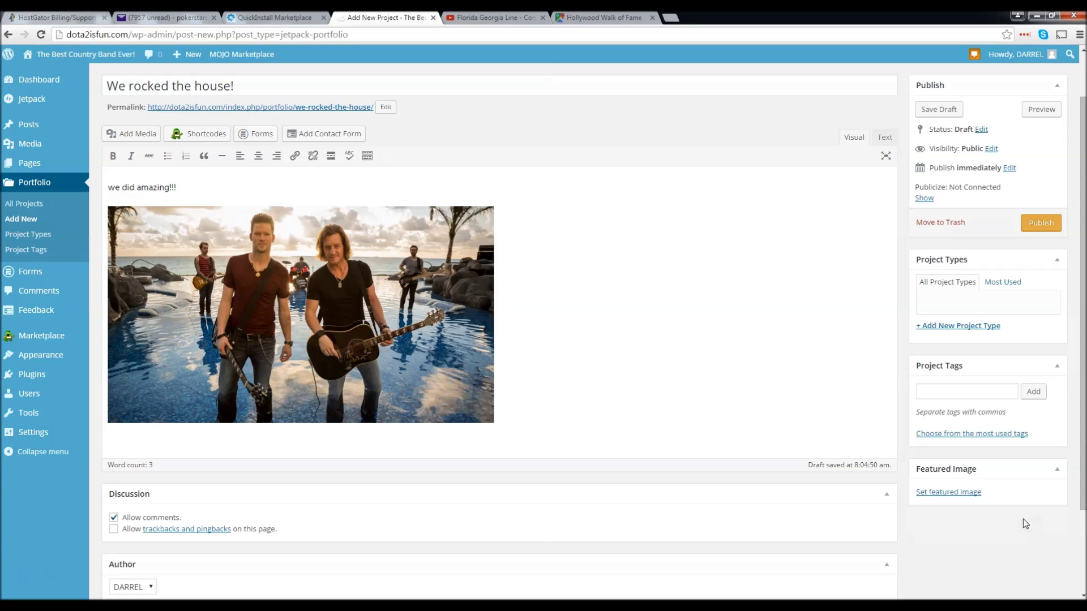
click(1030, 224)
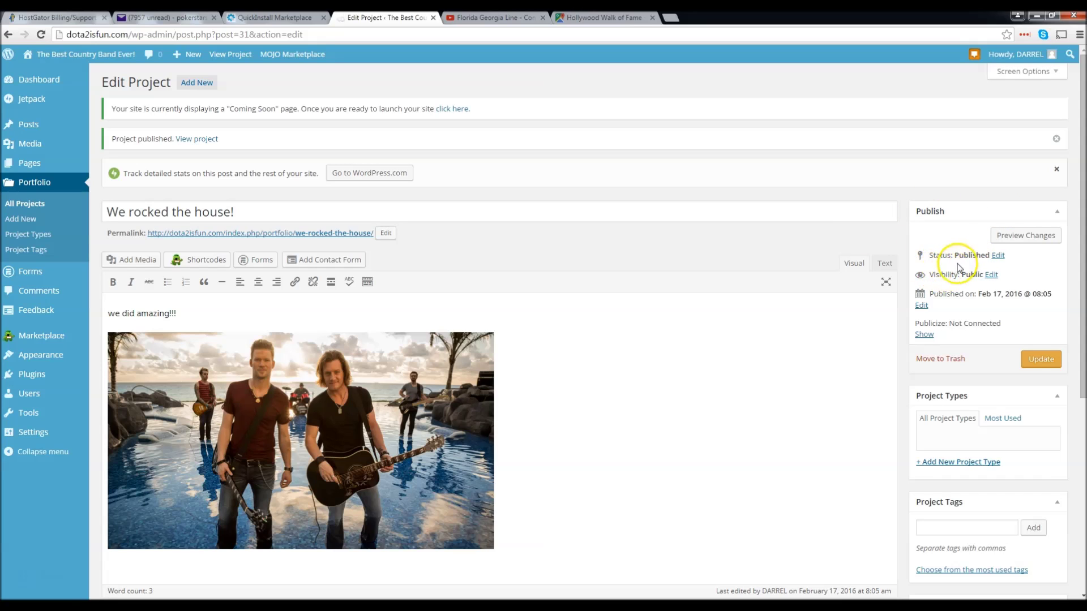
Step: Preview the published project in a new tab and scroll through its page
click(1001, 238)
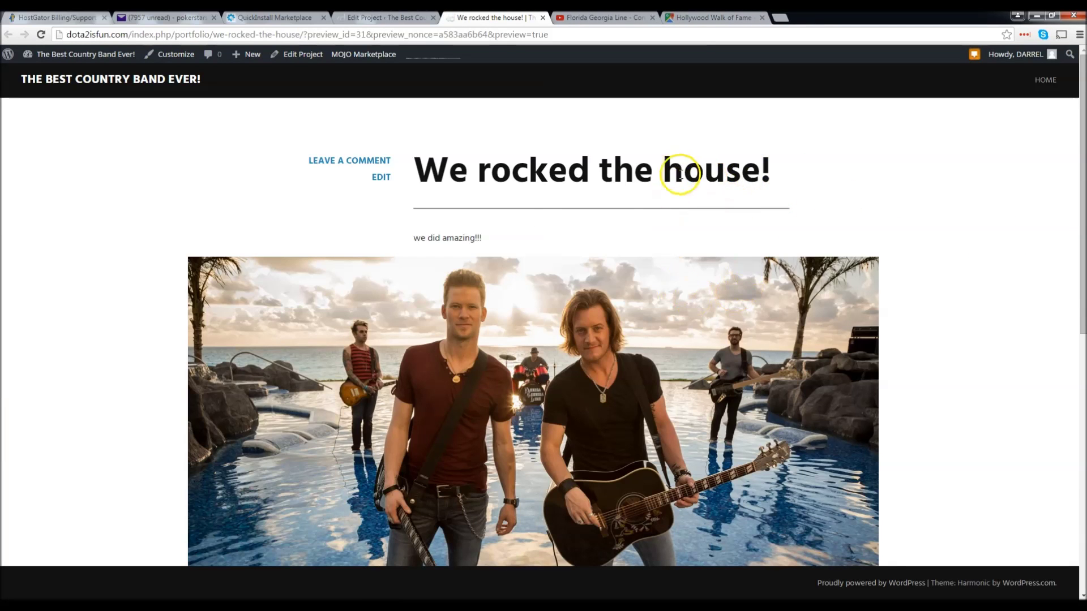
drag(771, 167, 473, 167)
scroll(1059, 153, down, 2)
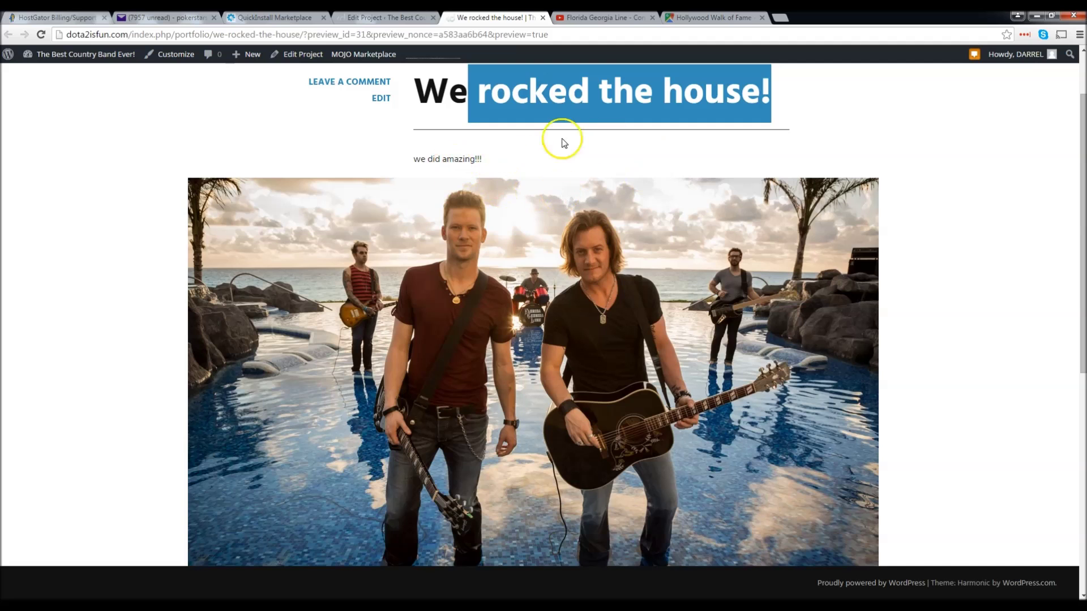
scroll(566, 211, down, 5)
scroll(548, 283, up, 5)
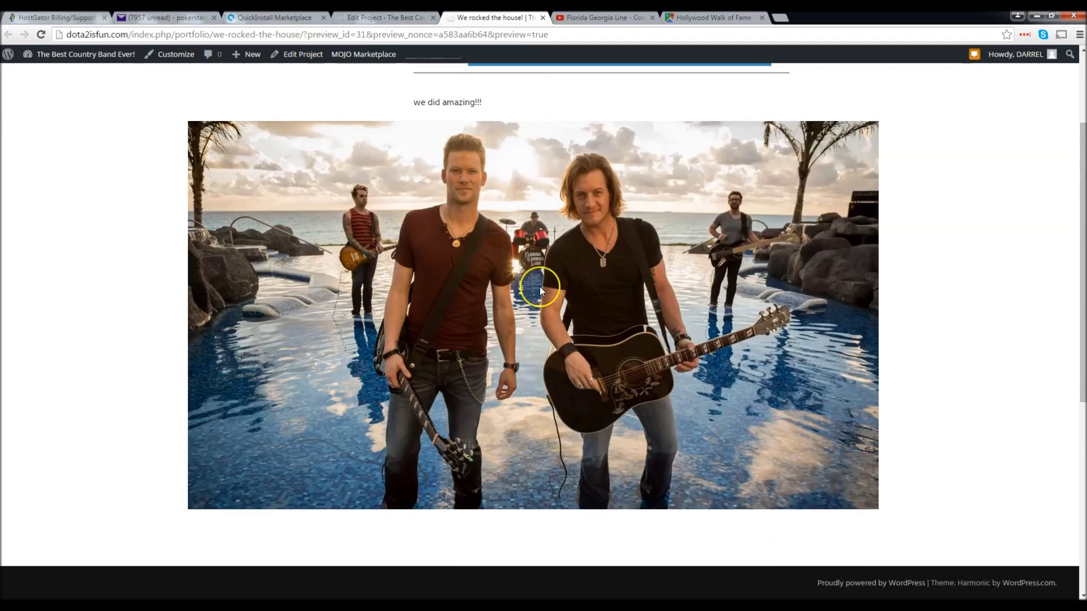
drag(1076, 223, 848, 436)
Step: Try the preview's comment box, then close the preview and update the project
click(615, 408)
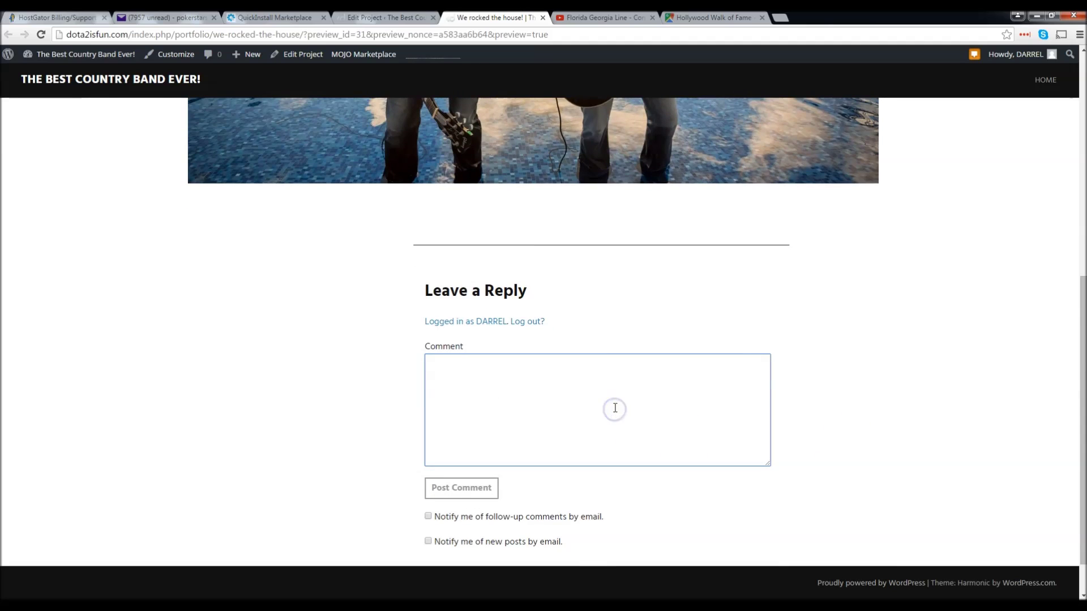
click(614, 389)
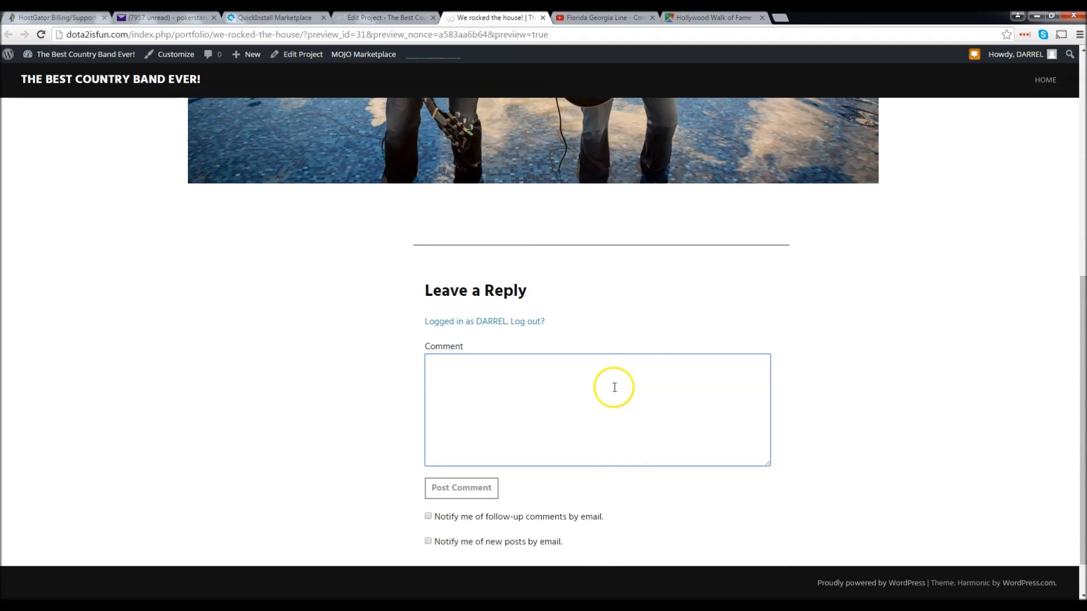
drag(1083, 323, 1084, 262)
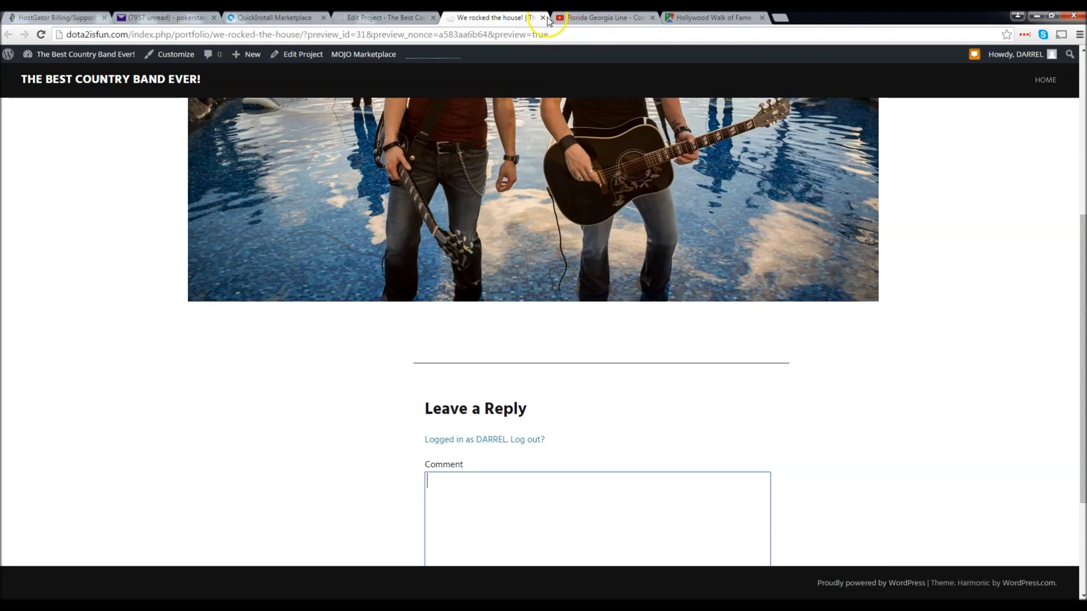
click(544, 17)
click(1036, 358)
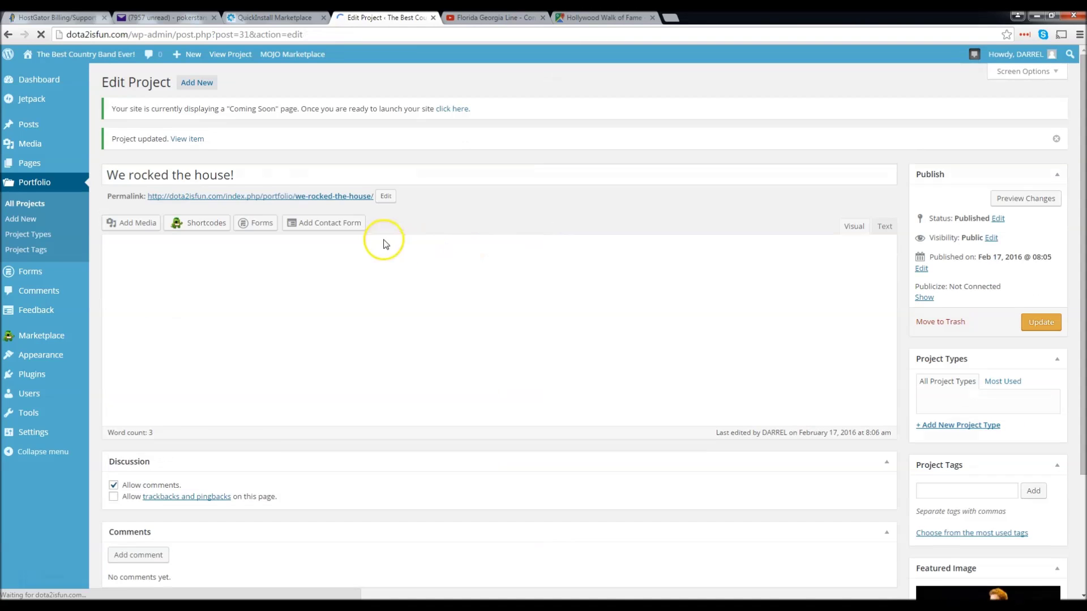
Step: Open the Insert a Form dialog, cancel it without adding a form, then visit the live site
click(310, 227)
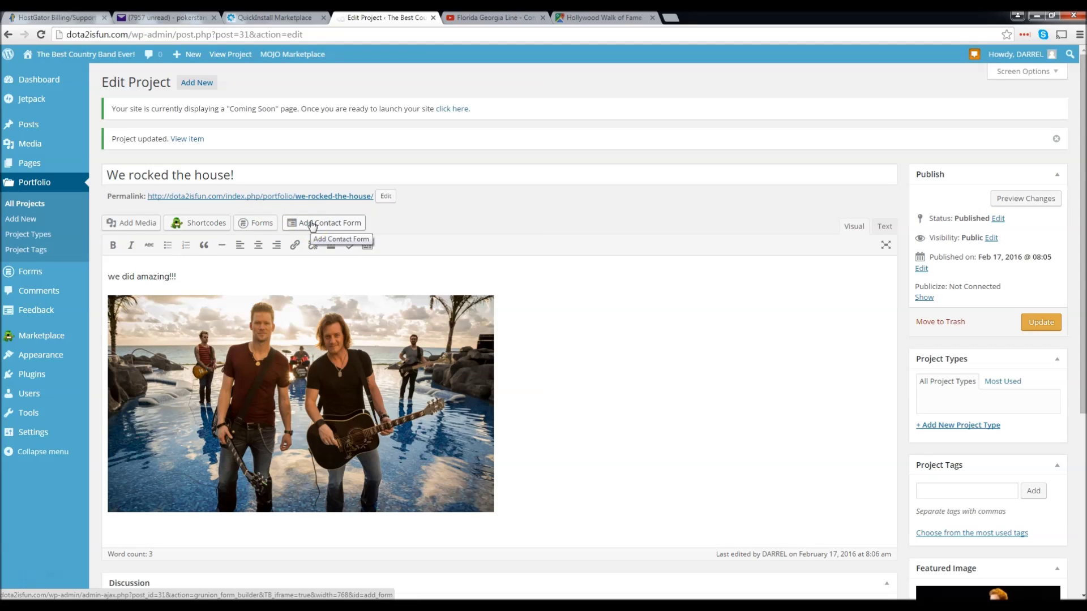
click(262, 224)
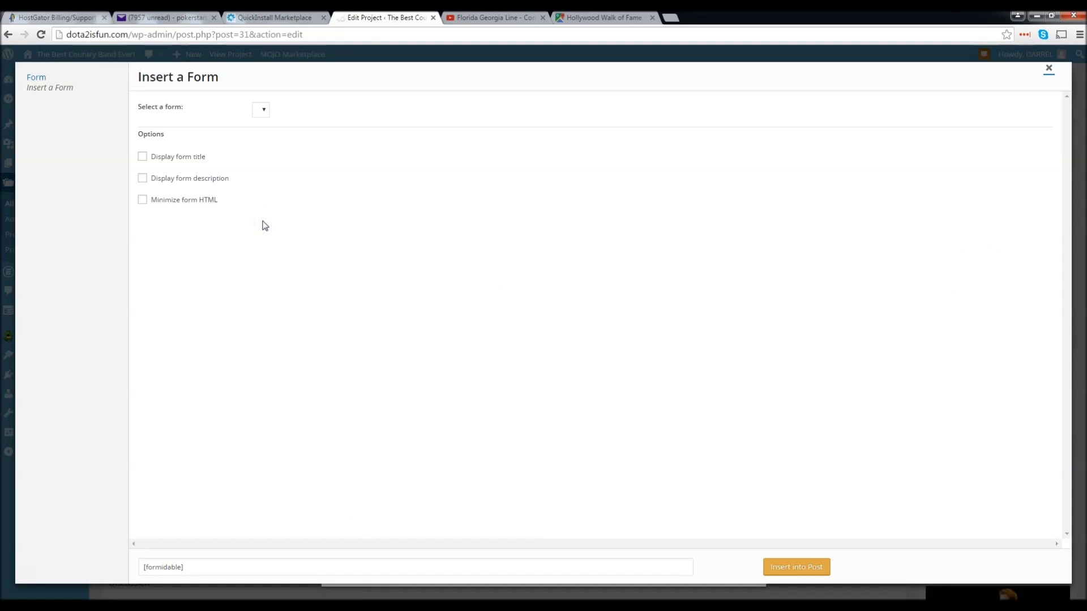
click(1045, 70)
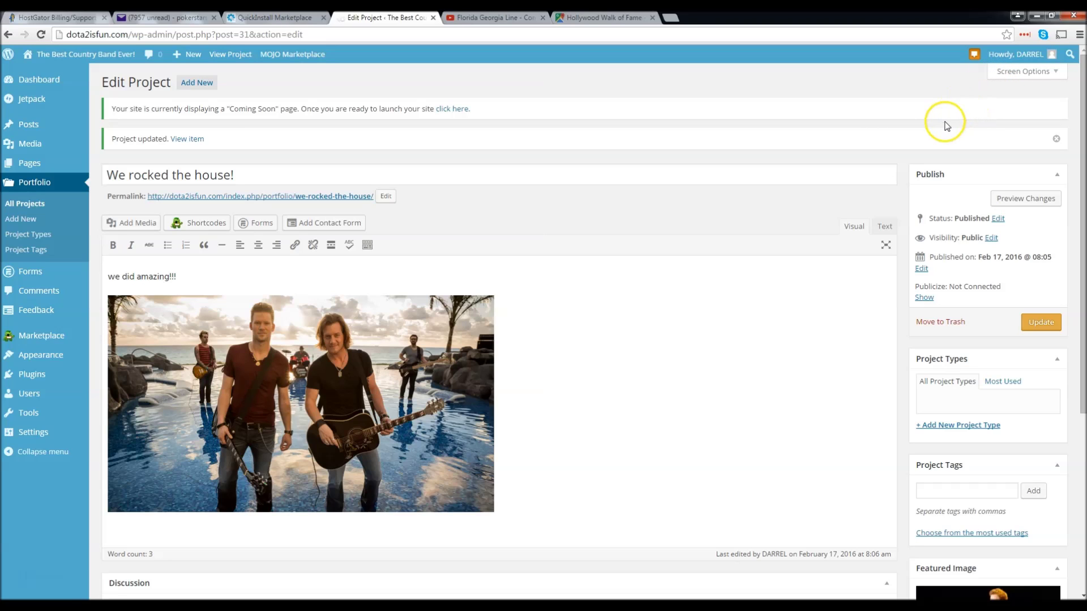
mouse_move(96, 54)
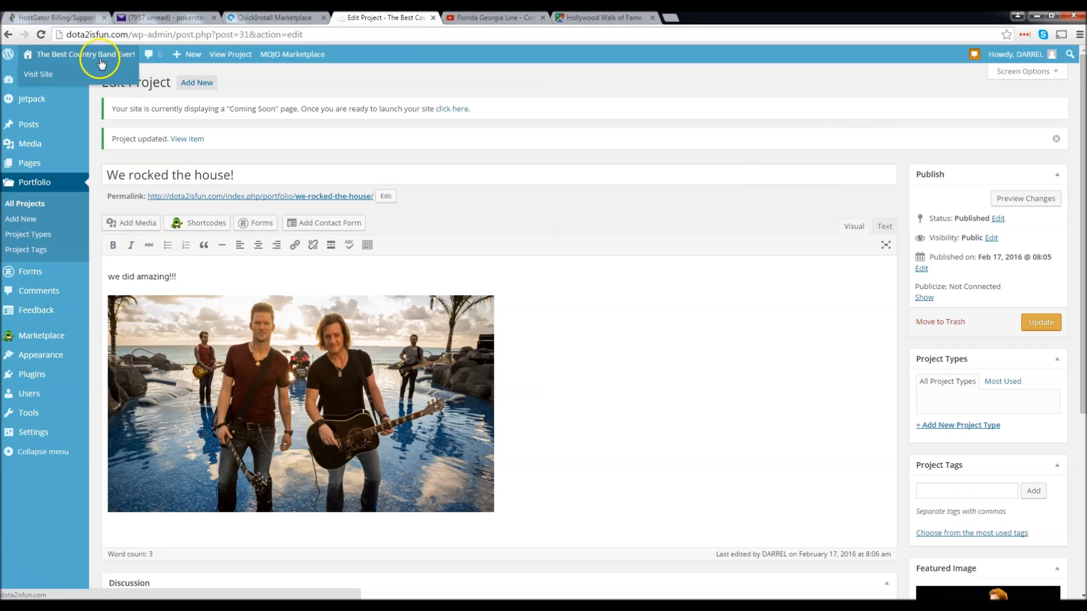
click(48, 77)
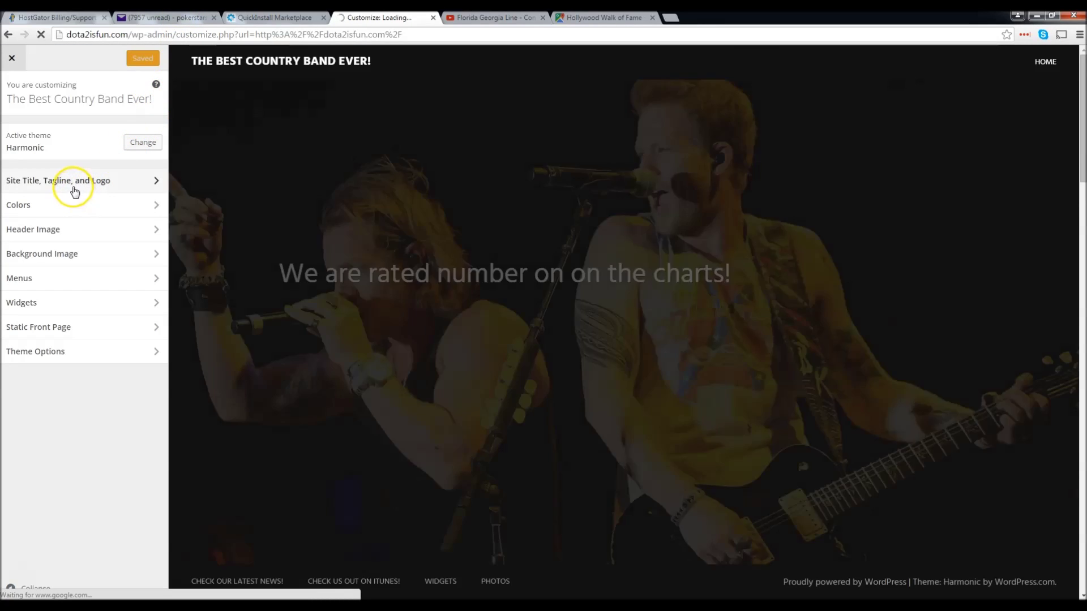
Step: Set dw_logo_large-1.png from the Media Library as the site logo
click(72, 184)
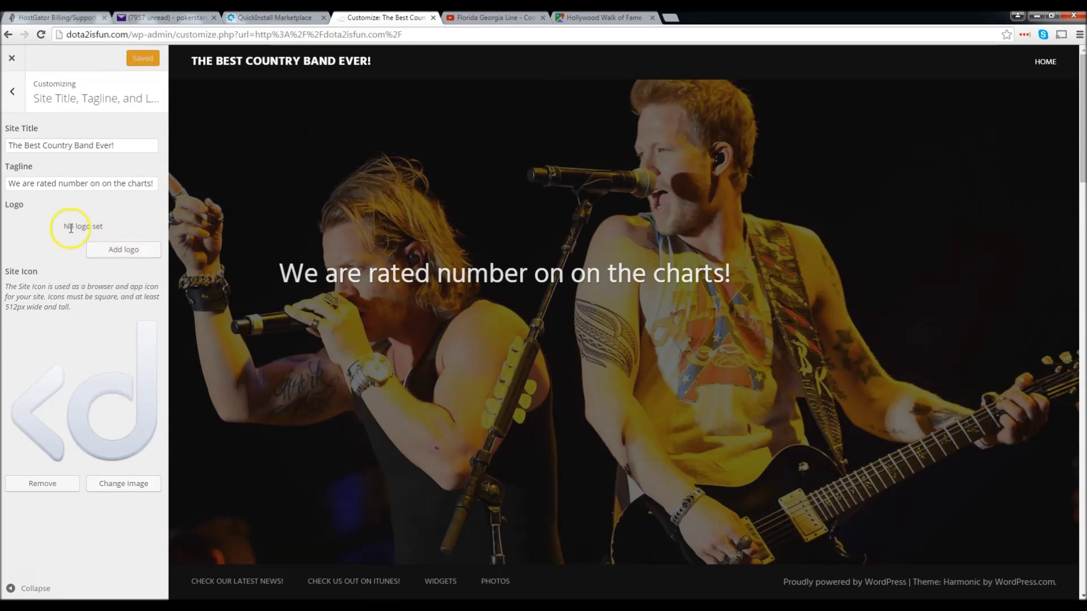
click(138, 251)
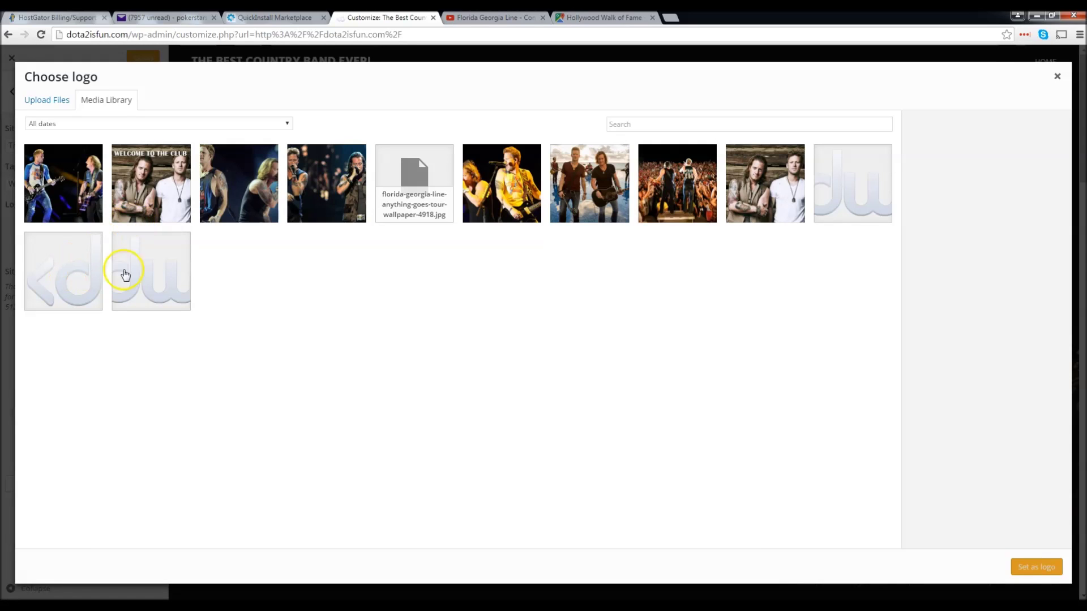
click(152, 271)
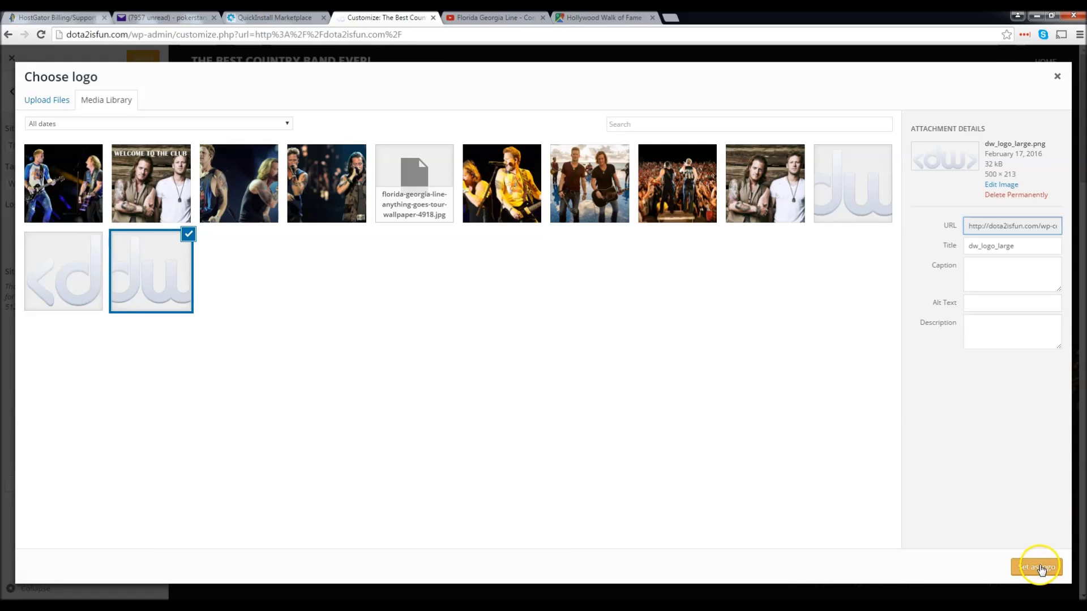
click(837, 201)
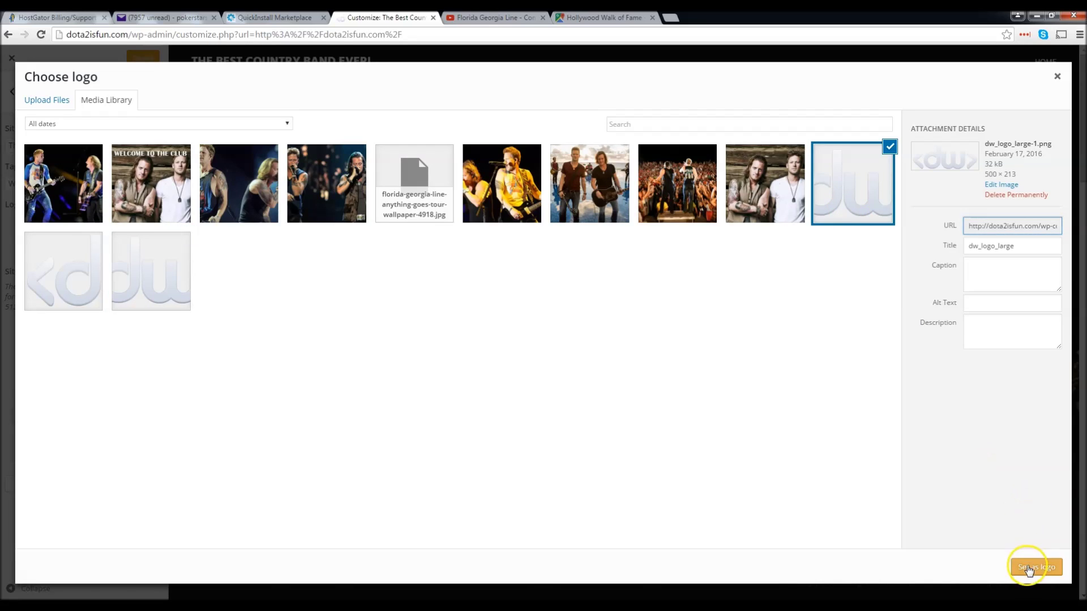
click(1028, 569)
click(112, 185)
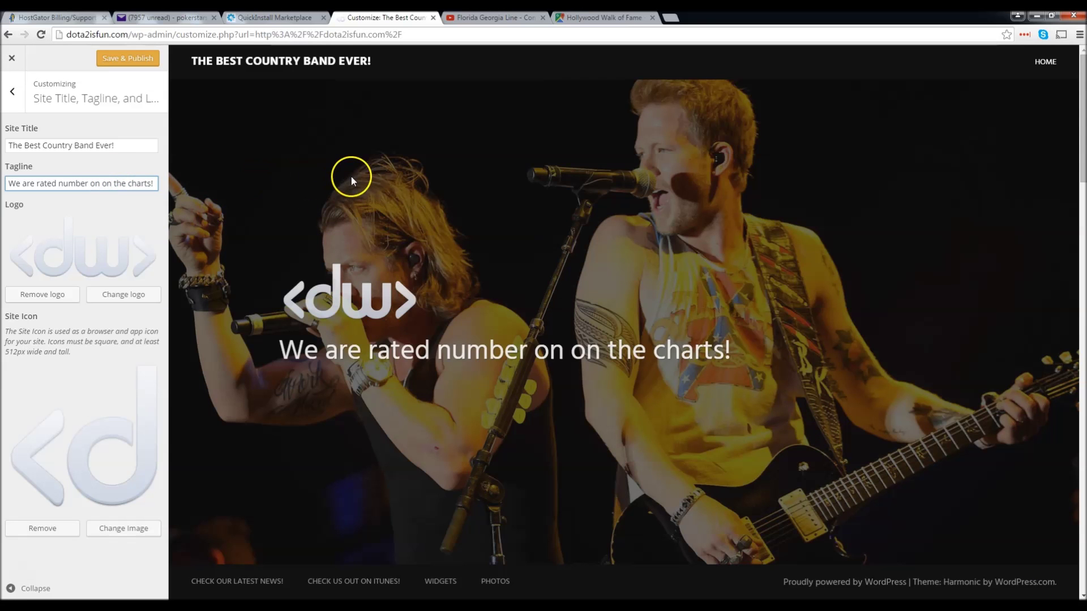
Step: Append 'Come check out our band The Amazing Skulls!' to the tagline, publish, and exit the Customizer
text(Come check ou)
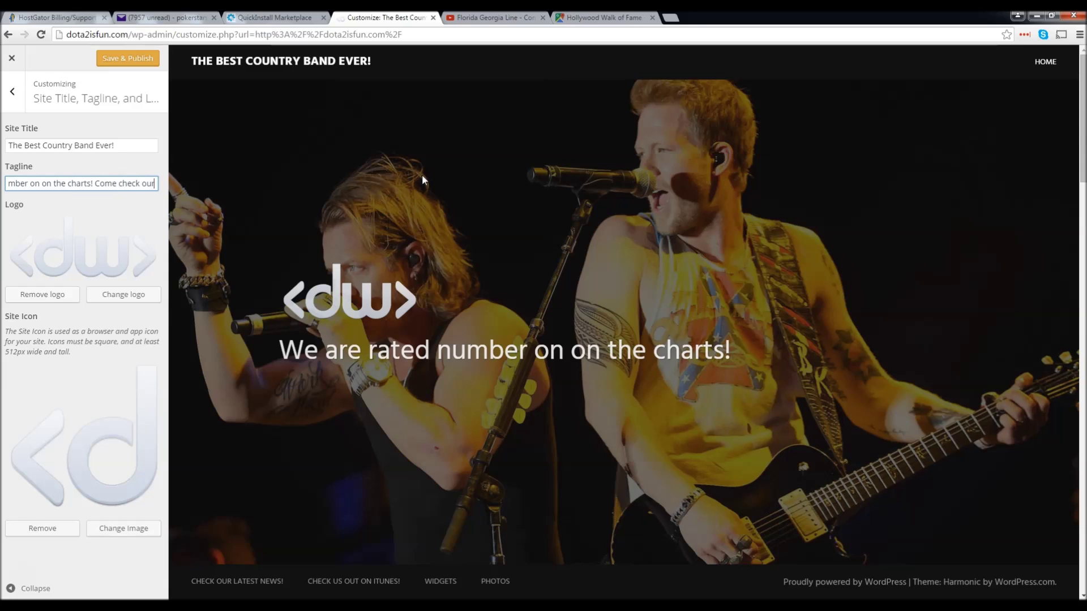
text(t our band G)
key(BackSpace)
text(The Amazing Skulls!)
click(142, 59)
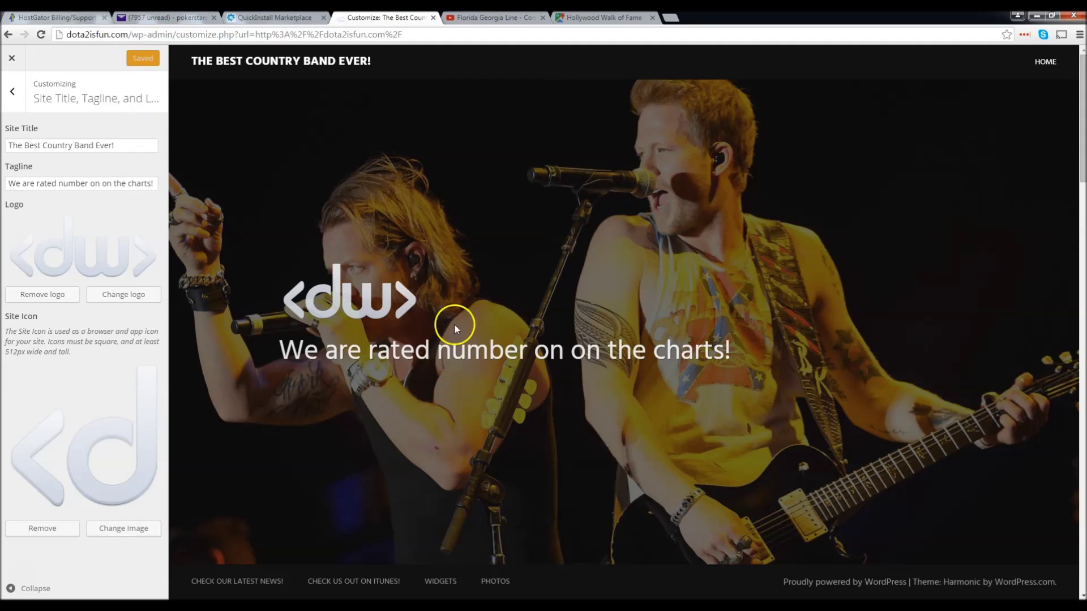
click(6, 60)
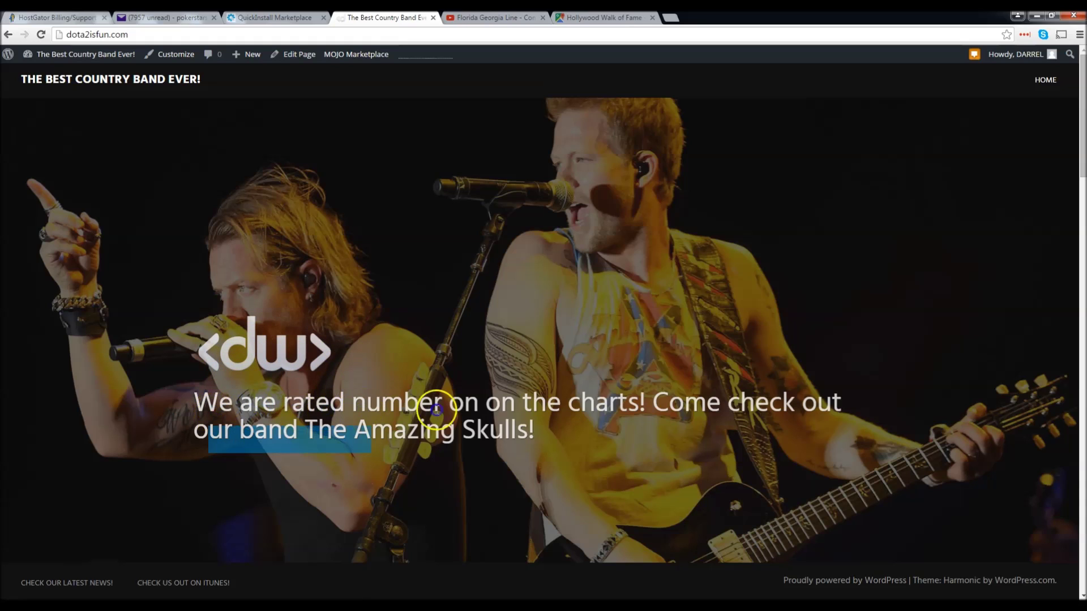
drag(195, 435, 690, 403)
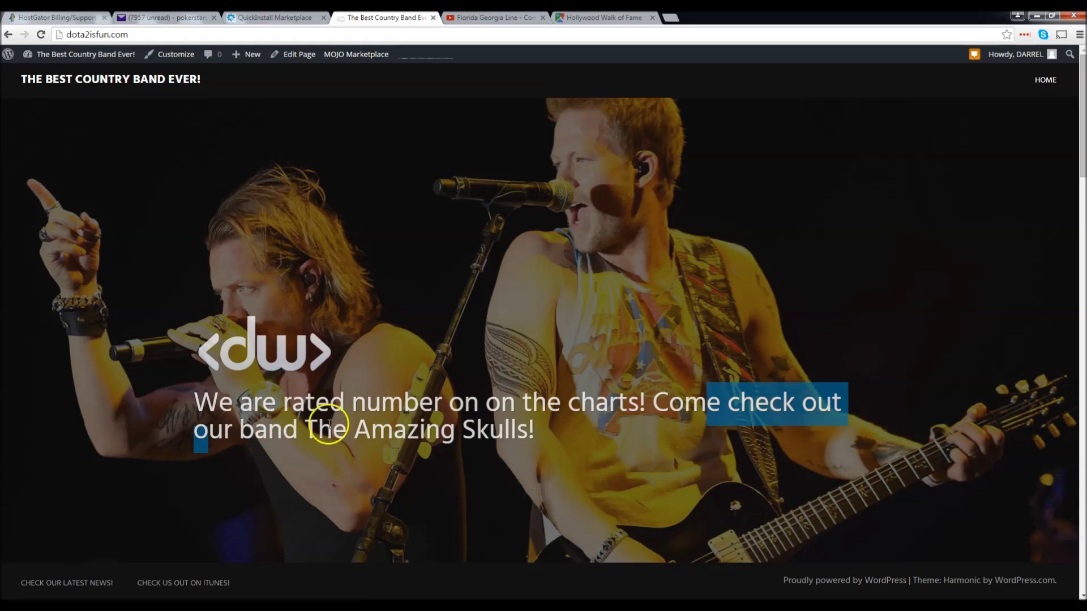
click(588, 425)
drag(636, 430, 655, 395)
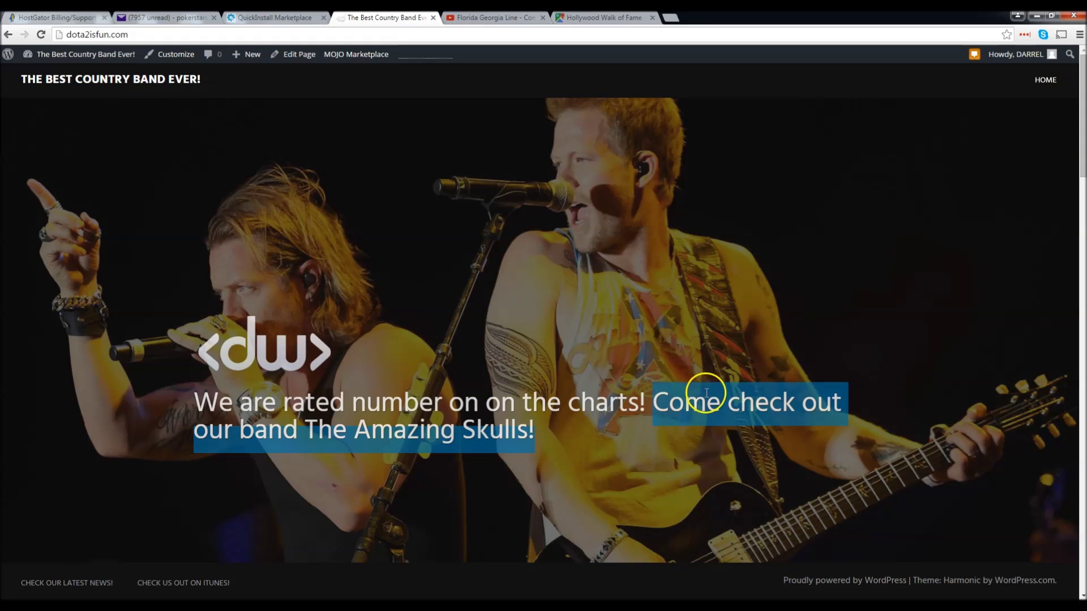
click(536, 388)
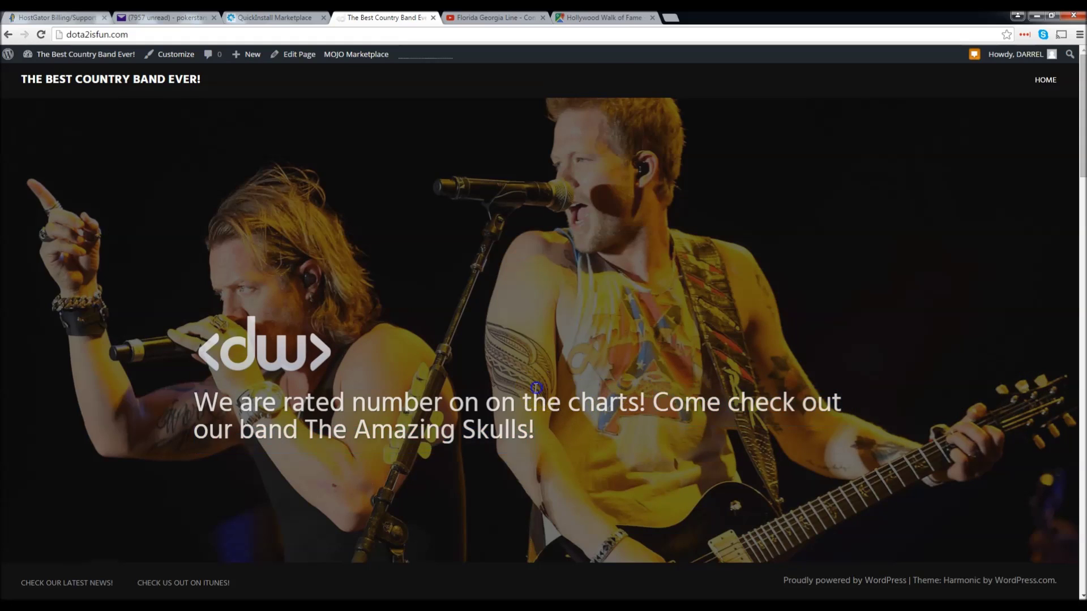
drag(532, 445, 216, 350)
drag(219, 401, 669, 428)
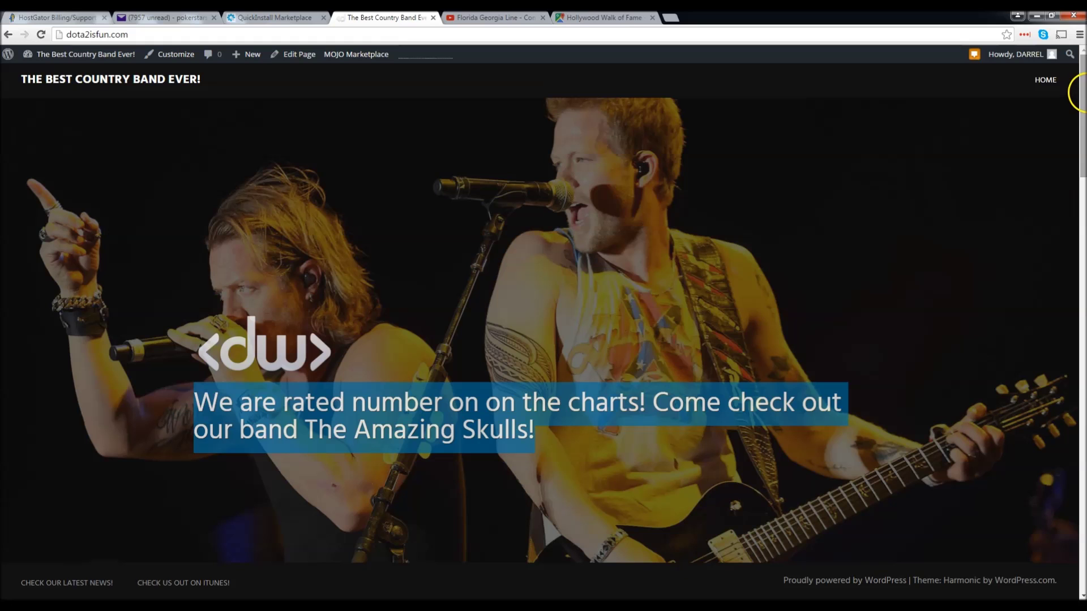
drag(1082, 94, 1033, 221)
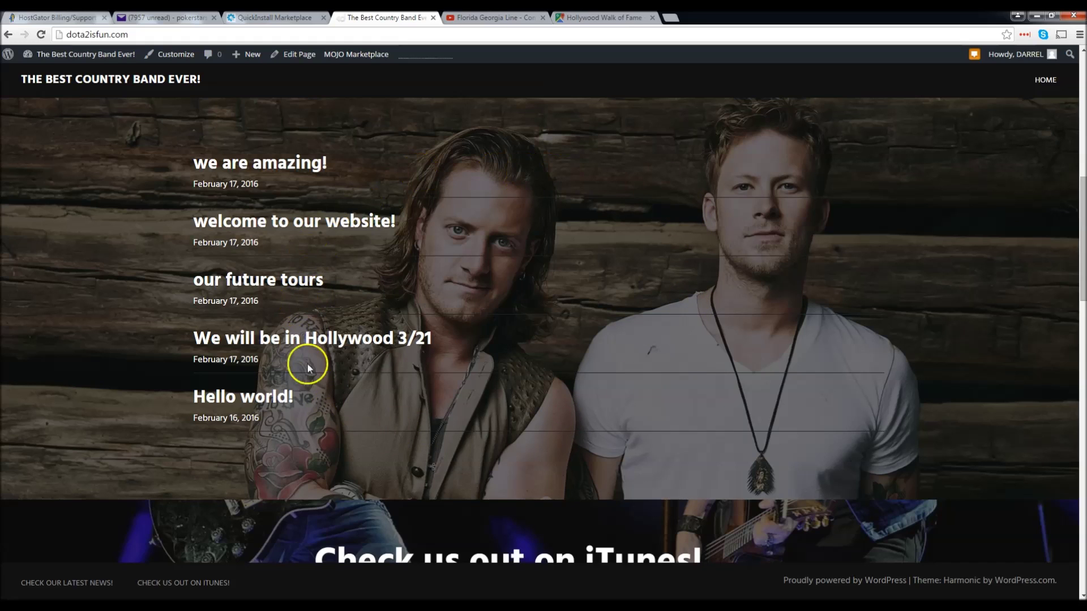
scroll(692, 425, down, 7)
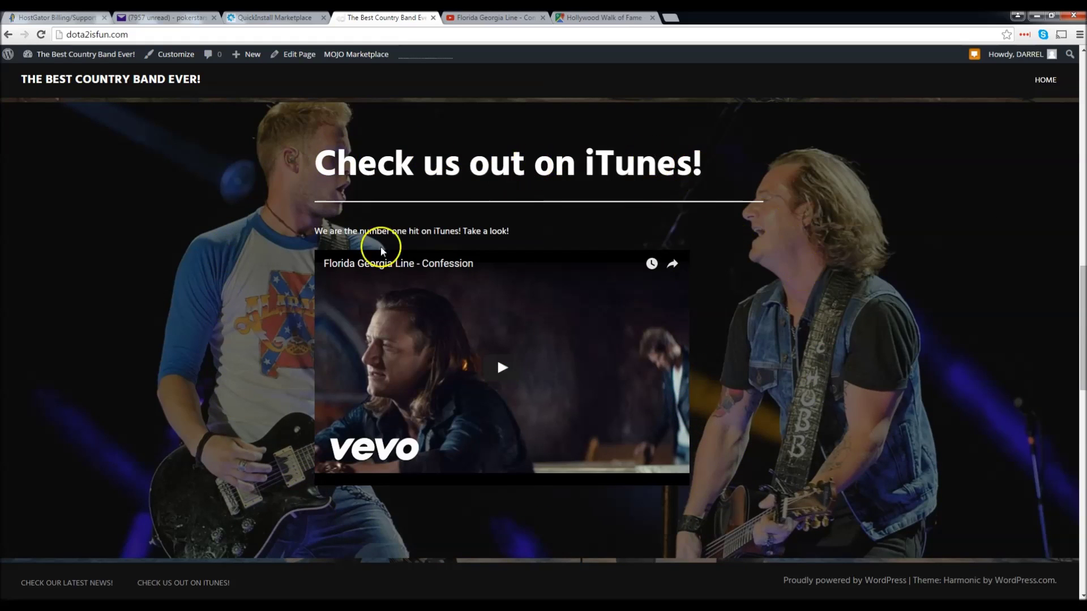
drag(1075, 328, 1084, 518)
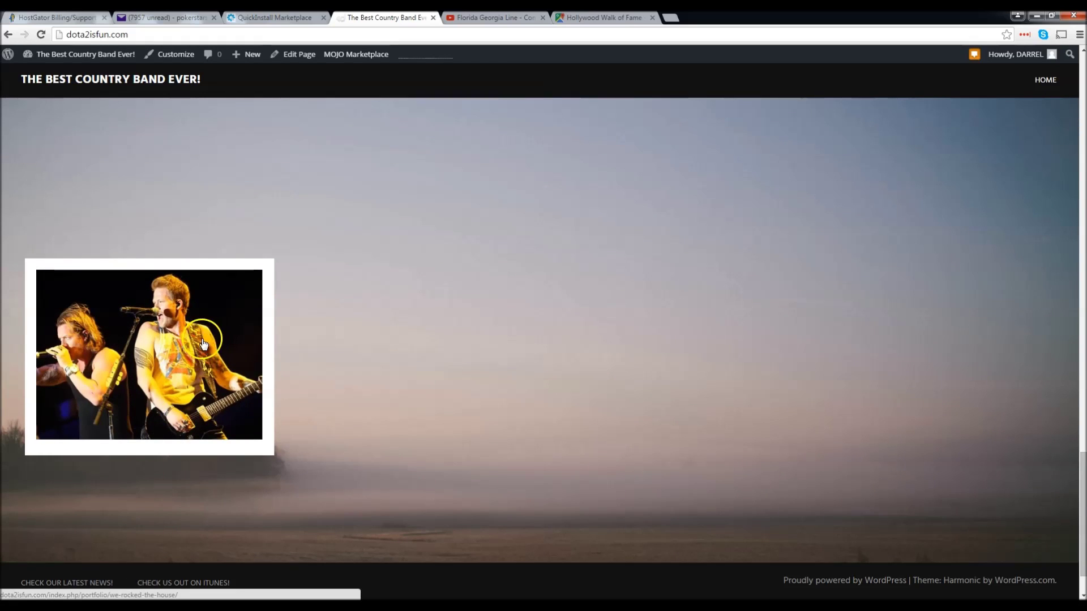
click(131, 314)
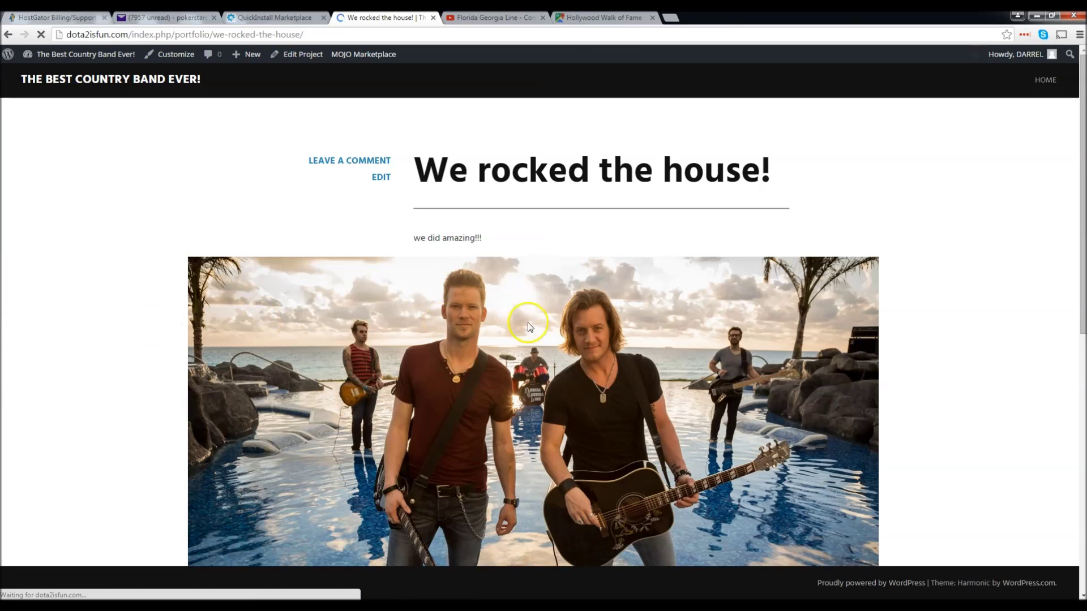
mouse_move(1083, 99)
mouse_down()
mouse_move(1083, 226)
mouse_move(1083, 119)
mouse_up()
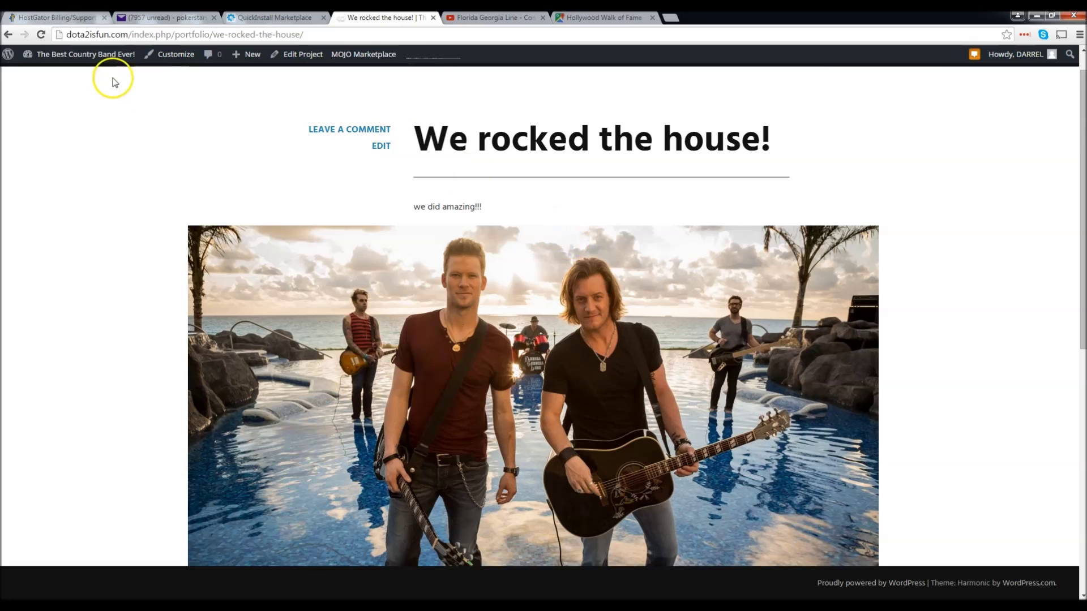
click(10, 35)
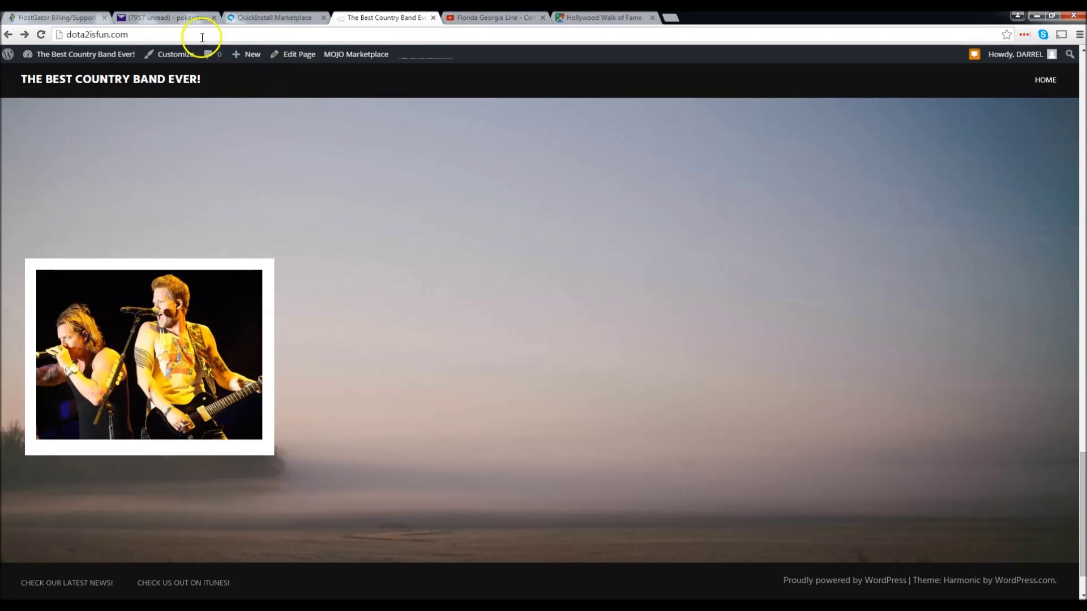
Step: In Theme Options > Portfolio, set the thumbnail aspect ratio to Portrait (3:4)
click(172, 54)
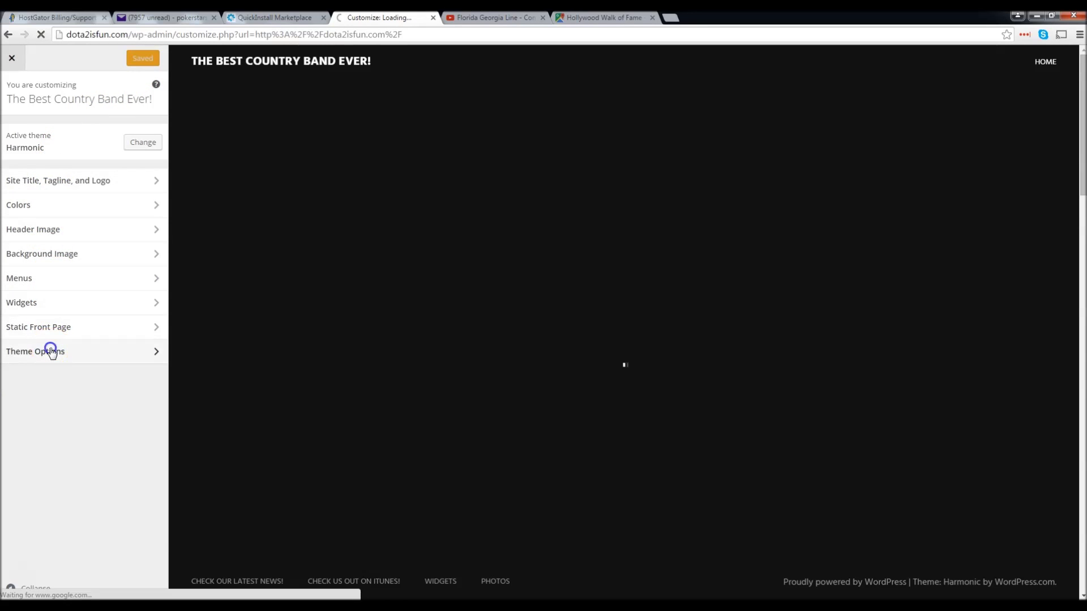
click(50, 351)
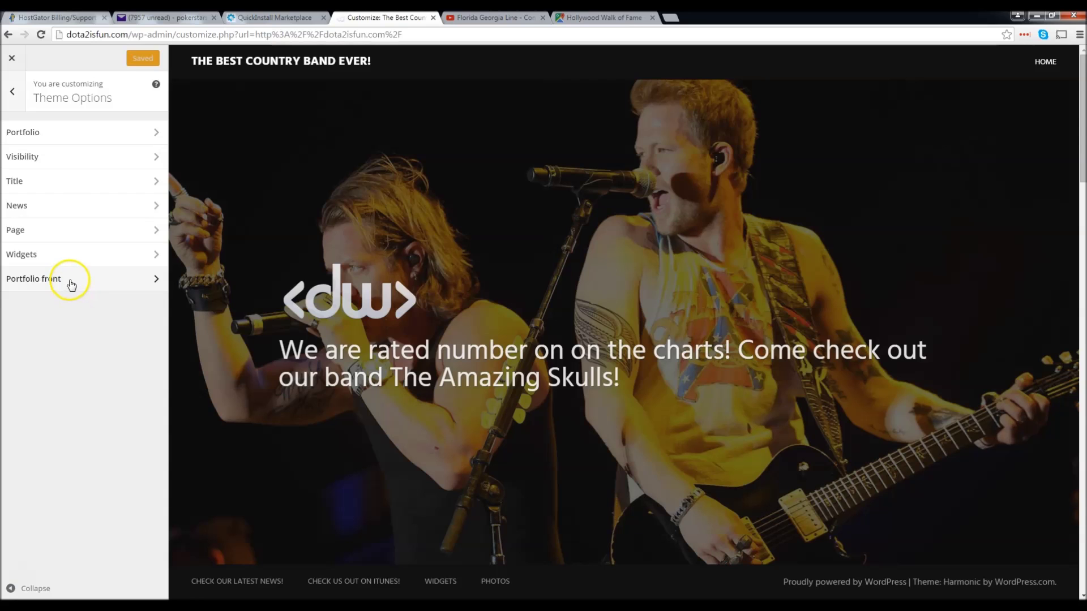
click(69, 128)
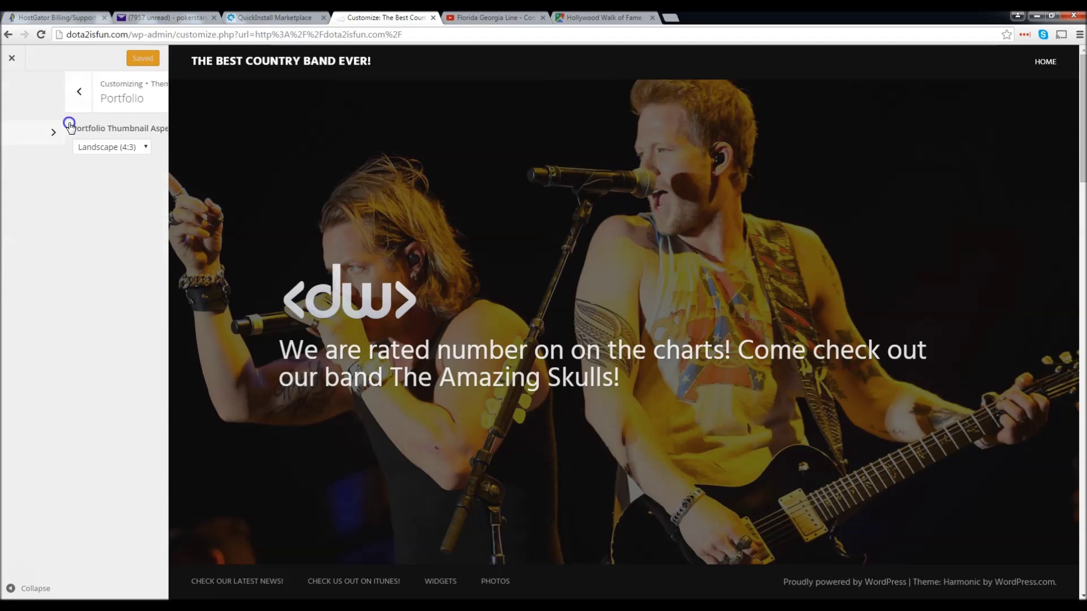
drag(1082, 116, 1083, 535)
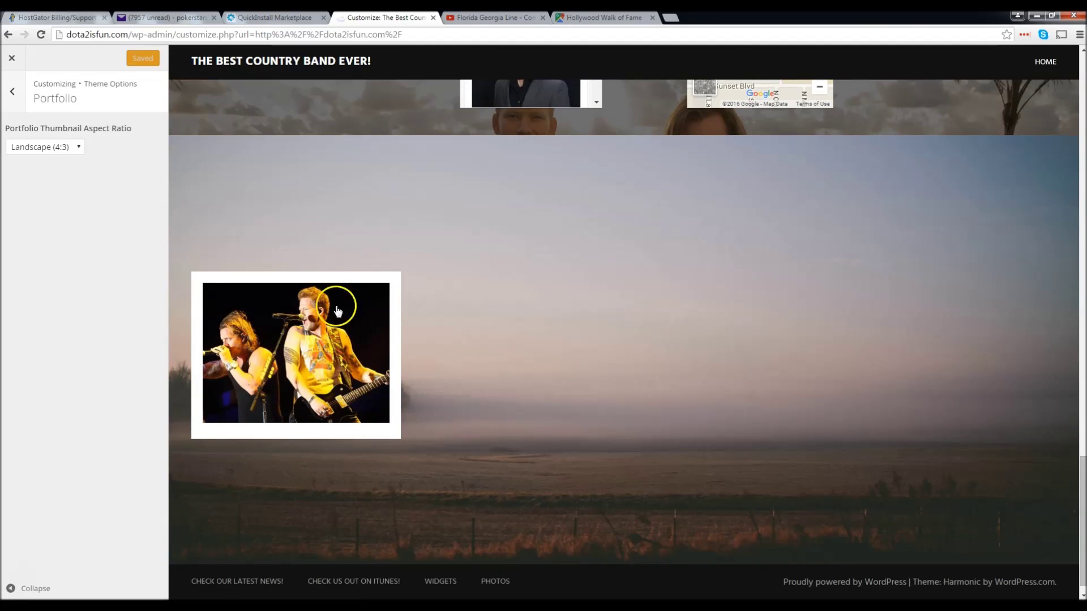
click(74, 146)
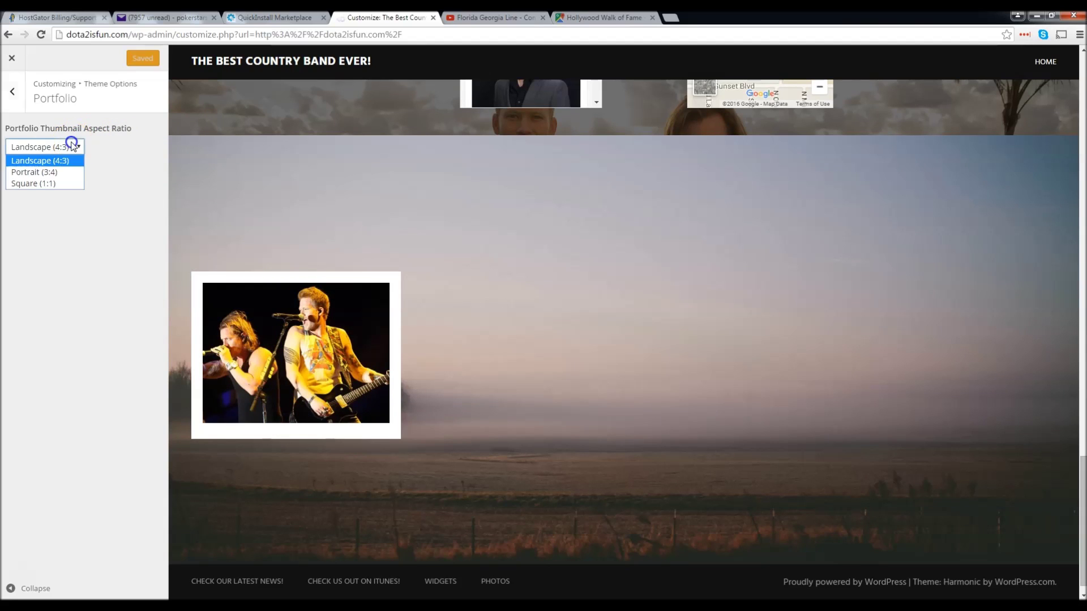
click(53, 173)
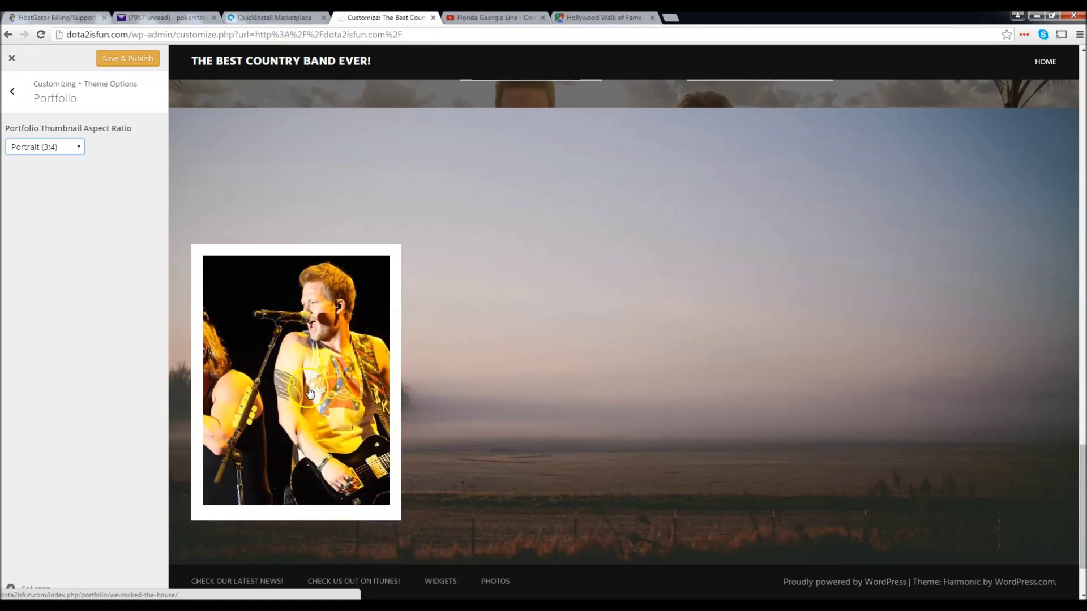
Step: After briefly trying Square (1:1), restore Portrait (3:4), publish, and return to the sections list
scroll(308, 391, down, 1)
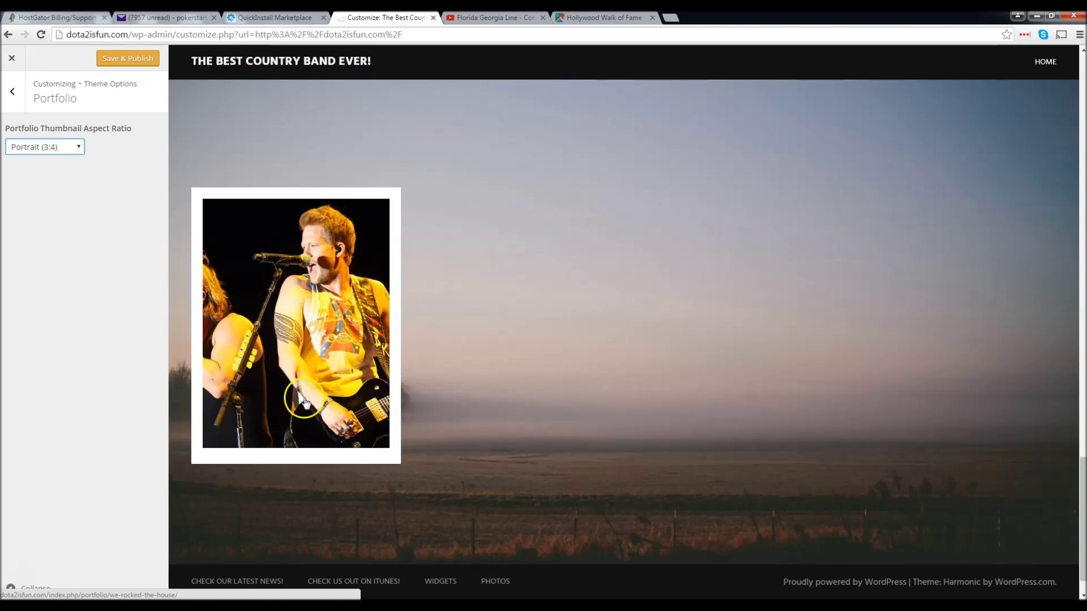
click(71, 147)
click(51, 184)
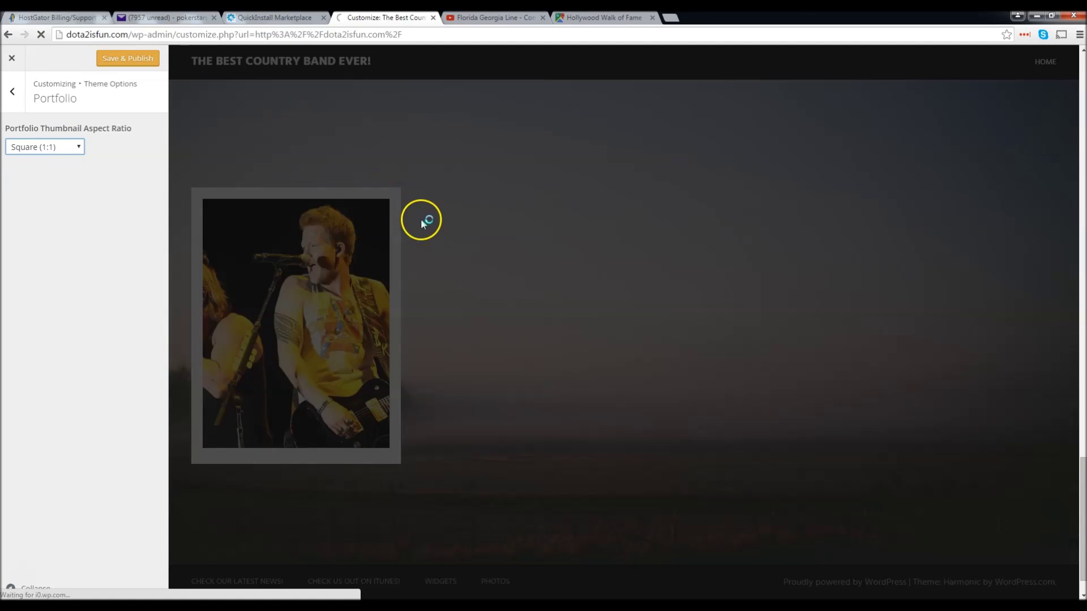
scroll(532, 379, down, 4)
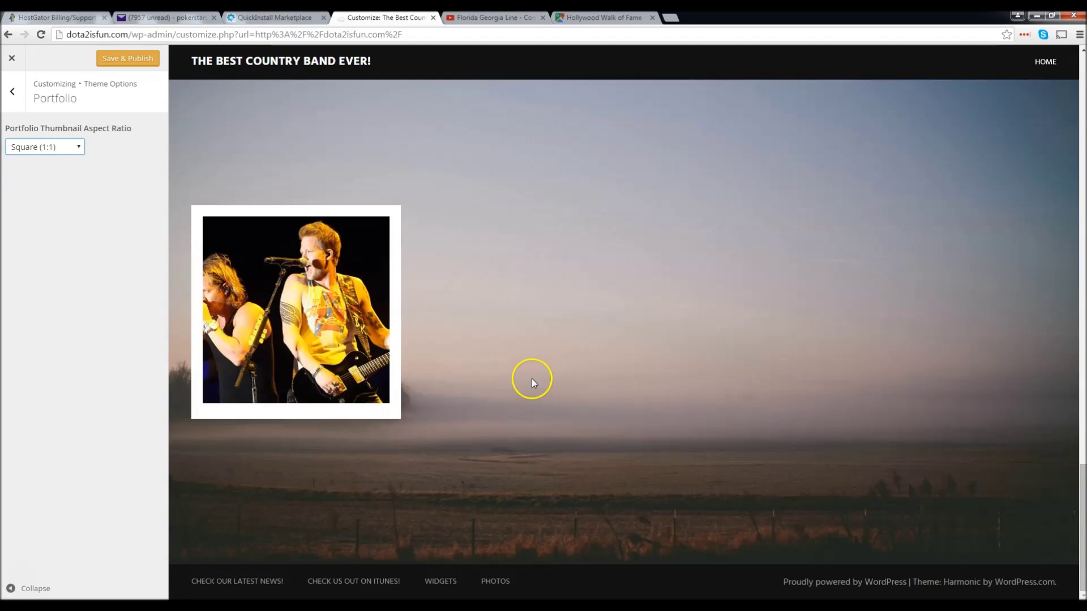
click(65, 148)
click(51, 177)
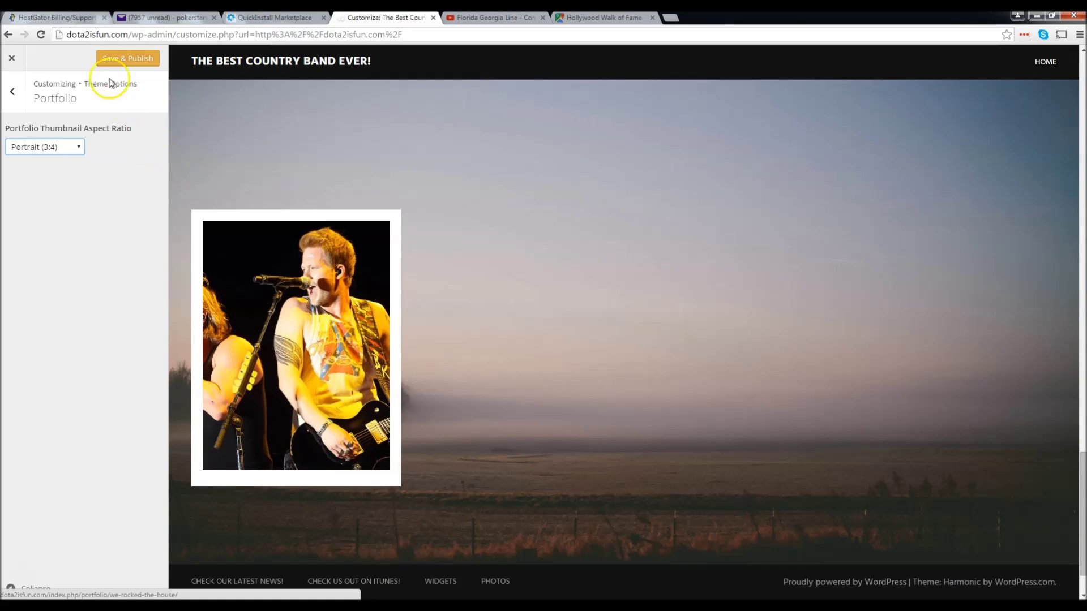
click(112, 59)
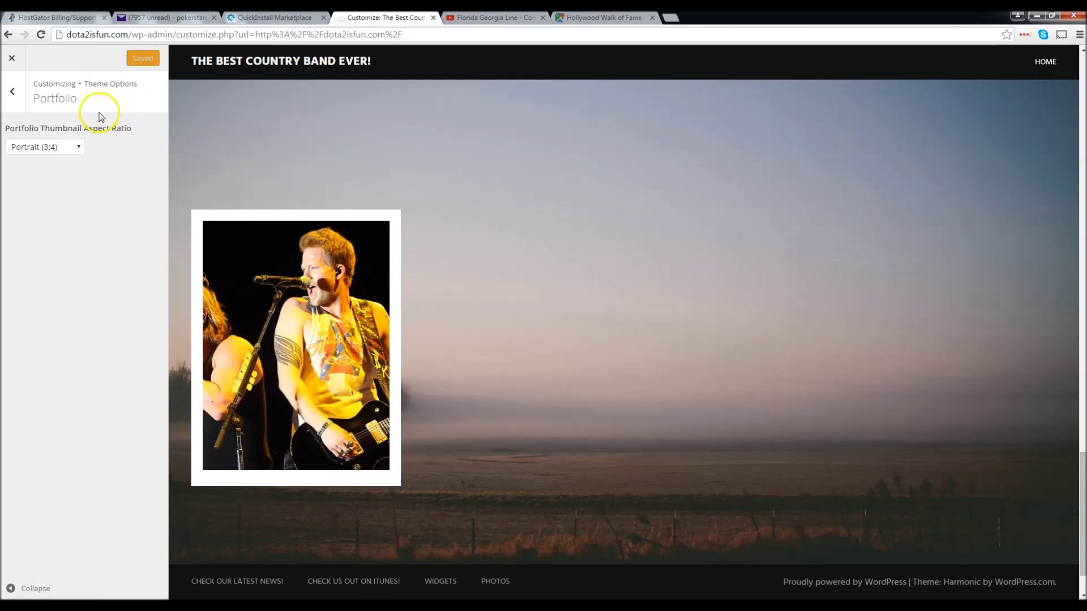
click(13, 94)
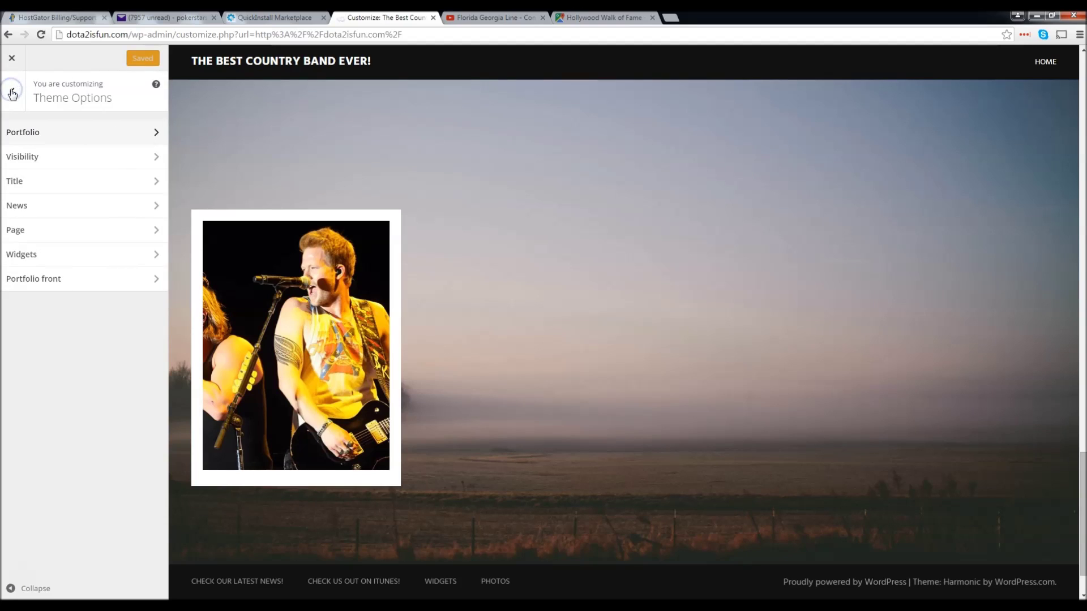
Step: Give Portfolio front the two-singer concert photo as a shaded background
click(73, 280)
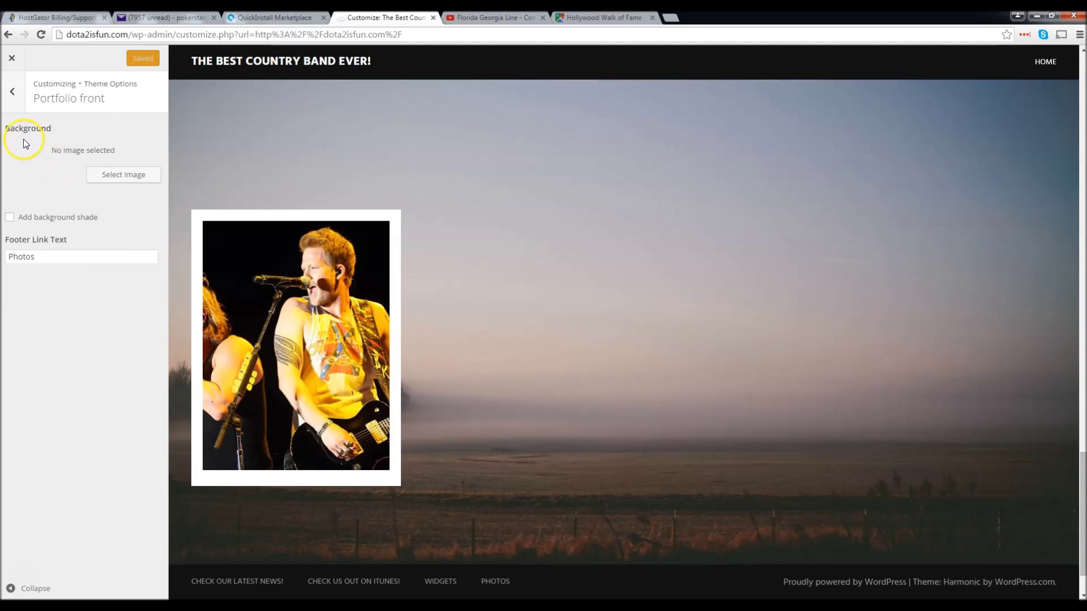
click(124, 174)
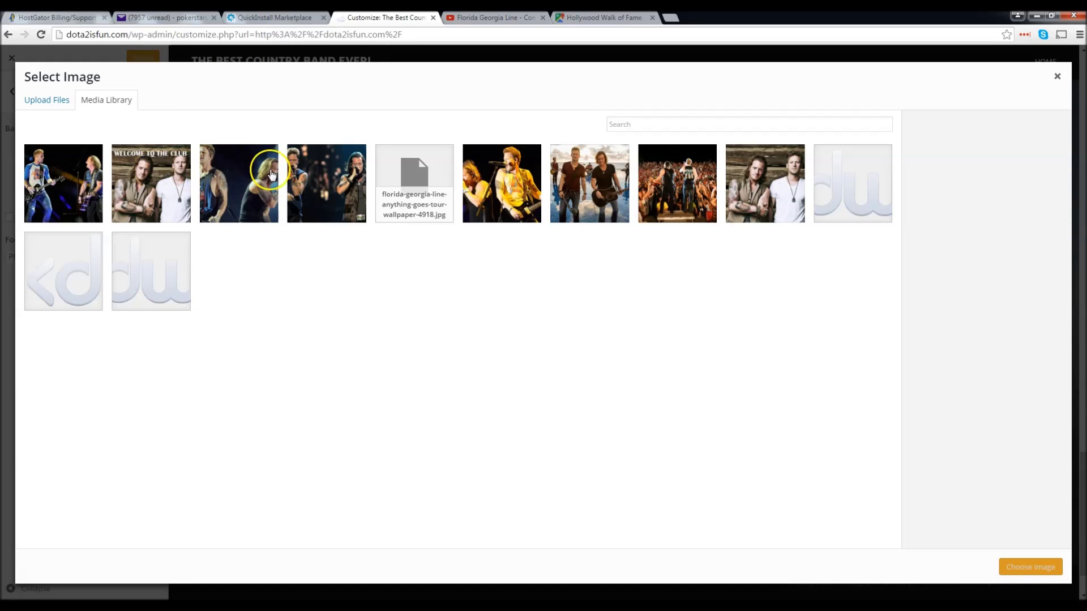
click(317, 181)
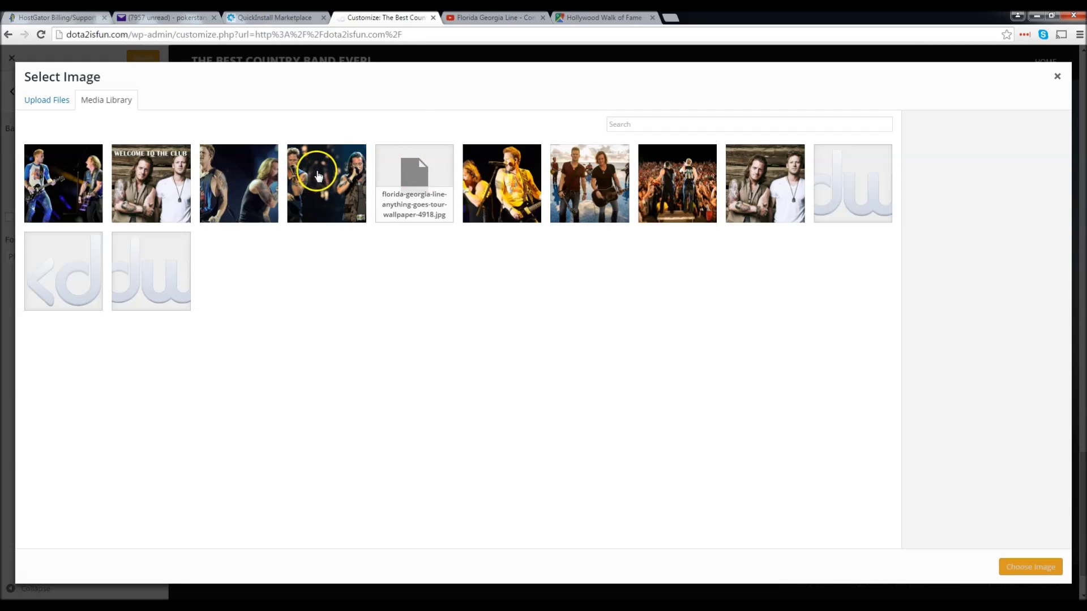
click(1017, 566)
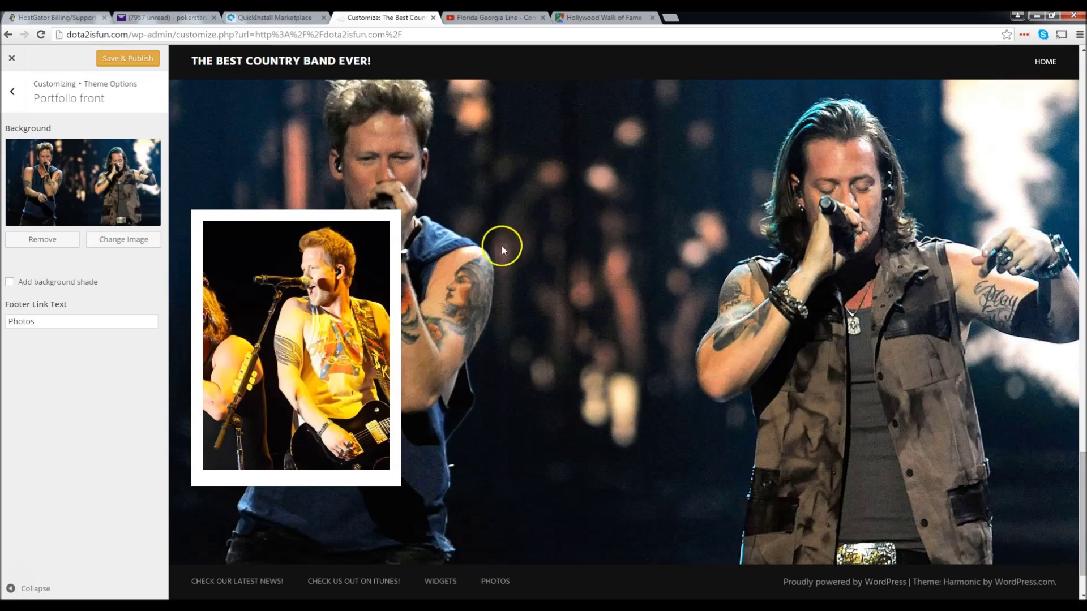
click(10, 284)
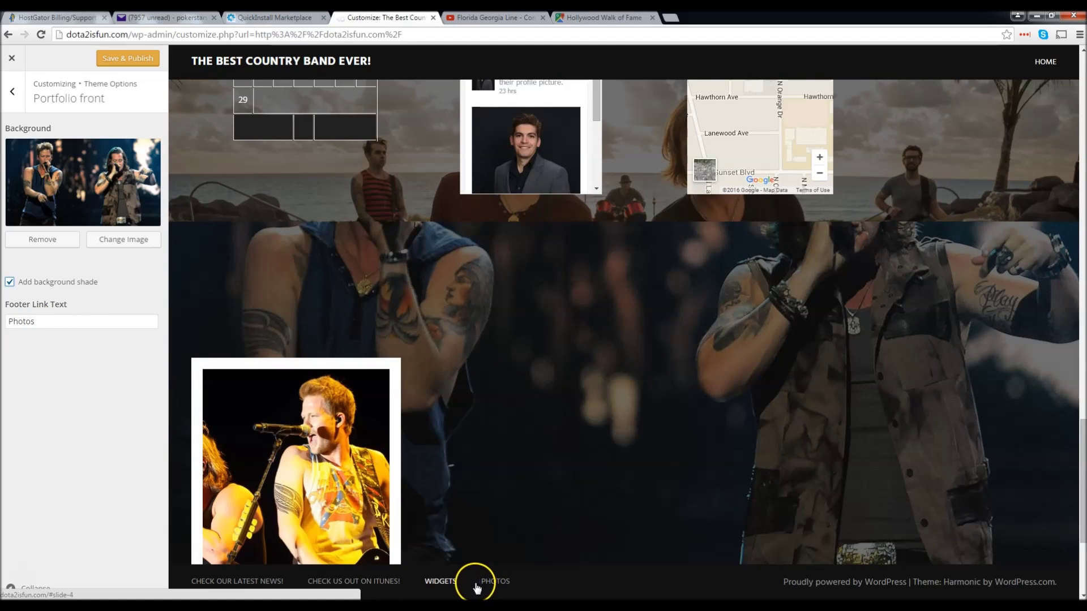
Step: Change the footer link text from Photos to 'Our Portfolio' and publish the changes
double_click(125, 320)
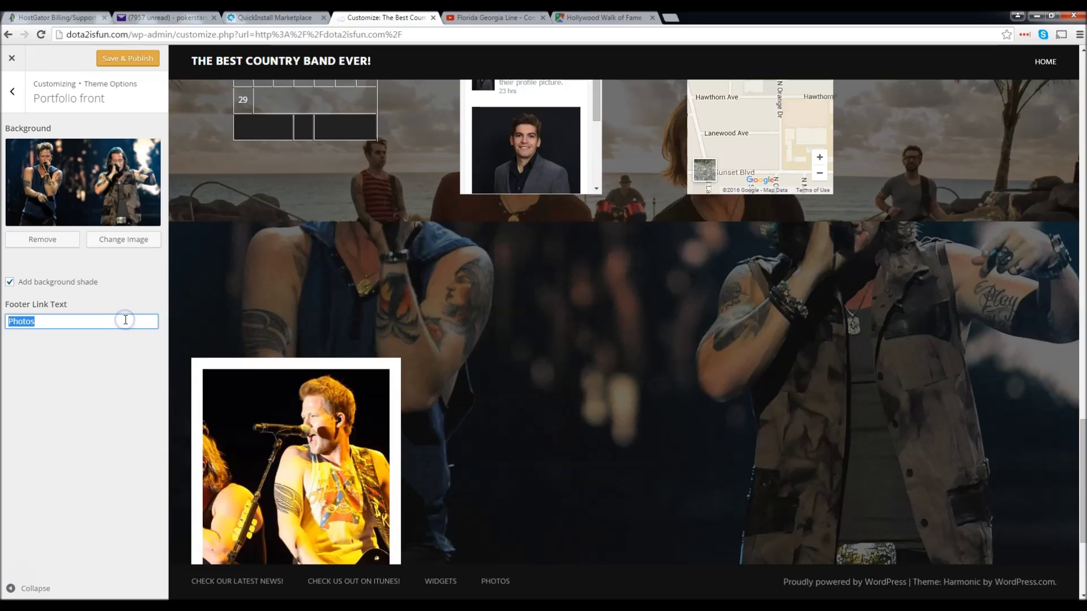
text(Our Portfolio)
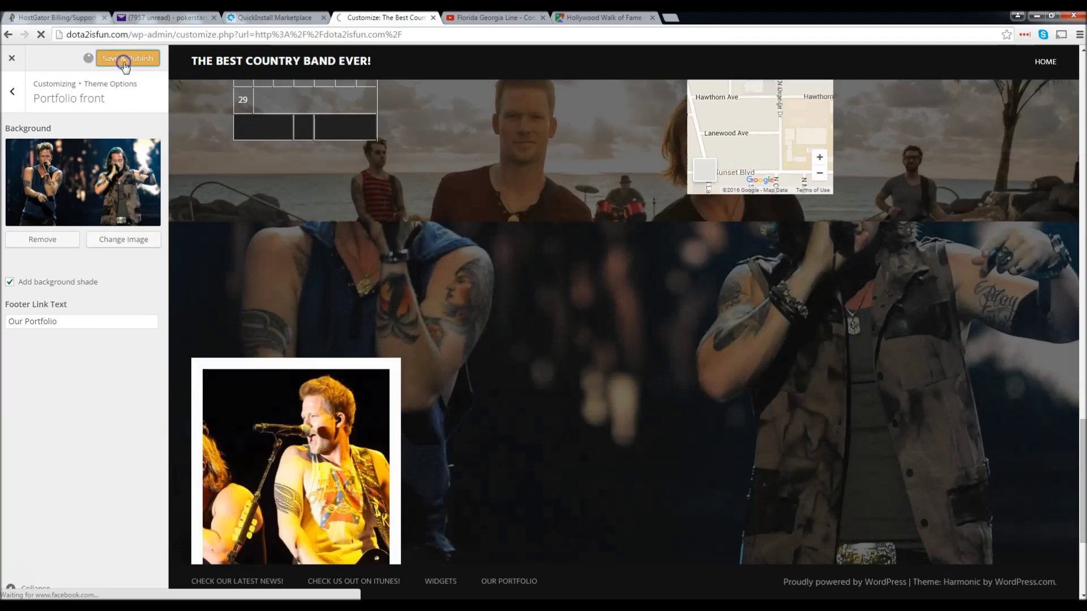
click(125, 66)
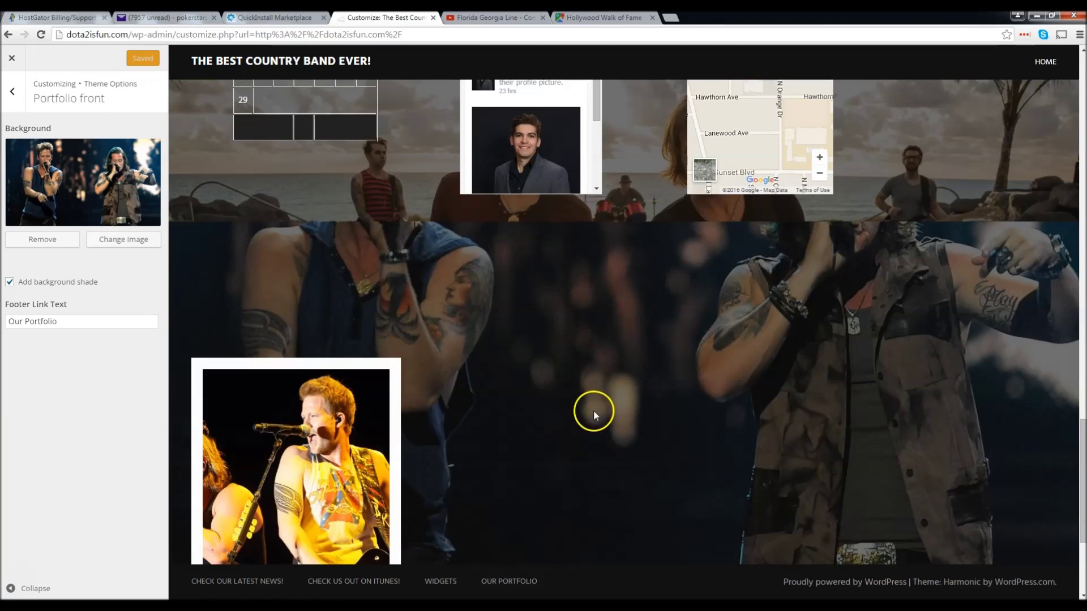
scroll(576, 356, down, 2)
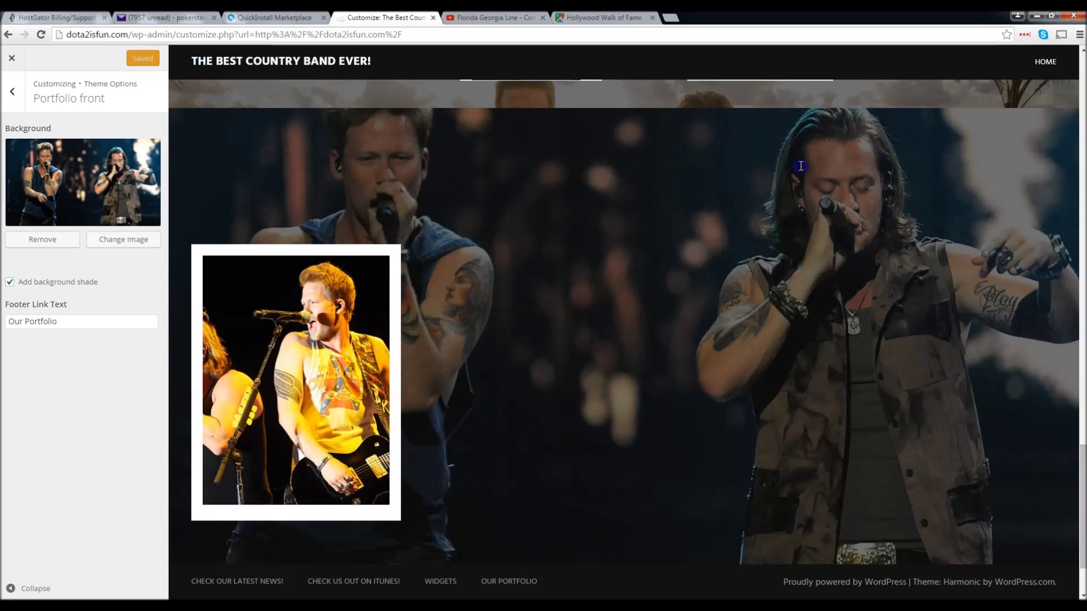
click(671, 269)
click(678, 268)
click(492, 348)
Step: Open florida-georgia-line-live-performance-wallpaper-4919 in Paint and zoom out to 50%
mouse_move(330, 606)
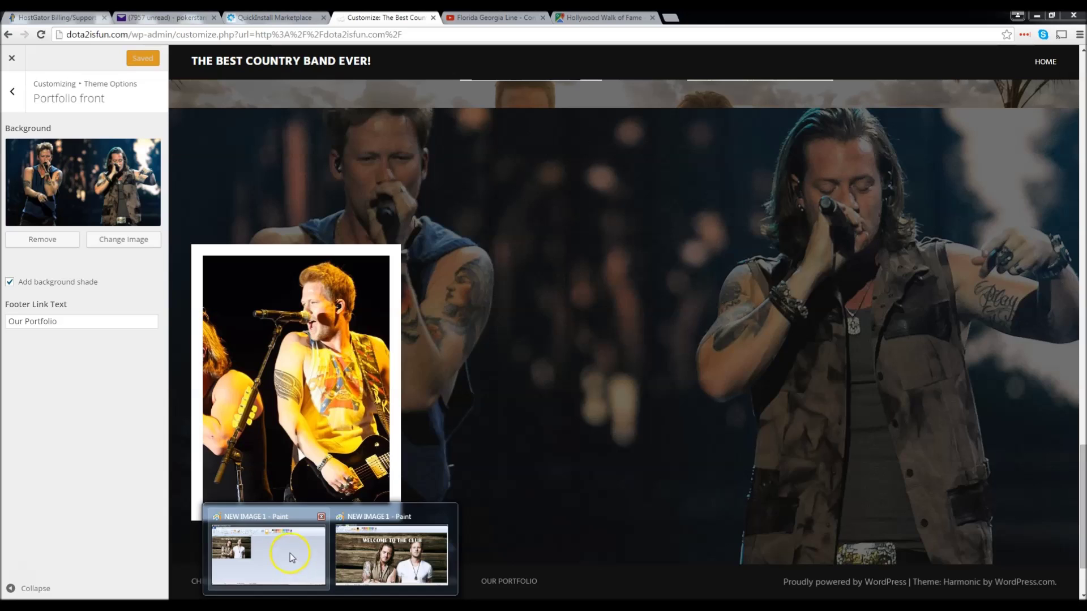
click(290, 555)
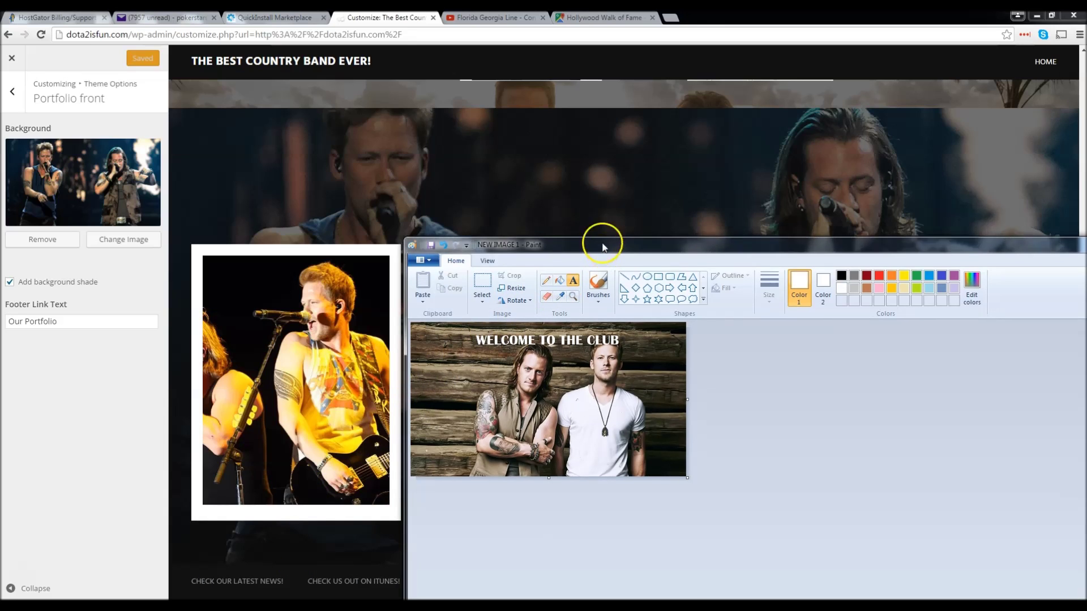
drag(602, 246, 527, 119)
click(355, 141)
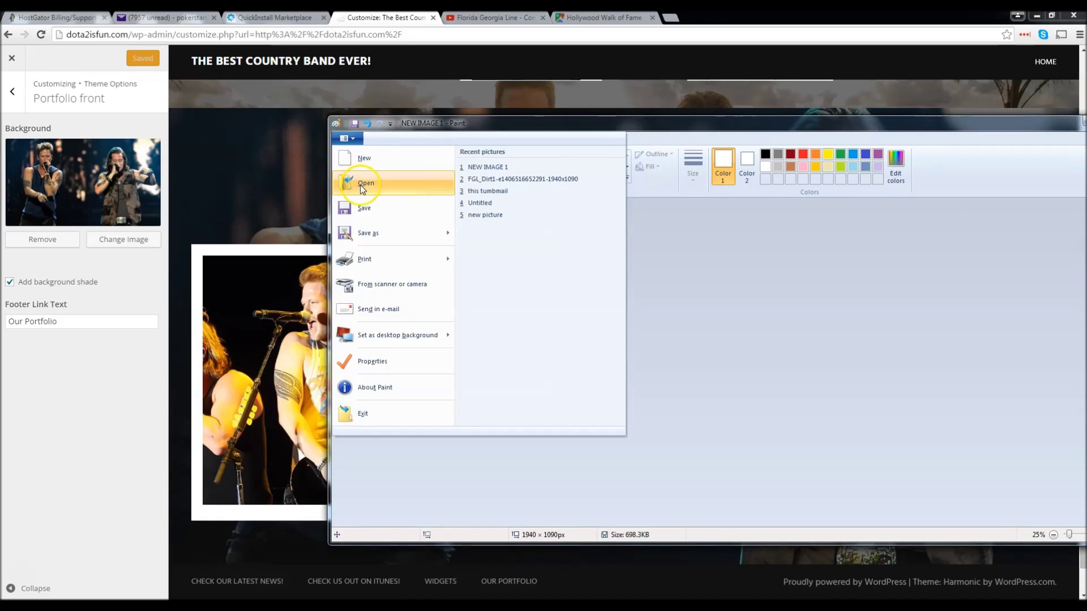
click(365, 183)
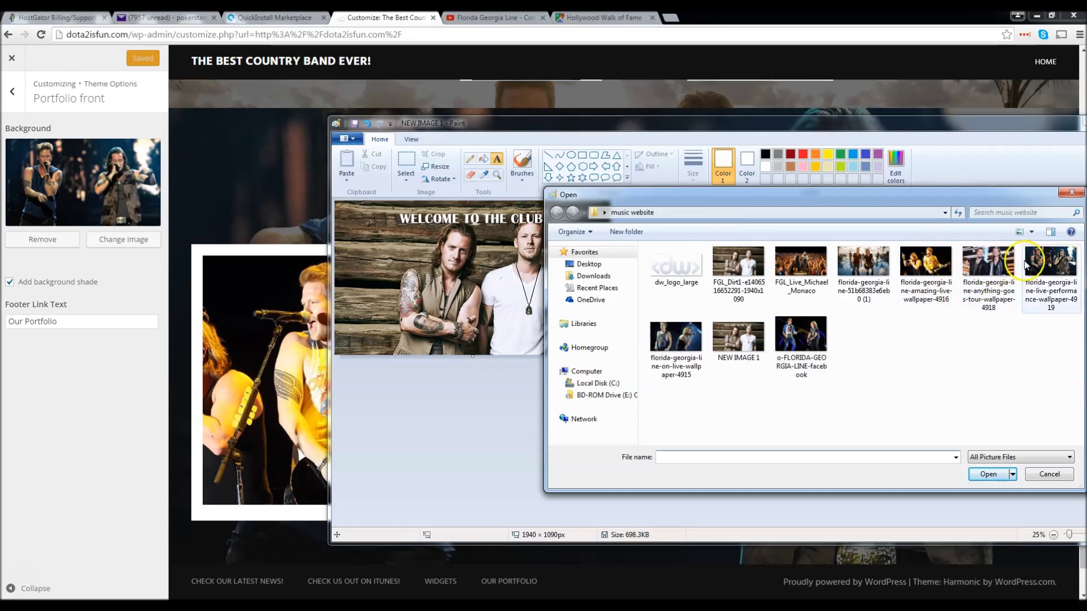
double_click(1051, 265)
mouse_move(848, 138)
mouse_down()
mouse_move(833, 112)
mouse_move(638, 113)
mouse_move(593, 126)
mouse_up()
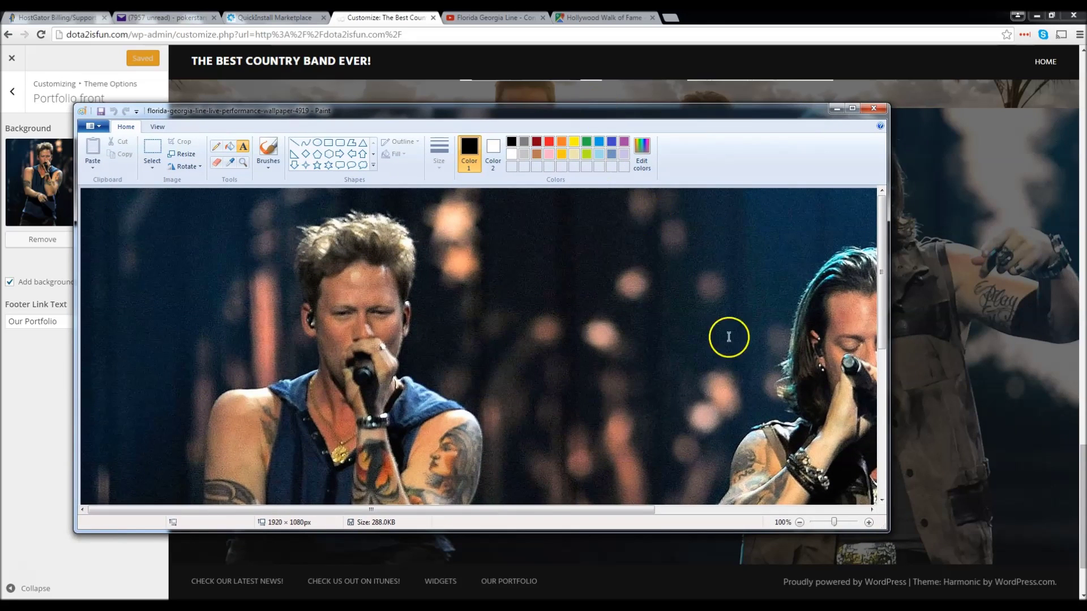
click(799, 522)
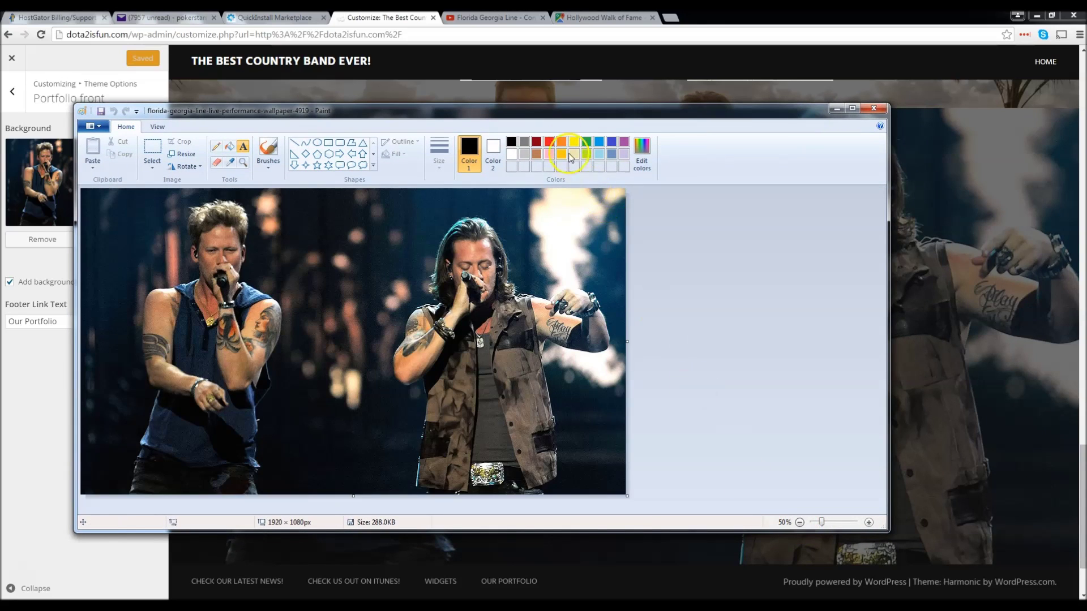
mouse_move(560, 117)
mouse_down()
mouse_move(584, 453)
mouse_move(666, 326)
mouse_up()
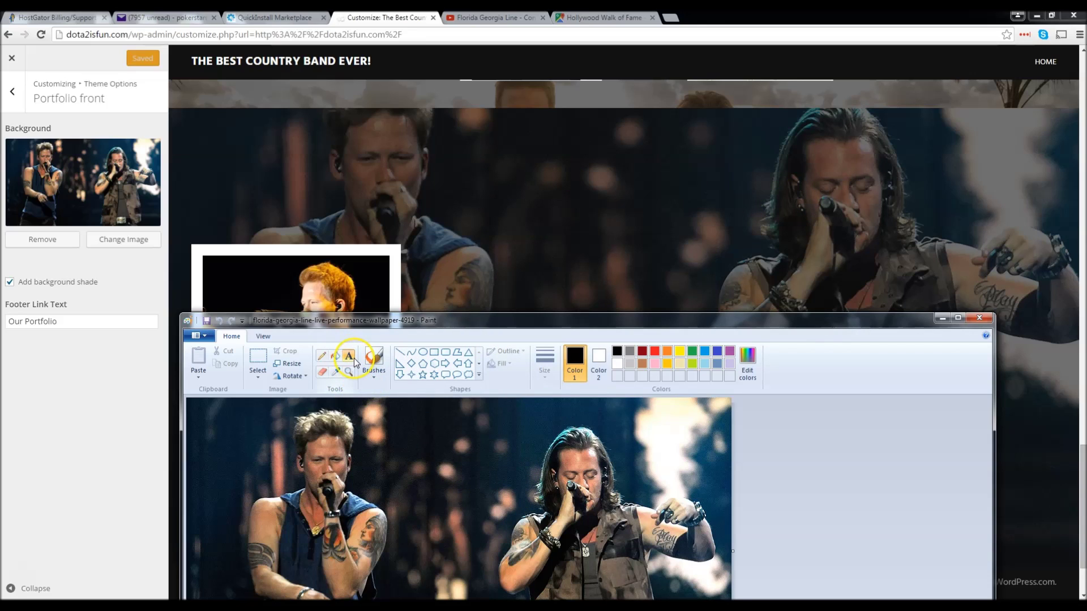
Step: Replace the old caption with white 72-pt Britannic Bold 'US IN ACTION!' across the photo's top
click(357, 453)
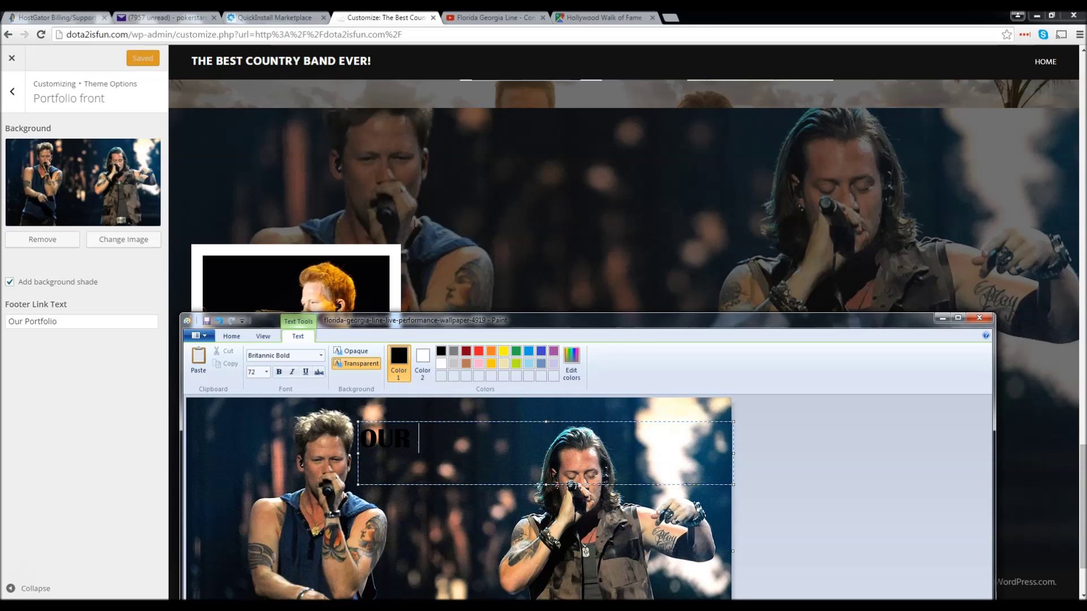
key(BackSpace)
key(BackSpace)
key(BackSpace)
key(BackSpace)
key(BackSpace)
key(BackSpace)
key(BackSpace)
key(BackSpace)
key(BackSpace)
key(BackSpace)
key(BackSpace)
key(BackSpace)
key(BackSpace)
key(BackSpace)
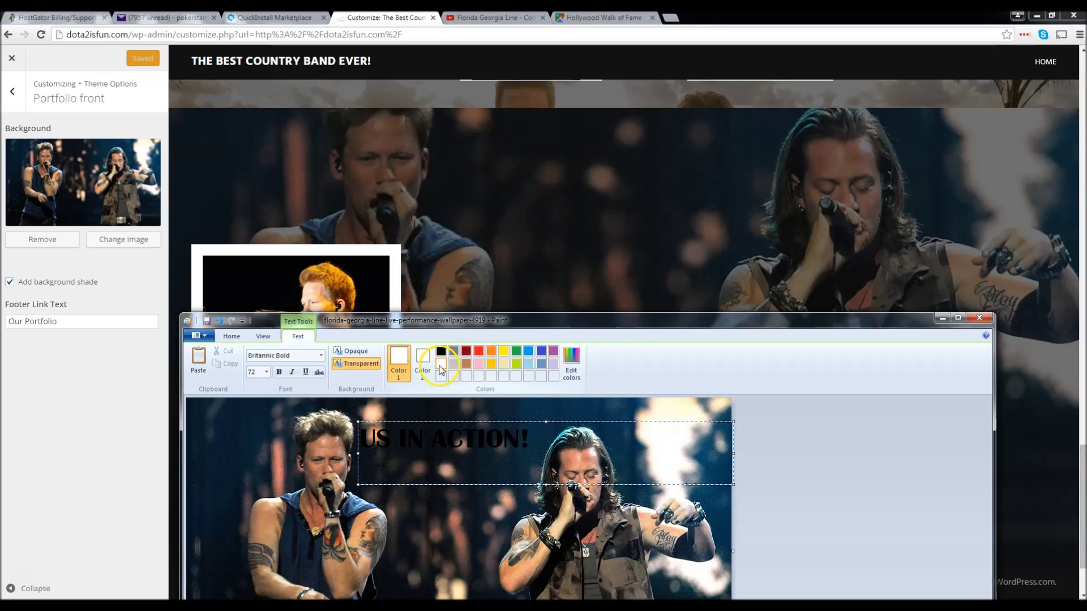
drag(553, 436, 334, 436)
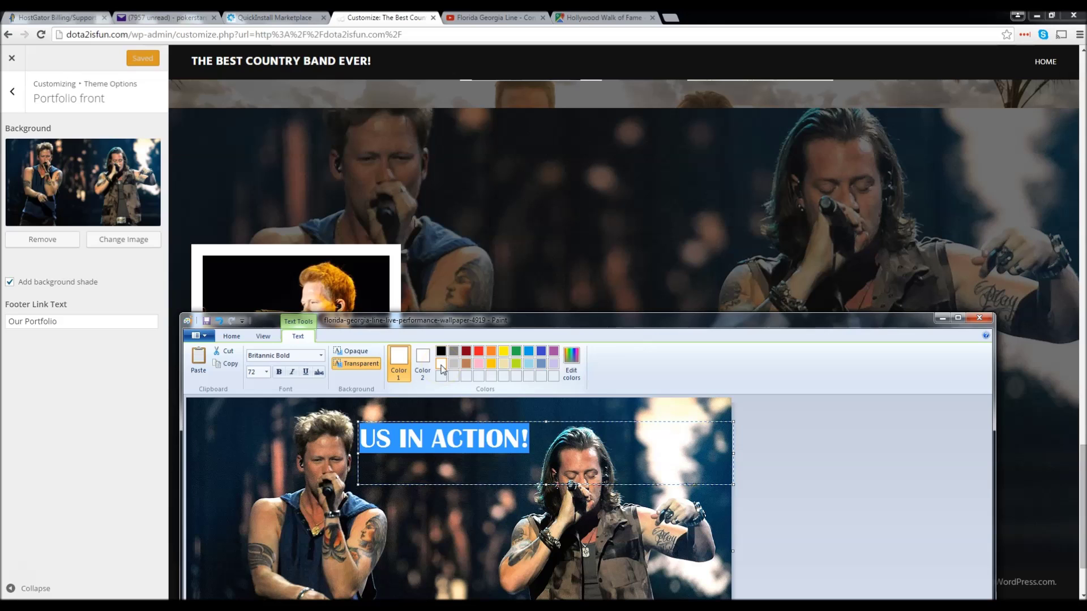
click(509, 449)
drag(628, 319, 631, 155)
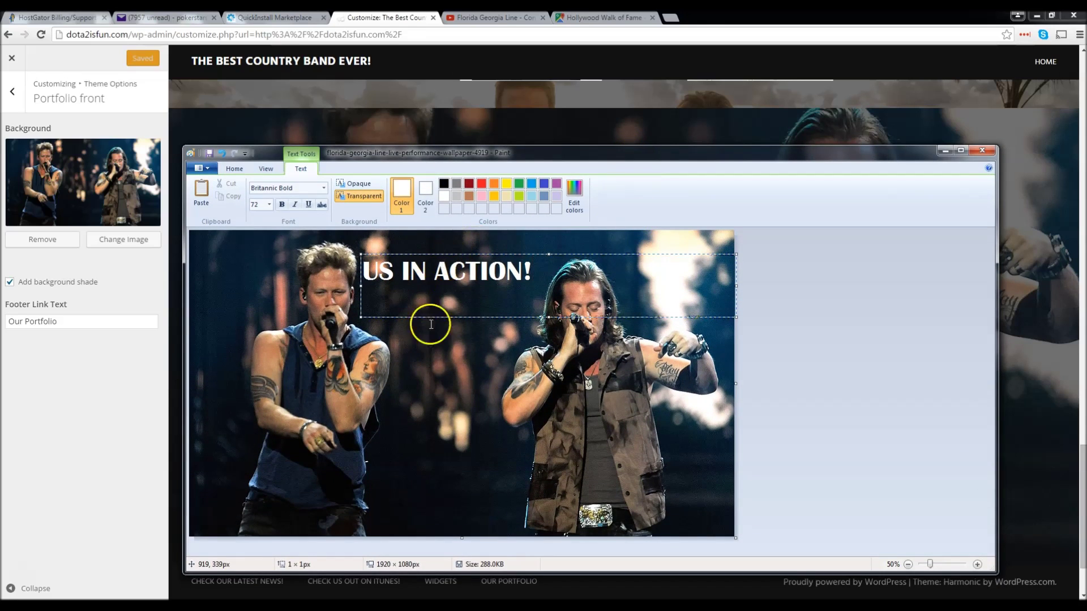
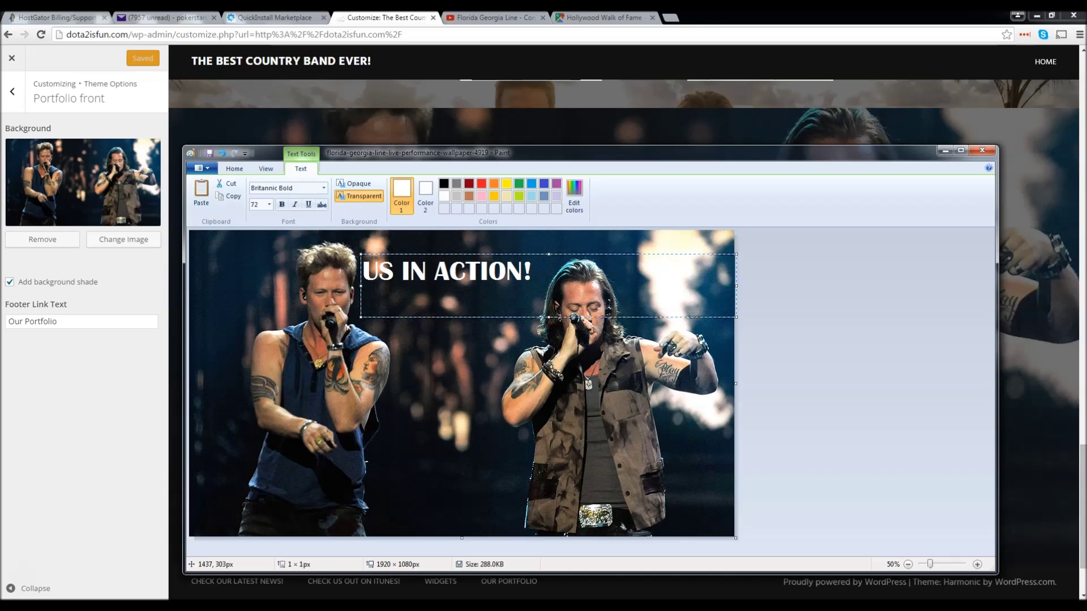
Step: Commit the 'US IN ACTION!' caption and save the photo as JPEG over wallpaper-4919.jpg
click(541, 403)
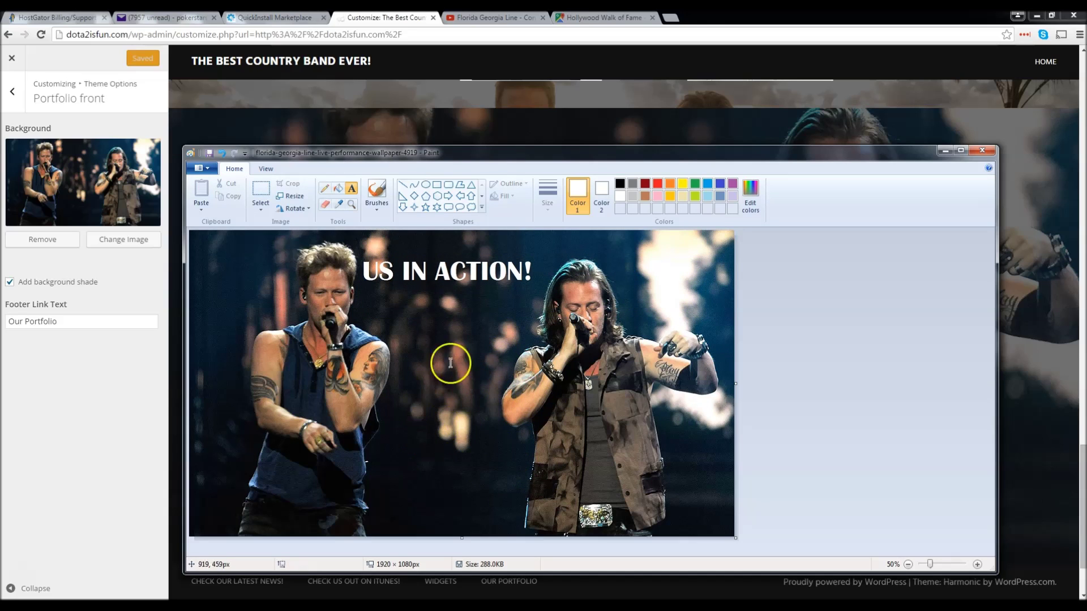
click(204, 169)
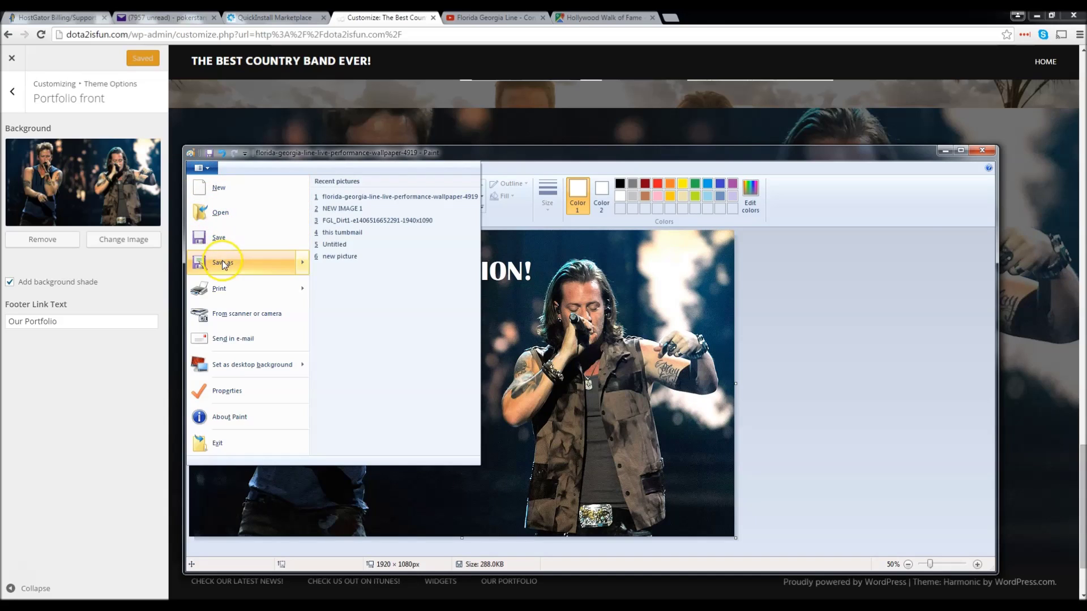
click(222, 260)
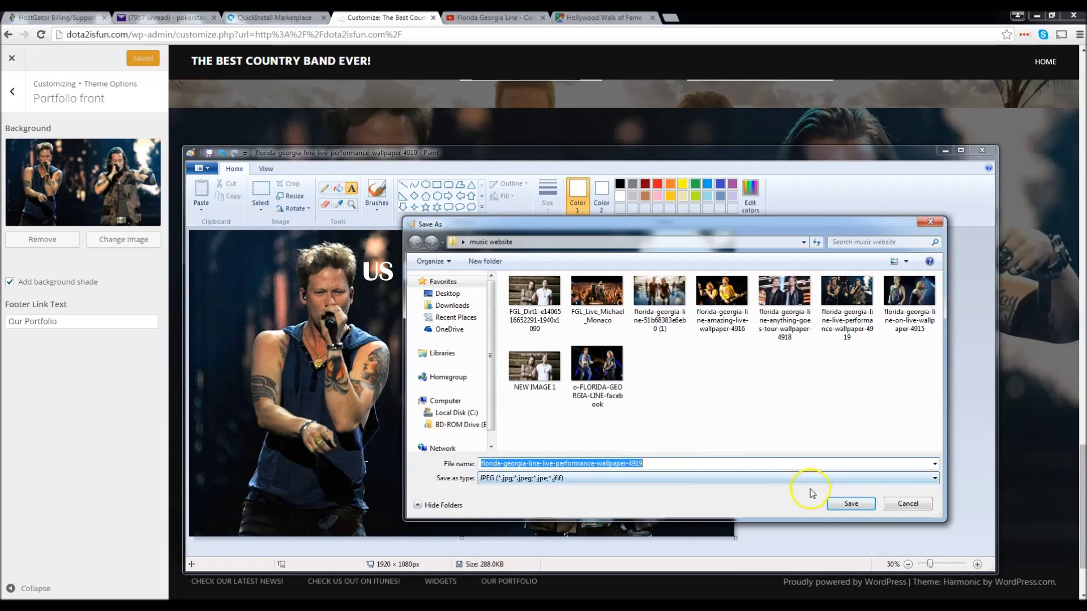
click(851, 504)
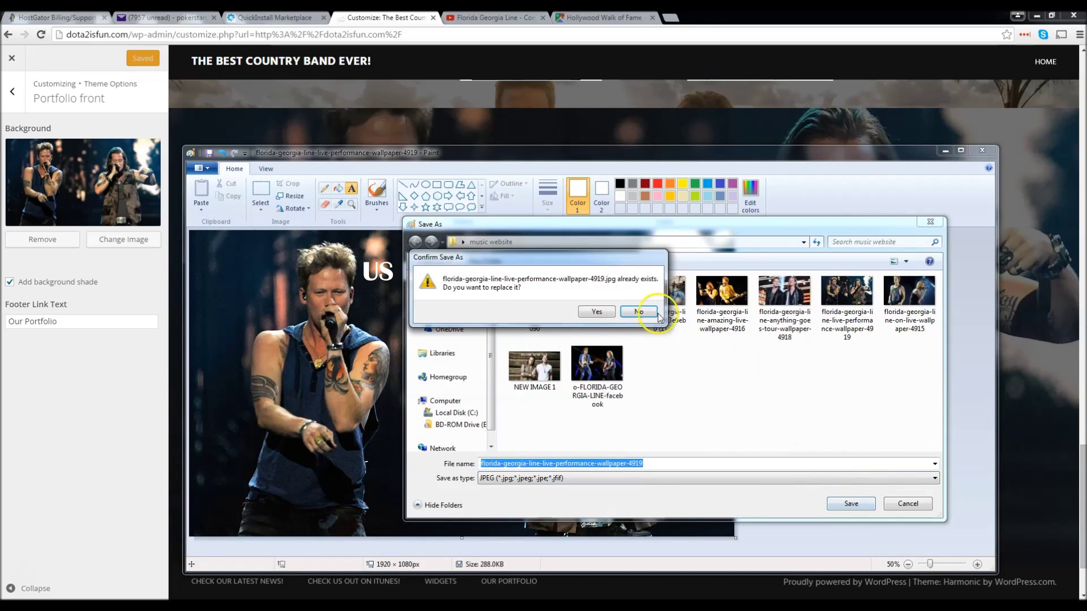
click(590, 313)
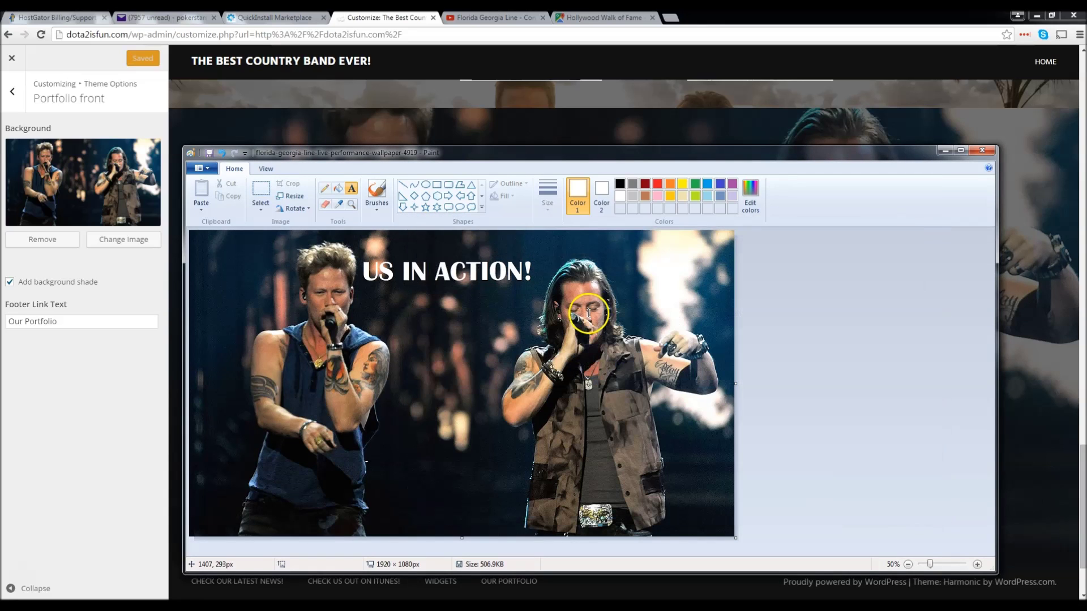
Step: Replace the Portfolio front background with the uploaded edited live-performance wallpaper photo
click(327, 126)
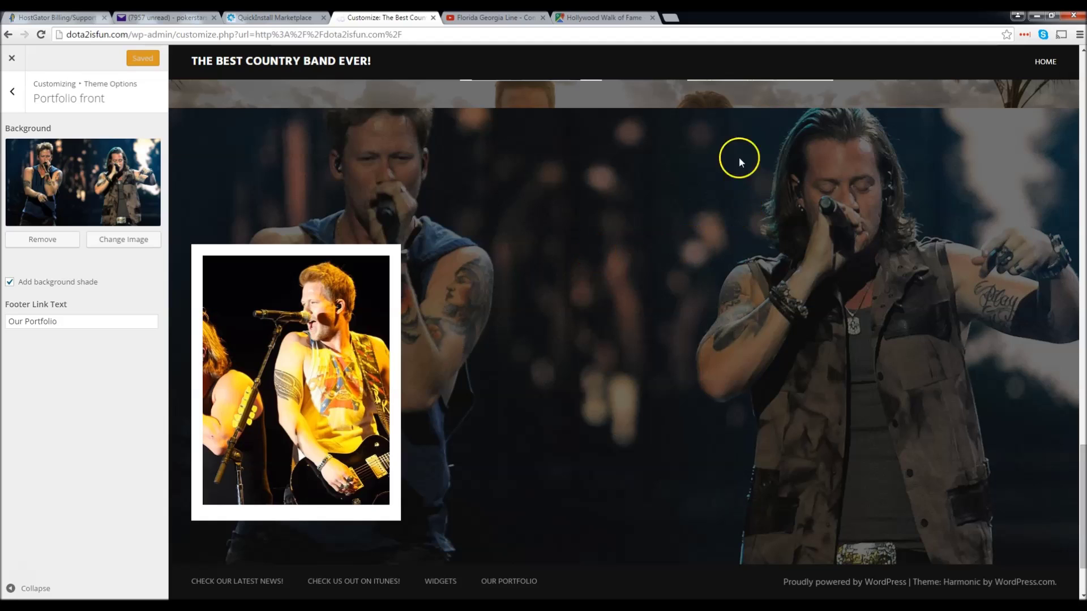
click(39, 239)
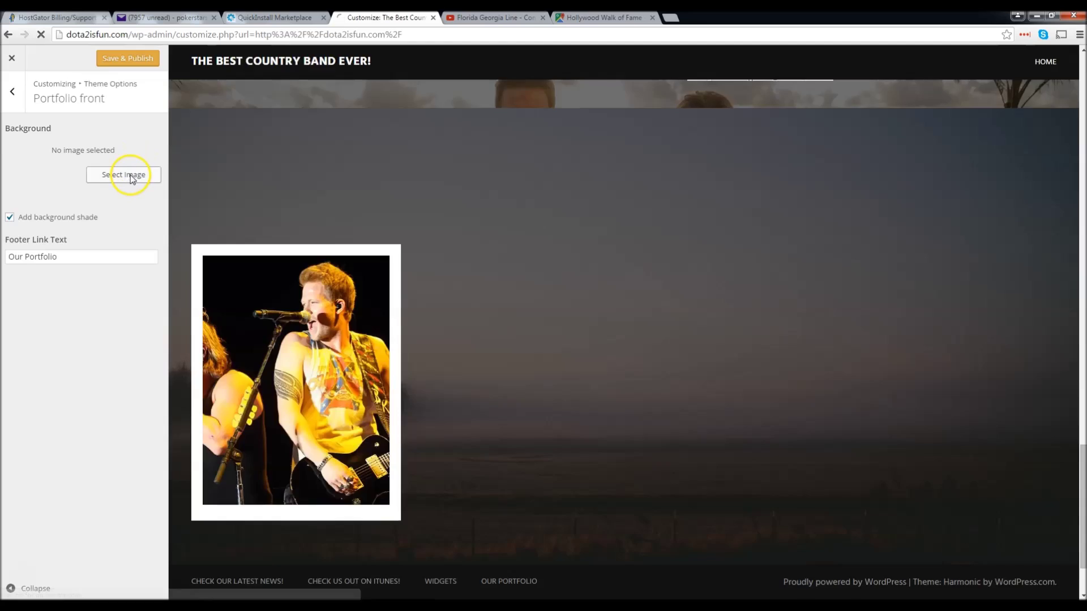
click(132, 176)
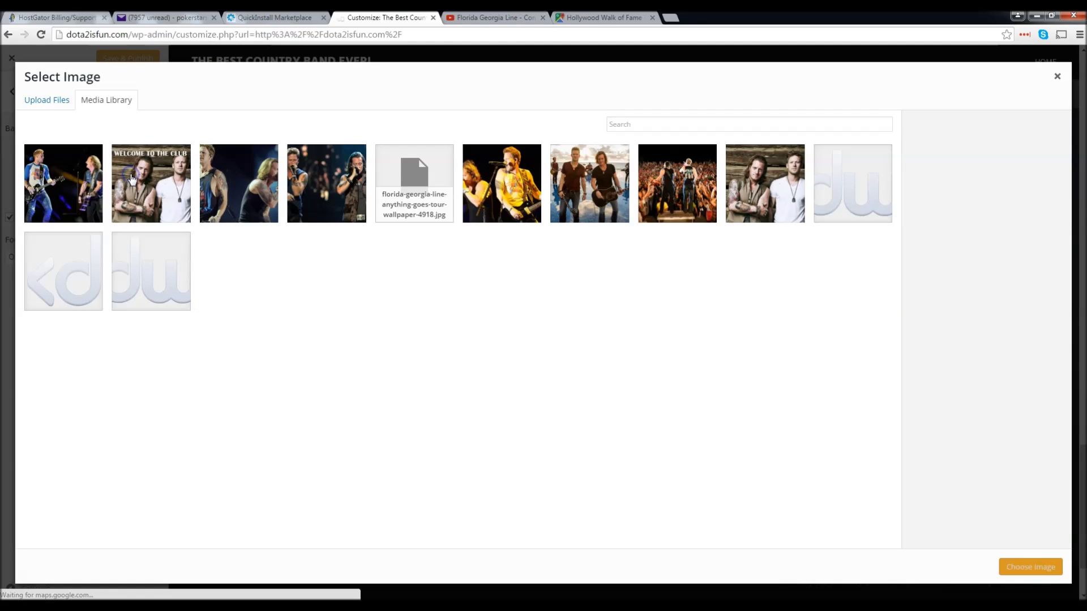
click(51, 101)
click(534, 295)
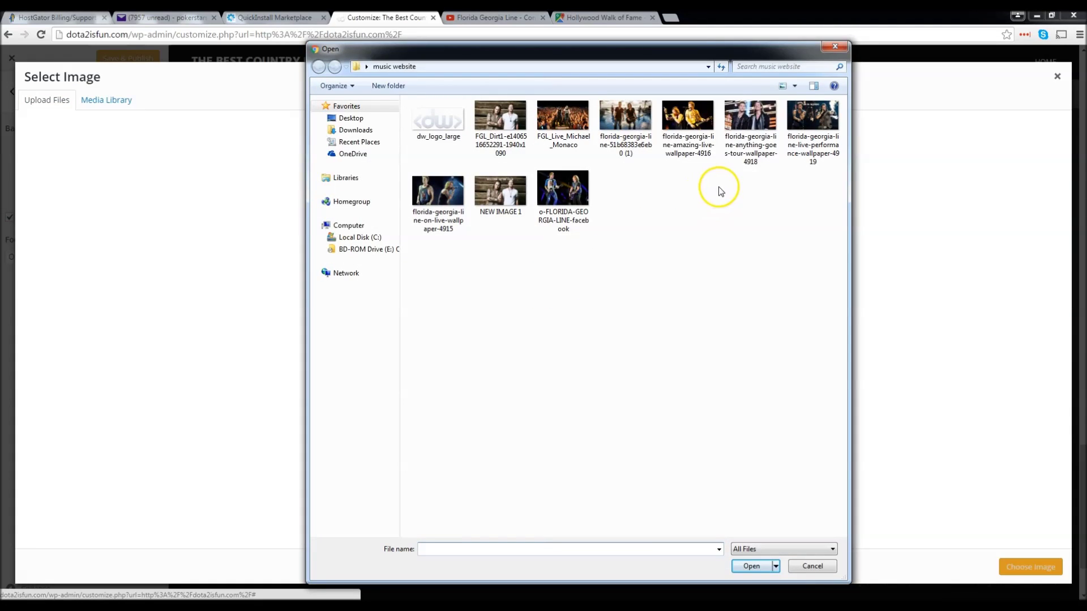
double_click(813, 119)
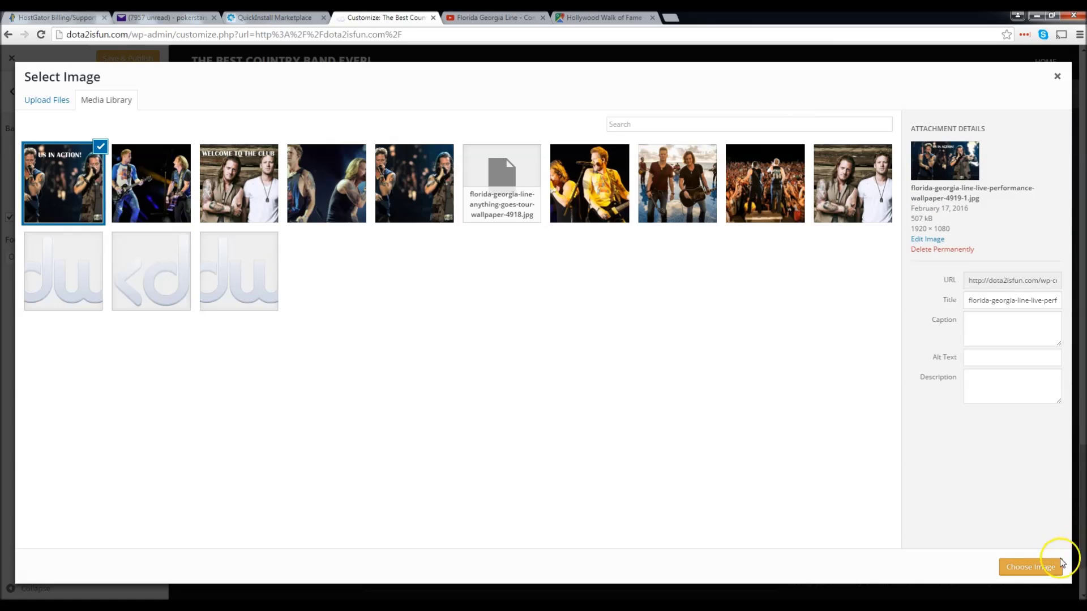
click(1048, 569)
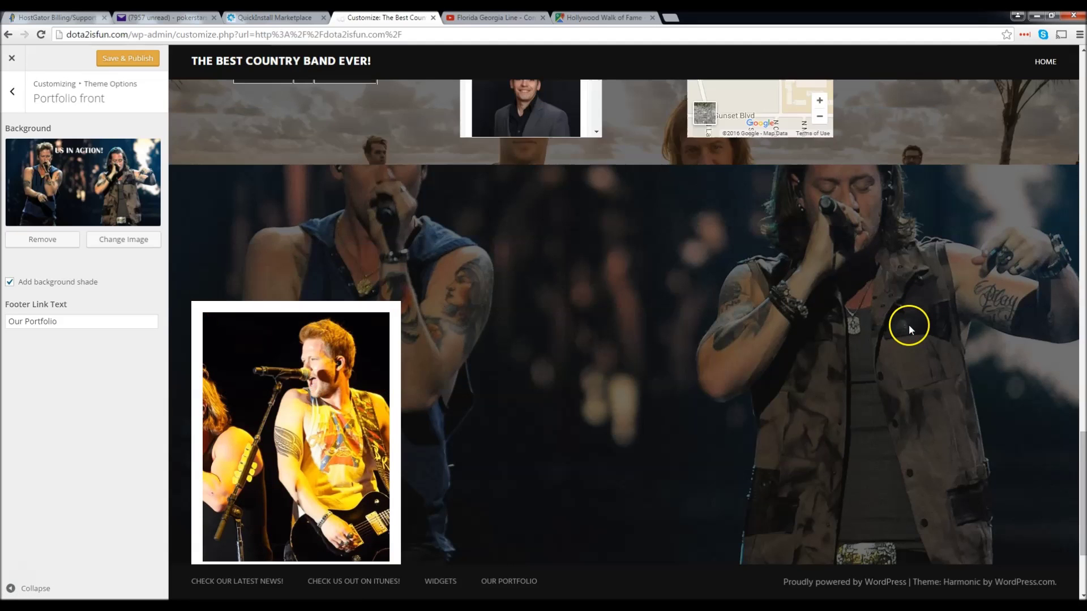
Step: Uncheck Add background shade for the Portfolio front background
drag(1082, 410, 1082, 464)
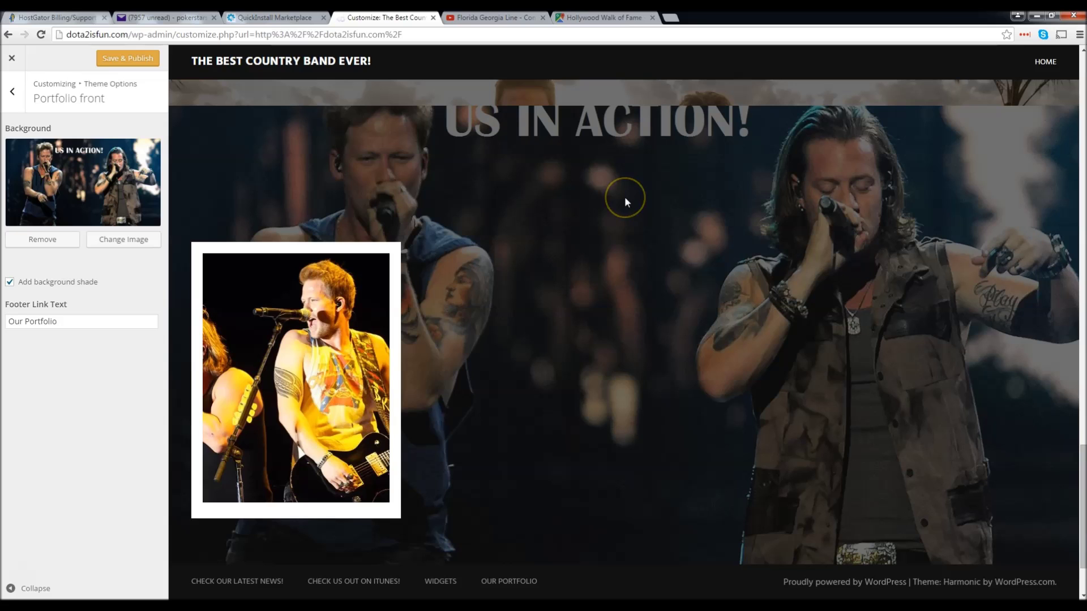
click(50, 282)
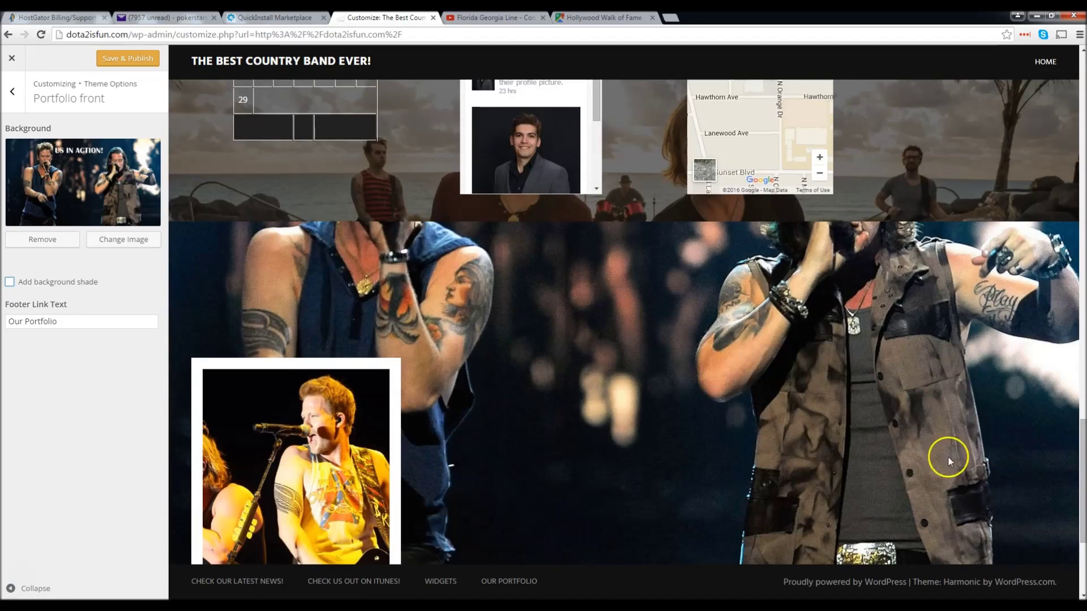
scroll(946, 456, down, 3)
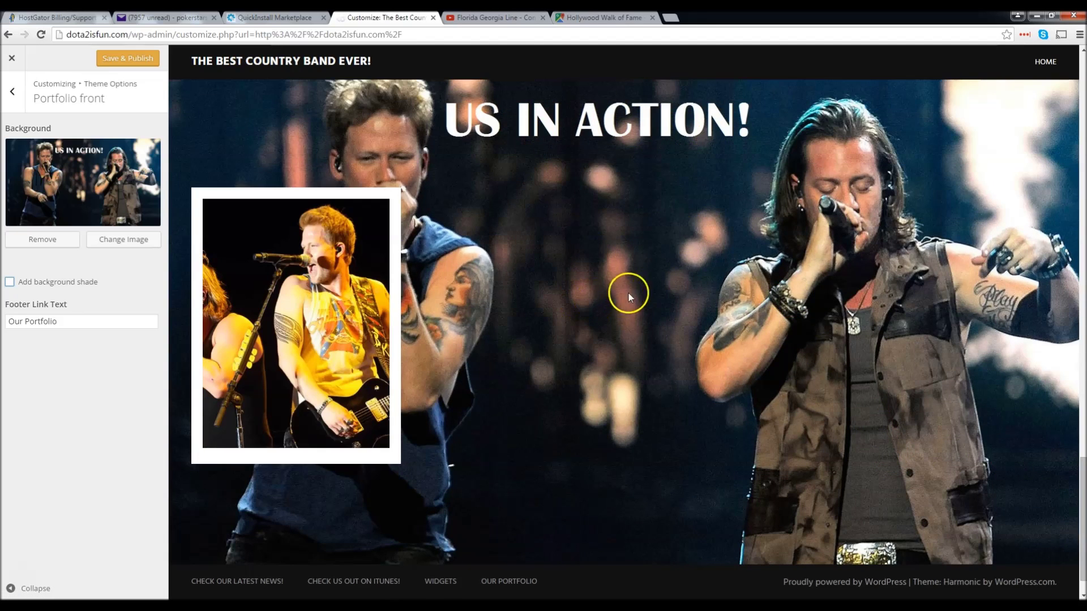
scroll(629, 293, down, 1)
scroll(1068, 498, up, 4)
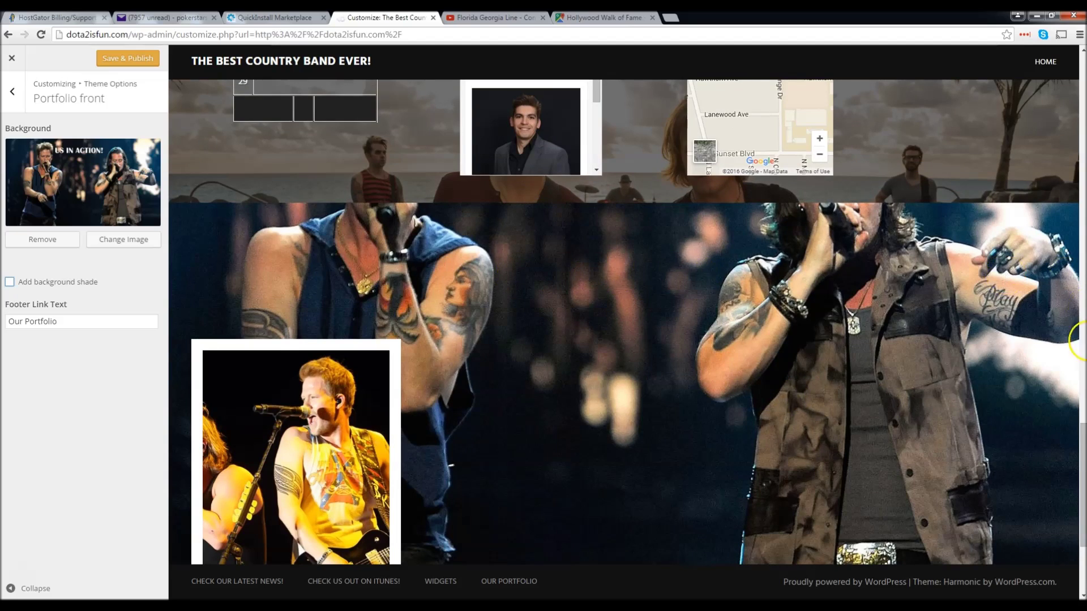
drag(1083, 422, 1083, 477)
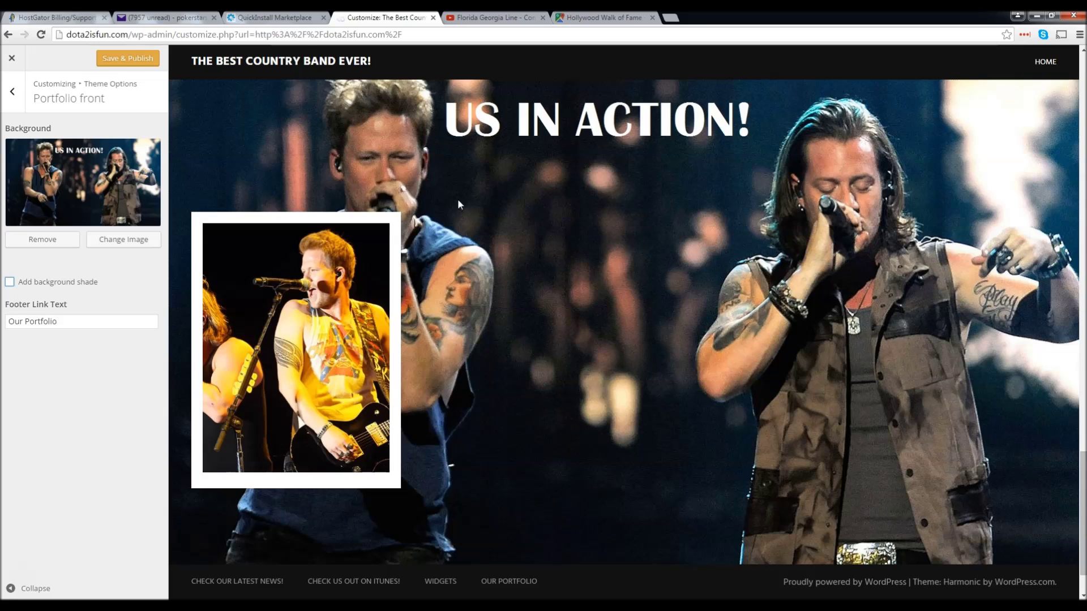
Step: Save & Publish the customizer changes and close it to view the live site
click(137, 63)
click(399, 226)
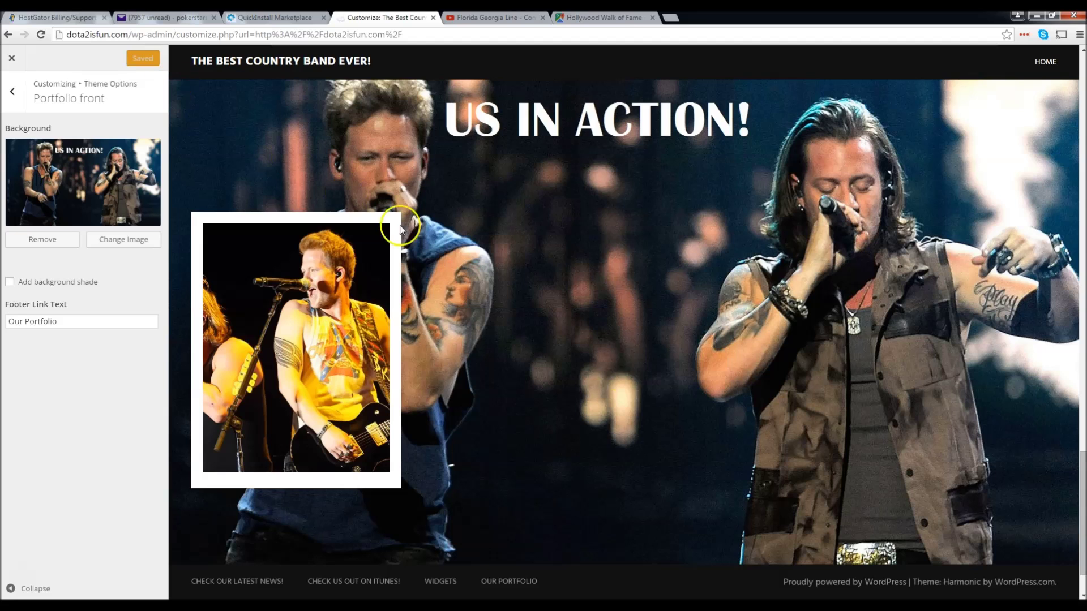
click(12, 58)
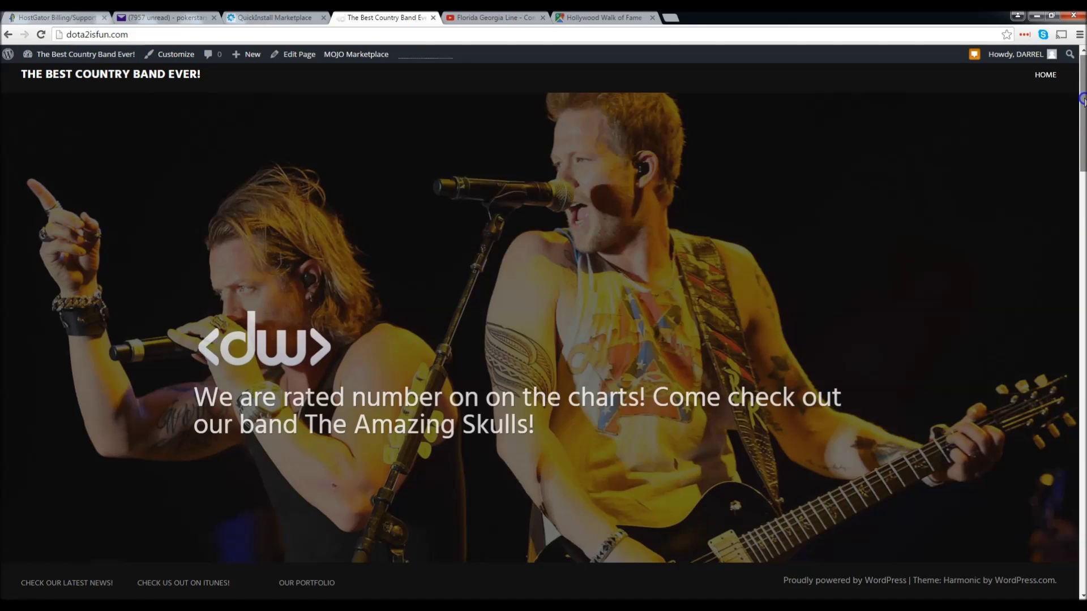
drag(1083, 99, 1082, 227)
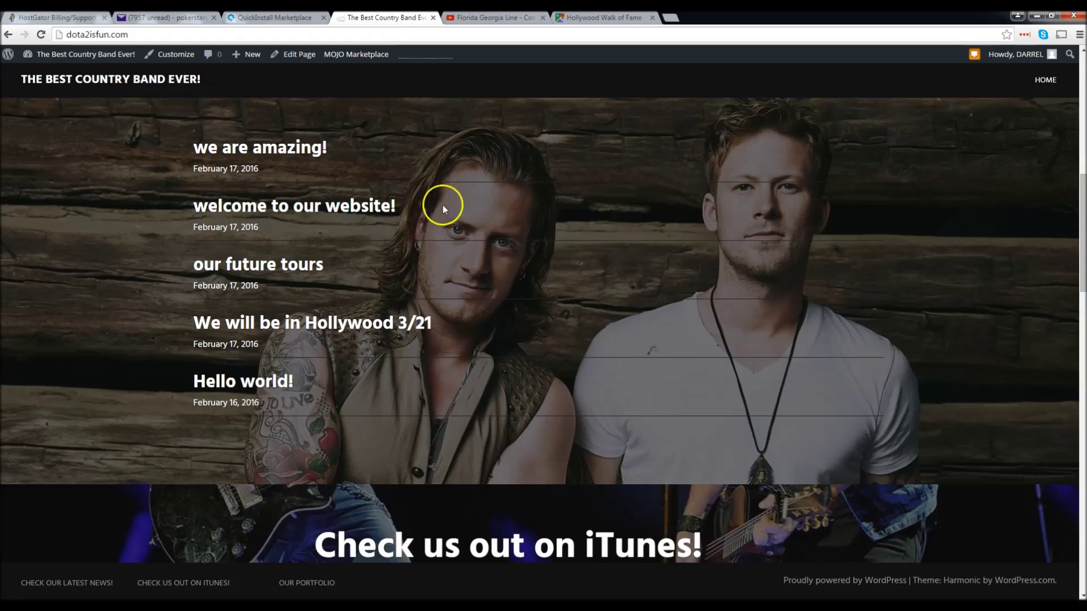
scroll(286, 317, down, 4)
scroll(288, 314, down, 2)
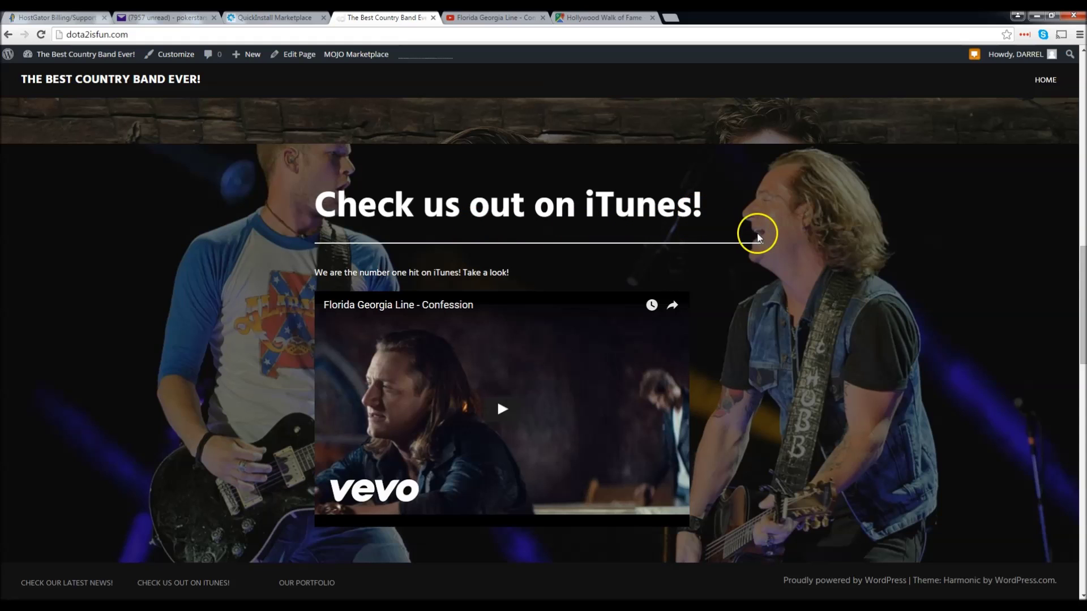
scroll(752, 226, down, 1)
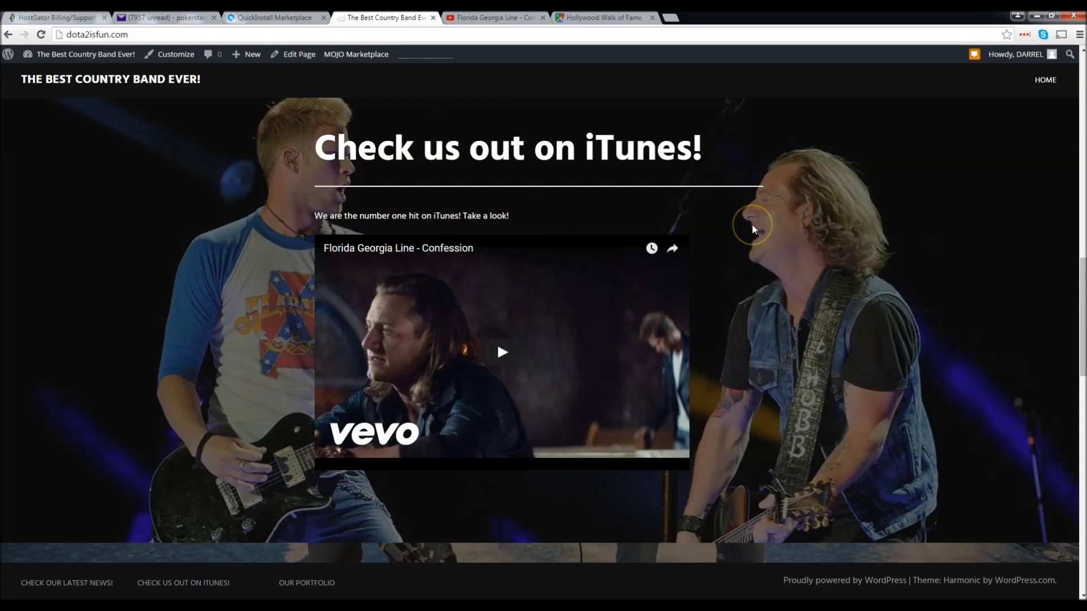
scroll(752, 224, down, 6)
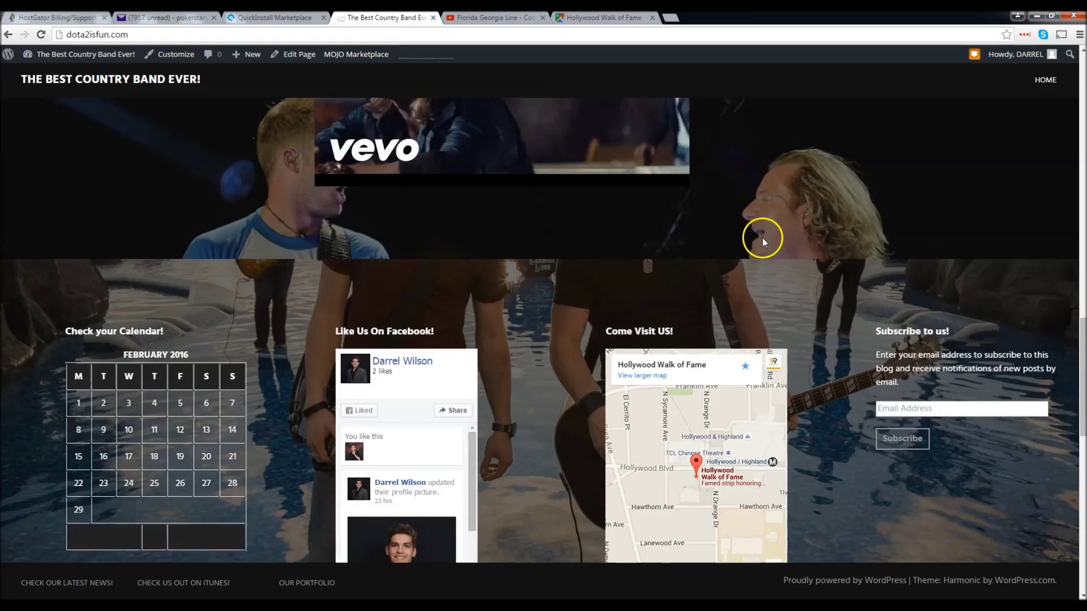
scroll(593, 250, down, 3)
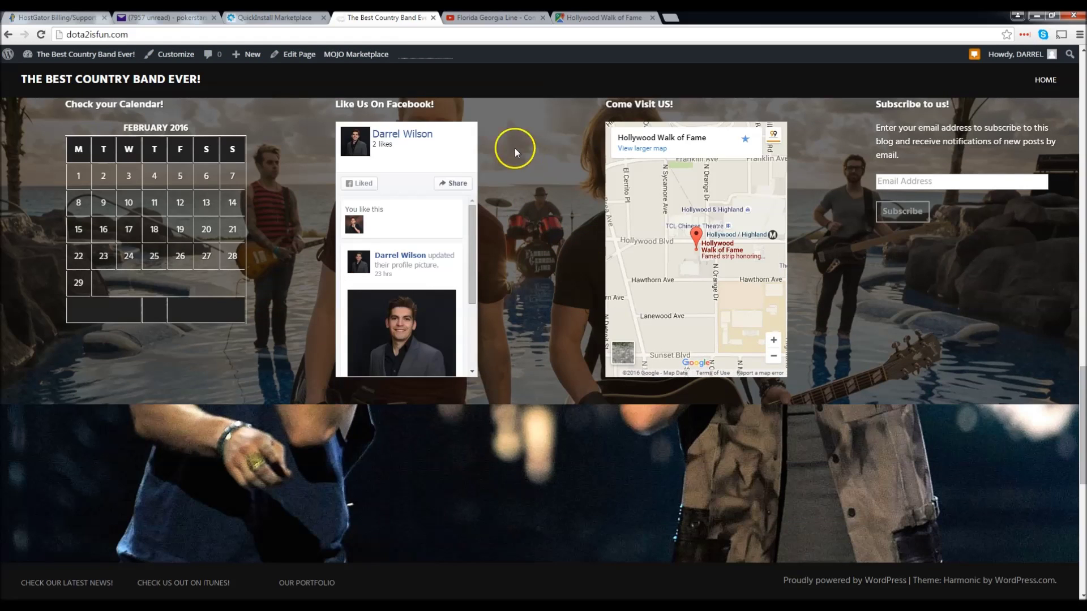
drag(393, 145, 376, 145)
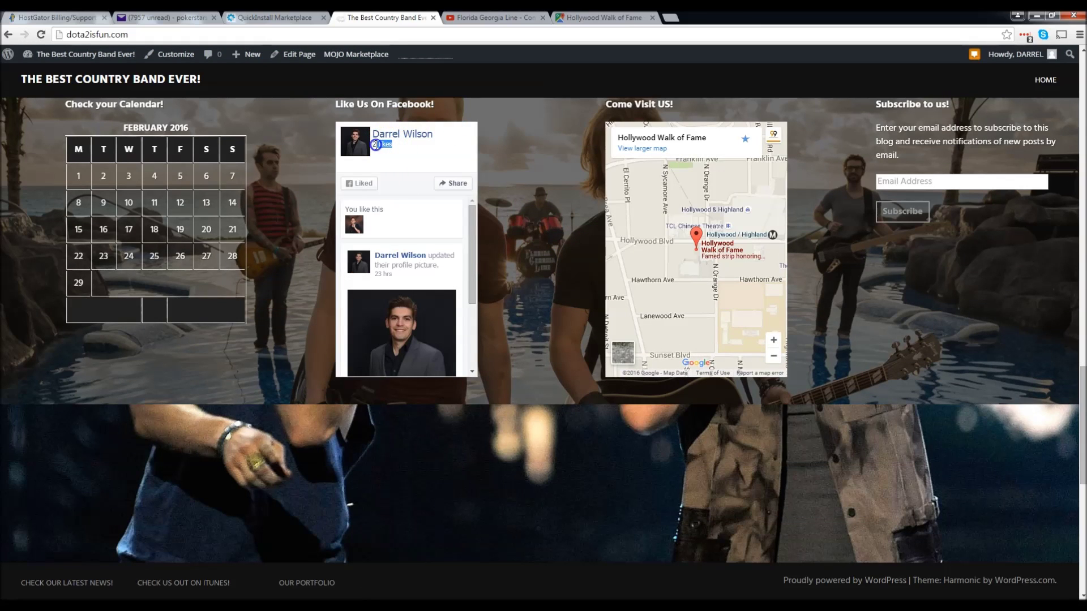
click(525, 183)
scroll(525, 183, down, 2)
scroll(527, 182, down, 4)
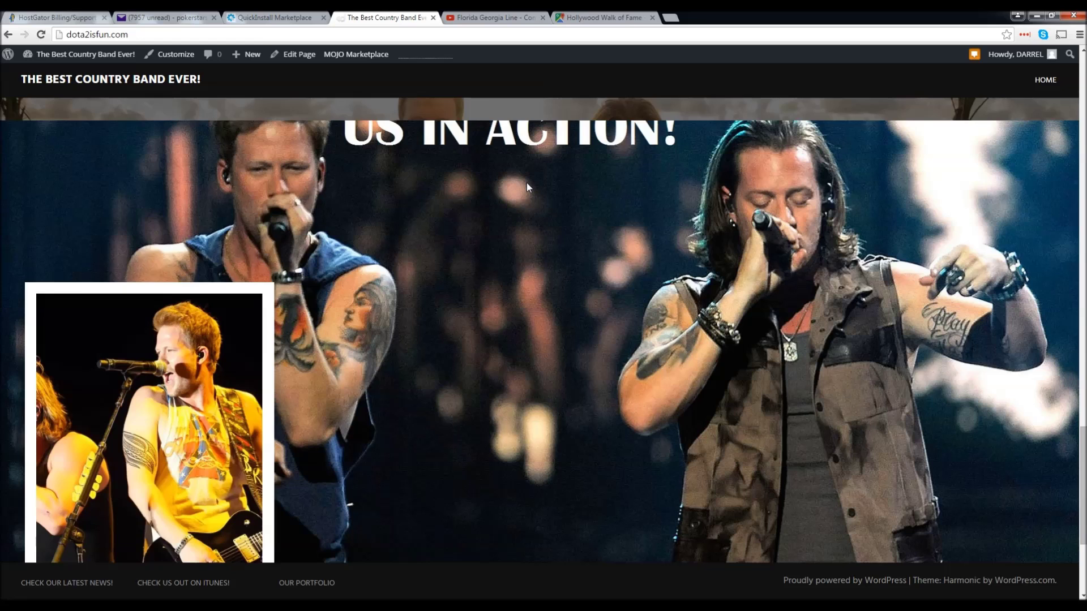
scroll(304, 259, down, 2)
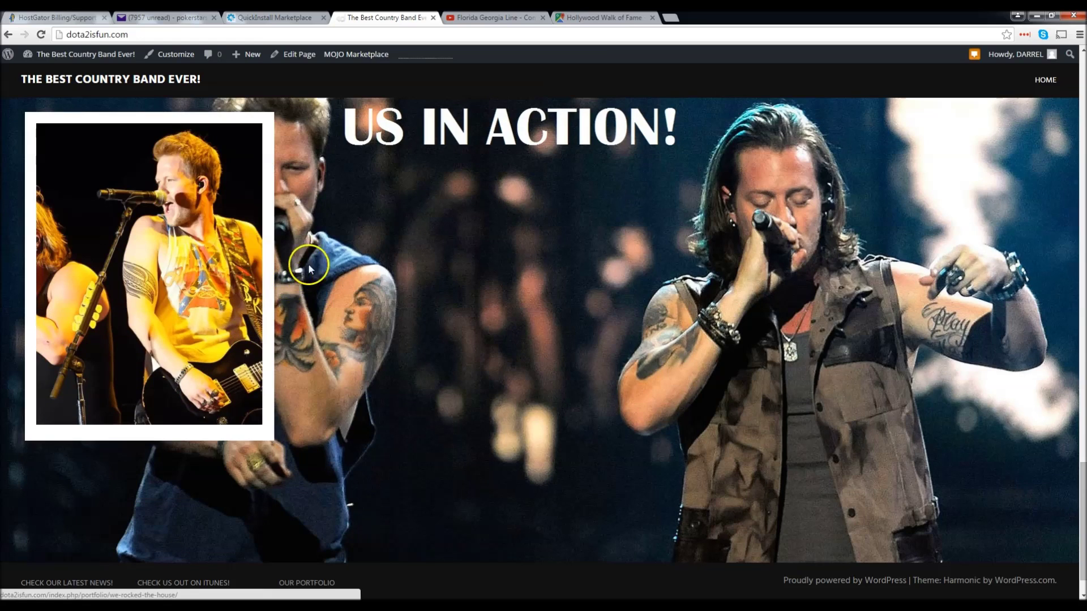
scroll(327, 241, up, 1)
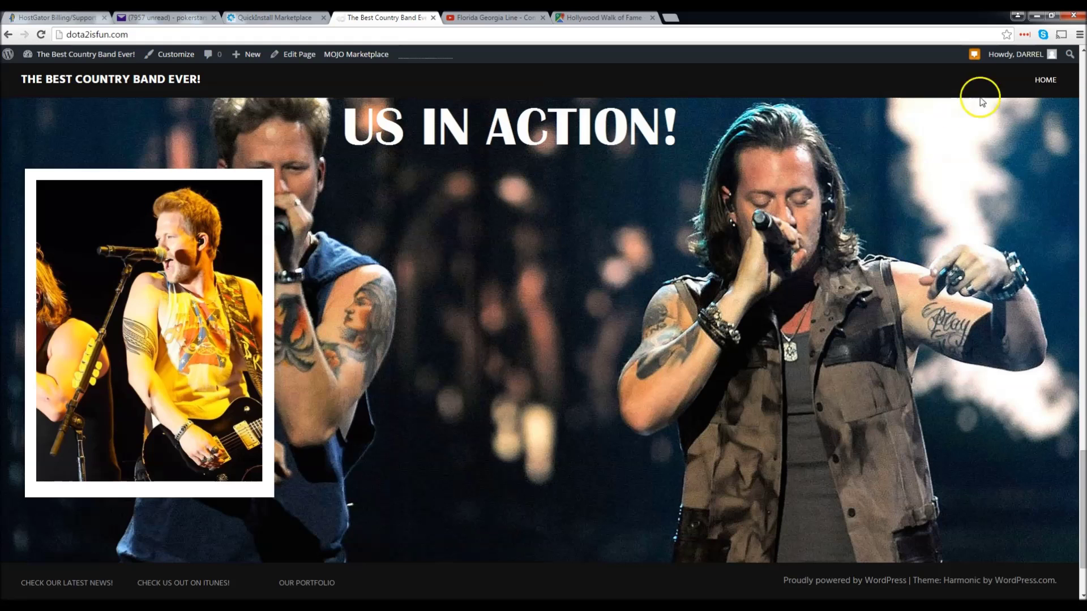
drag(1083, 488, 1082, 88)
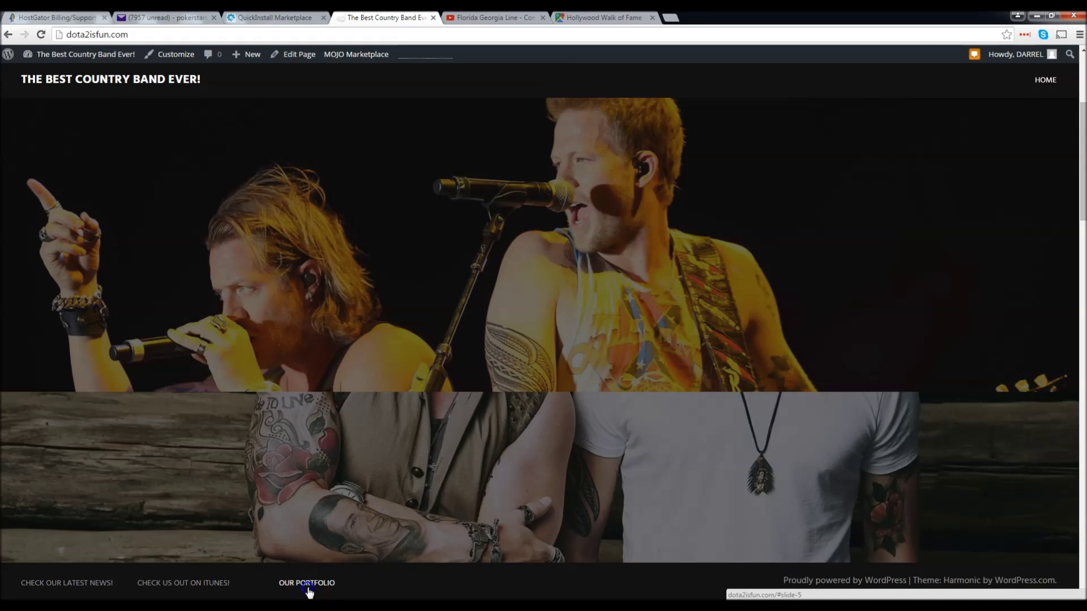
click(238, 585)
click(214, 589)
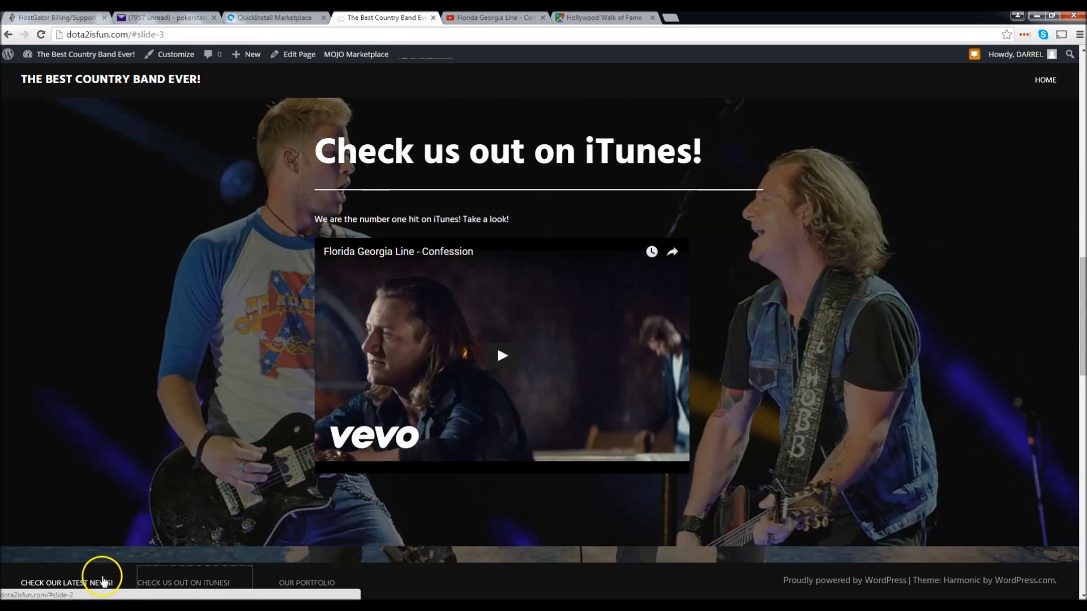
click(88, 583)
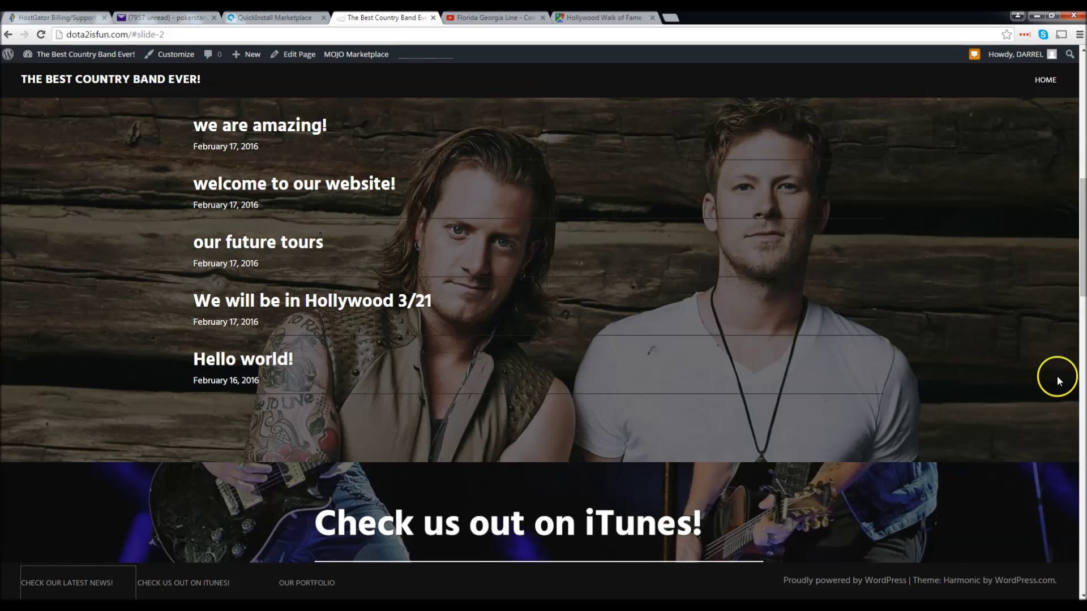
drag(1081, 291, 1081, 169)
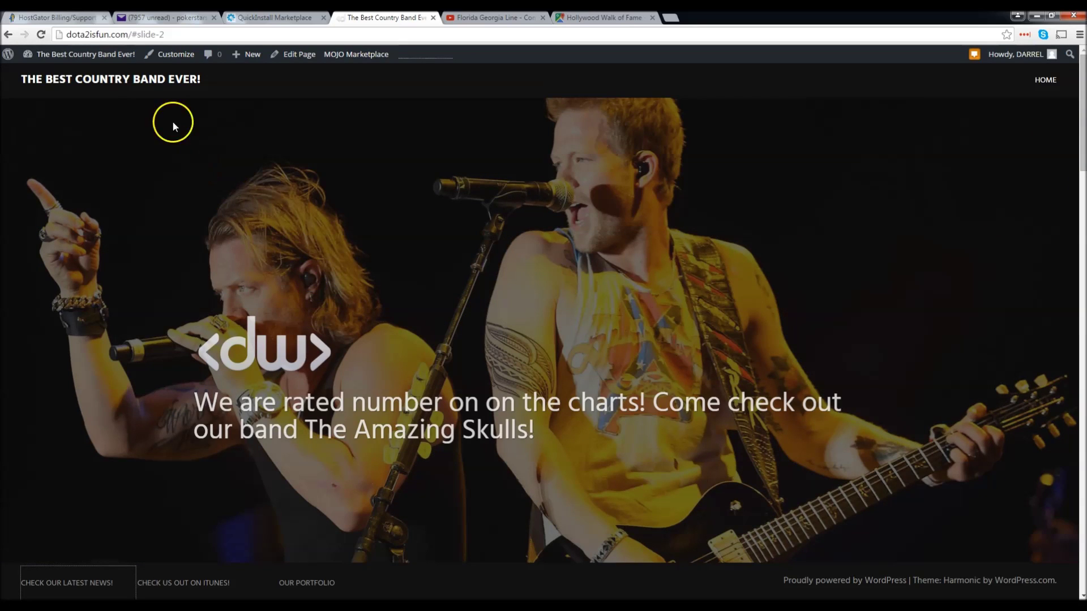
Step: Start a new page via Dashboard > Pages > Add New
mouse_move(113, 55)
click(58, 78)
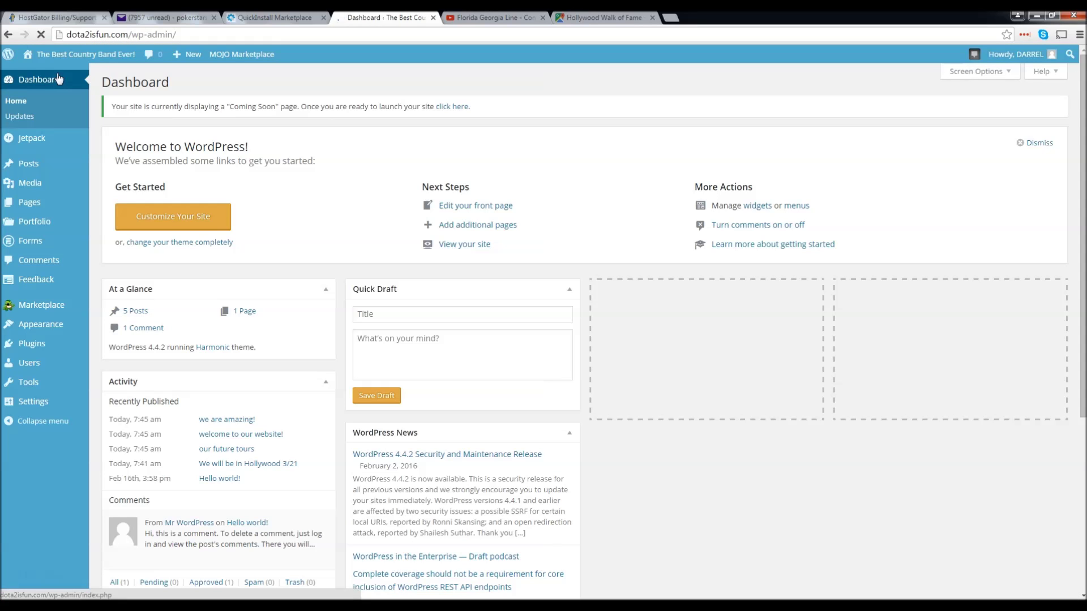
mouse_move(34, 202)
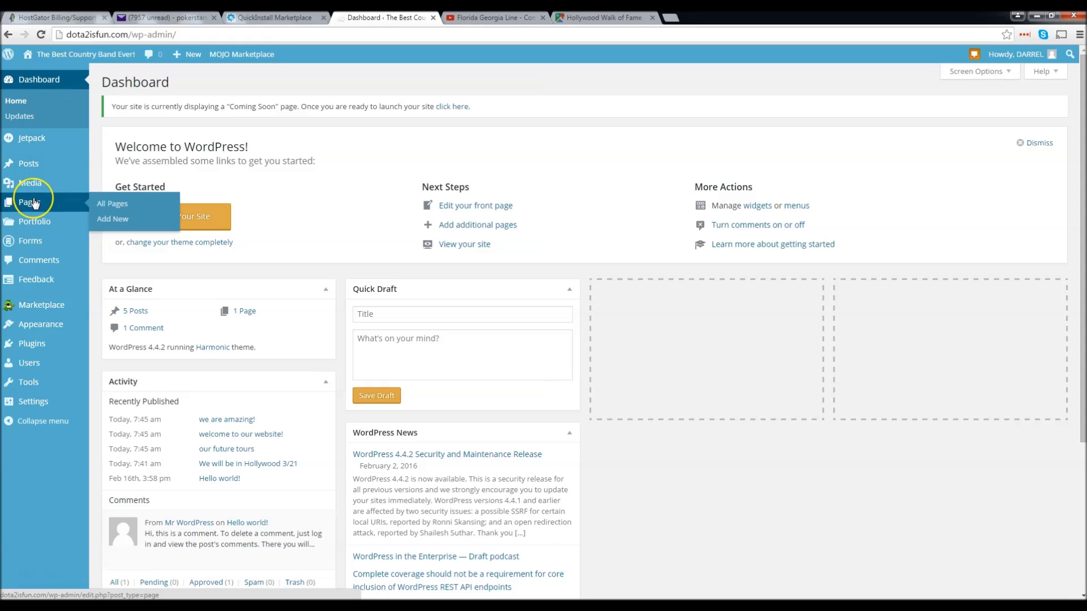
click(34, 202)
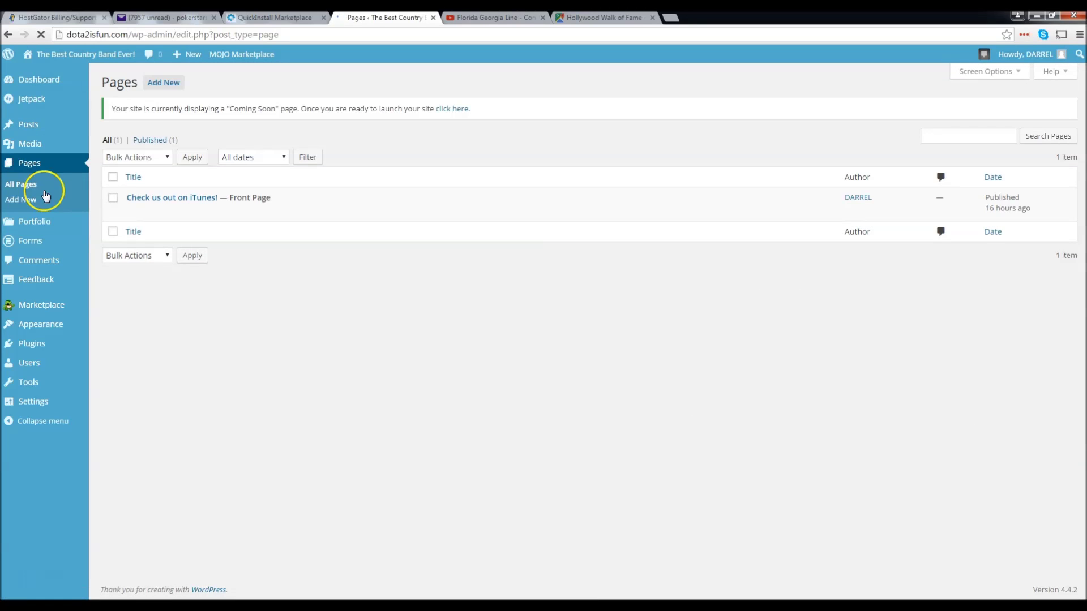
click(171, 85)
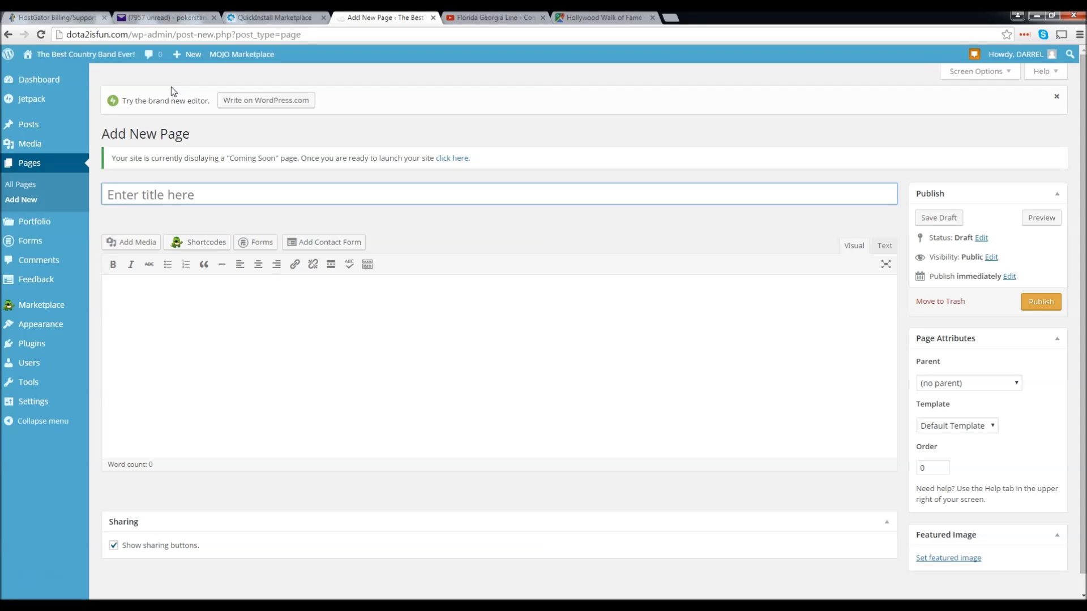
Step: Title the new page 'Learn About The Artists'
text(IEARN)
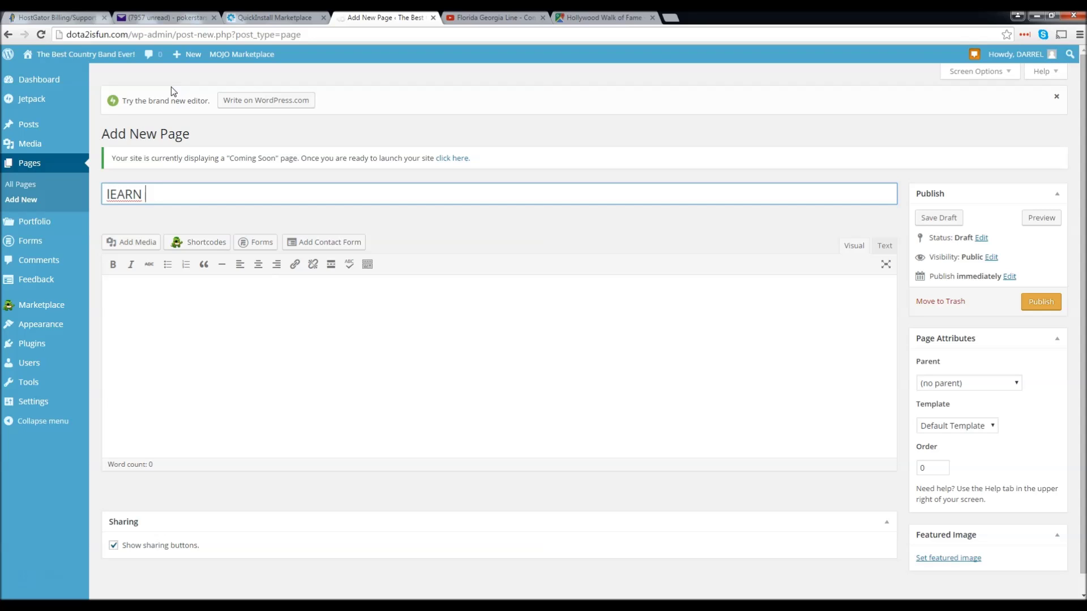
key(ctrl+a)
key(BackSpace)
text(Learn About T)
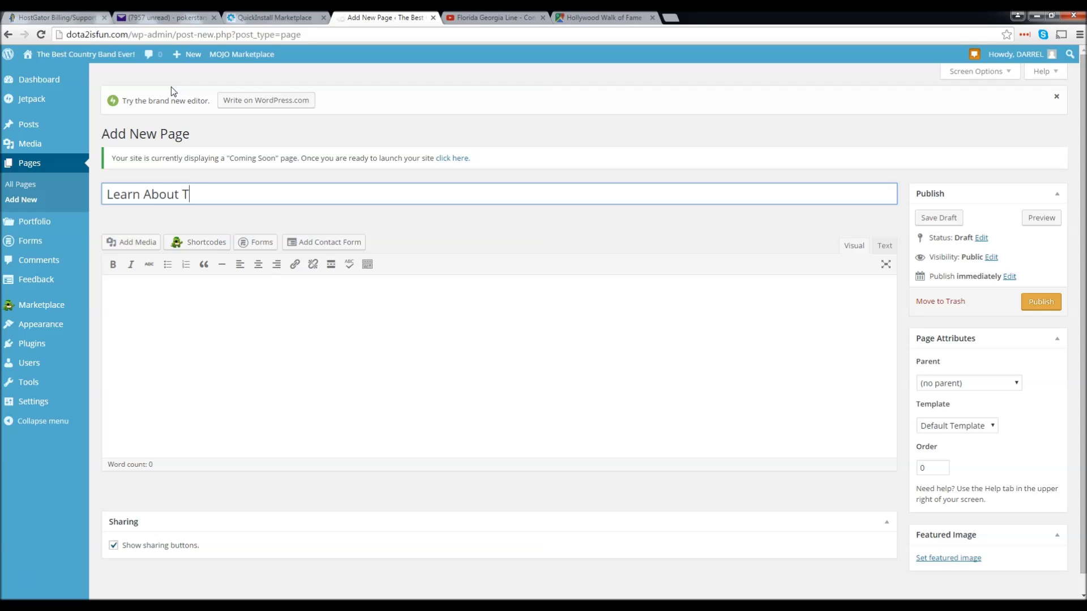
text(he Artists)
key(Tab)
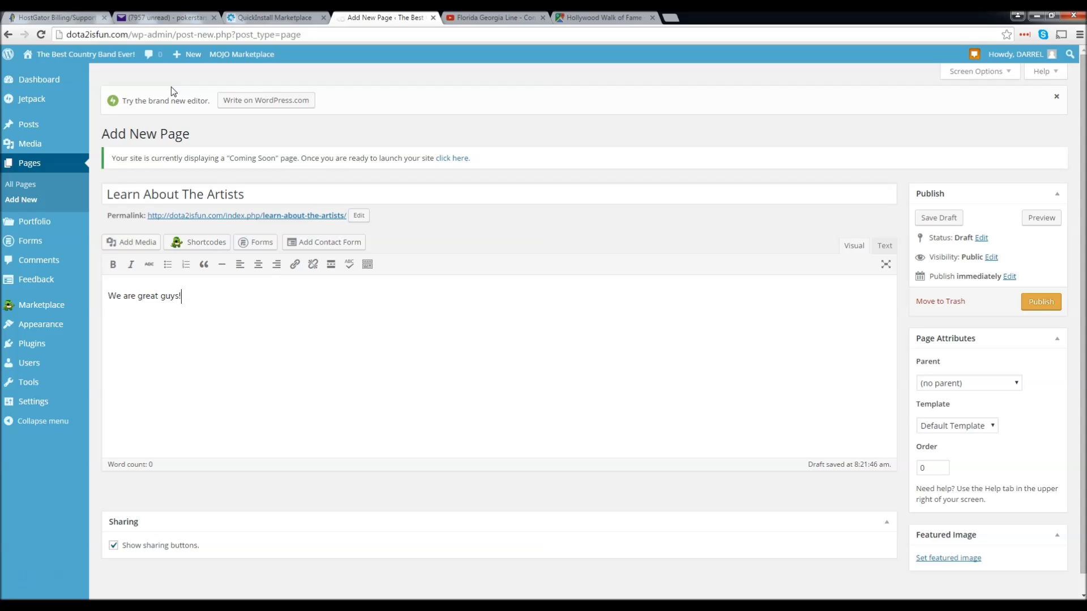
Step: Insert the band-by-the-pool photo at Full Size from the Media Library into the page
click(153, 248)
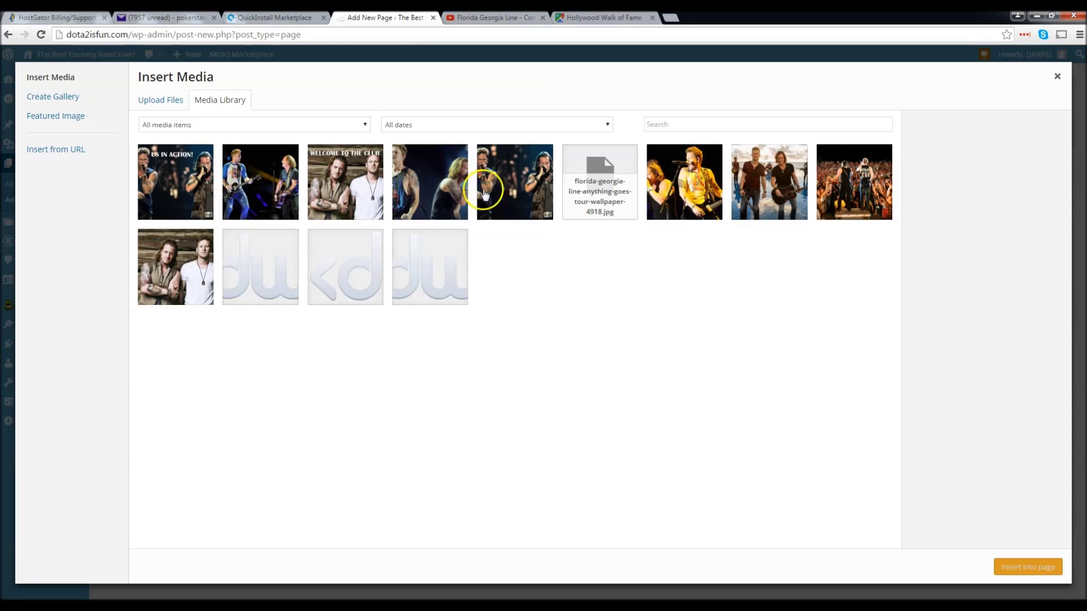
click(726, 179)
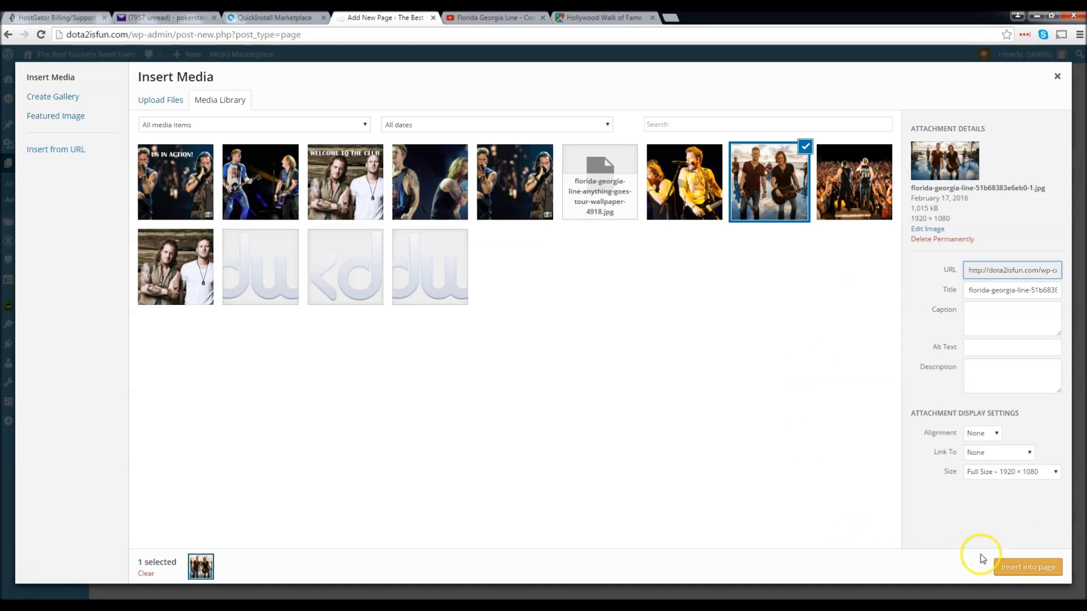
click(1028, 477)
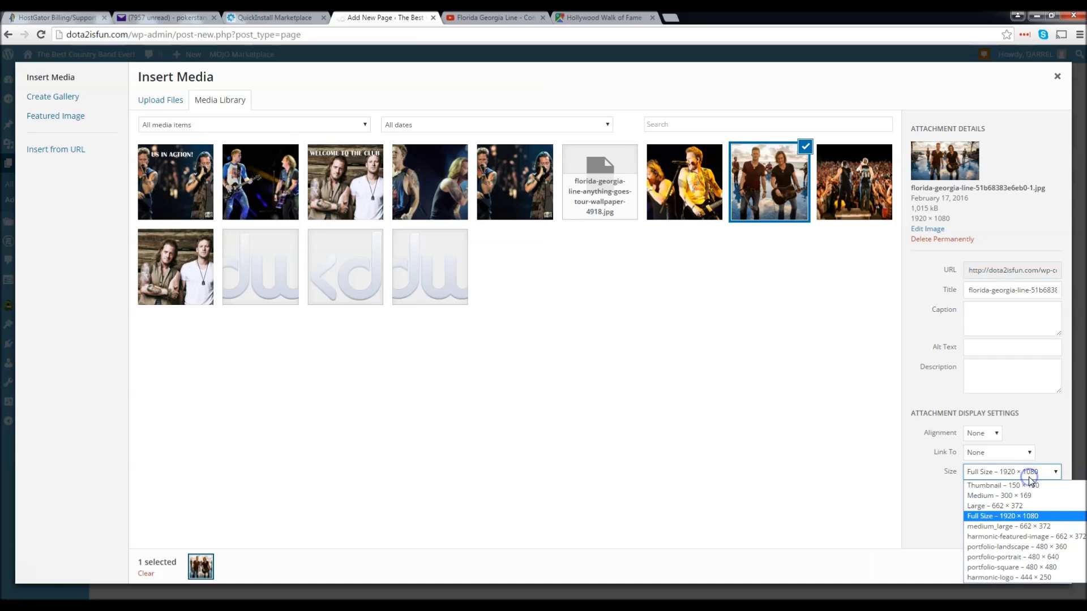
click(1025, 516)
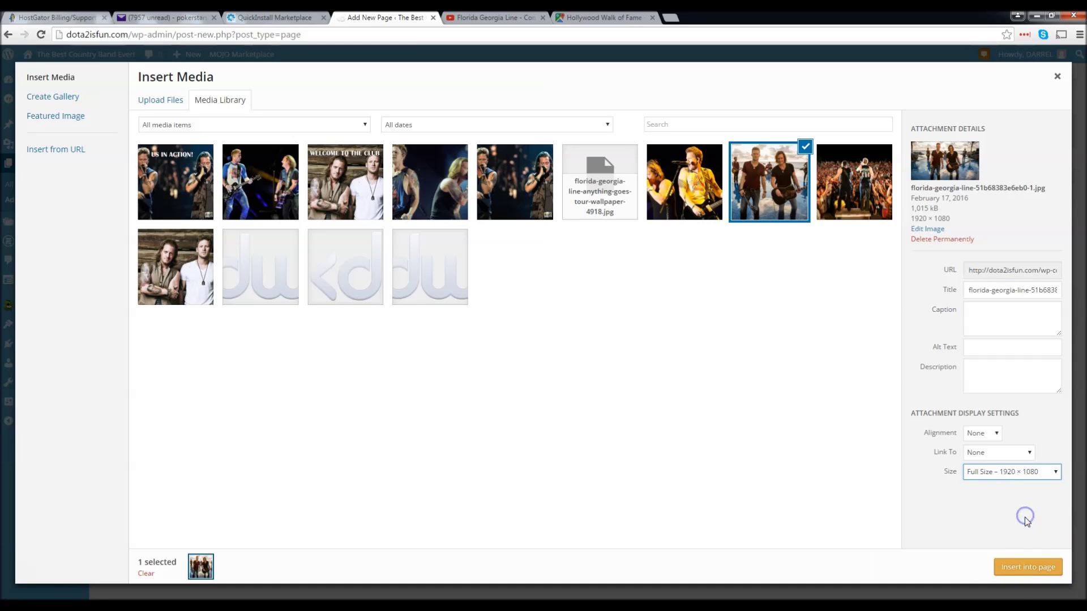
click(1026, 567)
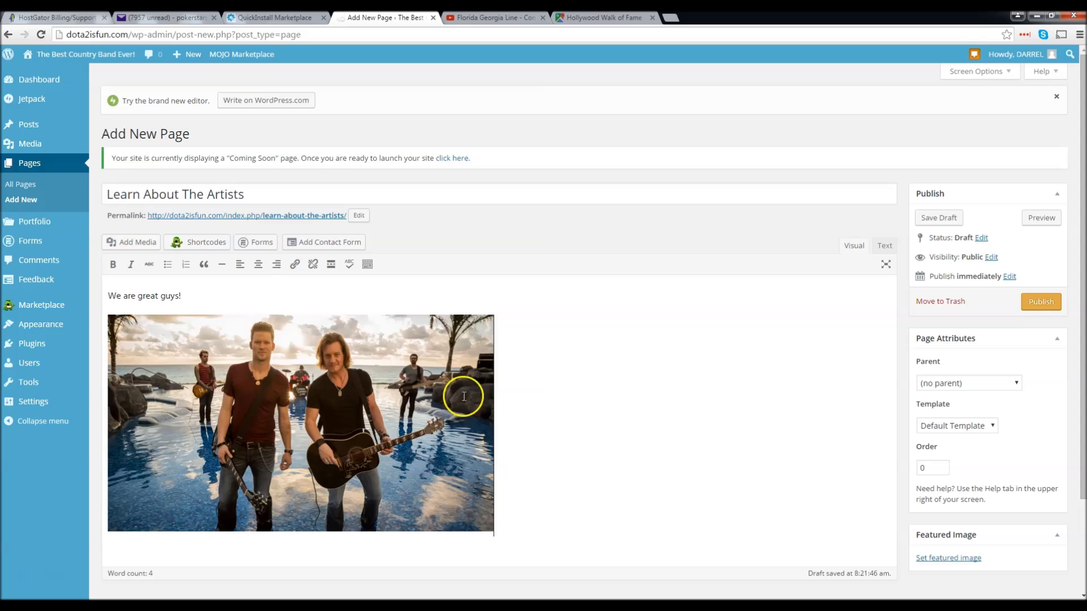
click(293, 385)
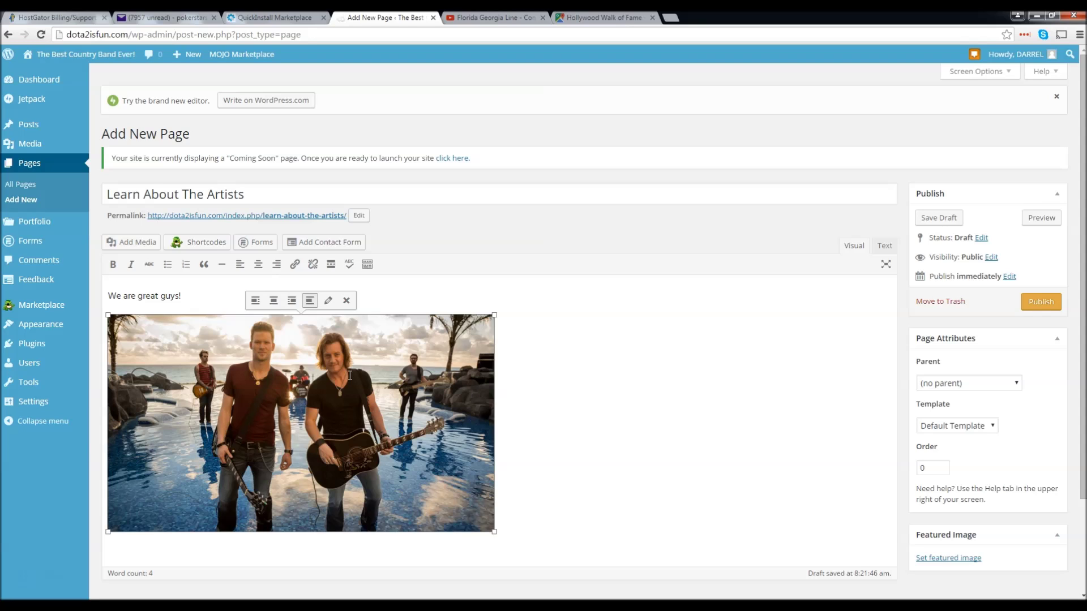
Step: Clear the pool photo's Alternative Text in its image details
click(328, 302)
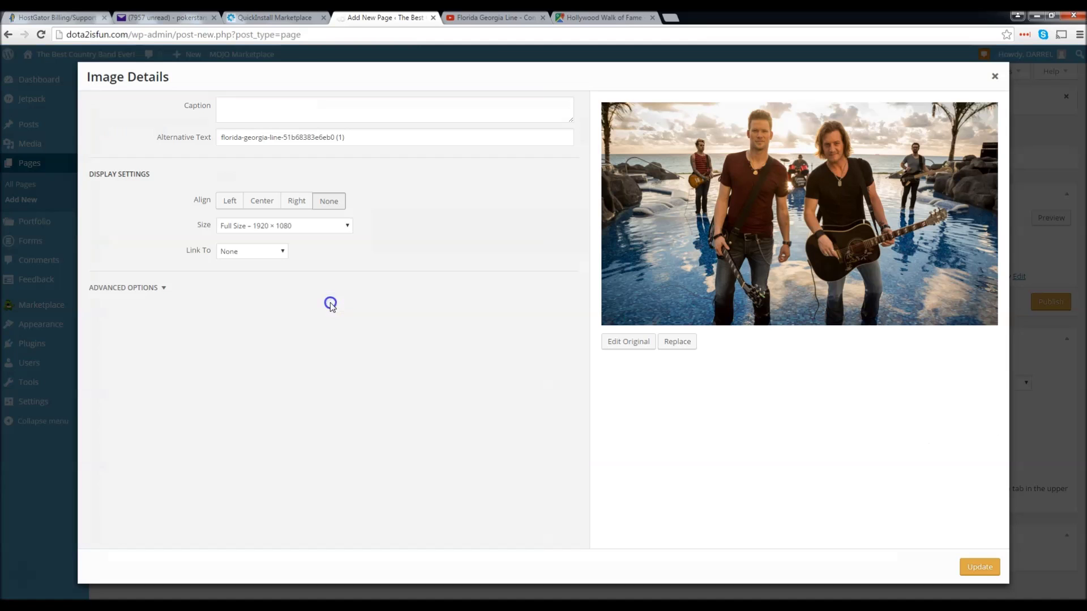
drag(346, 144, 158, 124)
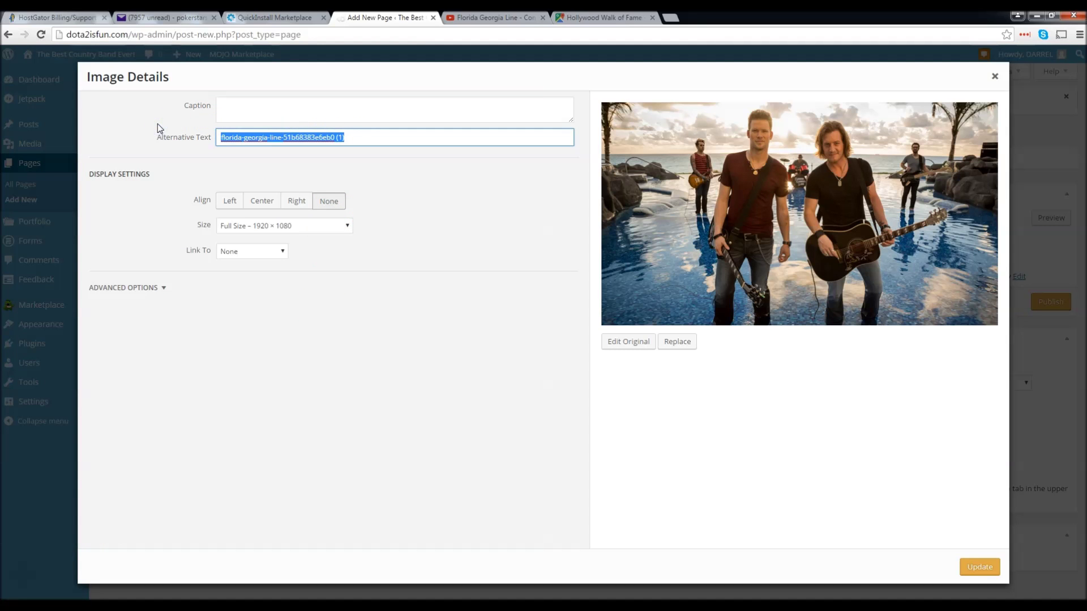
key(BackSpace)
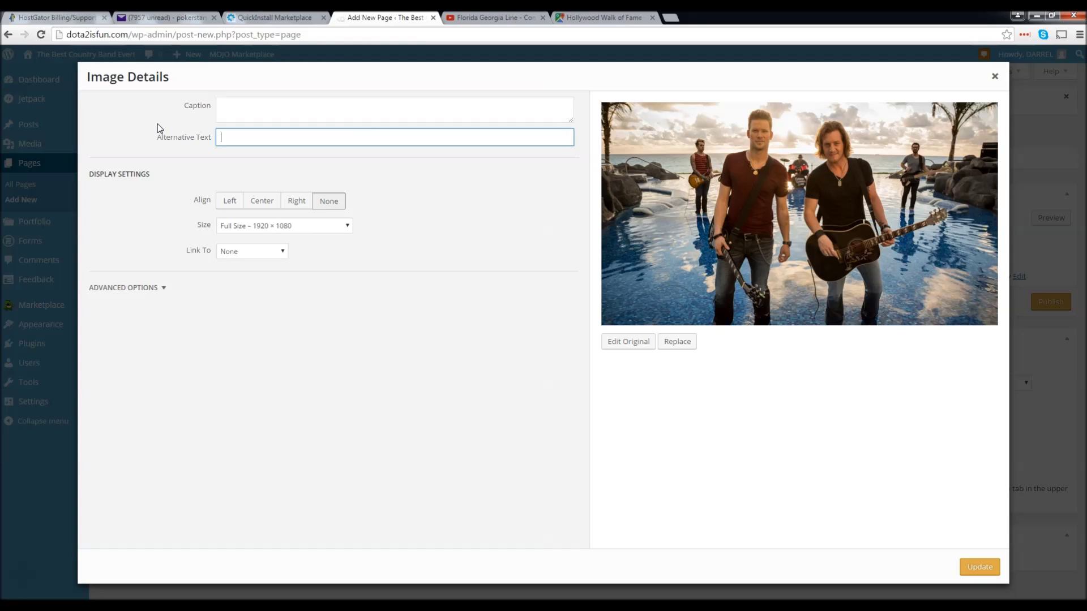
Step: Set the photo's Link To as Custom URL, enter the web address, and update
click(313, 229)
click(312, 270)
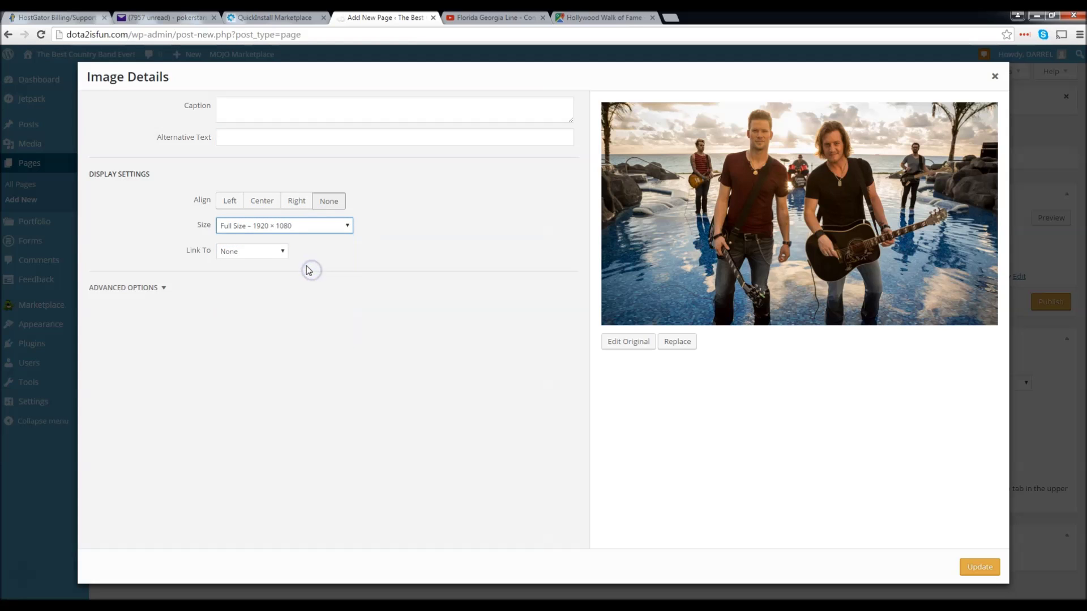
click(273, 252)
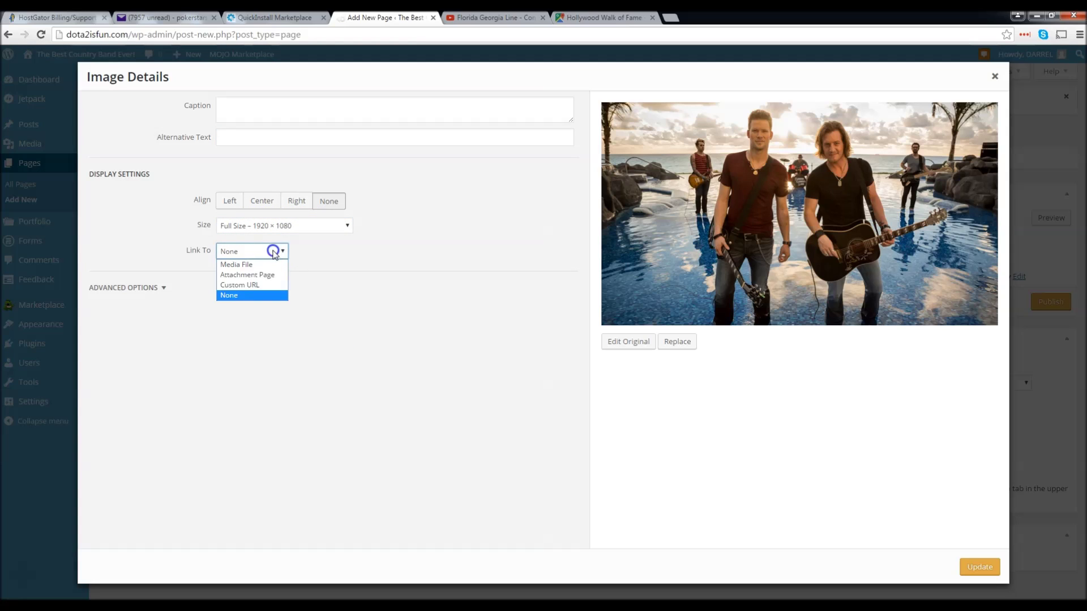
click(273, 253)
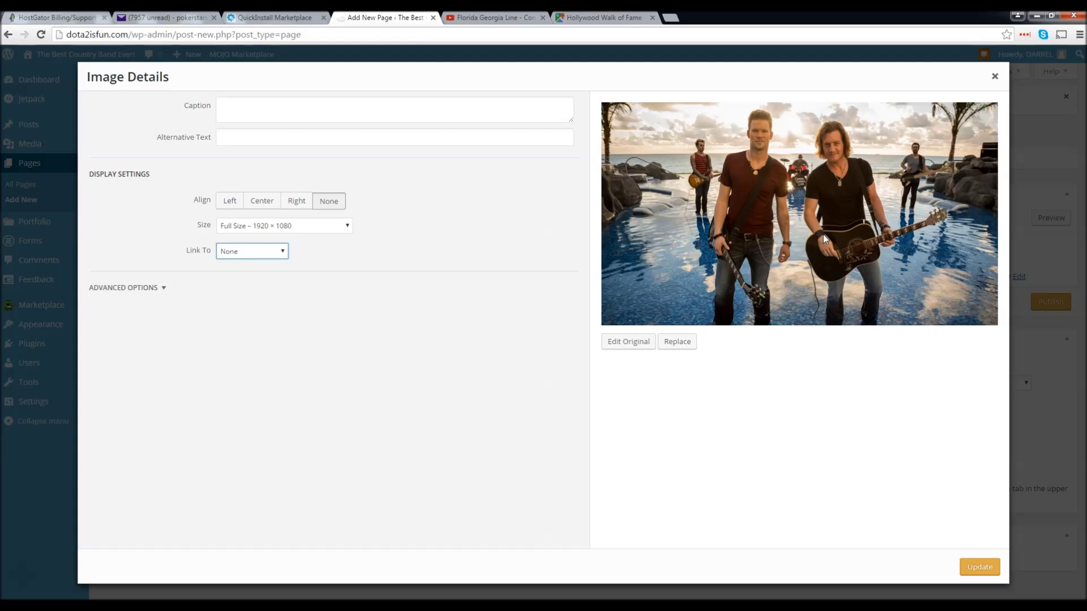
click(256, 258)
click(262, 280)
click(262, 267)
text(darrelwilson.com)
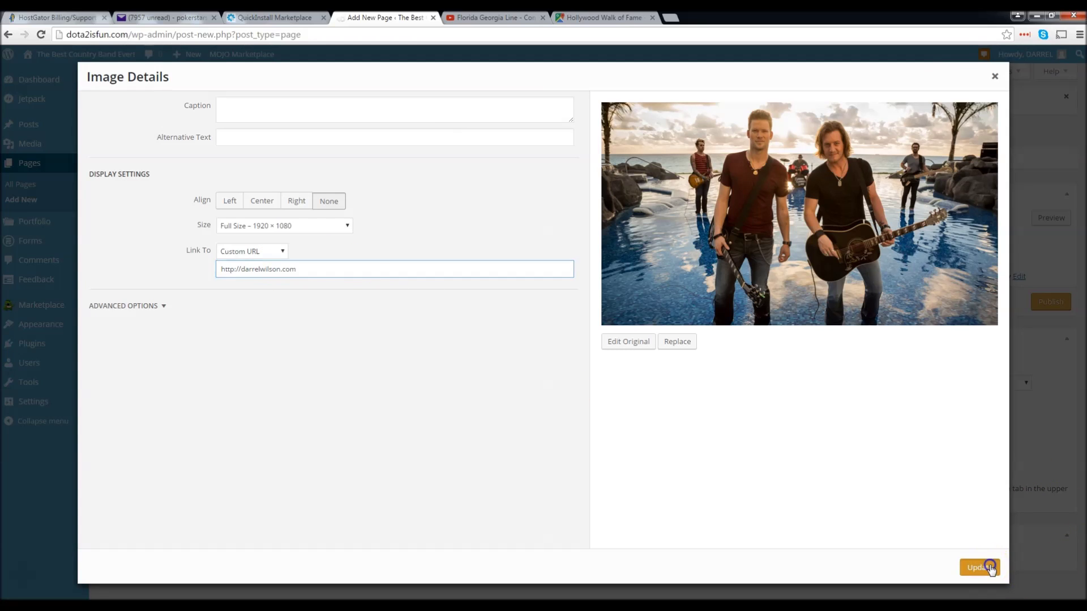
click(979, 567)
scroll(872, 409, down, 3)
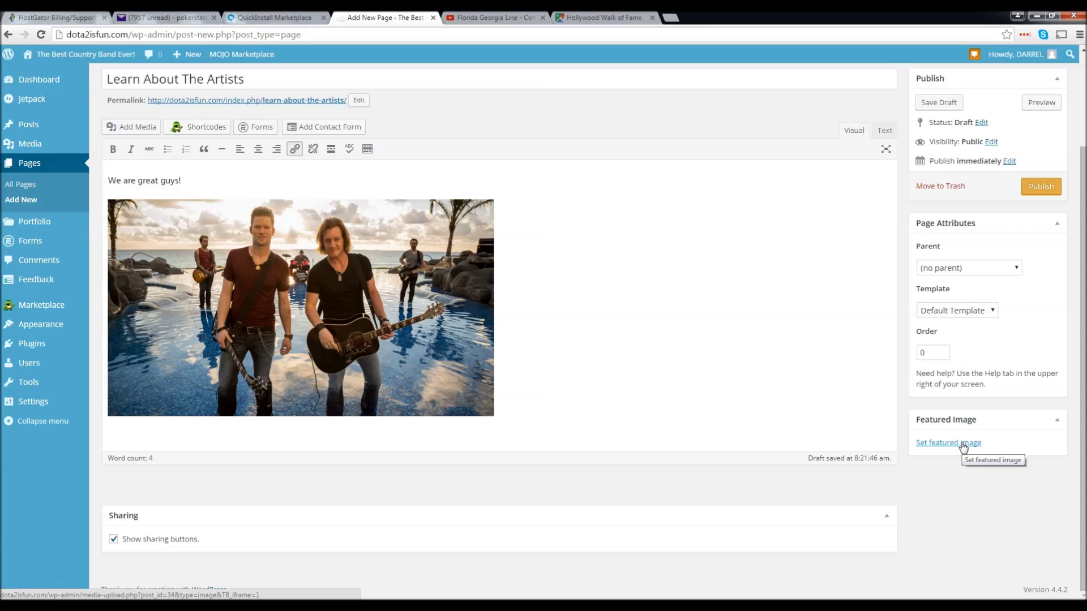
Step: Make the 'WELCOME TO THE CLUB' photo the featured image and switch the editor to Text
click(963, 446)
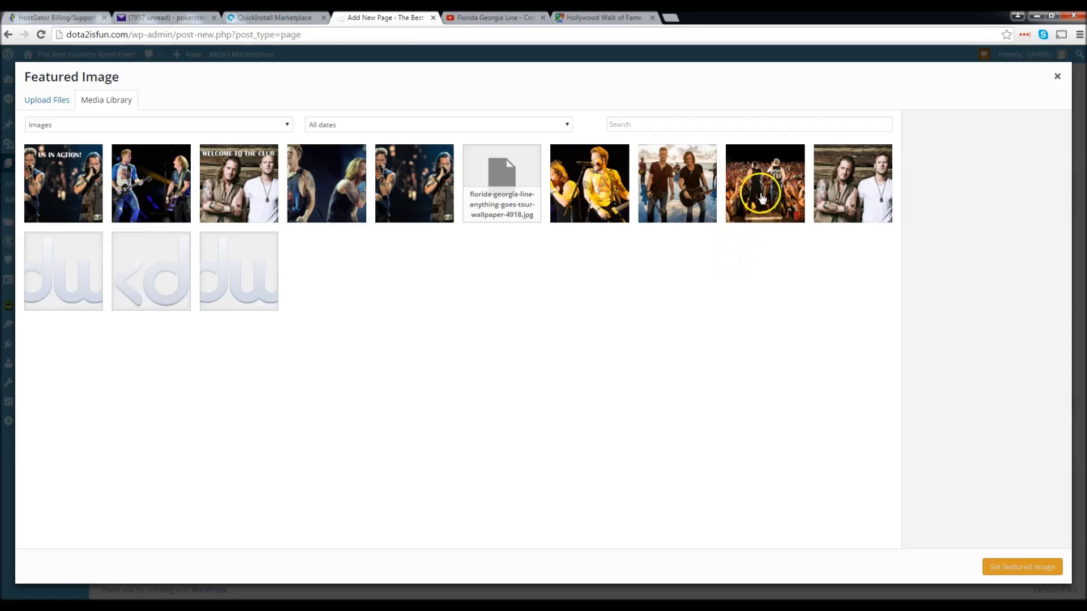
click(218, 162)
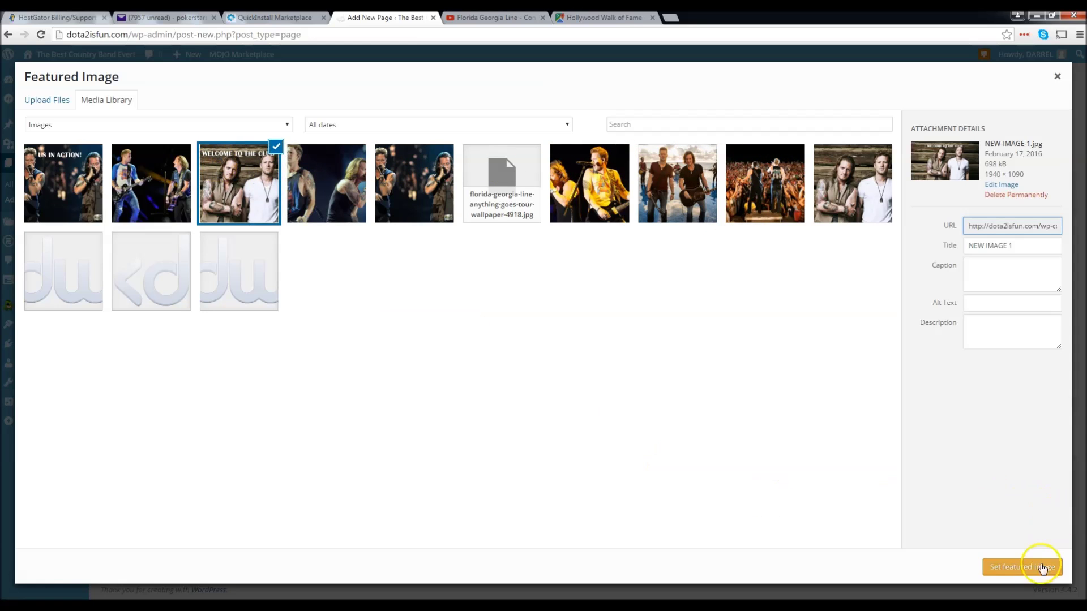
click(1037, 567)
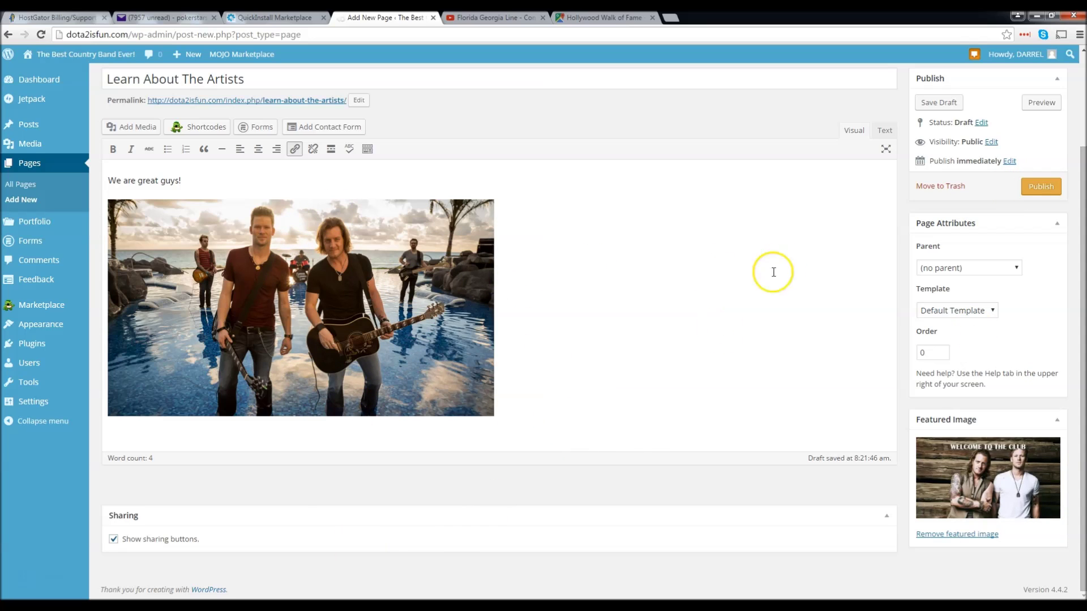
click(885, 131)
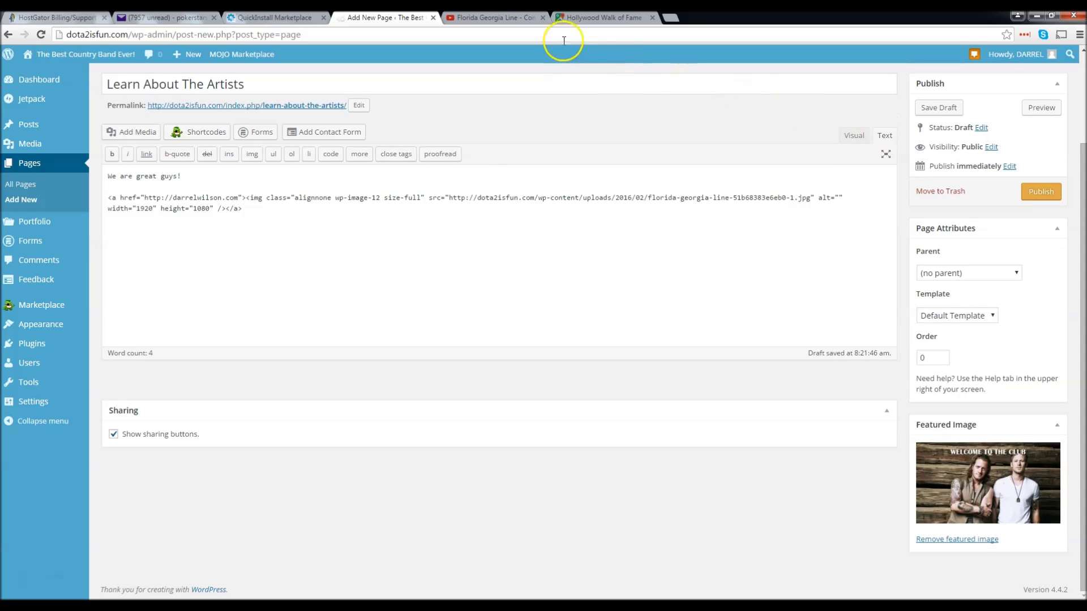
Step: Paste the YouTube Confession embed code below the image link and publish the page
click(502, 17)
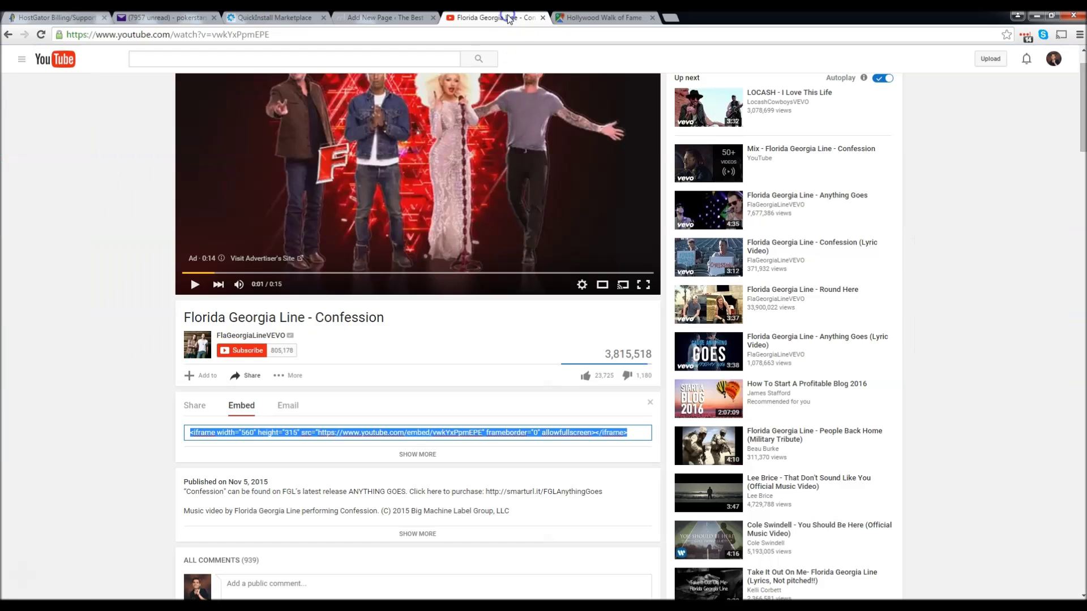
right_click(378, 432)
click(405, 281)
click(403, 18)
click(387, 274)
key(Return)
key(ctrl+v)
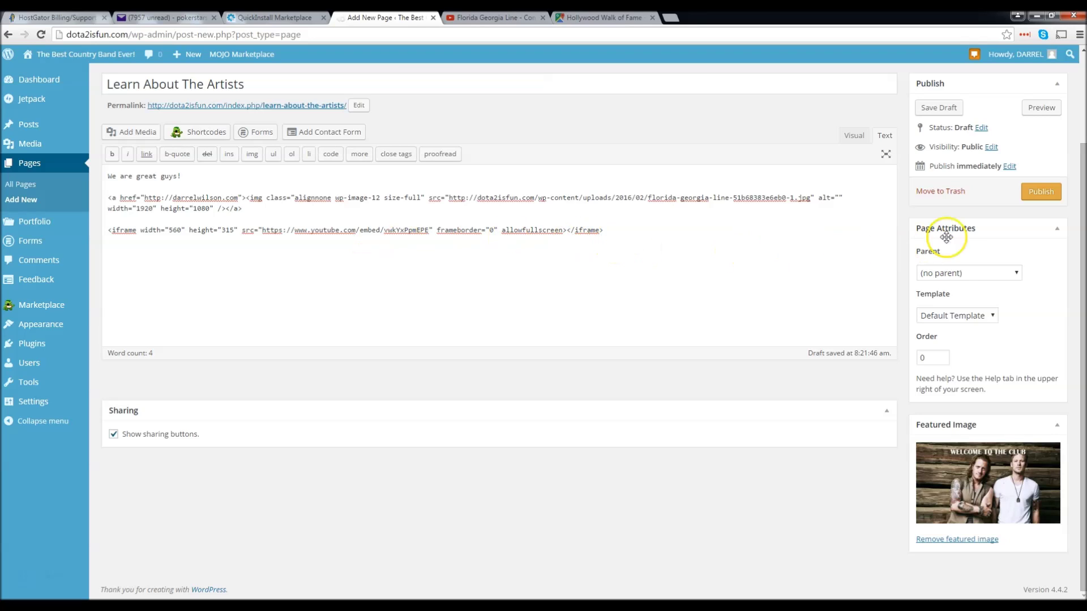
click(1032, 196)
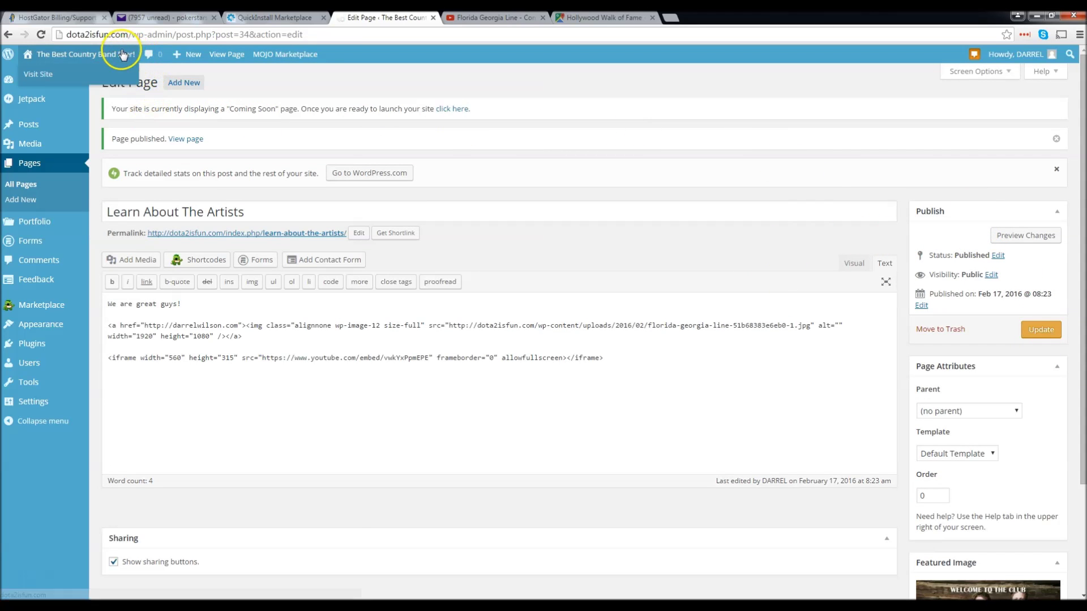
Step: Visit the live site and open the Learn About The Artists page's content
mouse_move(45, 74)
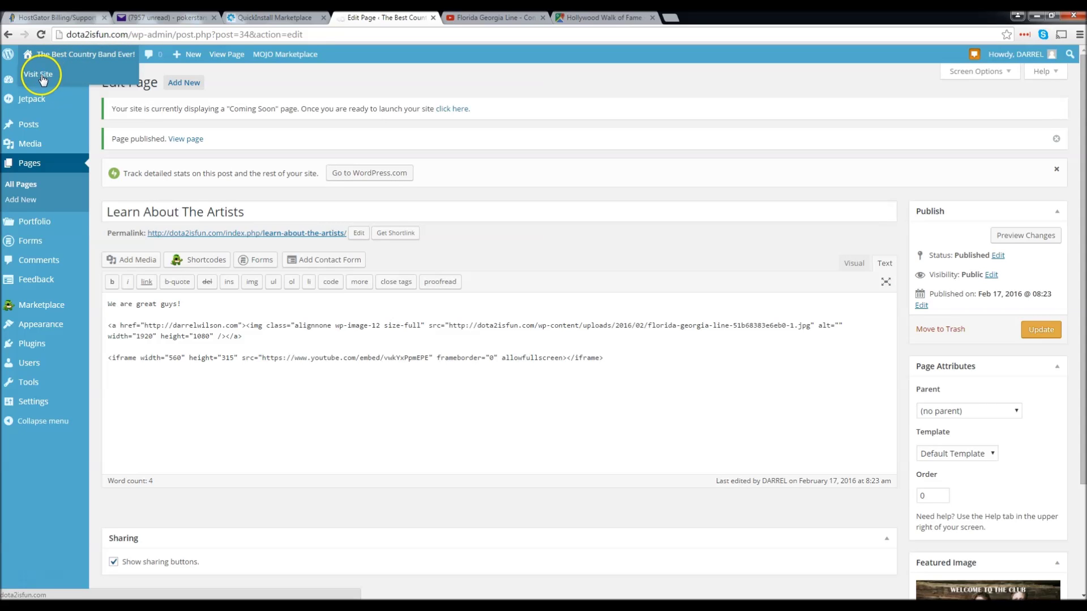
click(43, 77)
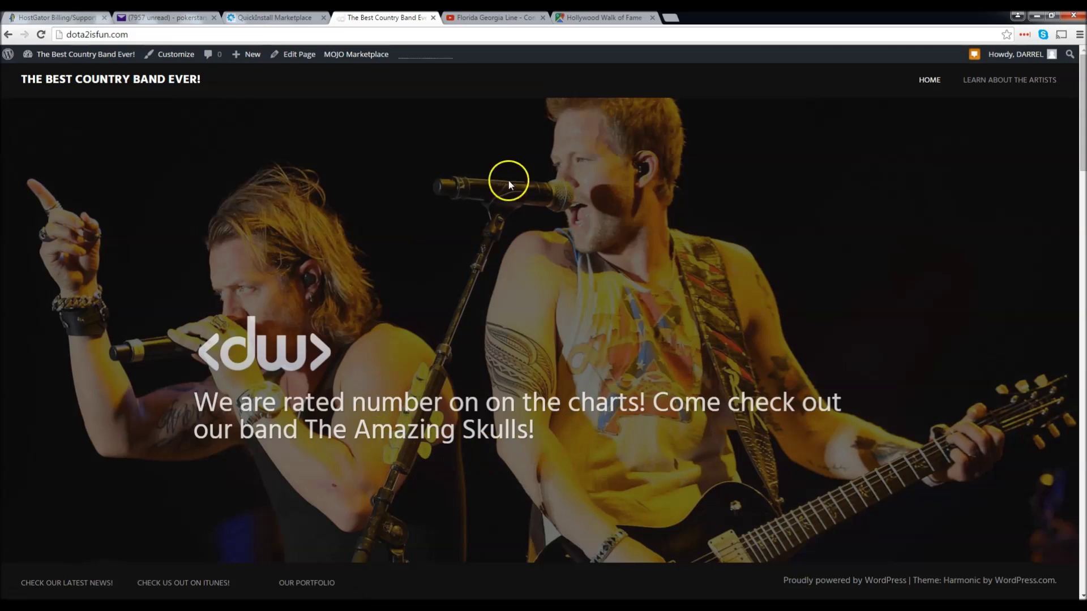
click(1000, 83)
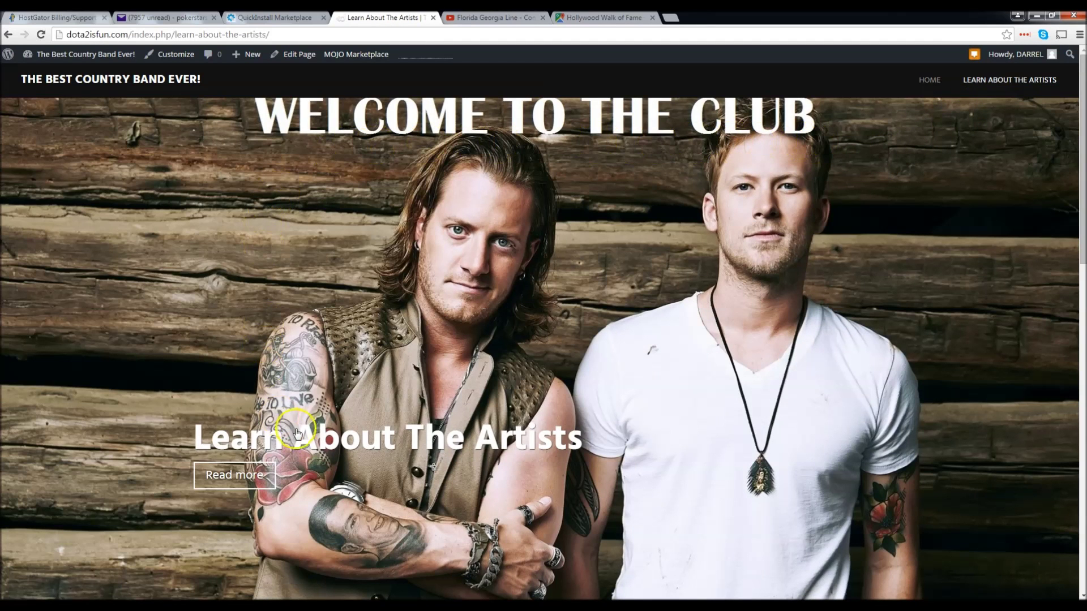
drag(589, 438, 182, 436)
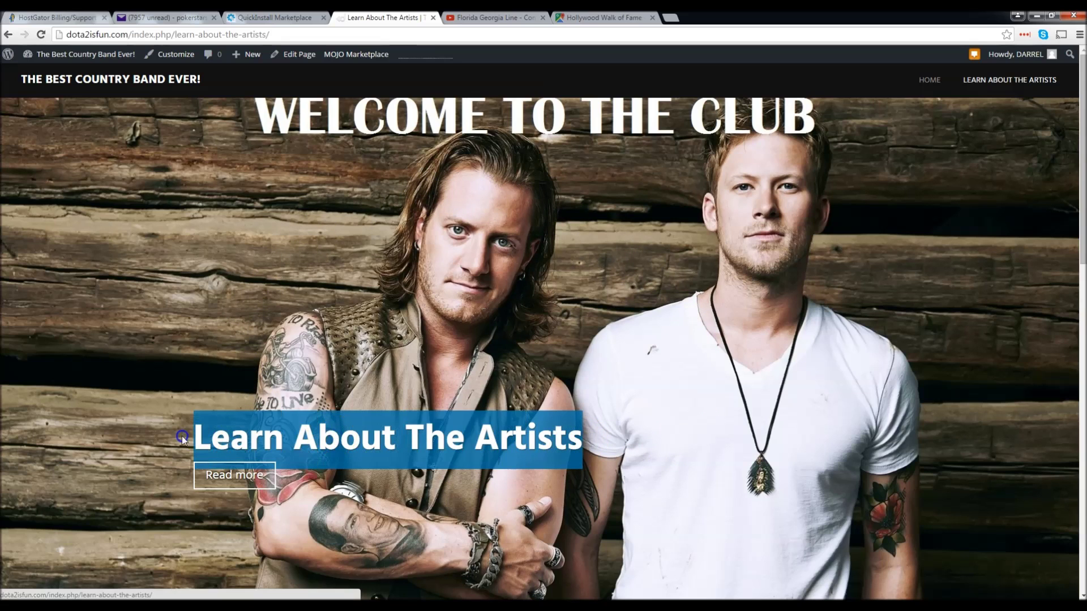
click(247, 483)
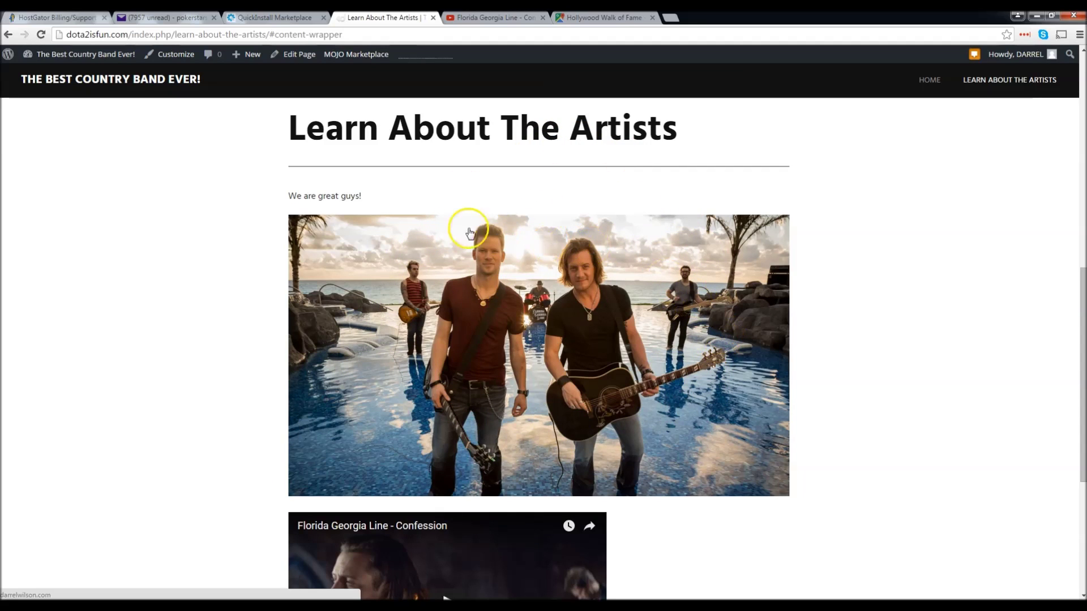
drag(370, 196, 288, 197)
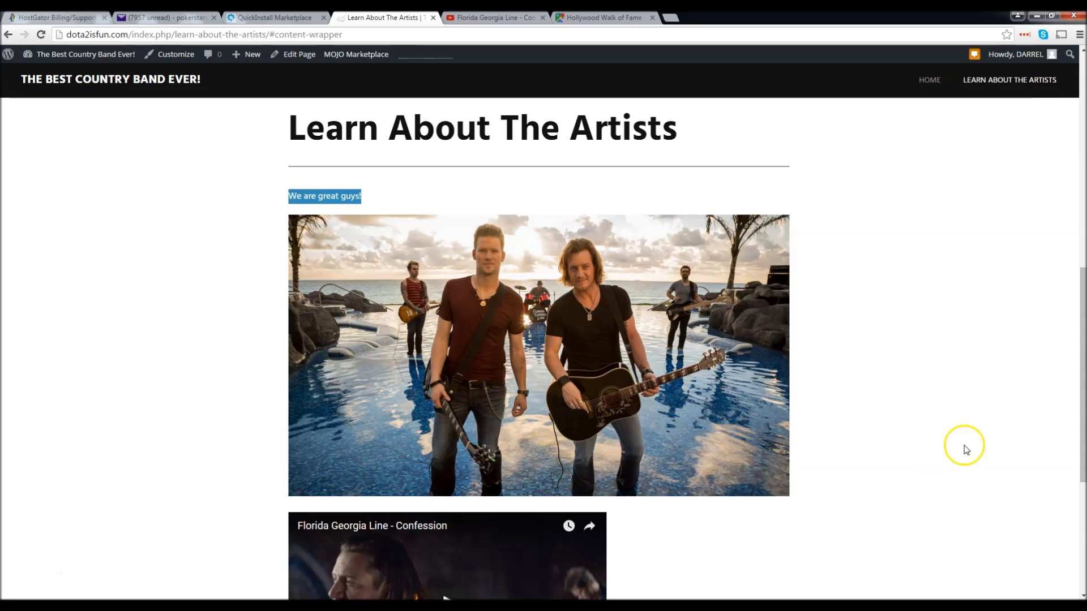
Step: Scroll through the page's band photo and Confession video, then return to the Dashboard
drag(1083, 294, 1085, 393)
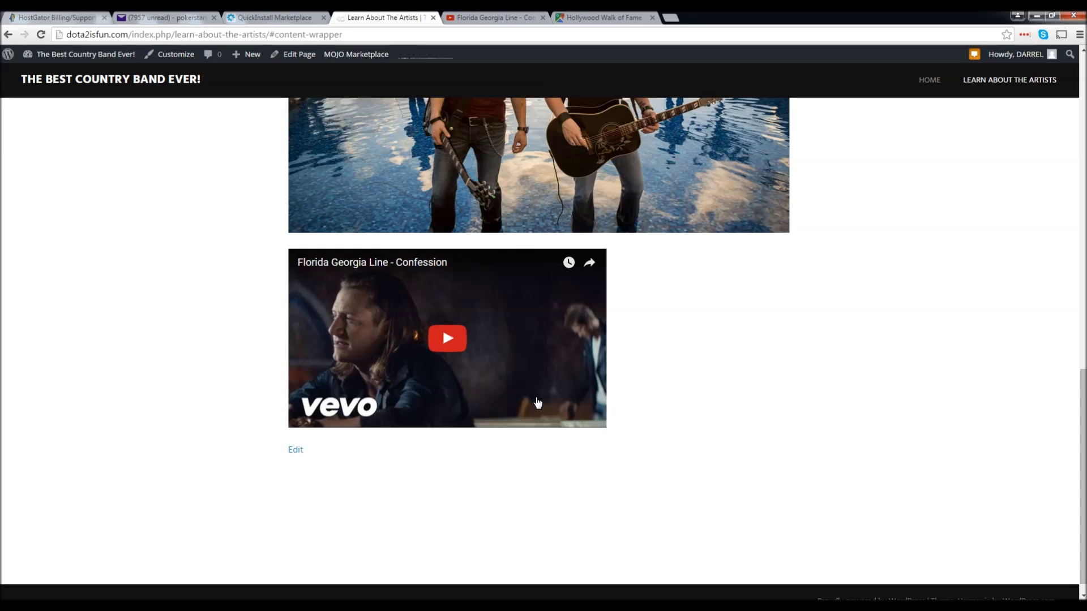
click(1083, 400)
drag(1082, 395, 1083, 73)
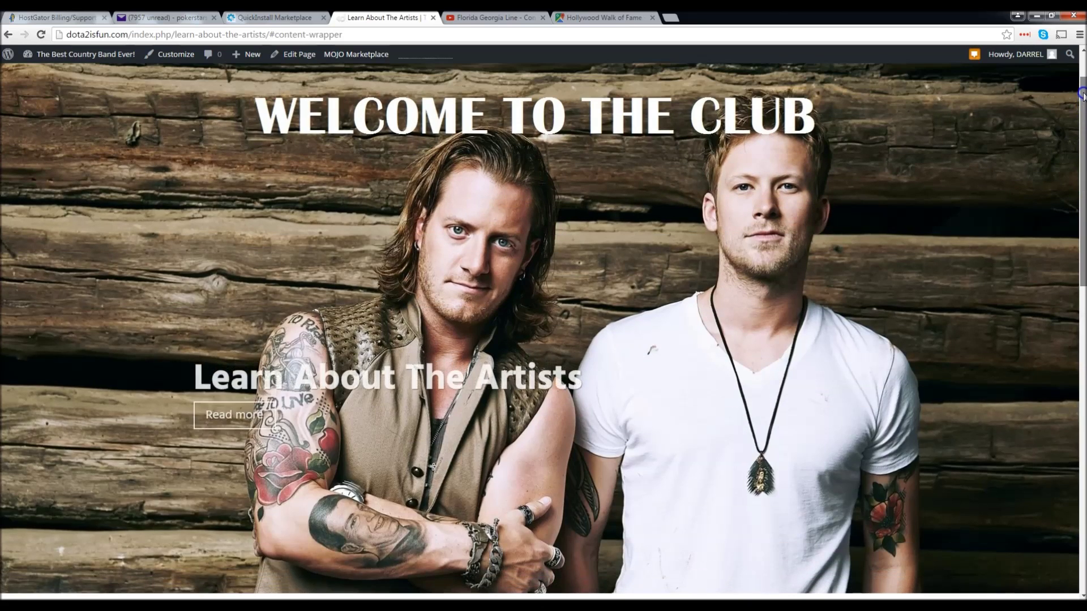
click(1027, 166)
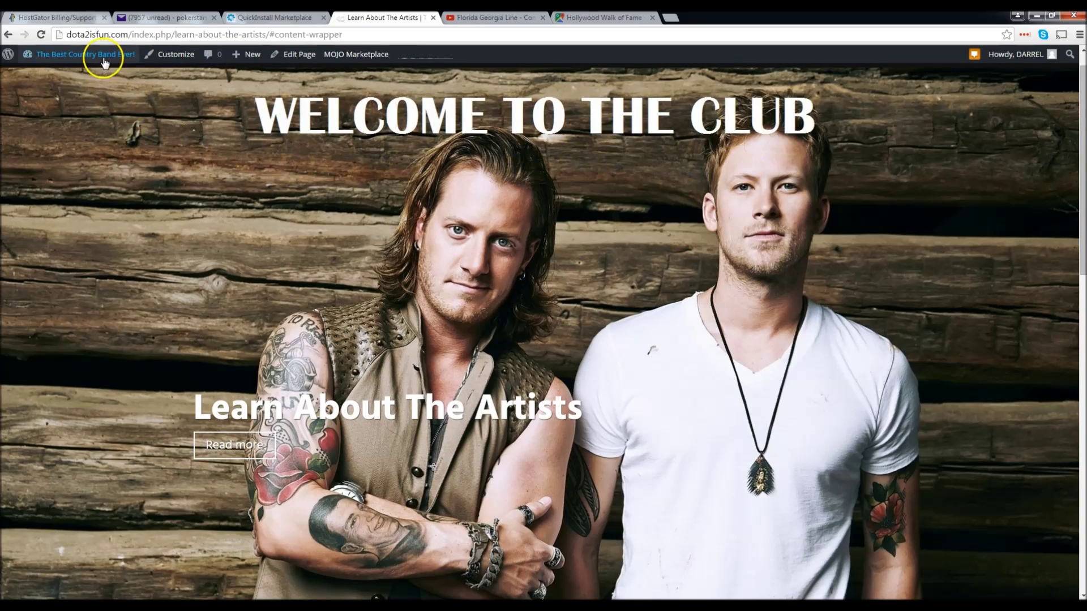
mouse_move(97, 53)
click(89, 75)
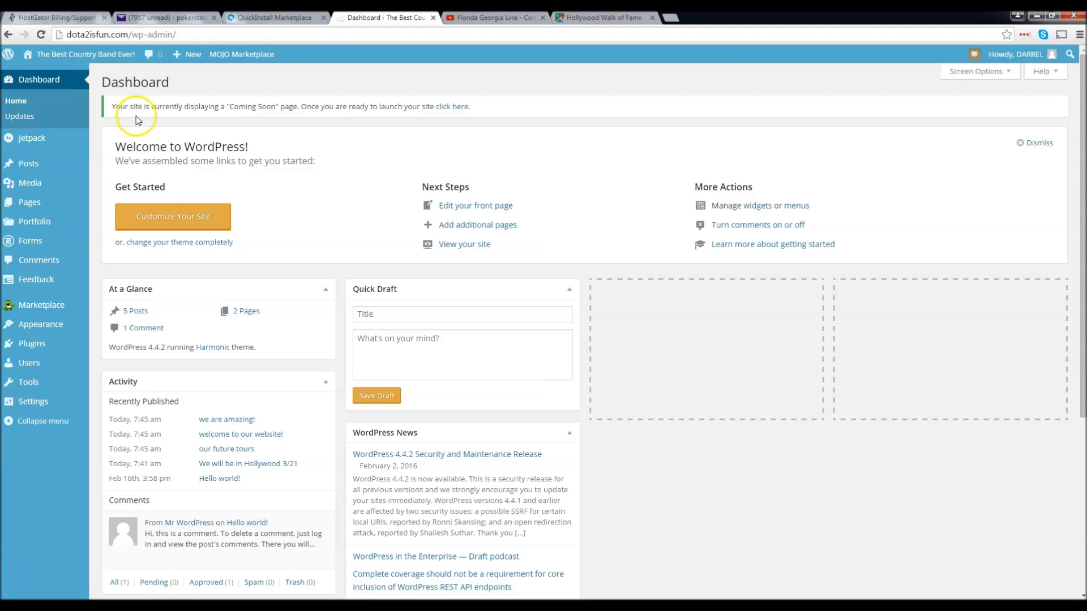
Step: Launch the site from the Coming Soon notice and view the live band homepage
drag(115, 106, 477, 108)
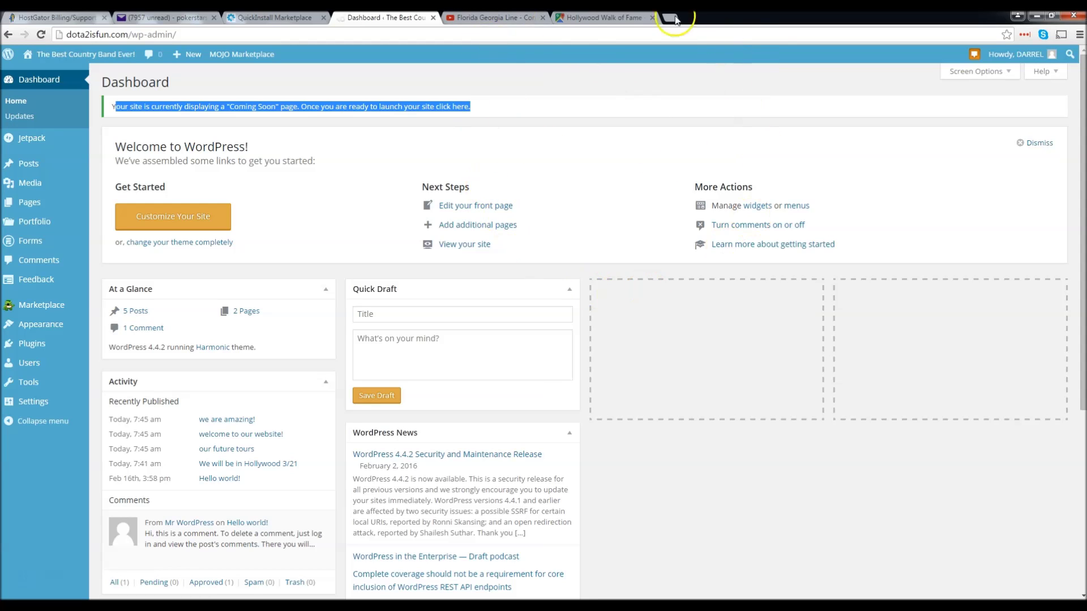
click(462, 125)
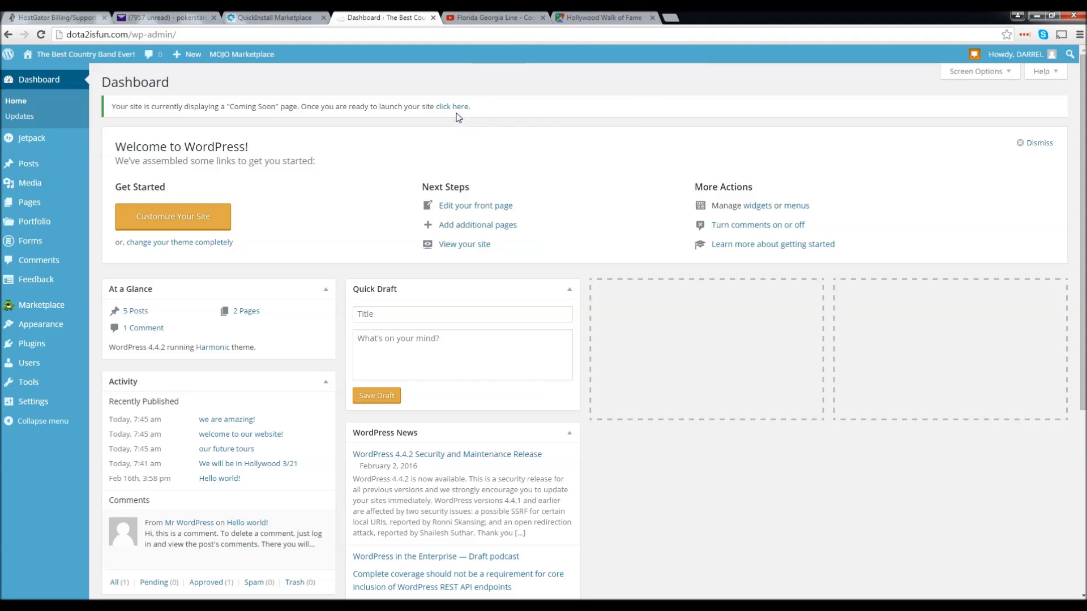
drag(300, 107, 424, 105)
click(451, 107)
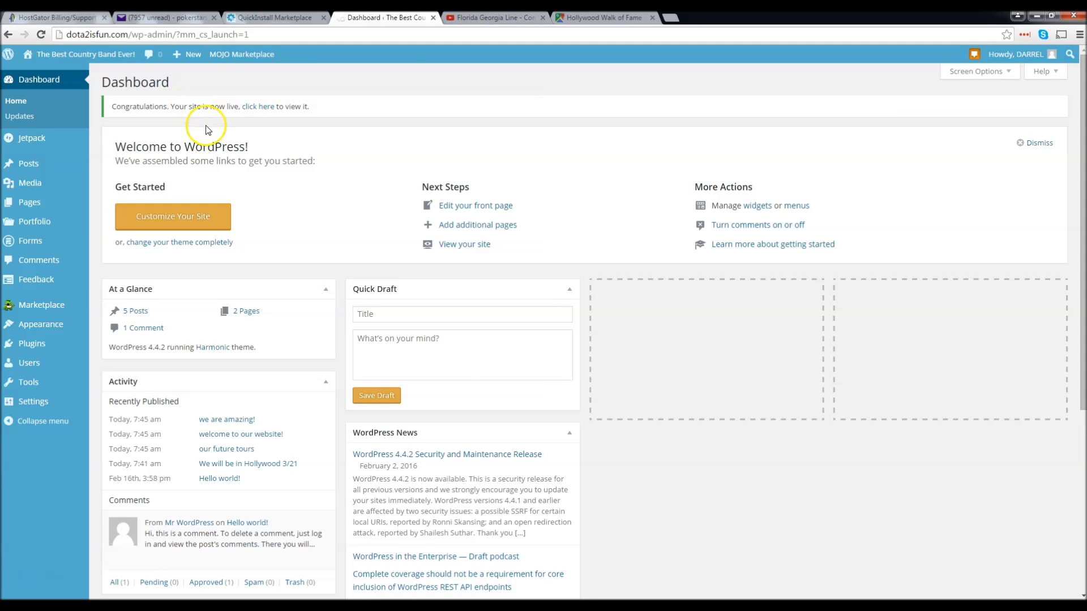
mouse_move(94, 66)
click(46, 77)
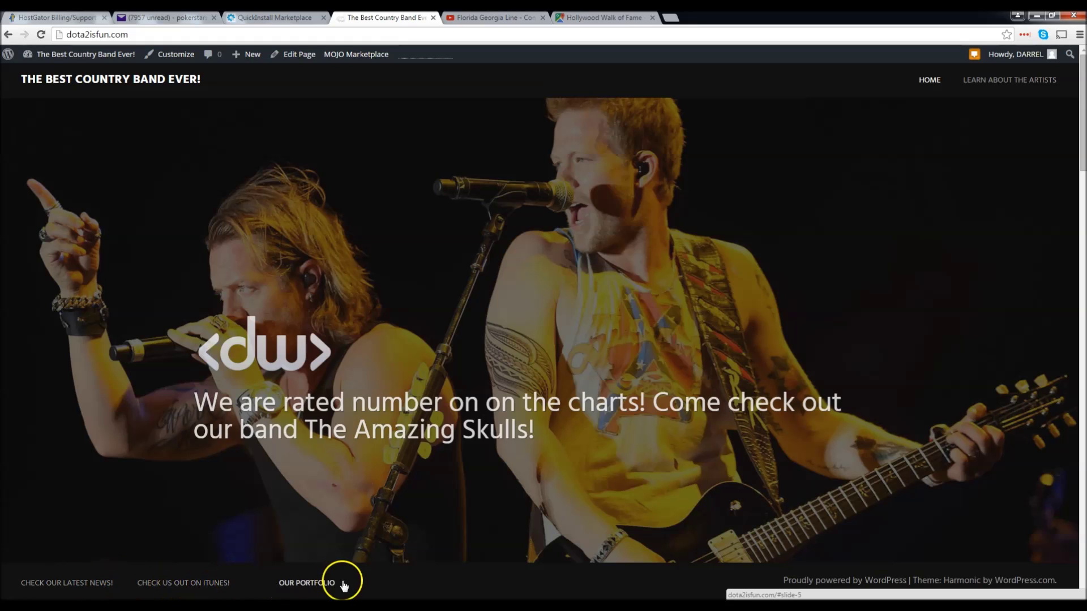
click(218, 584)
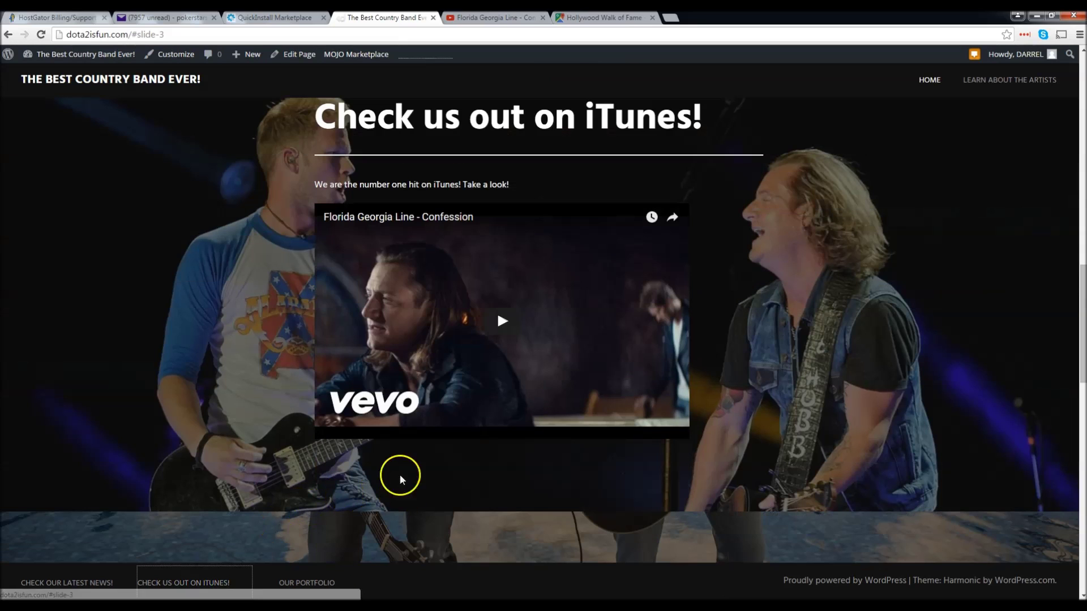
click(1013, 82)
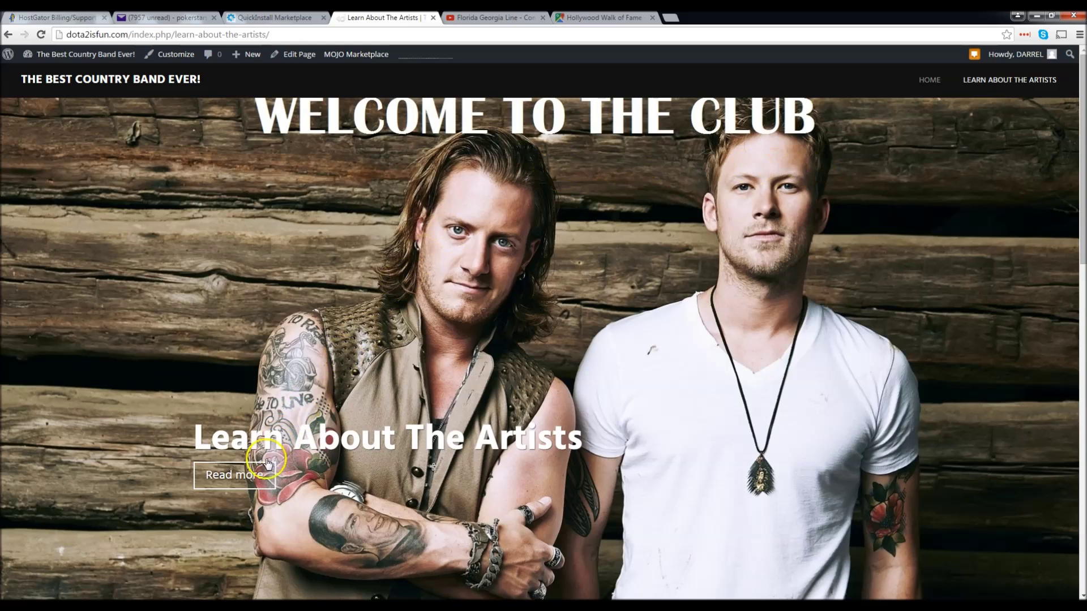
click(234, 475)
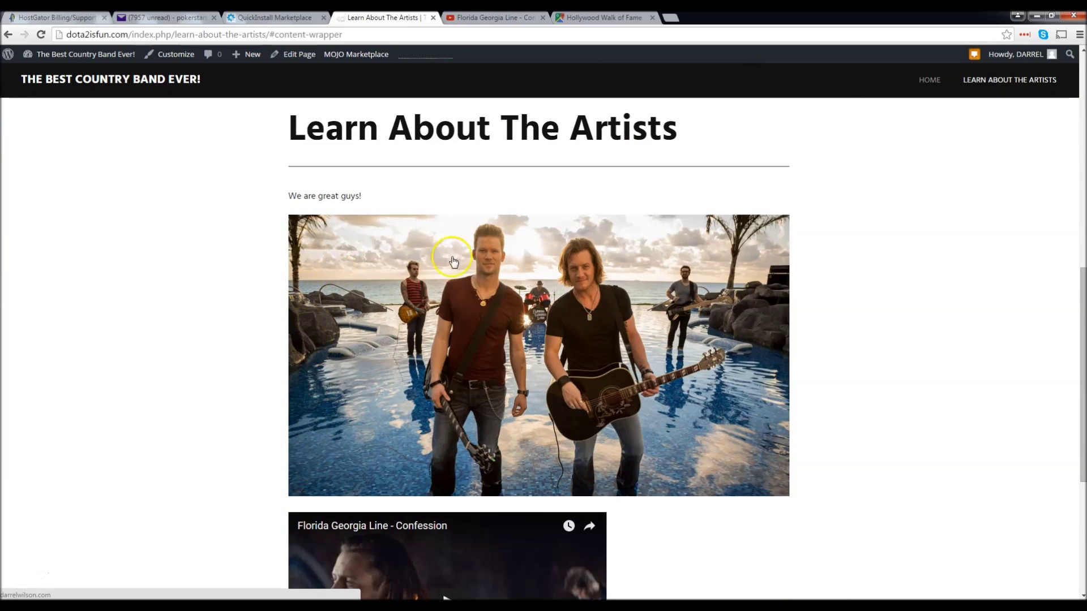
click(931, 81)
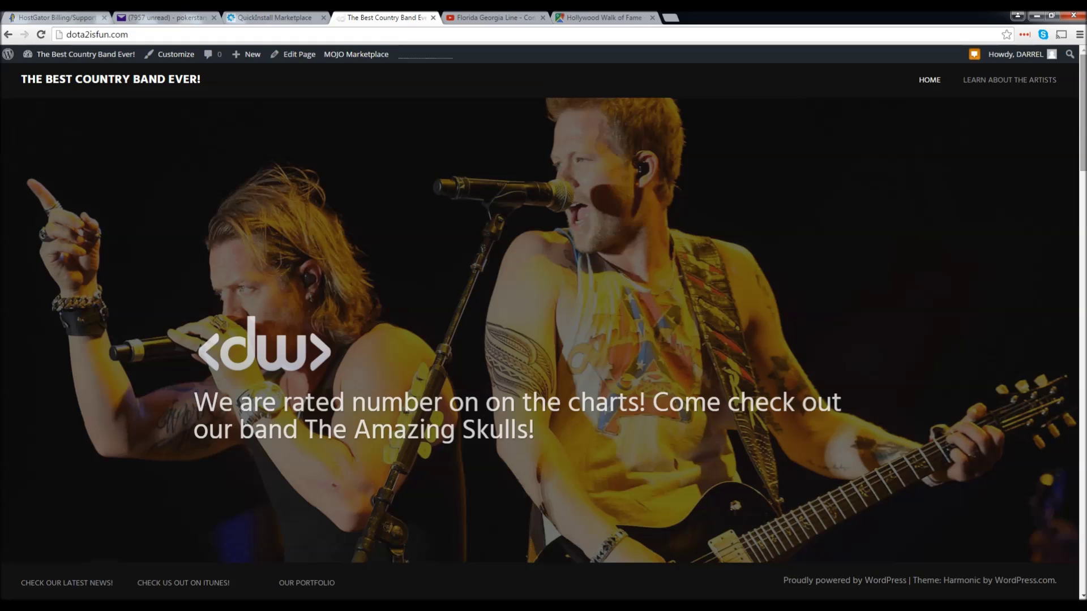
Step: Scroll down the band homepage past the iTunes slide and US IN ACTION! photo to the subscription field
drag(1083, 131, 1082, 248)
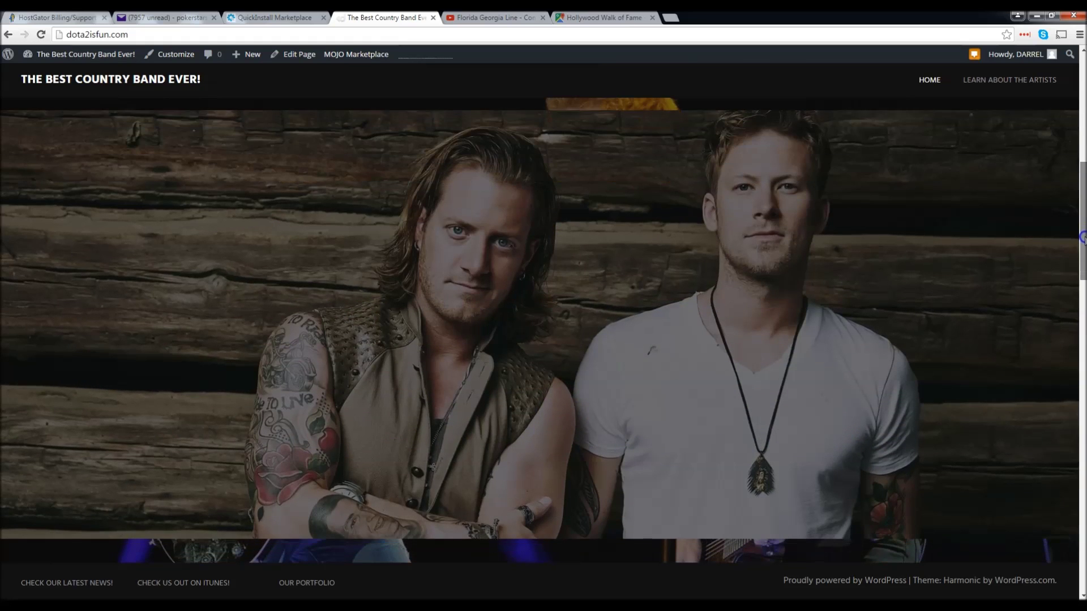
scroll(900, 239, down, 1)
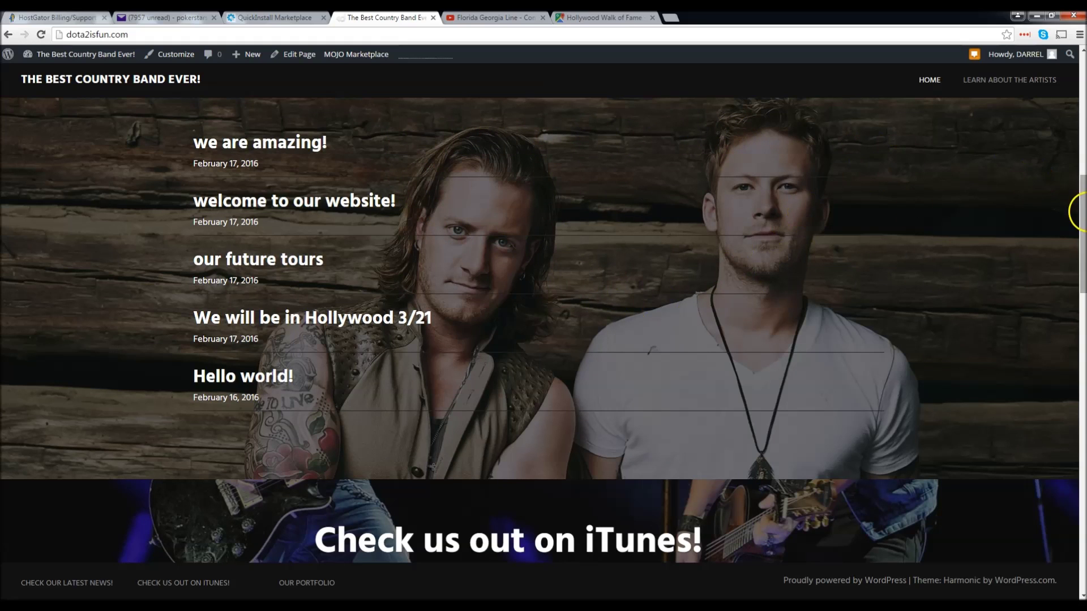
drag(1083, 195, 966, 283)
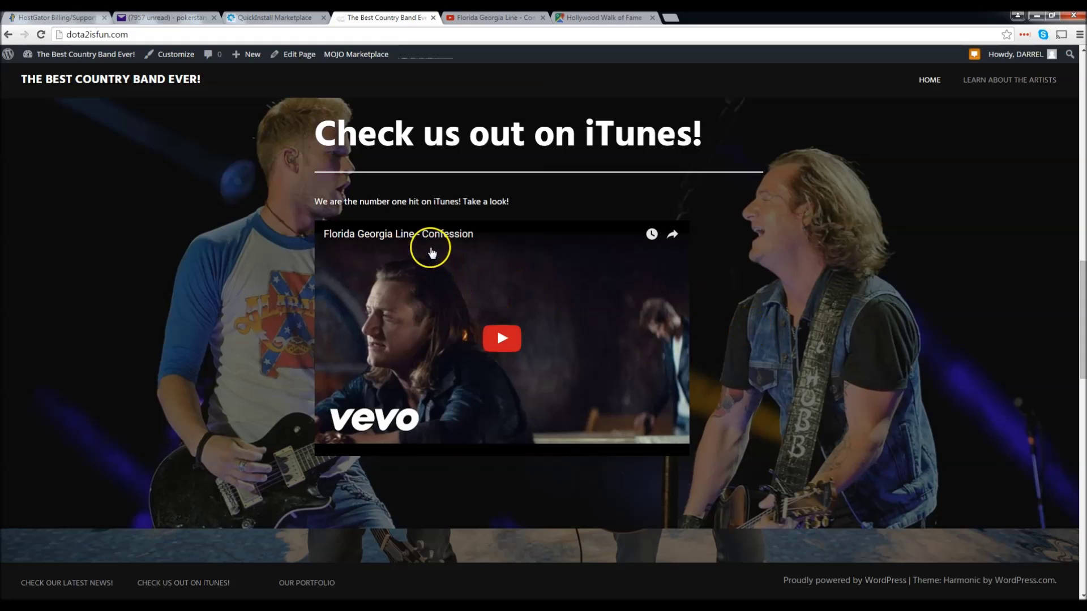
drag(432, 202, 330, 201)
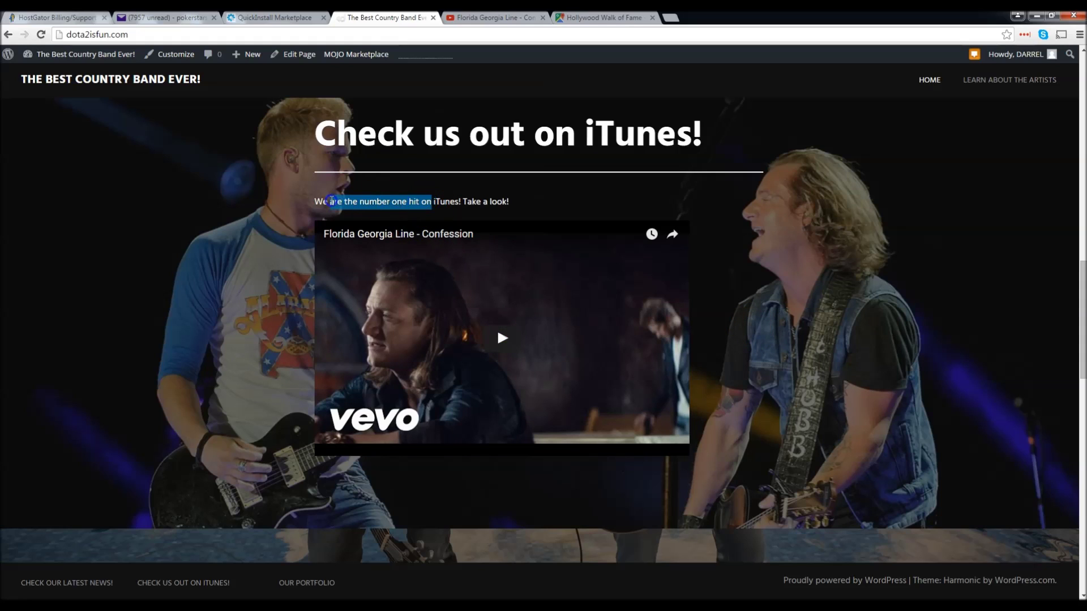
drag(1083, 275, 1083, 361)
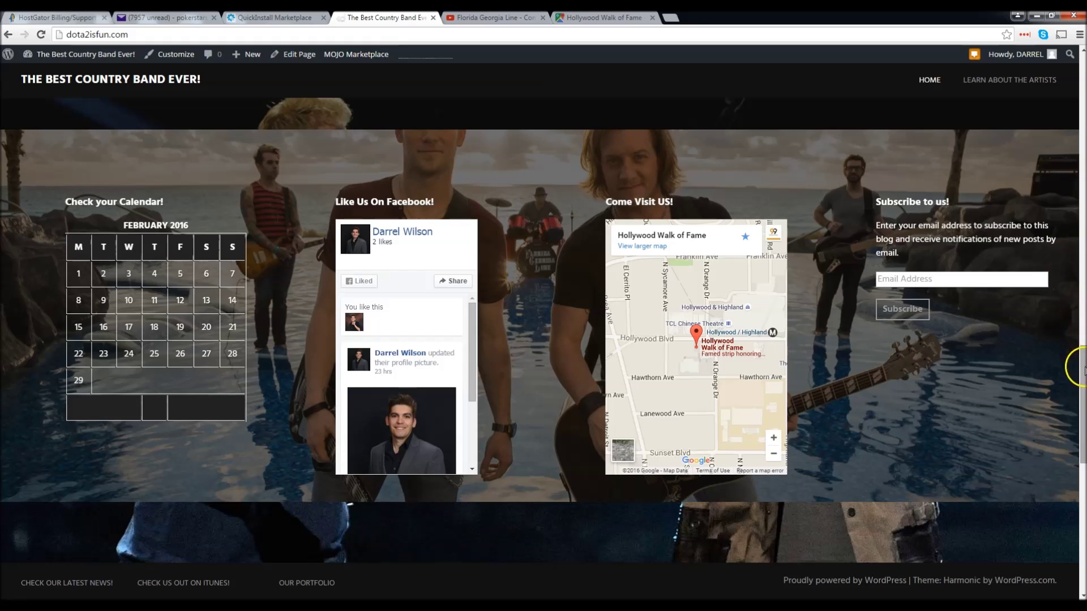
drag(1083, 364, 1083, 381)
click(964, 220)
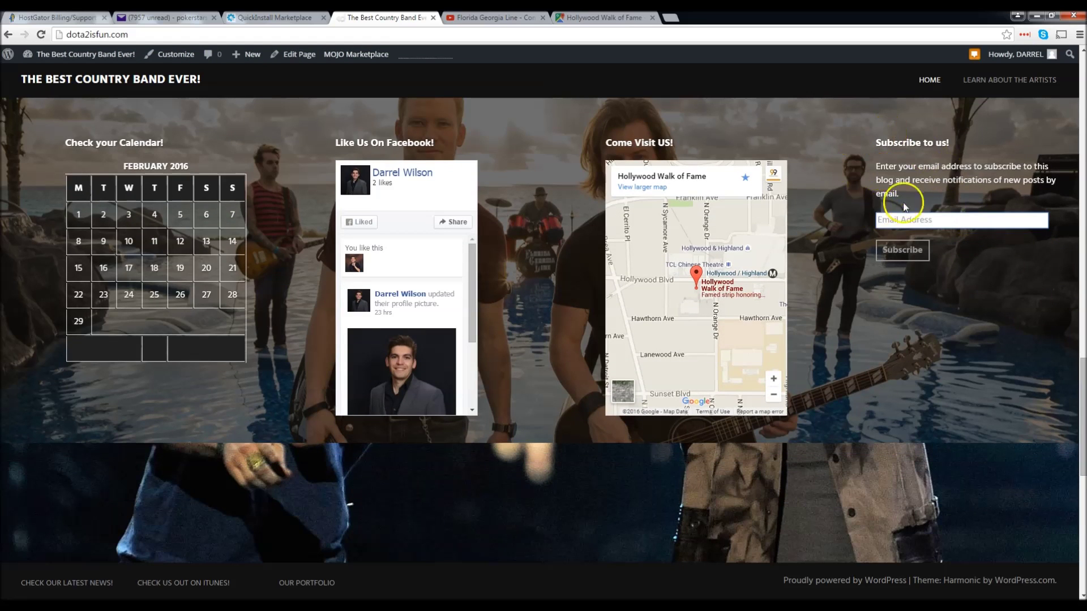
drag(1082, 381, 1083, 475)
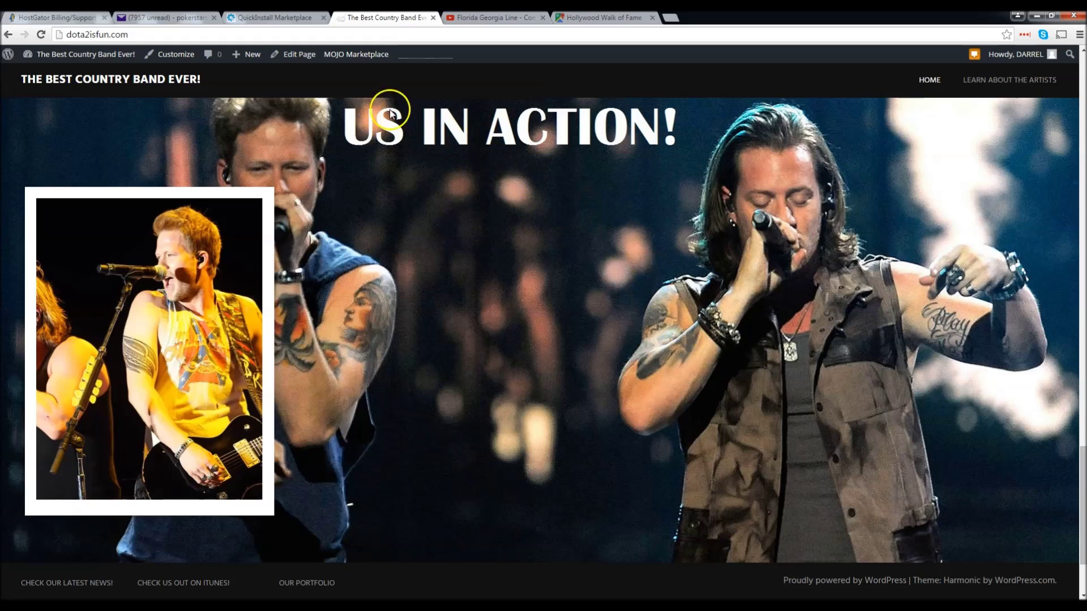
mouse_move(249, 55)
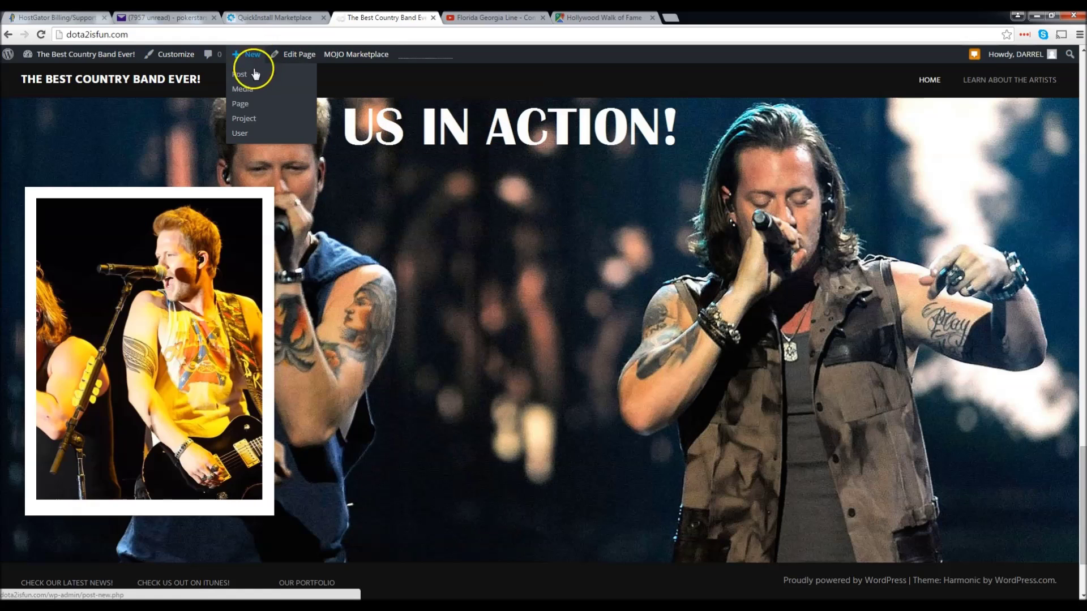
Step: Start a new project titled 'The biggest smash hit' and paste the title repeatedly as body text
click(256, 128)
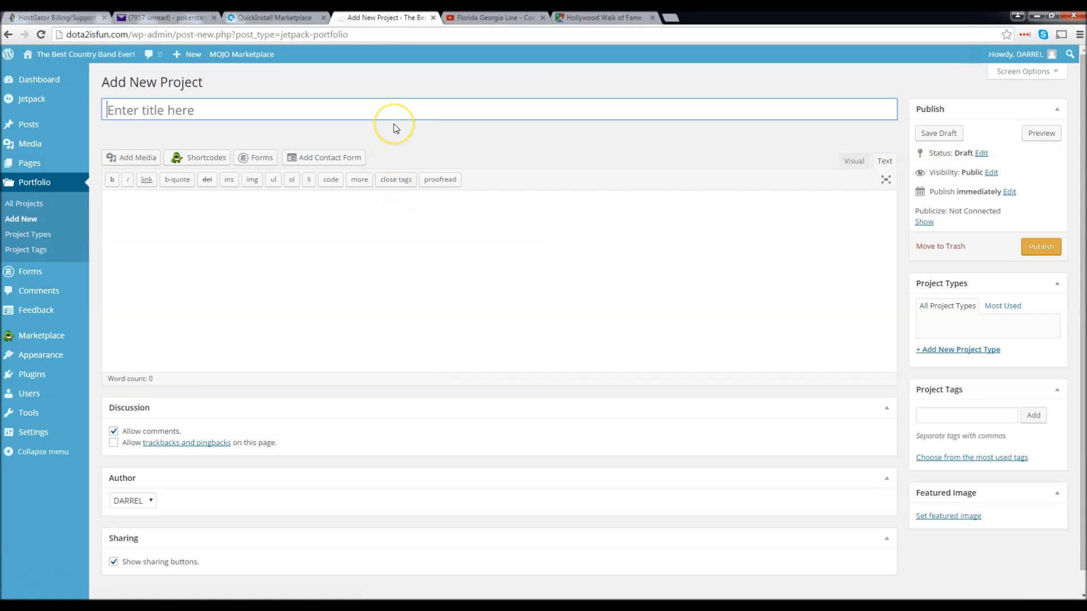
text(The biggest smash hit!)
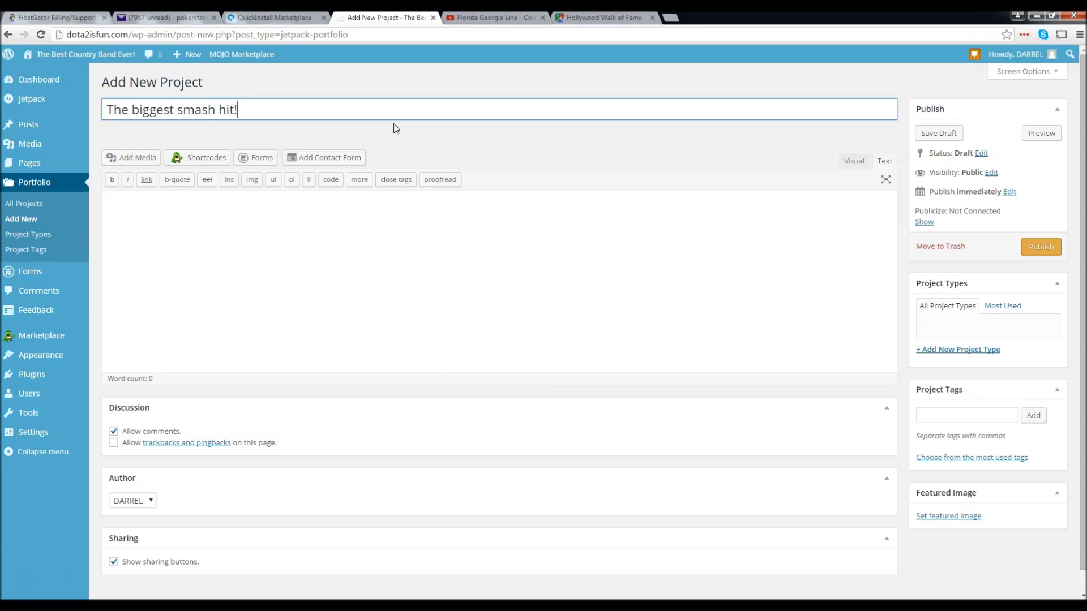
key(Tab)
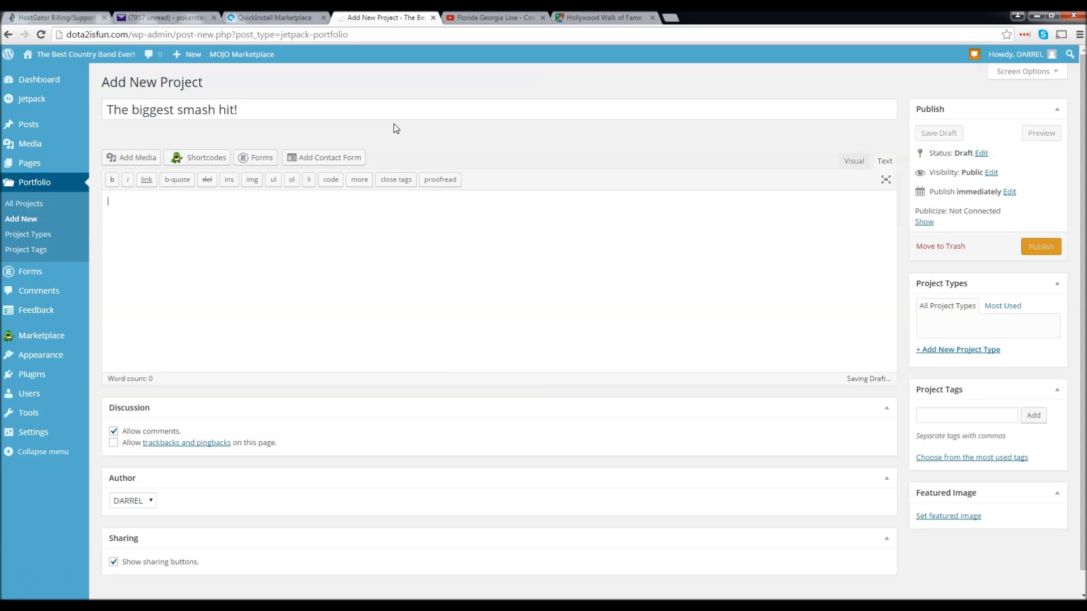
click(854, 161)
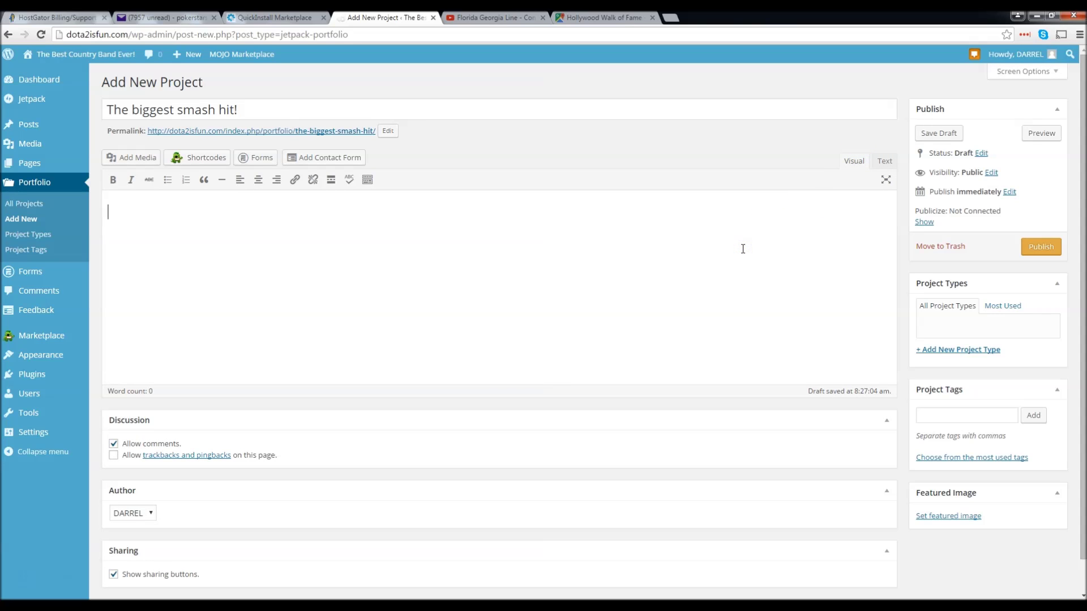
drag(249, 111, 55, 110)
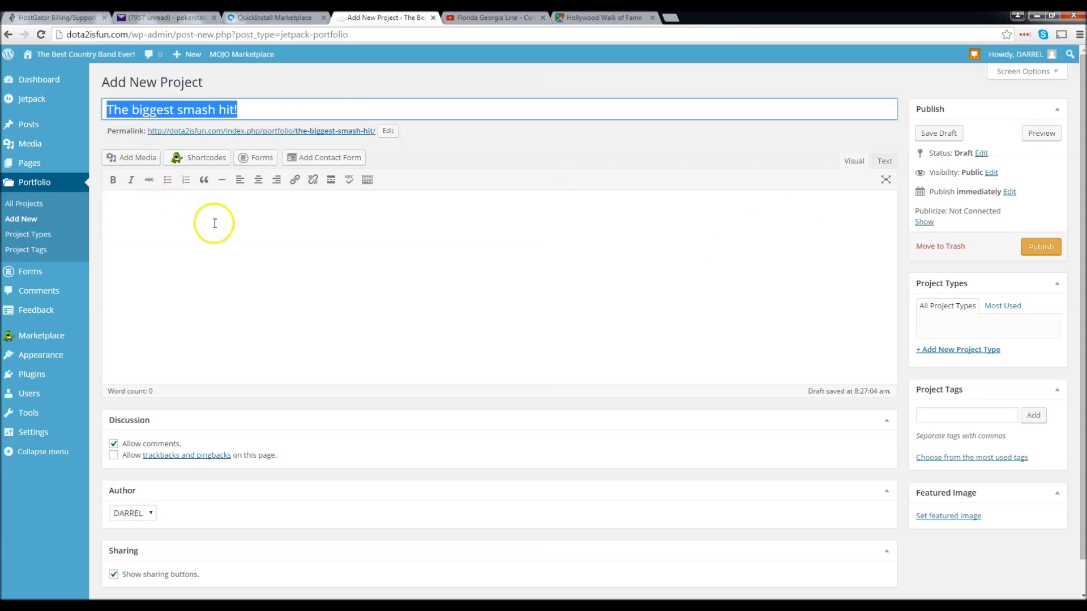
click(203, 211)
key(ctrl+v)
key(ctrl+v)
key(ctrl+v)
key(ctrl+v)
key(ctrl+v)
key(ctrl+v)
key(ctrl+v)
key(ctrl+v)
key(ctrl+v)
key(ctrl+v)
key(ctrl+v)
key(ctrl+v)
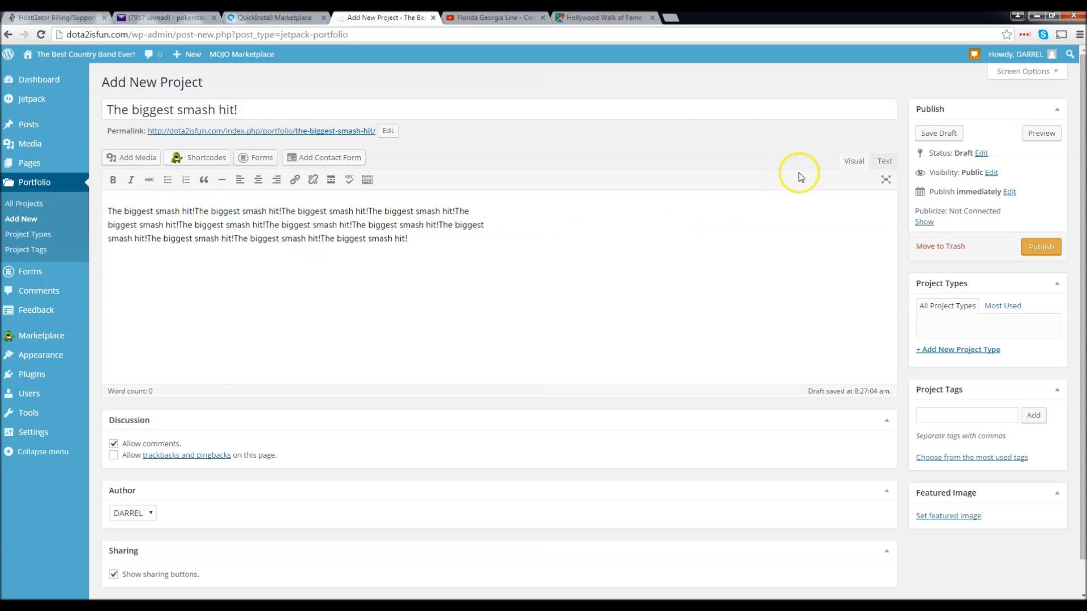
Step: Insert the crowd concert photo into the body, publish the project and preview it
click(145, 162)
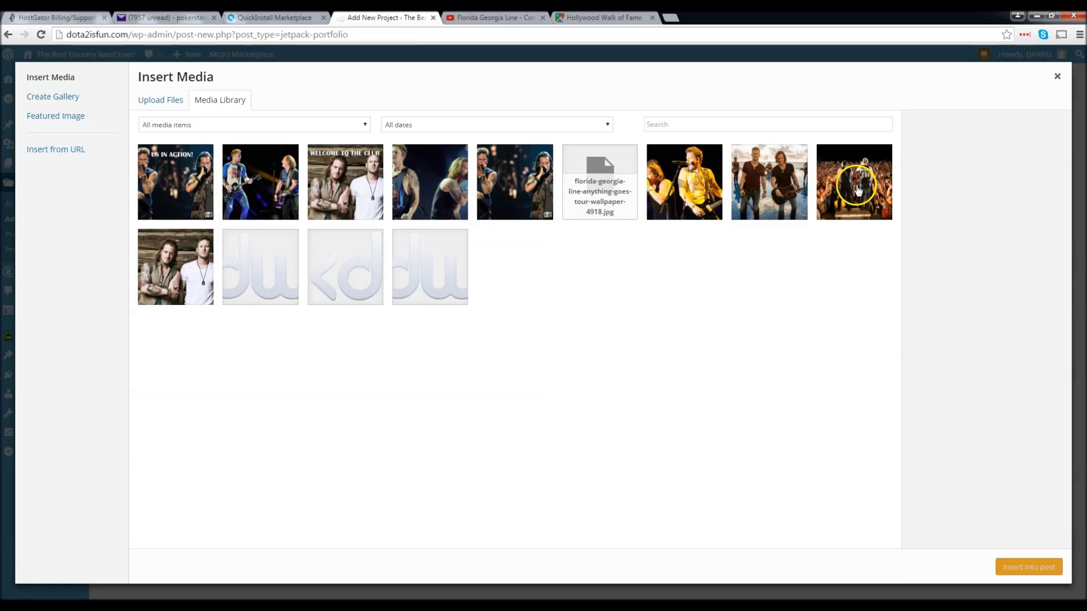
click(858, 190)
click(1033, 569)
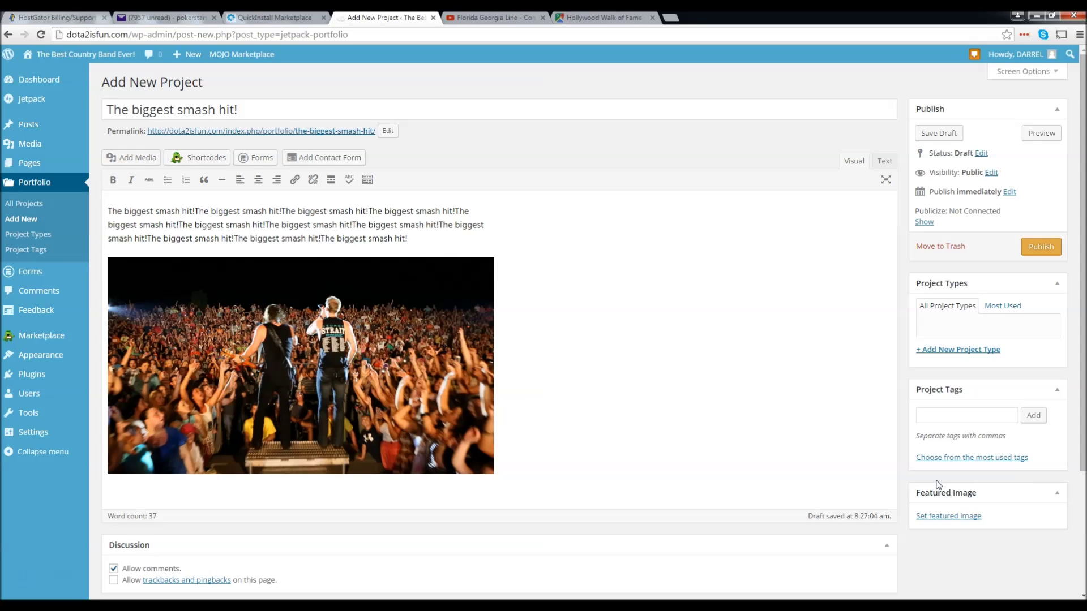
click(1046, 252)
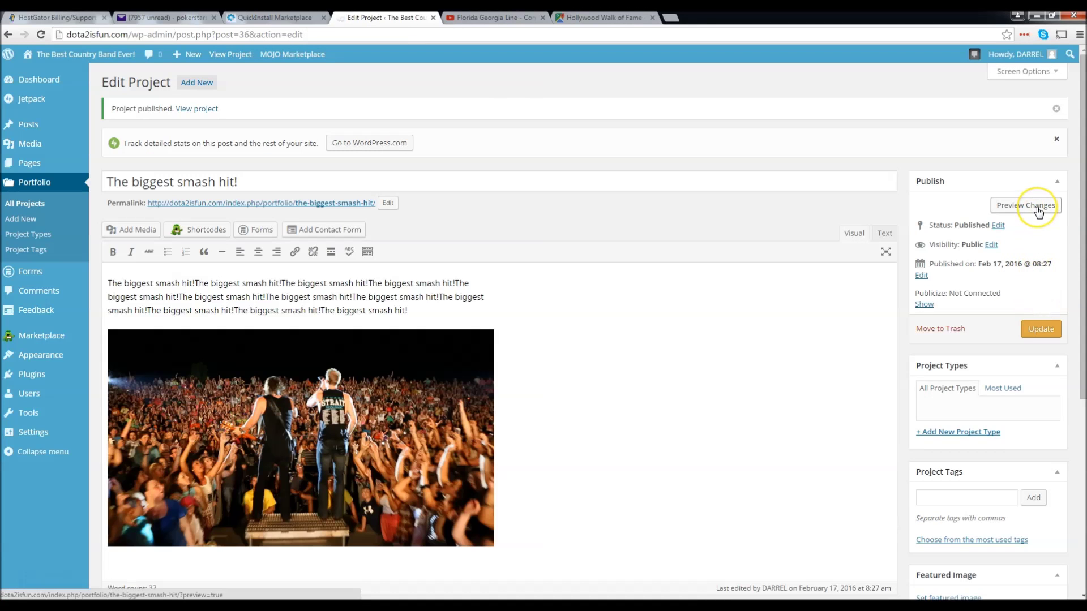
click(1039, 206)
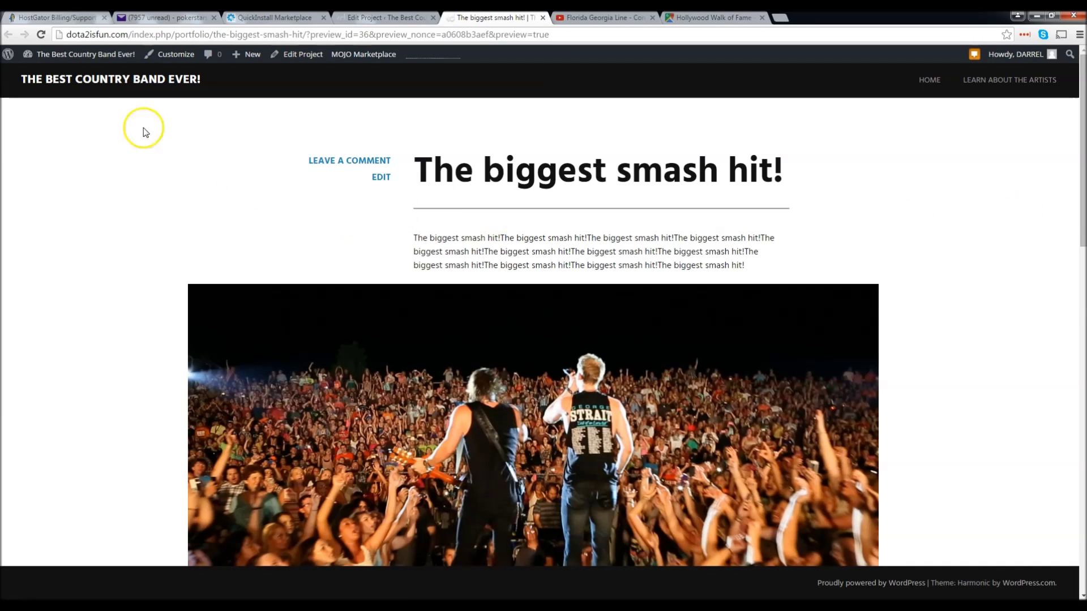
Step: Leave the preview and scroll the live homepage down to the US IN ACTION! section
click(93, 56)
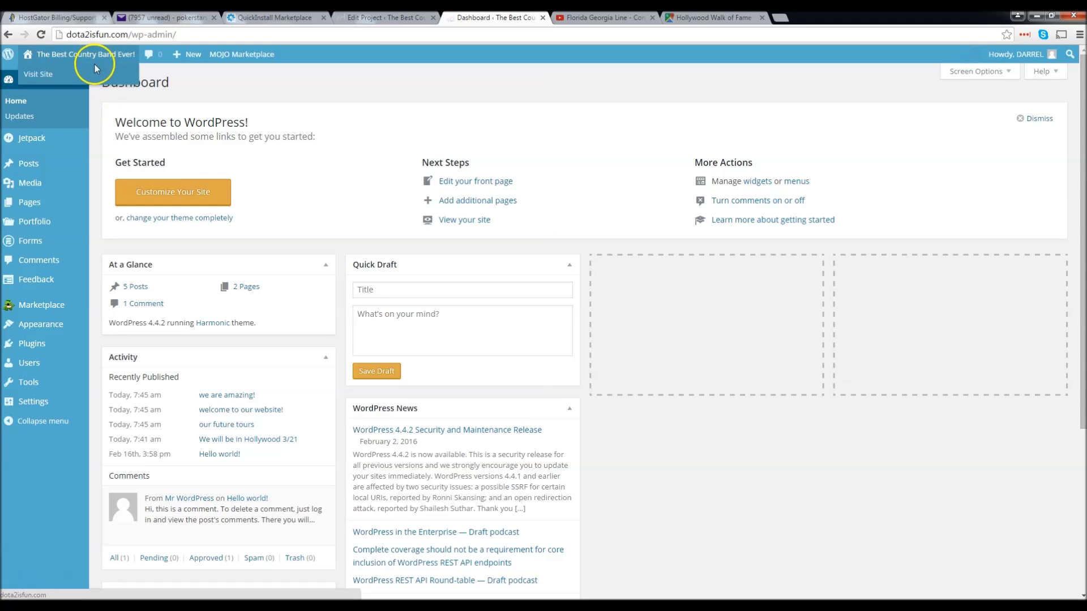
click(92, 73)
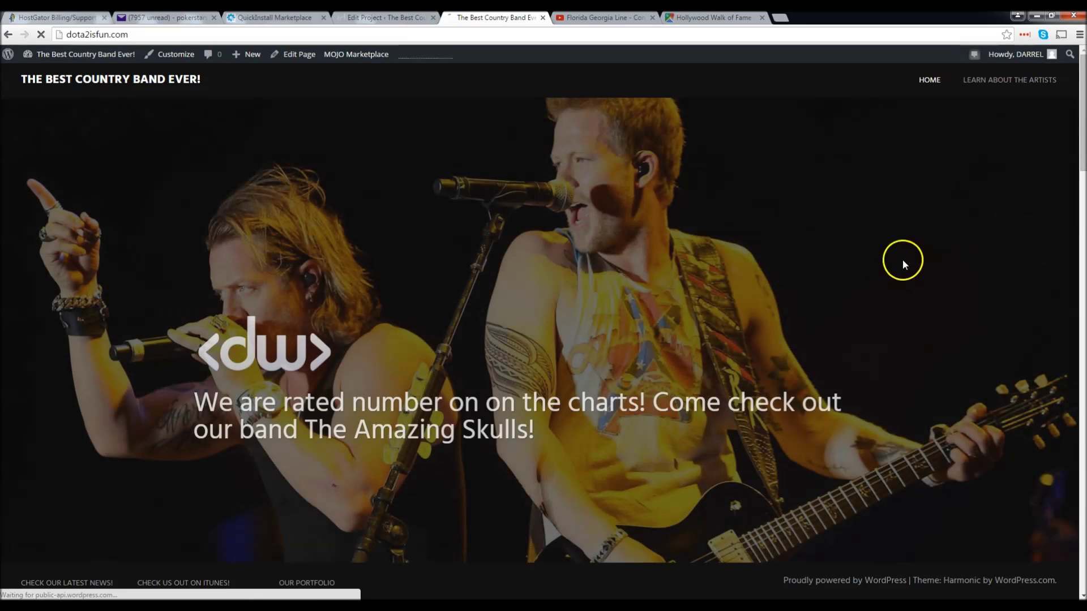
drag(1082, 110, 1082, 480)
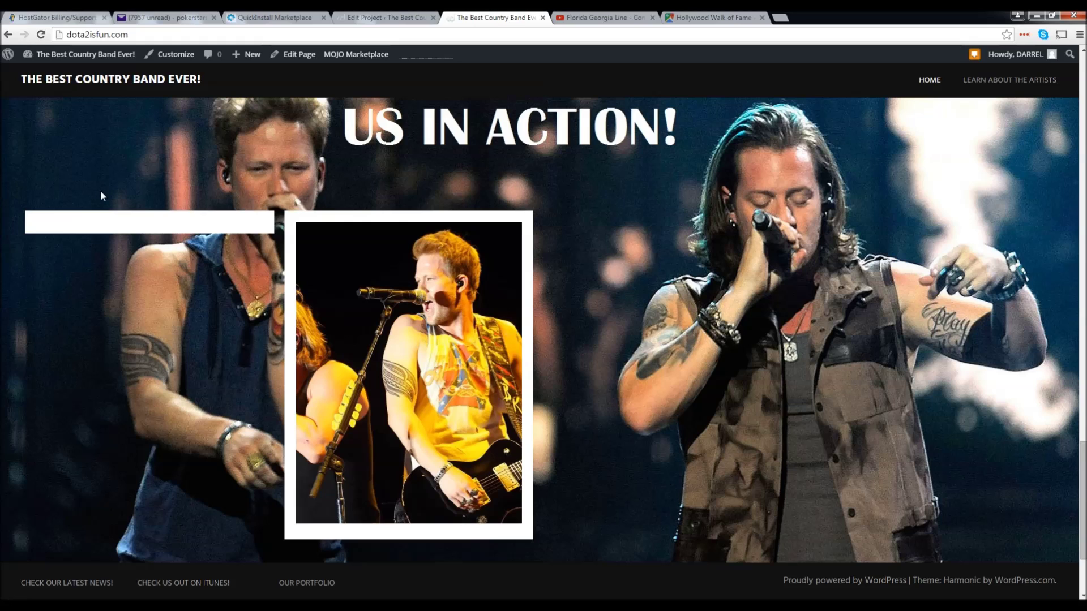
mouse_move(102, 54)
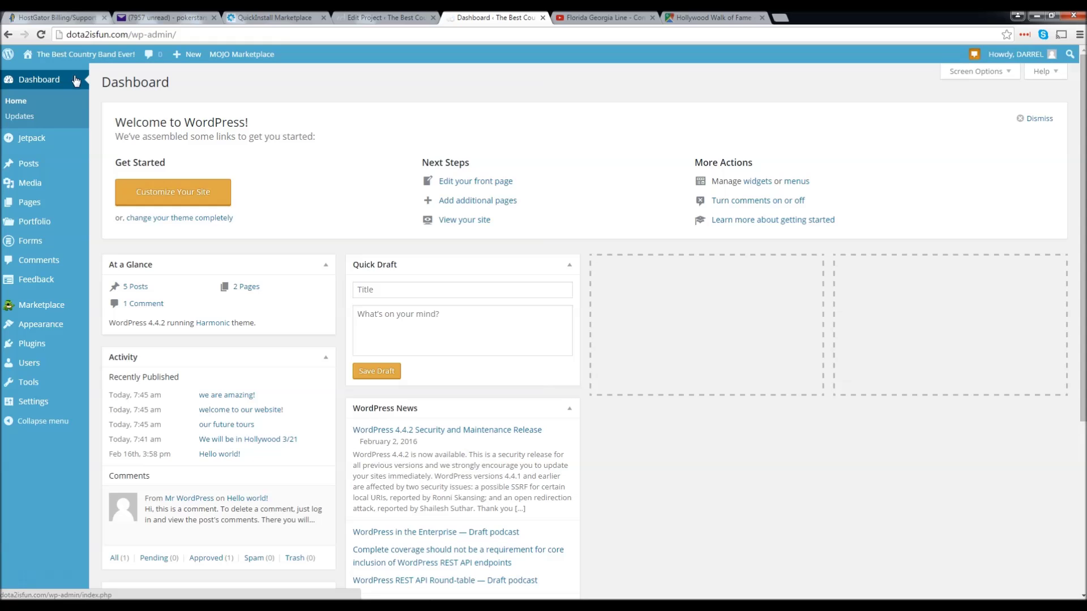
Step: Make the crowd concert photo the featured image of 'The biggest smash hit!' and update it
click(27, 225)
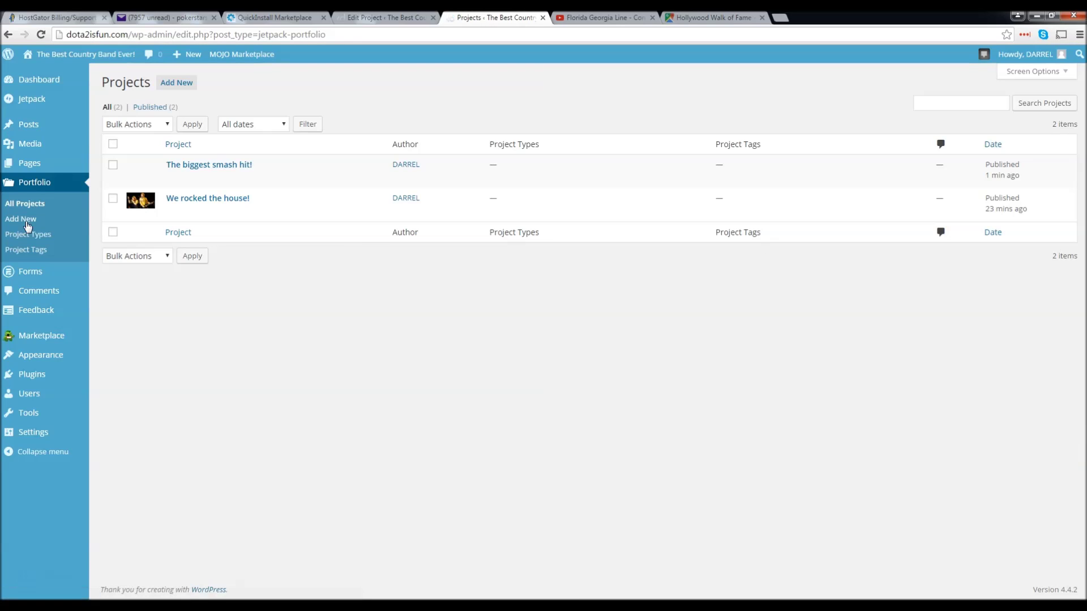
click(195, 166)
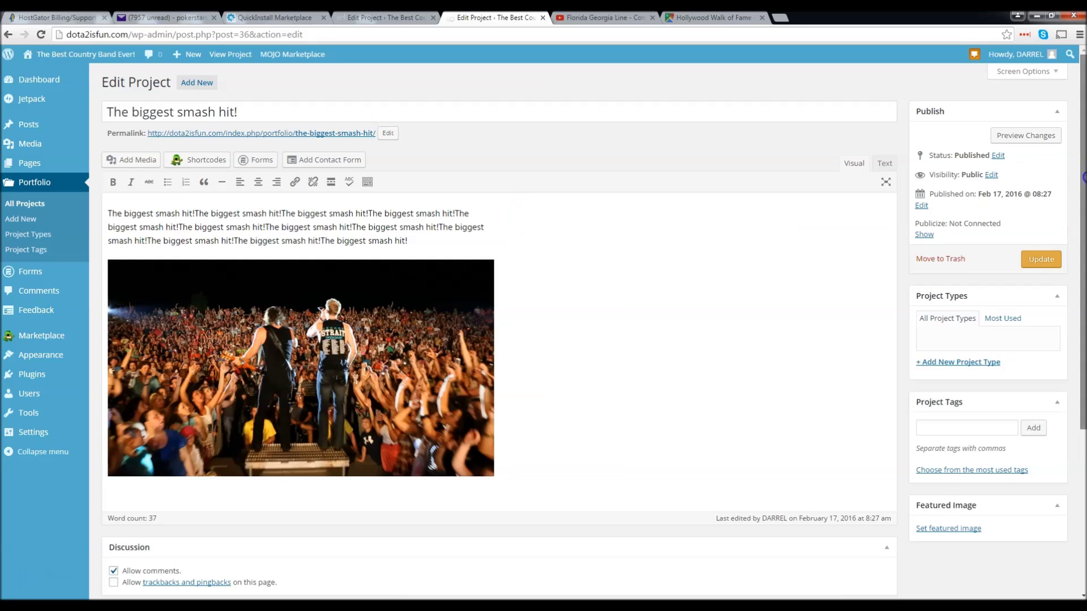
scroll(1083, 177, down, 1)
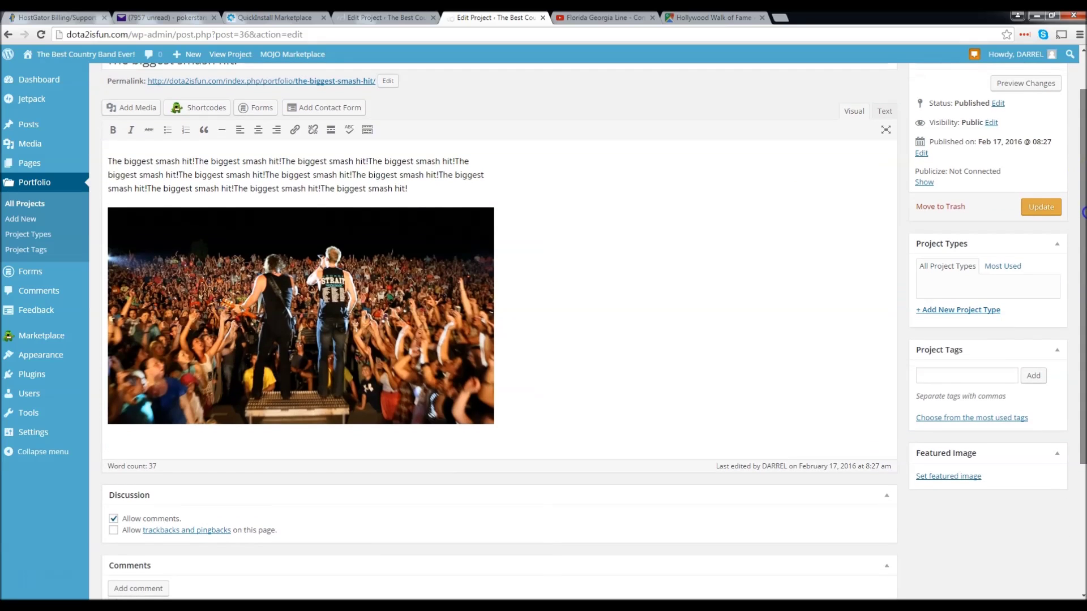
click(953, 478)
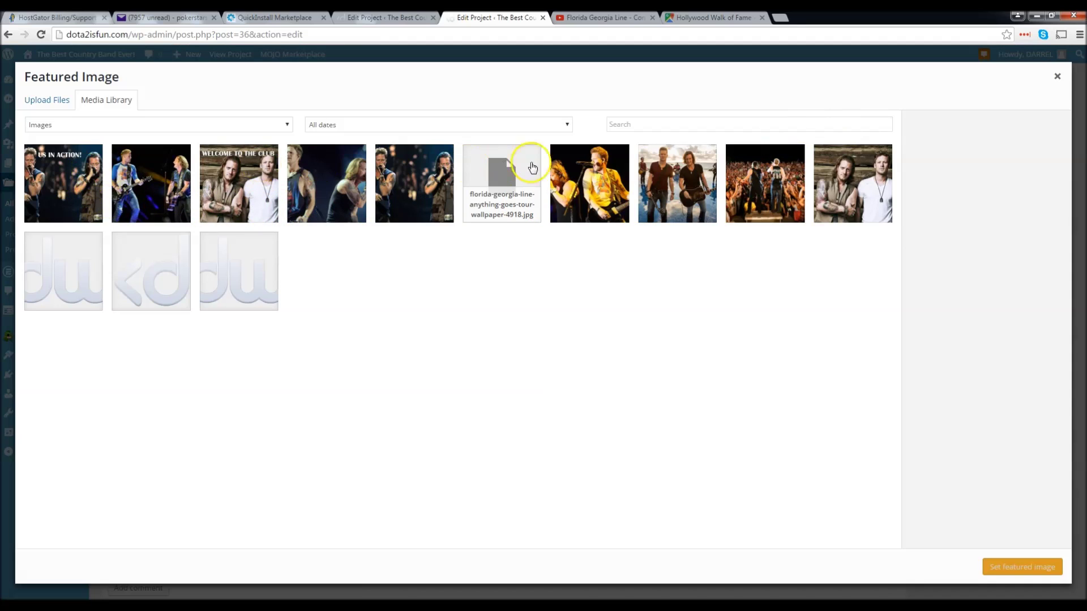
click(777, 165)
click(1051, 566)
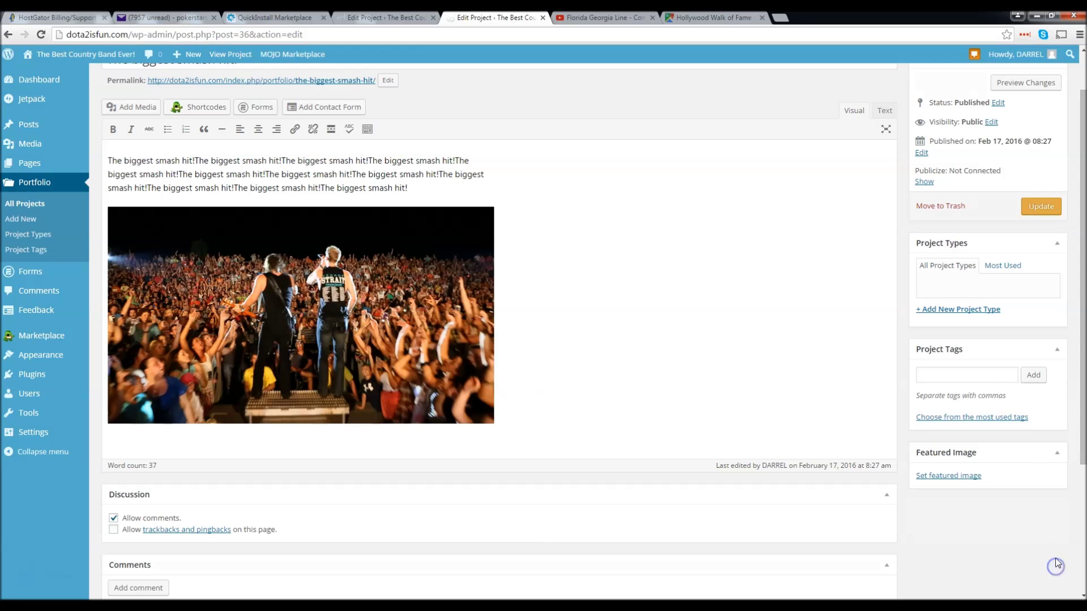
scroll(1044, 388, down, 1)
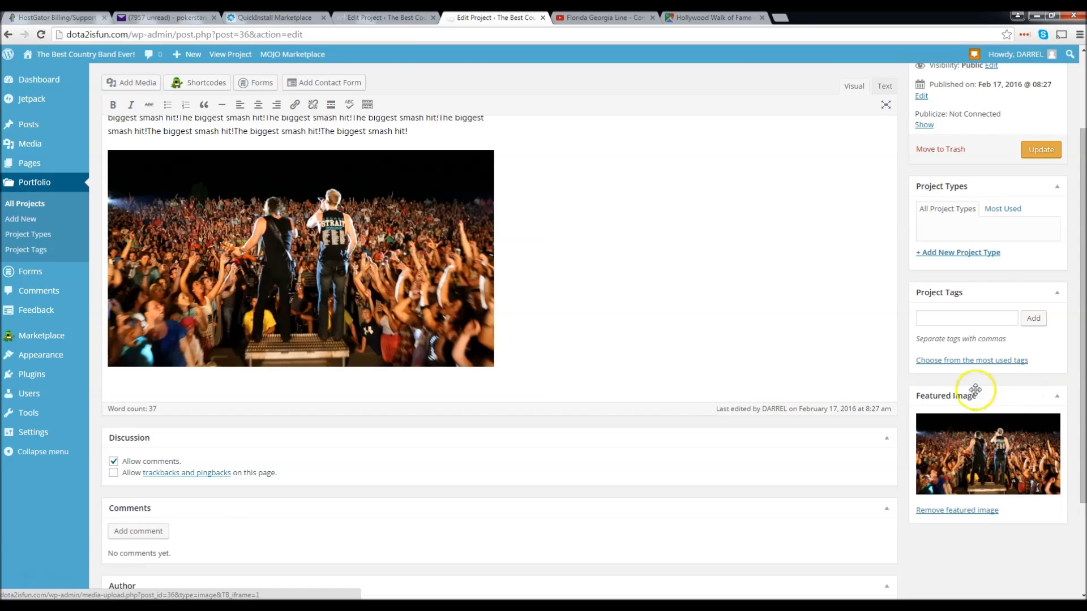
click(1039, 149)
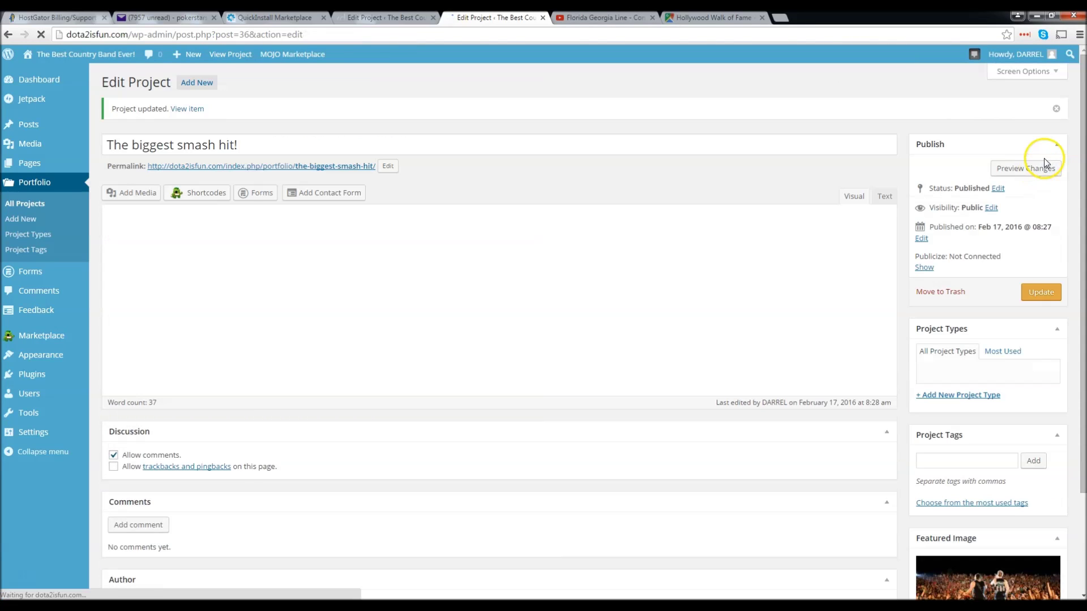
click(77, 74)
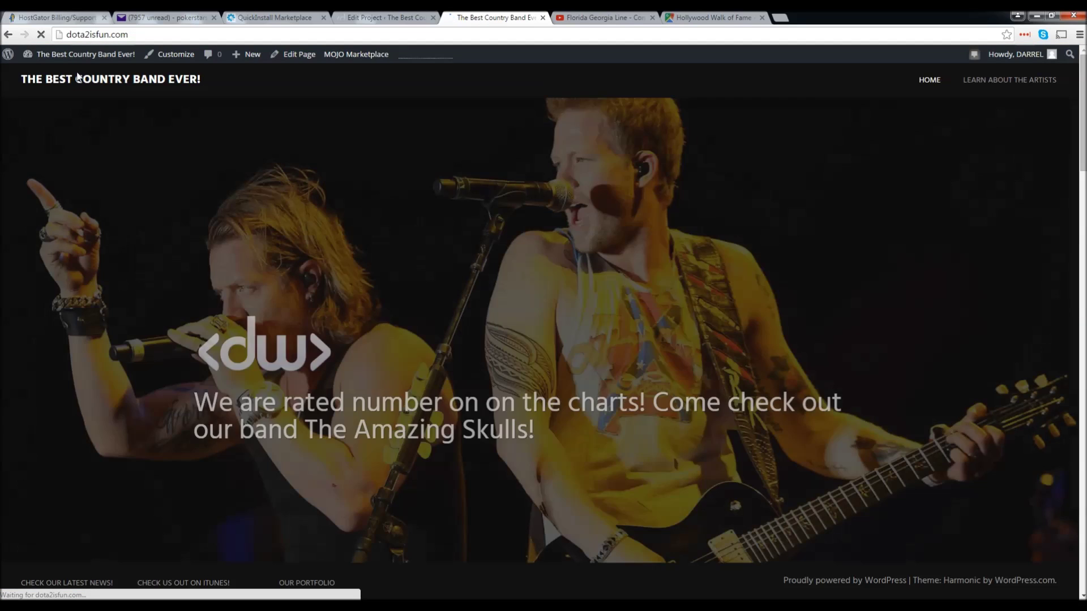
Step: Open 'The biggest smash hit!' project page from the homepage and scroll through it
drag(1084, 102, 1084, 484)
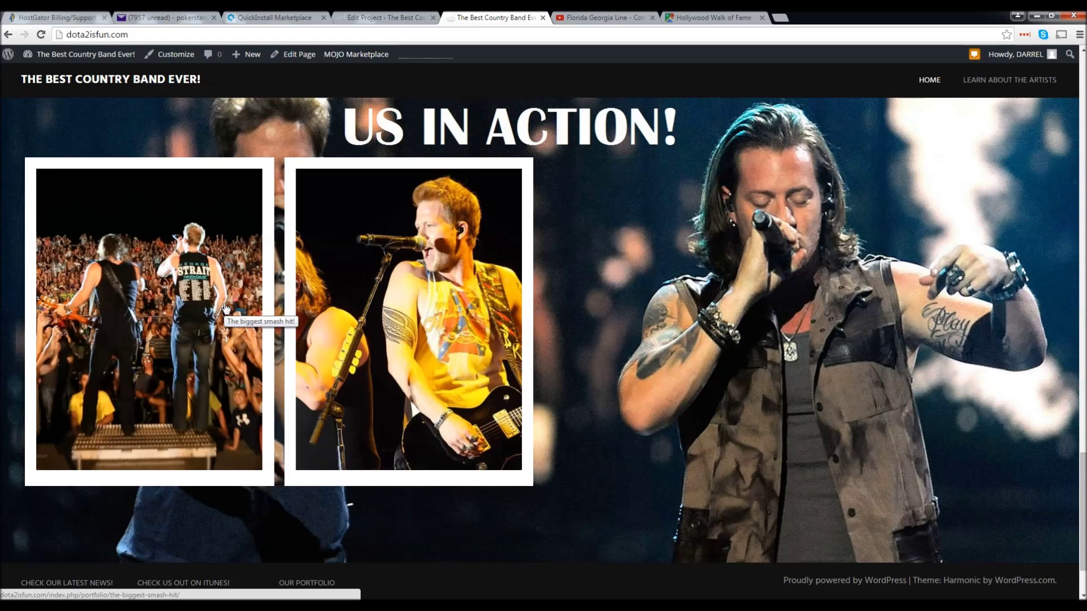
click(154, 283)
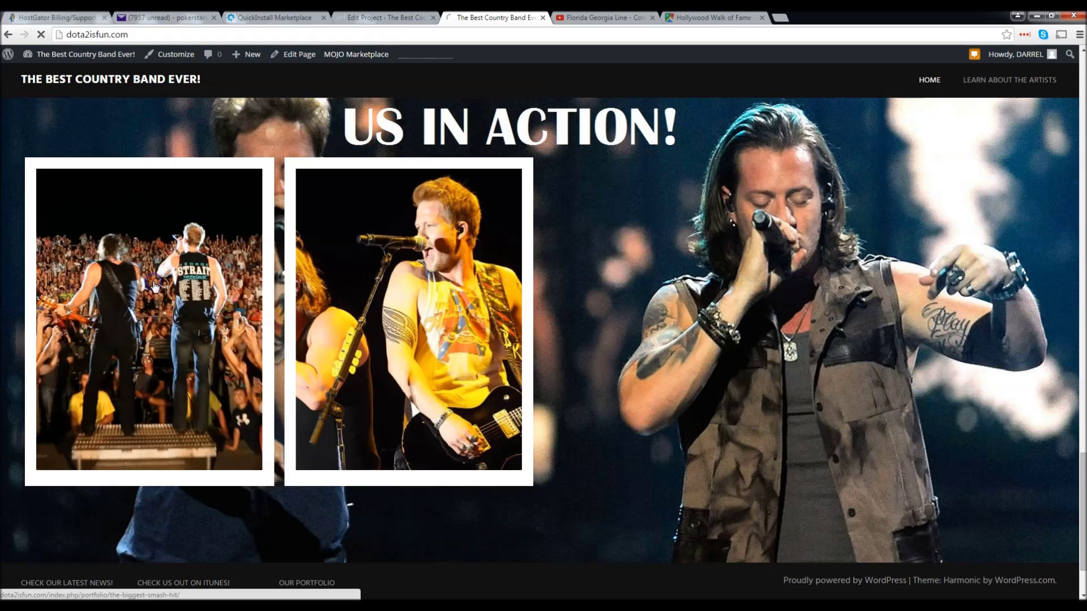
scroll(499, 382, down, 5)
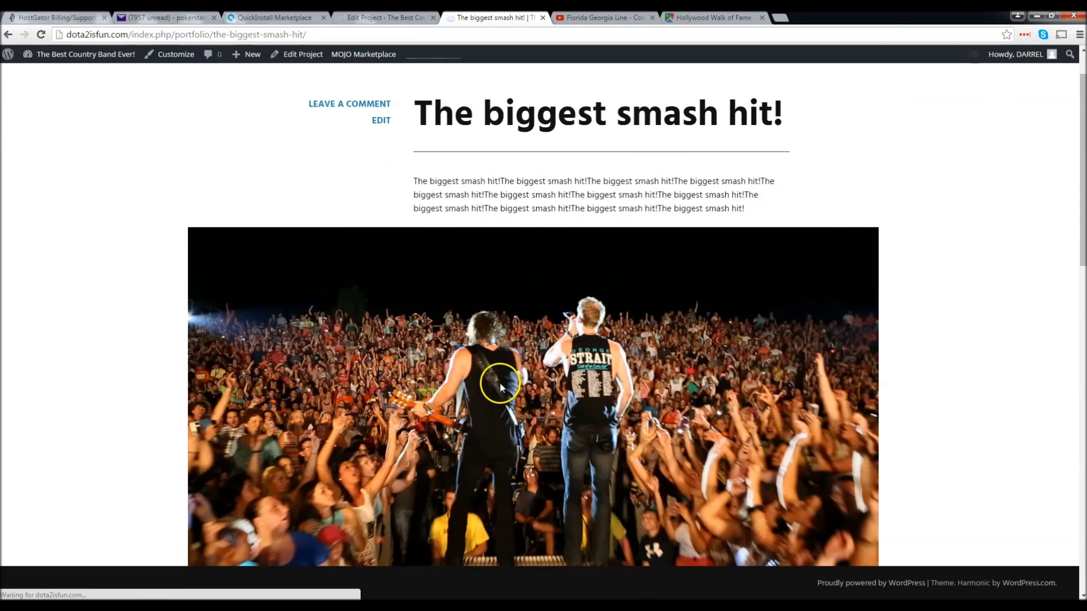
scroll(535, 393, down, 2)
scroll(544, 393, up, 3)
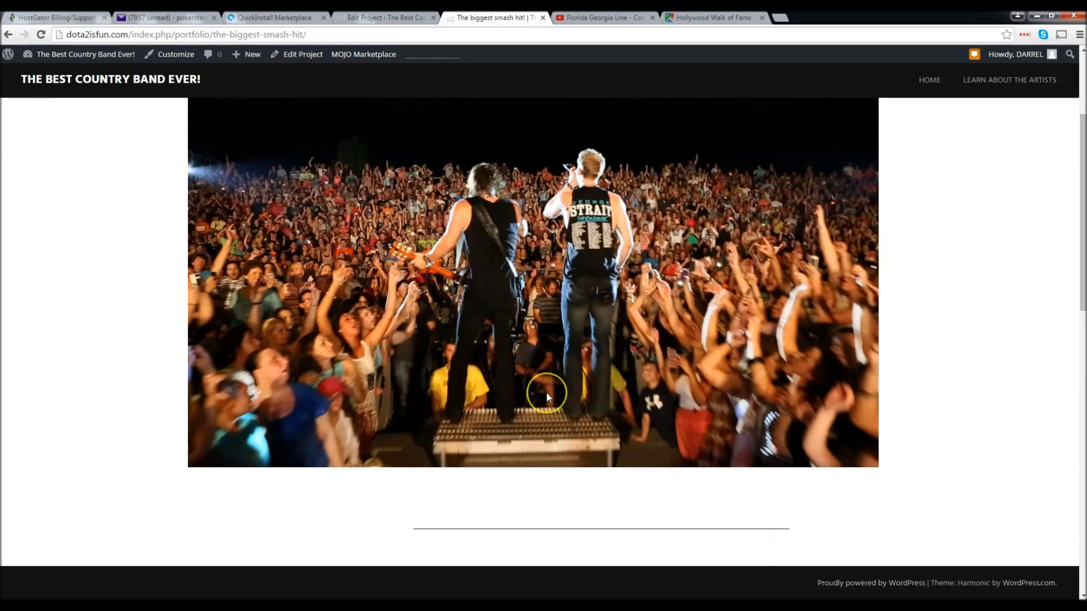
scroll(546, 397, down, 7)
click(553, 315)
scroll(562, 315, down, 2)
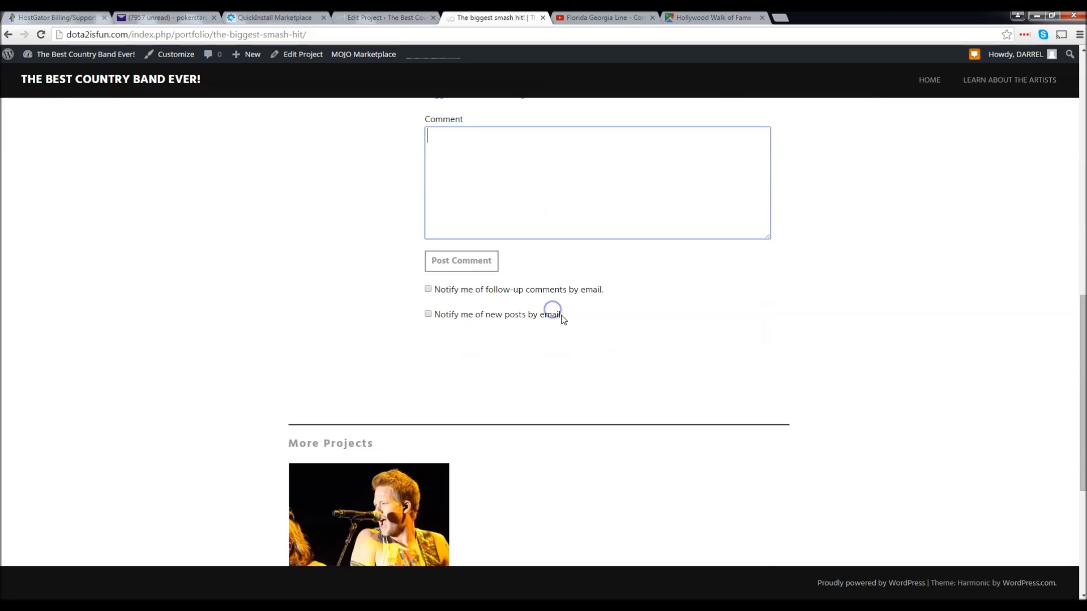
scroll(591, 300, down, 2)
Step: Open 'We rocked the house!' from More Projects, review it, then start a new browser tab
click(350, 420)
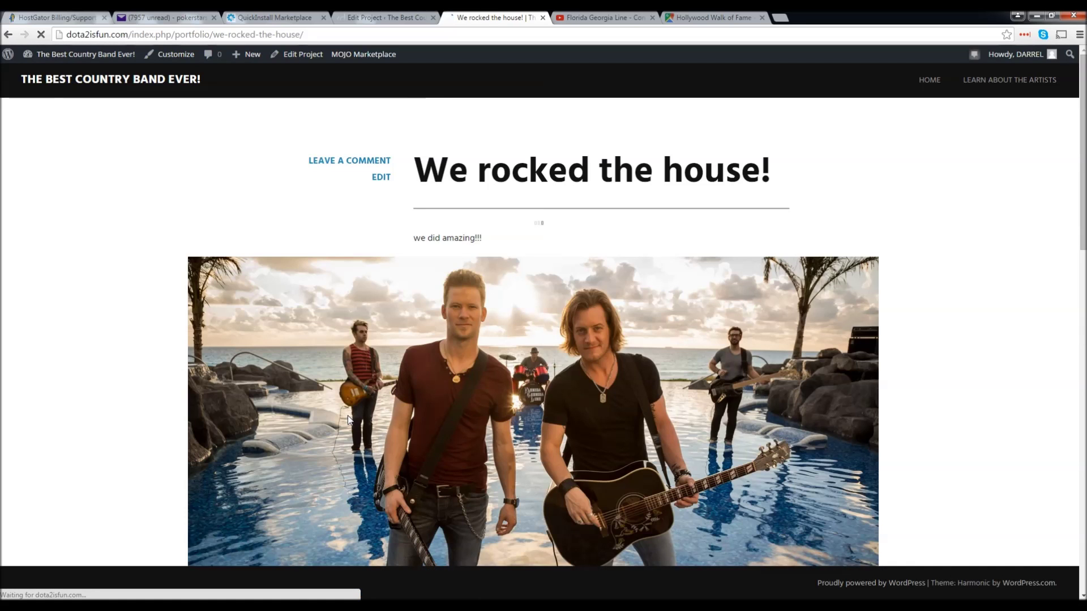
click(674, 344)
scroll(1056, 176, down, 3)
scroll(607, 271, up, 1)
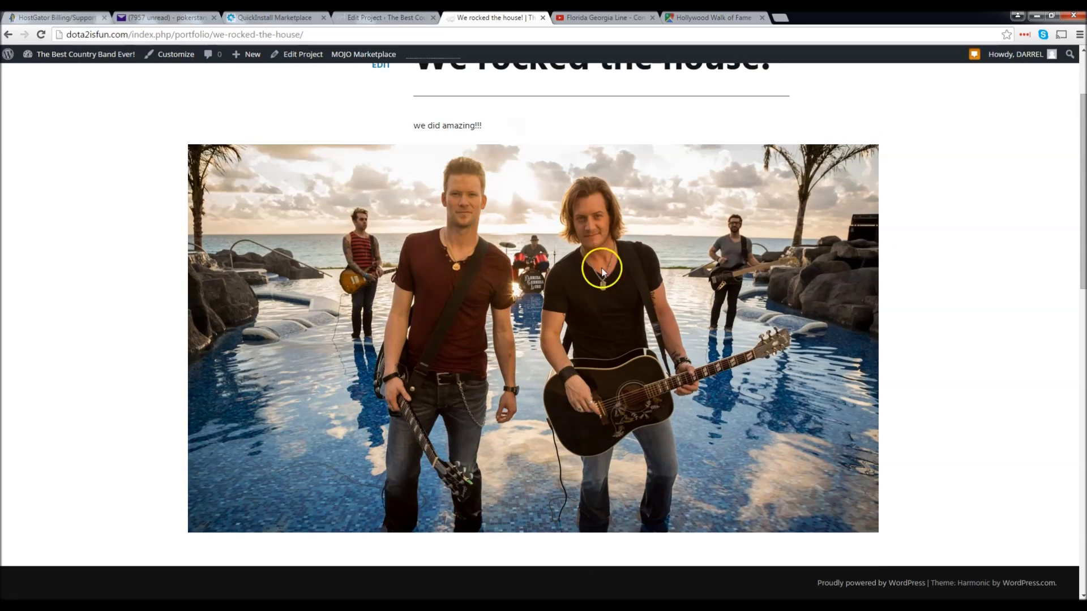
scroll(479, 283, up, 2)
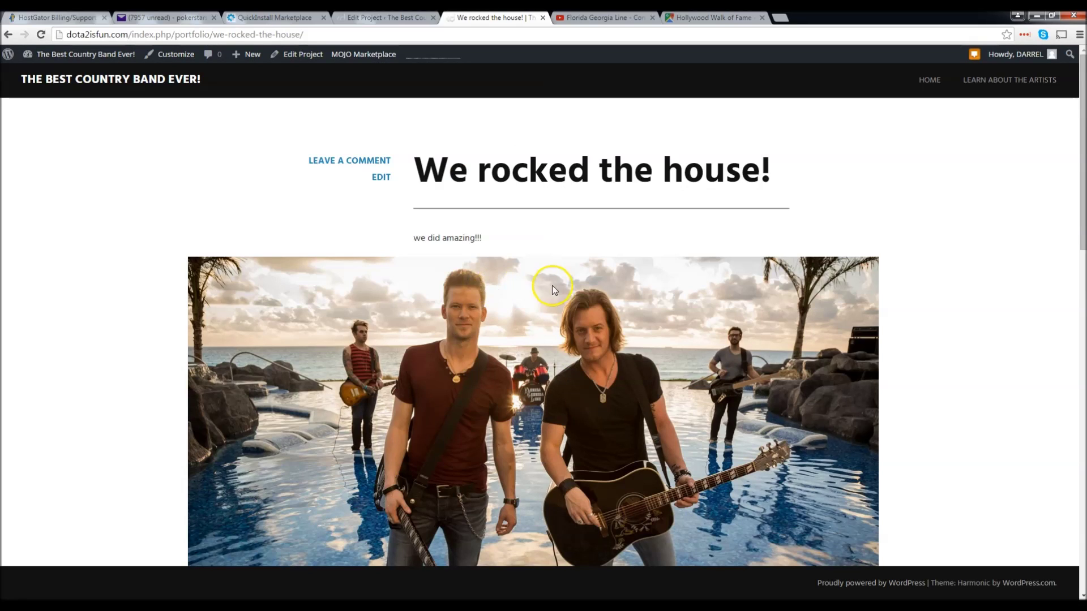
scroll(468, 276, down, 6)
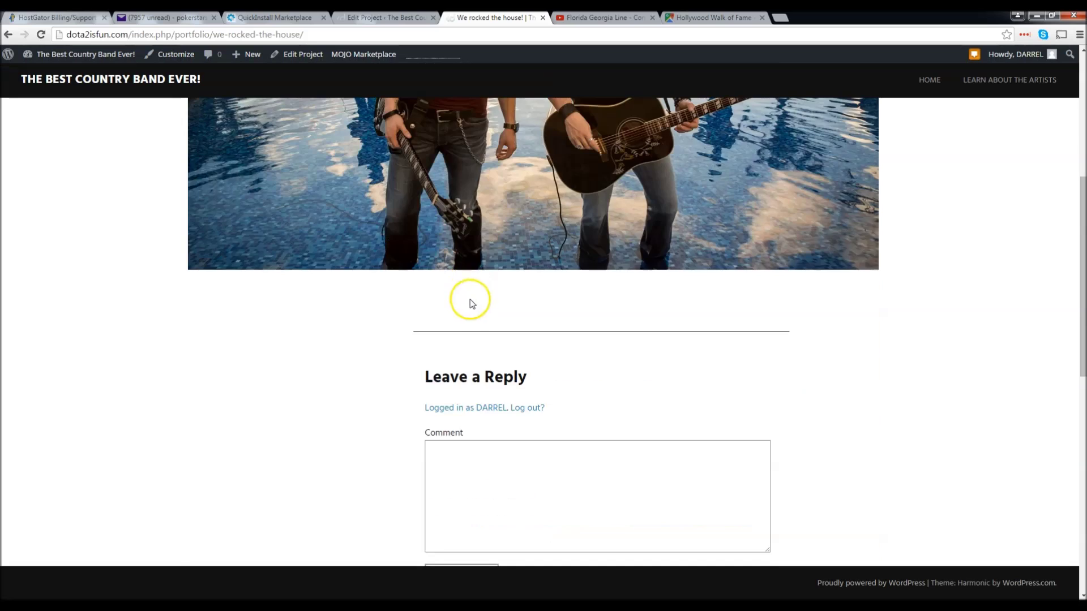
scroll(496, 347, up, 6)
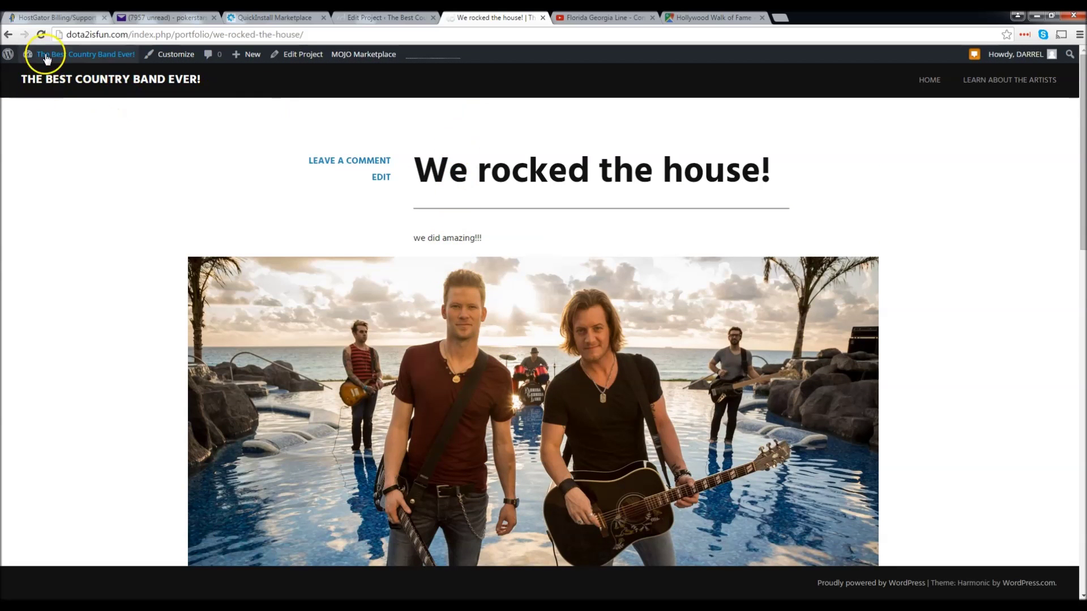
mouse_move(43, 60)
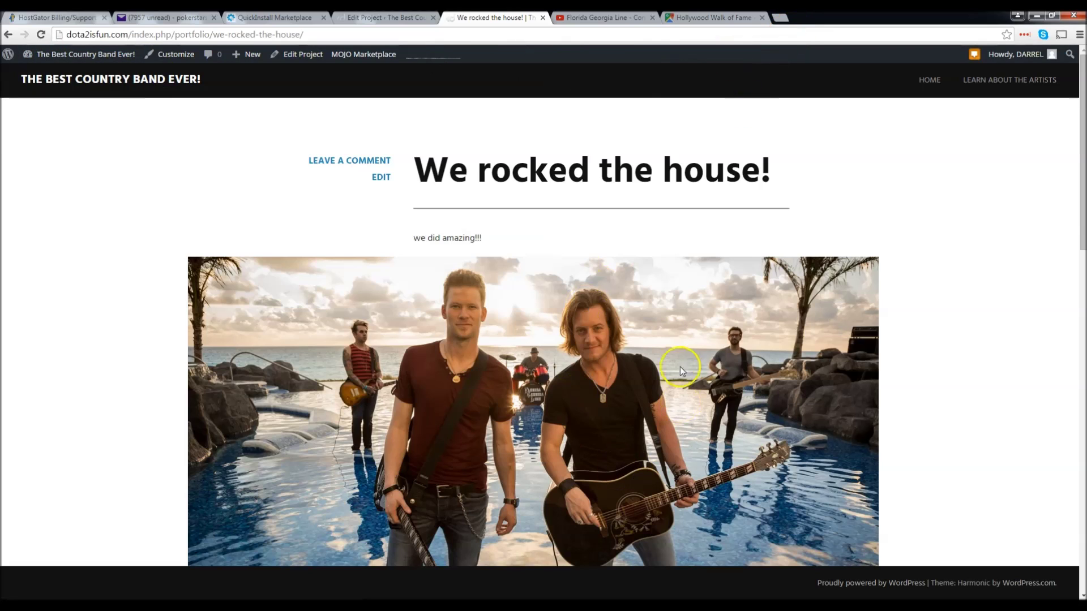
click(794, 24)
Step: Go to darrelwilson.com and scroll through its homepage
text(darrelwilson.com)
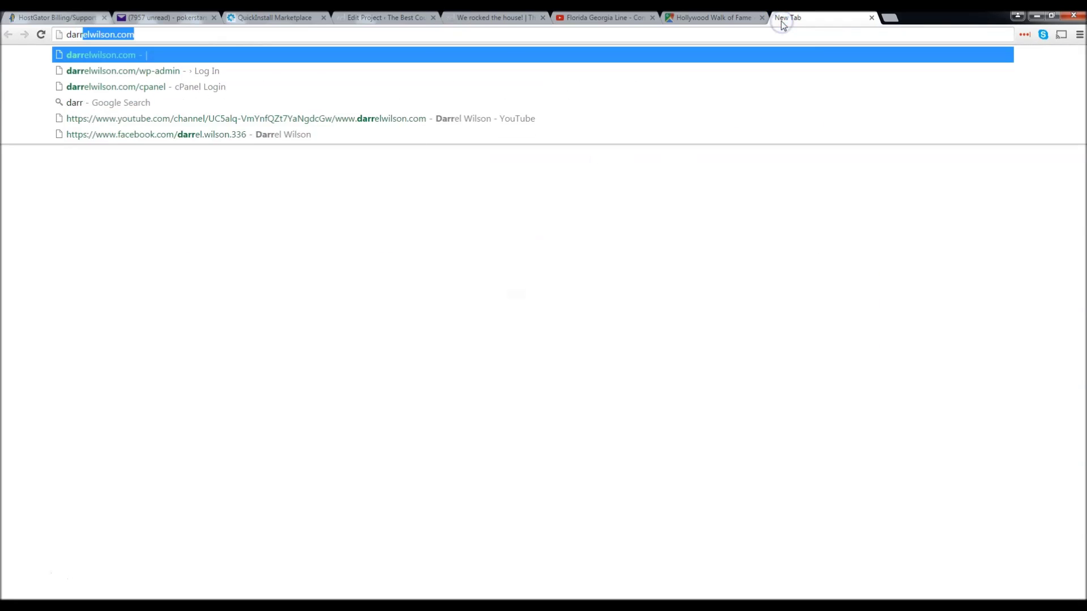
key(Return)
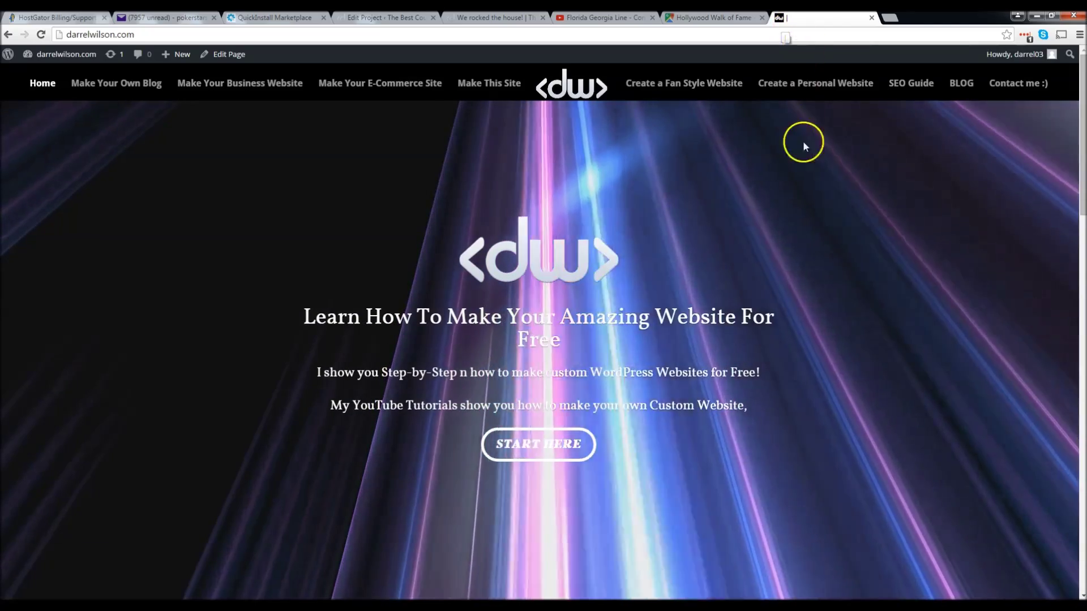
drag(776, 319, 447, 318)
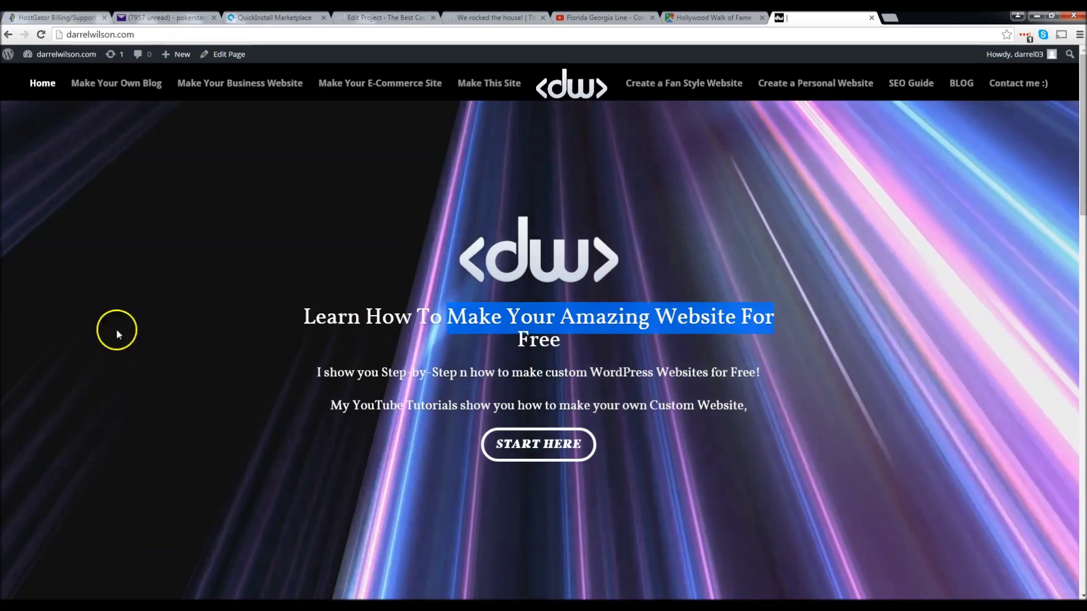
scroll(1082, 176, down, 1)
drag(1083, 176, 1082, 445)
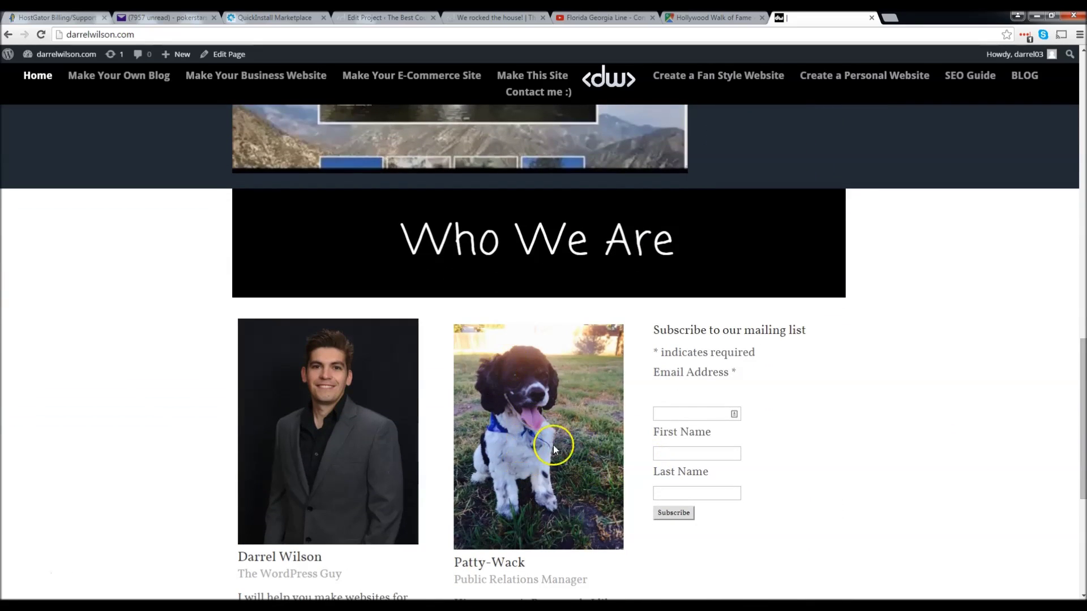
scroll(645, 506, down, 2)
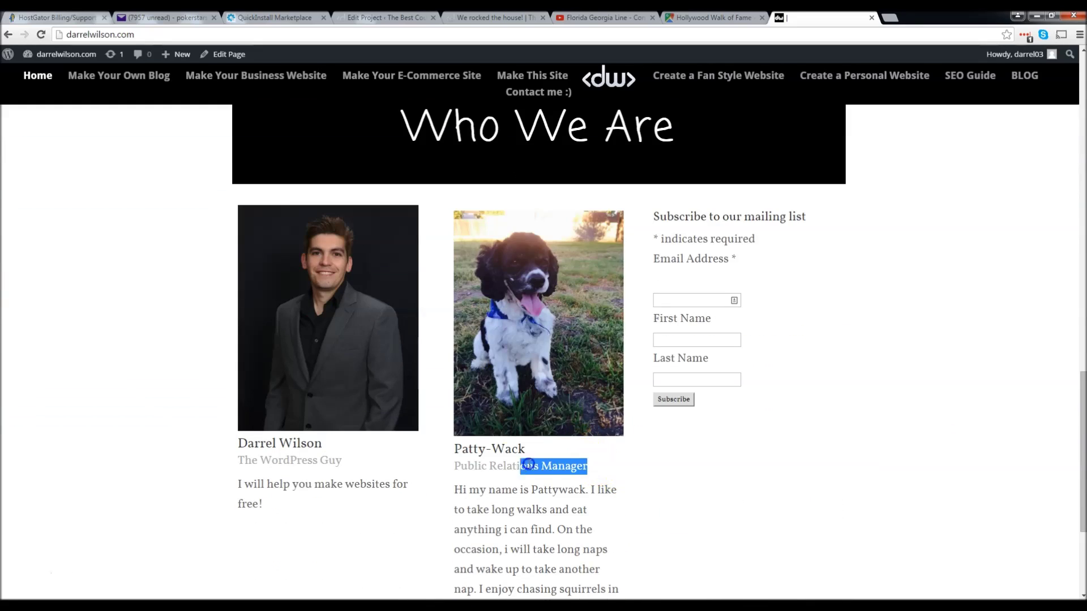
drag(1083, 453, 1083, 165)
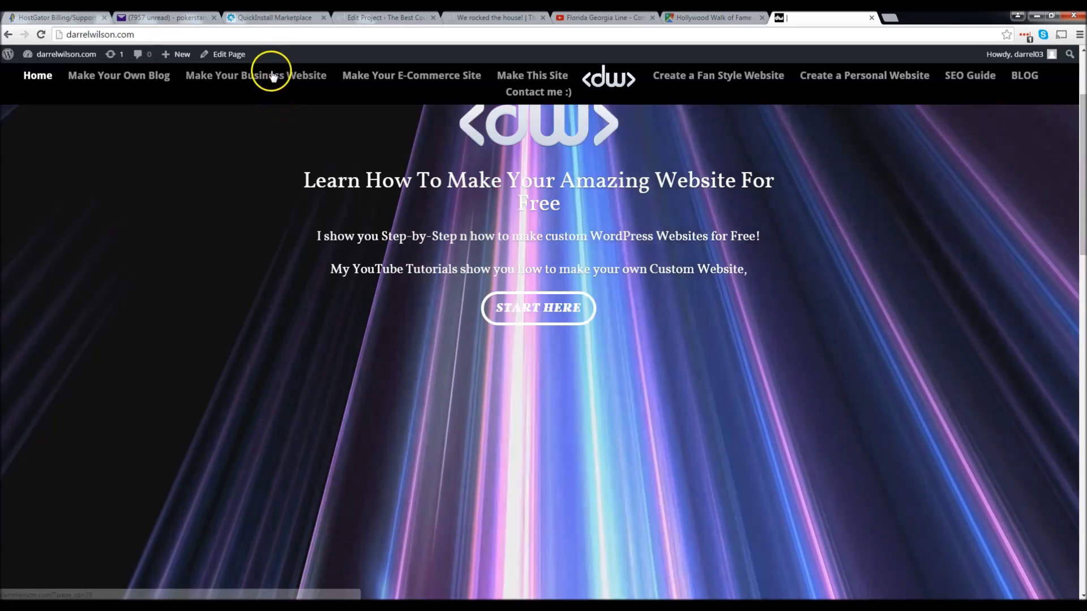
Step: Browse the Business, Make This Site and Personal Website tutorial pages
click(277, 78)
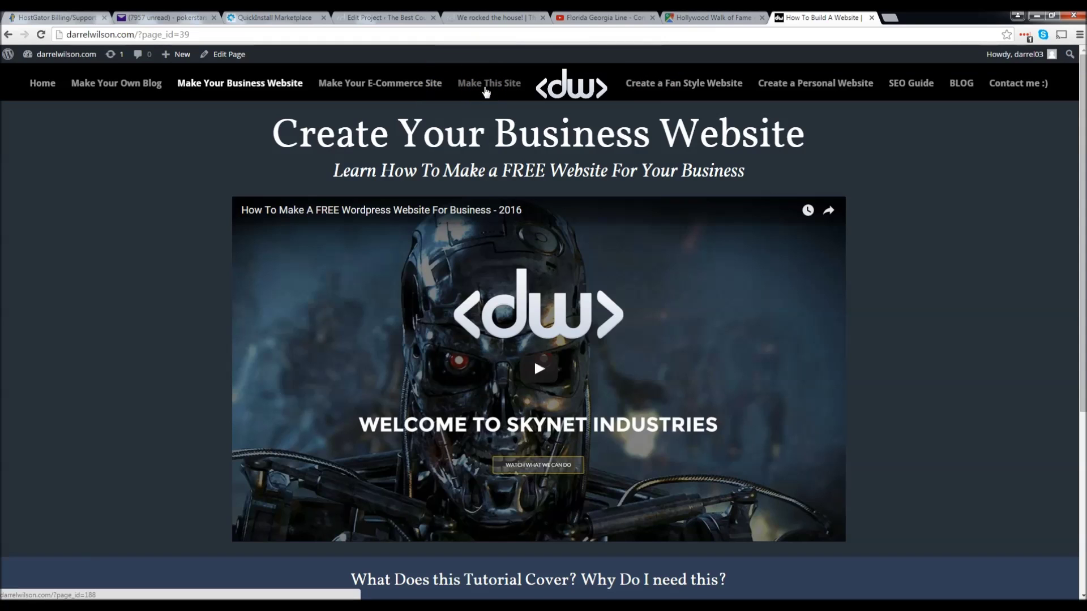
click(485, 88)
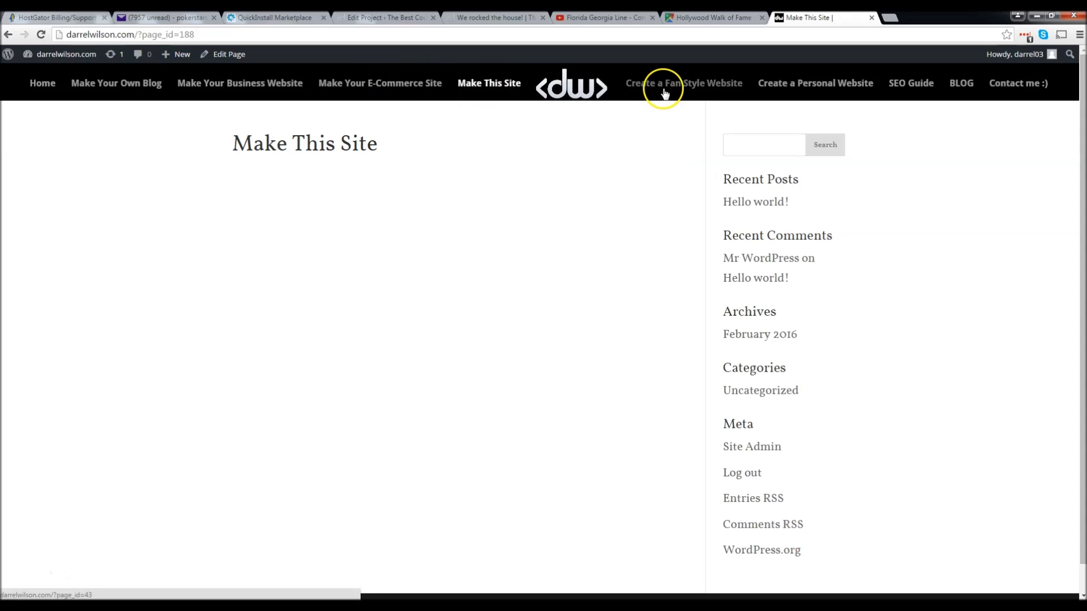
click(793, 91)
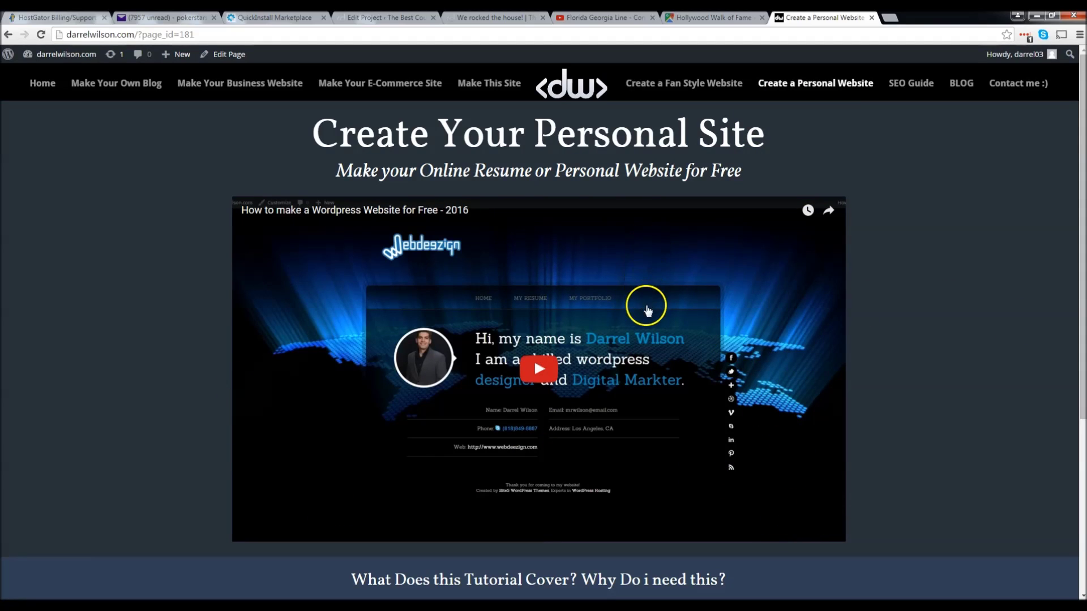
scroll(660, 317, down, 5)
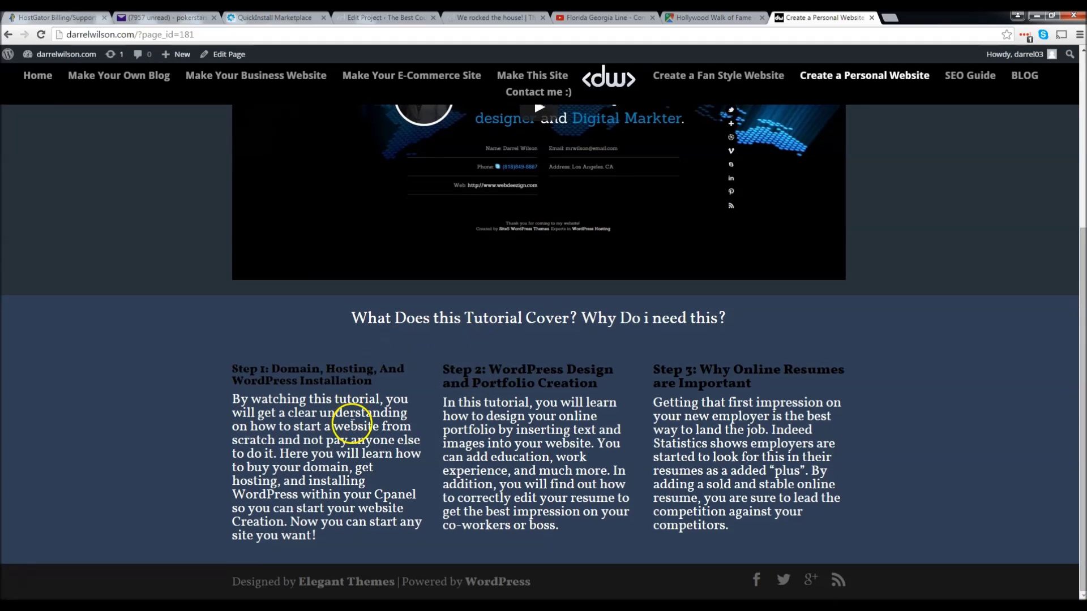
scroll(784, 384, up, 5)
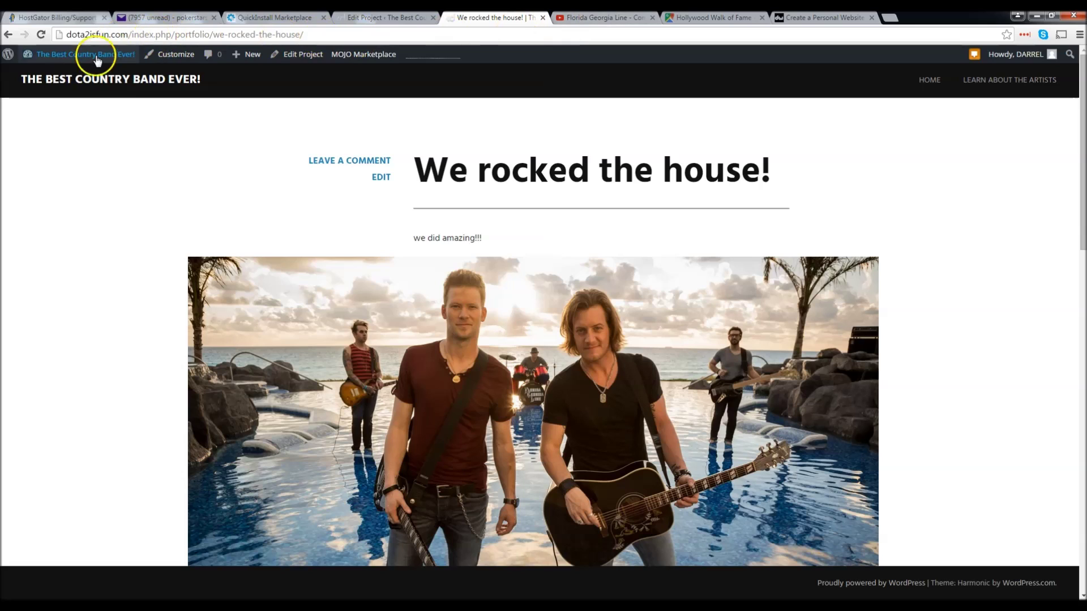
Step: Scroll through the band homepage's sections and widgets, then return to the darrelwilson.com tab
mouse_move(91, 61)
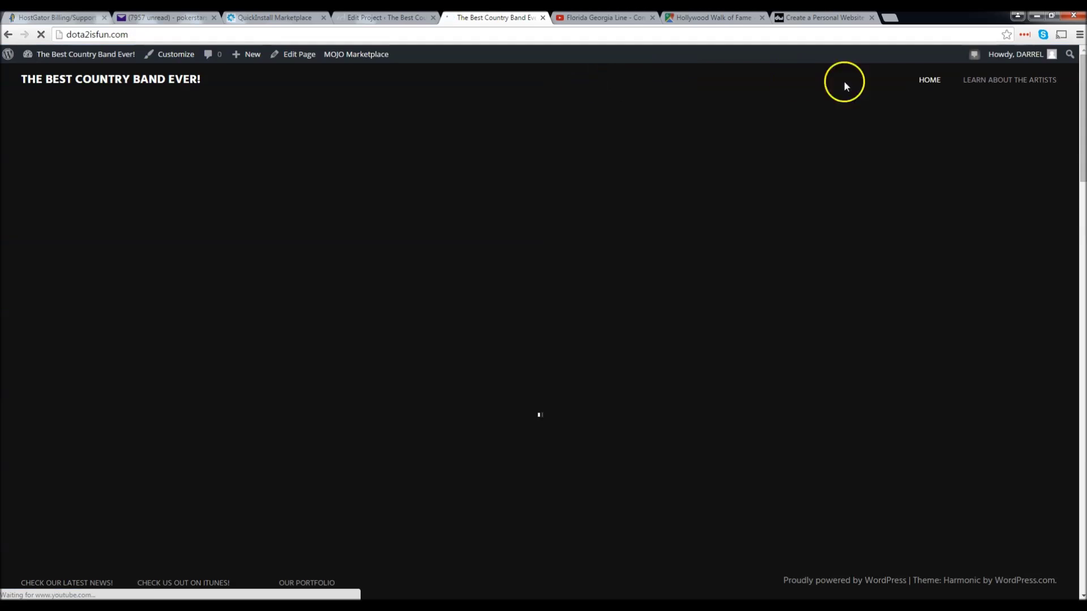
drag(1078, 85, 1050, 206)
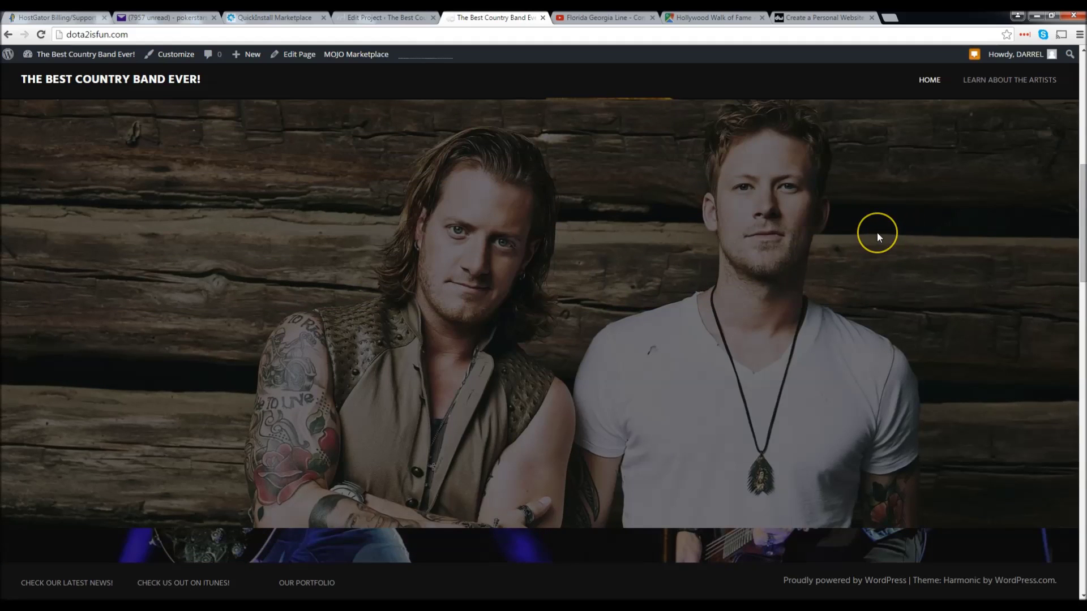
scroll(878, 232, down, 10)
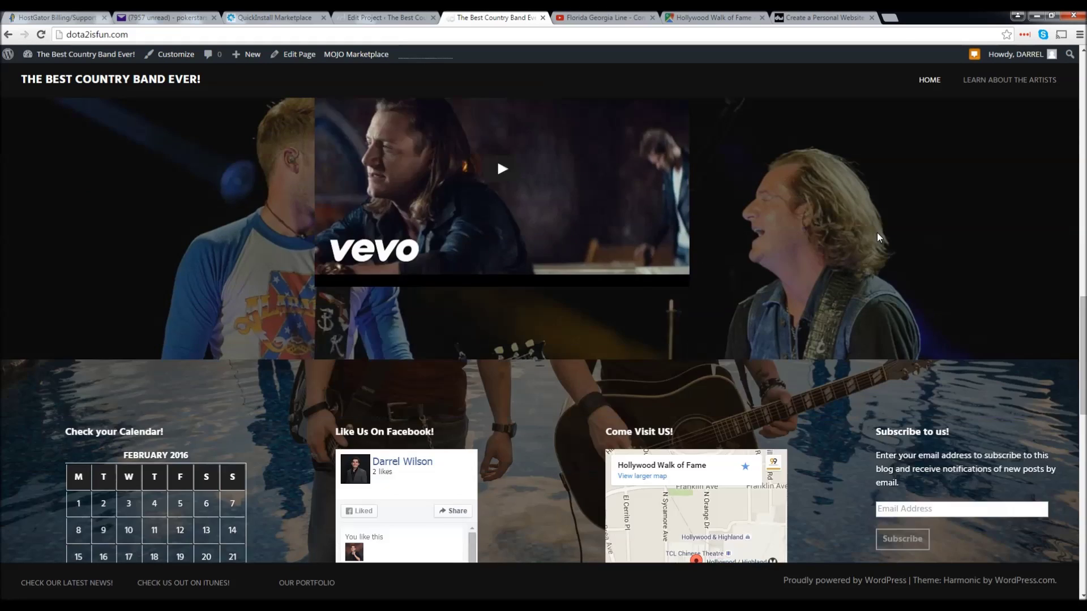
scroll(878, 233, down, 6)
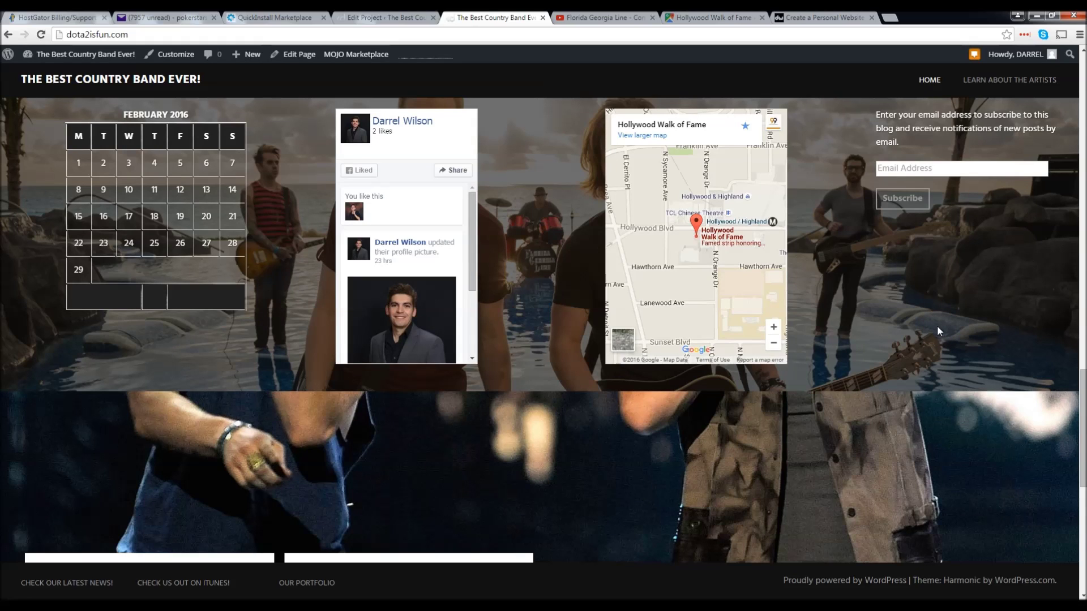
click(855, 16)
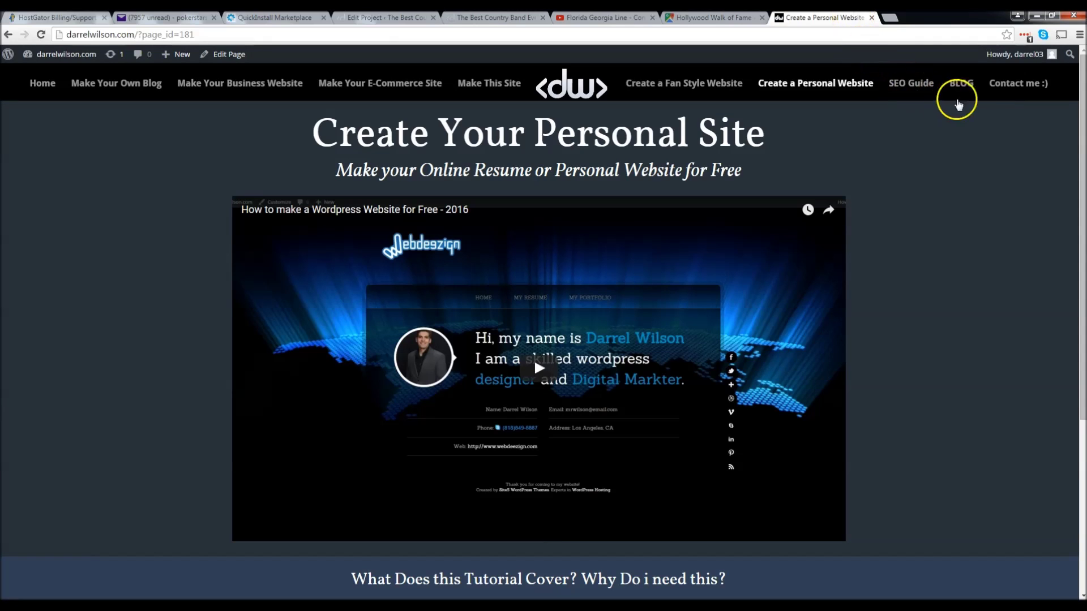
Step: Open darrelwilson.com's 'Contact me :)' page and scroll to its message form
click(1001, 85)
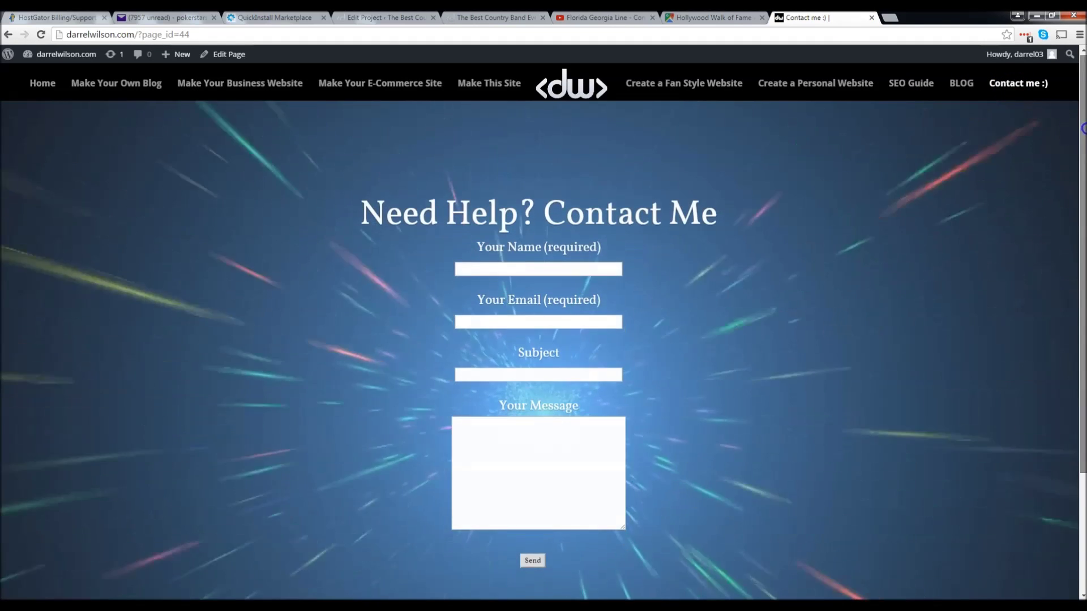
drag(1082, 128, 1083, 159)
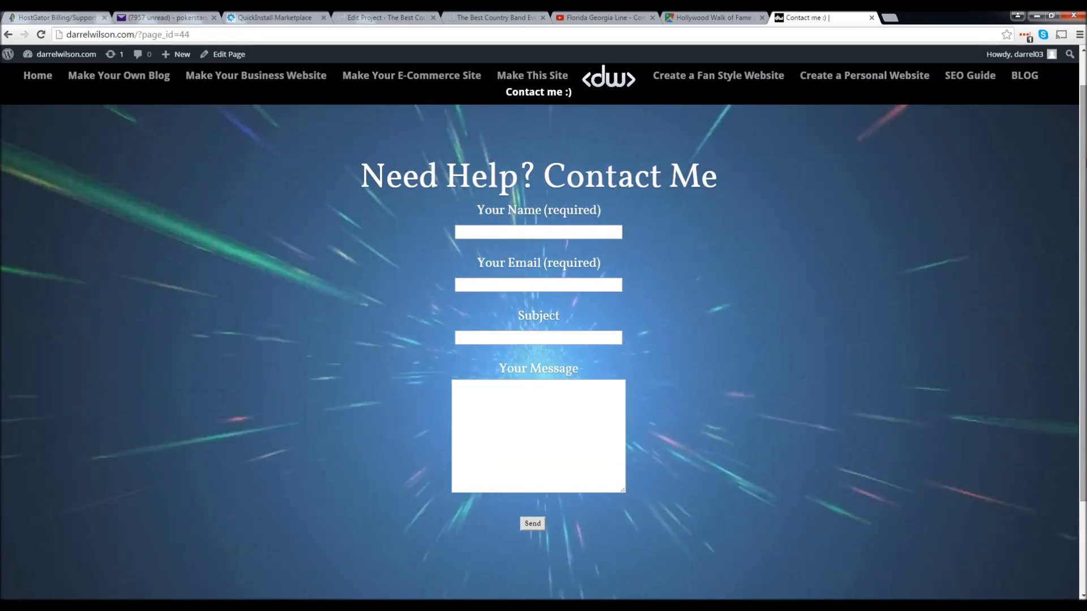